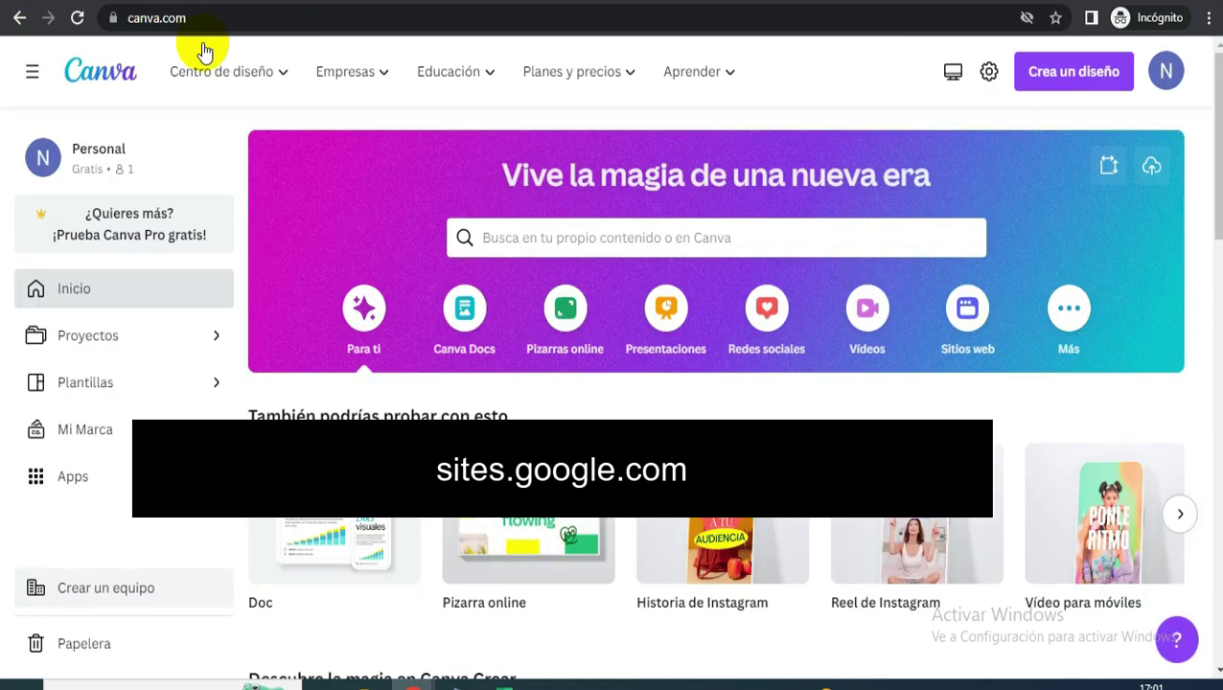
- Start a new Canva design with a custom size
{"action": "left_click", "coordinate": [243, 151]}
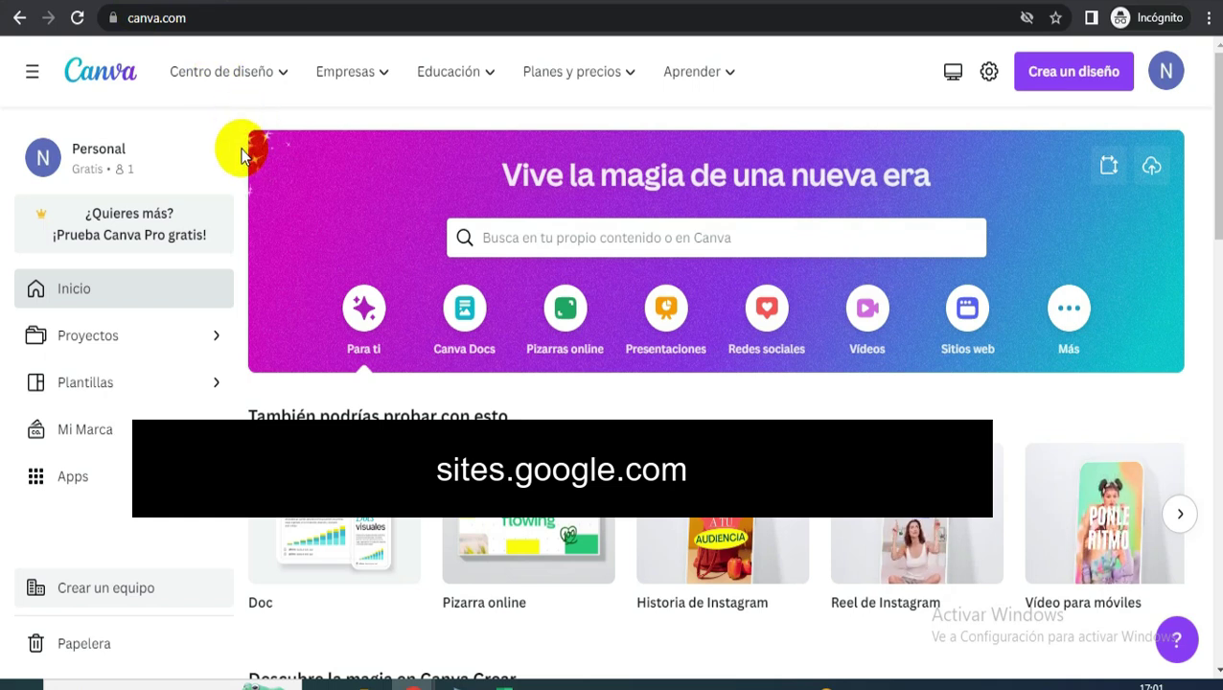
{"action": "left_click", "coordinate": [243, 153]}
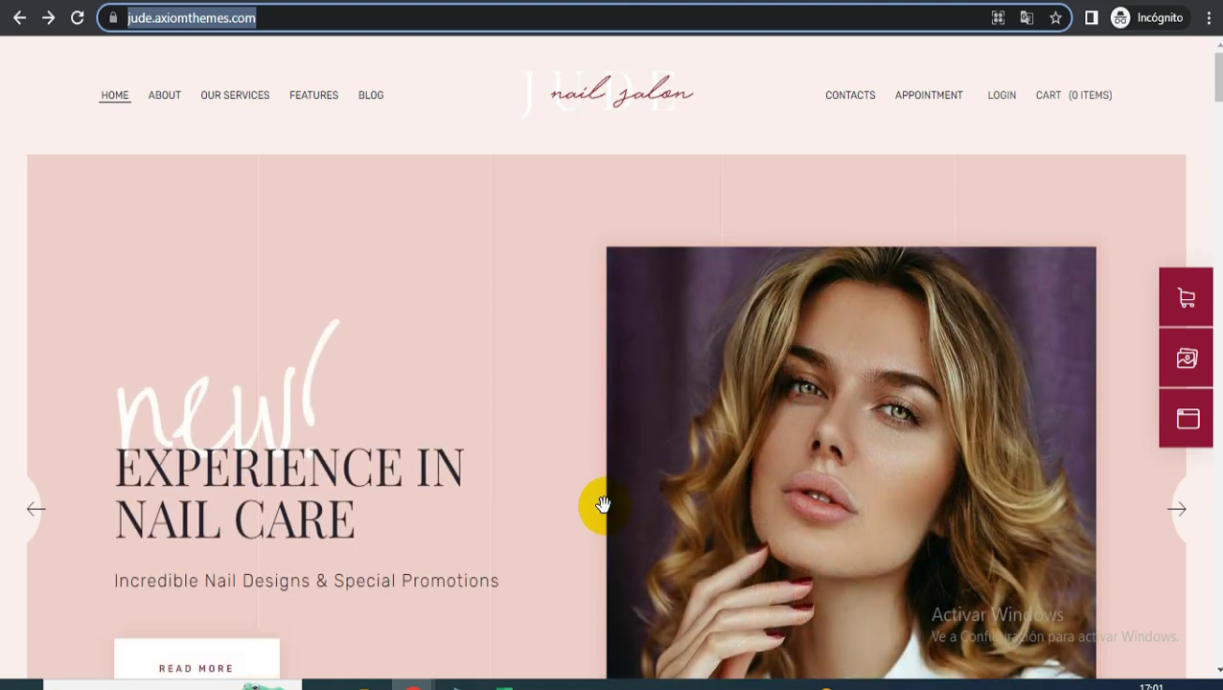
{"action": "scroll", "coordinate": [403, 441], "scroll_direction": "down", "scroll_amount": 2}
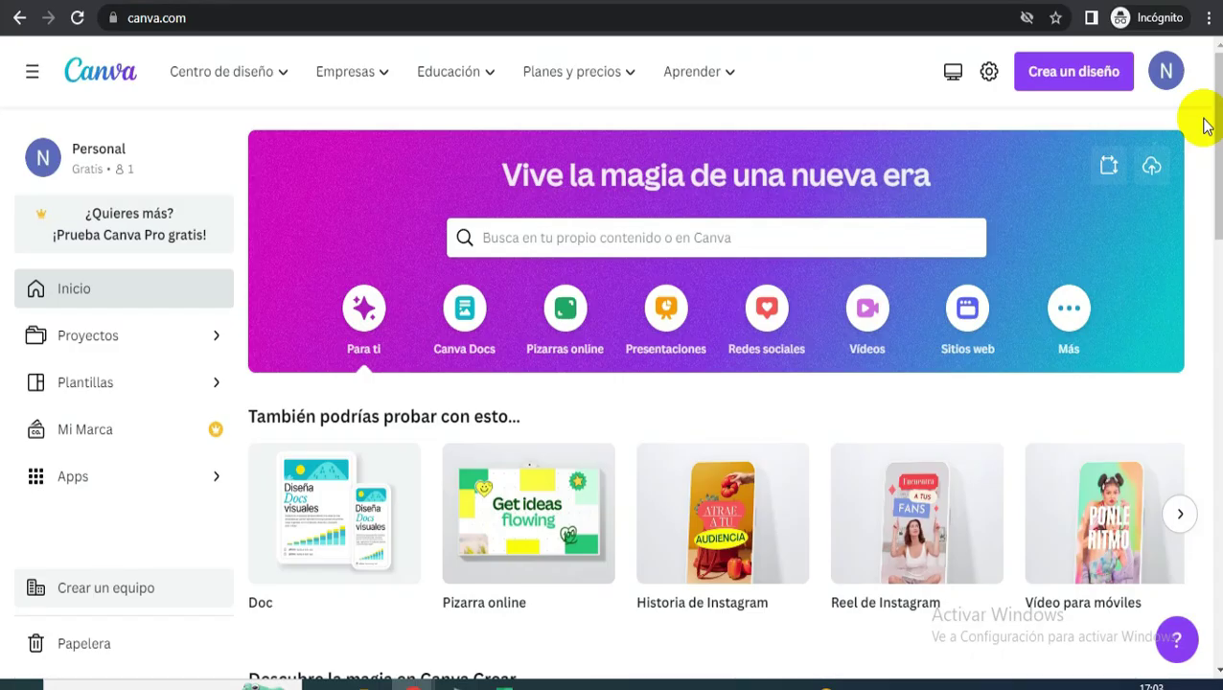
{"action": "left_click", "coordinate": [1058, 82]}
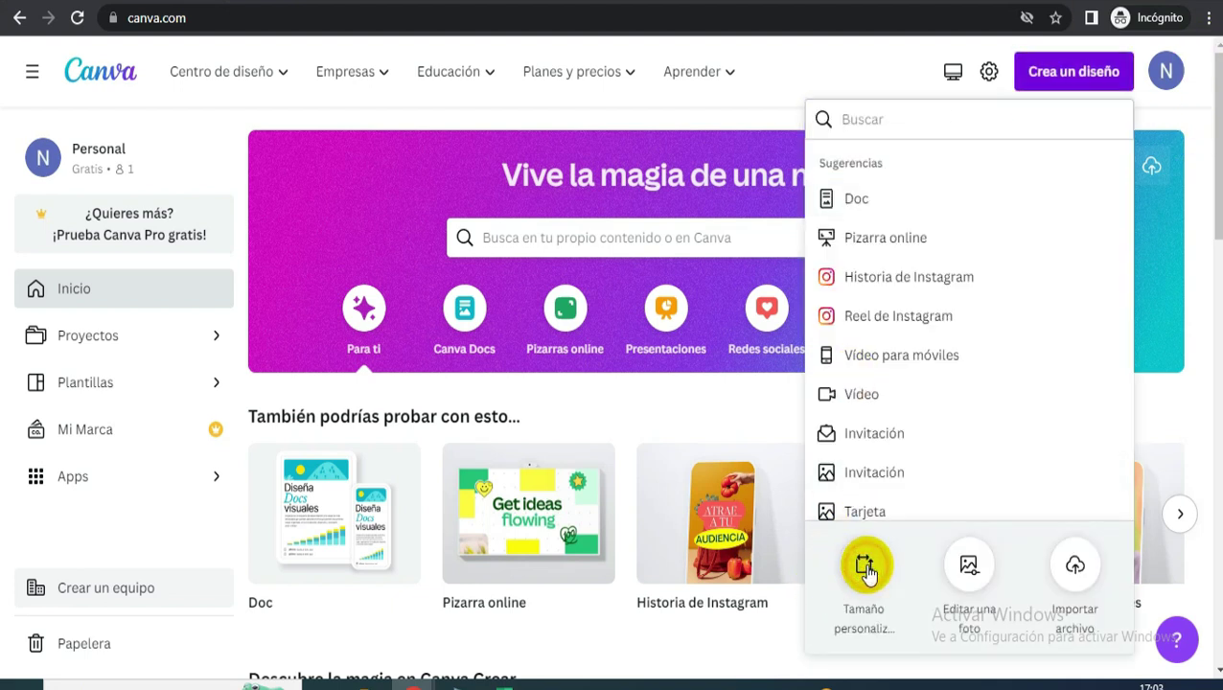
{"action": "left_click", "coordinate": [865, 570]}
- Set width and height to 800 px and create the blank design
{"action": "left_click", "coordinate": [868, 203]}
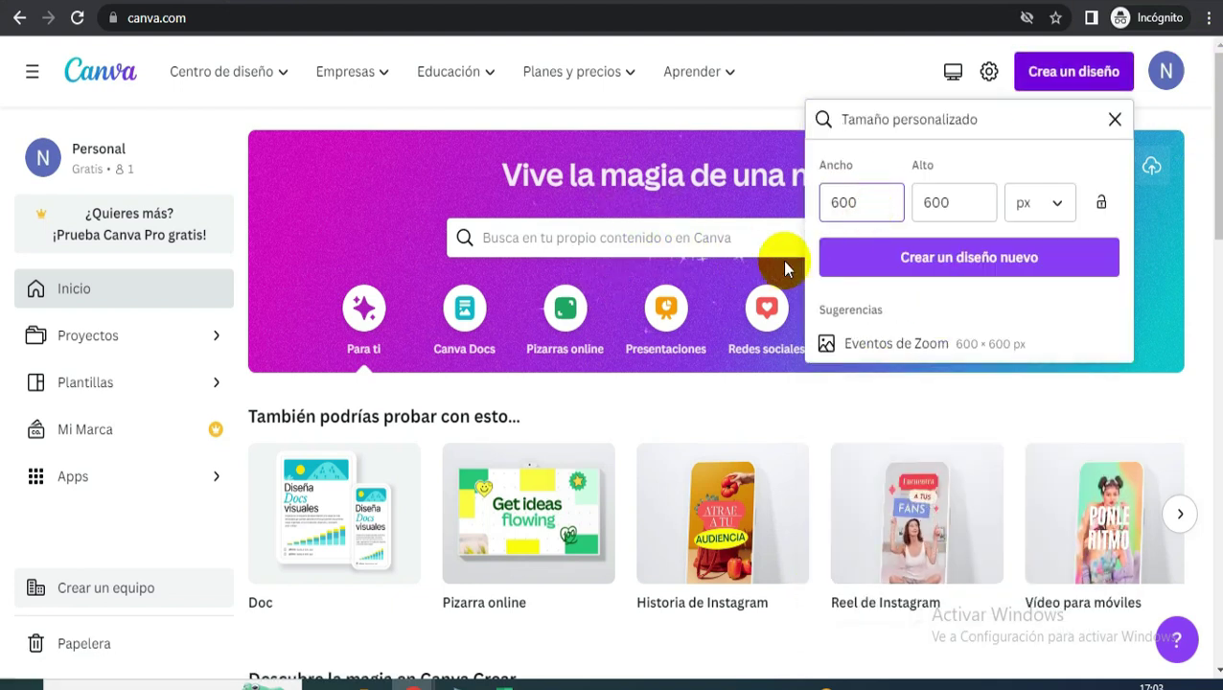
{"action": "left_click", "coordinate": [868, 204]}
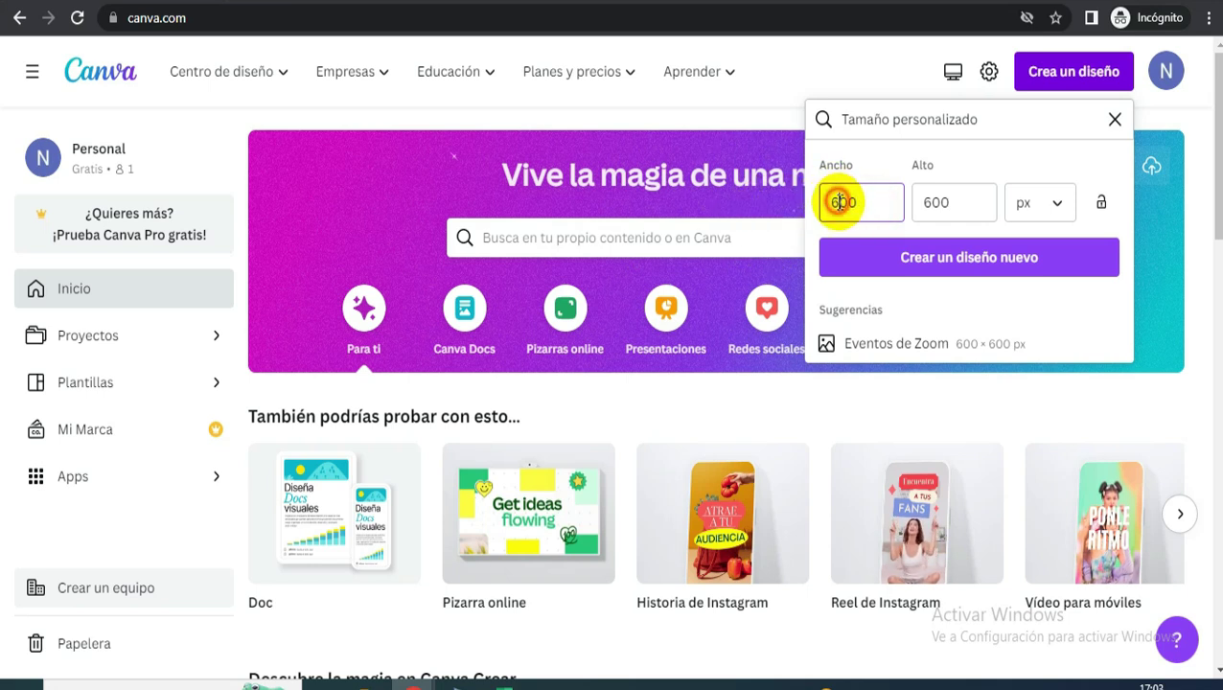
{"action": "key", "text": "BackSpace"}
{"action": "key", "text": "BackSpace"}
{"action": "key", "text": "BackSpace"}
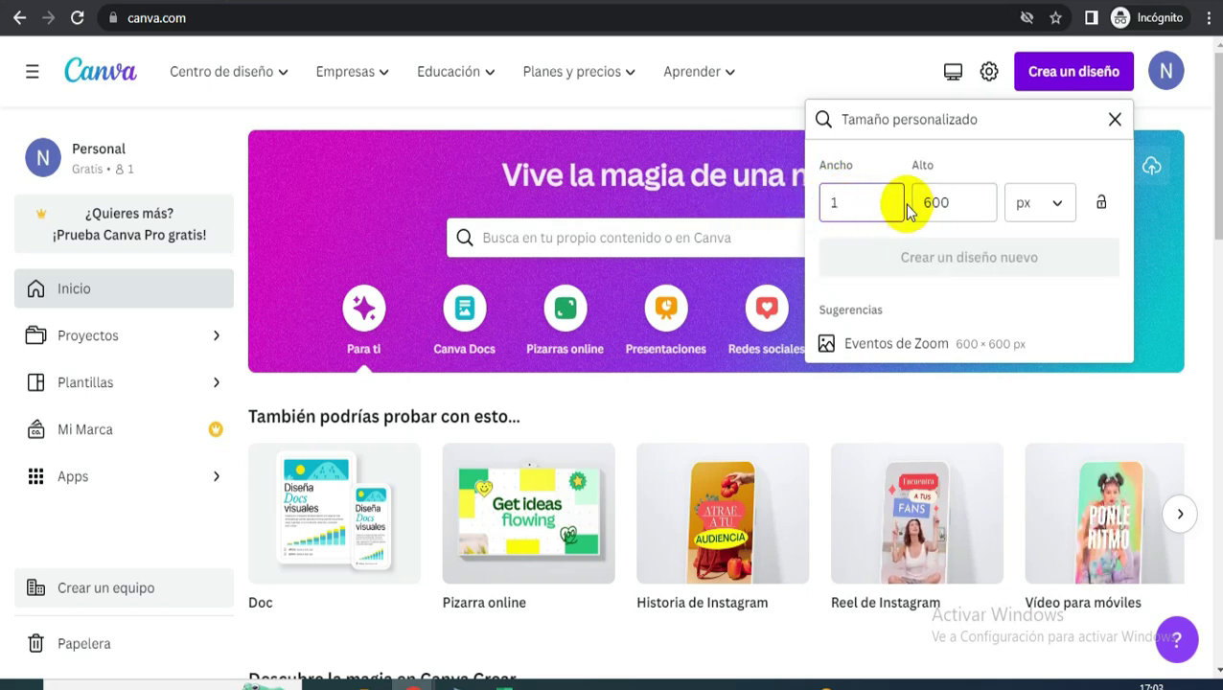
{"action": "type", "text": "1"}
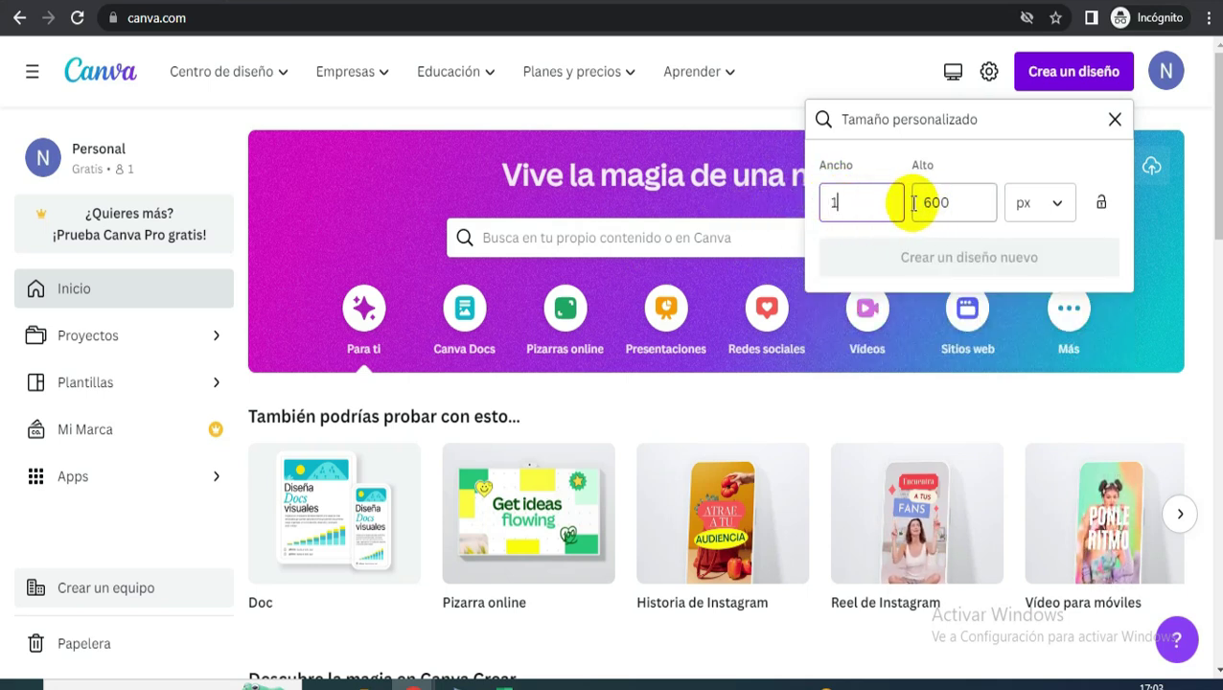
{"action": "left_click", "coordinate": [846, 200]}
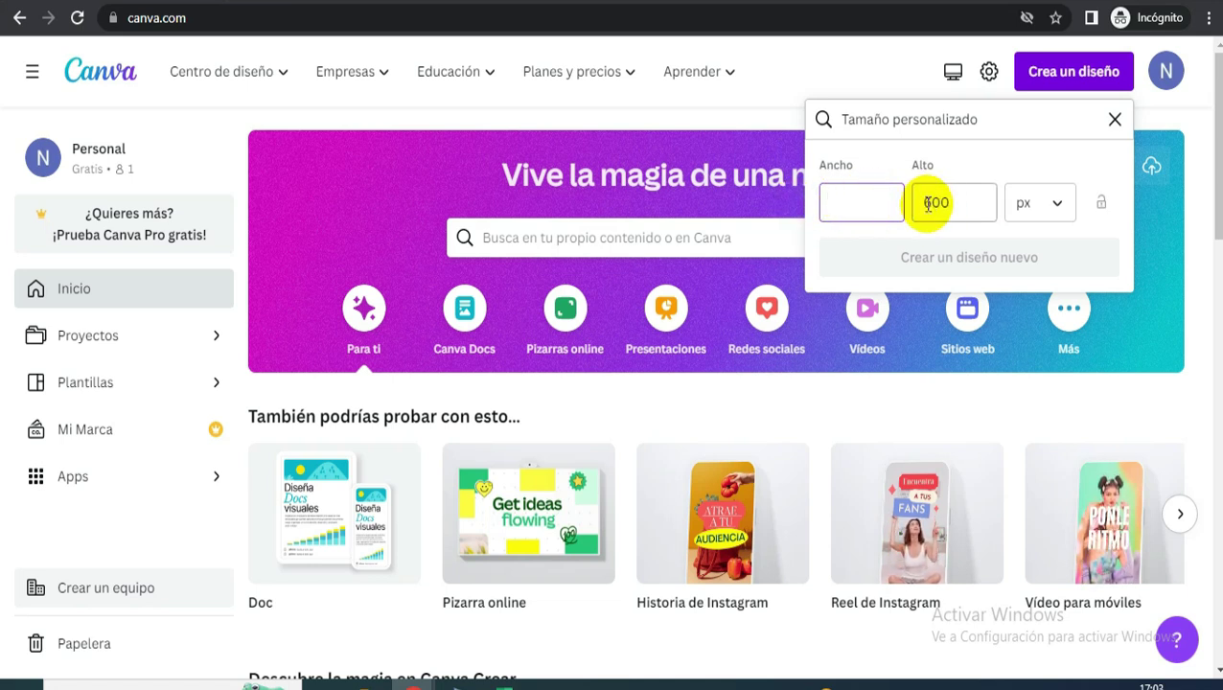
{"action": "type", "text": "800"}
{"action": "left_click", "coordinate": [963, 204]}
{"action": "type", "text": "800"}
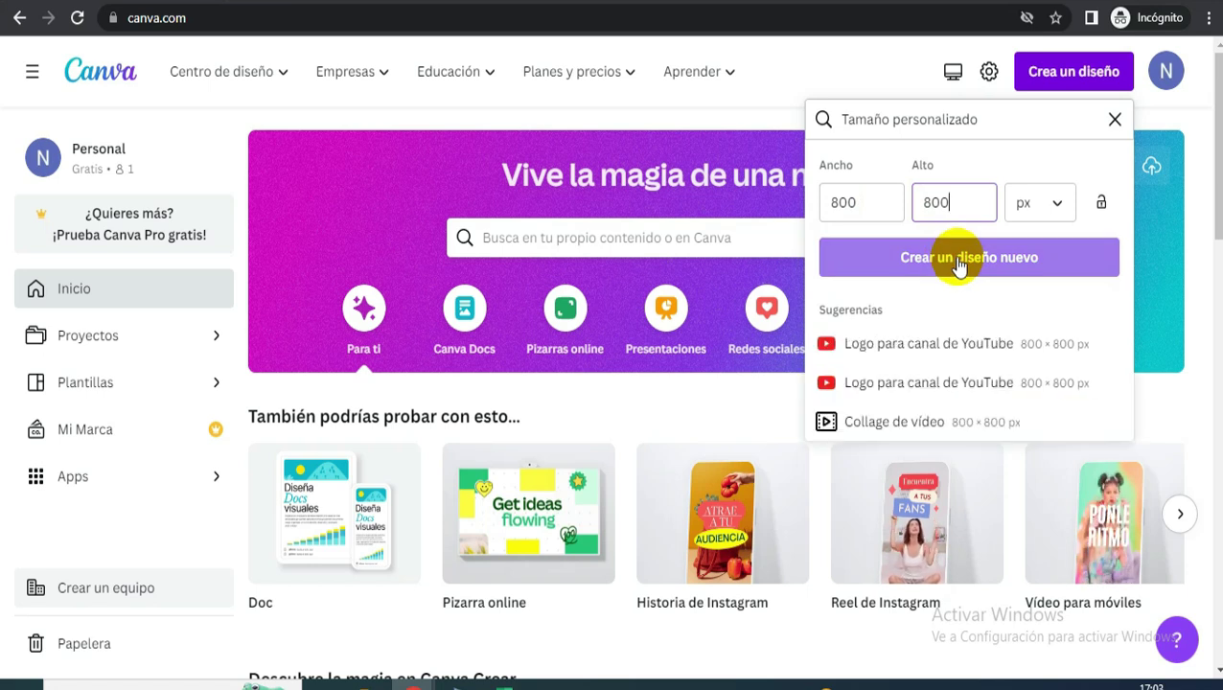
{"action": "left_click", "coordinate": [958, 259]}
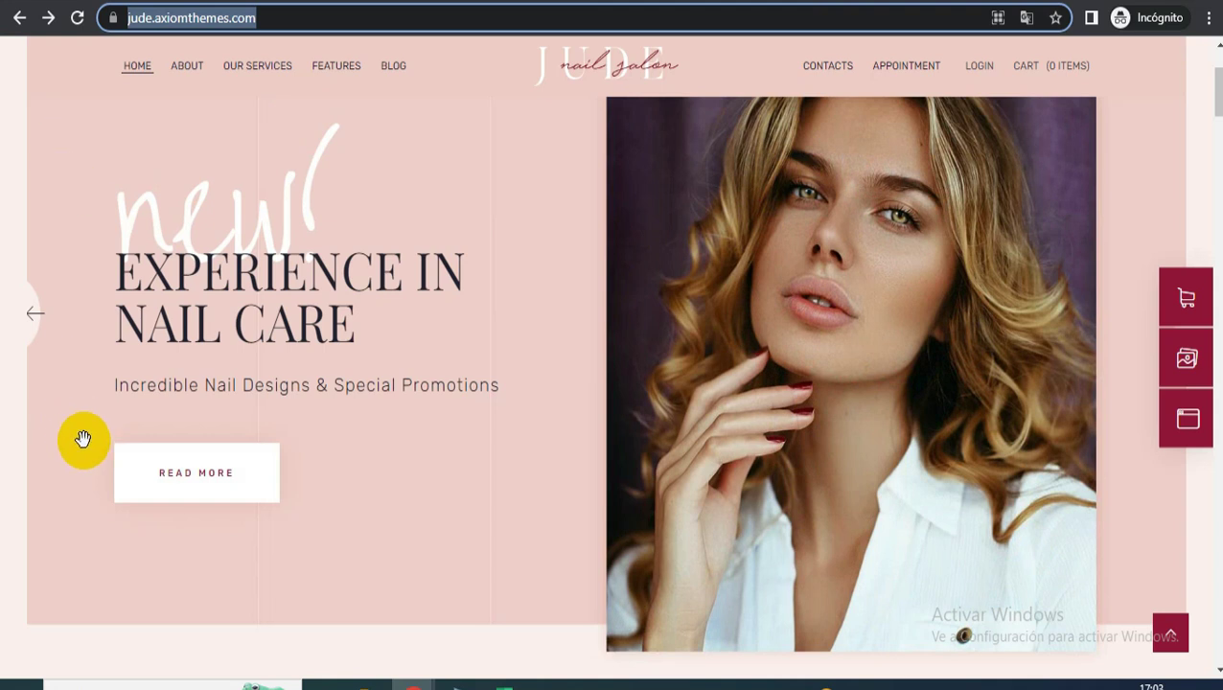
{"action": "scroll", "coordinate": [719, 369], "scroll_direction": "up", "scroll_amount": 2}
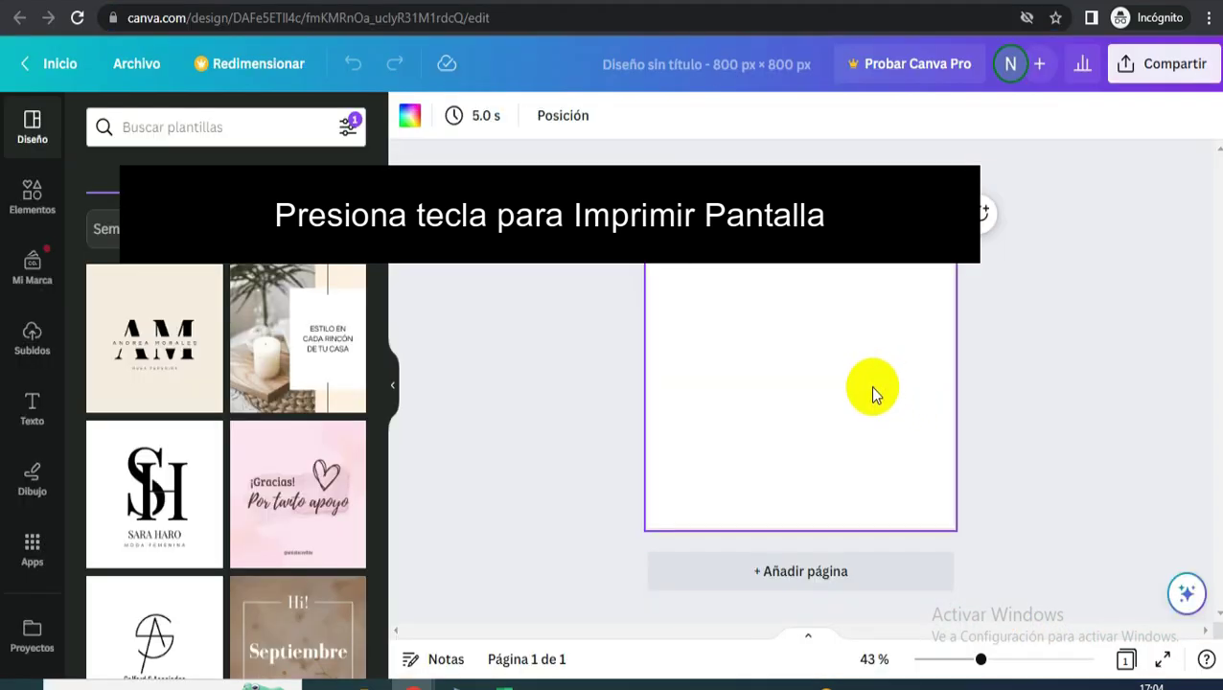
- Paste the salon screenshot and sample its pale pink #EFCEC9 as the page background
{"action": "key", "text": "ctrl+v"}
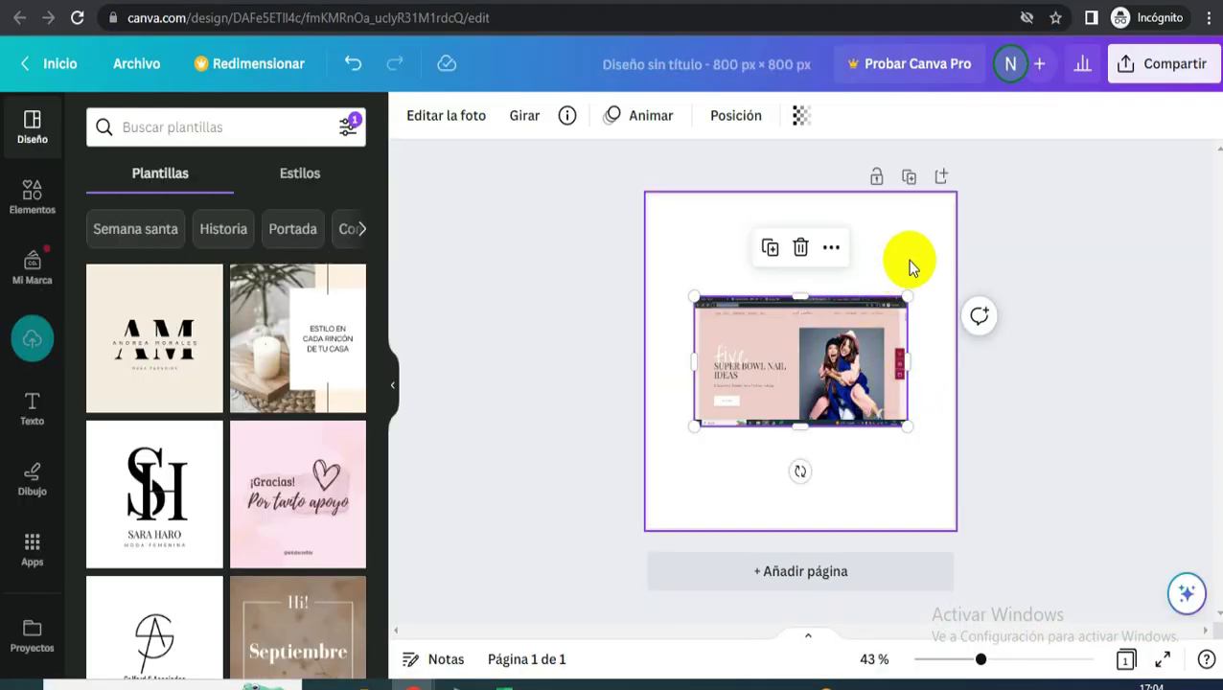
{"action": "left_click", "coordinate": [911, 263]}
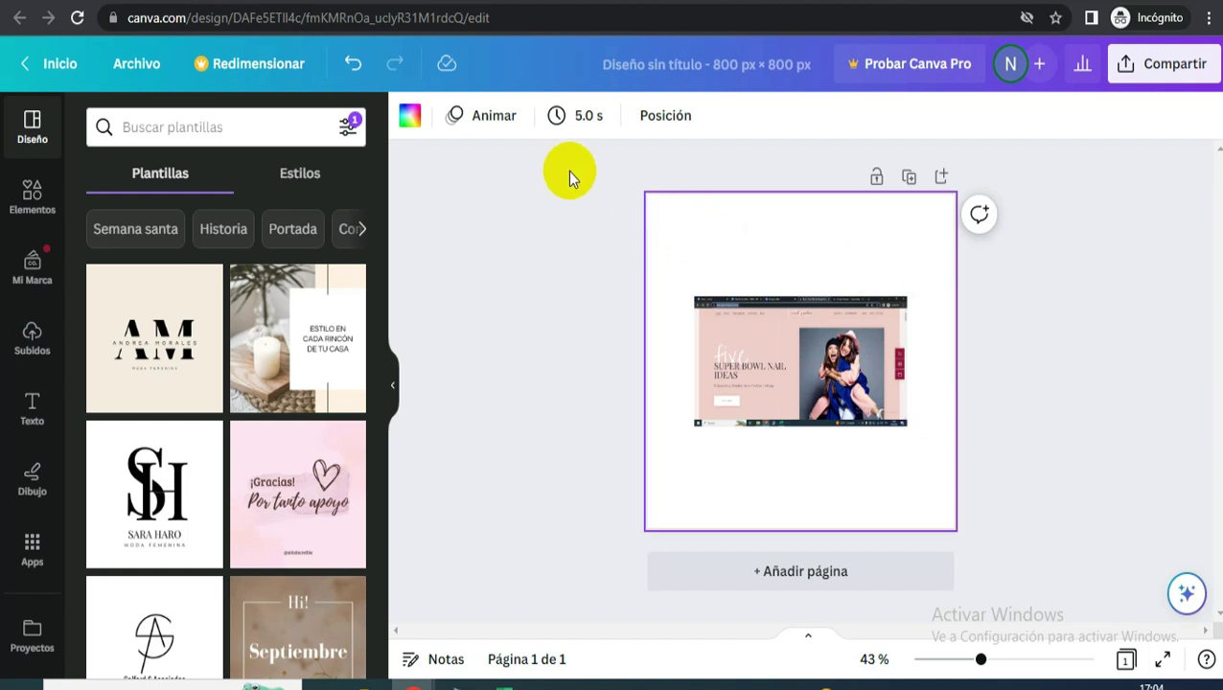
{"action": "left_click", "coordinate": [409, 120]}
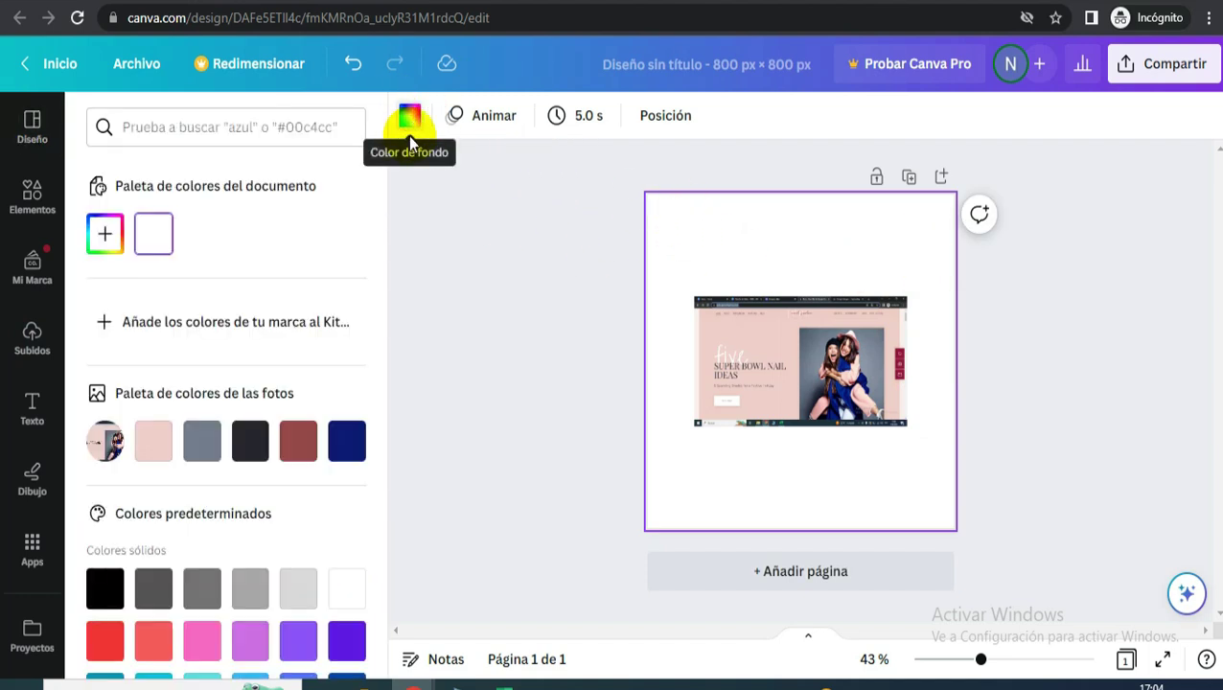
{"action": "left_click", "coordinate": [105, 236]}
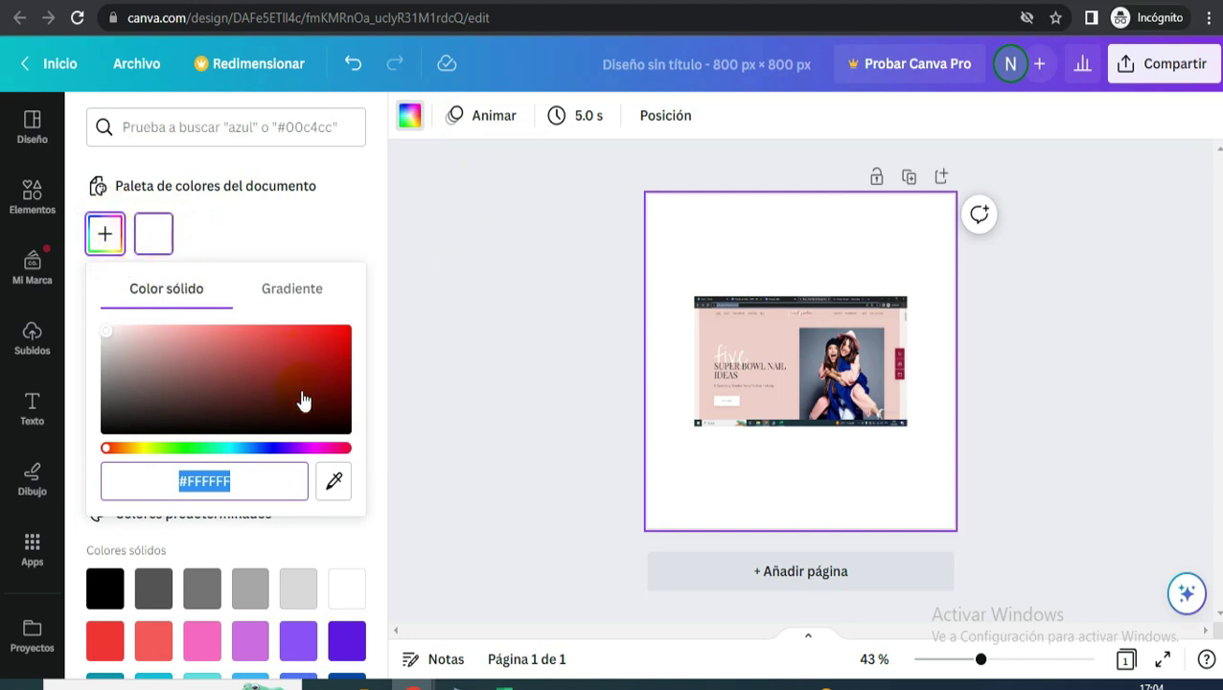
{"action": "left_click", "coordinate": [334, 484]}
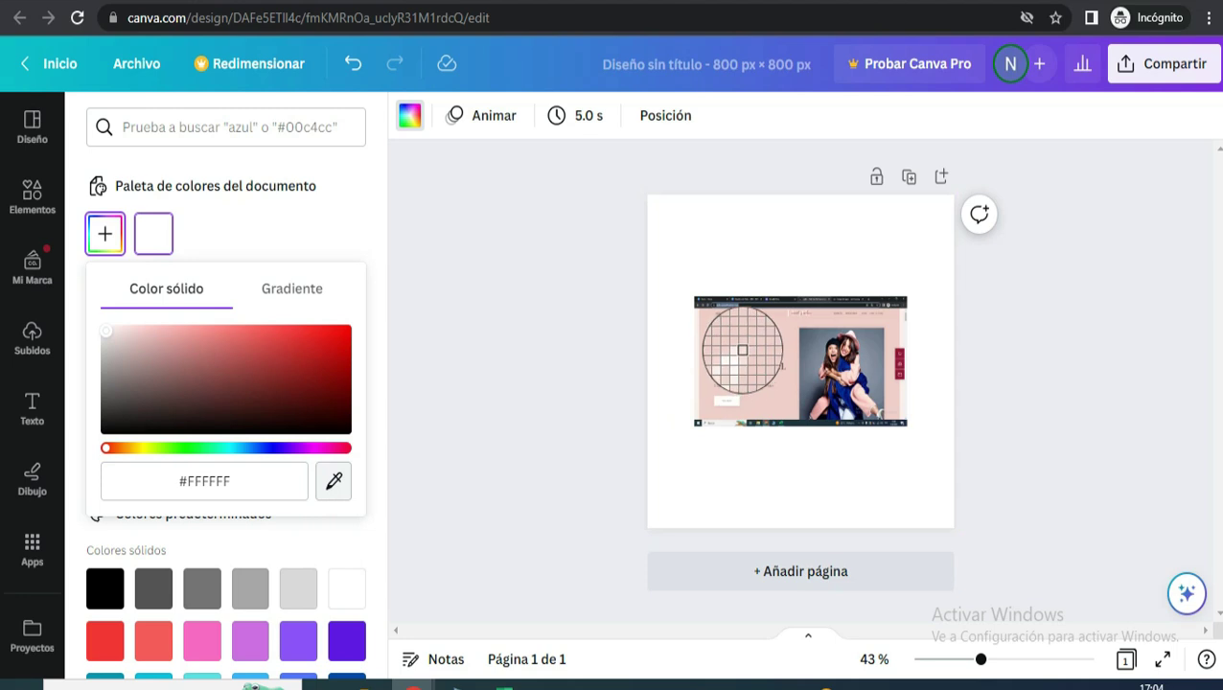
{"action": "left_click", "coordinate": [753, 338]}
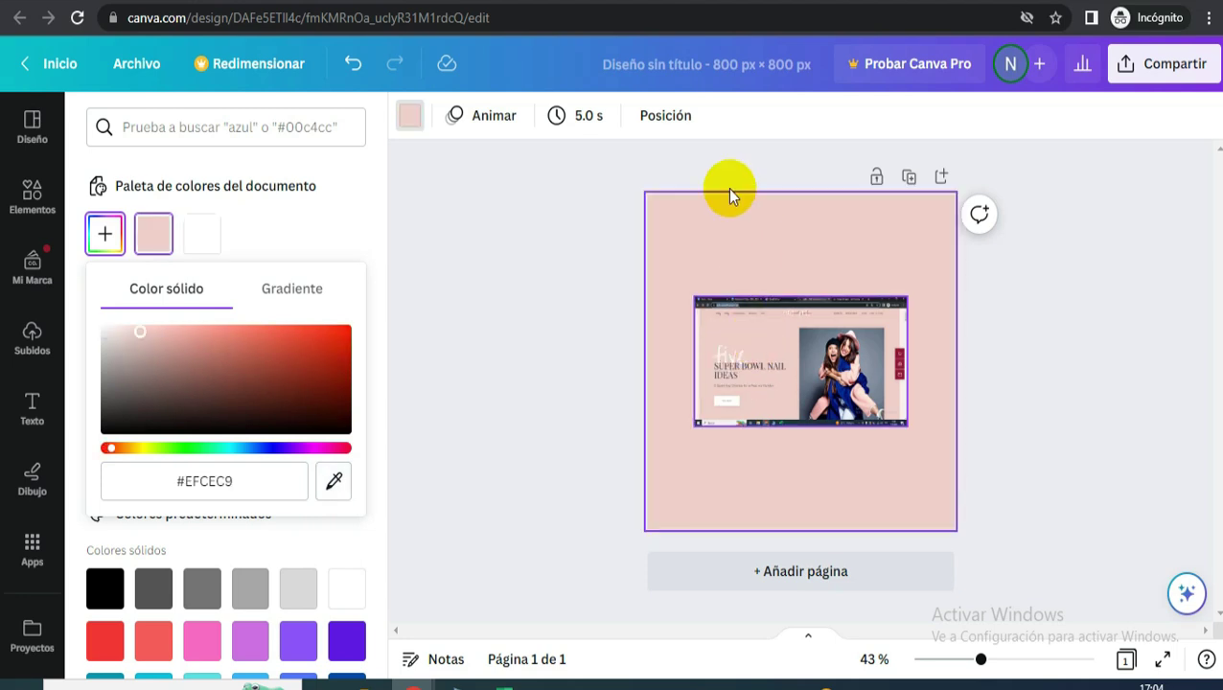
- Delete the pasted screenshot, leaving the plain pink page
{"action": "left_click", "coordinate": [782, 352]}
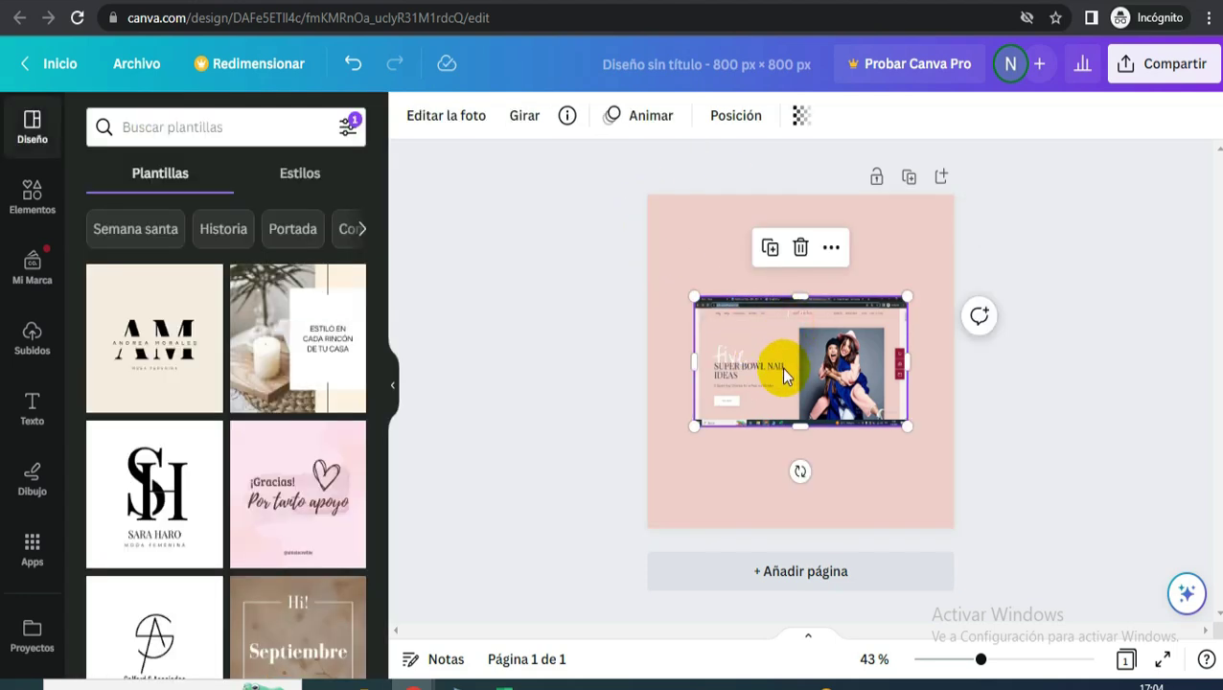
{"action": "key", "text": "Delete"}
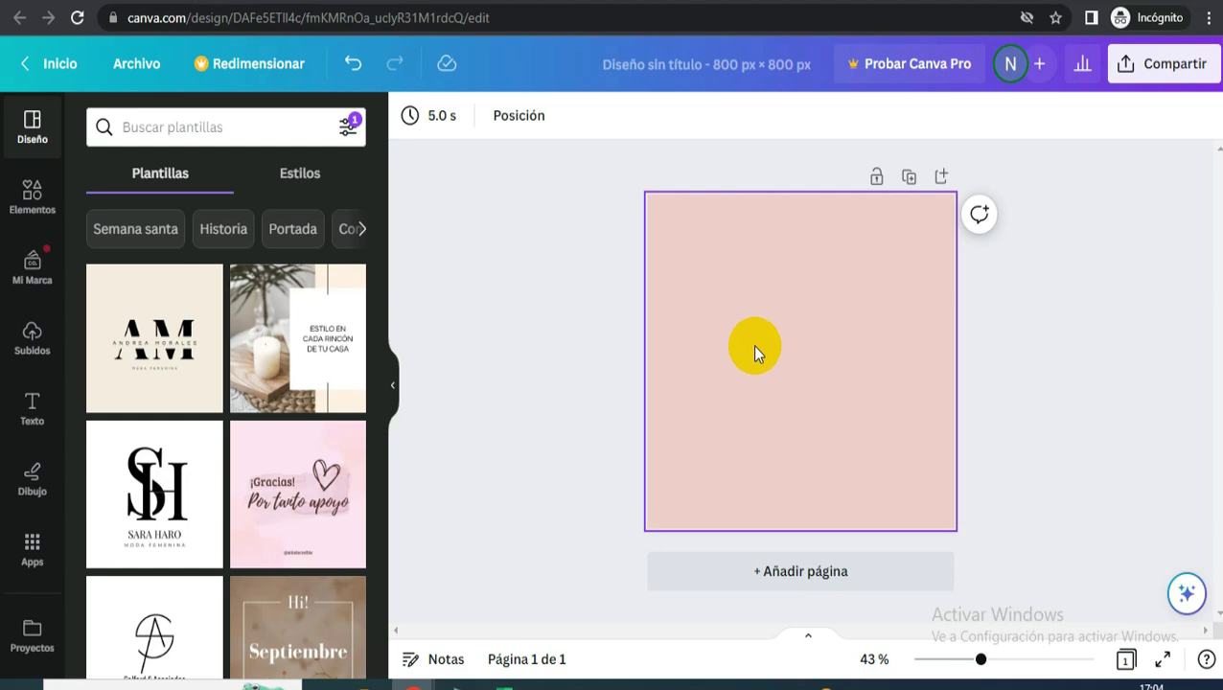
{"action": "left_click", "coordinate": [848, 362]}
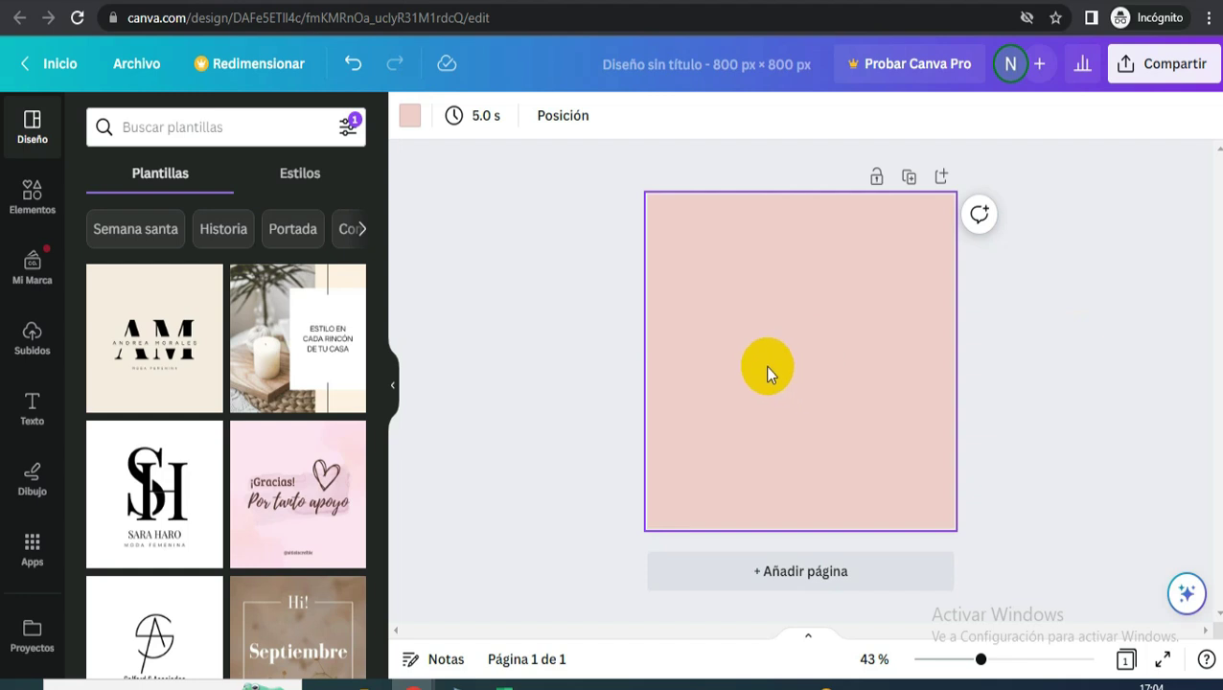
- Download the pink 800 × 800 Canva design as a PNG
{"action": "left_click", "coordinate": [1171, 63]}
{"action": "scroll", "coordinate": [989, 512], "scroll_direction": "down", "scroll_amount": 2}
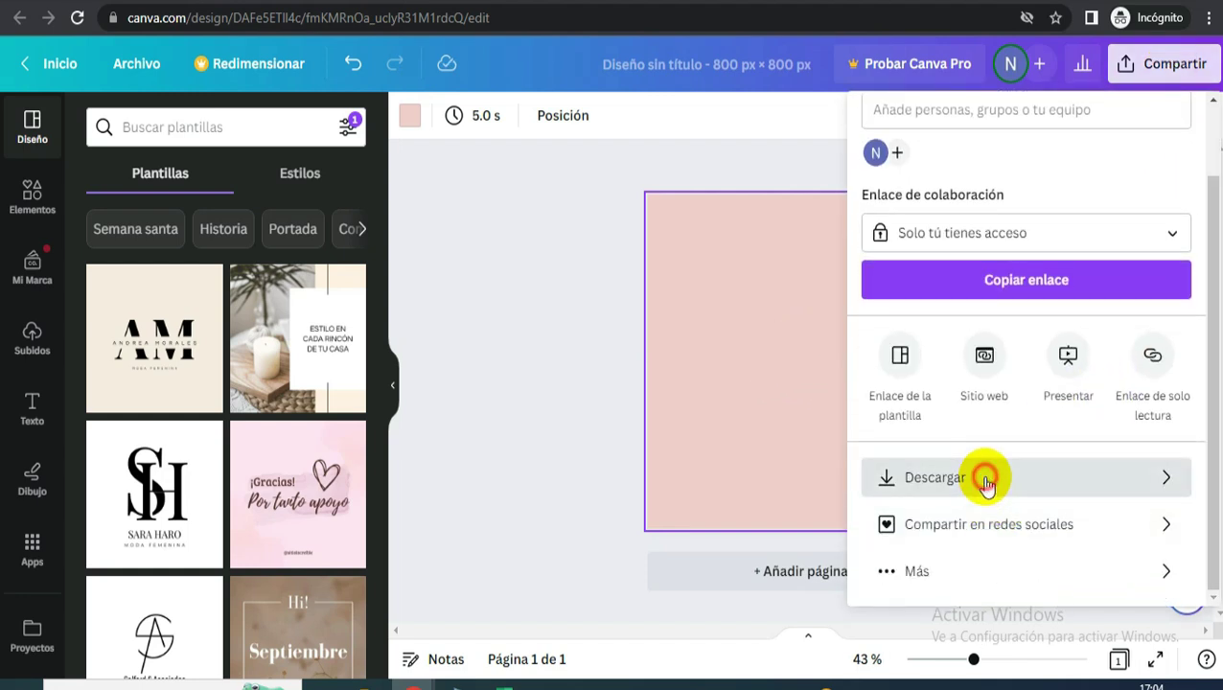
{"action": "left_click", "coordinate": [982, 477]}
{"action": "left_click", "coordinate": [982, 444]}
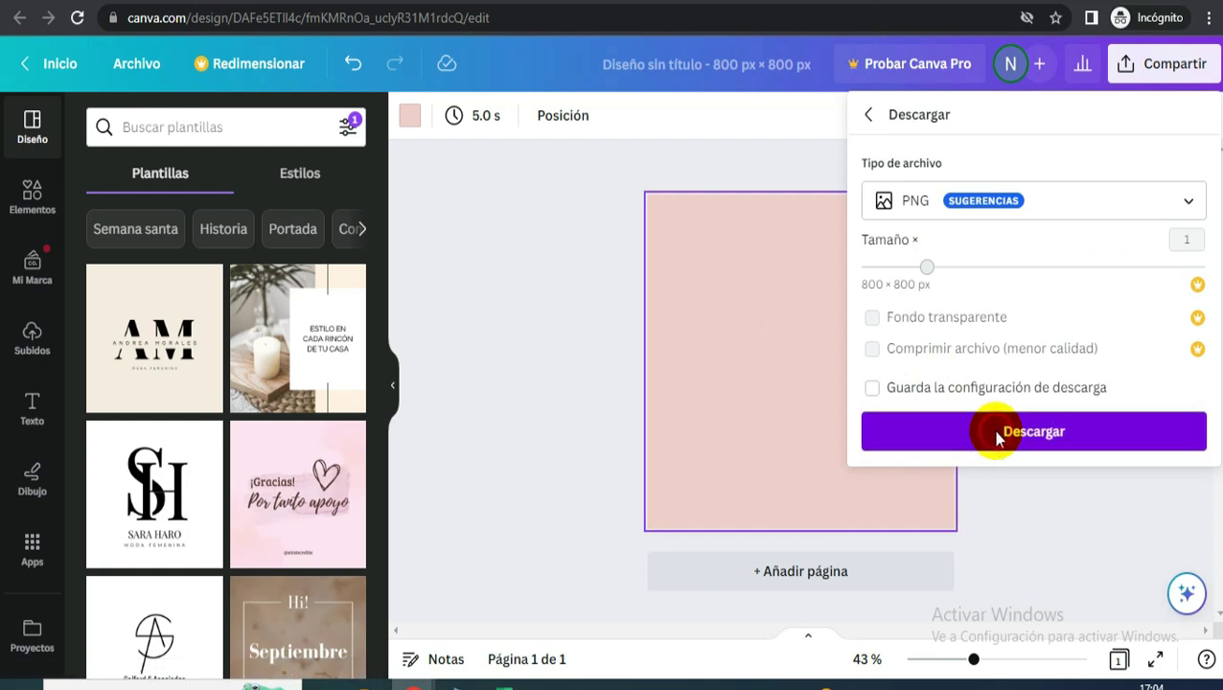
{"action": "left_click", "coordinate": [491, 3]}
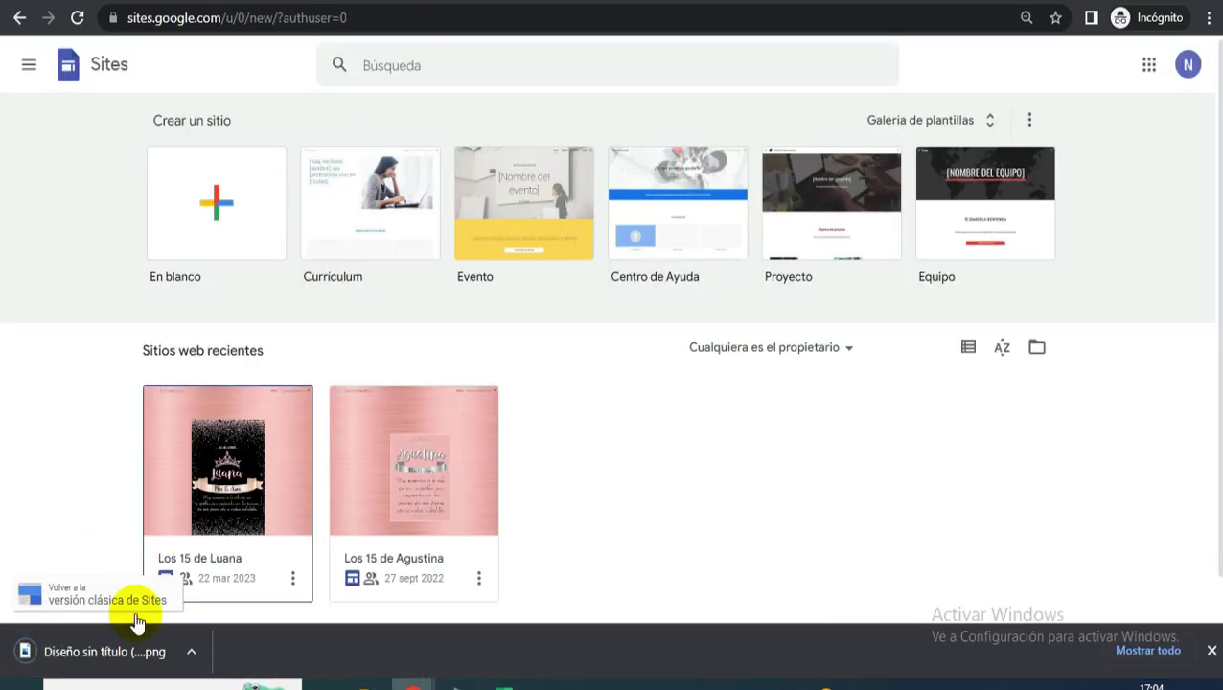
- Create a blank site, remove the page-title box, and name the site 'Template Nail'
{"action": "left_click", "coordinate": [218, 209]}
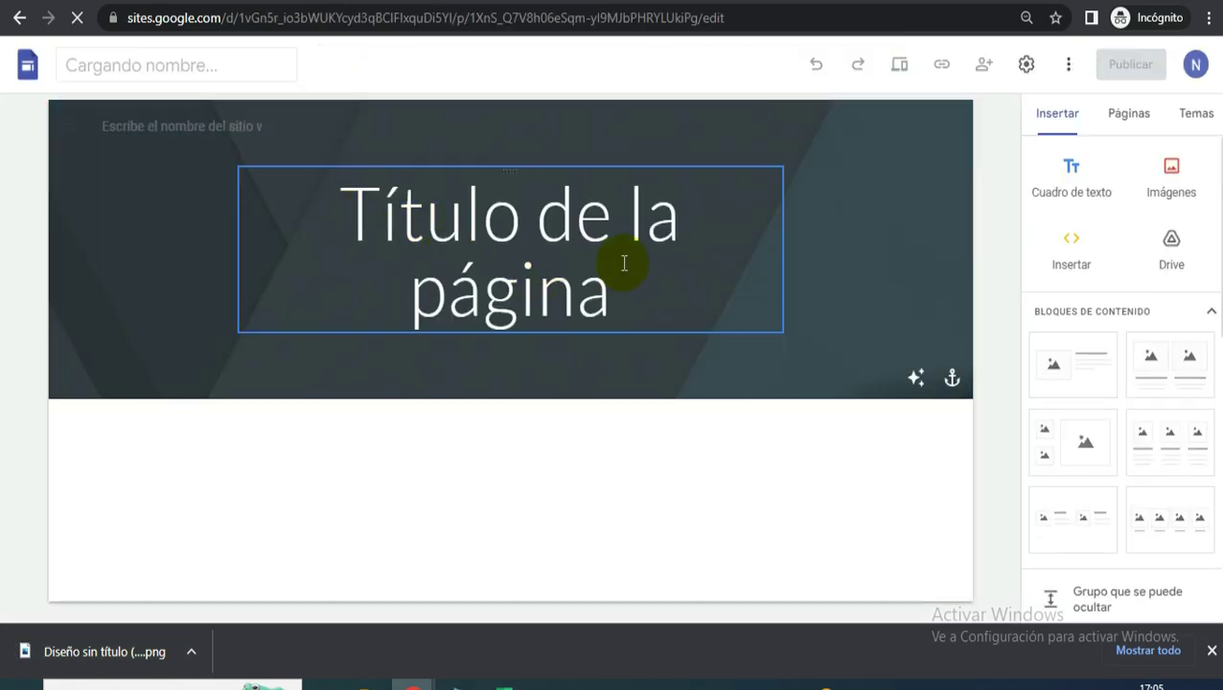
{"action": "left_click", "coordinate": [614, 251]}
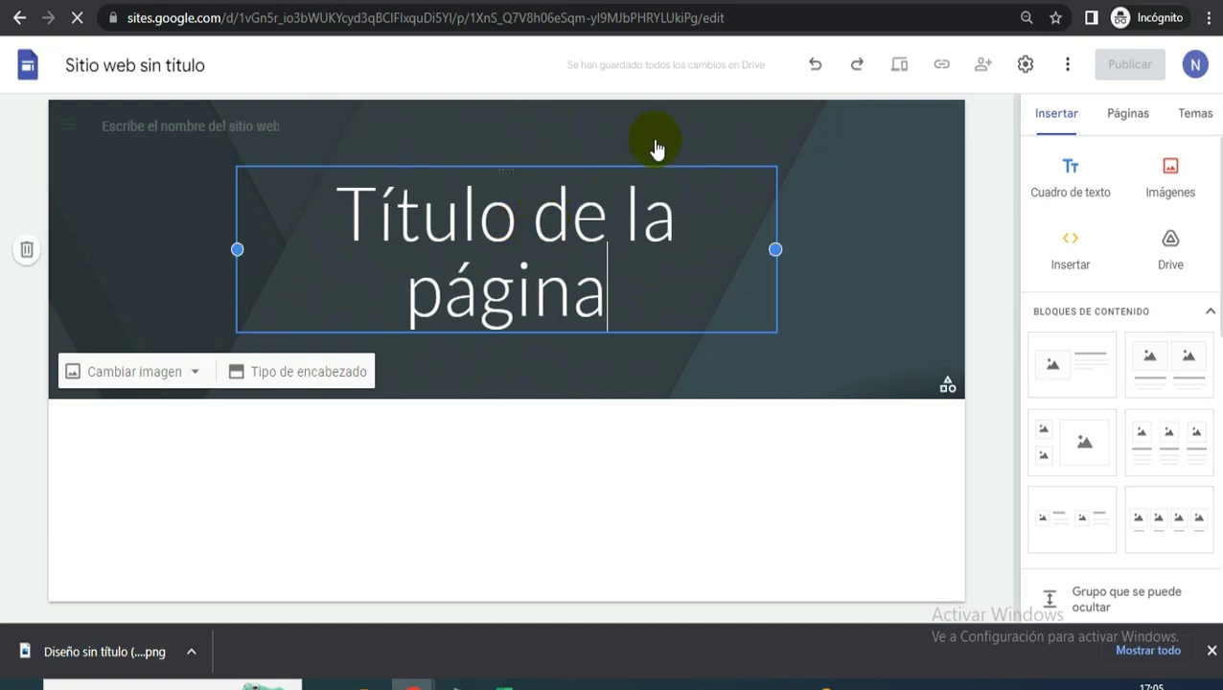
{"action": "left_click", "coordinate": [809, 140]}
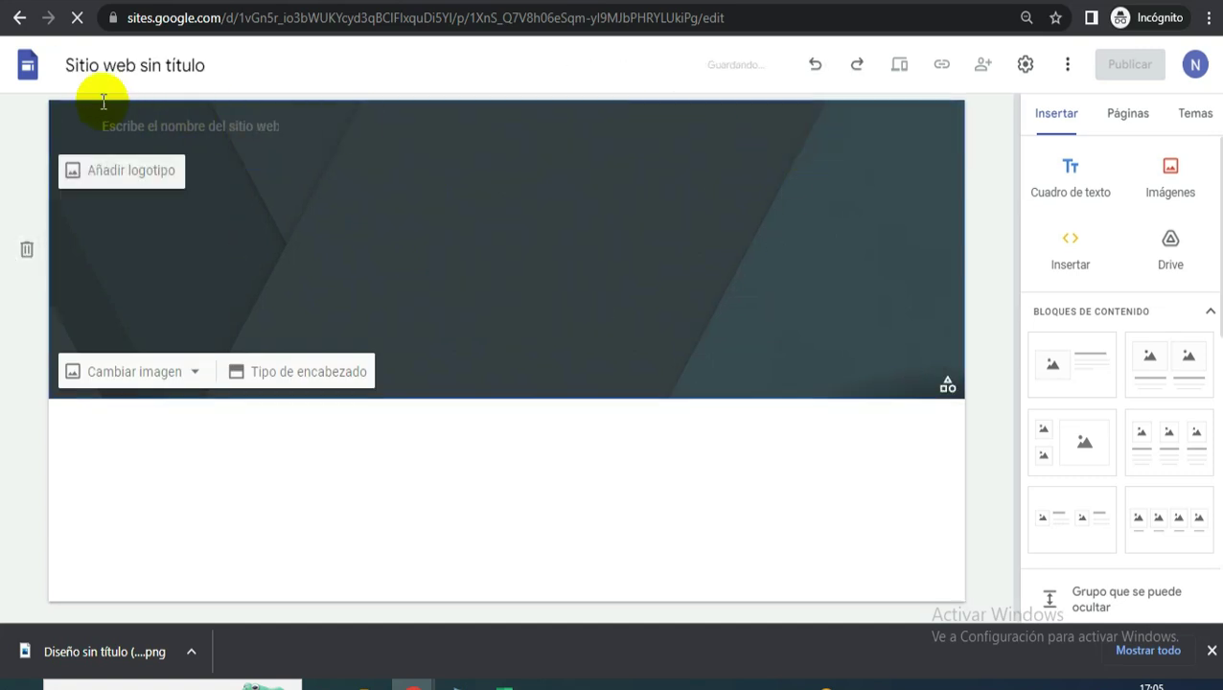
{"action": "left_click", "coordinate": [96, 65]}
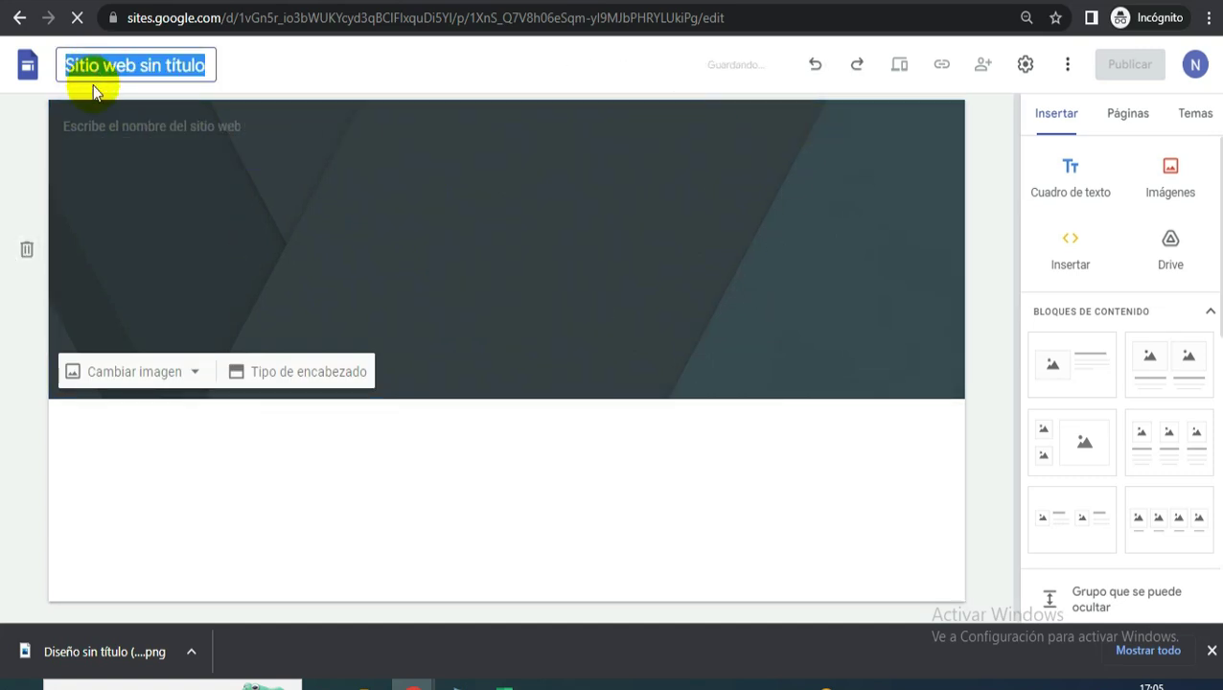
{"action": "left_click", "coordinate": [93, 86]}
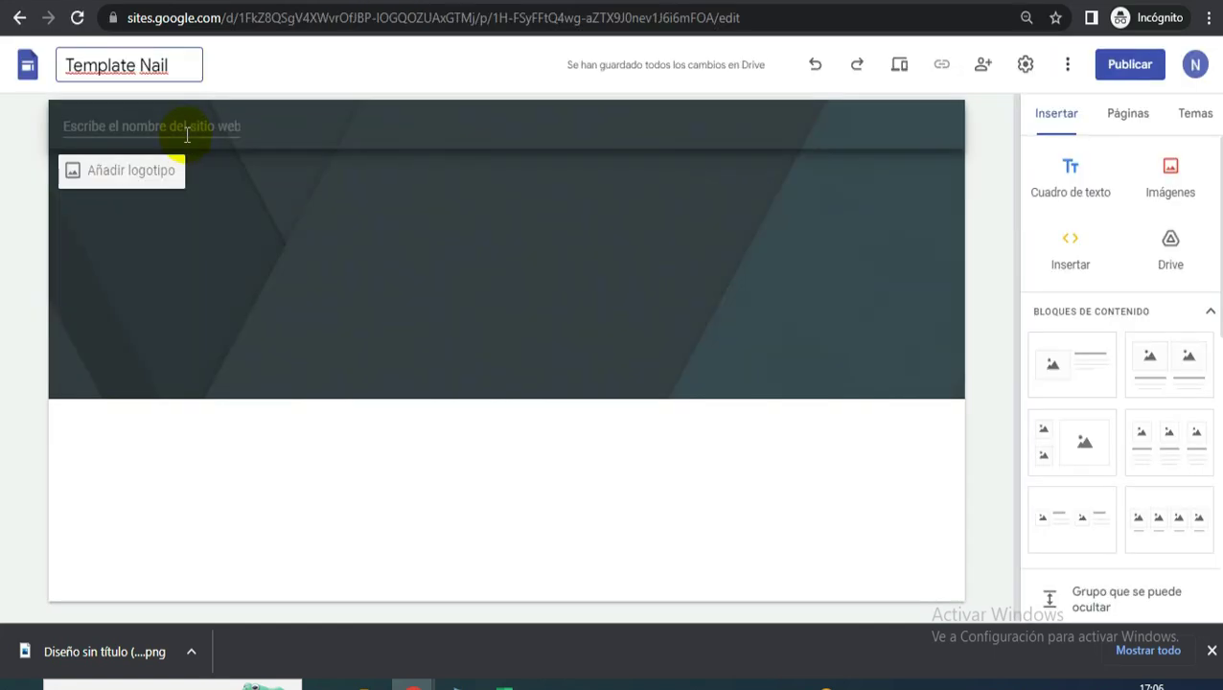
{"action": "left_click", "coordinate": [189, 128]}
{"action": "left_click", "coordinate": [455, 259]}
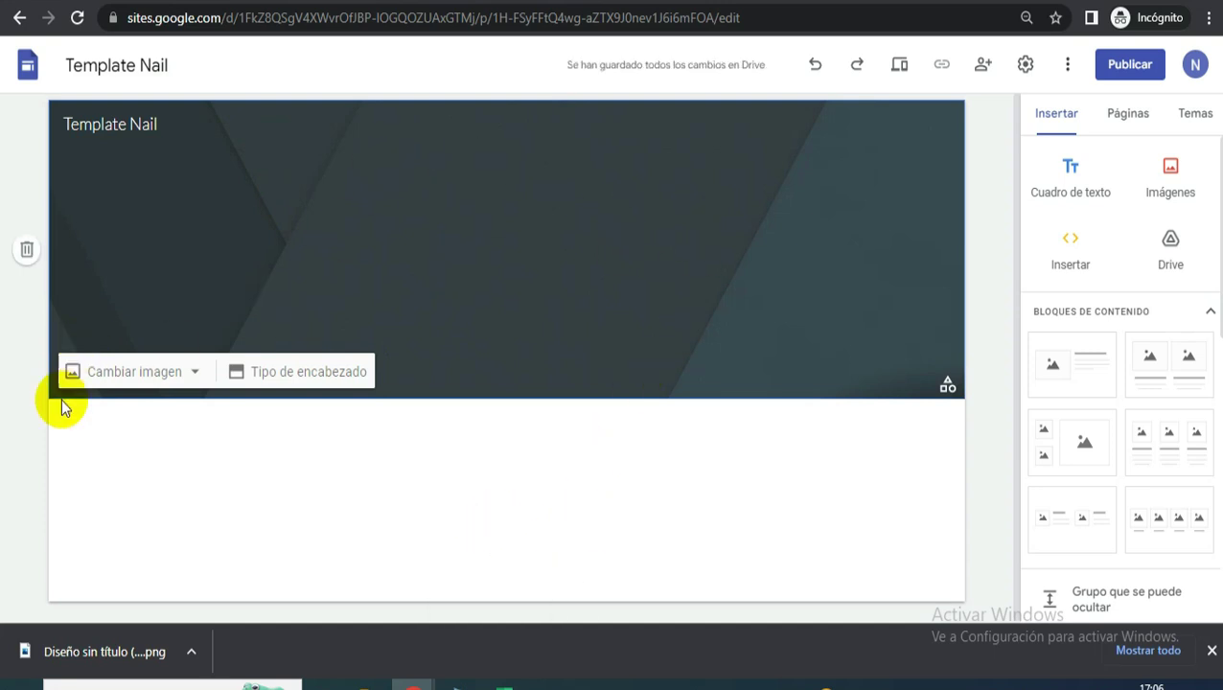
- Upload the pink PNG as the header background and turn off readability darkening
{"action": "left_click", "coordinate": [131, 374]}
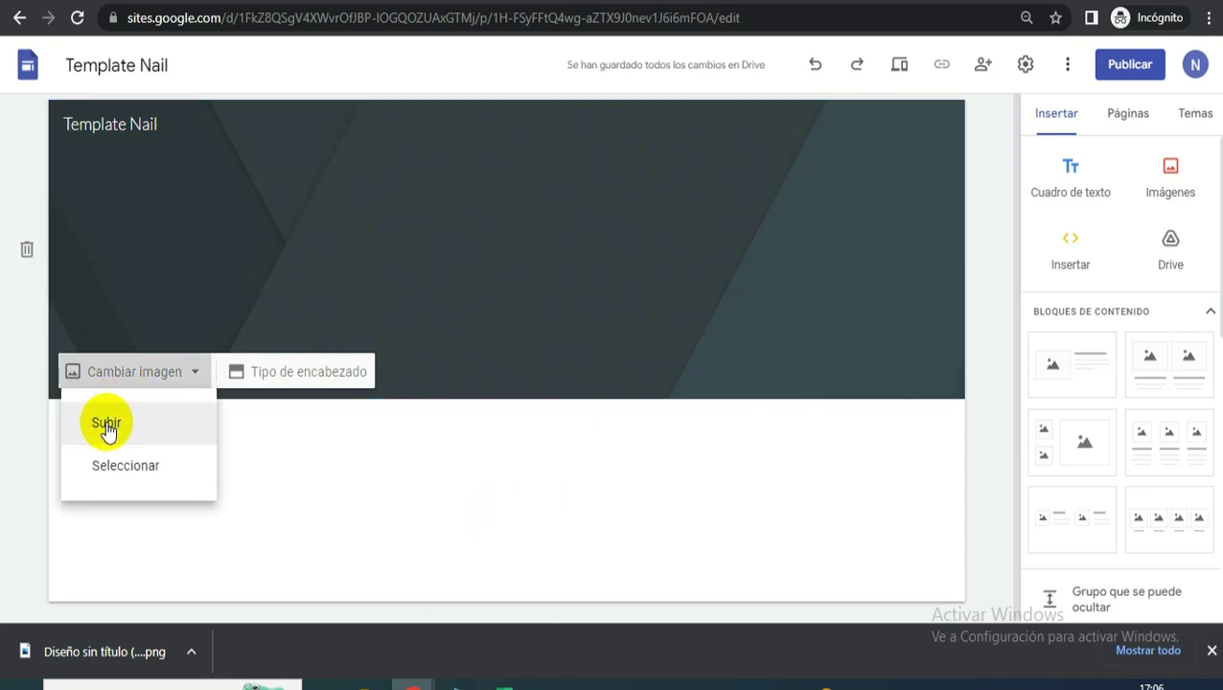
{"action": "left_click", "coordinate": [106, 428]}
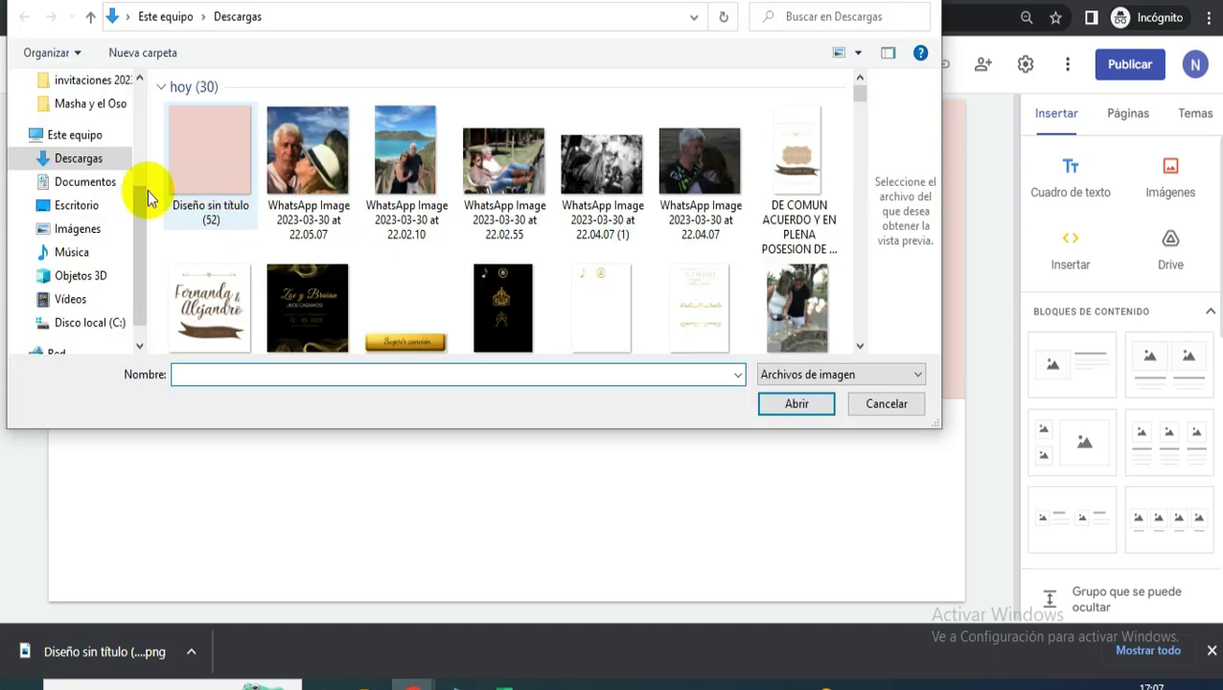
{"action": "left_click", "coordinate": [181, 176]}
{"action": "left_click", "coordinate": [782, 403]}
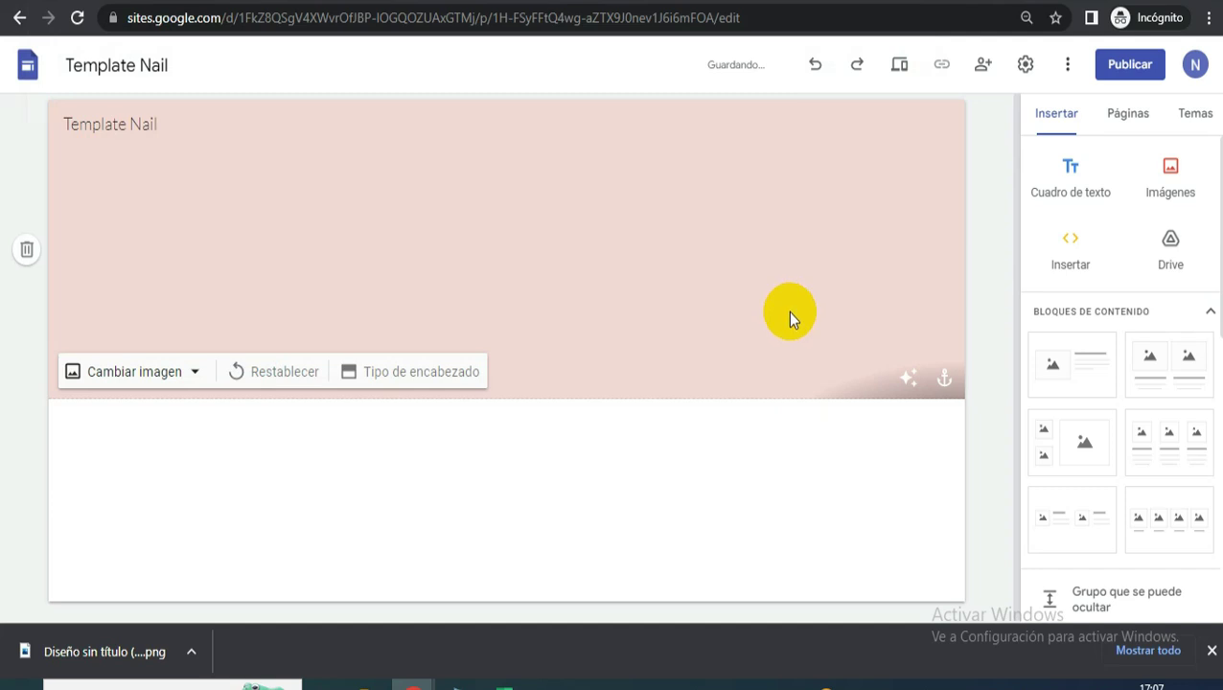
{"action": "left_click", "coordinate": [916, 380]}
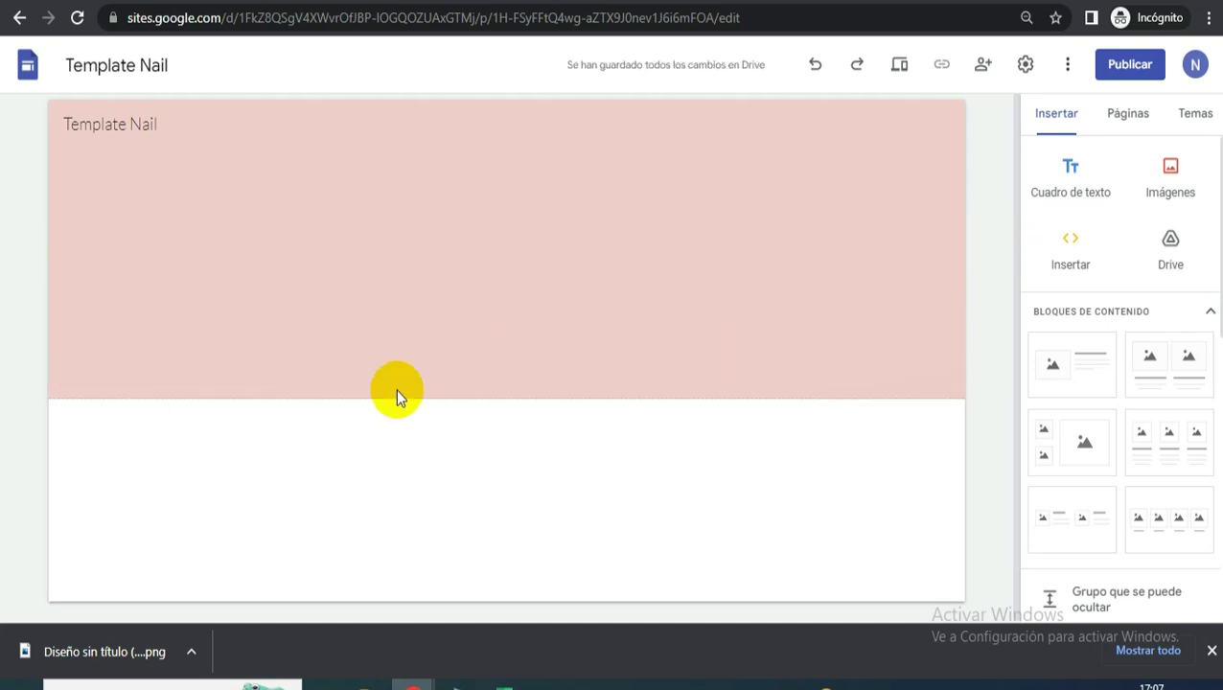
{"action": "left_click", "coordinate": [321, 1]}
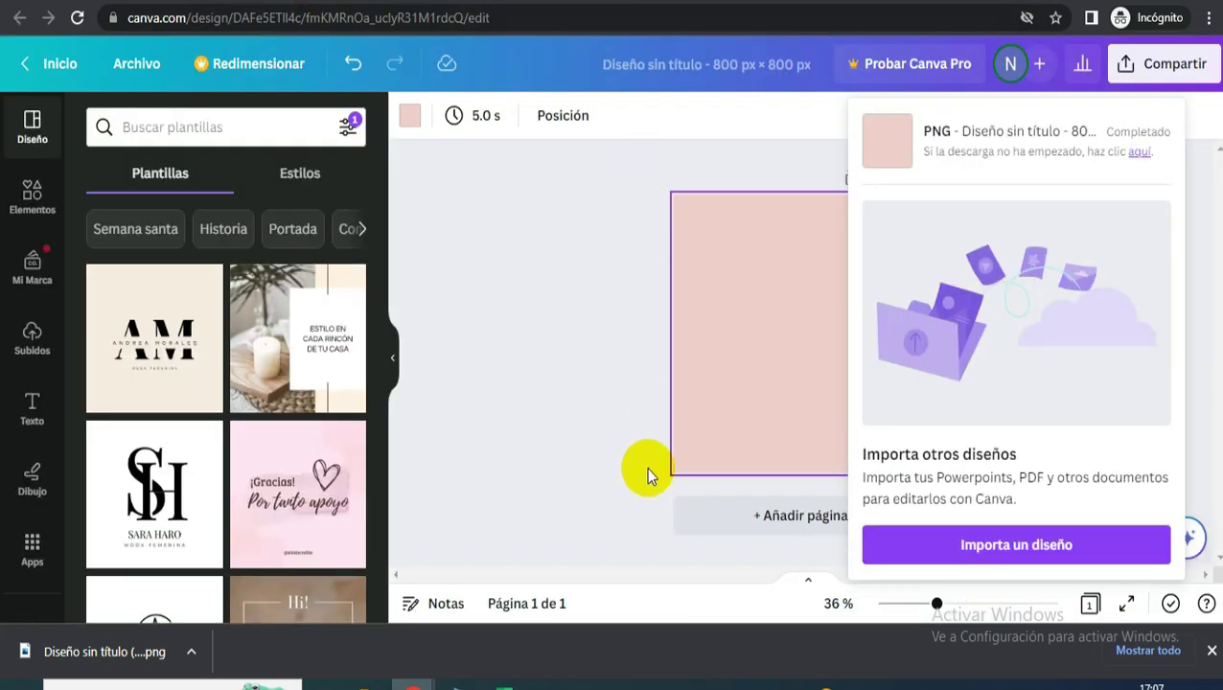
- Add a second pink page to the Canva design
{"action": "left_click", "coordinate": [628, 523]}
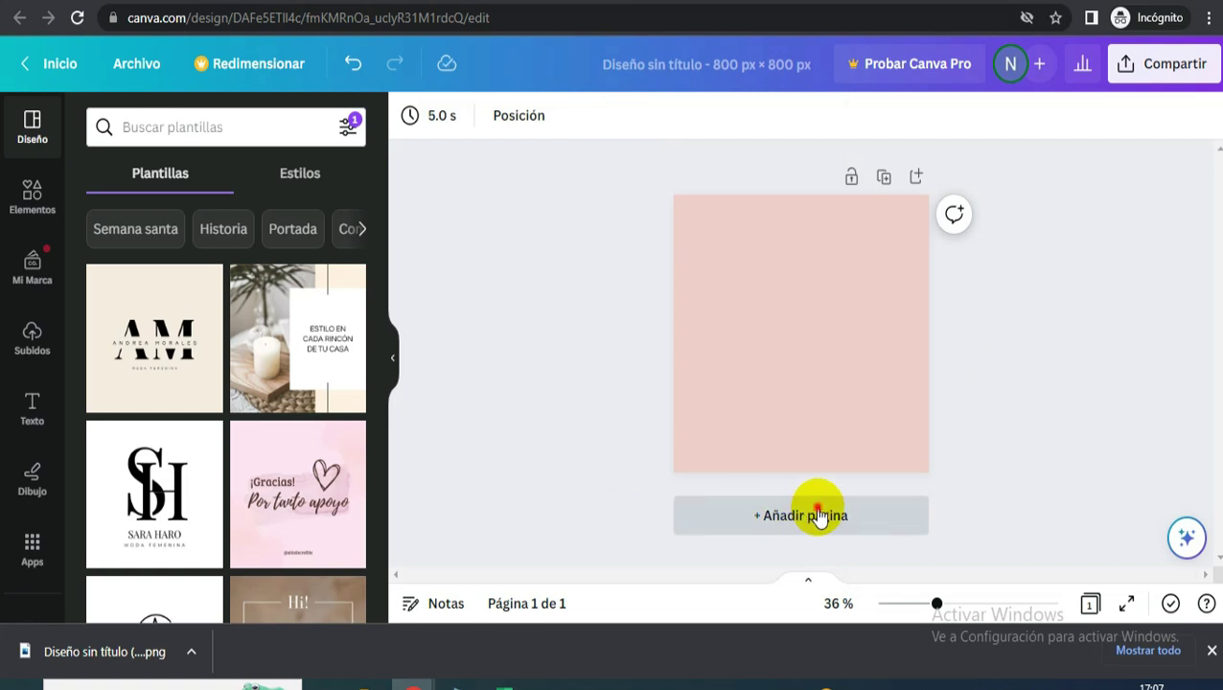
{"action": "left_click", "coordinate": [810, 515]}
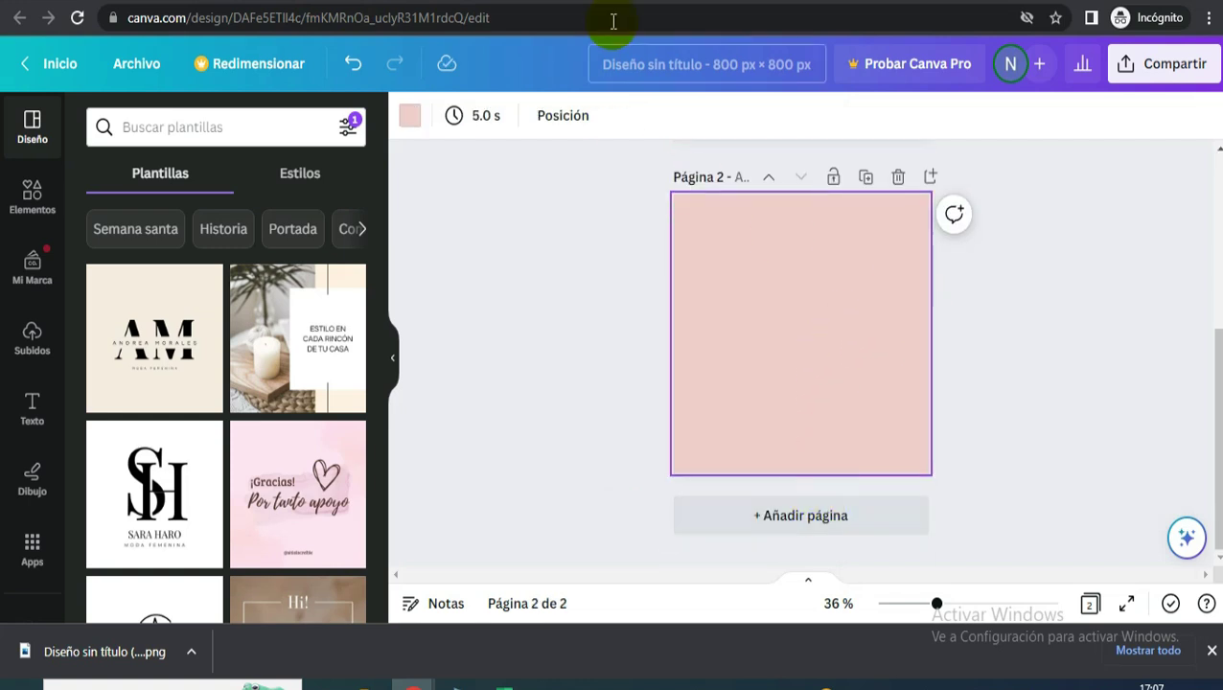
{"action": "left_click", "coordinate": [668, 2]}
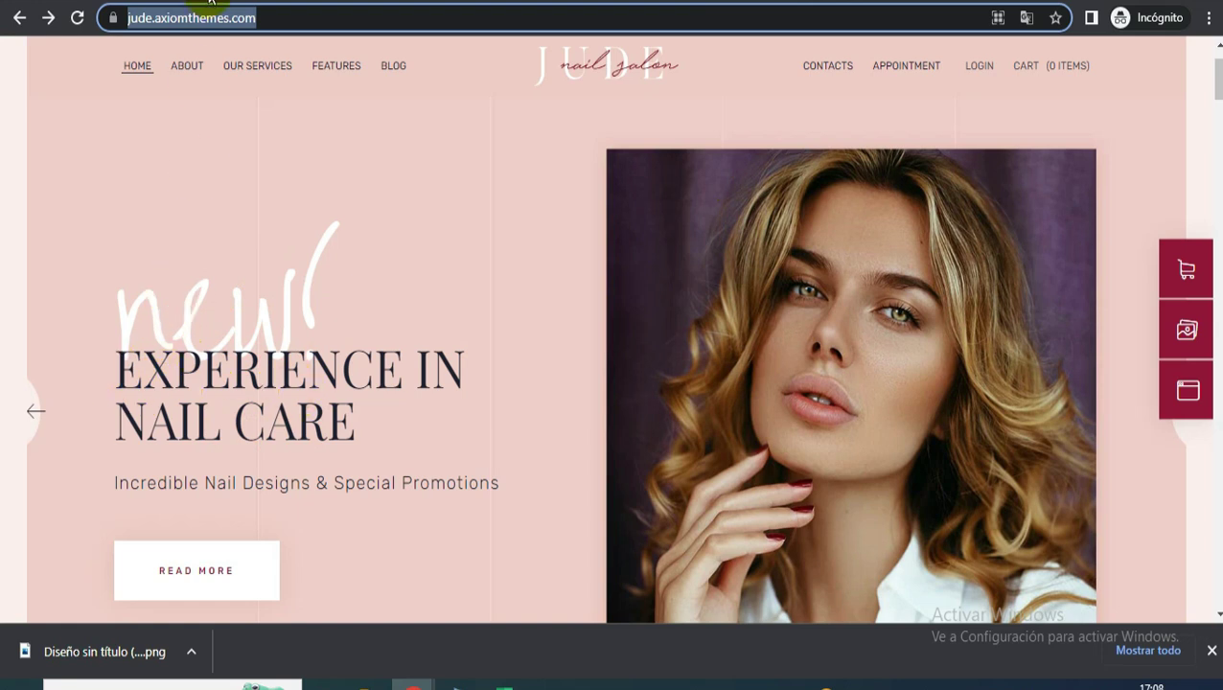
{"action": "key", "text": "alt+Left"}
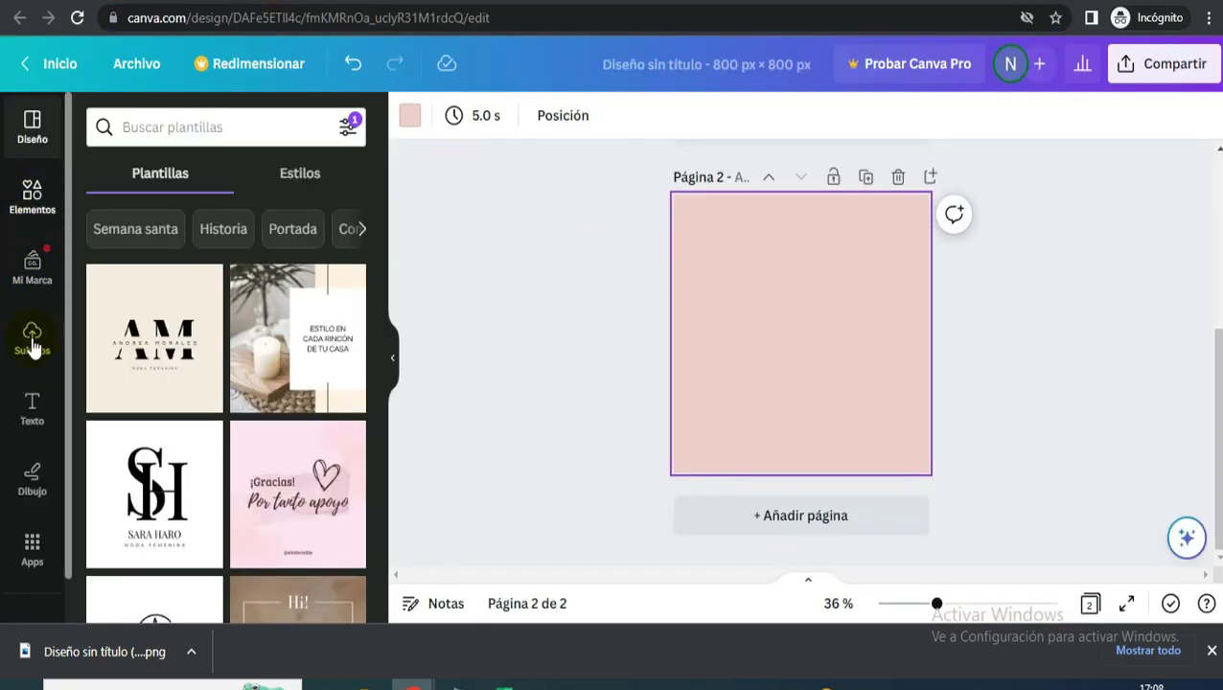
- Add a text box reading 'New!', enlarge it, and colour it white
{"action": "left_click", "coordinate": [34, 407]}
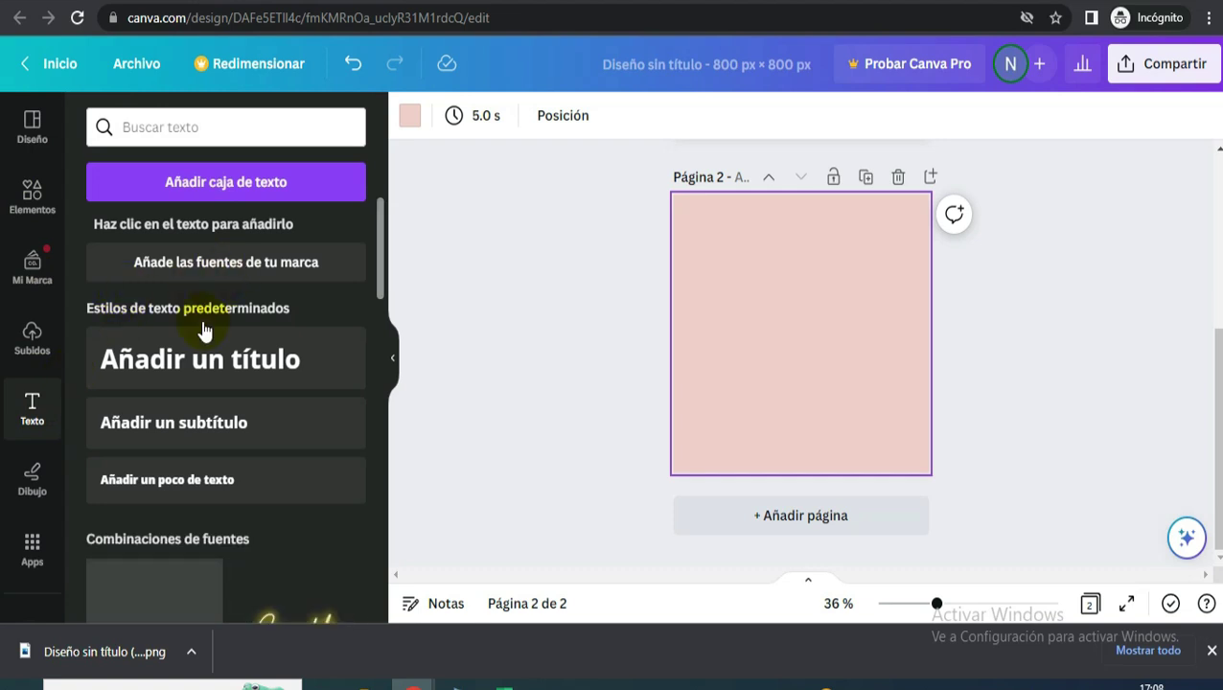
{"action": "left_click", "coordinate": [197, 477]}
{"action": "key", "text": "BackSpace"}
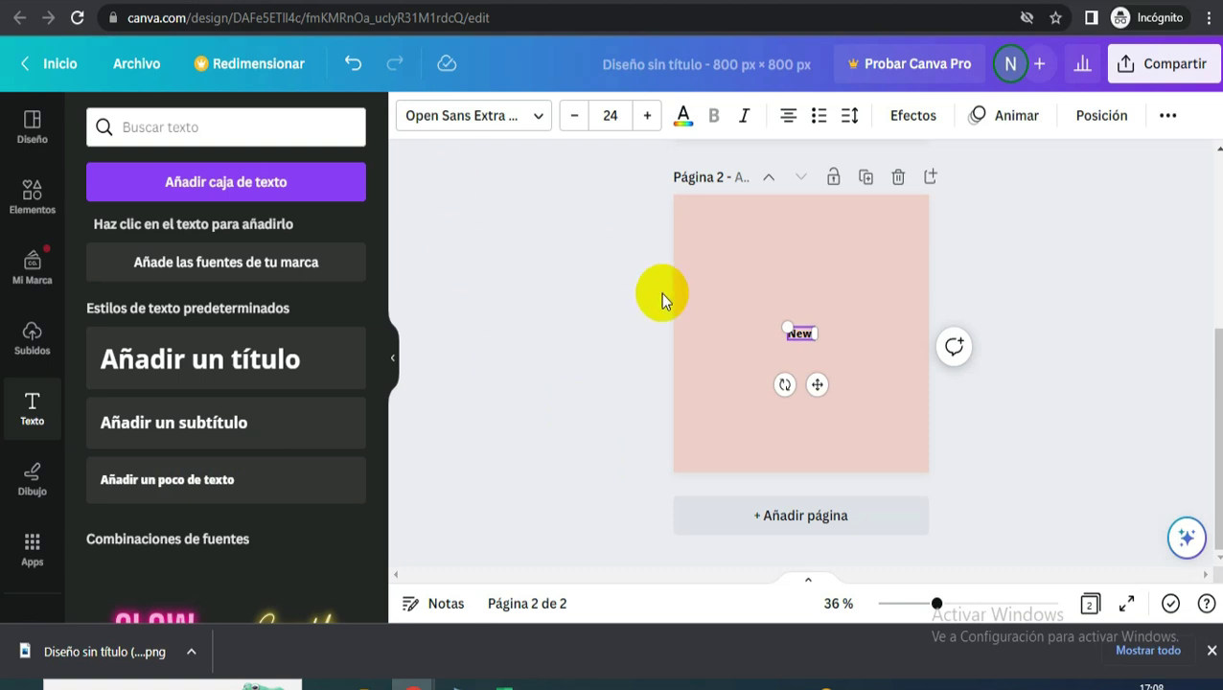
{"action": "left_click_drag", "start_coordinate": [788, 322], "coordinate": [711, 272]}
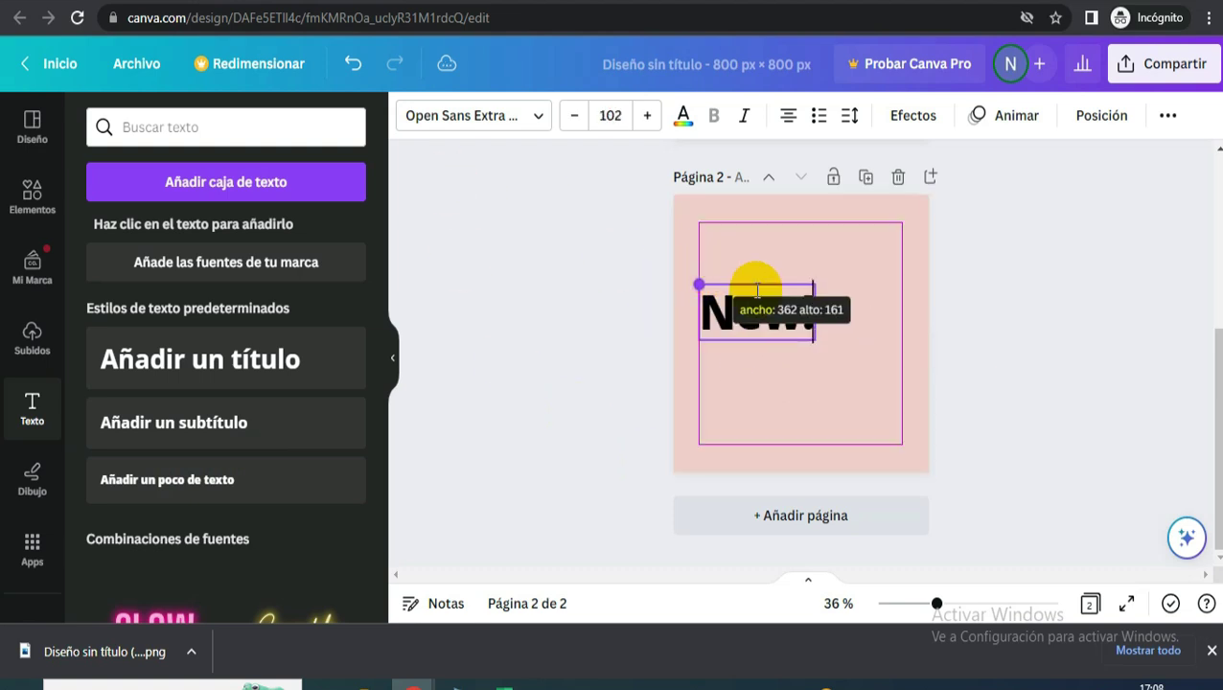
{"action": "left_click_drag", "start_coordinate": [812, 339], "coordinate": [849, 355]}
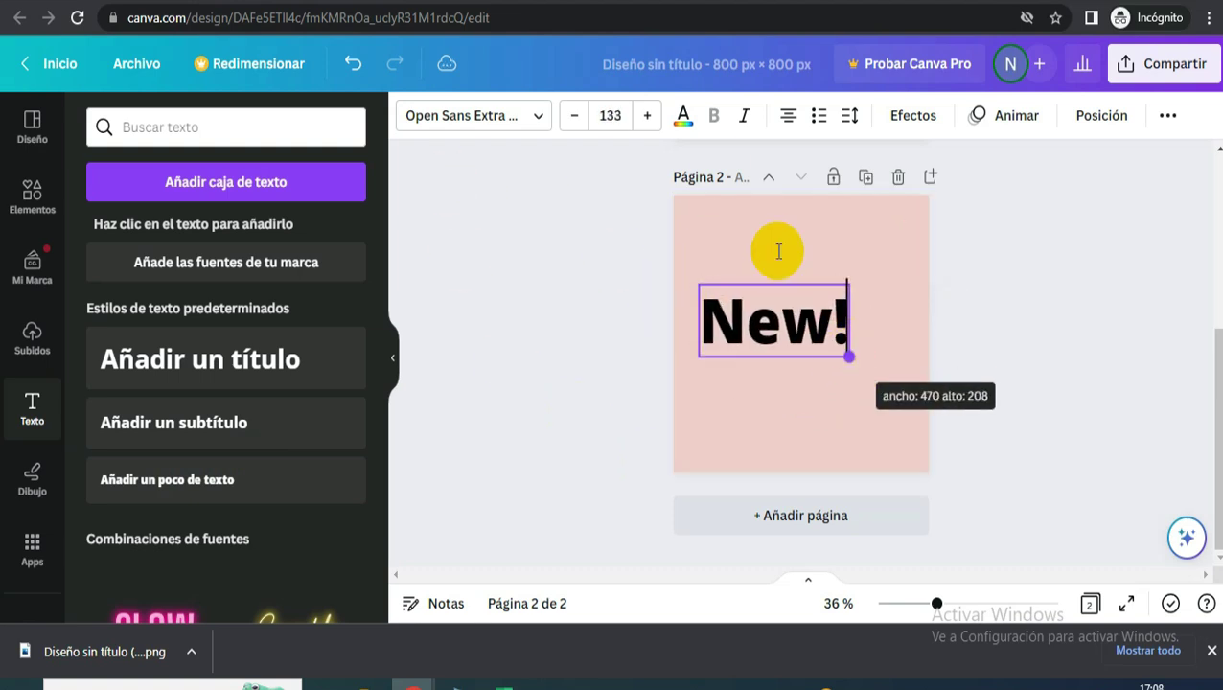
{"action": "left_click", "coordinate": [690, 123]}
{"action": "left_click", "coordinate": [348, 469]}
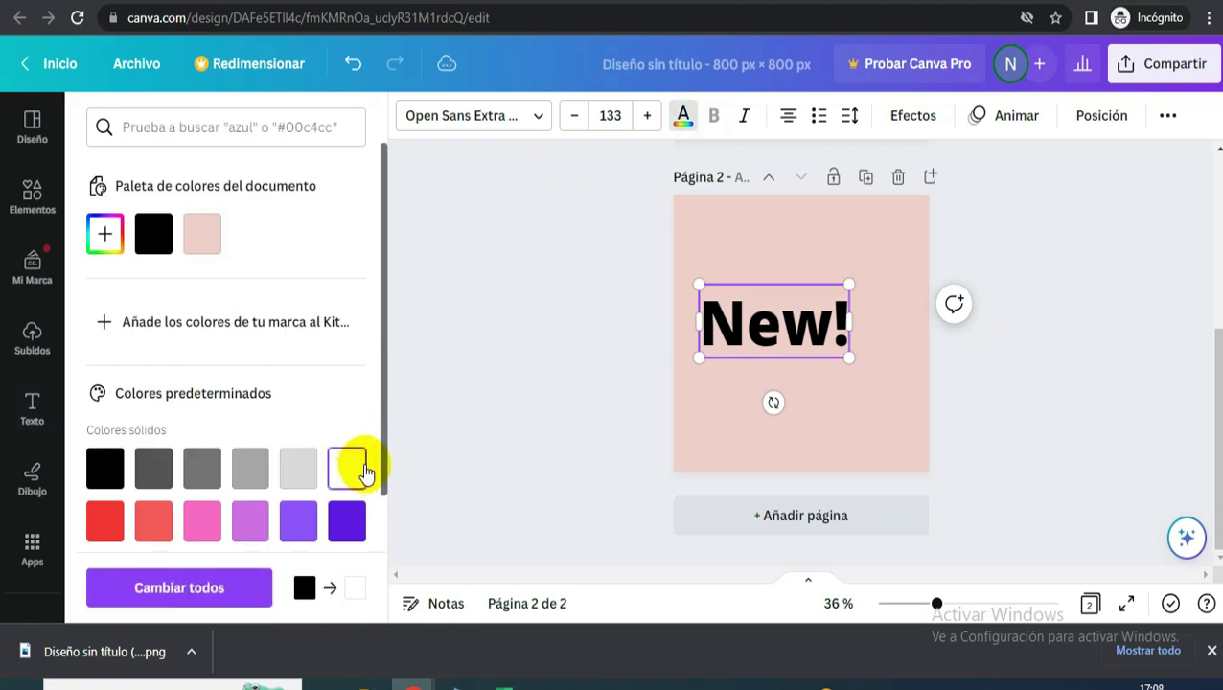
{"action": "left_click_drag", "start_coordinate": [707, 330], "coordinate": [851, 320]}
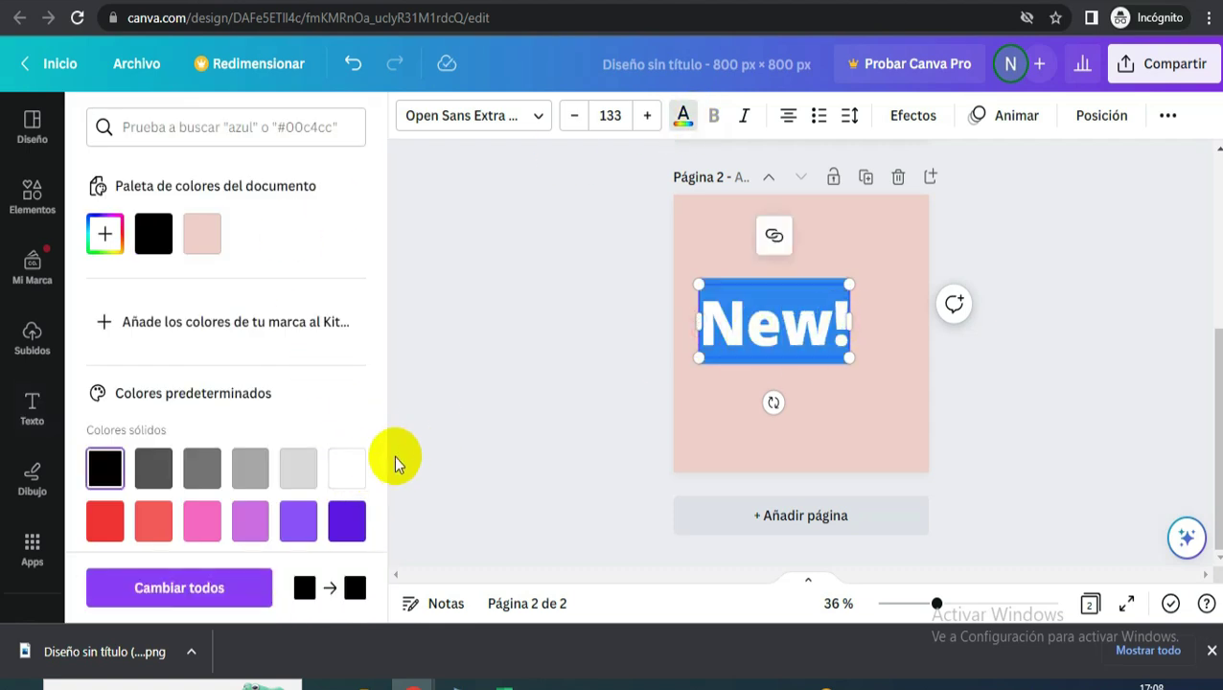
{"action": "left_click", "coordinate": [368, 467]}
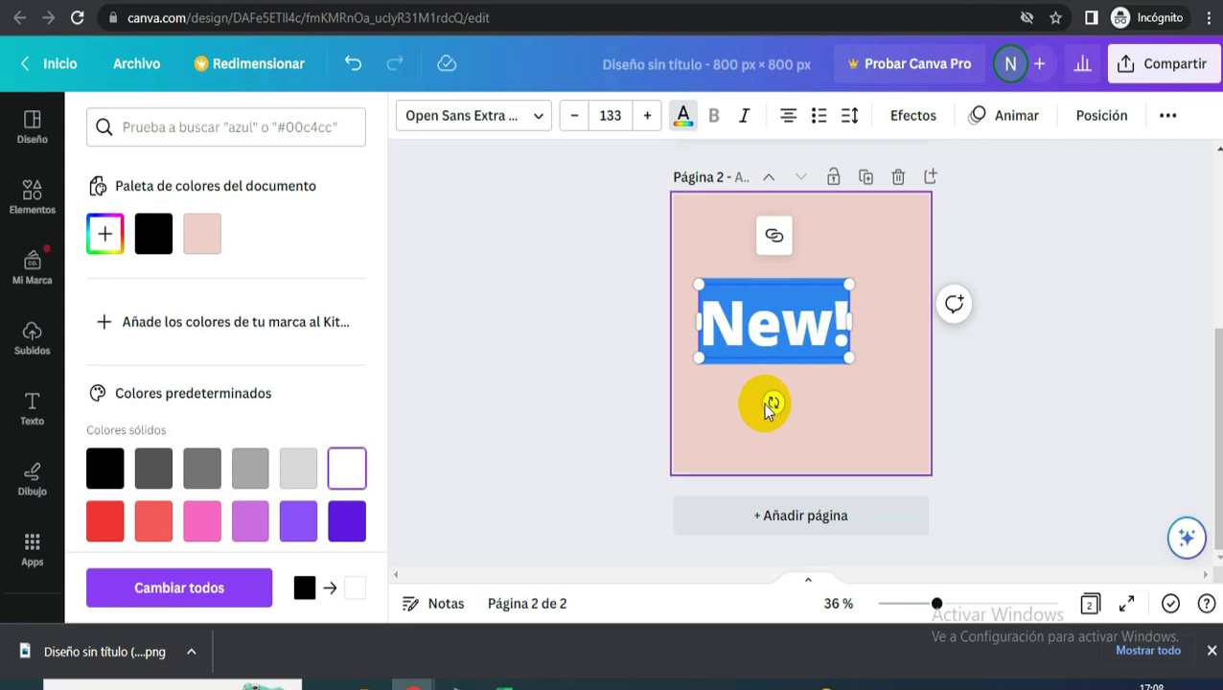
{"action": "left_click", "coordinate": [830, 380]}
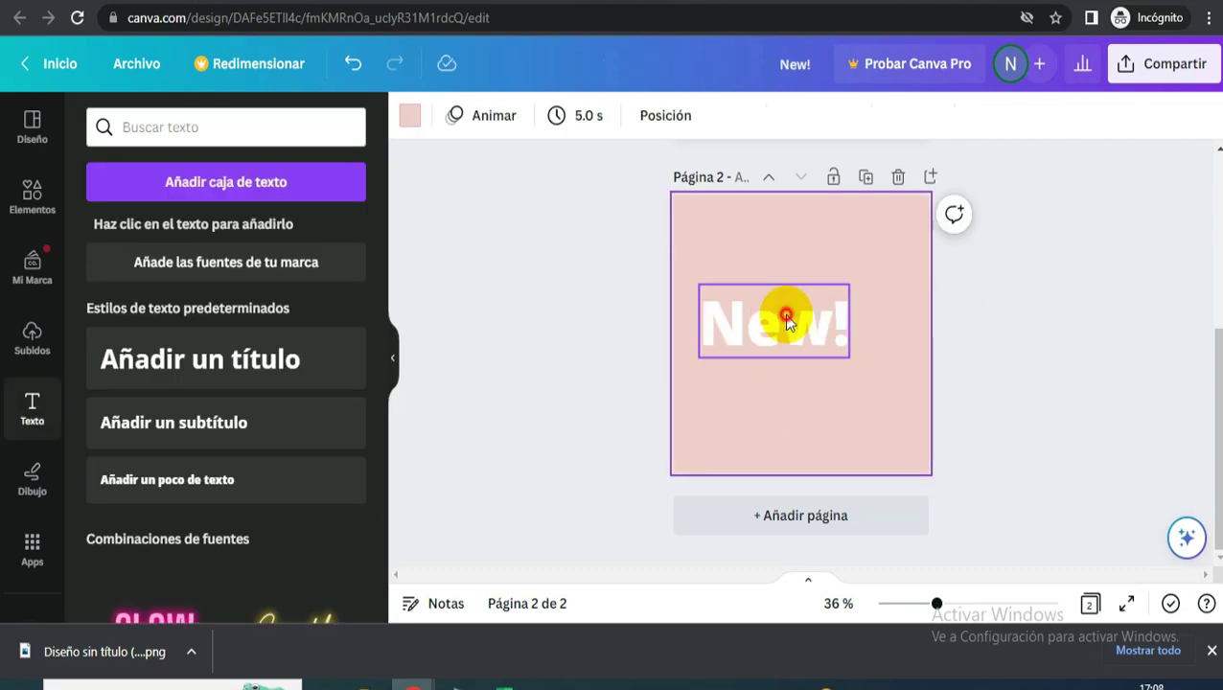
- Set 'New!' in the Hangyaboly font and enlarge it to size 182
{"action": "left_click", "coordinate": [786, 321]}
{"action": "left_click_drag", "start_coordinate": [852, 357], "coordinate": [875, 368]}
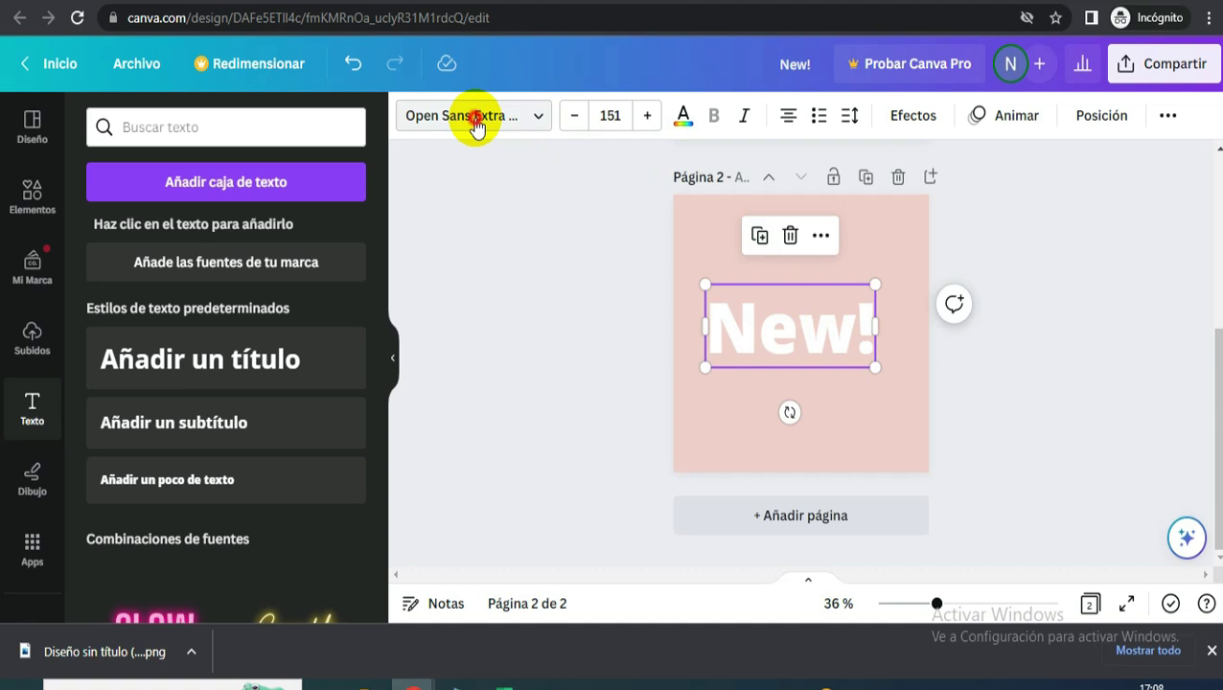
{"action": "left_click", "coordinate": [476, 124]}
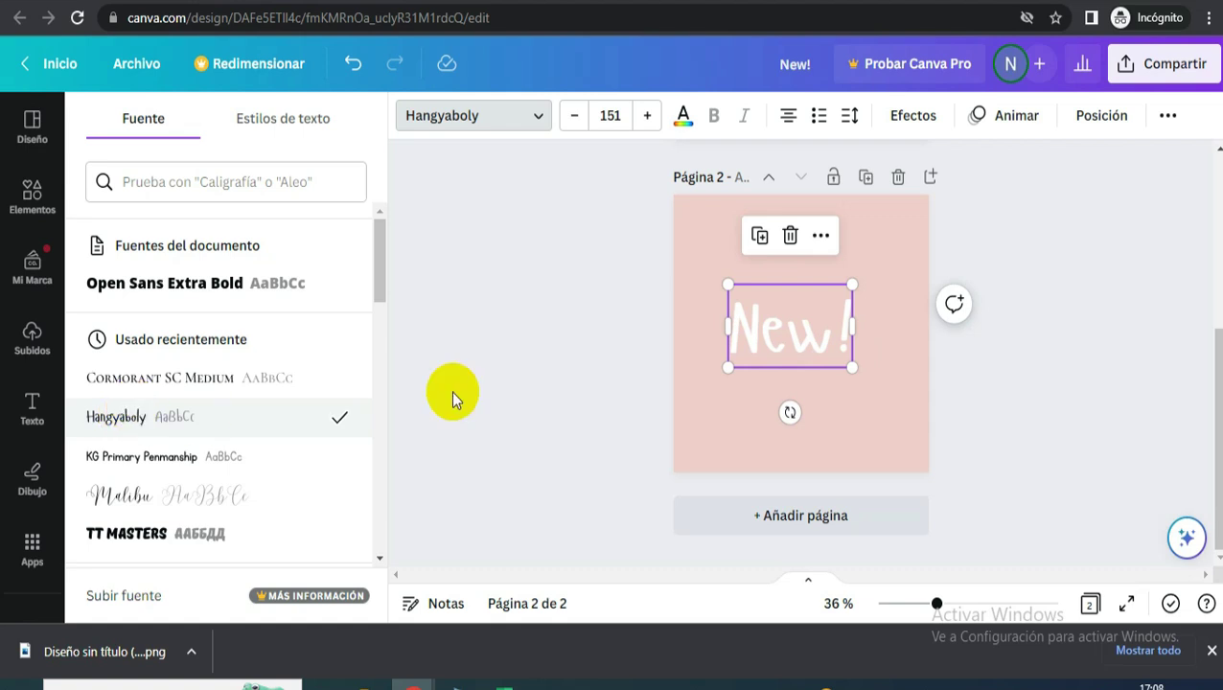
{"action": "left_click_drag", "start_coordinate": [849, 366], "coordinate": [878, 386]}
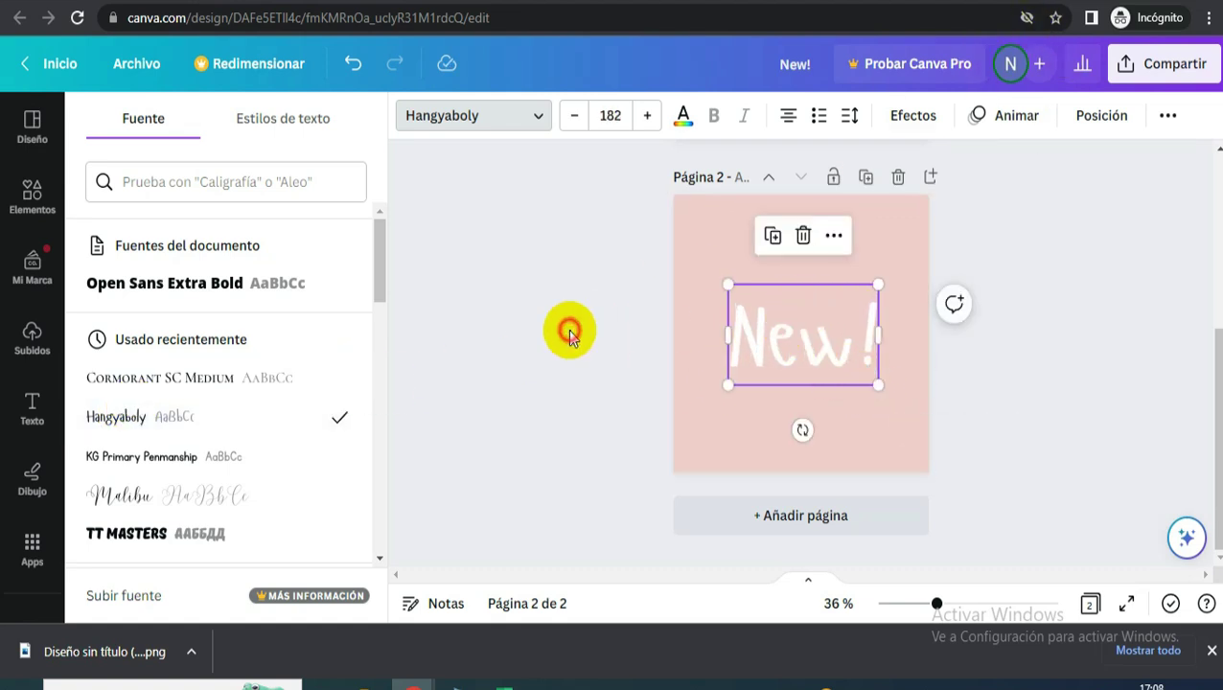
{"action": "left_click", "coordinate": [570, 336]}
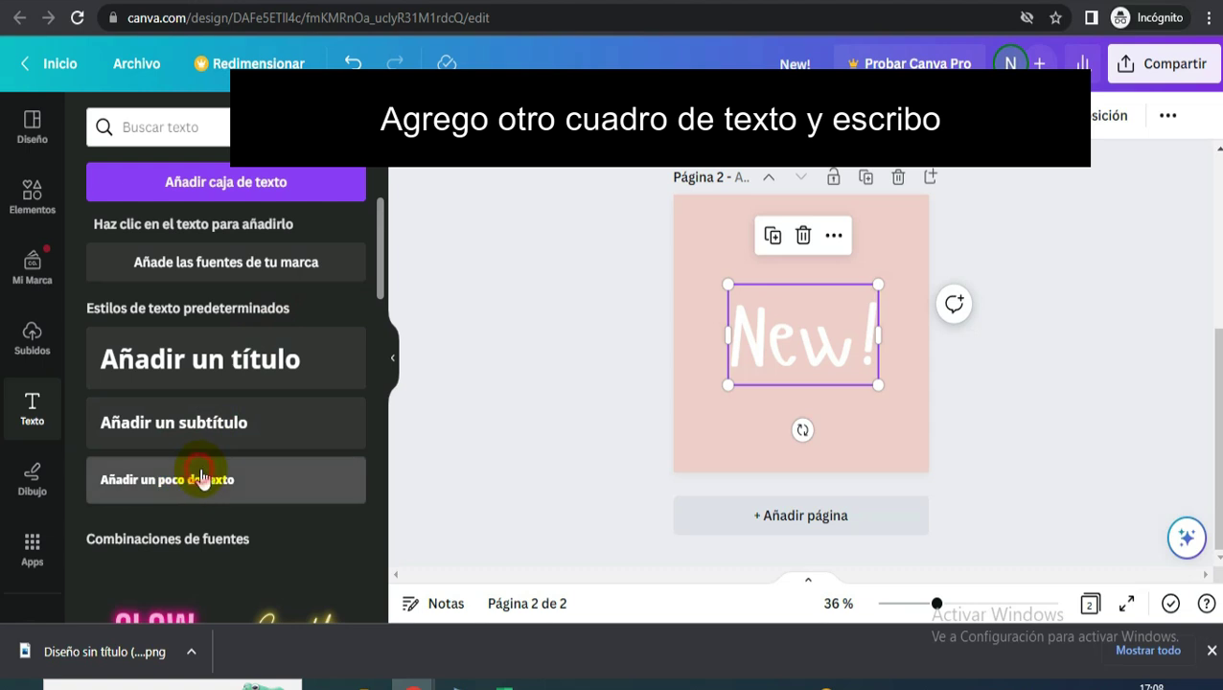
- Paste 'EXPERIENCE IN NAIL CARE' into a new text box, wrapped to two lines over 'New!'
{"action": "left_click", "coordinate": [201, 479]}
{"action": "type", "text": "EXPERIENCE IN NAIL CARE"}
{"action": "left_click_drag", "start_coordinate": [878, 390], "coordinate": [822, 400]}
{"action": "left_click_drag", "start_coordinate": [728, 384], "coordinate": [701, 346]}
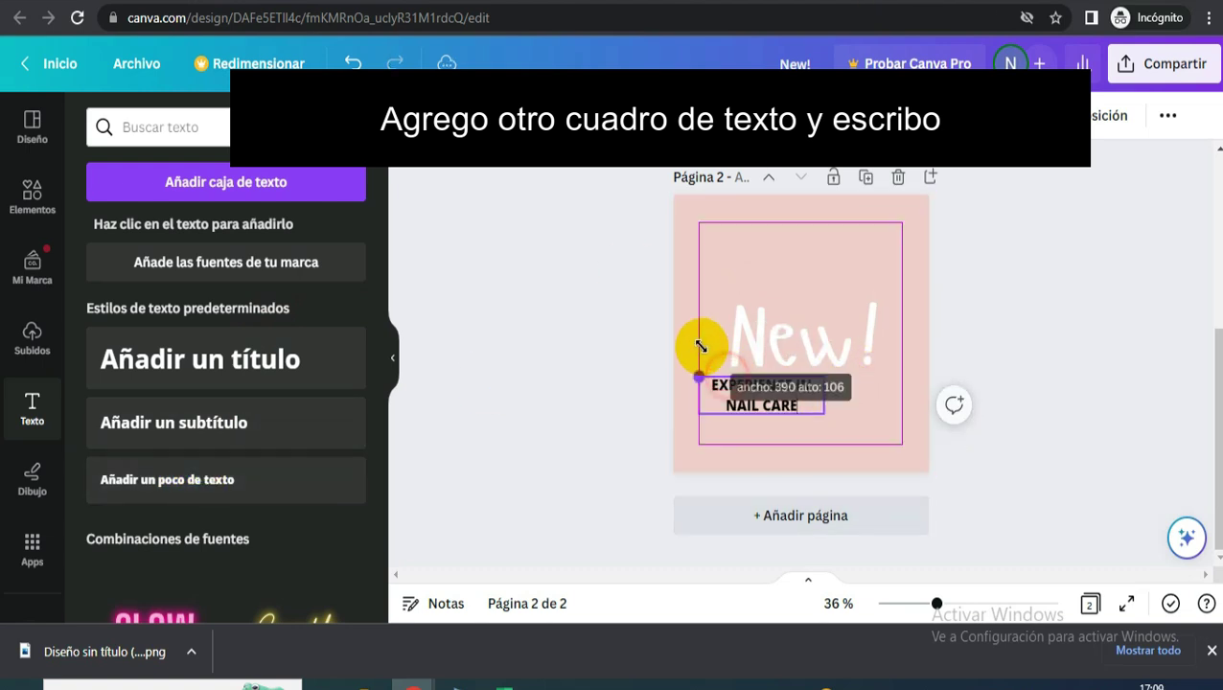
{"action": "left_click_drag", "start_coordinate": [773, 456], "coordinate": [792, 429]}
{"action": "left_click_drag", "start_coordinate": [861, 403], "coordinate": [870, 412]}
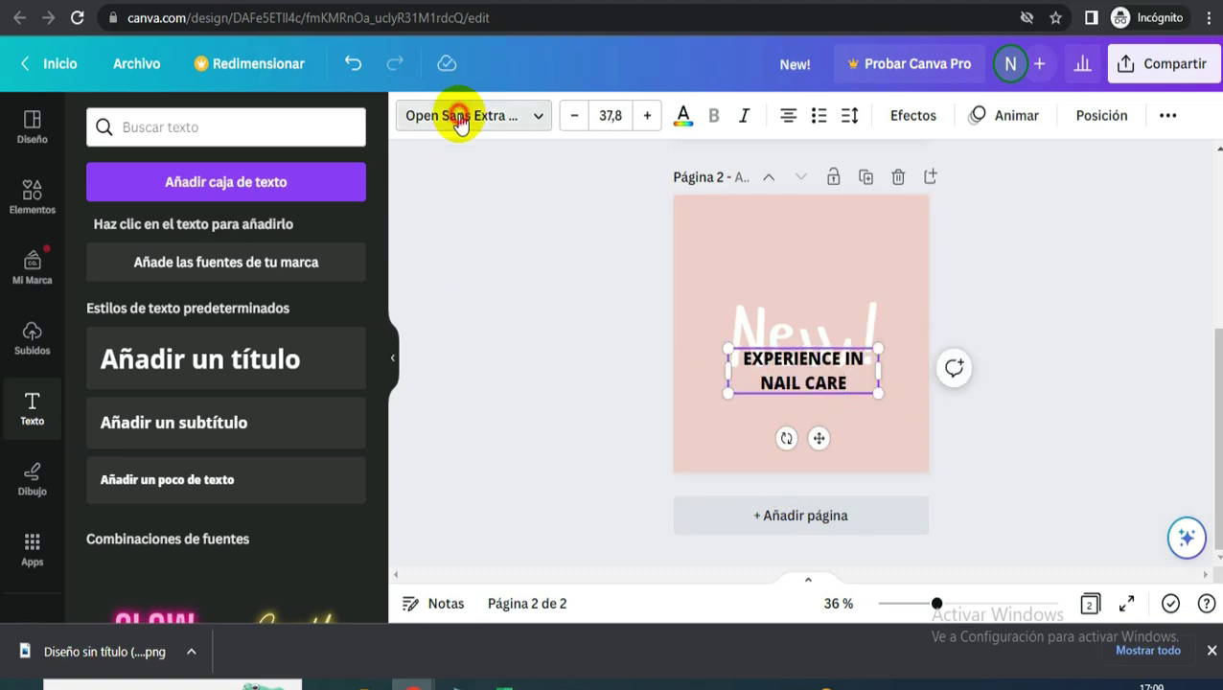
- Set the heading to Cormorant SC Medium at size 44, centred on the page
{"action": "left_click", "coordinate": [460, 117]}
{"action": "left_click", "coordinate": [174, 414]}
{"action": "left_click_drag", "start_coordinate": [878, 392], "coordinate": [904, 404]}
{"action": "left_click_drag", "start_coordinate": [830, 442], "coordinate": [799, 441]}
{"action": "left_click", "coordinate": [854, 436]}
{"action": "left_click", "coordinate": [885, 458]}
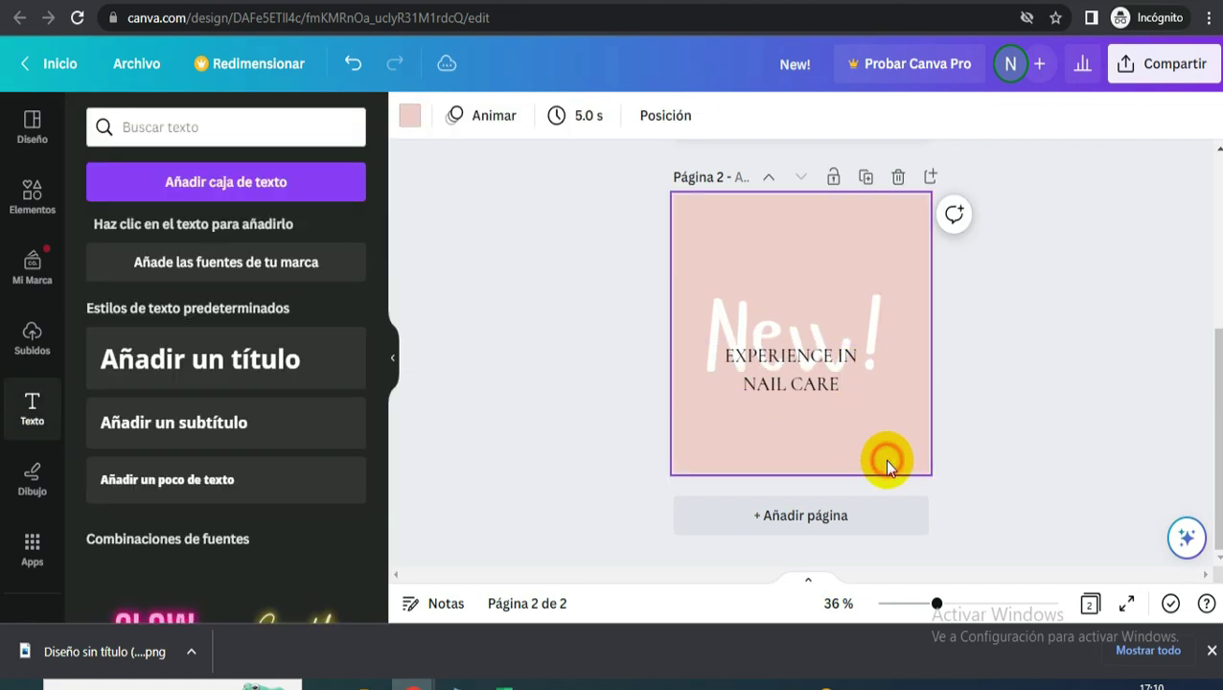
- Download only page 2 of the Canva design as a PNG
{"action": "left_click", "coordinate": [1177, 62]}
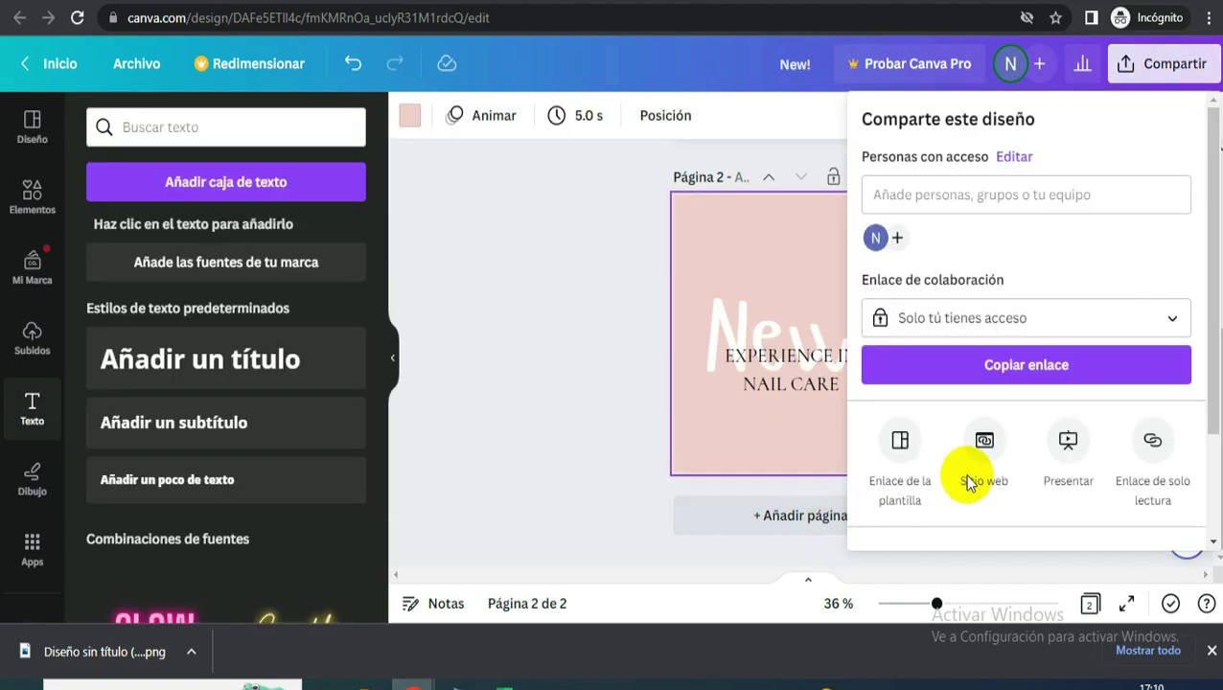
{"action": "scroll", "coordinate": [949, 494], "scroll_direction": "down", "scroll_amount": 3}
{"action": "left_click", "coordinate": [920, 423]}
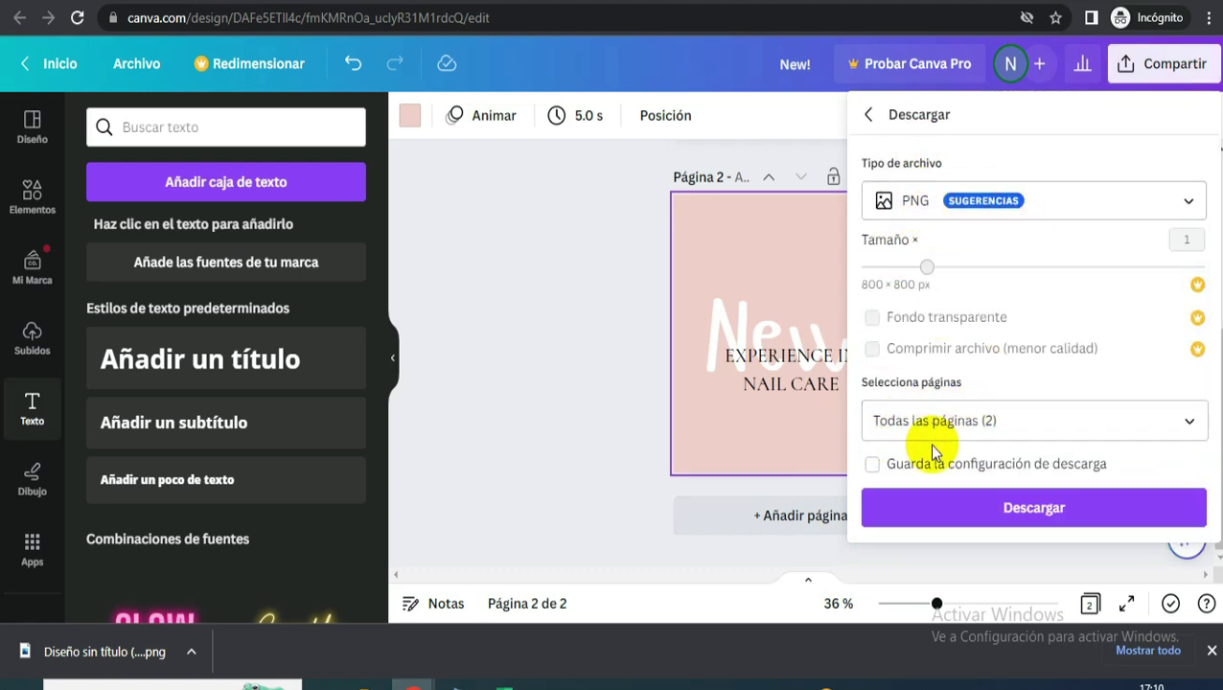
{"action": "left_click", "coordinate": [932, 421]}
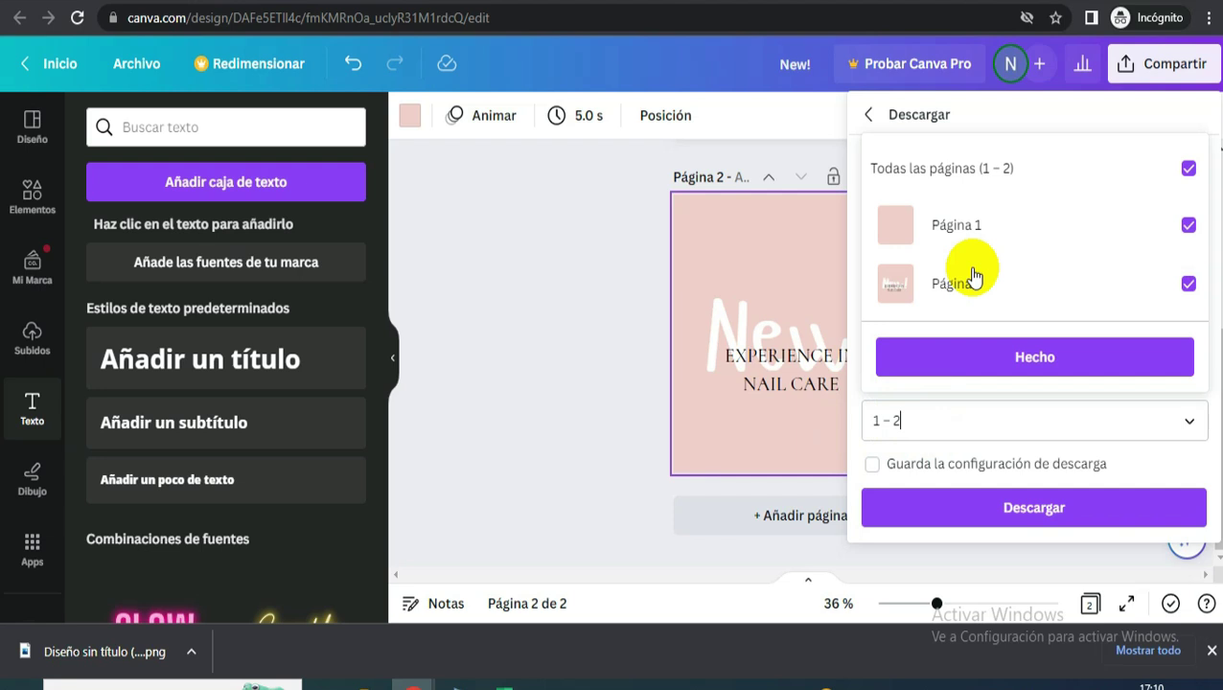
{"action": "left_click", "coordinate": [1001, 168]}
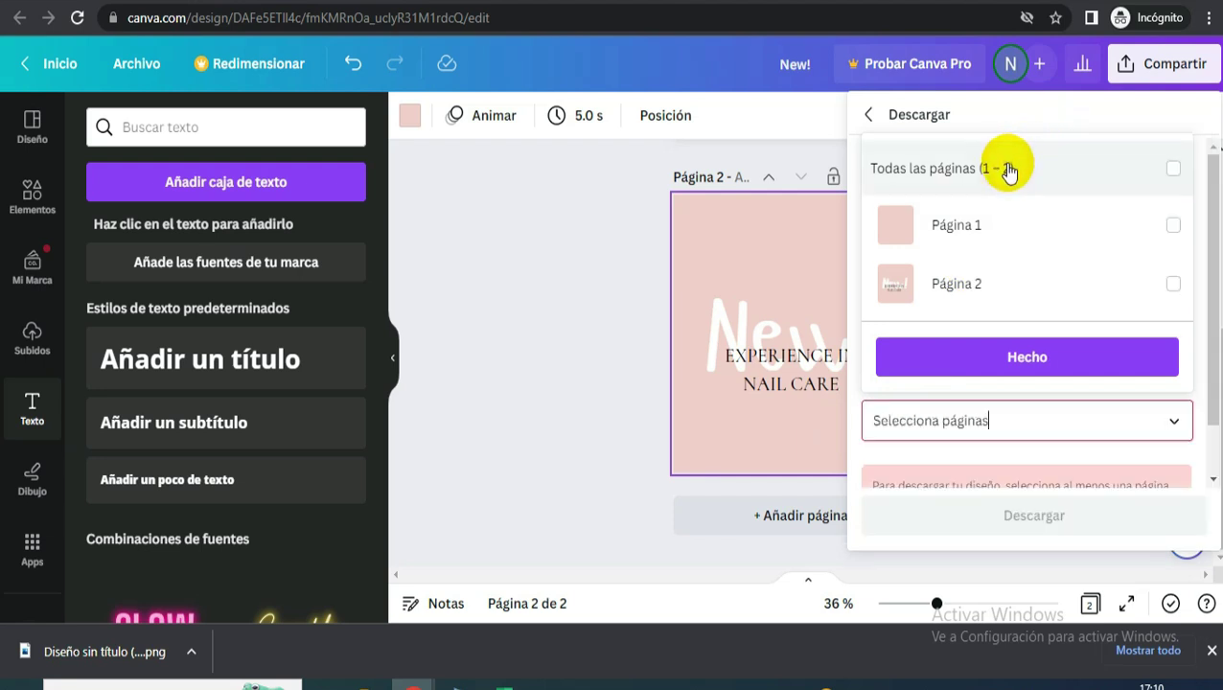
{"action": "left_click", "coordinate": [1171, 285]}
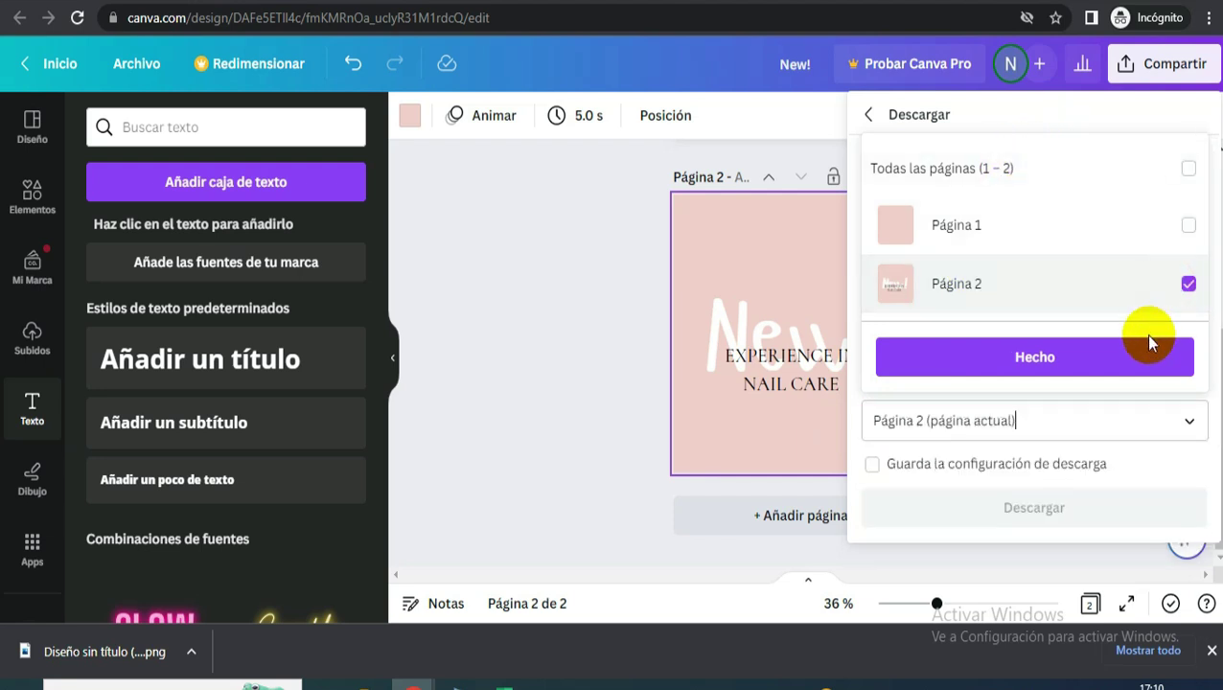
{"action": "left_click", "coordinate": [1015, 361]}
{"action": "left_click", "coordinate": [1005, 508]}
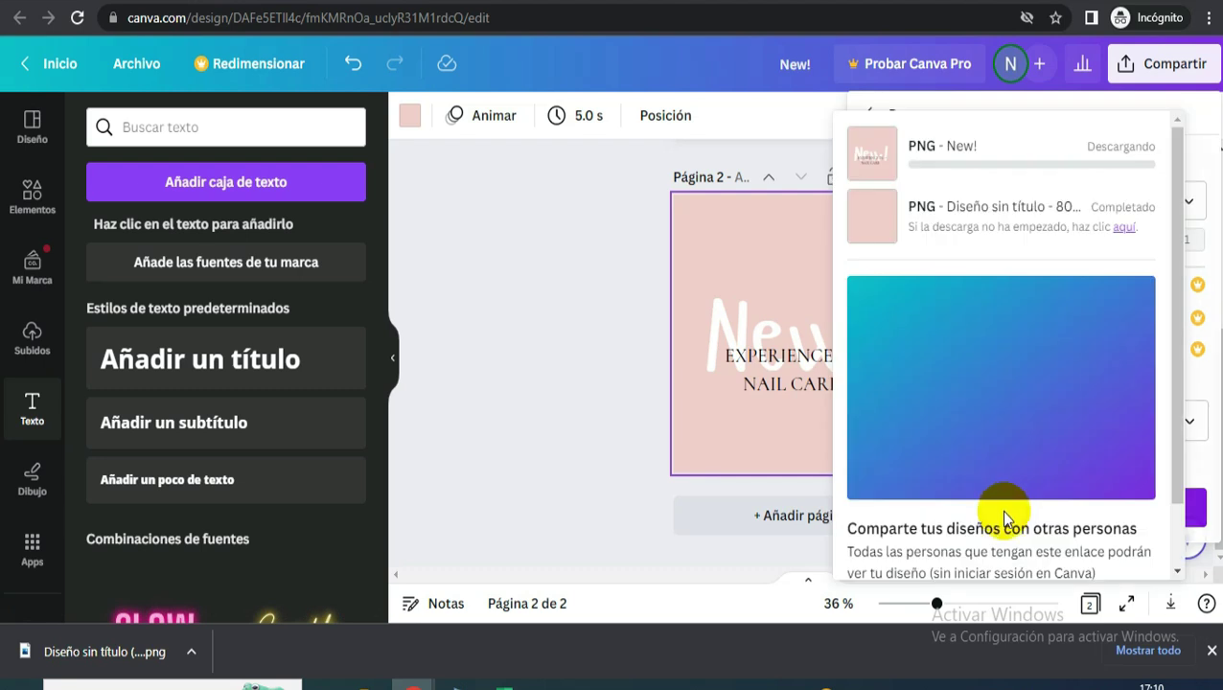
{"action": "left_click", "coordinate": [805, 267]}
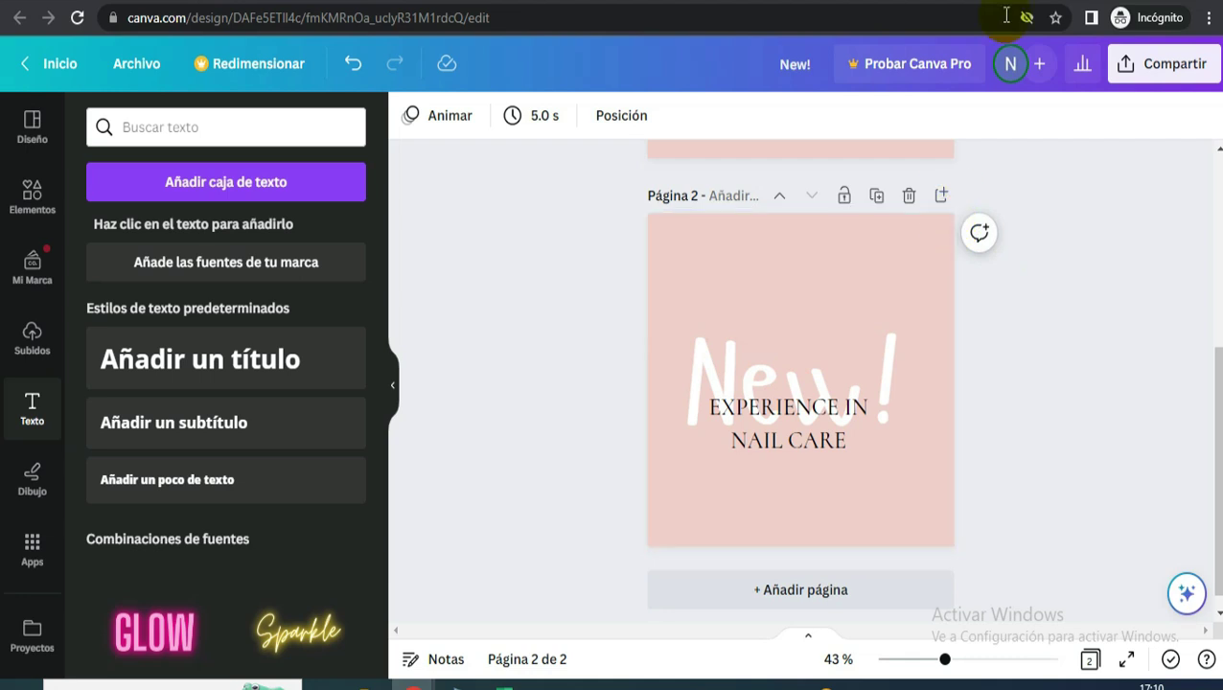
{"action": "left_click", "coordinate": [865, 2]}
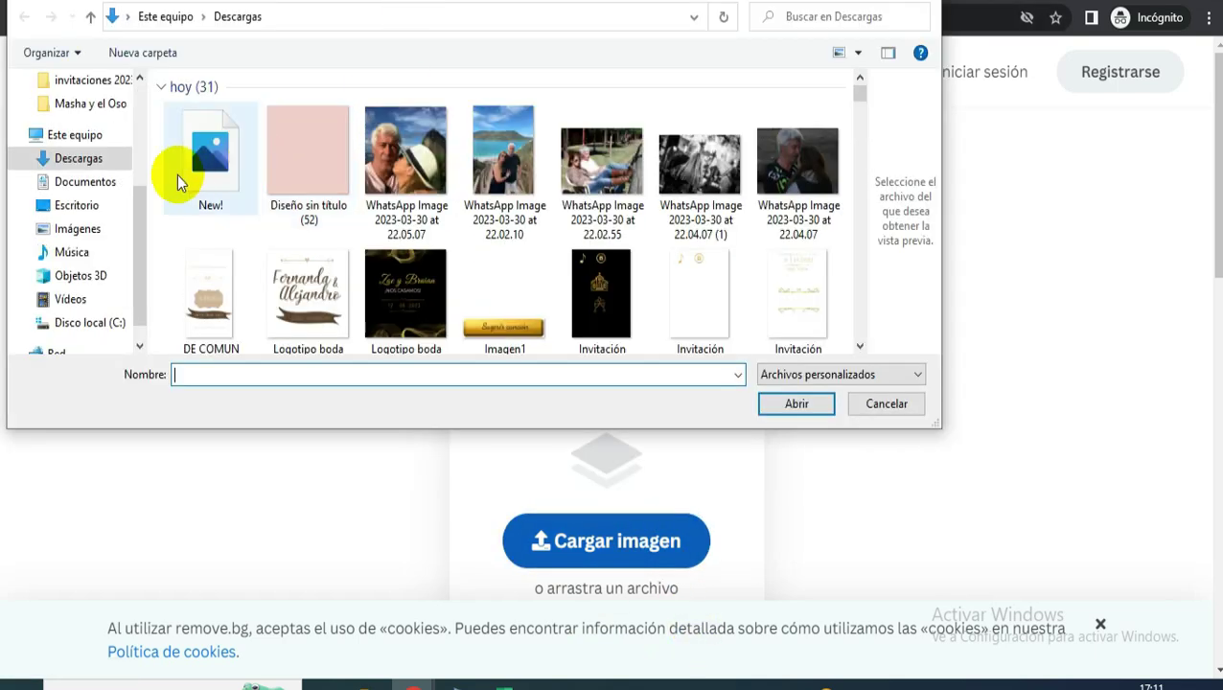
- Upload the New! image to remove.bg and download the transparent New_-removebg-preview.png
{"action": "left_click", "coordinate": [803, 405]}
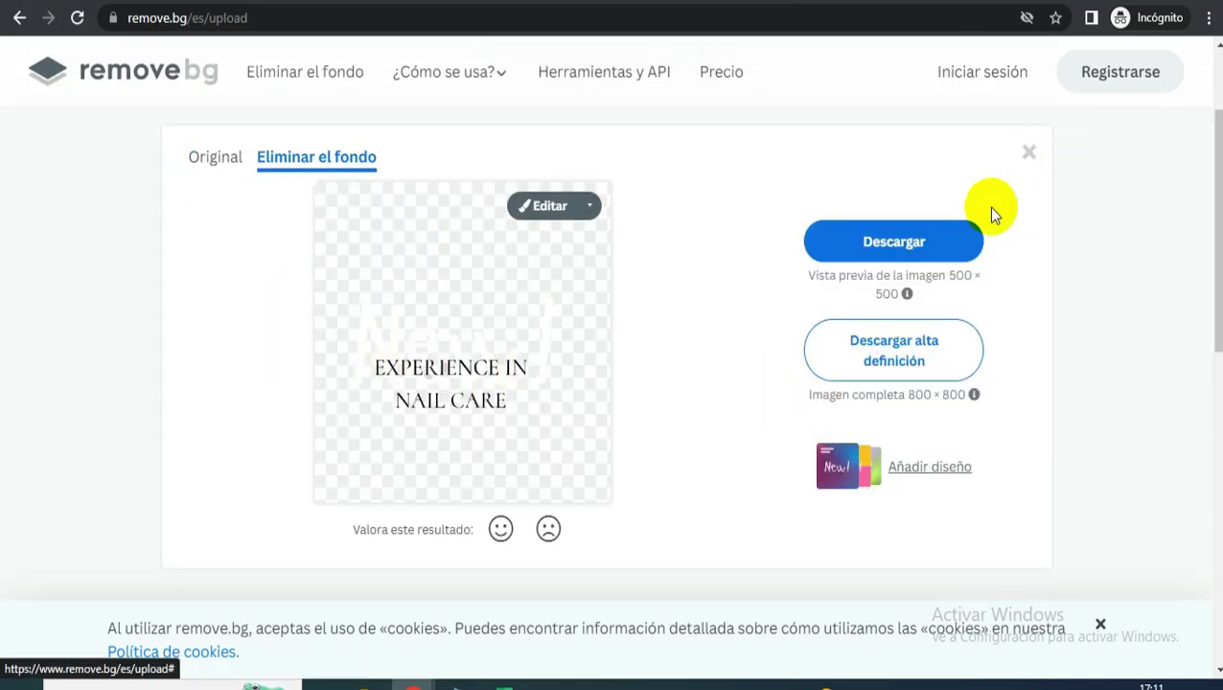
{"action": "left_click", "coordinate": [885, 246]}
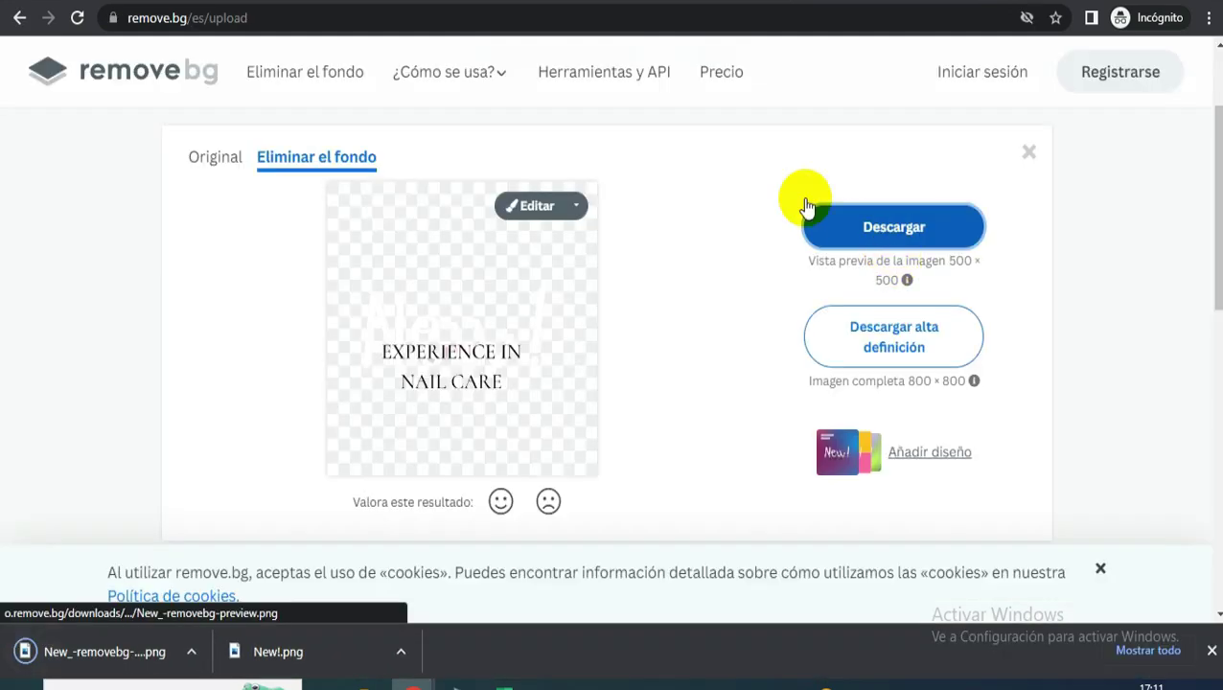
{"action": "left_click", "coordinate": [434, 2]}
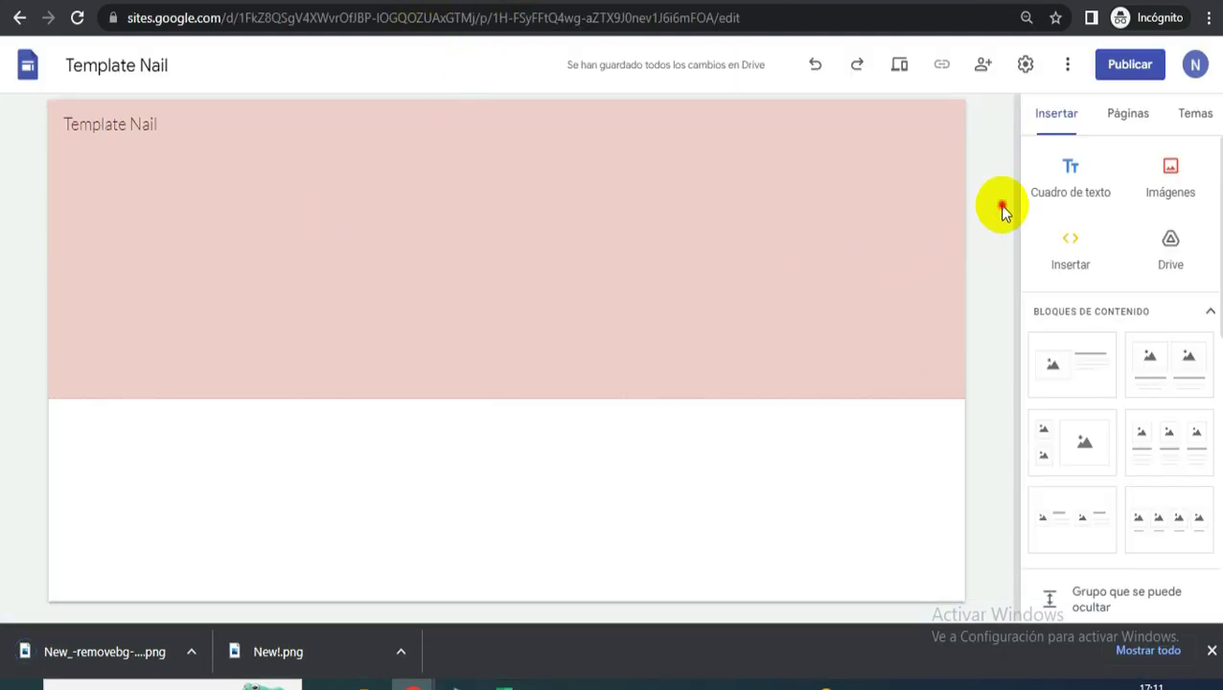
- Insert the uploaded New_-removebg-preview image onto the site page
{"action": "left_click", "coordinate": [1171, 170]}
{"action": "left_click", "coordinate": [1137, 235]}
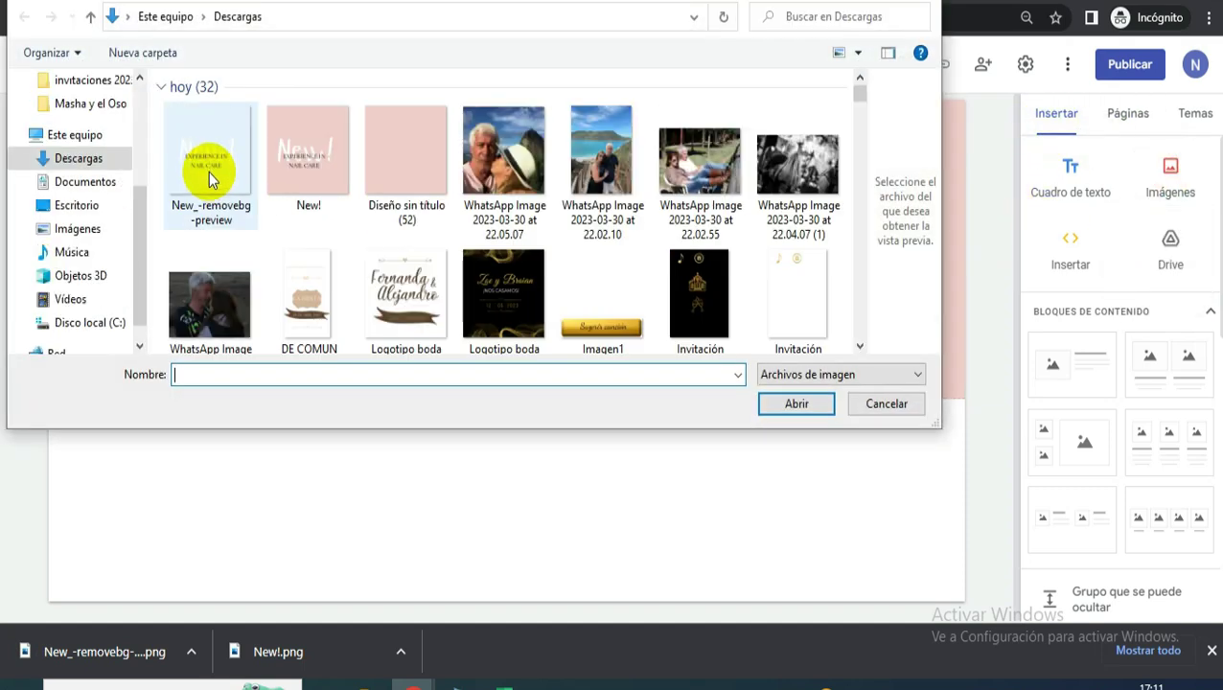
{"action": "left_click", "coordinate": [211, 174]}
{"action": "left_click", "coordinate": [798, 405]}
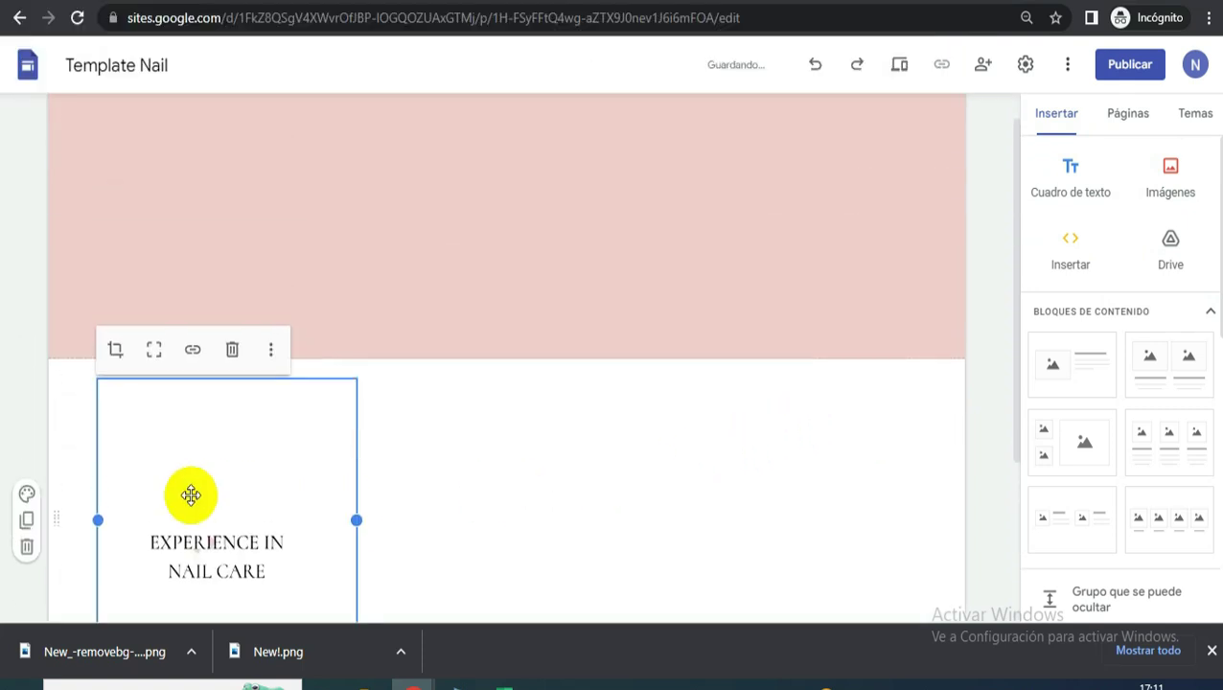
- Move the image into the pink header, shorten it, and crop it
{"action": "left_click_drag", "start_coordinate": [200, 533], "coordinate": [288, 257]}
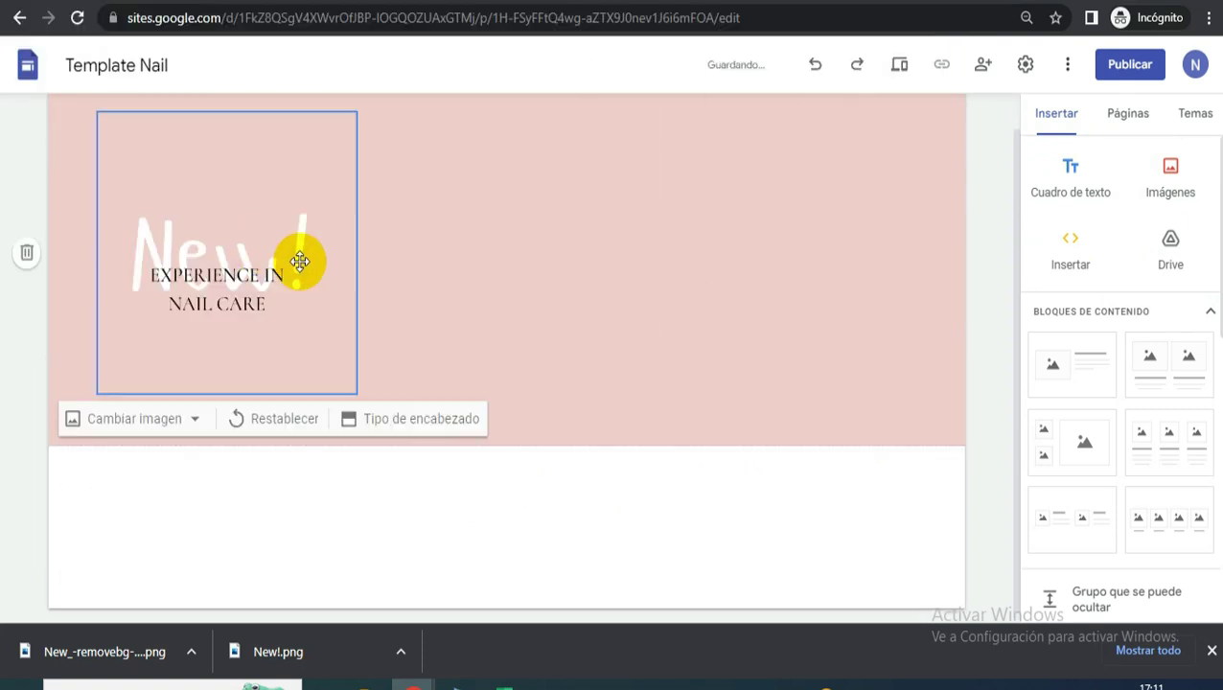
{"action": "left_click_drag", "start_coordinate": [223, 391], "coordinate": [257, 264]}
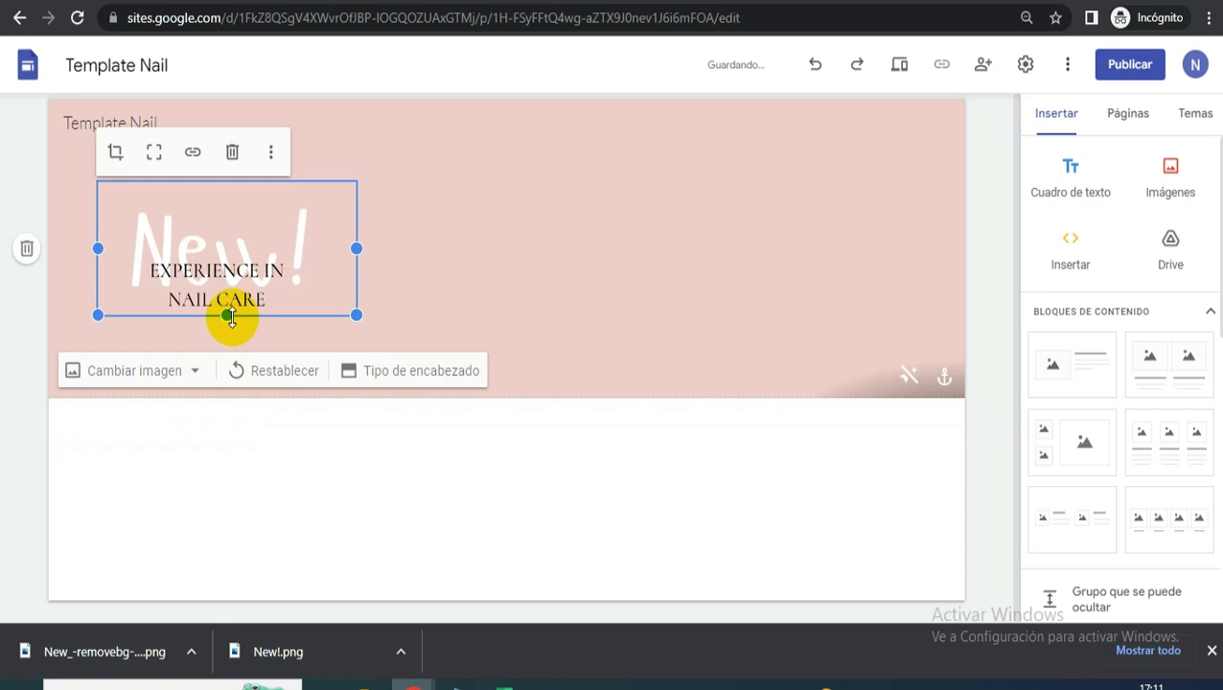
{"action": "left_click_drag", "start_coordinate": [227, 315], "coordinate": [253, 245]}
{"action": "double_click", "coordinate": [248, 270]}
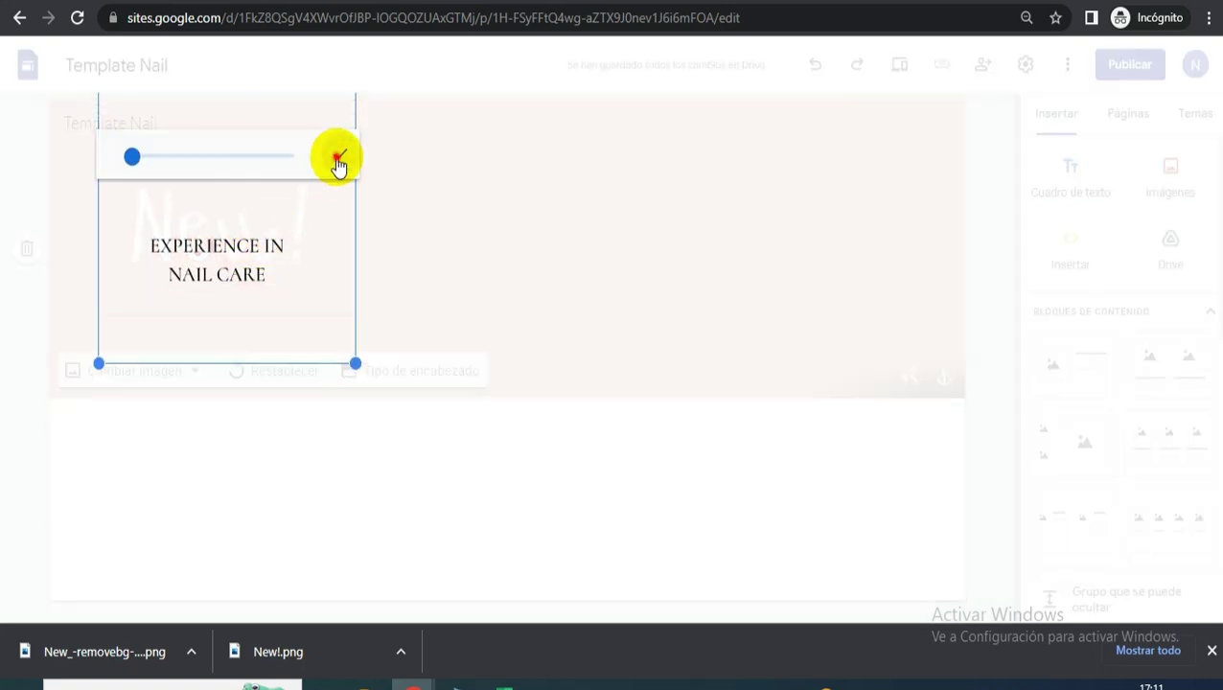
{"action": "left_click", "coordinate": [338, 155]}
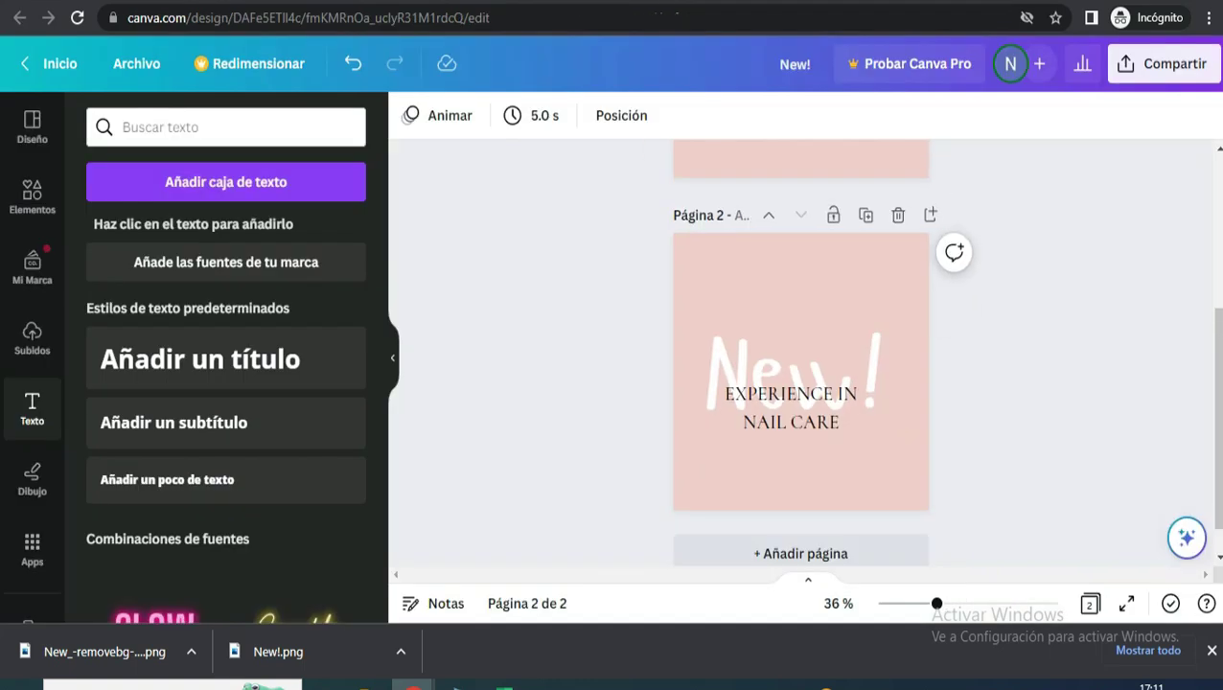
- Add a third page and place an arch-shaped landscape frame from the Marcos gallery on it
{"action": "left_click", "coordinate": [783, 554]}
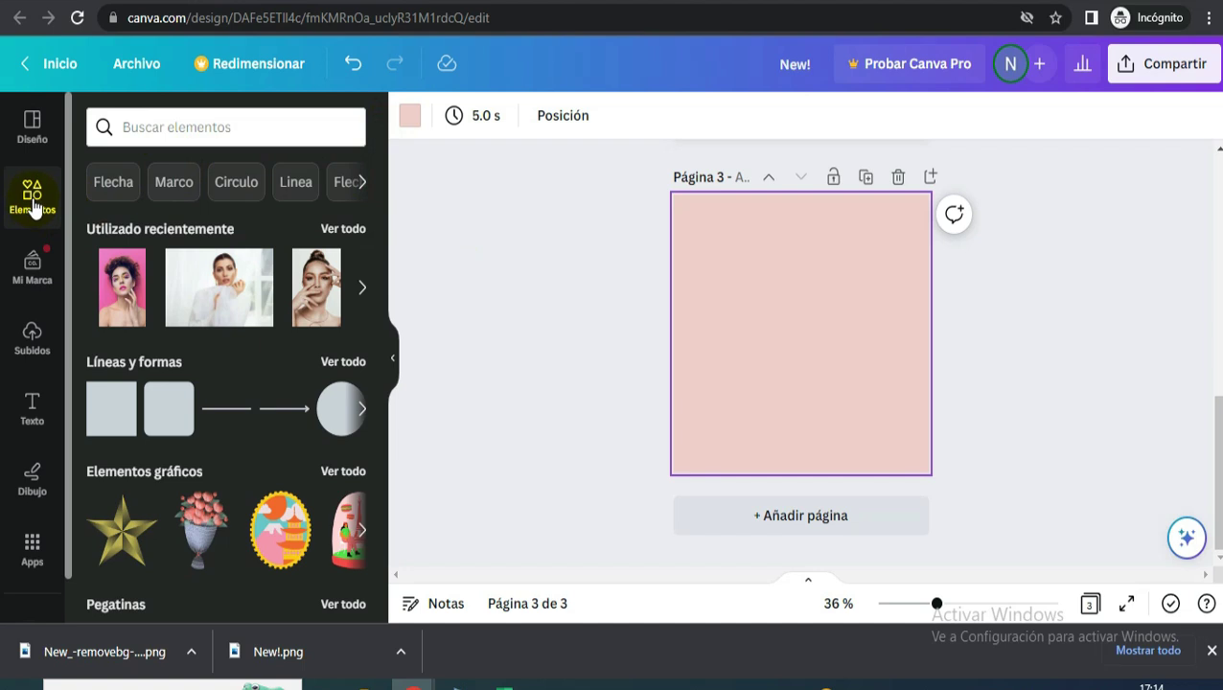
{"action": "scroll", "coordinate": [186, 470], "scroll_direction": "down", "scroll_amount": 6}
{"action": "scroll", "coordinate": [192, 500], "scroll_direction": "down", "scroll_amount": 4}
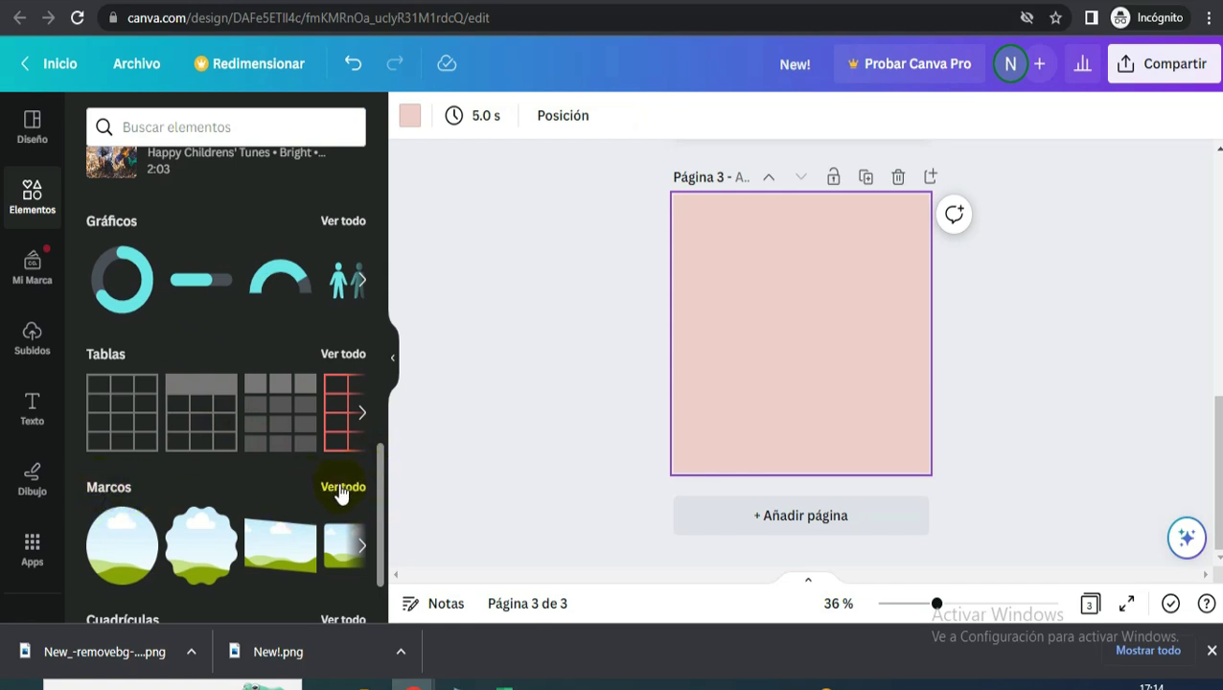
{"action": "left_click", "coordinate": [343, 489]}
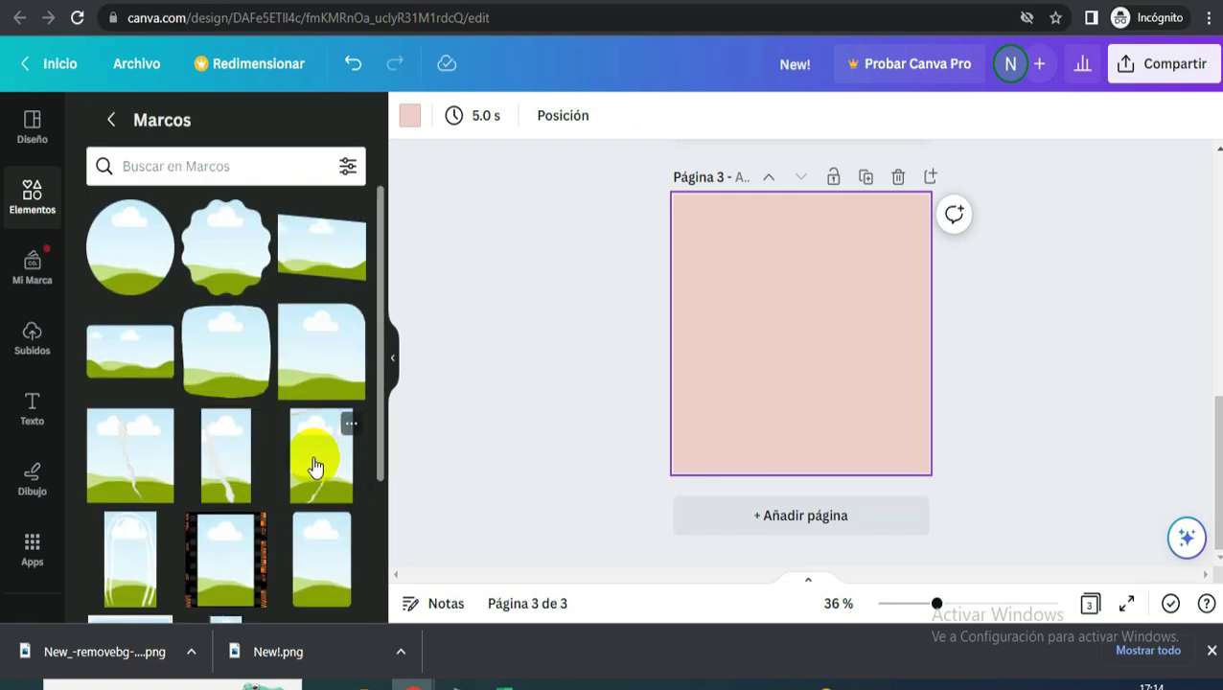
{"action": "scroll", "coordinate": [315, 474], "scroll_direction": "down", "scroll_amount": 2}
{"action": "scroll", "coordinate": [315, 479], "scroll_direction": "down", "scroll_amount": 10}
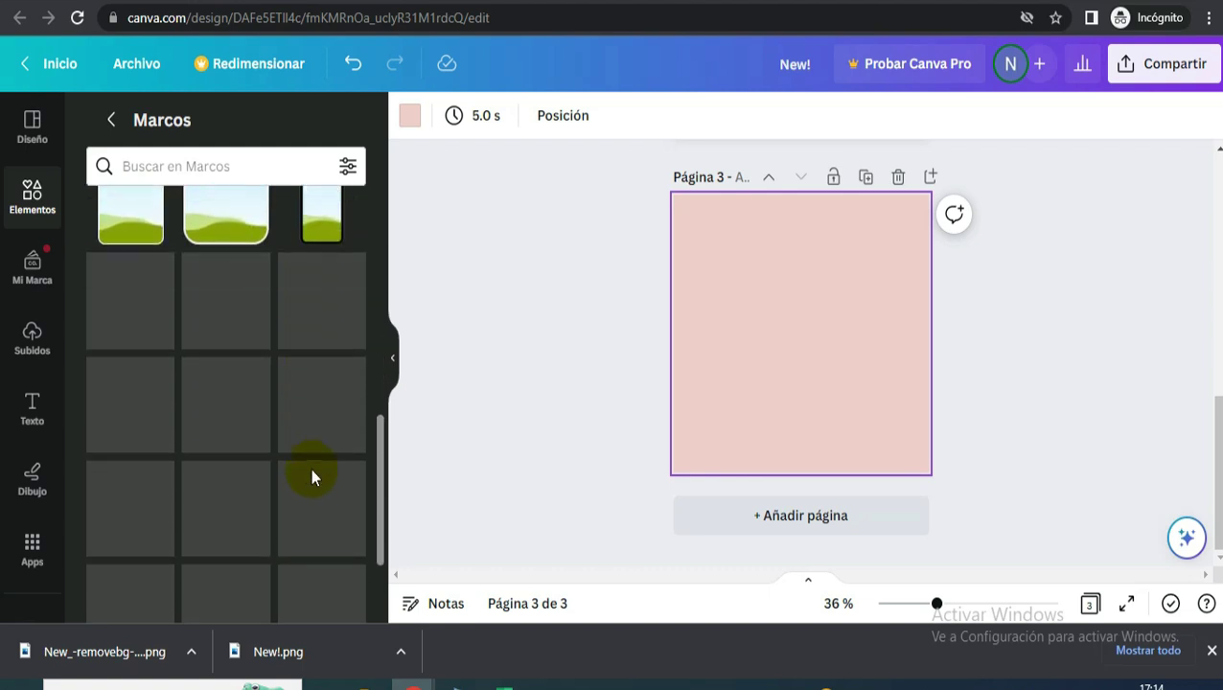
{"action": "scroll", "coordinate": [326, 431], "scroll_direction": "down", "scroll_amount": 2}
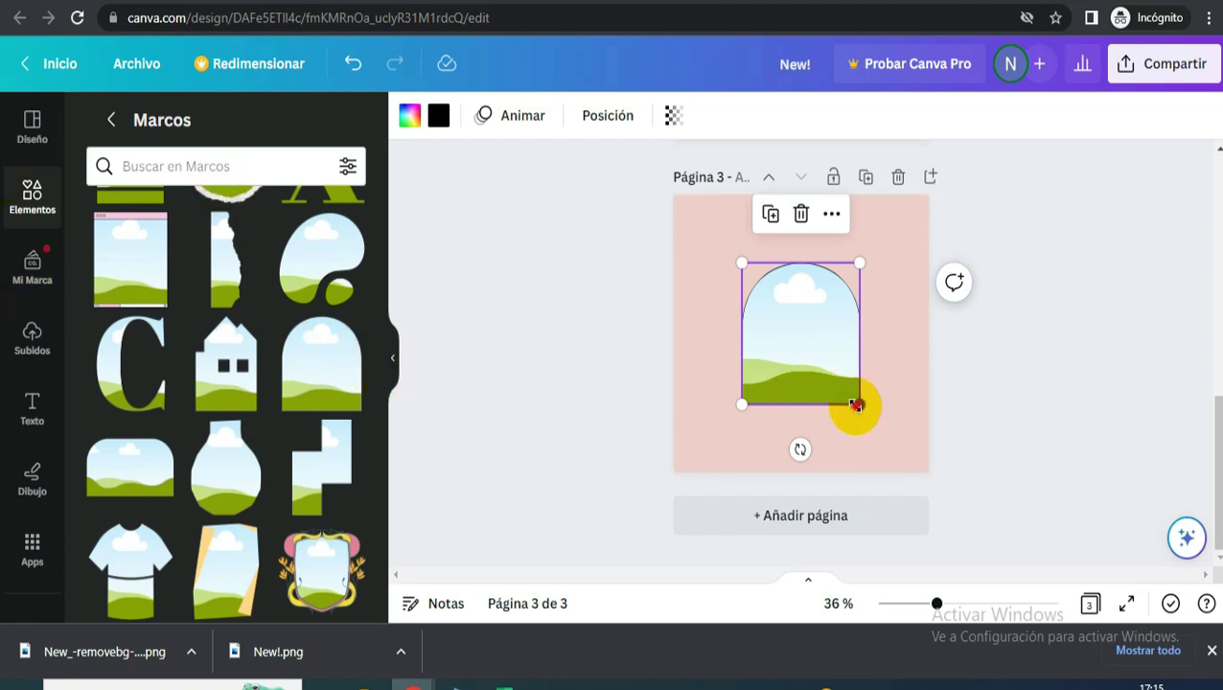
- Enlarge and centre the arch frame and set its colour to white
{"action": "left_click_drag", "start_coordinate": [858, 404], "coordinate": [901, 452]}
{"action": "left_click_drag", "start_coordinate": [847, 421], "coordinate": [831, 399]}
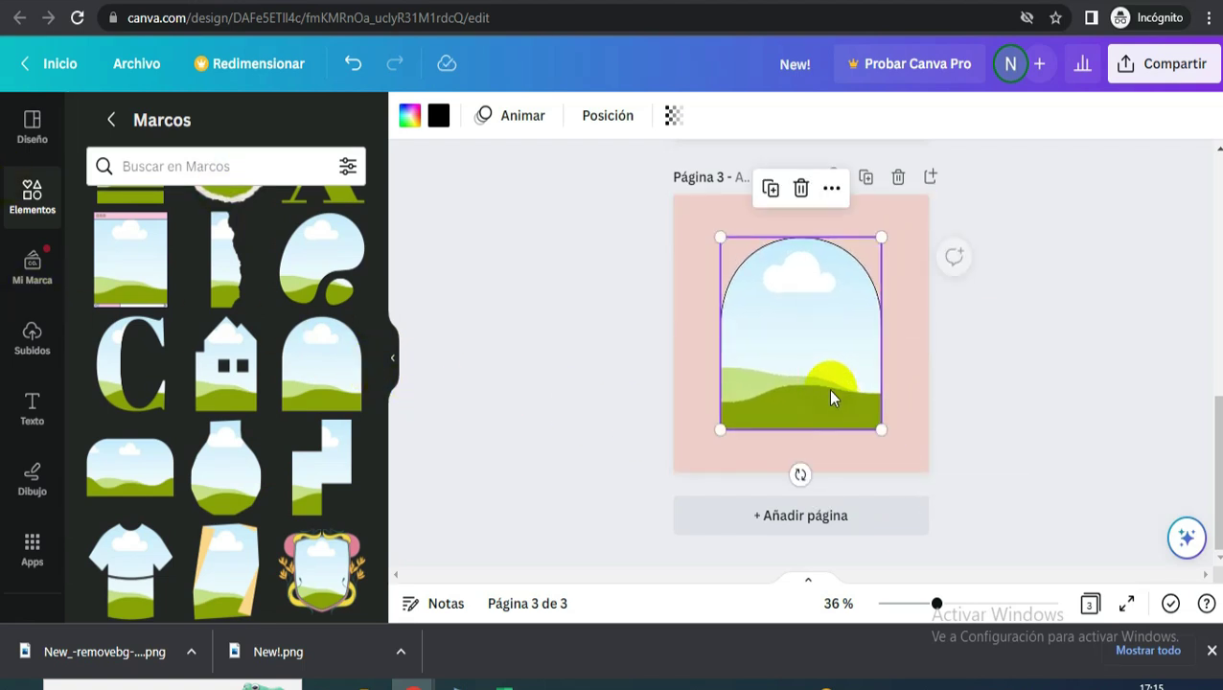
{"action": "left_click", "coordinate": [437, 116]}
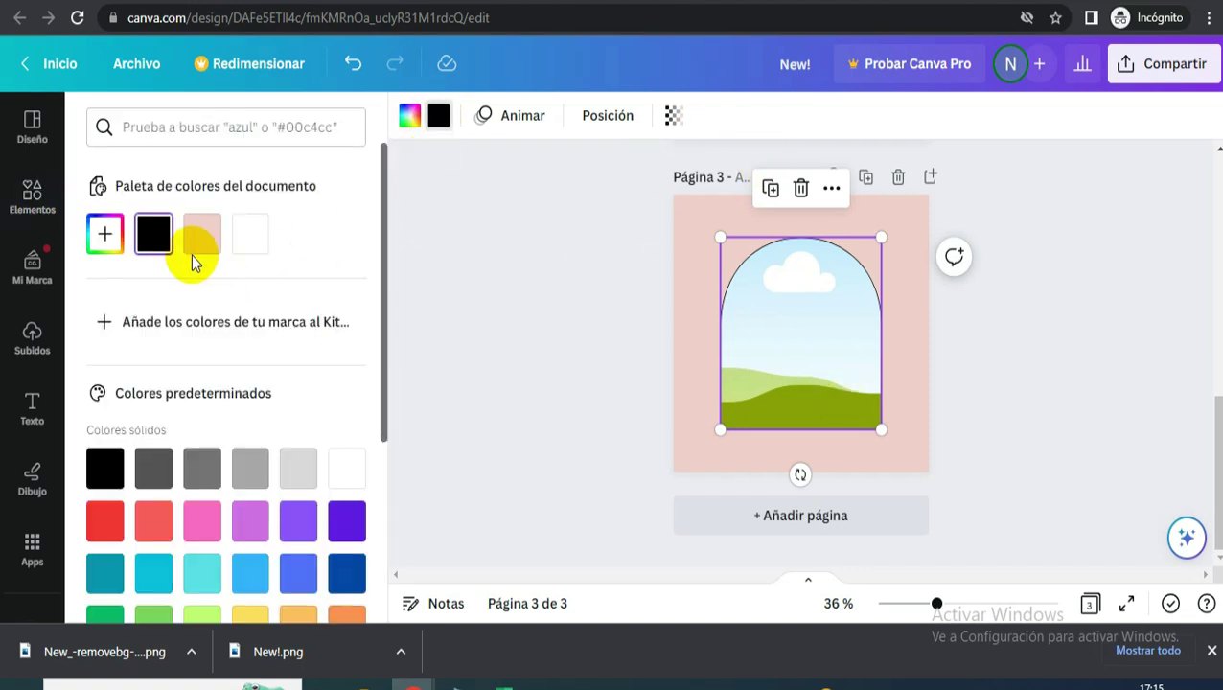
{"action": "left_click", "coordinate": [259, 239]}
{"action": "left_click_drag", "start_coordinate": [880, 429], "coordinate": [882, 437]}
{"action": "left_click_drag", "start_coordinate": [792, 382], "coordinate": [788, 368]}
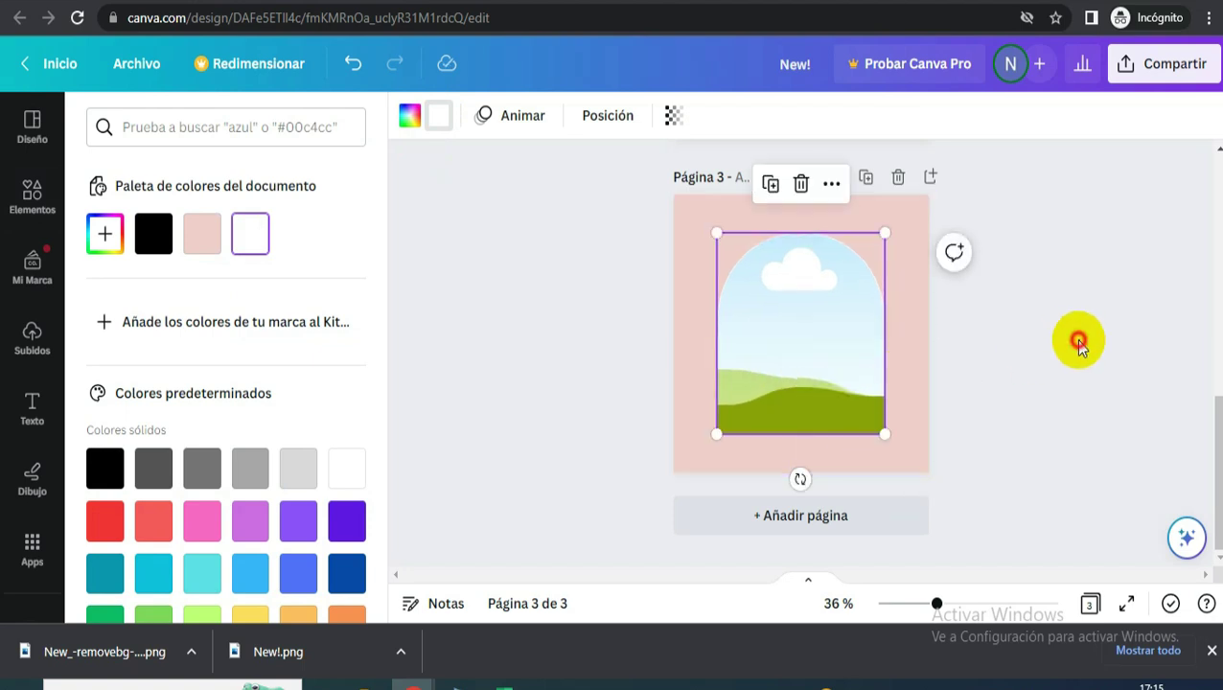
- Change the third page's background from pink to white
{"action": "left_click", "coordinate": [1079, 338]}
{"action": "left_click", "coordinate": [827, 345]}
{"action": "left_click", "coordinate": [975, 336]}
{"action": "left_click", "coordinate": [900, 213]}
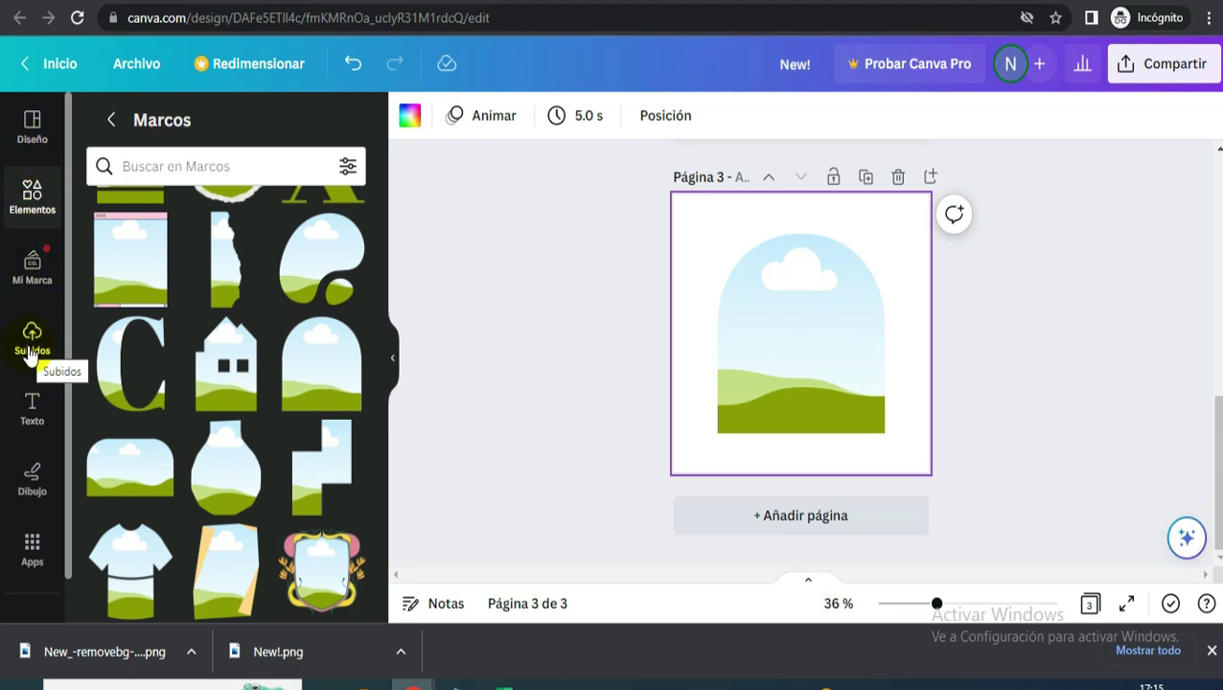
- Look in Subidos, cancel a file upload, and return to the main Elementos browser
{"action": "left_click", "coordinate": [31, 345]}
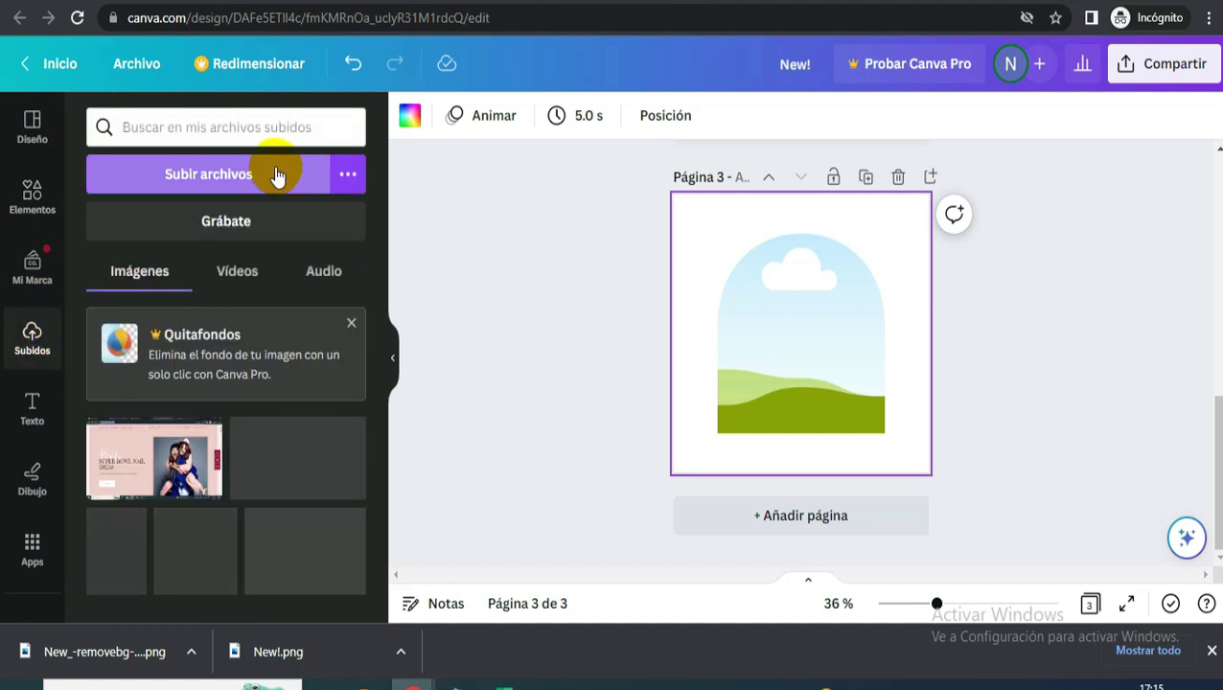
{"action": "left_click", "coordinate": [276, 176]}
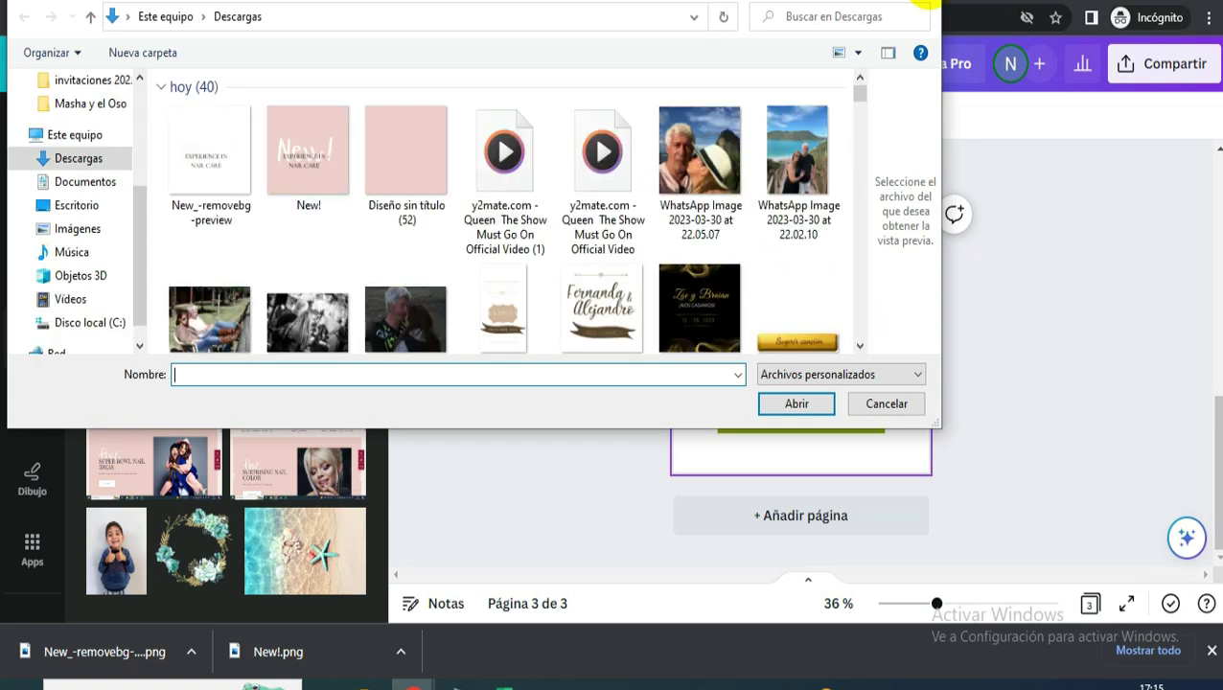
{"action": "left_click", "coordinate": [912, 4]}
{"action": "left_click", "coordinate": [27, 212]}
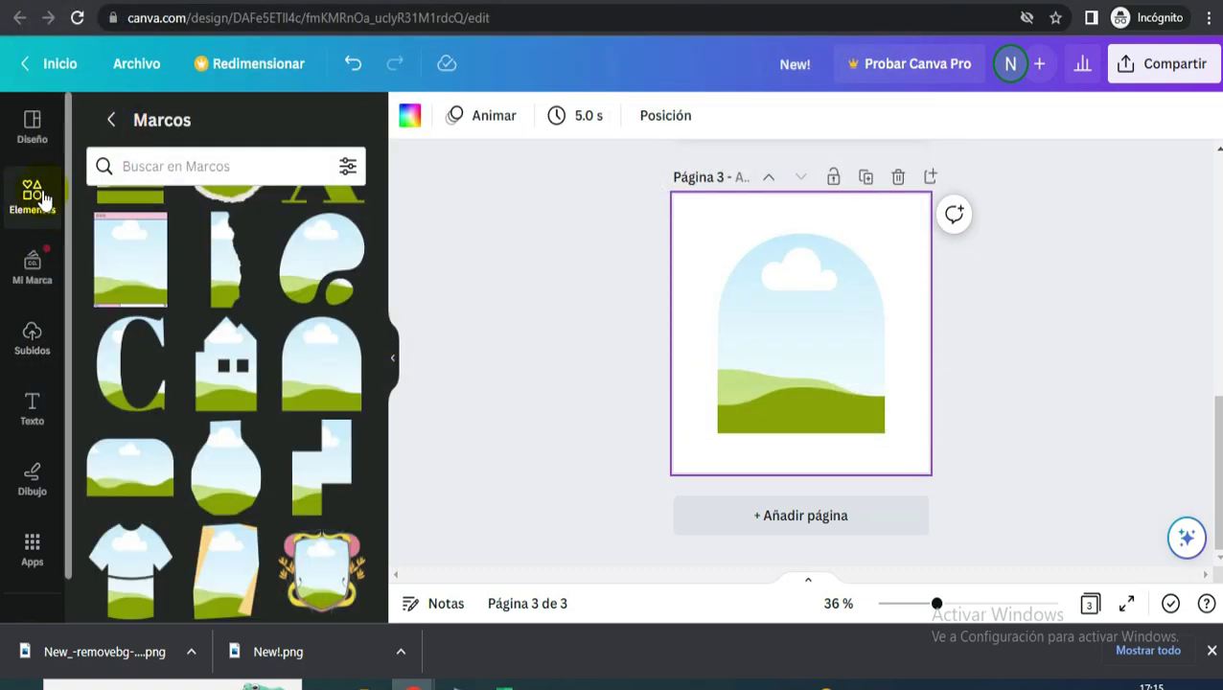
{"action": "left_click", "coordinate": [111, 122]}
- Fill the arch frame with a MODELO stock photo of a woman in white
{"action": "left_click", "coordinate": [180, 135]}
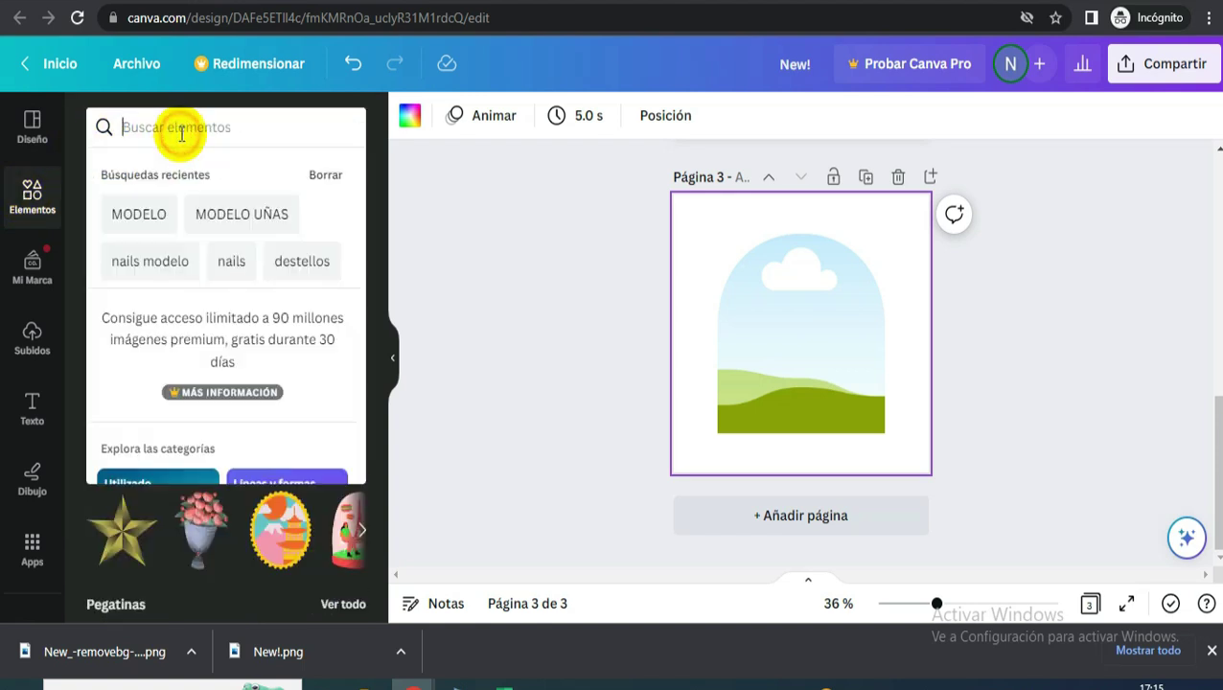
{"action": "left_click", "coordinate": [146, 208]}
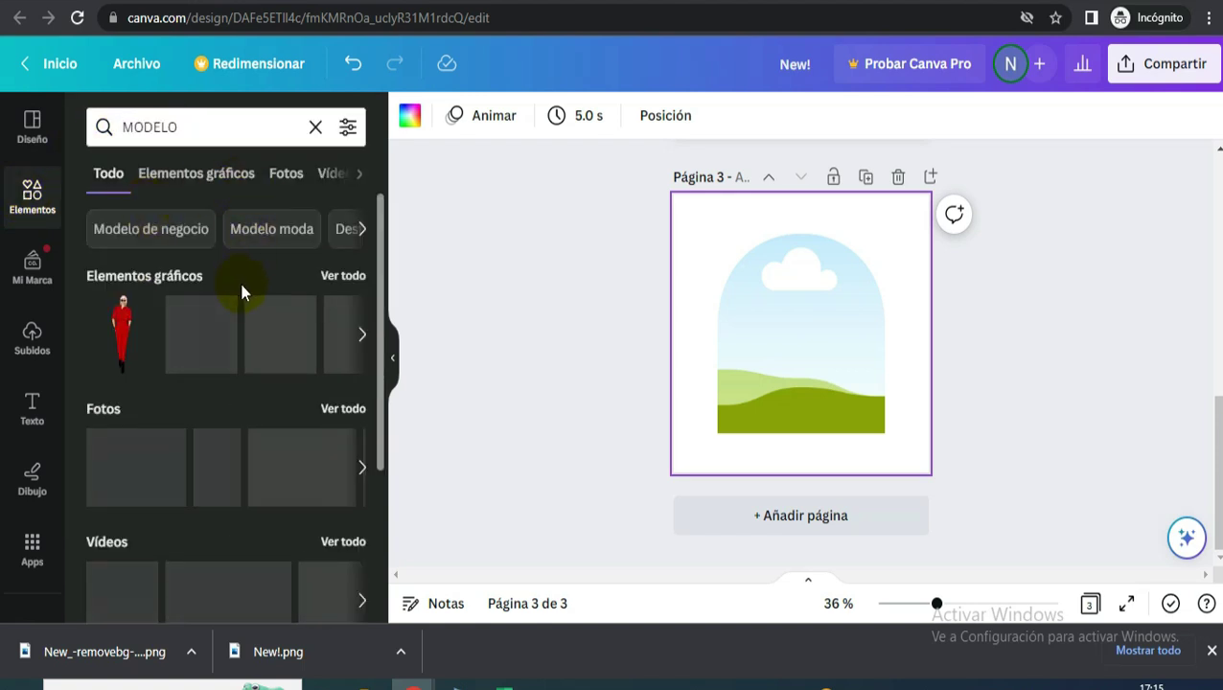
{"action": "left_click", "coordinate": [288, 177]}
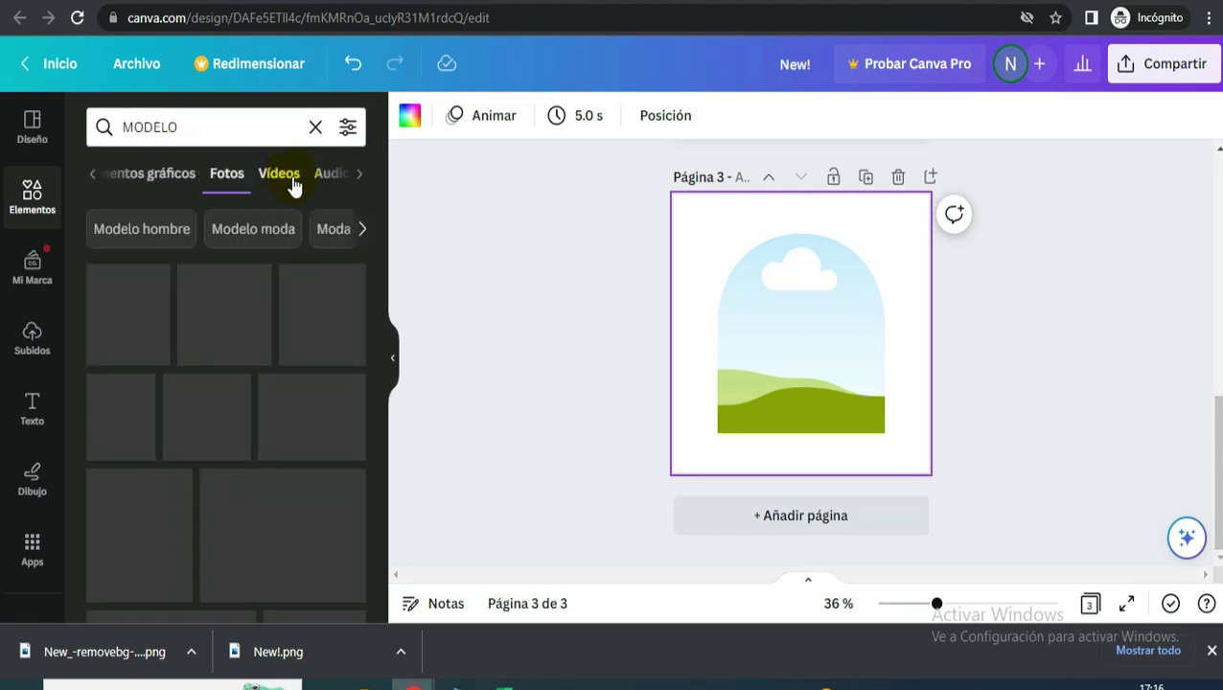
{"action": "scroll", "coordinate": [195, 372], "scroll_direction": "up", "scroll_amount": 1}
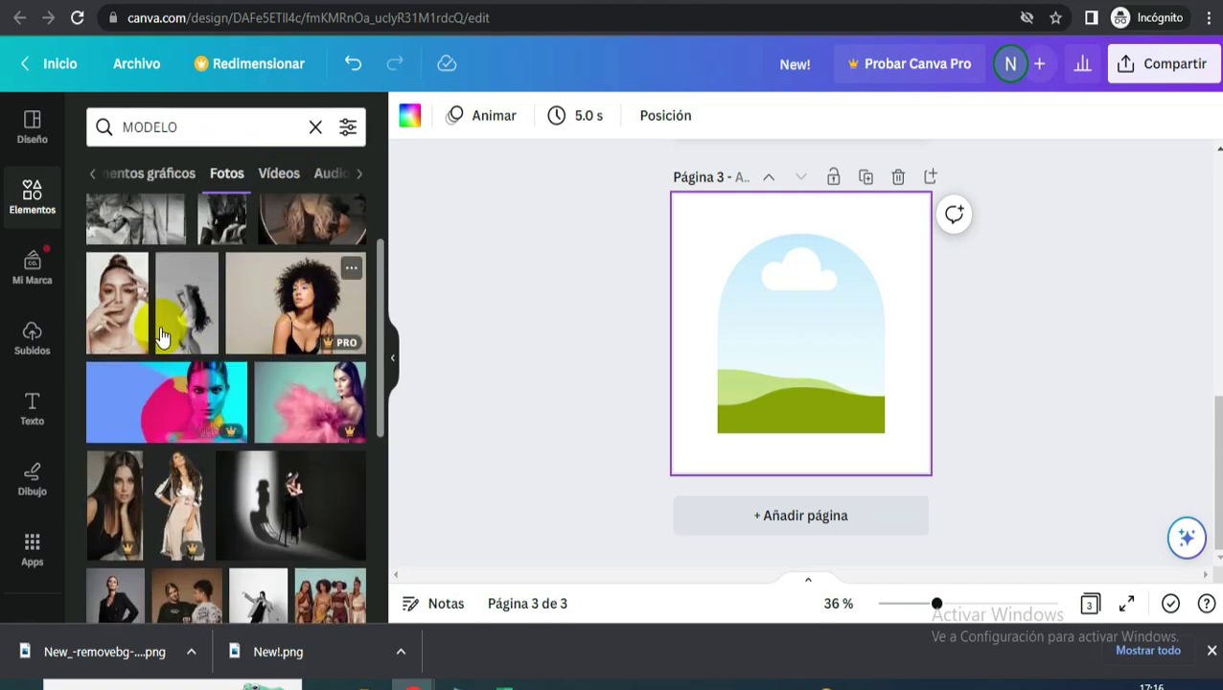
{"action": "left_click_drag", "start_coordinate": [112, 320], "coordinate": [182, 297]}
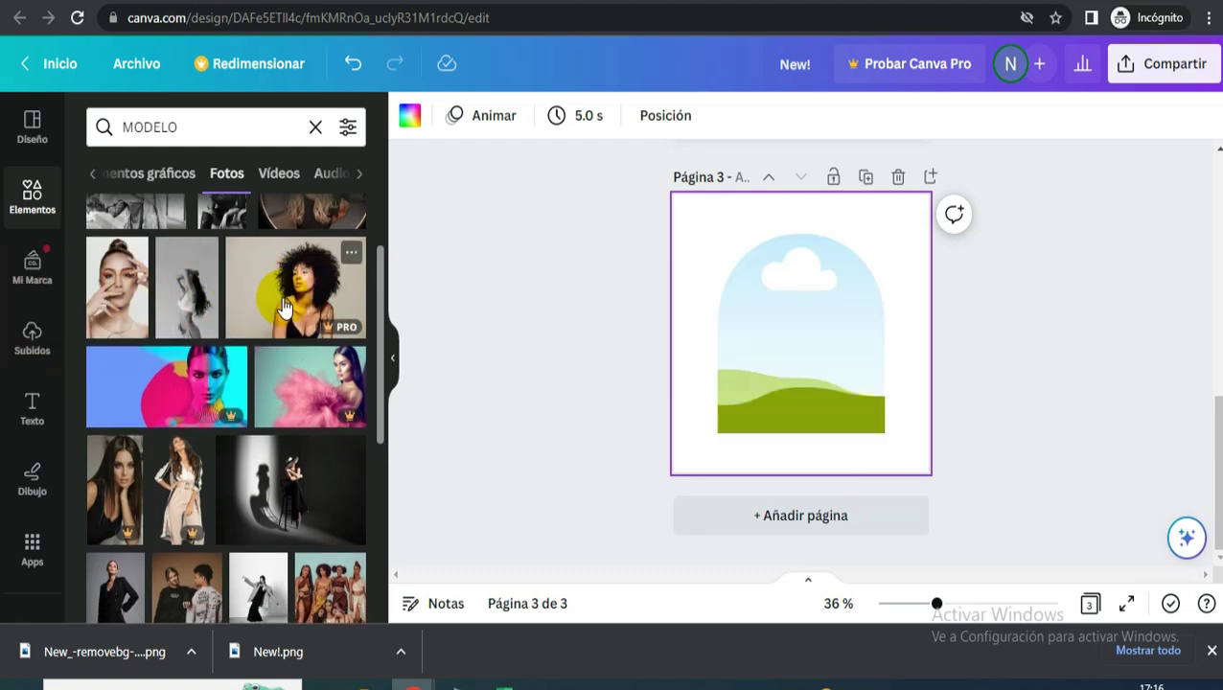
{"action": "scroll", "coordinate": [284, 306], "scroll_direction": "down", "scroll_amount": 4}
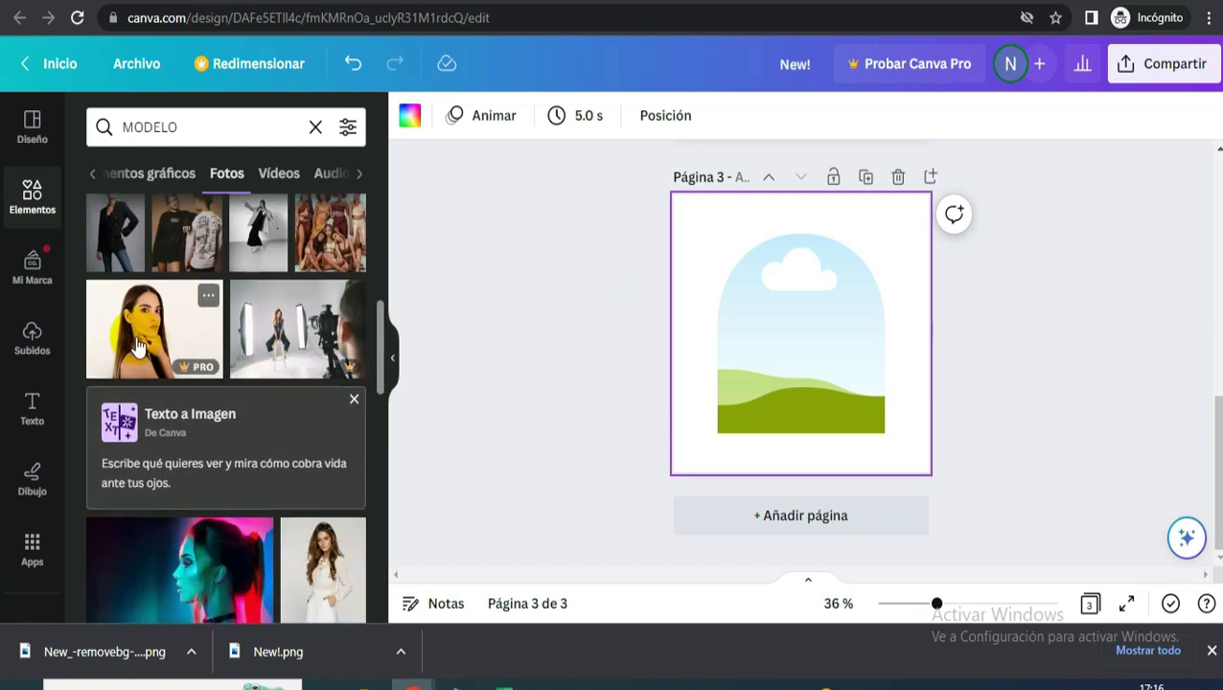
{"action": "scroll", "coordinate": [192, 345], "scroll_direction": "down", "scroll_amount": 5}
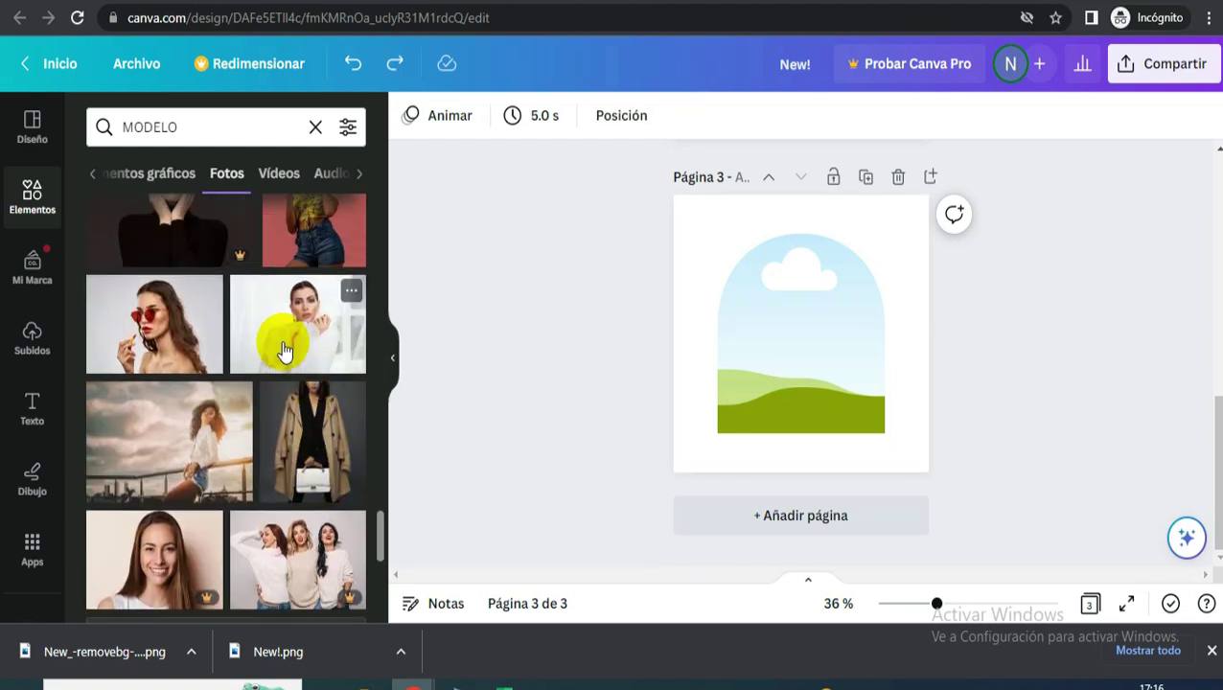
{"action": "left_click_drag", "start_coordinate": [265, 322], "coordinate": [827, 319]}
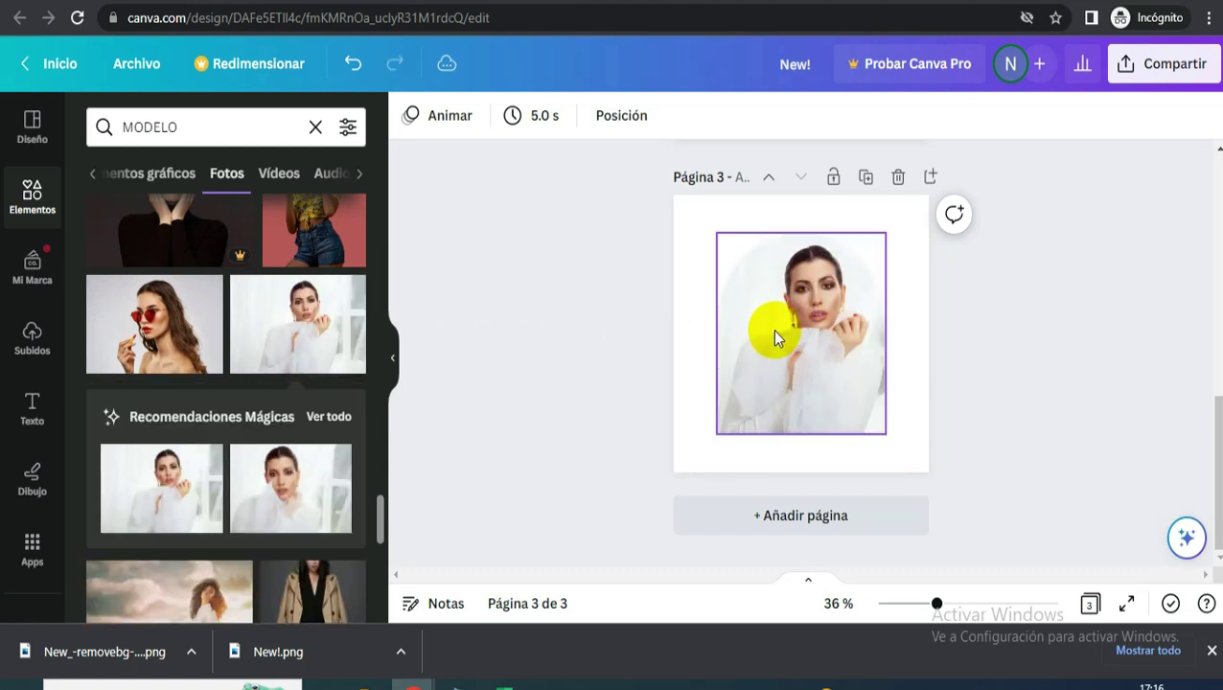
{"action": "left_click", "coordinate": [31, 195]}
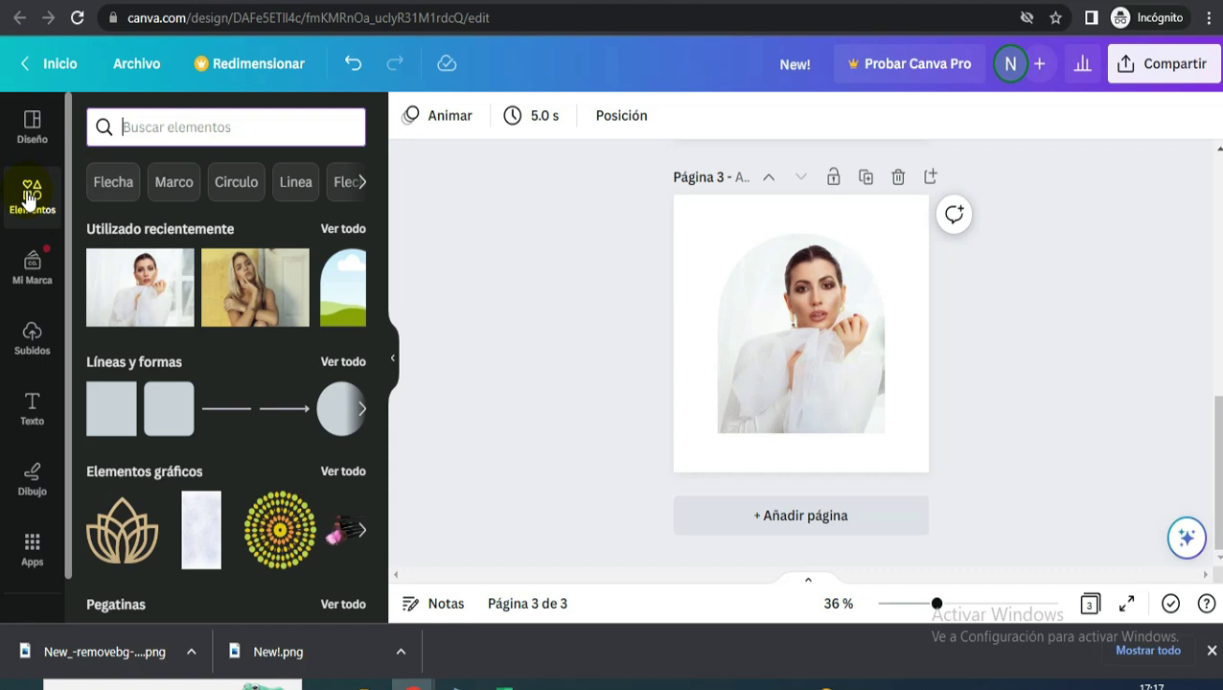
- Search graphics for 'FLORES LINEAS' and place a flower line-art graphic beside the arch photo
{"action": "left_click", "coordinate": [130, 127]}
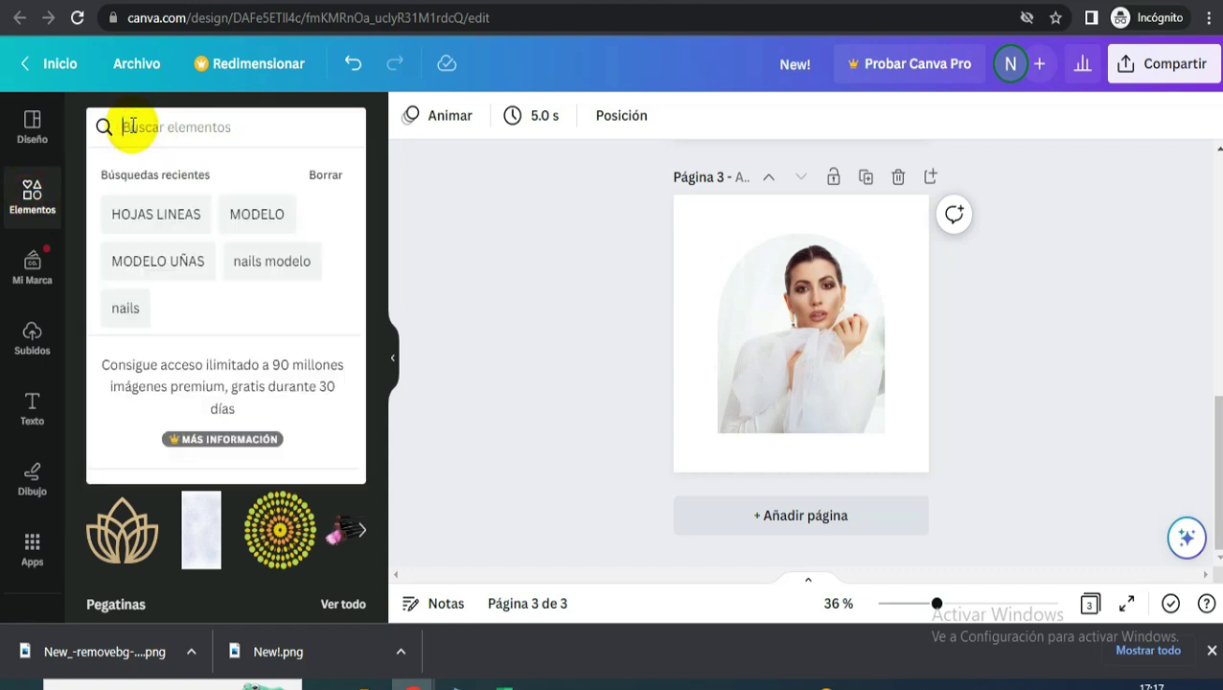
{"action": "type", "text": "FLO"}
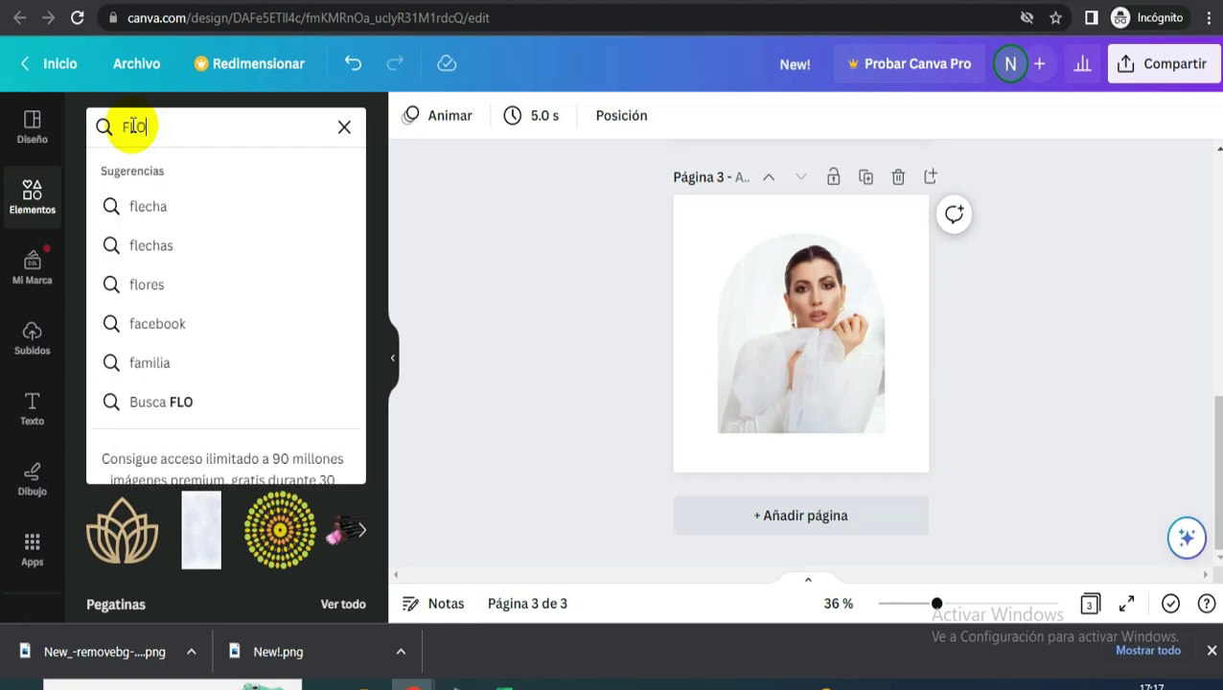
{"action": "type", "text": "RES LINE"}
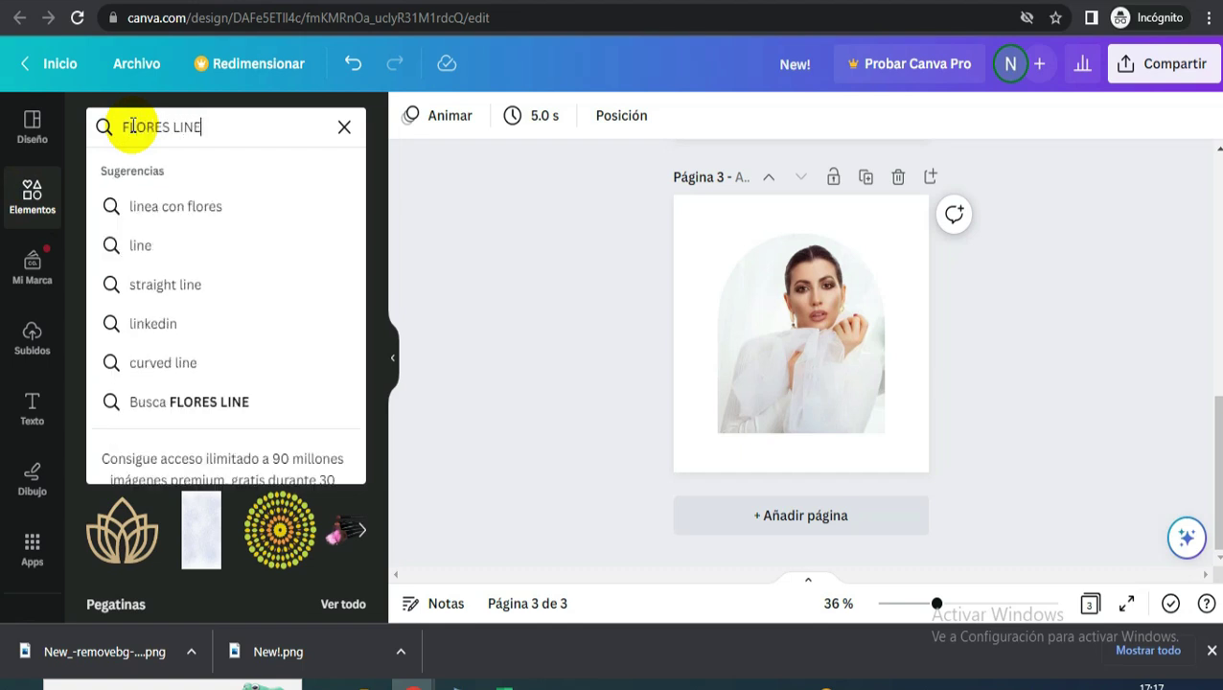
{"action": "type", "text": "AS"}
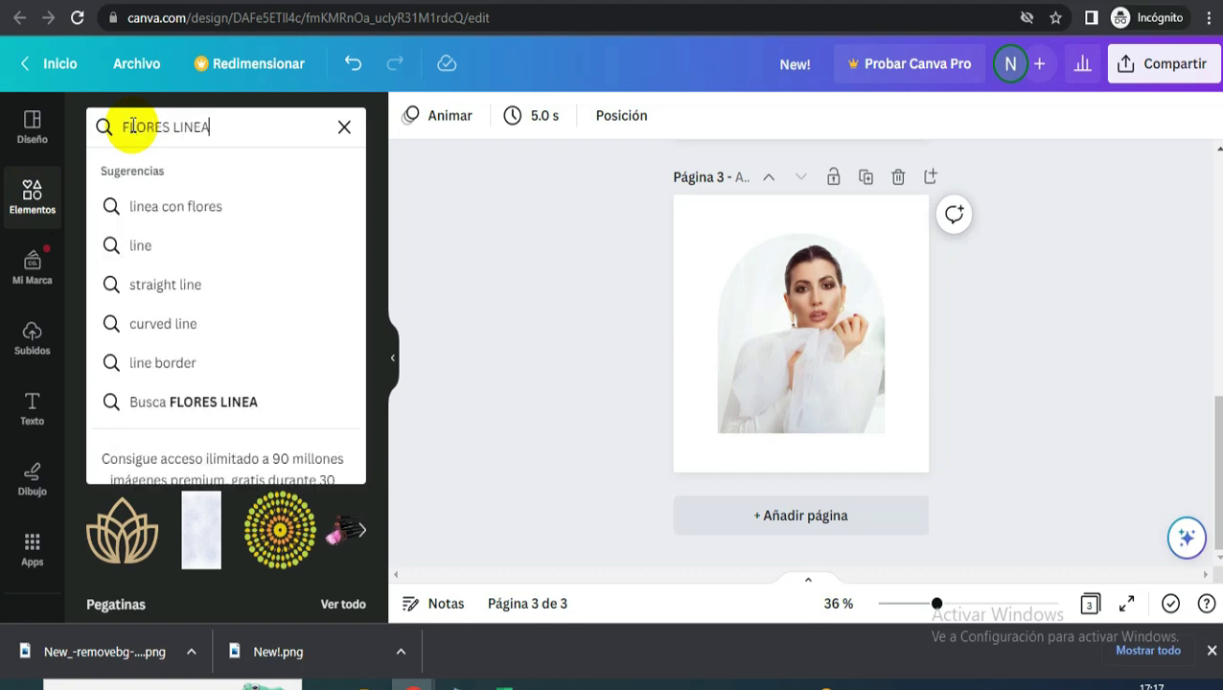
{"action": "key", "text": "Return"}
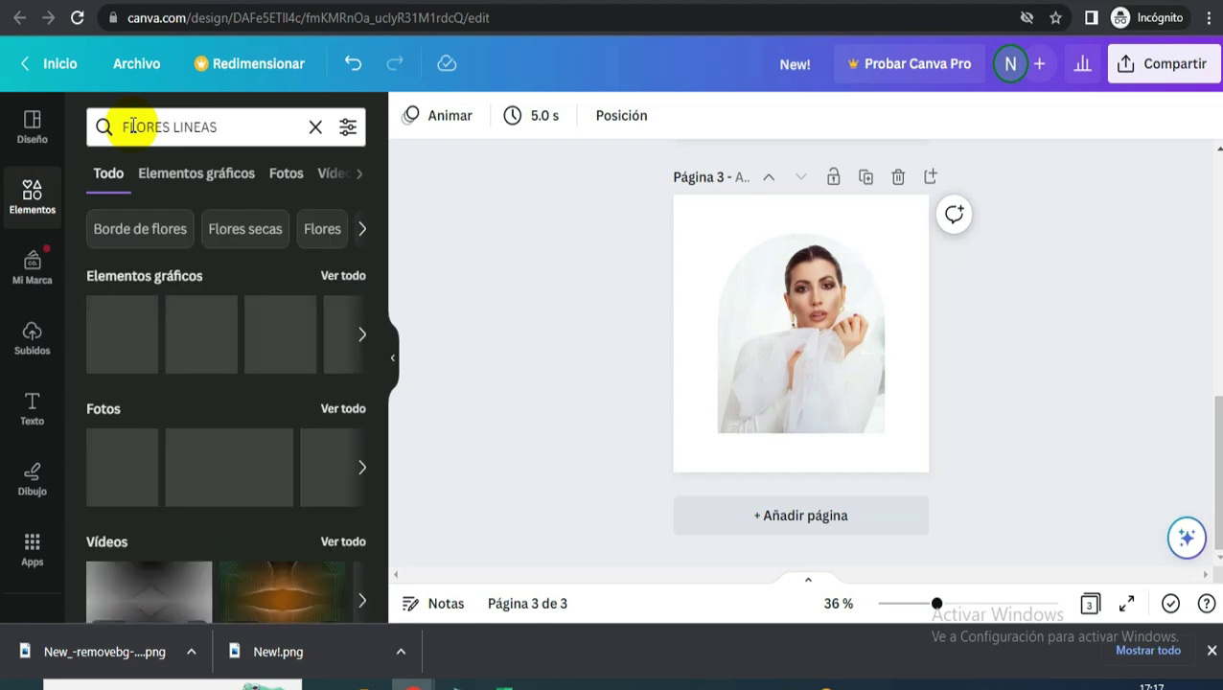
{"action": "left_click", "coordinate": [195, 173]}
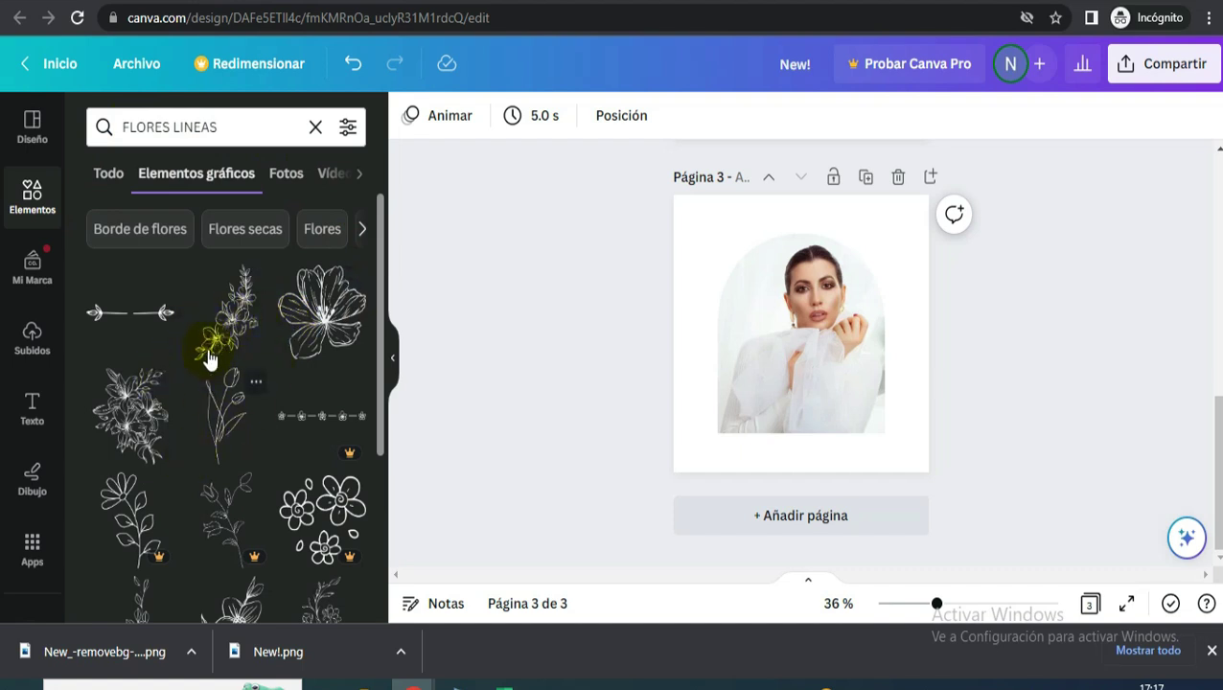
{"action": "scroll", "coordinate": [215, 403], "scroll_direction": "down", "scroll_amount": 1}
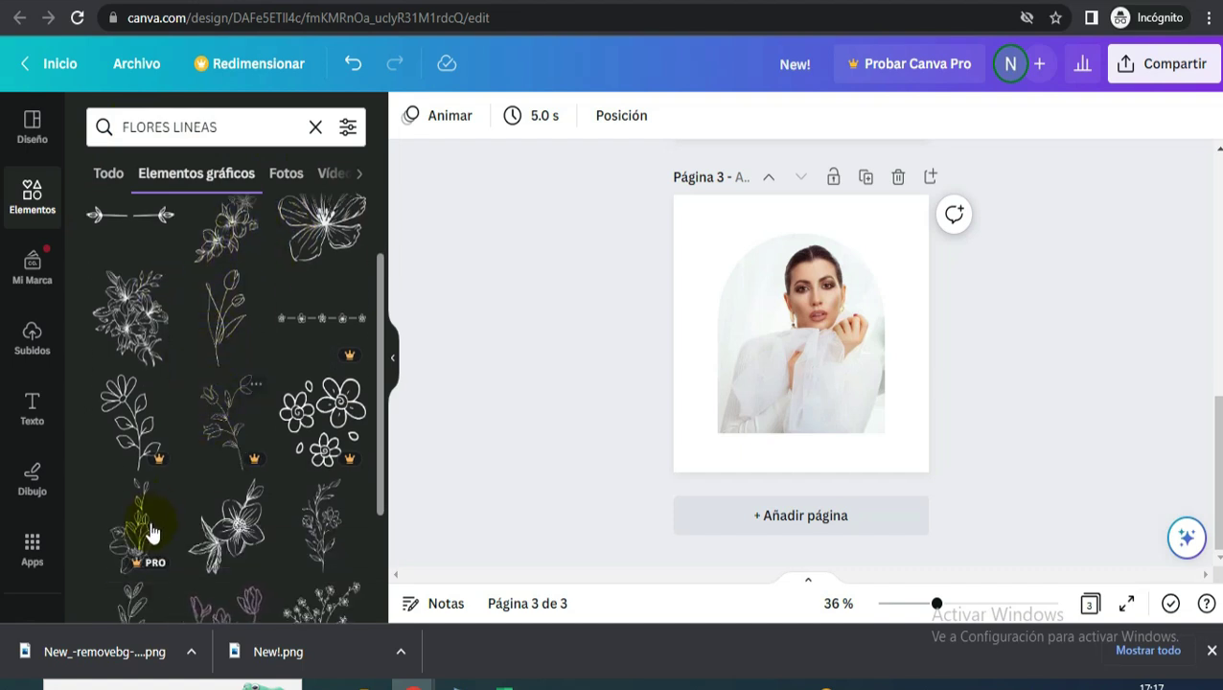
{"action": "scroll", "coordinate": [316, 525], "scroll_direction": "down", "scroll_amount": 1}
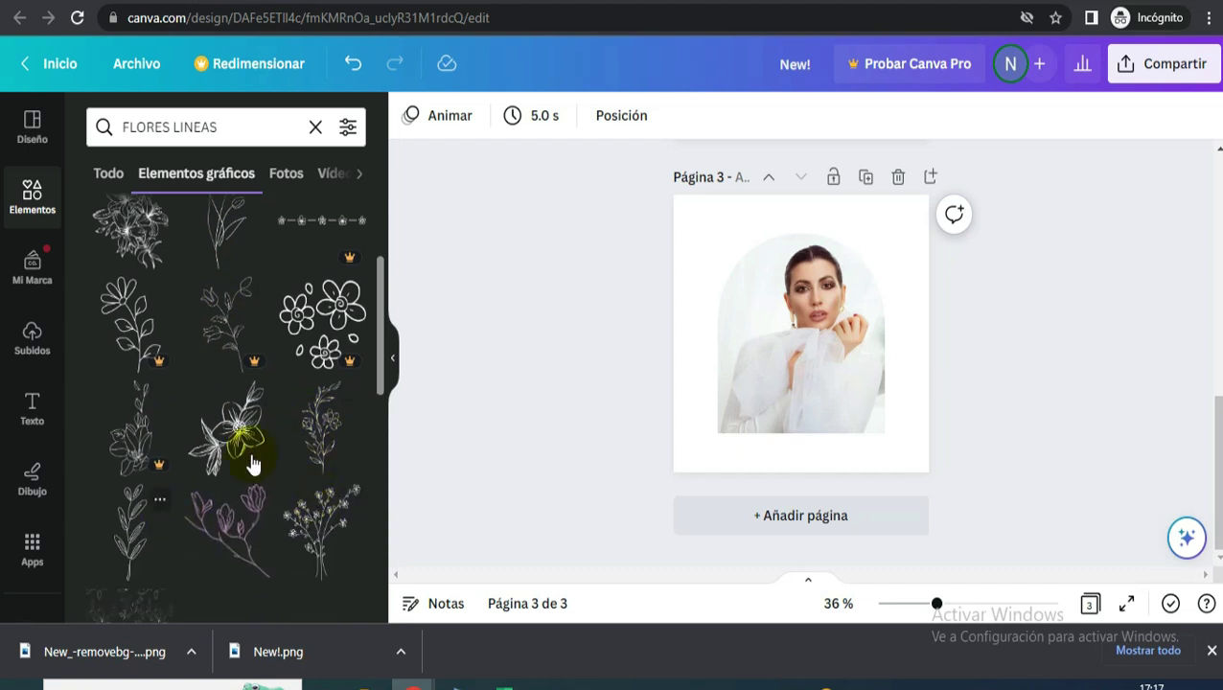
{"action": "left_click", "coordinate": [343, 430]}
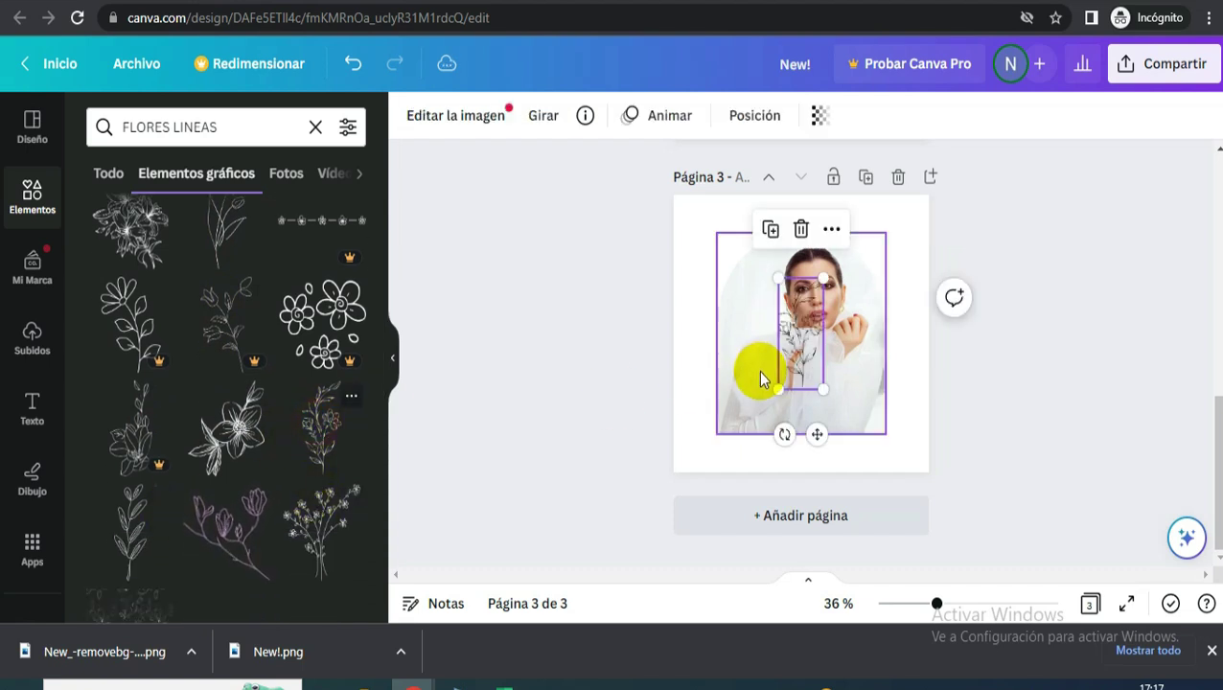
{"action": "left_click_drag", "start_coordinate": [792, 342], "coordinate": [865, 388]}
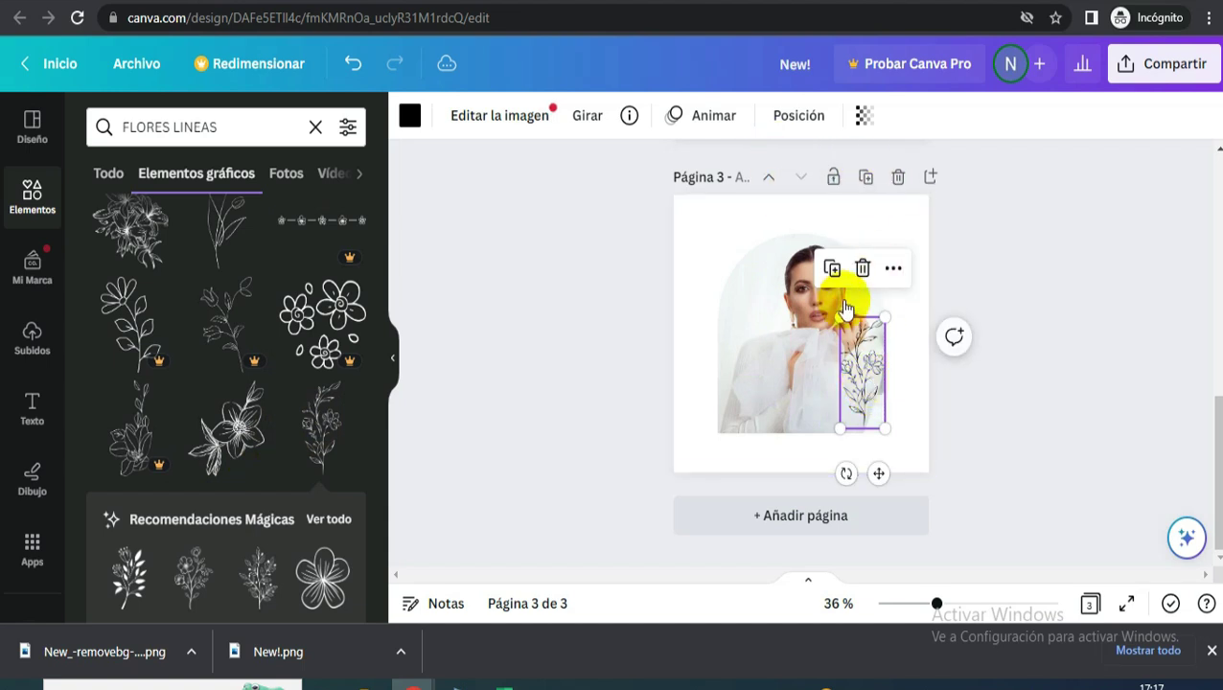
- Mirror the flower graphic horizontally, enlarge it and shift it right
{"action": "left_click", "coordinate": [583, 119]}
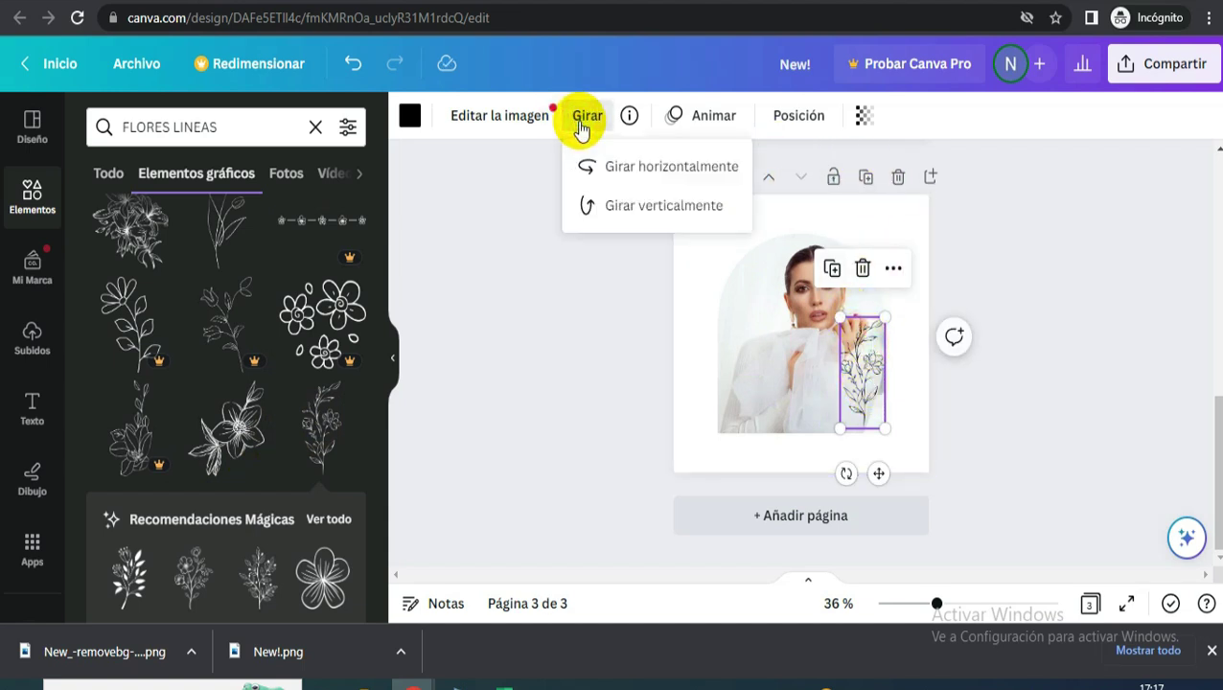
{"action": "left_click", "coordinate": [651, 166]}
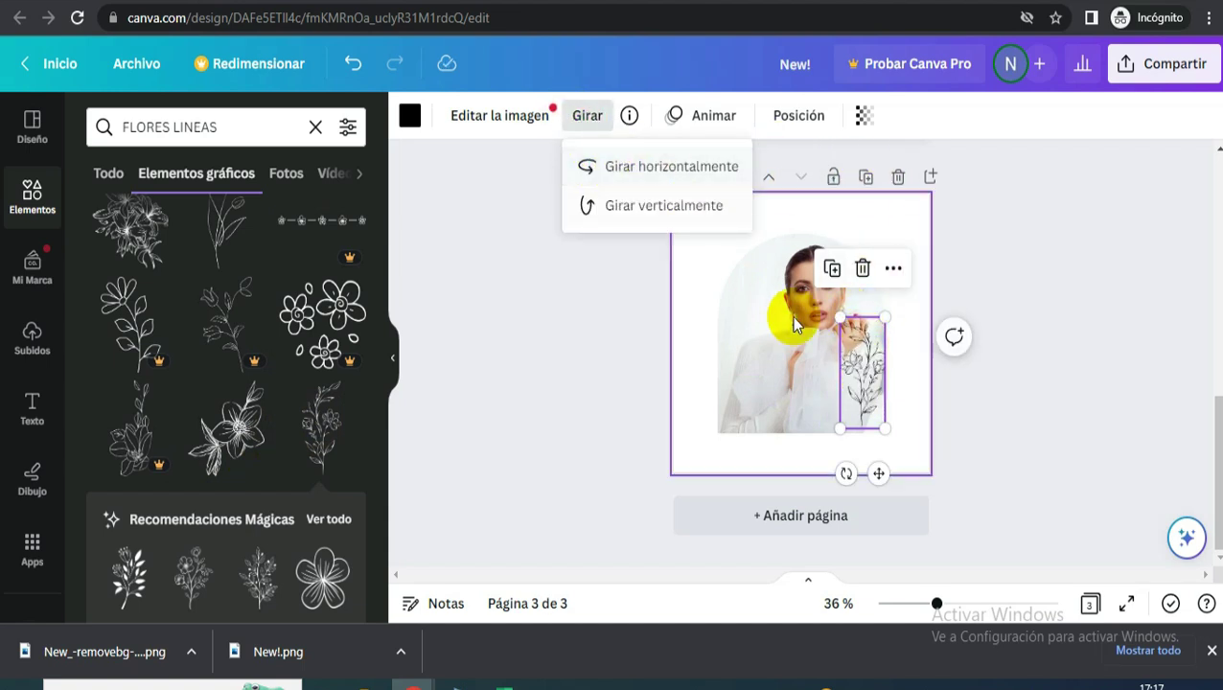
{"action": "left_click_drag", "start_coordinate": [884, 321], "coordinate": [908, 321]}
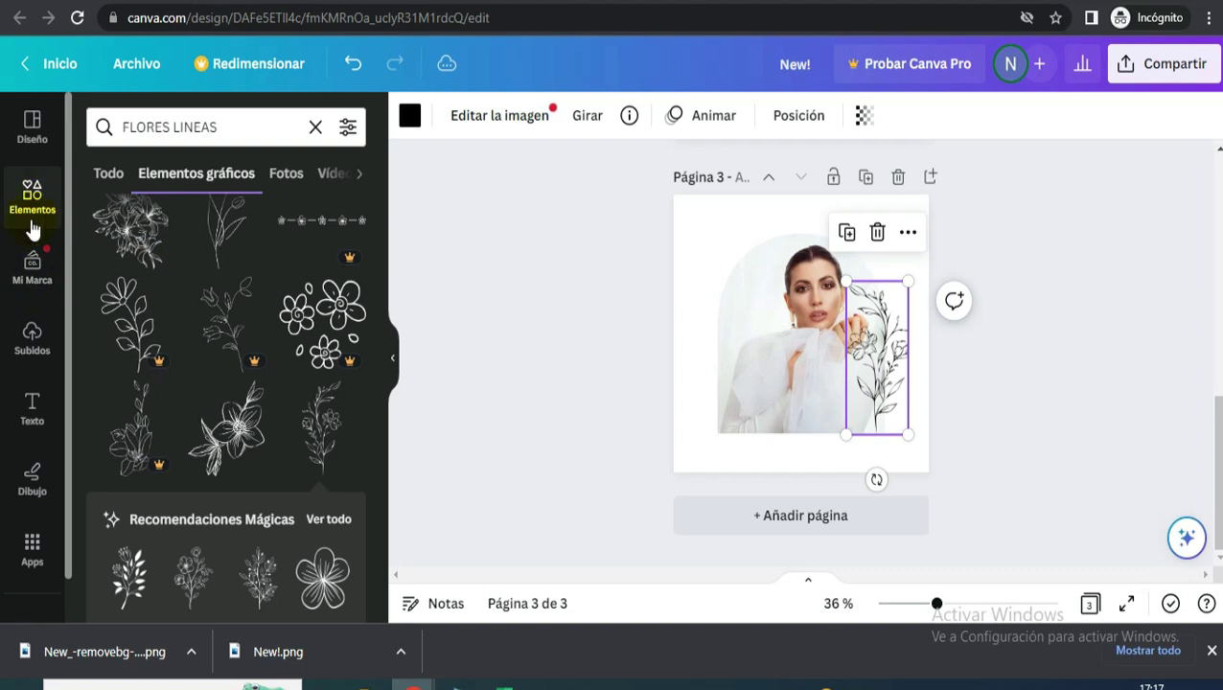
- Add the uploaded SUPER BOWL NAIL IDEAS screenshot, enlarged, across the top of page 3
{"action": "left_click", "coordinate": [34, 350]}
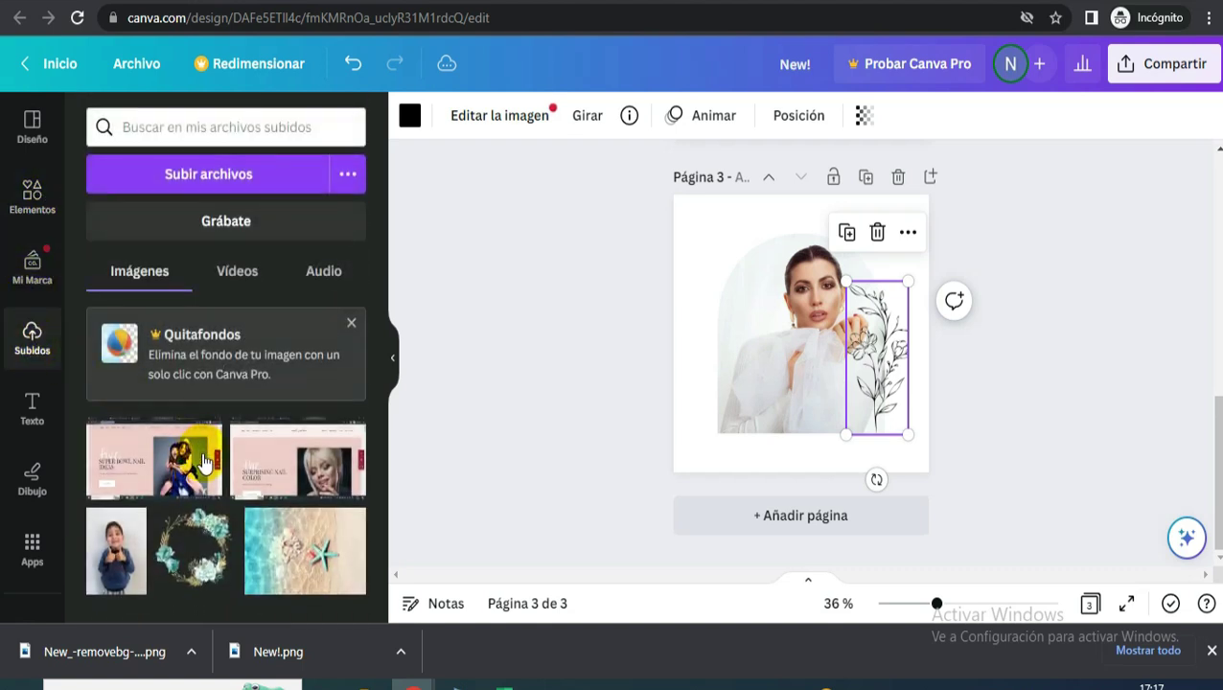
{"action": "left_click", "coordinate": [153, 467]}
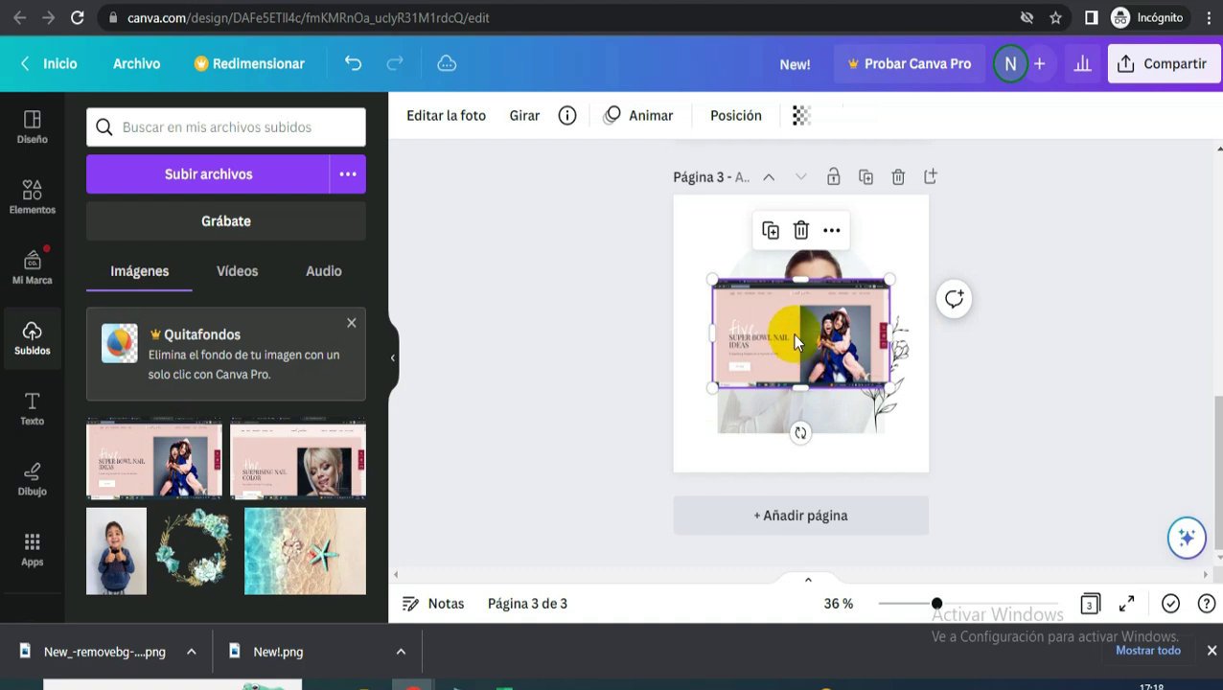
{"action": "left_click_drag", "start_coordinate": [730, 371], "coordinate": [642, 401]}
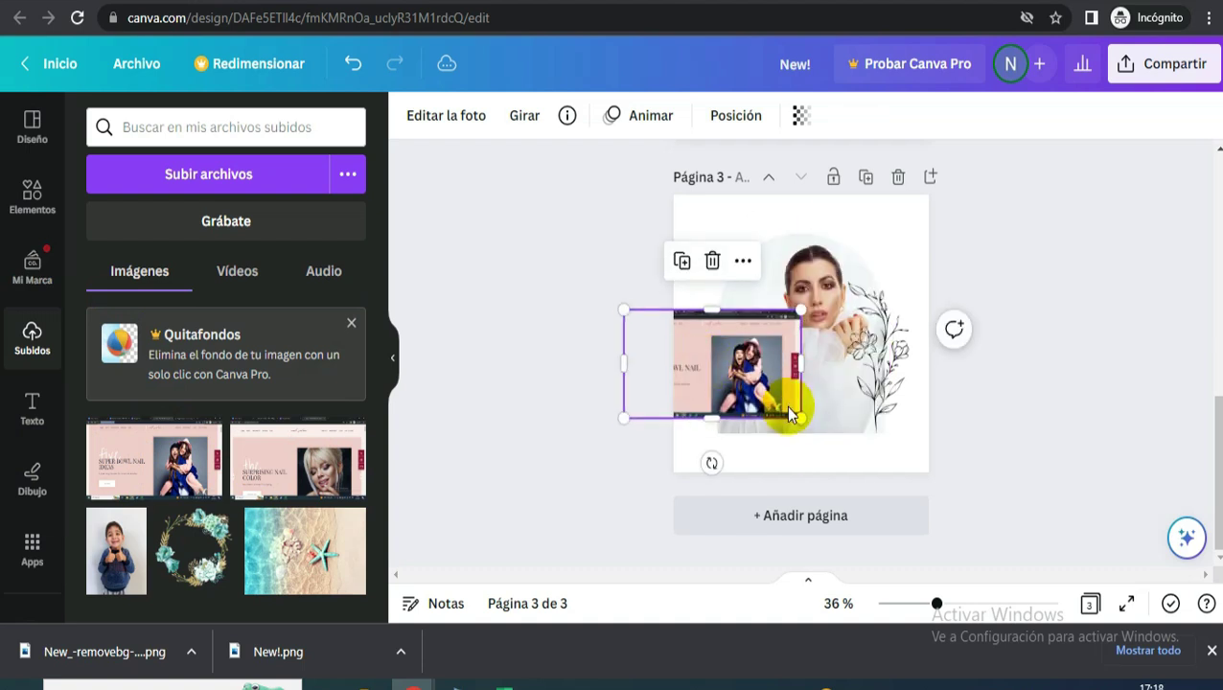
{"action": "left_click_drag", "start_coordinate": [805, 418], "coordinate": [862, 458]}
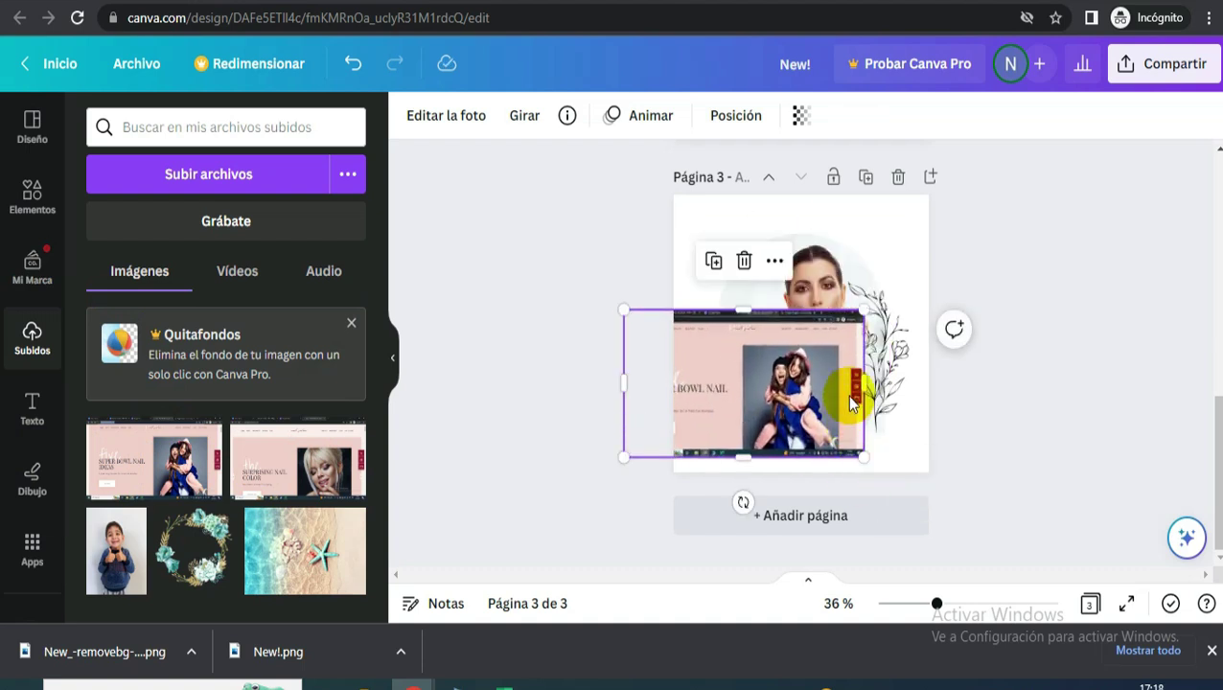
{"action": "left_click_drag", "start_coordinate": [822, 369], "coordinate": [930, 230]}
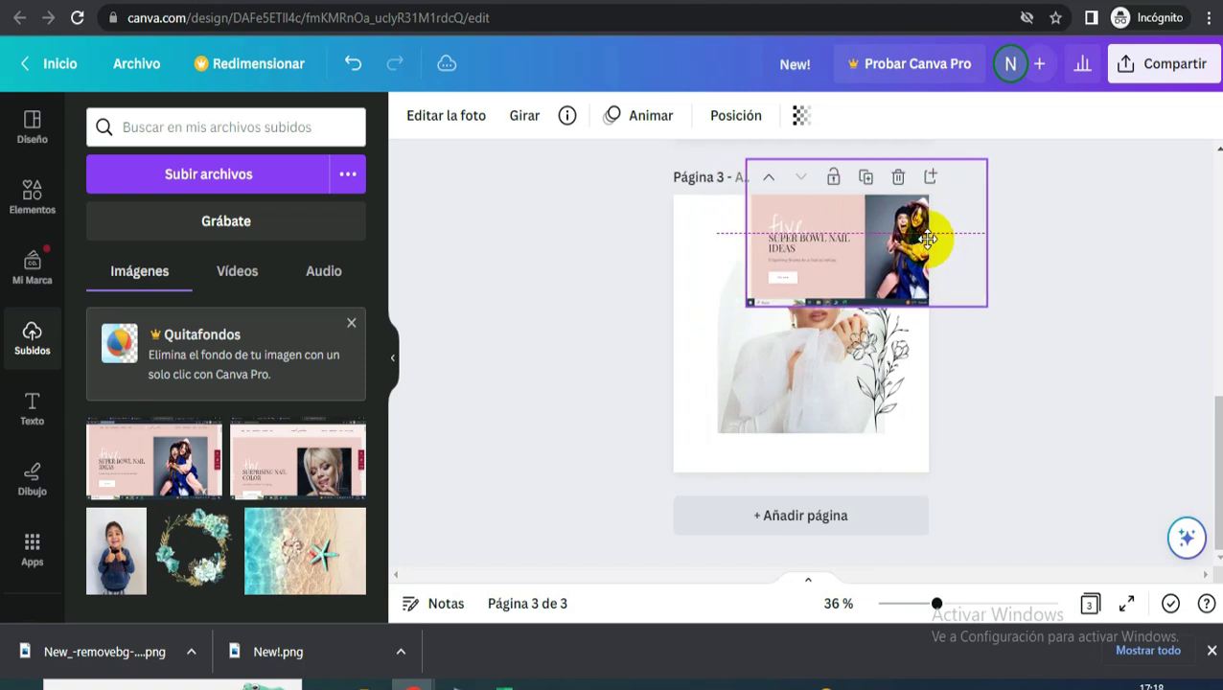
- Lock the arch model photo with Bloquear and reposition the screenshot
{"action": "left_click", "coordinate": [796, 369]}
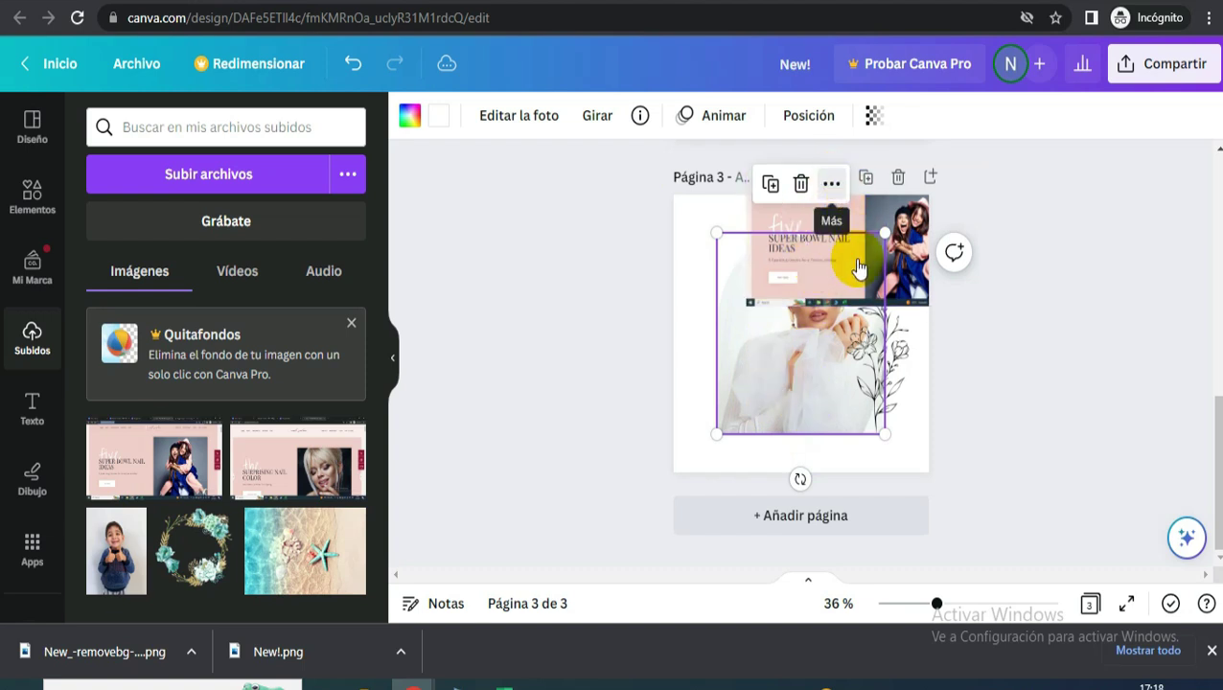
{"action": "left_click", "coordinate": [830, 187]}
{"action": "left_click", "coordinate": [868, 566]}
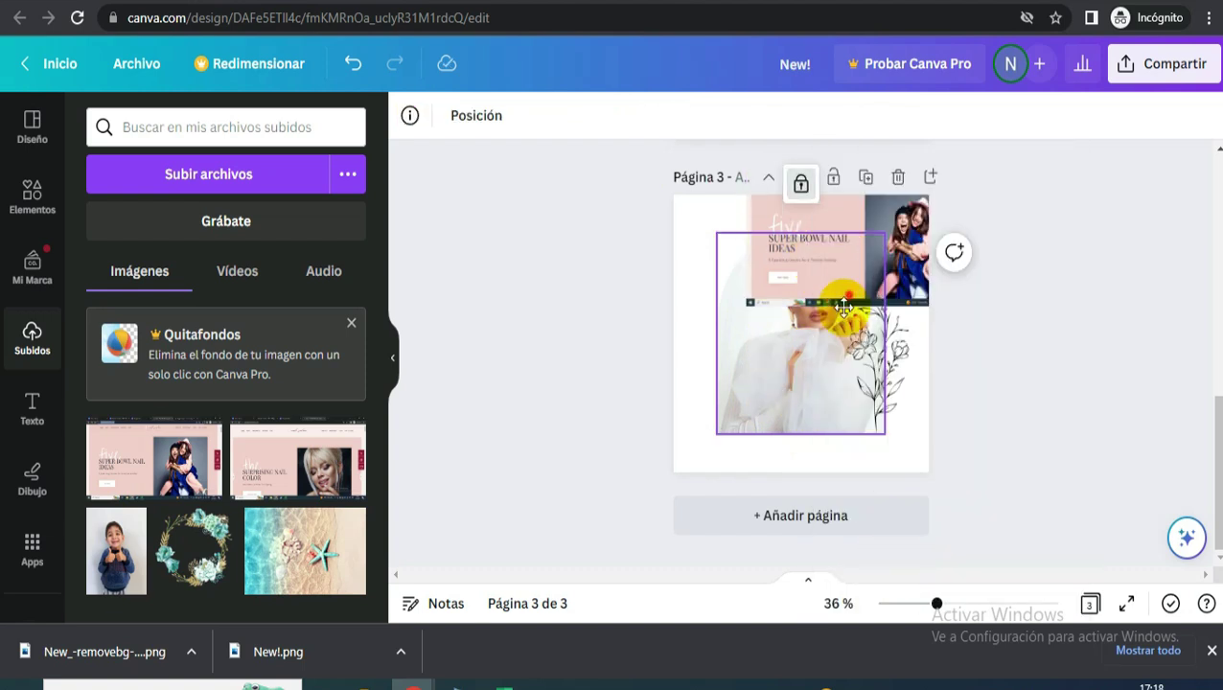
{"action": "left_click_drag", "start_coordinate": [841, 316], "coordinate": [872, 255]}
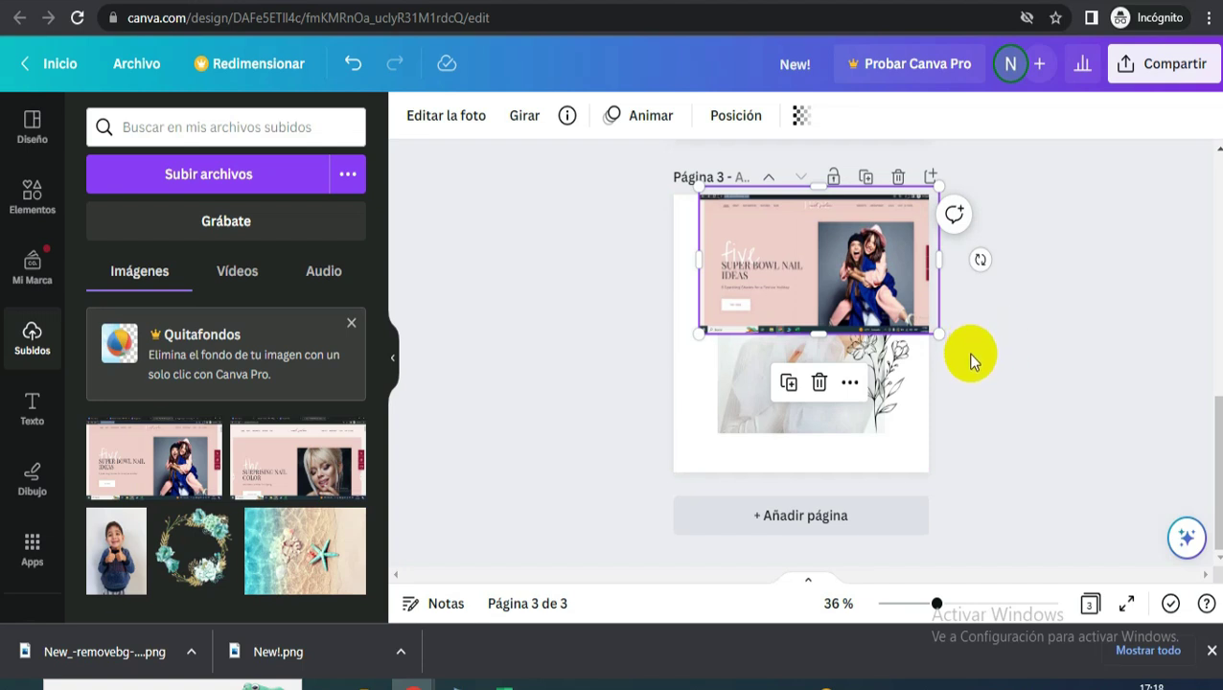
- Recolour the floral line art a muted reddish-brown from the photo palette
{"action": "left_click", "coordinate": [882, 397]}
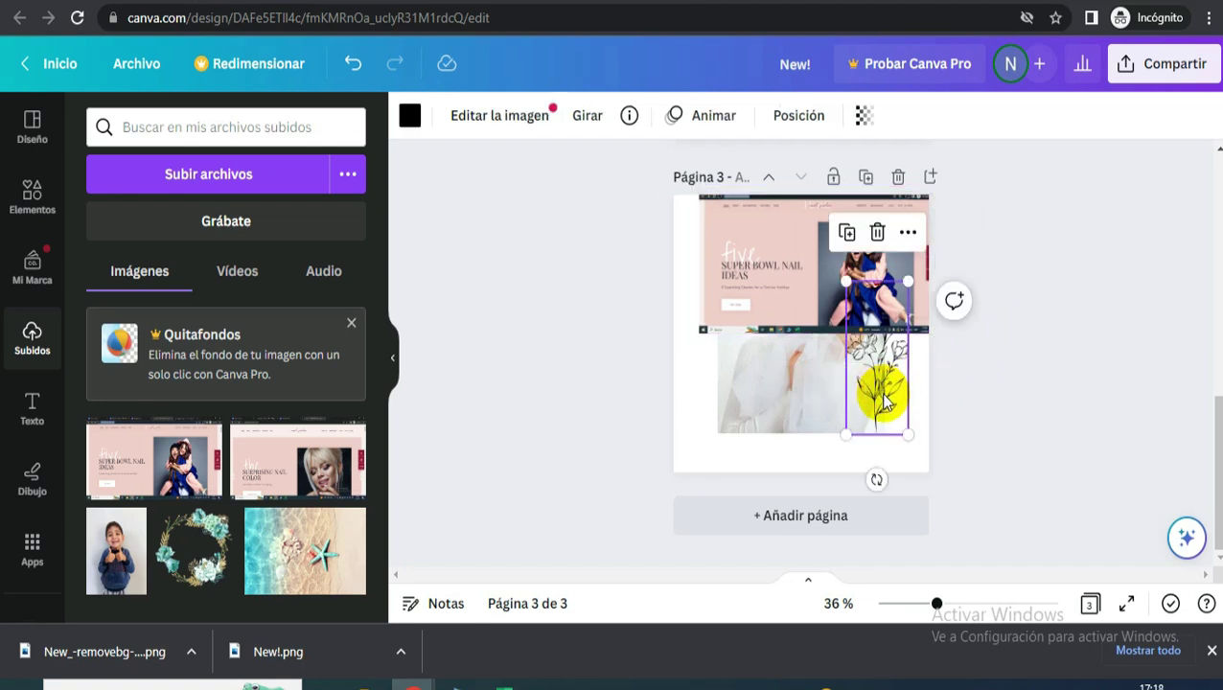
{"action": "left_click", "coordinate": [407, 115]}
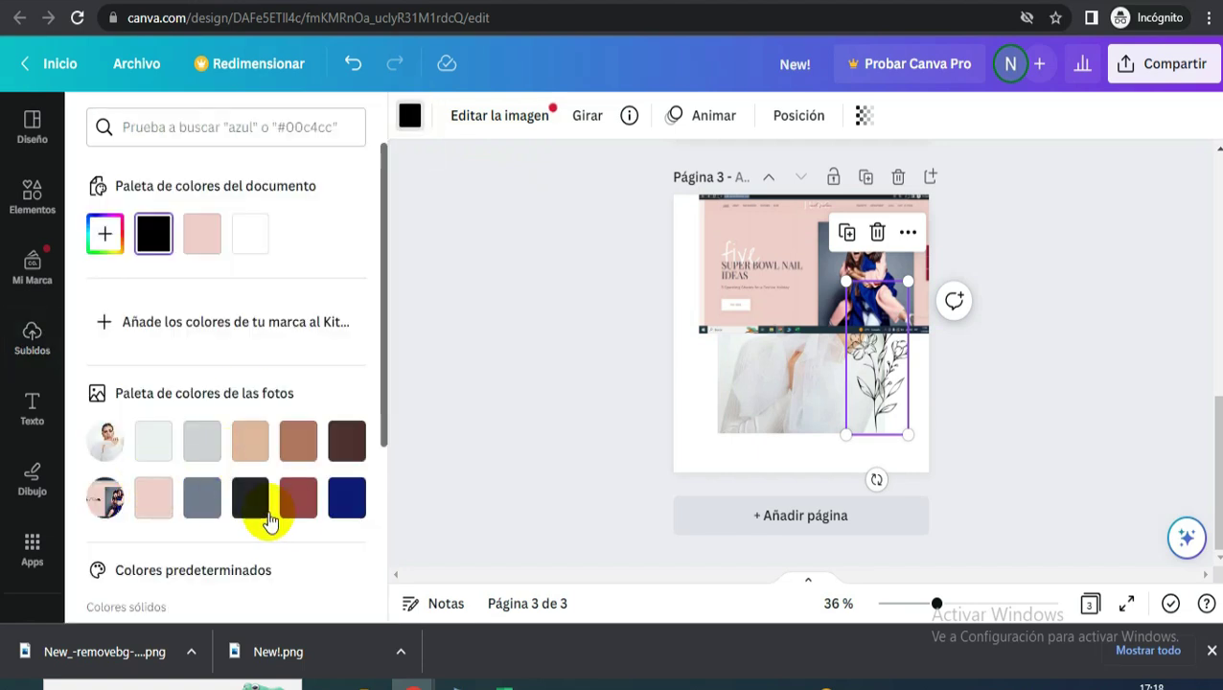
{"action": "left_click", "coordinate": [298, 498]}
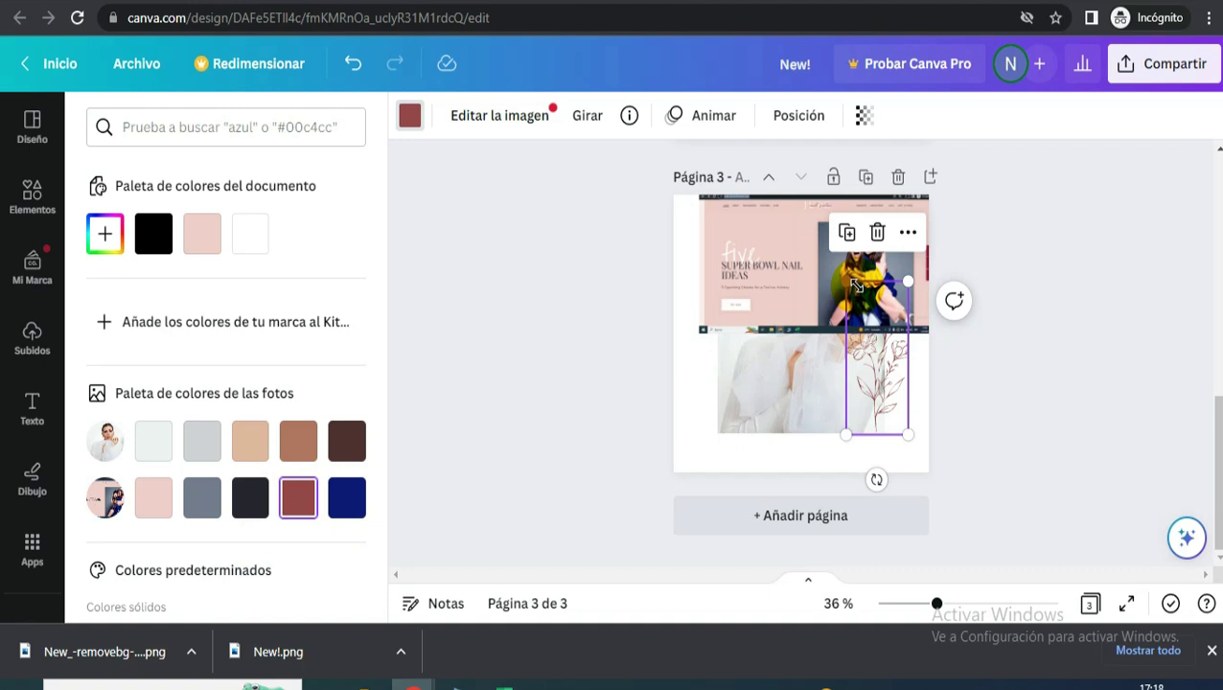
- Delete the overlapping website screenshot from page 3
{"action": "left_click", "coordinate": [771, 272]}
{"action": "key", "text": "Delete"}
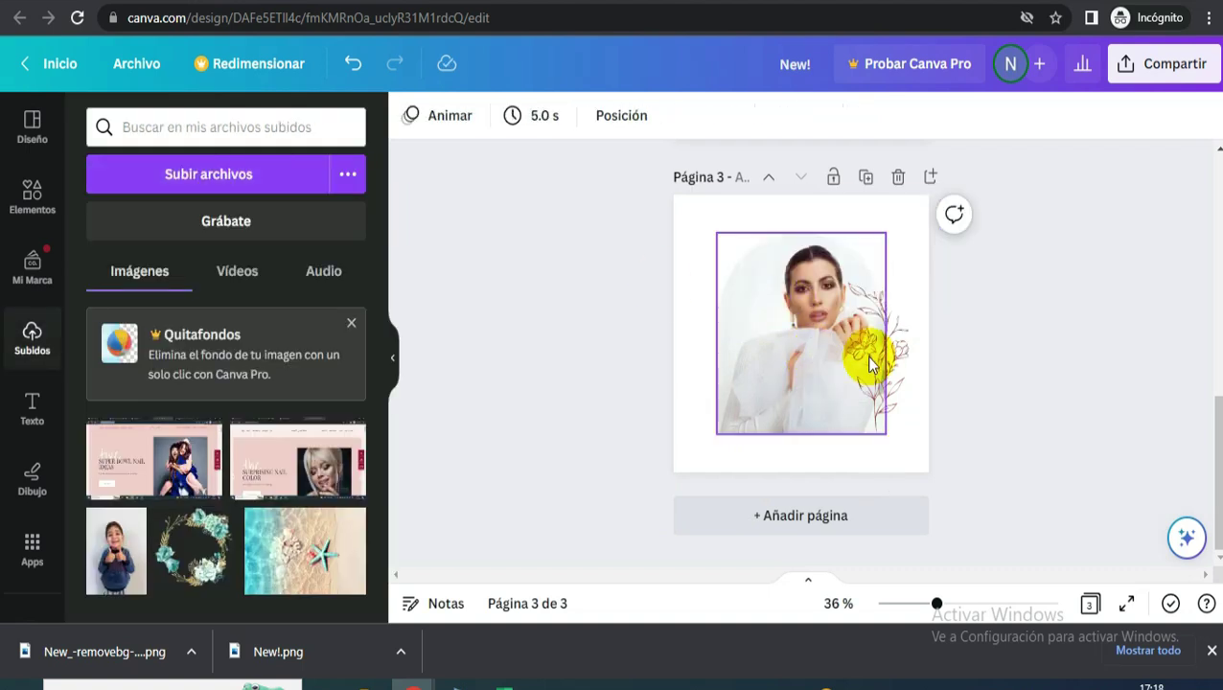
{"action": "left_click", "coordinate": [899, 343]}
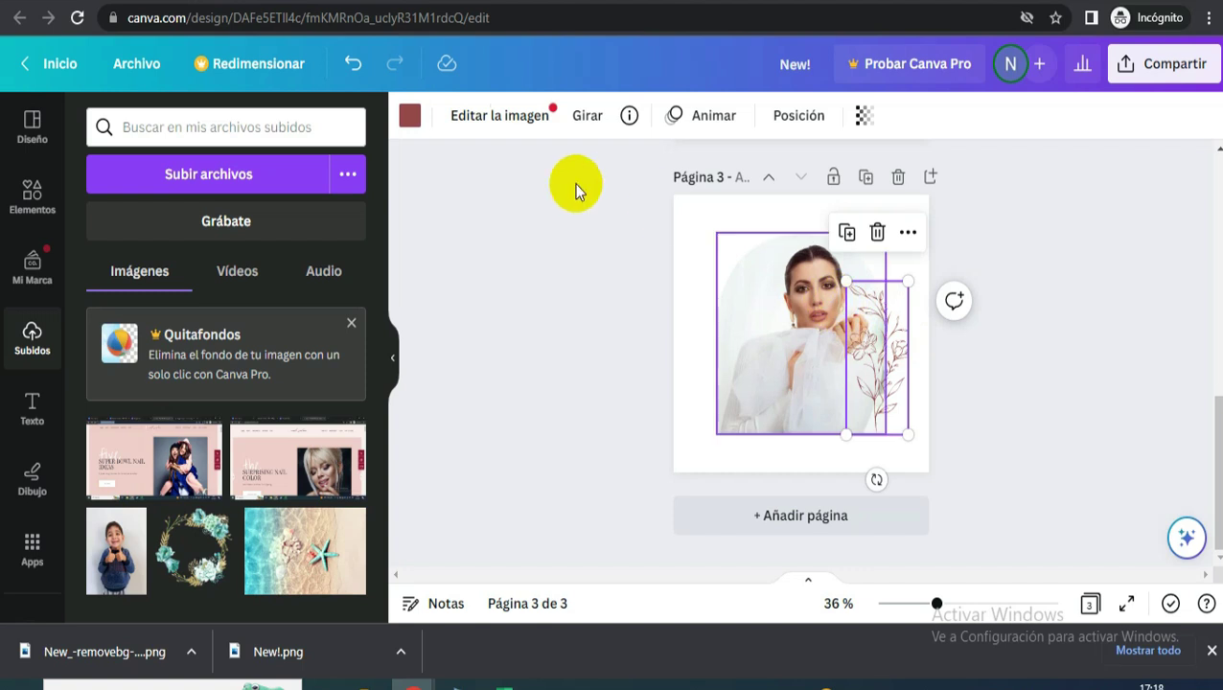
- Add a square with the R shortcut and stretch it into a photo-wide bar
{"action": "left_click", "coordinate": [30, 203]}
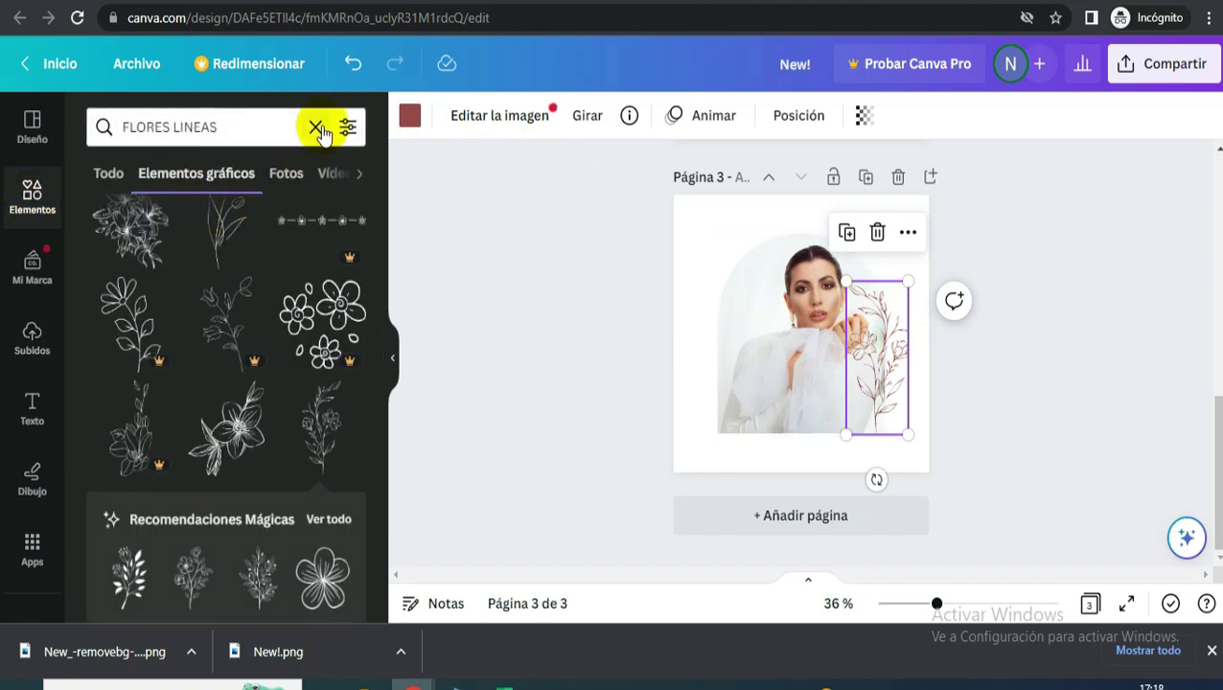
{"action": "left_click", "coordinate": [313, 127]}
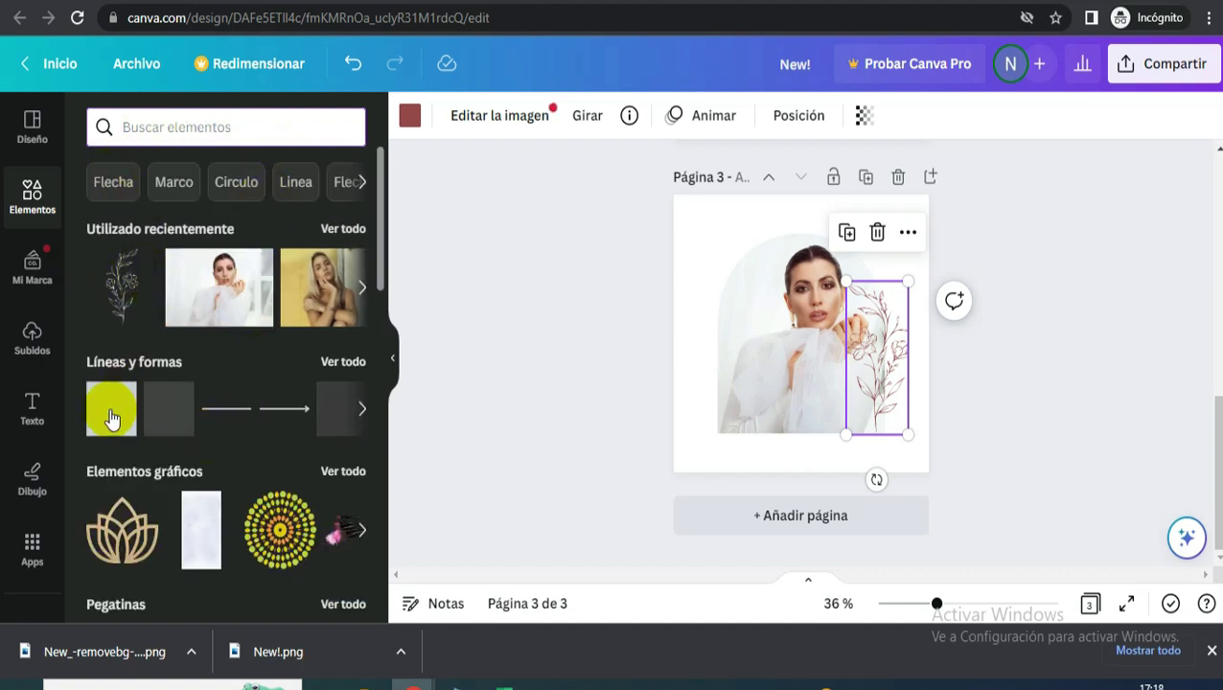
{"action": "key", "text": "r"}
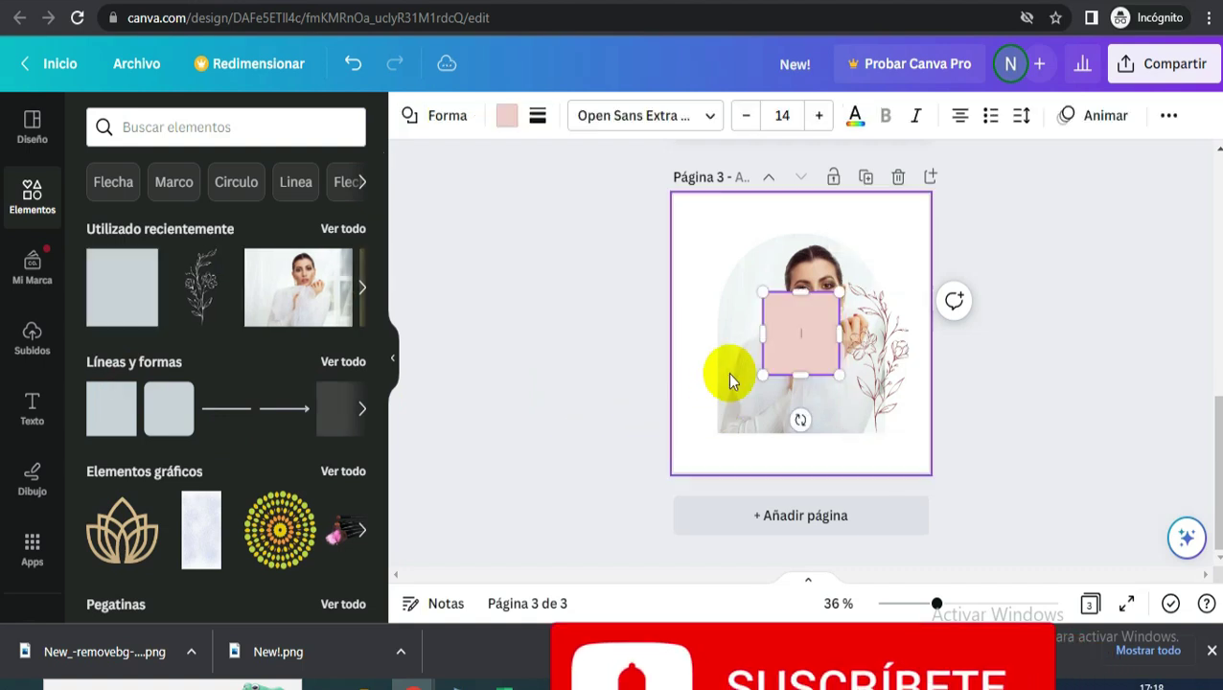
{"action": "left_click_drag", "start_coordinate": [805, 323], "coordinate": [767, 484]}
{"action": "left_click_drag", "start_coordinate": [788, 425], "coordinate": [818, 439]}
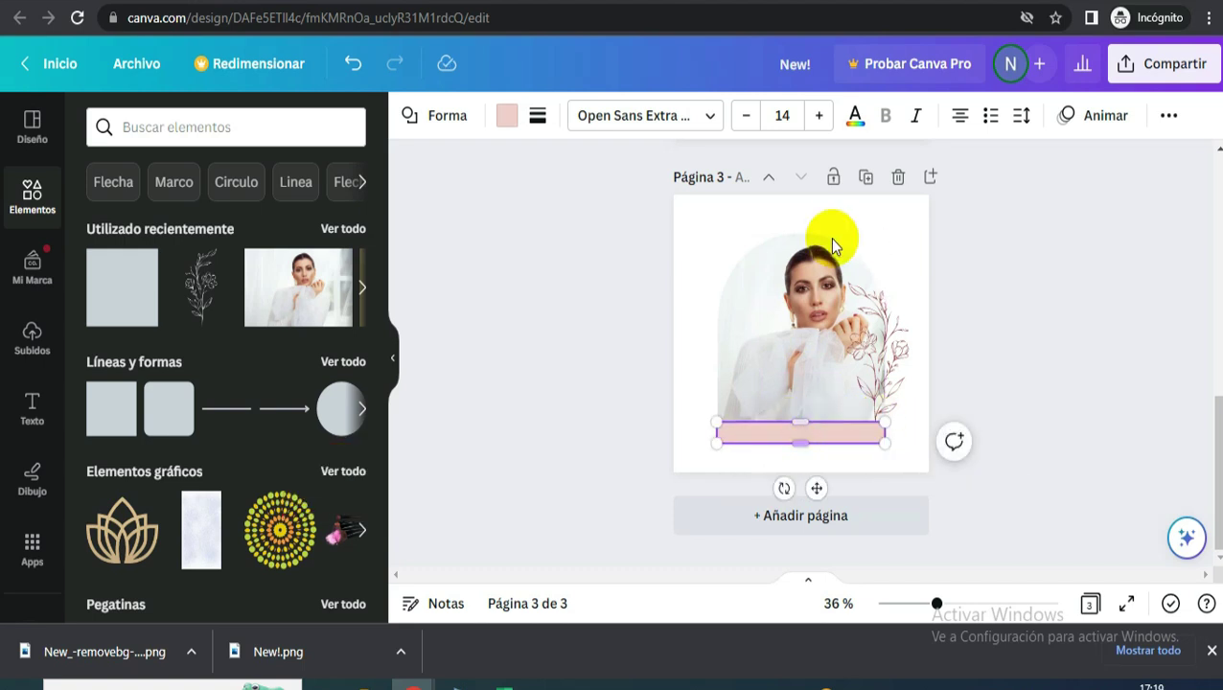
- Send the bar behind the photo (Al fondo) and fit it under the photo's bottom edge
{"action": "left_click", "coordinate": [1172, 119]}
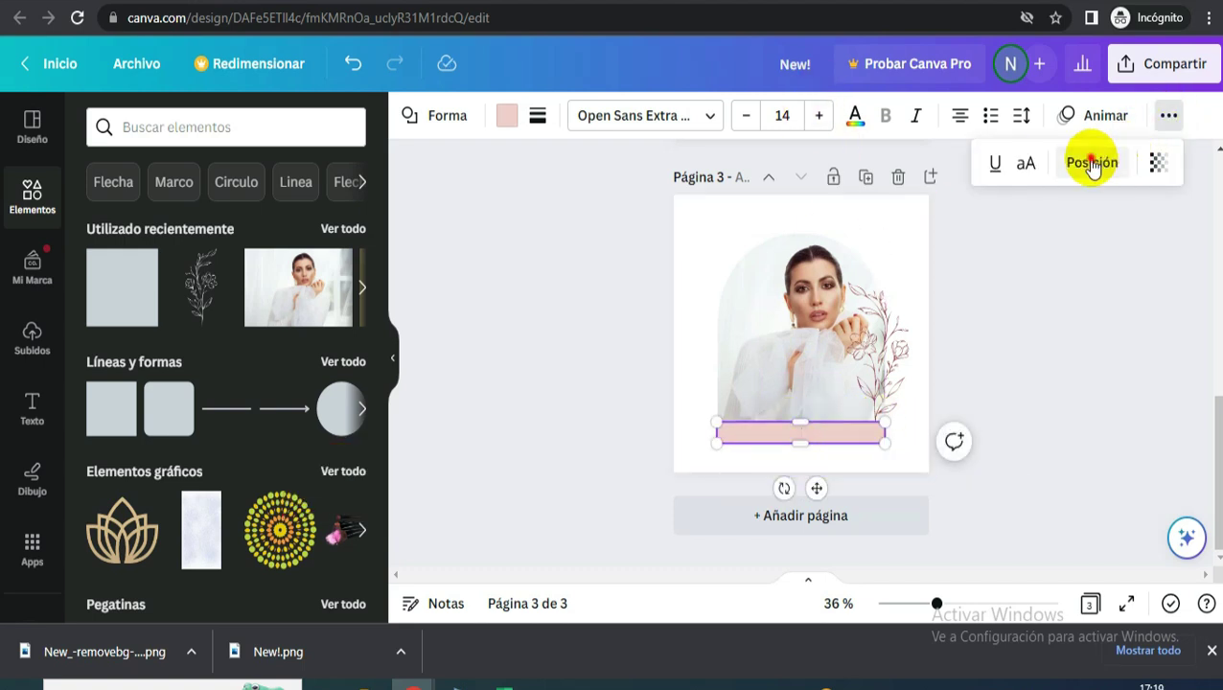
{"action": "left_click", "coordinate": [1089, 163]}
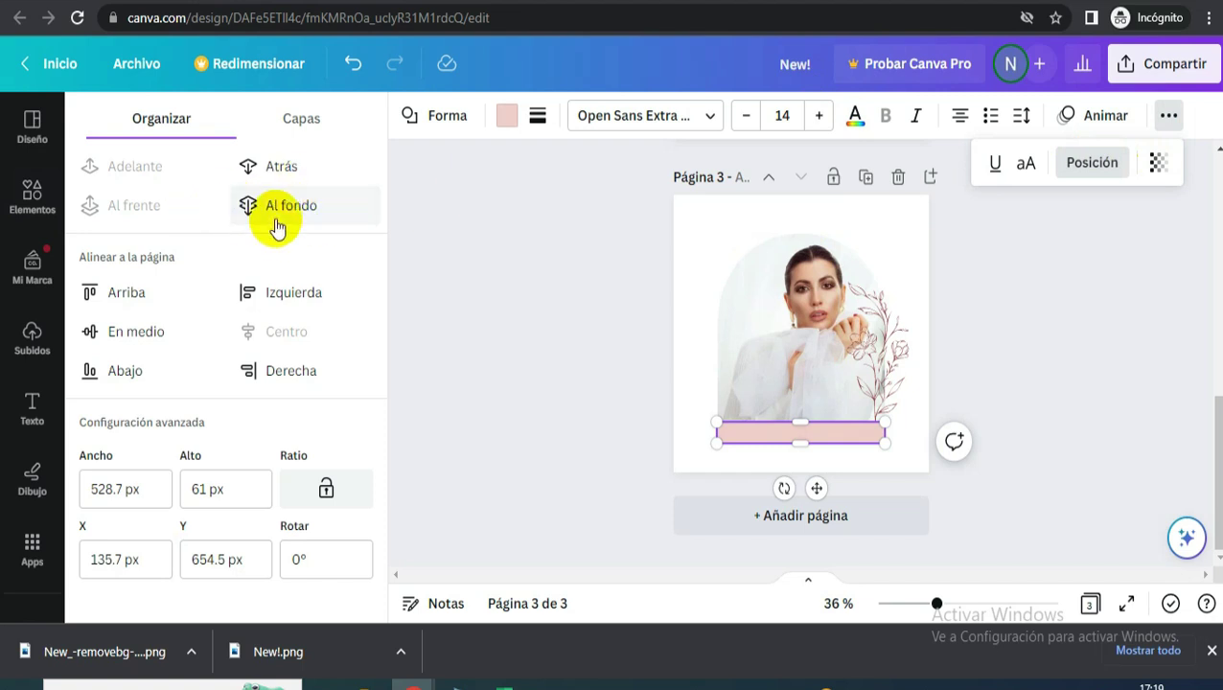
{"action": "left_click", "coordinate": [283, 173]}
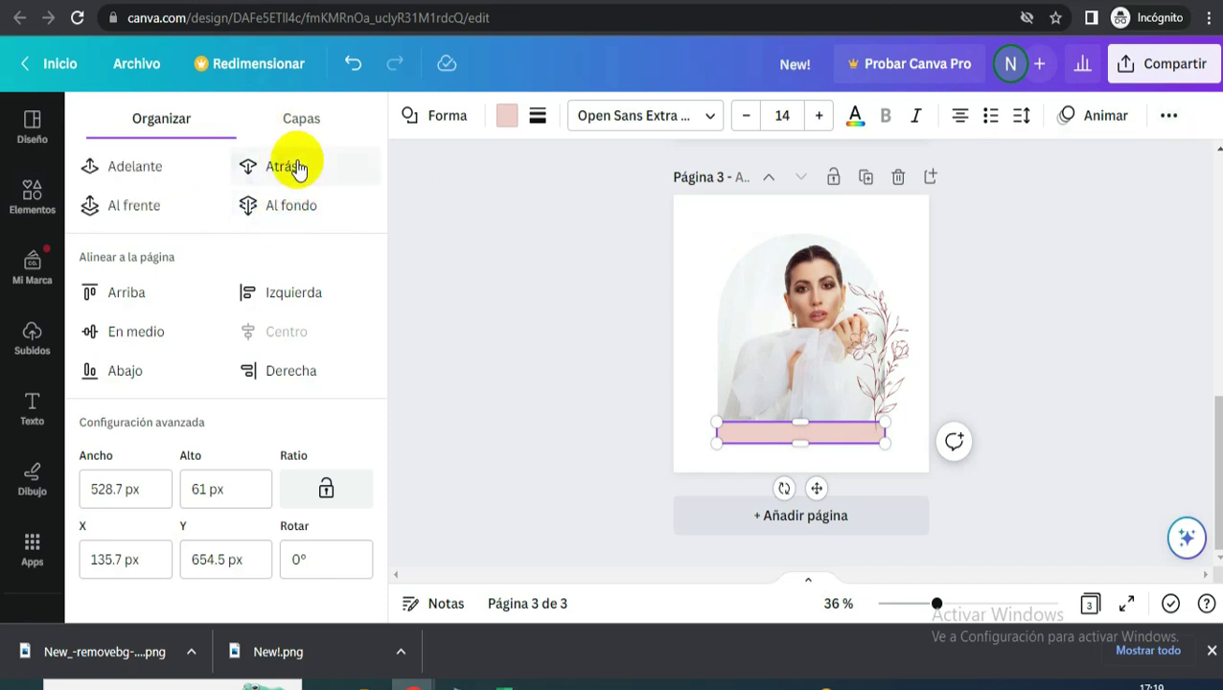
{"action": "left_click", "coordinate": [292, 167]}
{"action": "left_click_drag", "start_coordinate": [794, 442], "coordinate": [798, 443]}
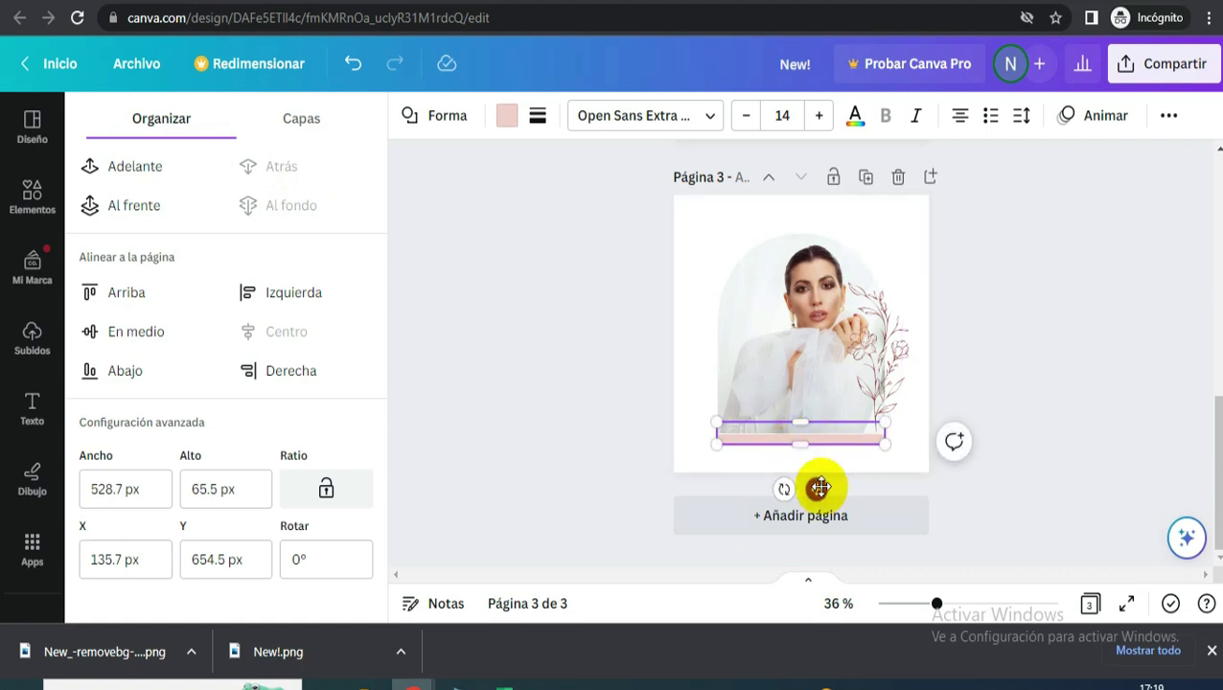
{"action": "left_click_drag", "start_coordinate": [817, 486], "coordinate": [817, 488]}
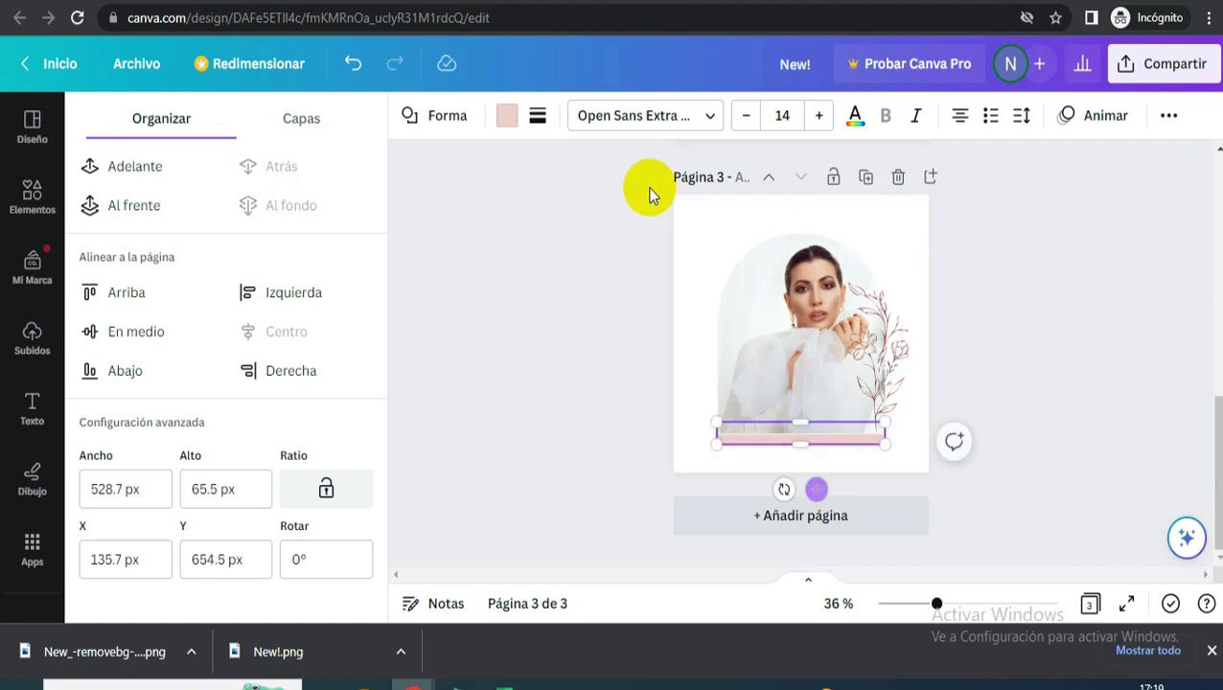
- Colour the bar with a document palette colour
{"action": "left_click", "coordinate": [507, 117]}
{"action": "left_click", "coordinate": [340, 237]}
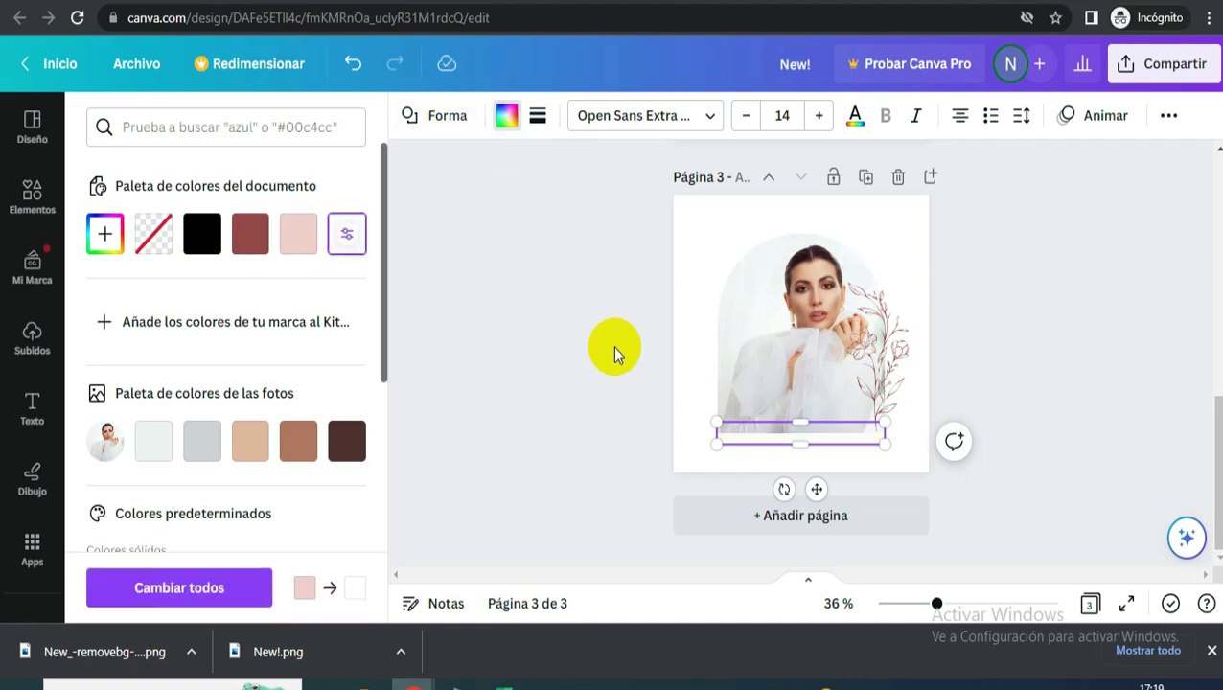
{"action": "left_click", "coordinate": [679, 443]}
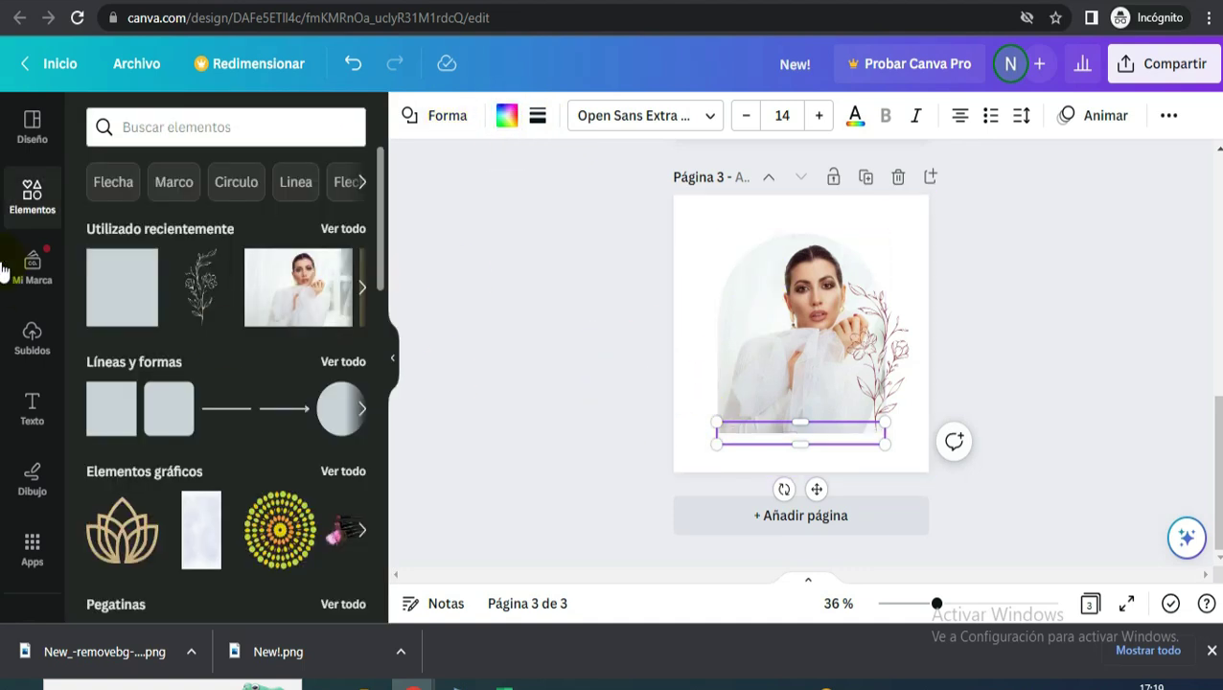
{"action": "left_click", "coordinate": [32, 422]}
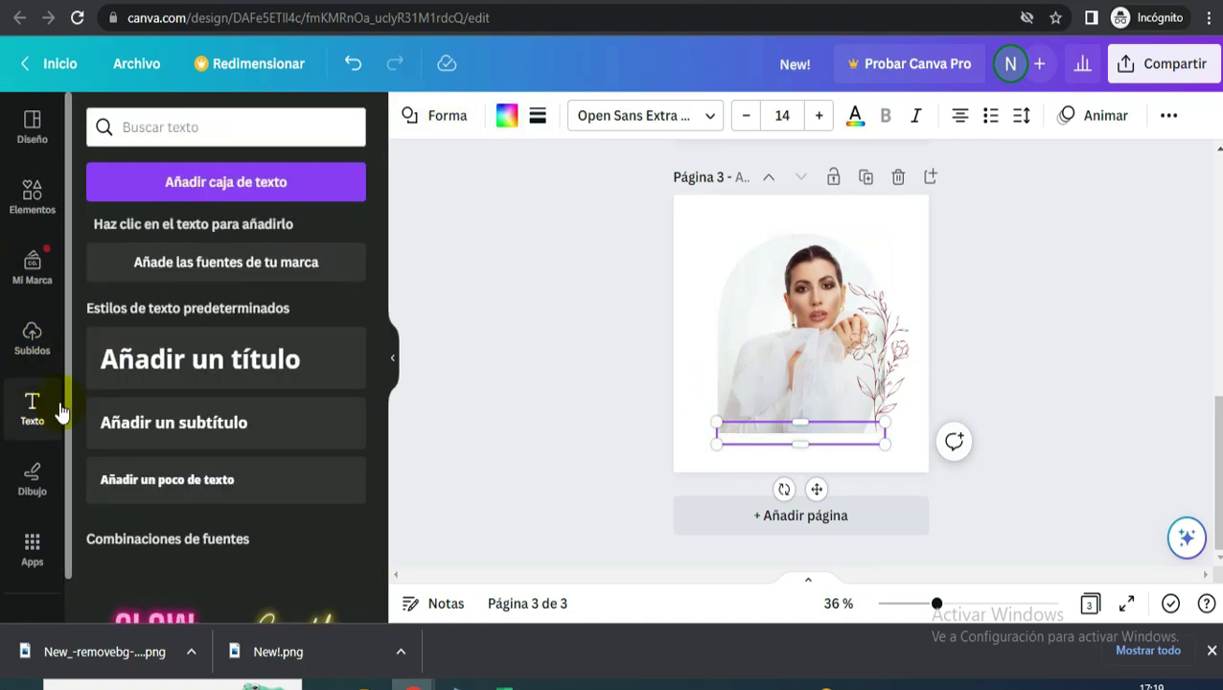
- Add a 'Jude Nail' subtitle, rotate it vertical and enlarge it along the photo's left side
{"action": "left_click", "coordinate": [206, 431]}
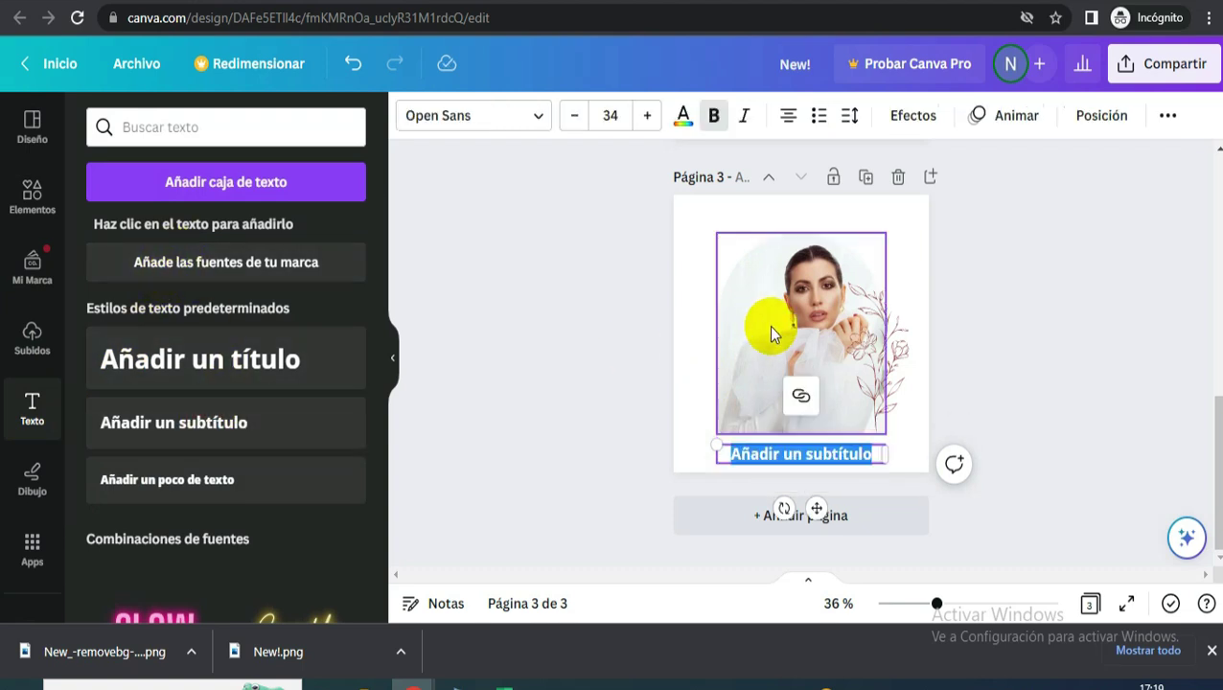
{"action": "type", "text": "Jude Na"}
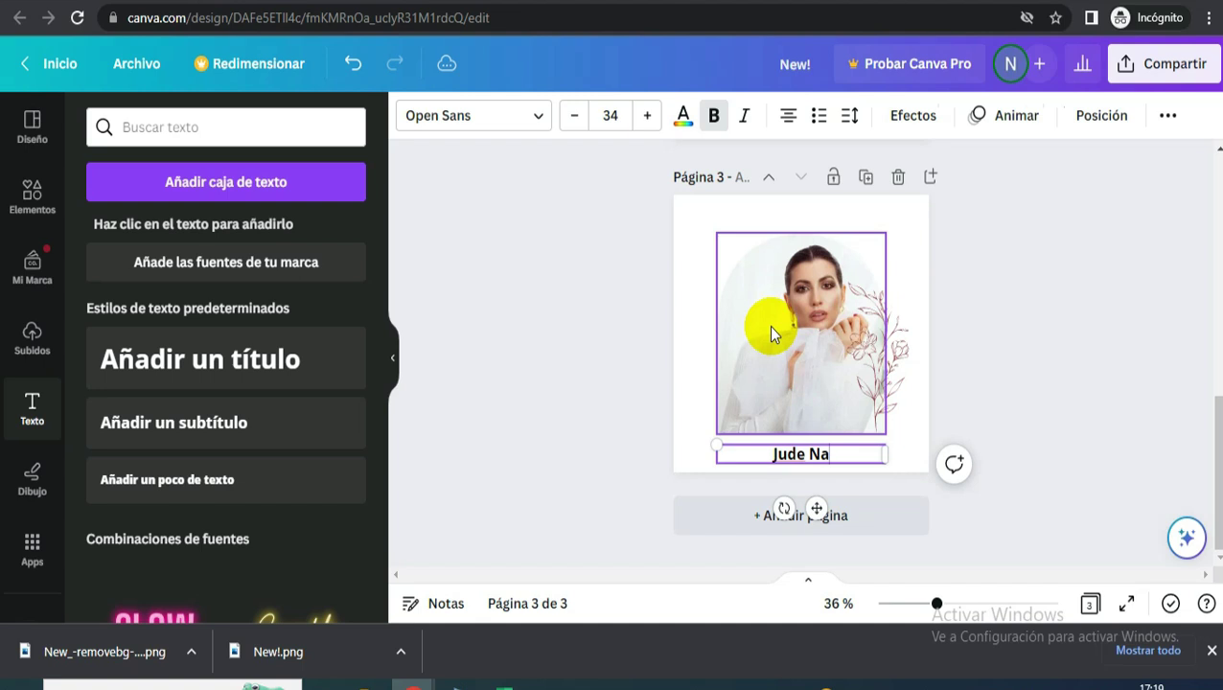
{"action": "type", "text": "ils"}
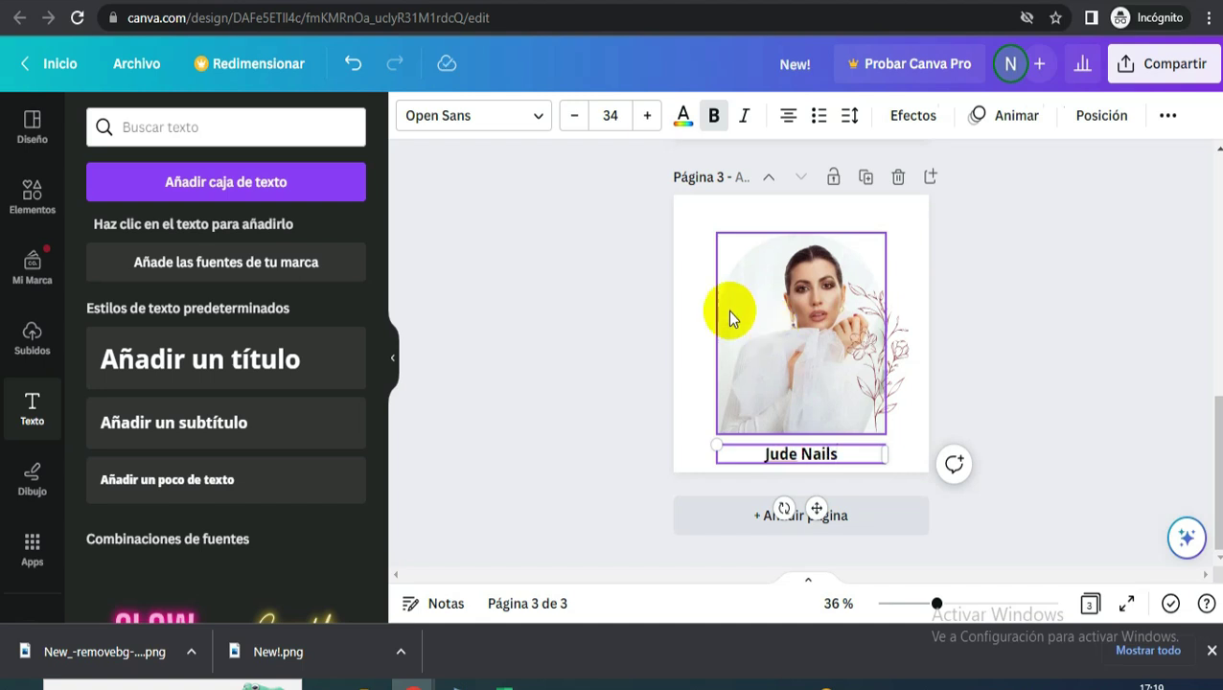
{"action": "key", "text": "BackSpace"}
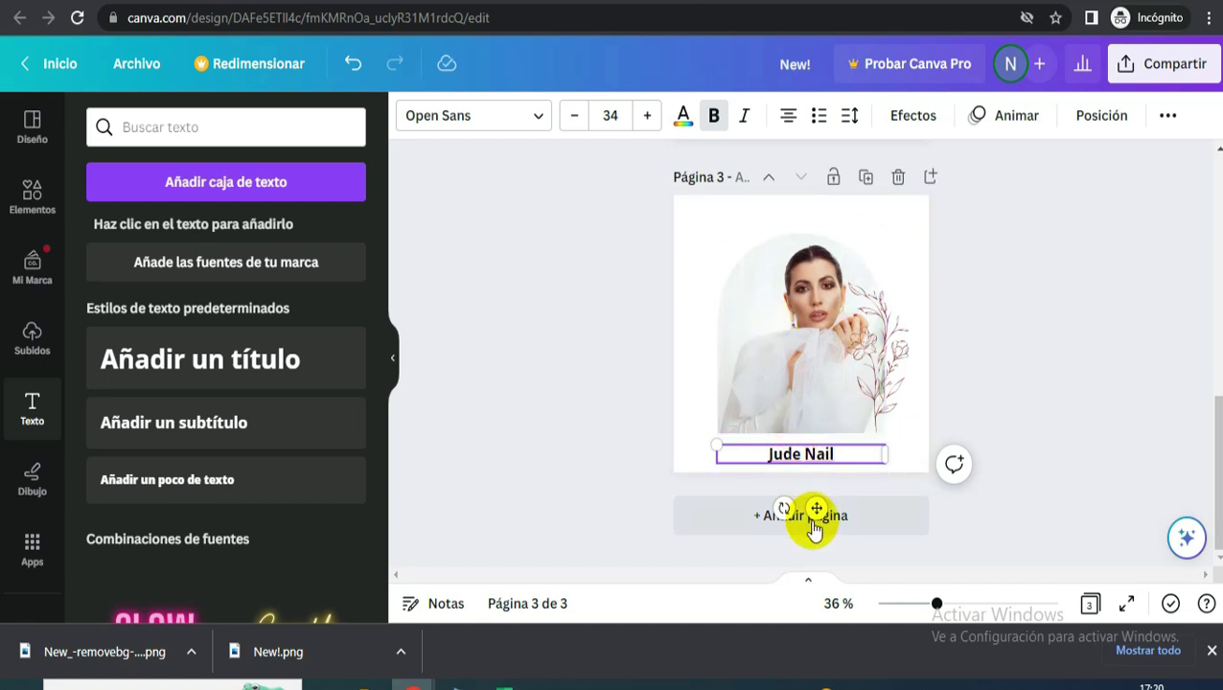
{"action": "left_click_drag", "start_coordinate": [784, 508], "coordinate": [844, 491]}
{"action": "left_click_drag", "start_coordinate": [850, 437], "coordinate": [759, 309]}
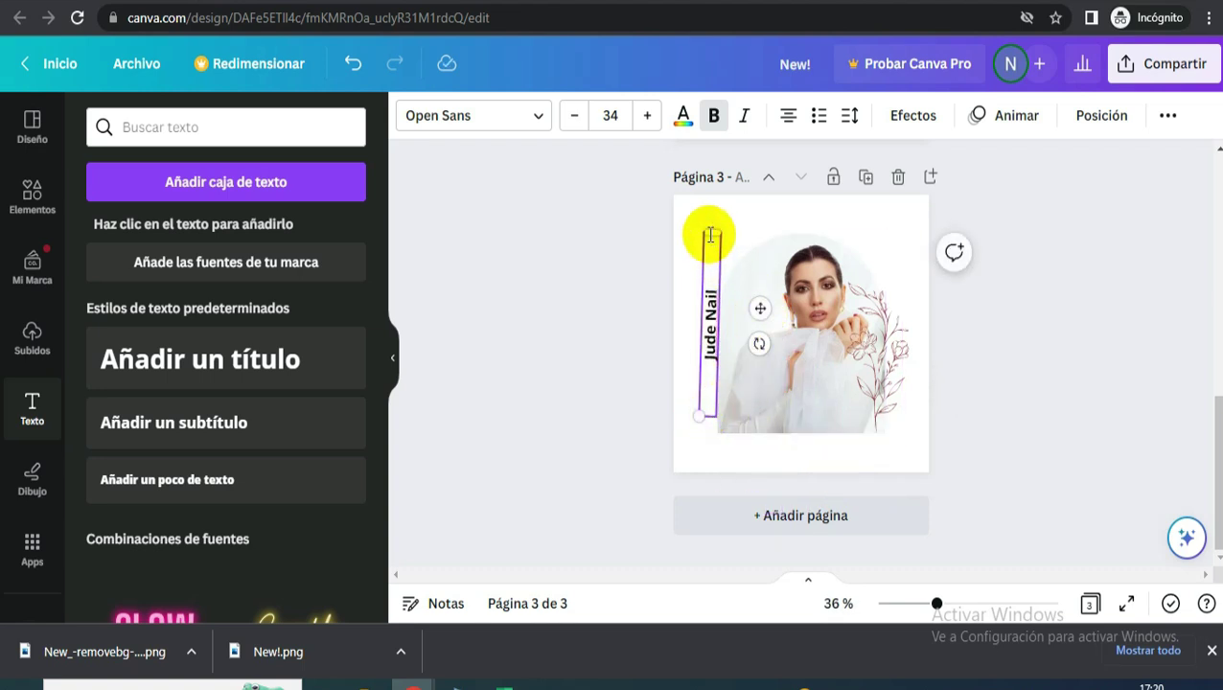
{"action": "left_click_drag", "start_coordinate": [709, 228], "coordinate": [710, 286]}
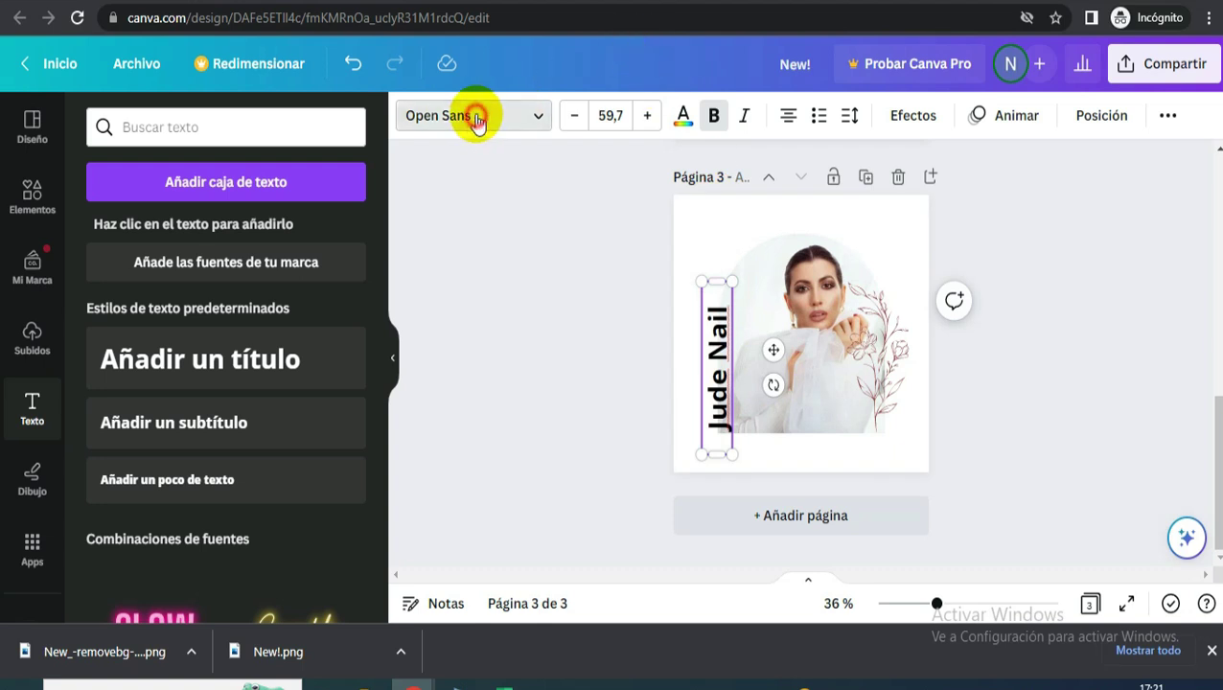
- Set the vertical 'Jude Nail' text to the Liana calligraphy font, enlarged to 82.3
{"action": "left_click", "coordinate": [478, 117]}
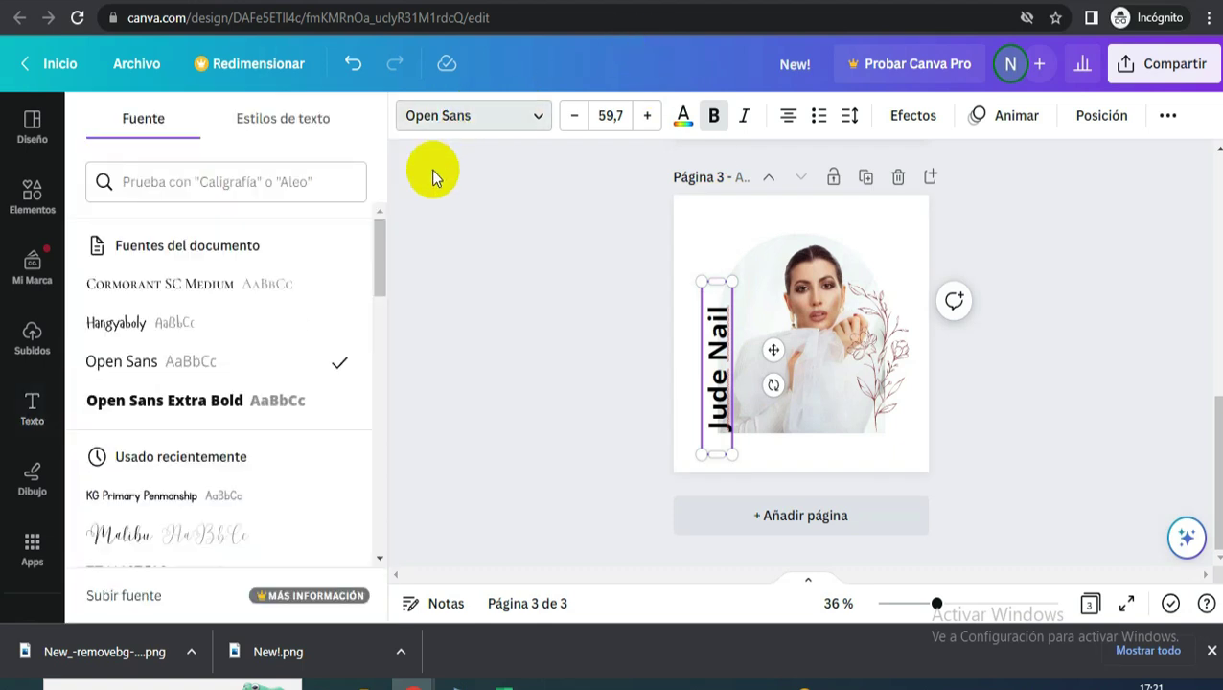
{"action": "scroll", "coordinate": [191, 407], "scroll_direction": "down", "scroll_amount": 3}
{"action": "scroll", "coordinate": [191, 417], "scroll_direction": "down", "scroll_amount": 5}
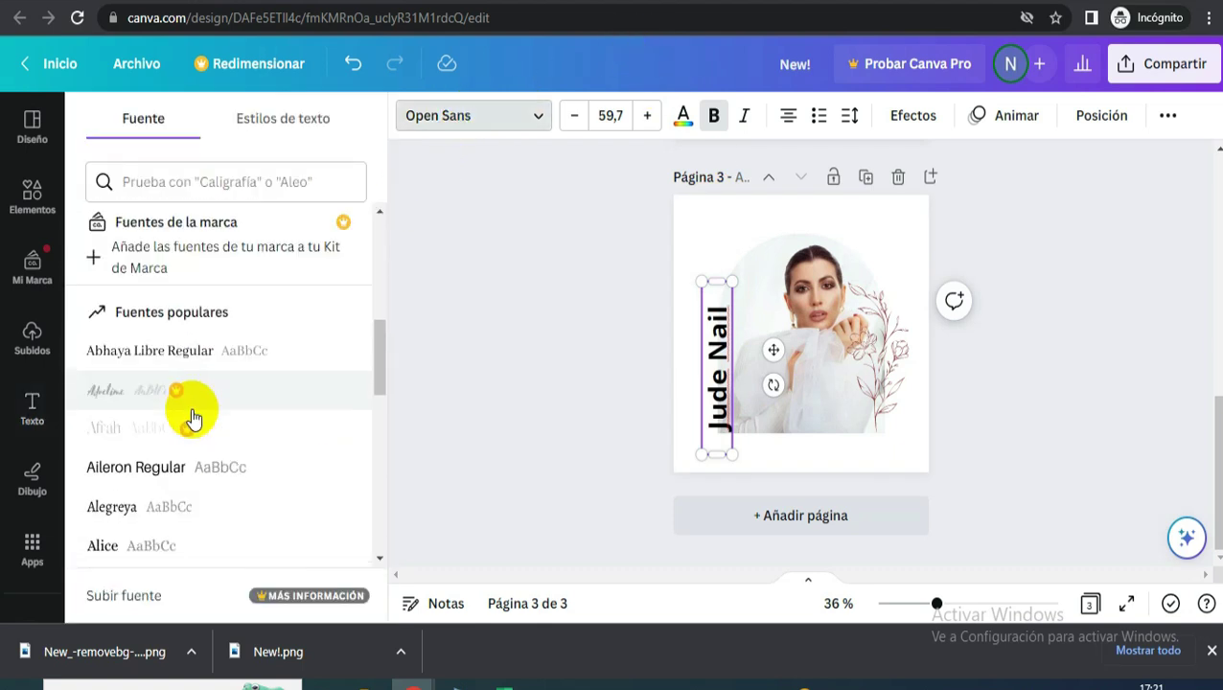
{"action": "scroll", "coordinate": [216, 428], "scroll_direction": "down", "scroll_amount": 15}
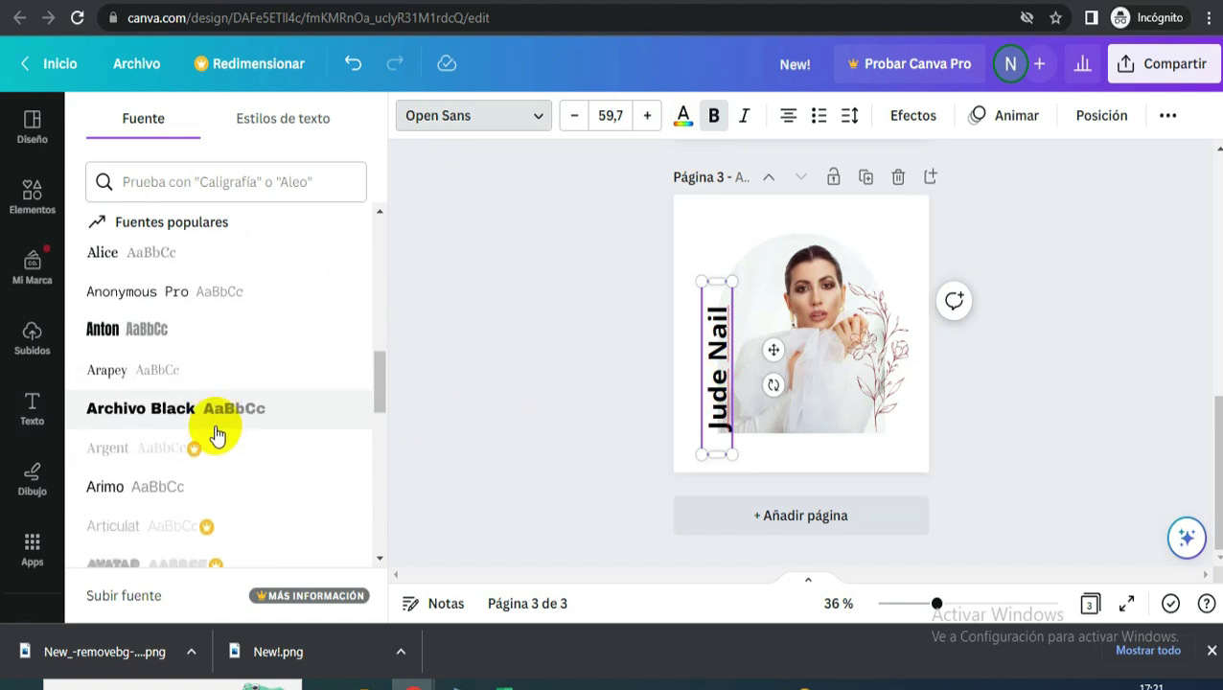
{"action": "left_click", "coordinate": [243, 170]}
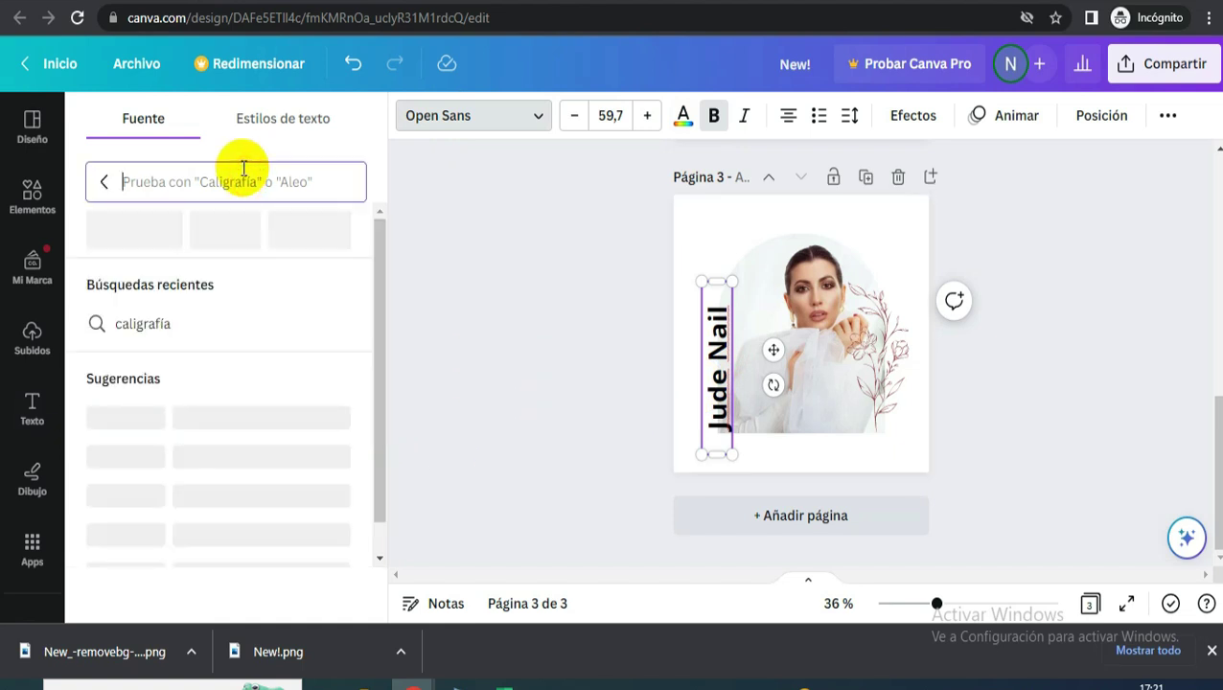
{"action": "type", "text": "caligrafía"}
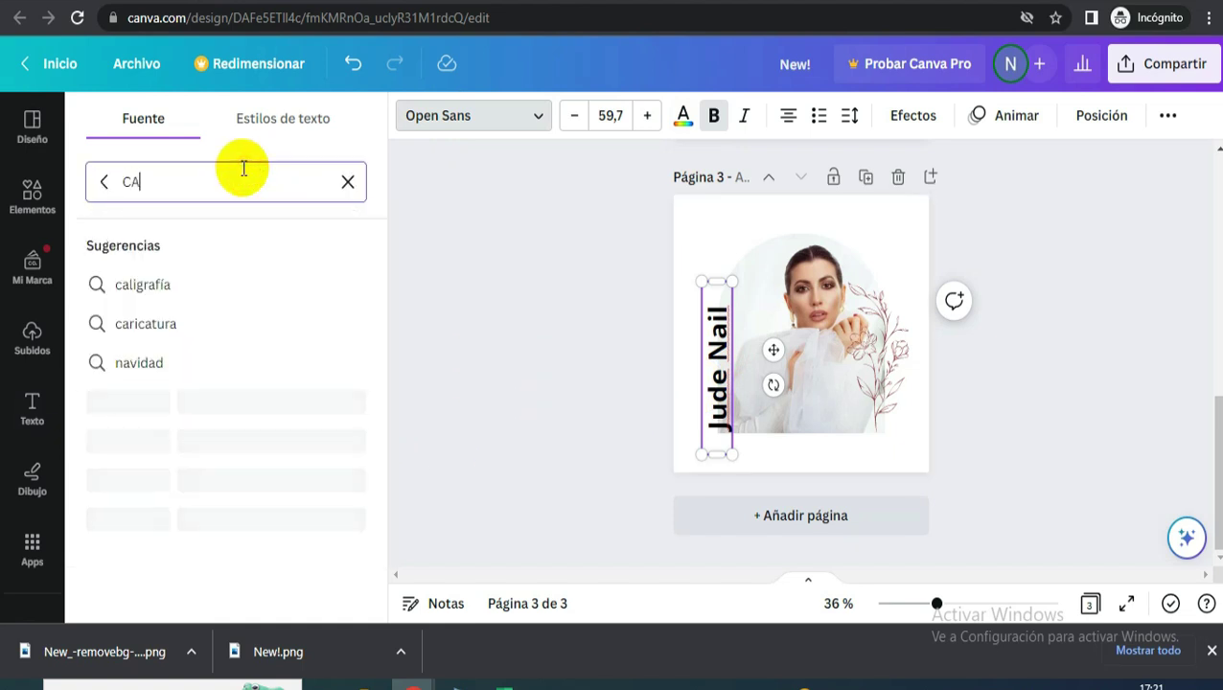
{"action": "left_click", "coordinate": [306, 460]}
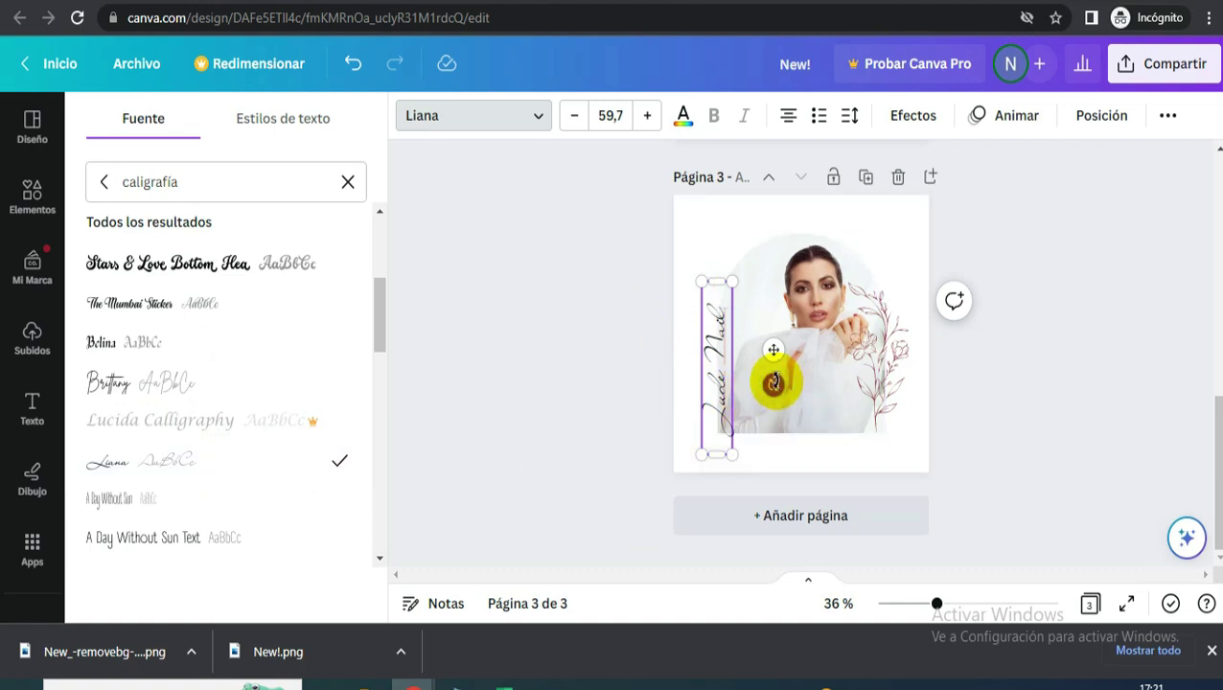
{"action": "left_click_drag", "start_coordinate": [774, 351], "coordinate": [775, 348]}
{"action": "left_click_drag", "start_coordinate": [715, 442], "coordinate": [720, 378]}
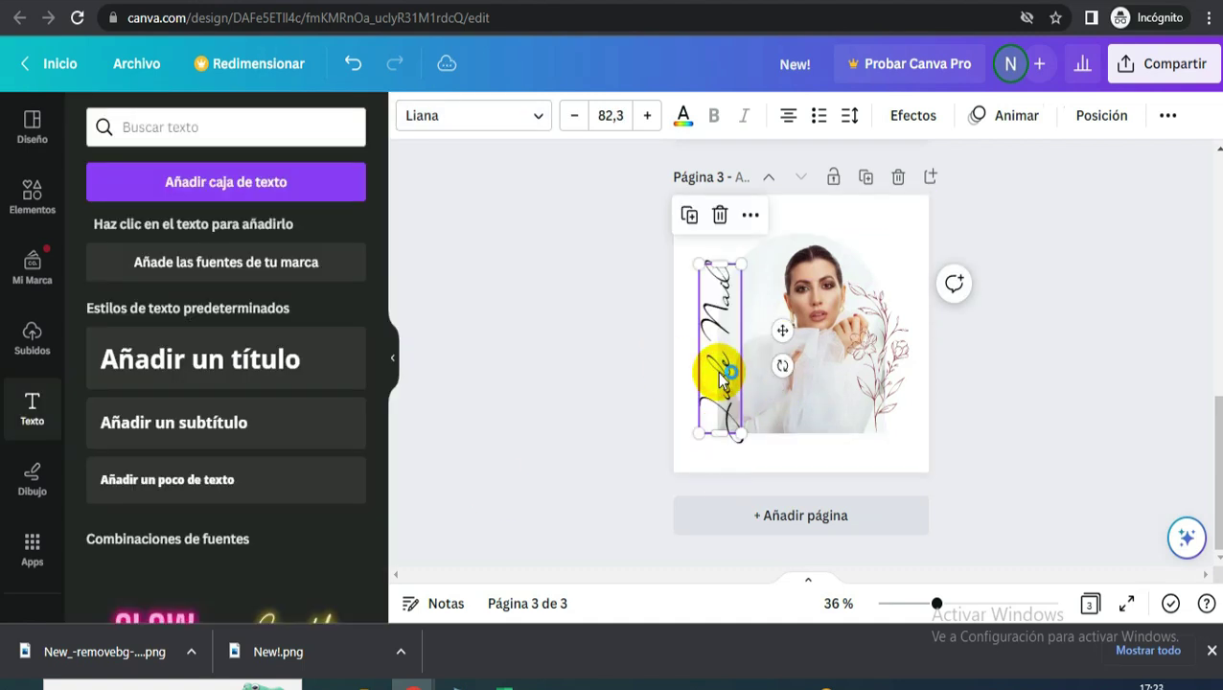
{"action": "left_click", "coordinate": [903, 218]}
{"action": "left_click", "coordinate": [1179, 63]}
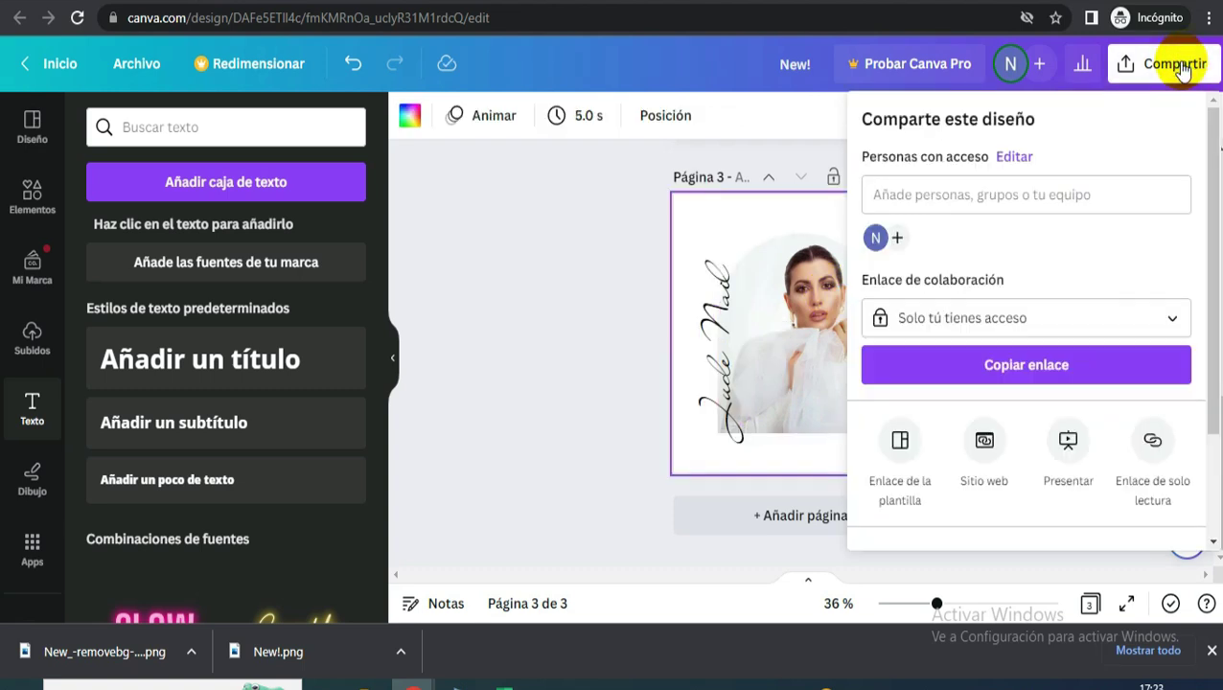
{"action": "scroll", "coordinate": [987, 340], "scroll_direction": "down", "scroll_amount": 2}
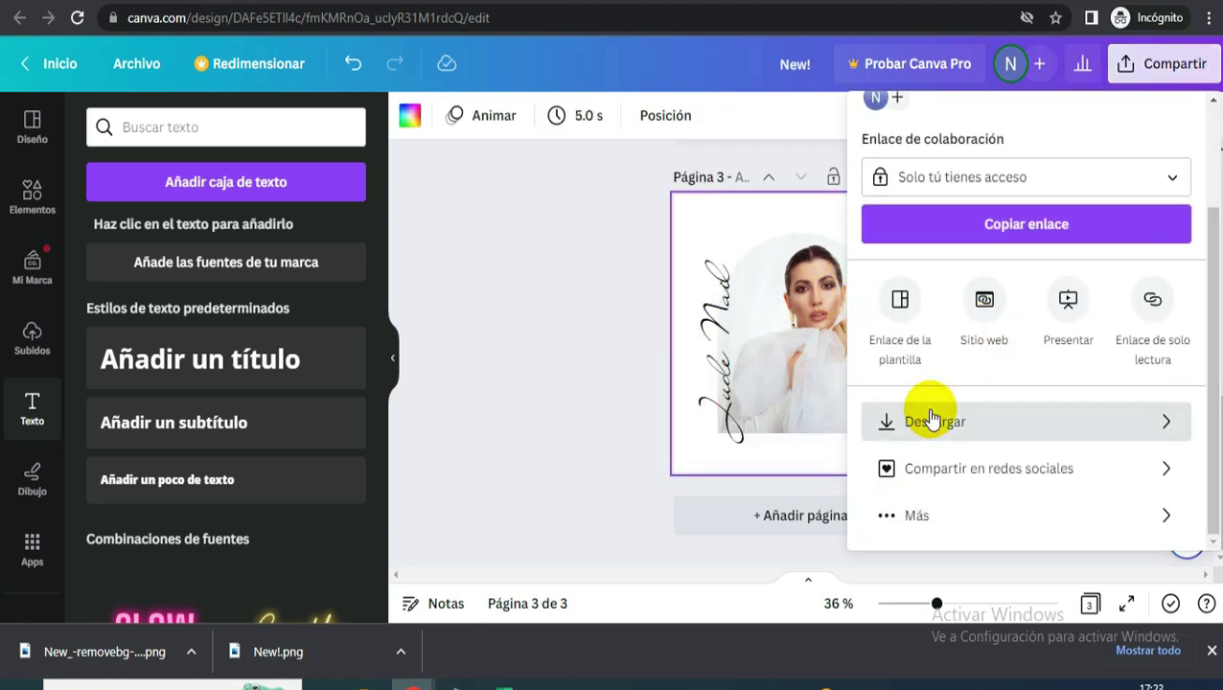
{"action": "left_click", "coordinate": [931, 417]}
{"action": "left_click", "coordinate": [937, 425]}
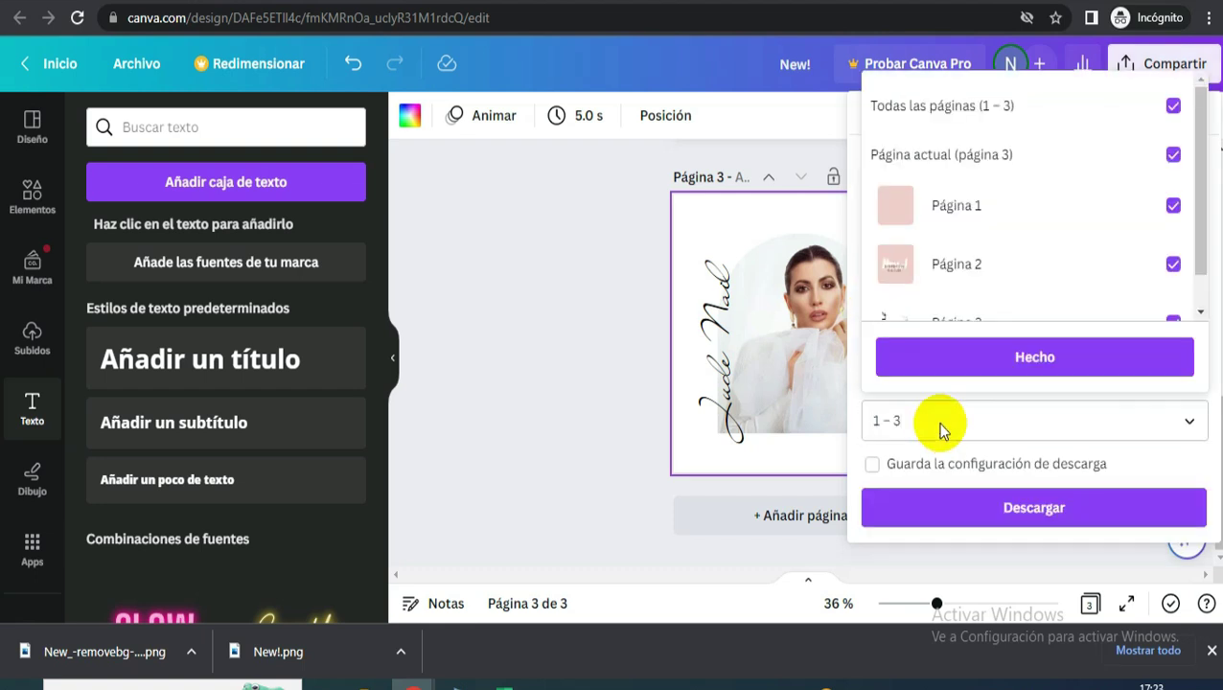
{"action": "left_click", "coordinate": [949, 109]}
{"action": "left_click", "coordinate": [949, 108]}
{"action": "scroll", "coordinate": [997, 144], "scroll_direction": "down", "scroll_amount": 2}
{"action": "left_click", "coordinate": [984, 114]}
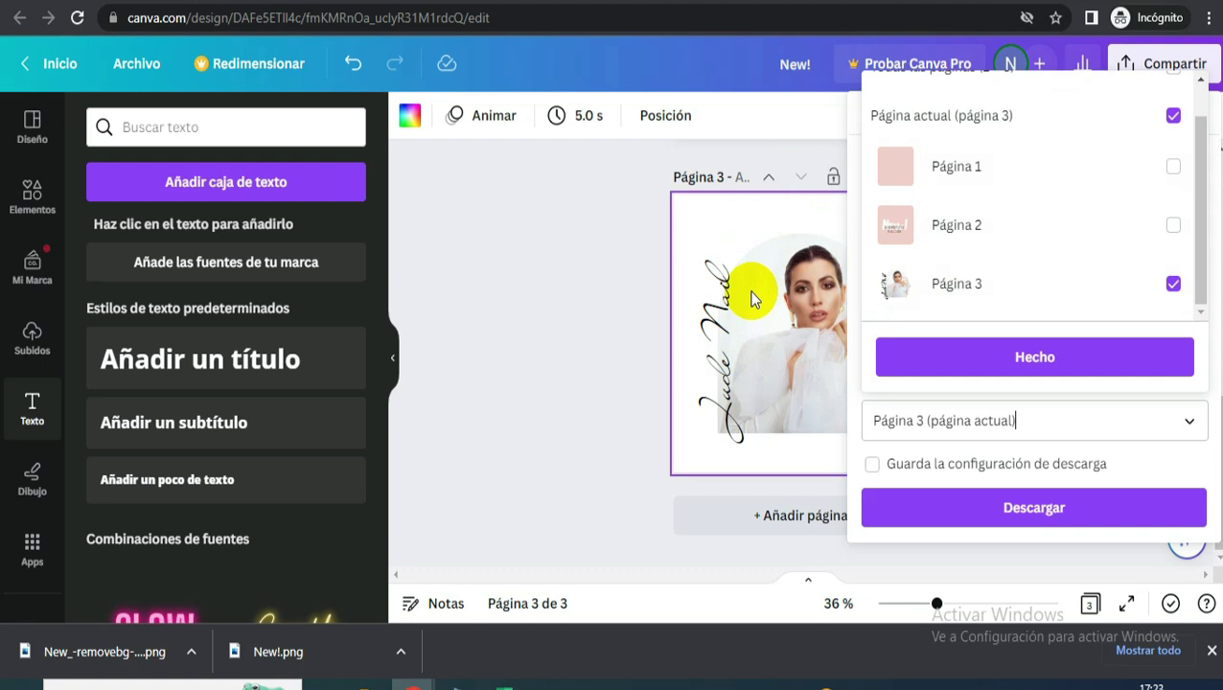
{"action": "left_click", "coordinate": [1100, 358]}
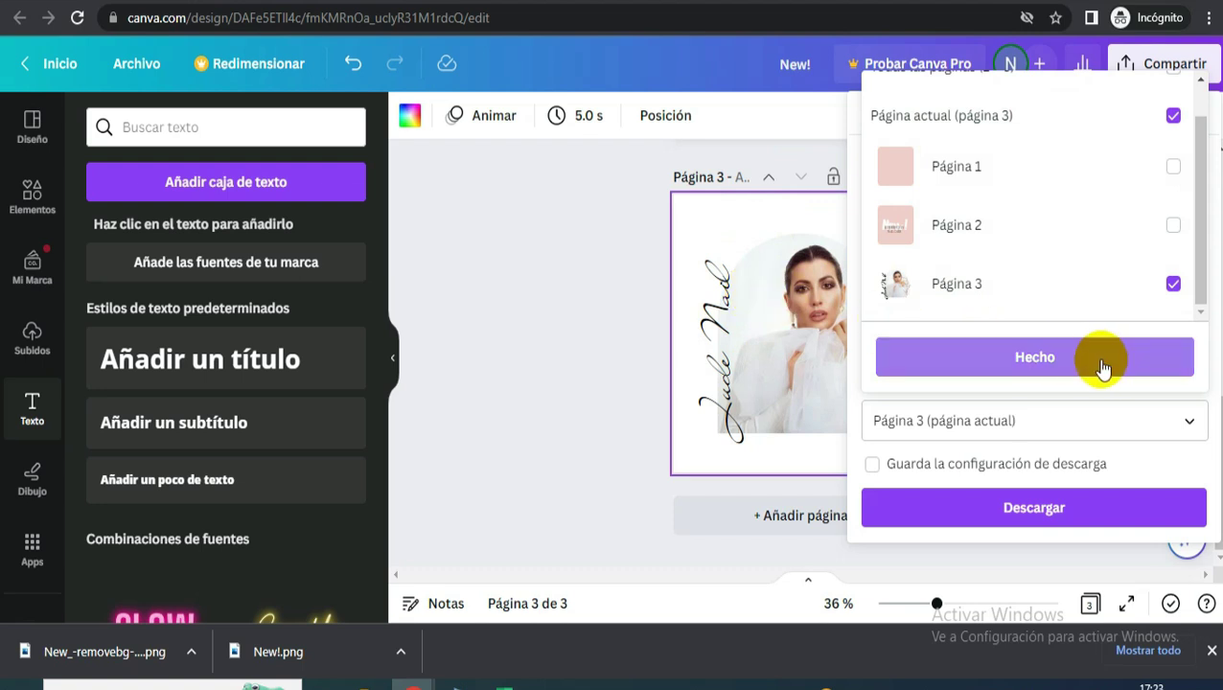
{"action": "left_click", "coordinate": [1124, 530]}
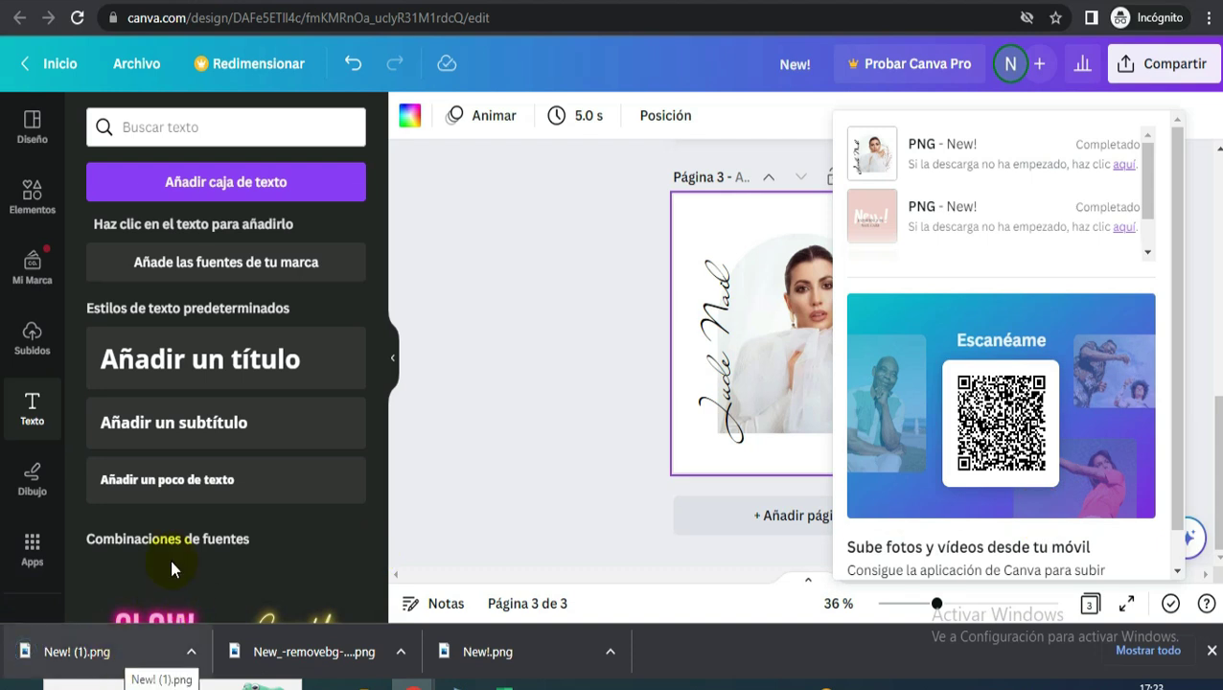
- In remove.bg, choose New! (1).png from the Downloads folder for upload
{"action": "left_click", "coordinate": [881, 3]}
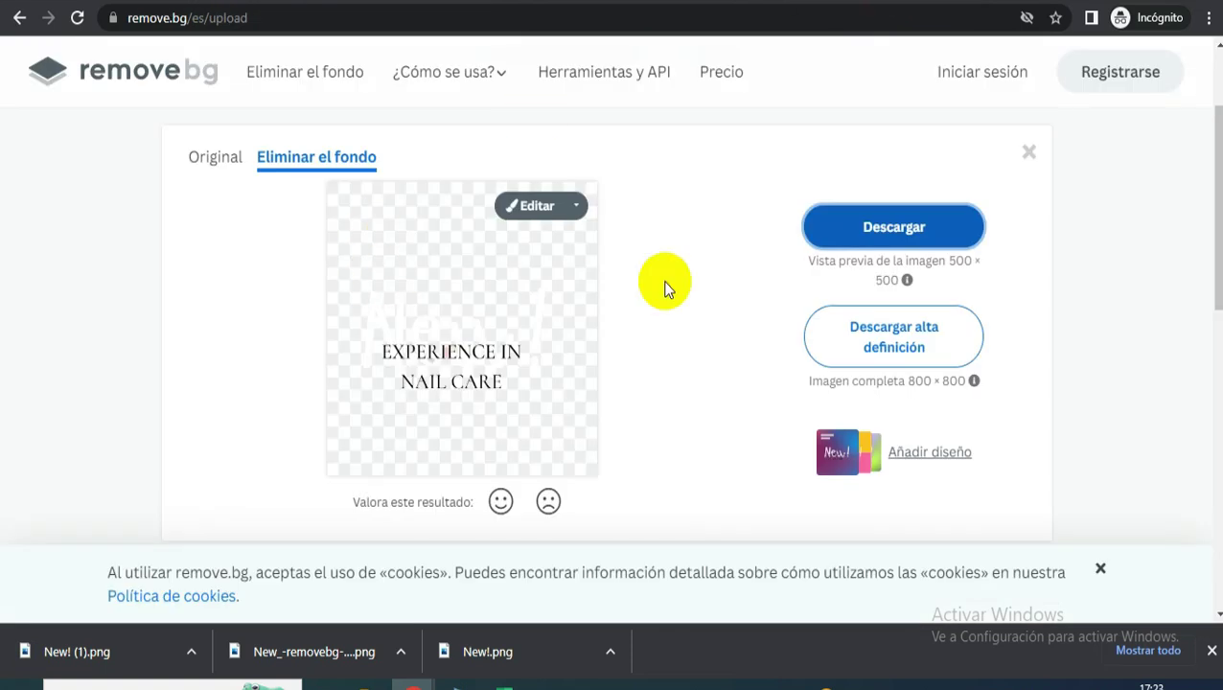
{"action": "scroll", "coordinate": [668, 287], "scroll_direction": "up", "scroll_amount": 2}
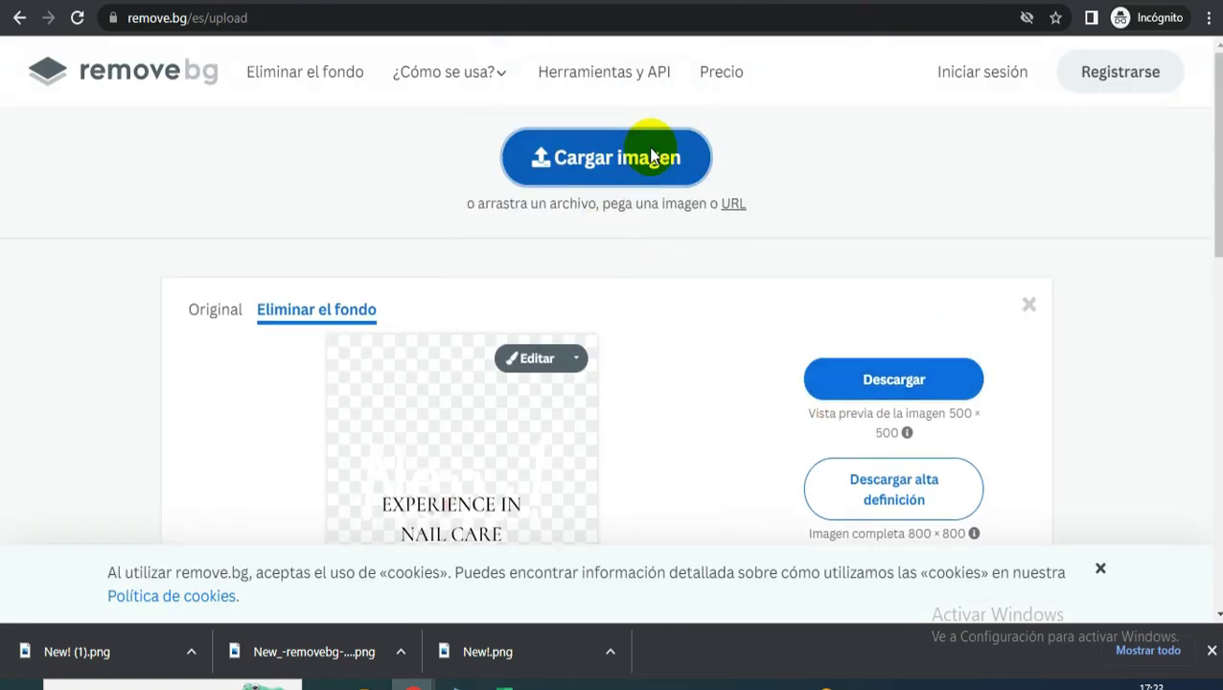
{"action": "left_click", "coordinate": [655, 156]}
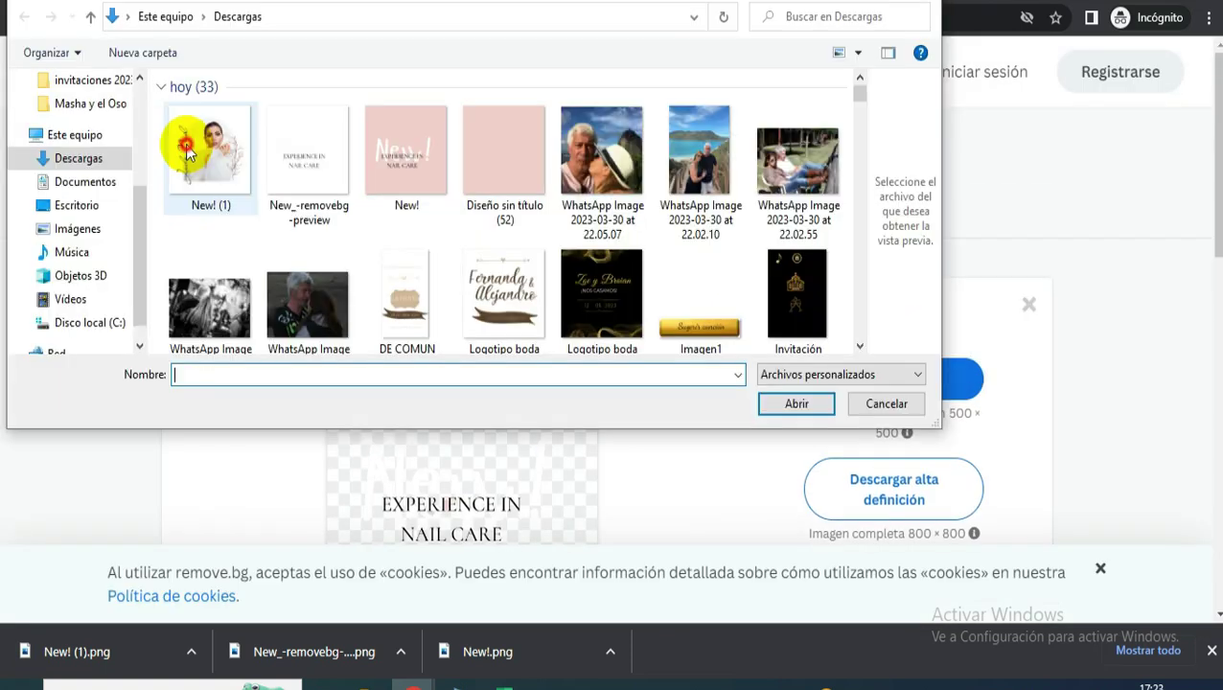
{"action": "left_click", "coordinate": [192, 144]}
{"action": "left_click", "coordinate": [781, 411]}
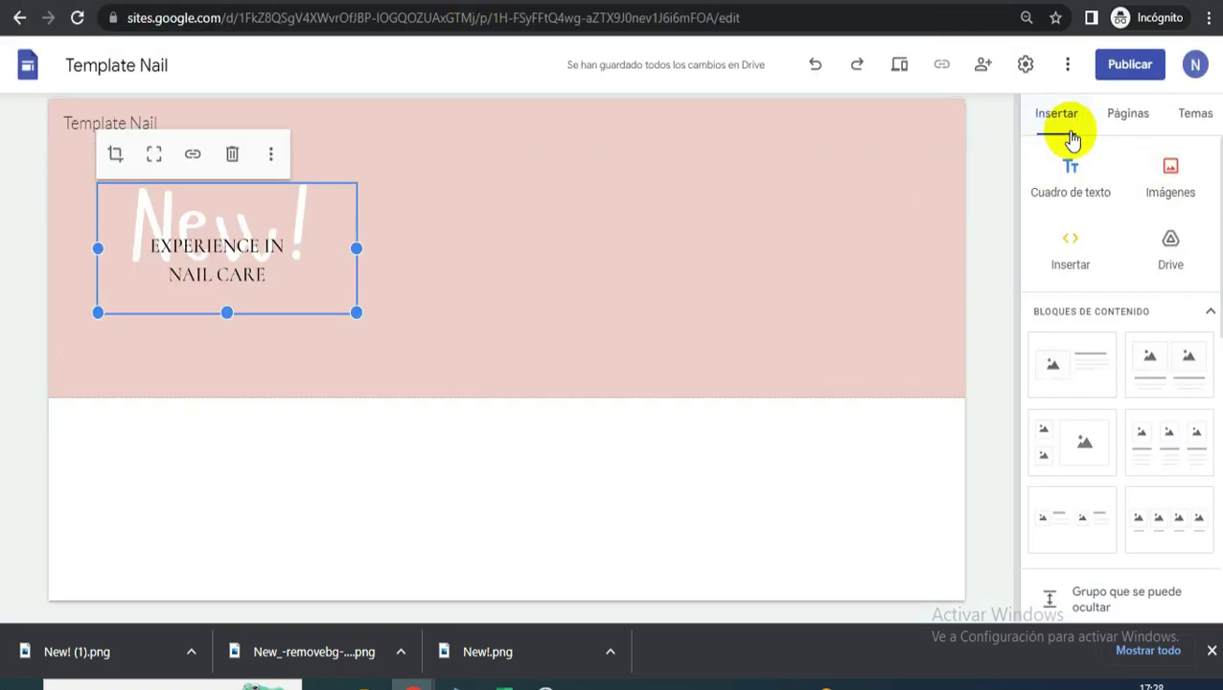
- Upload the Diseño sin título (51) portrait image and drag it to the header's right side
{"action": "left_click", "coordinate": [1179, 180]}
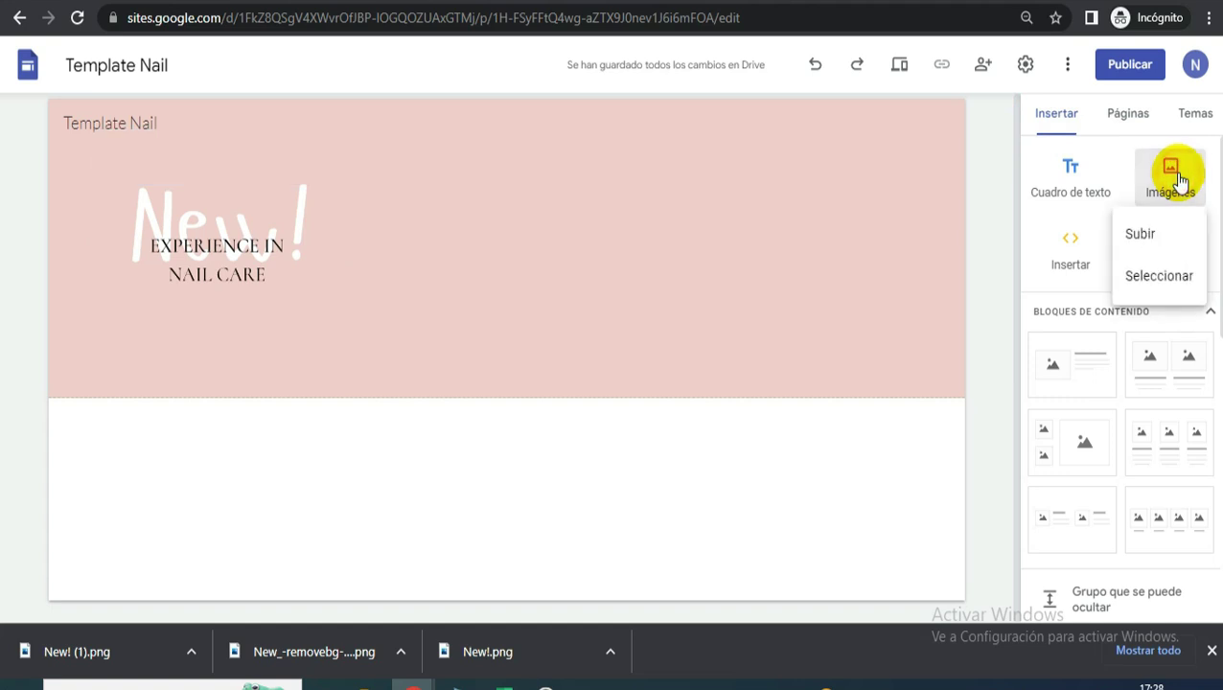
{"action": "left_click", "coordinate": [1161, 234]}
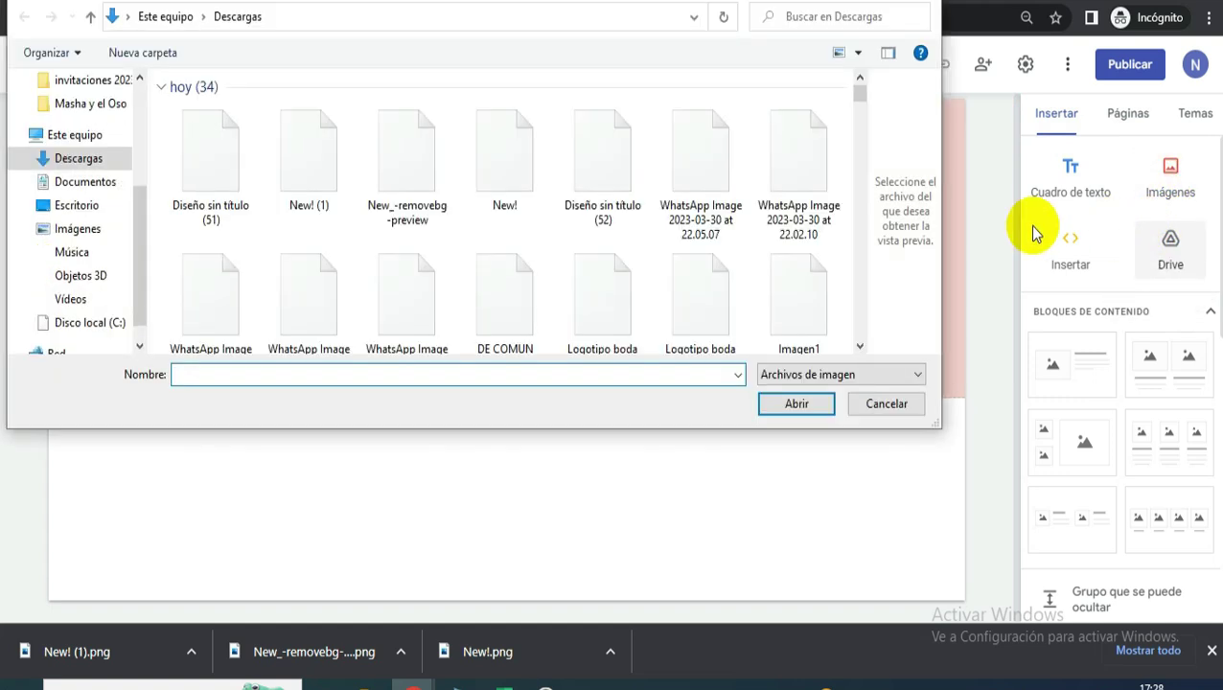
{"action": "left_click", "coordinate": [215, 144]}
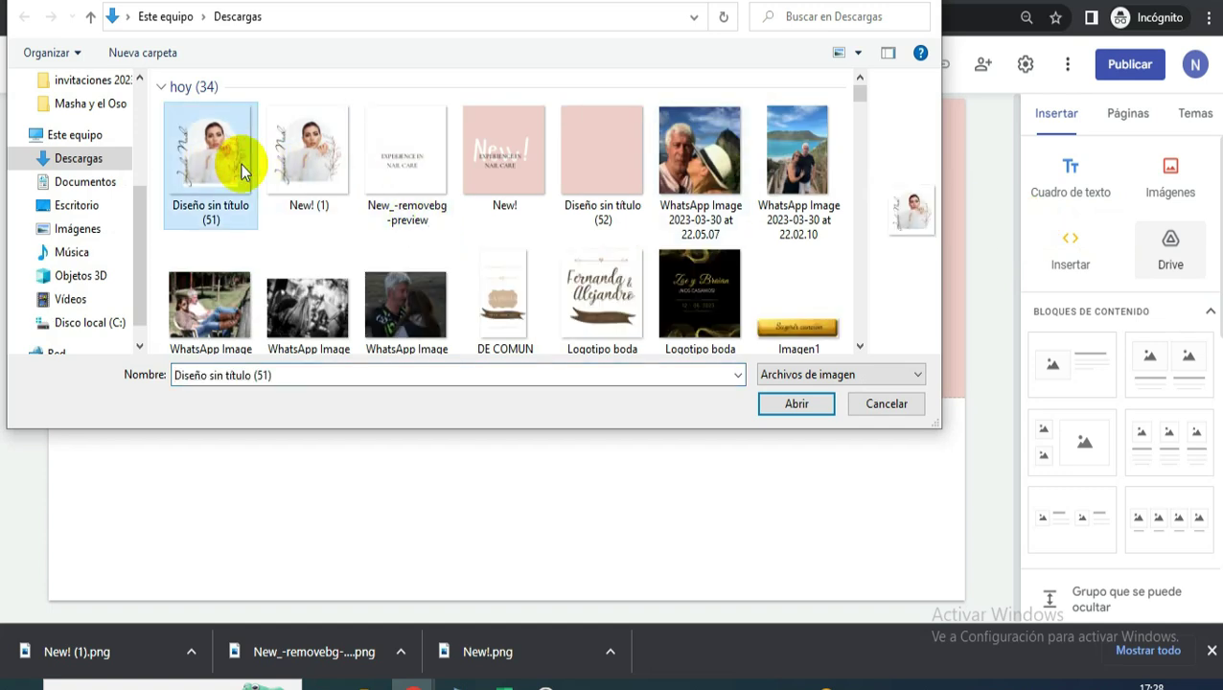
{"action": "left_click", "coordinate": [801, 403]}
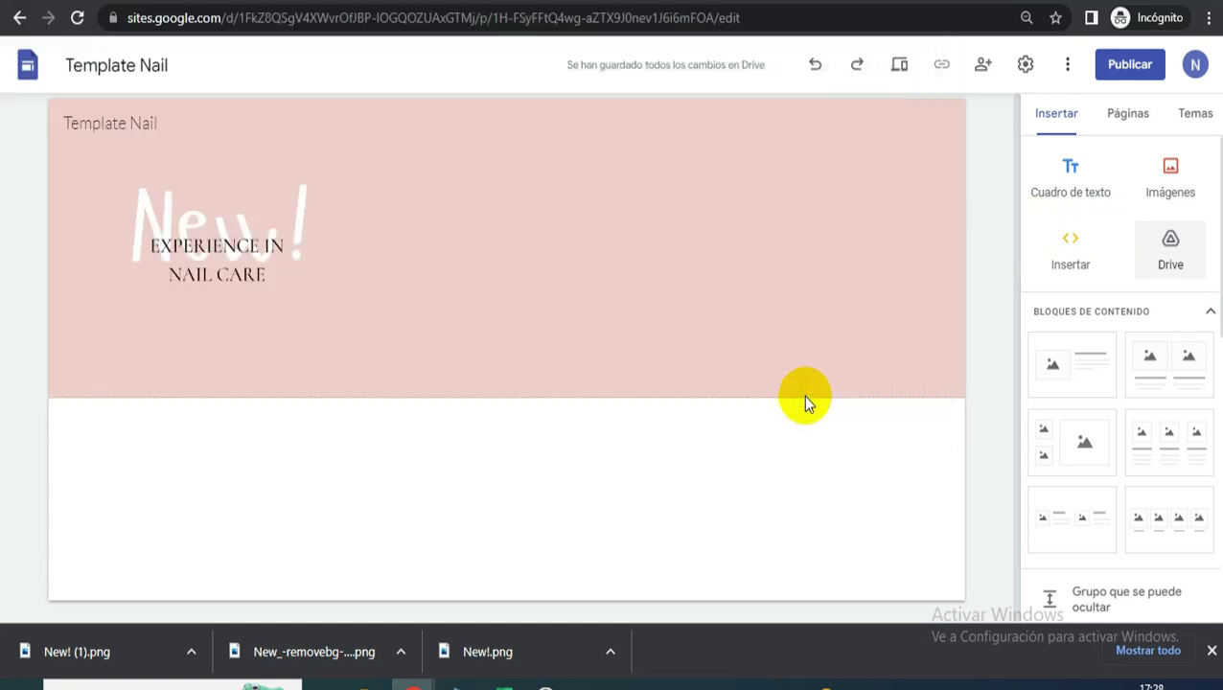
{"action": "scroll", "coordinate": [515, 377], "scroll_direction": "up", "scroll_amount": 3}
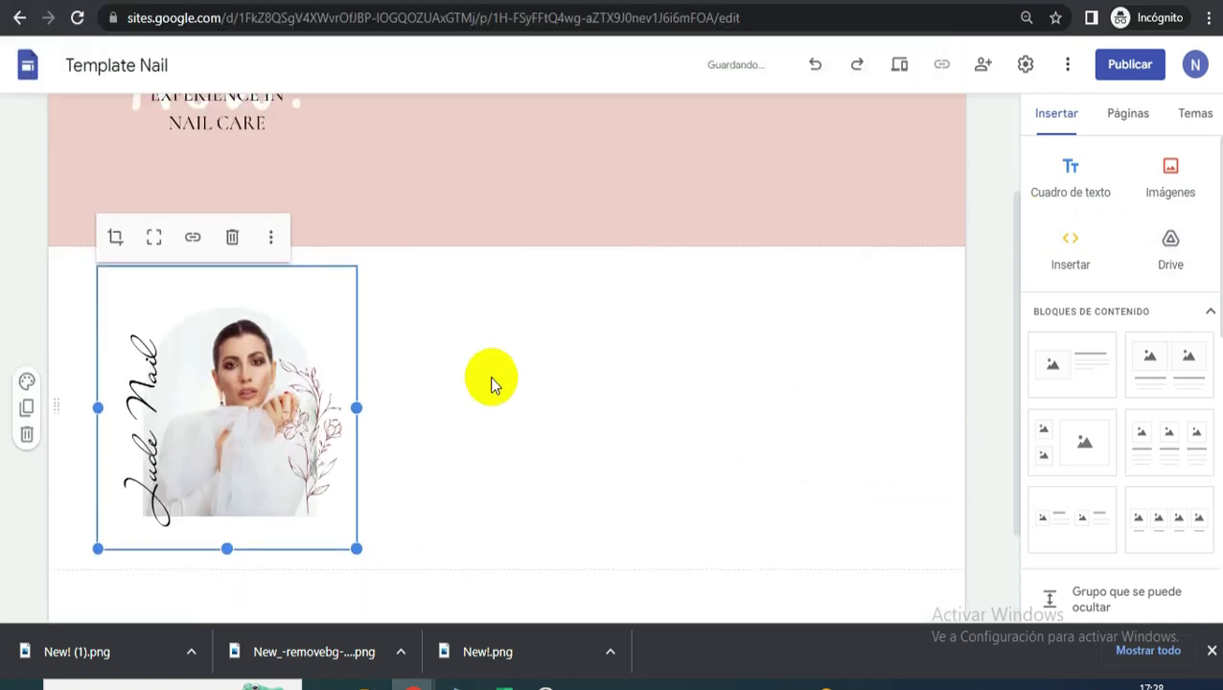
{"action": "left_click_drag", "start_coordinate": [284, 484], "coordinate": [741, 236]}
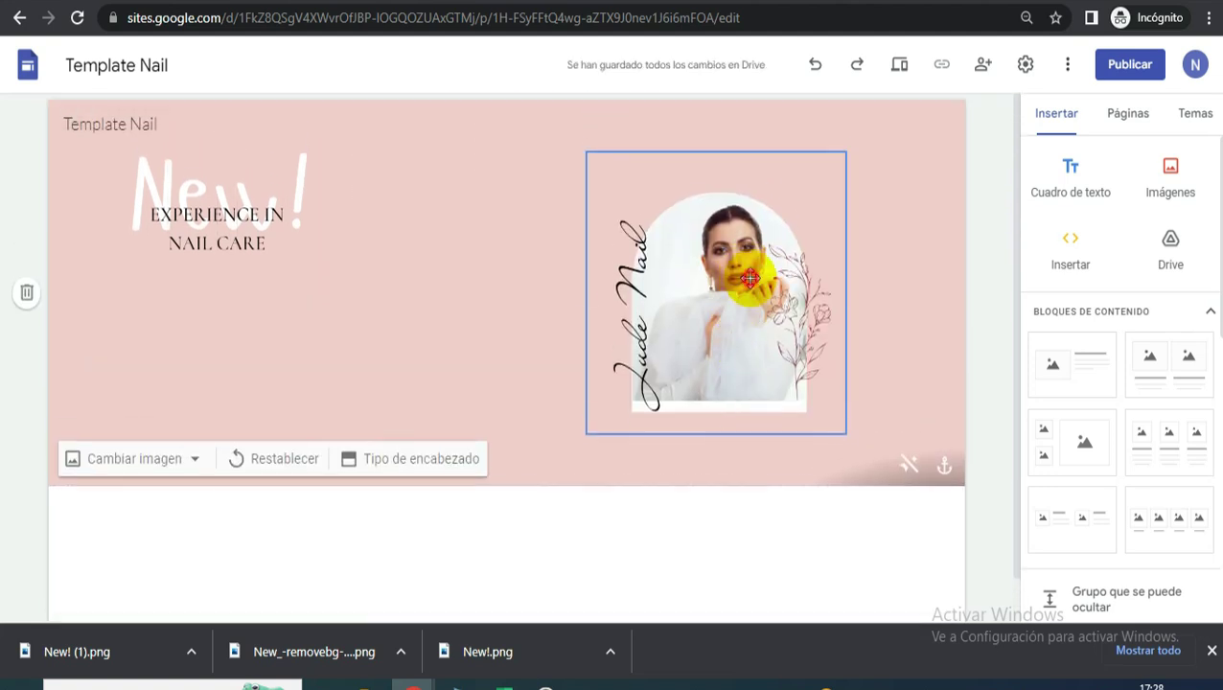
- Enlarge the Jude Nail portrait and crop in its edges
{"action": "left_click", "coordinate": [611, 432]}
{"action": "left_click_drag", "start_coordinate": [587, 433], "coordinate": [614, 433]}
{"action": "double_click", "coordinate": [757, 290]}
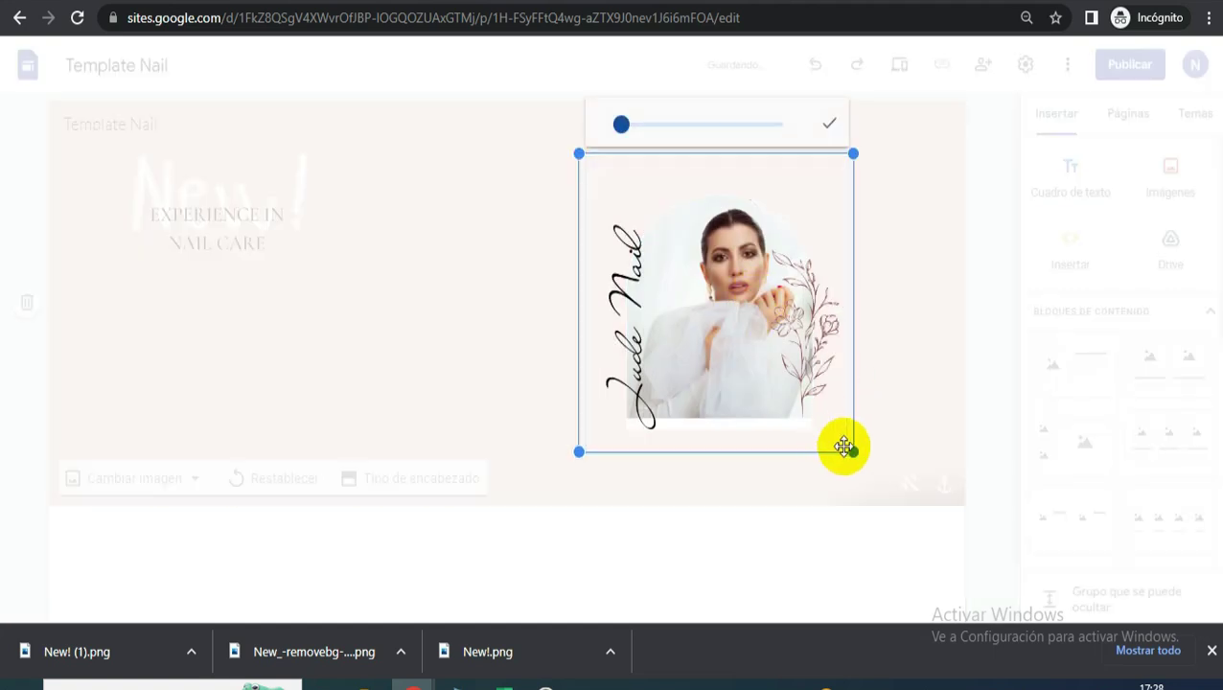
{"action": "mouse_move", "coordinate": [848, 452]}
{"action": "left_mouse_down"}
{"action": "mouse_move", "coordinate": [869, 473]}
{"action": "mouse_move", "coordinate": [830, 452]}
{"action": "left_mouse_up"}
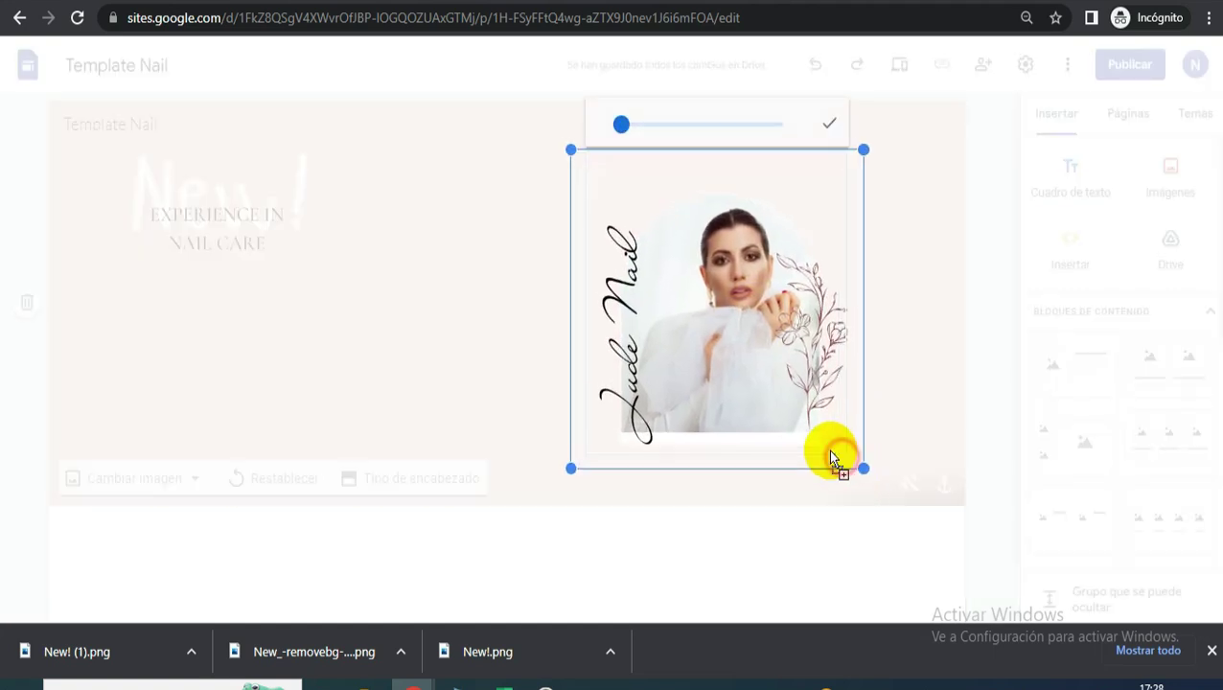
{"action": "left_click", "coordinate": [882, 134]}
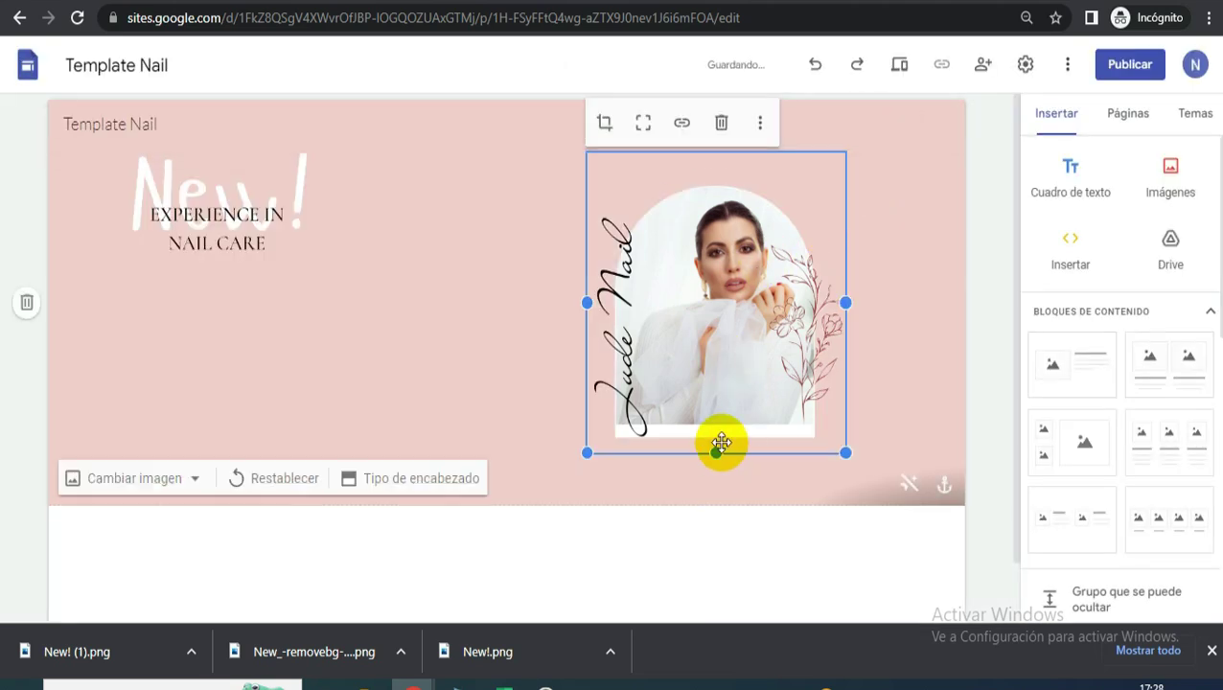
- Stretch the portrait taller to deepen the header, then trim its crop slightly
{"action": "mouse_move", "coordinate": [714, 454]}
{"action": "left_mouse_down"}
{"action": "mouse_move", "coordinate": [718, 495]}
{"action": "mouse_move", "coordinate": [715, 477]}
{"action": "left_mouse_up"}
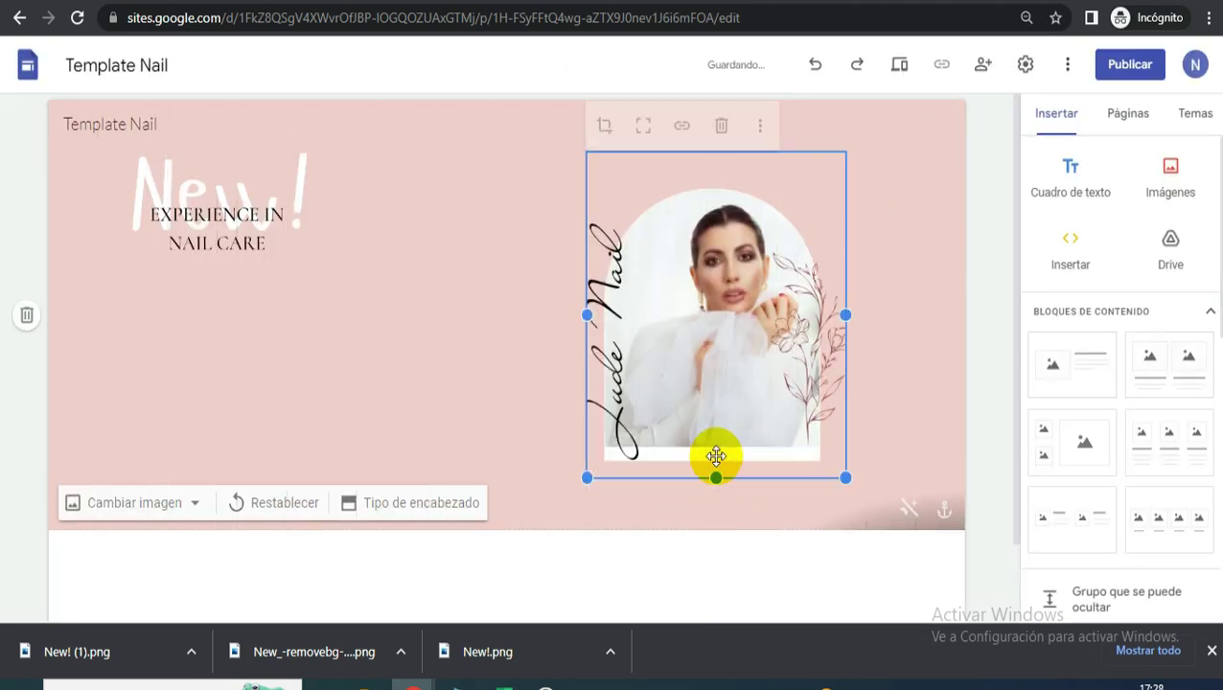
{"action": "double_click", "coordinate": [707, 234]}
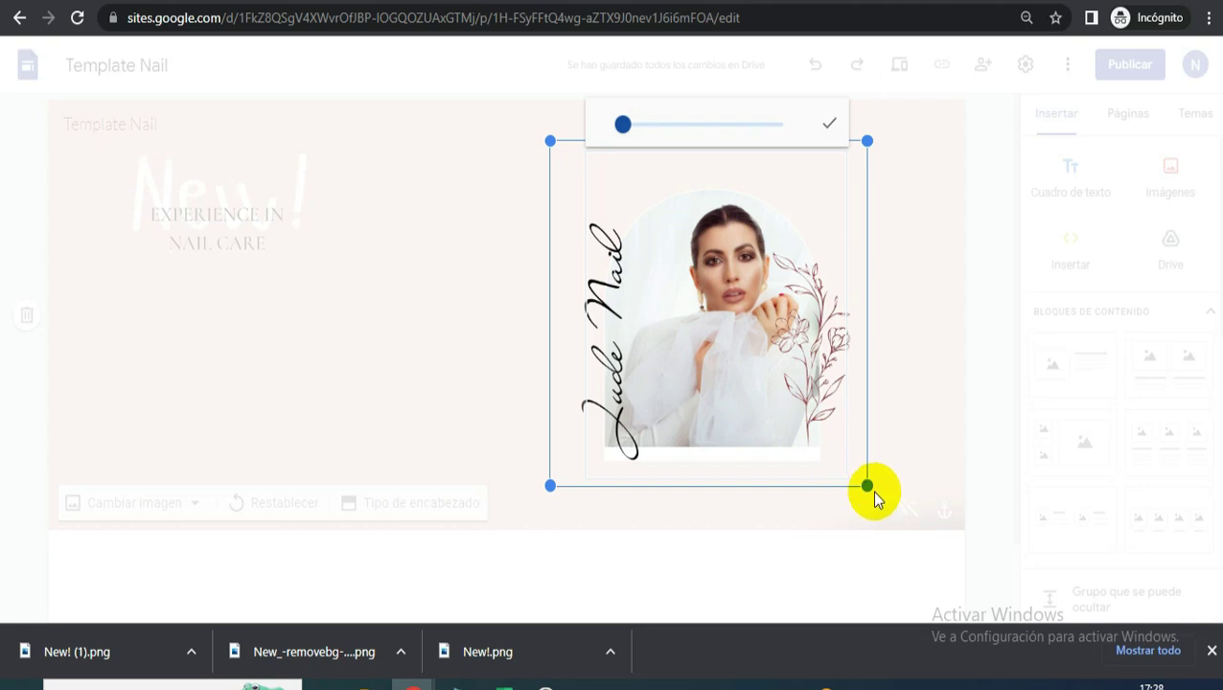
{"action": "left_click_drag", "start_coordinate": [866, 486], "coordinate": [857, 475]}
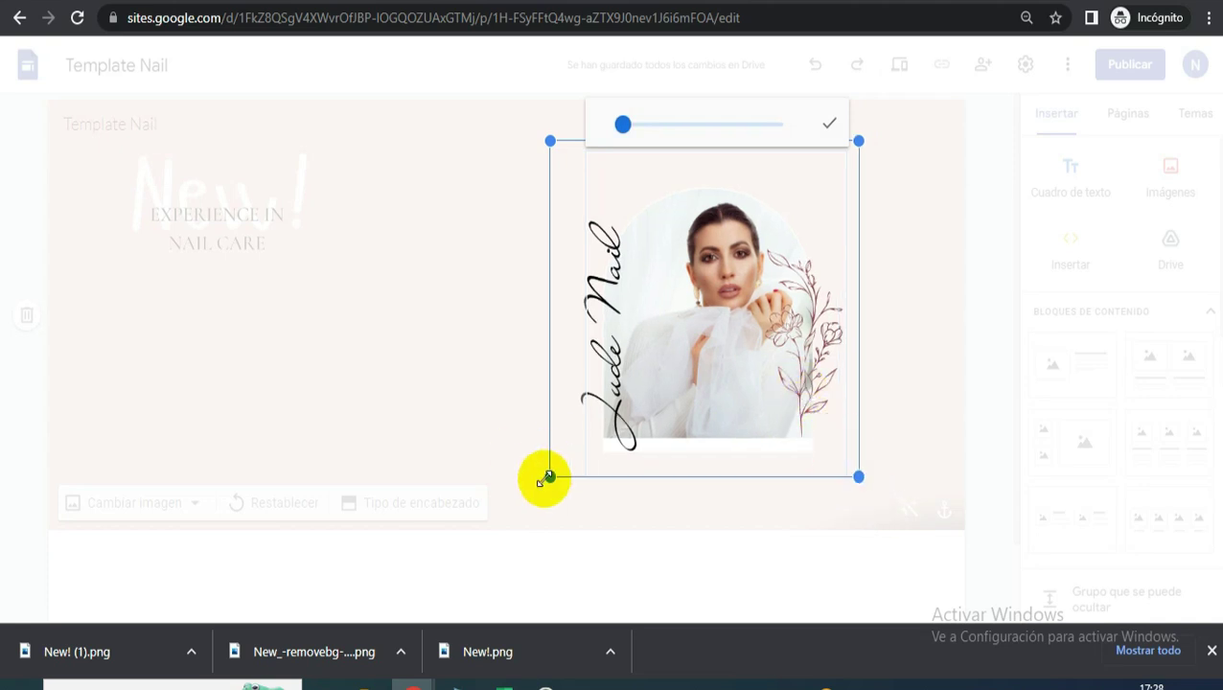
{"action": "left_click", "coordinate": [791, 164]}
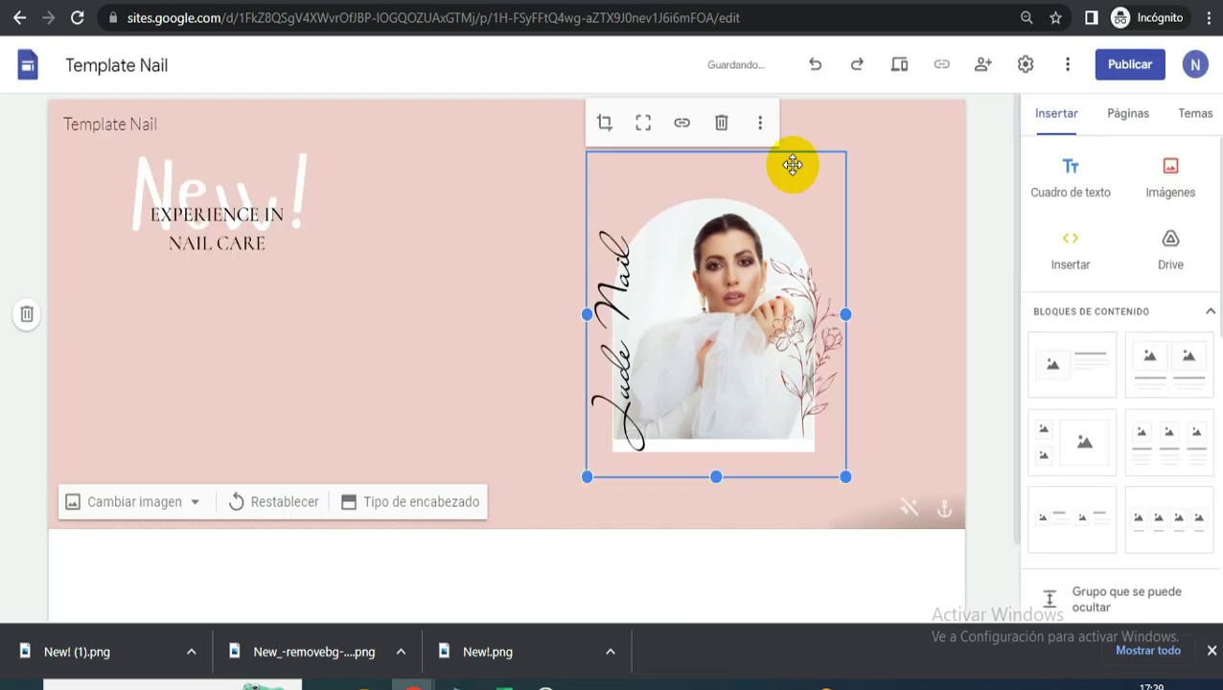
{"action": "left_click", "coordinate": [701, 6]}
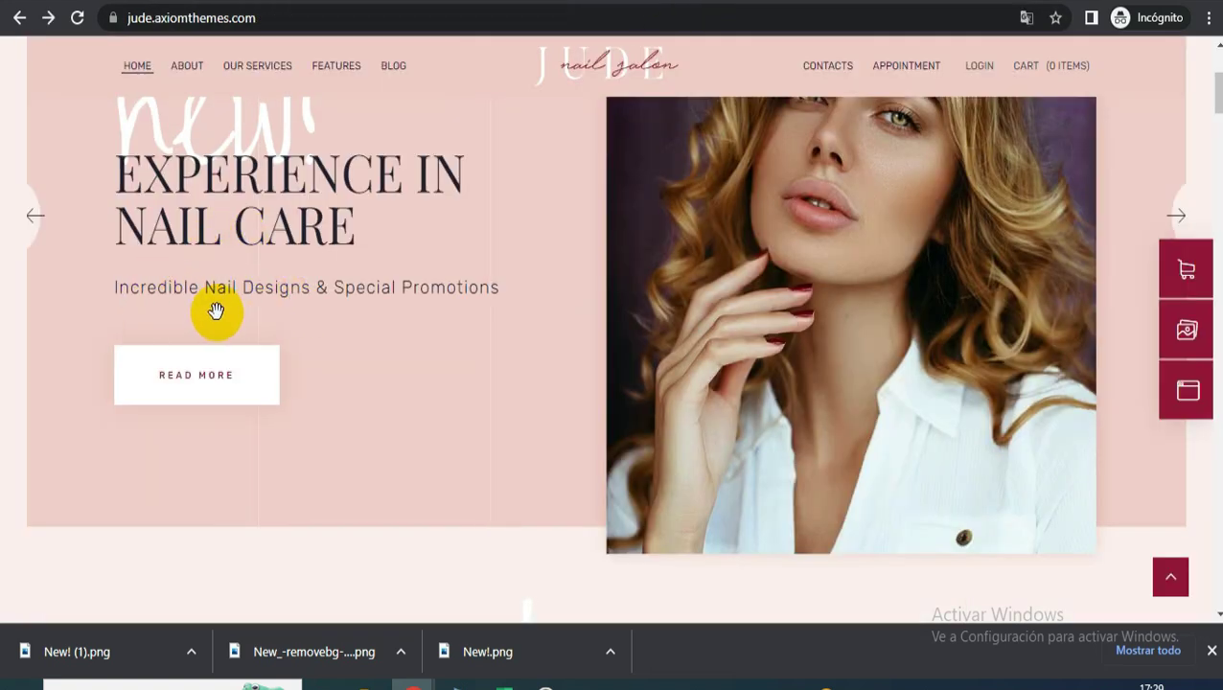
- Add a text box under NAIL CARE and paste the subtitle 'Increible Nail Designs & Special Promotions'
{"action": "left_click", "coordinate": [298, 2]}
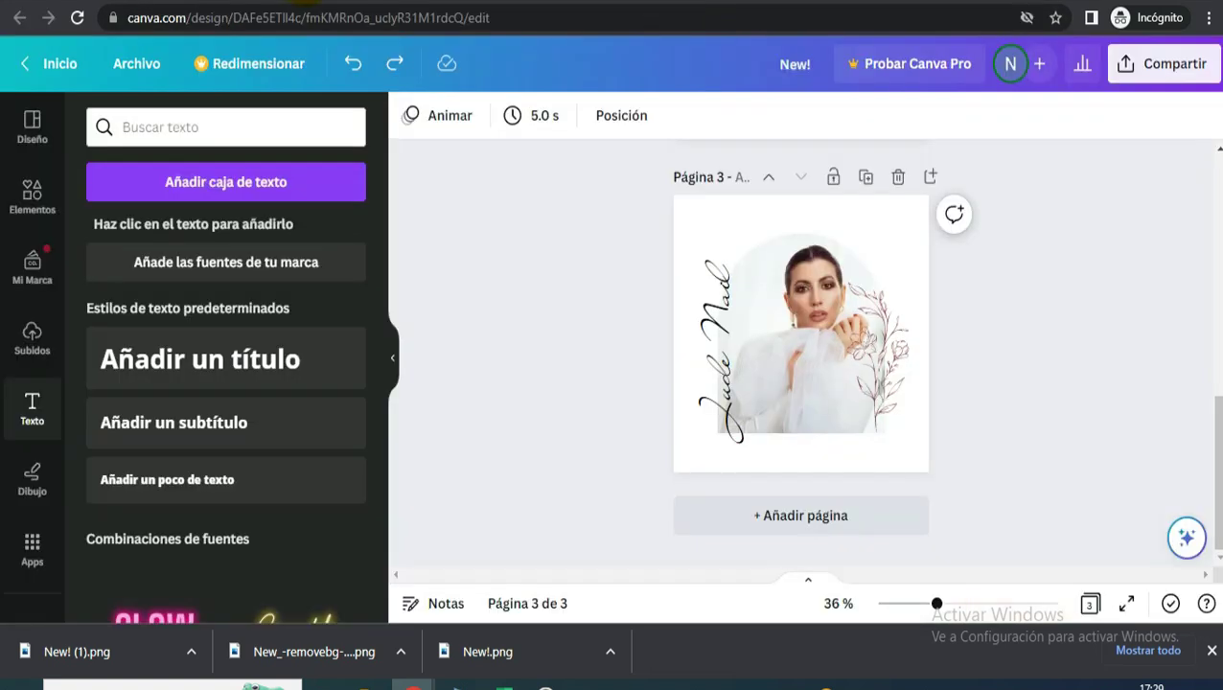
{"action": "left_click", "coordinate": [499, 4]}
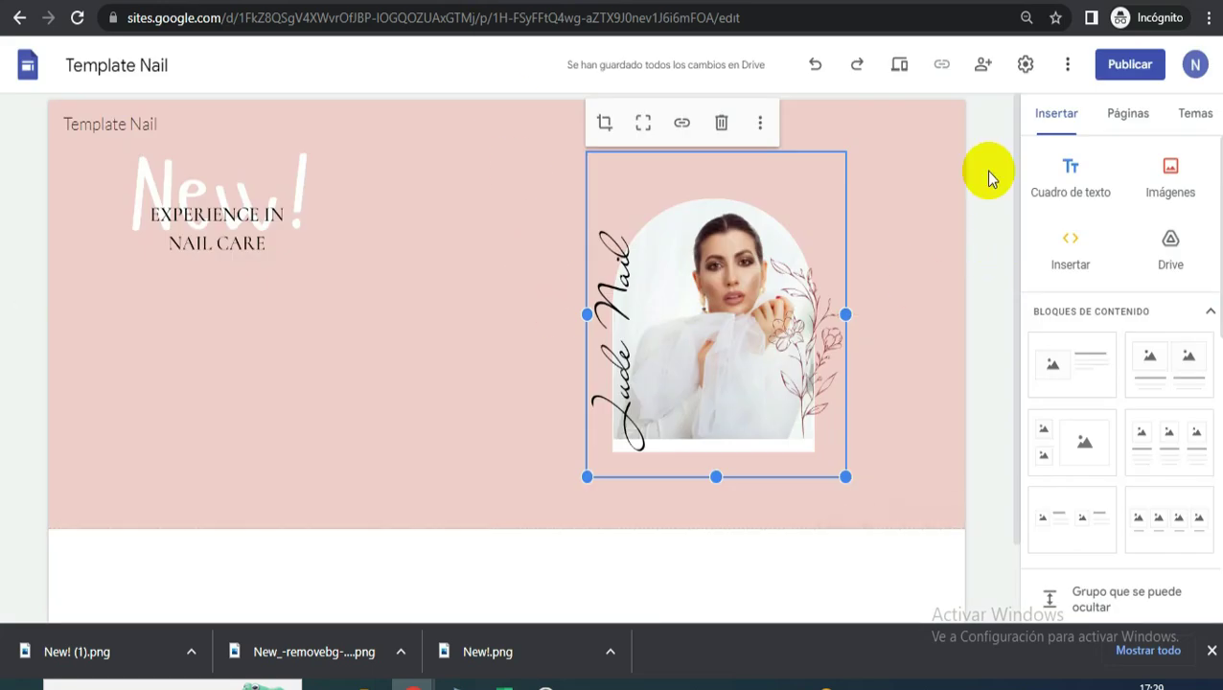
{"action": "left_click", "coordinate": [1065, 174]}
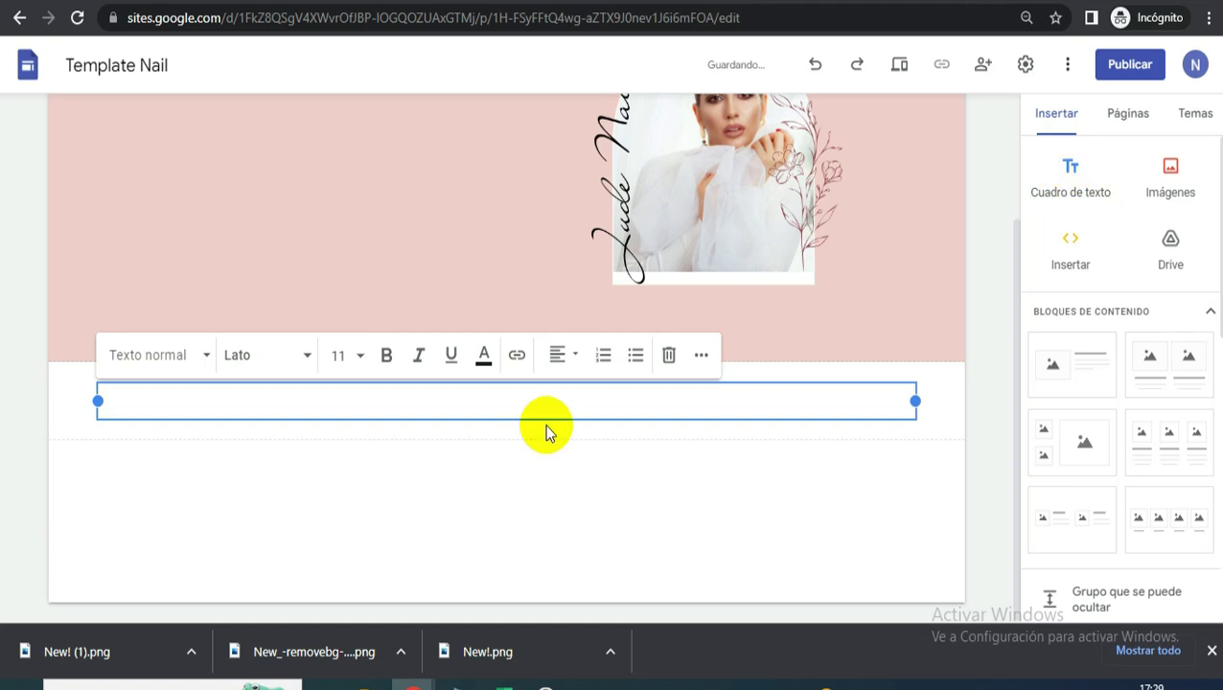
{"action": "scroll", "coordinate": [546, 428], "scroll_direction": "up", "scroll_amount": 2}
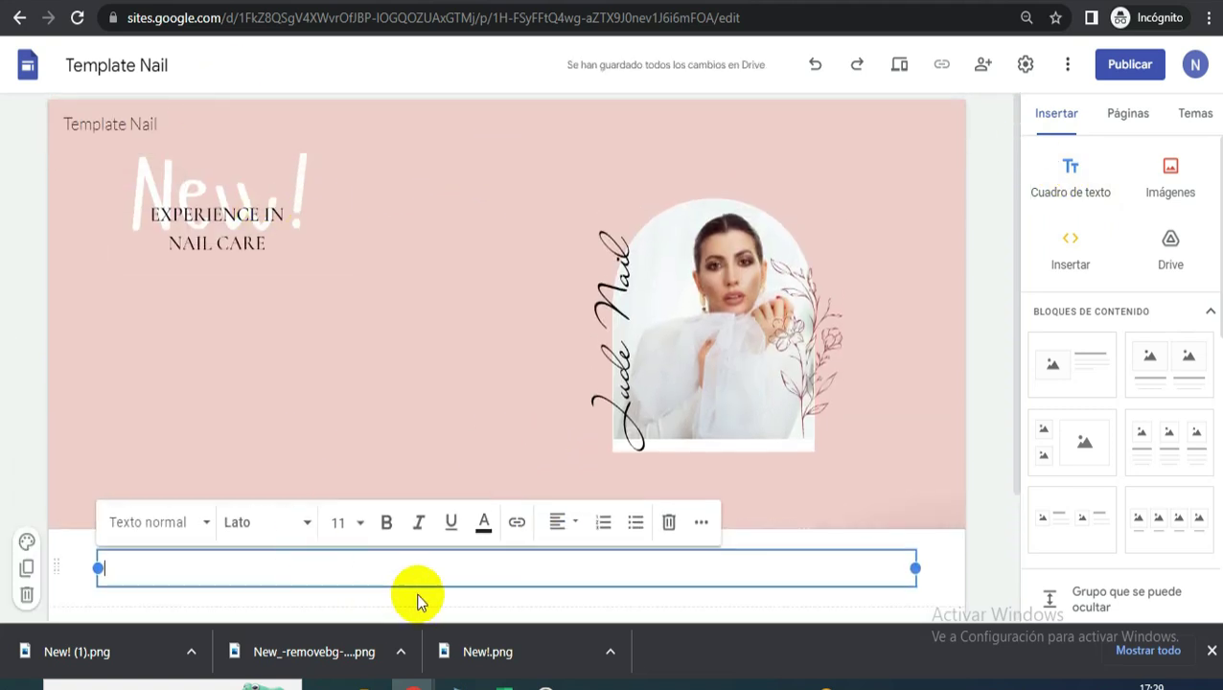
{"action": "left_click_drag", "start_coordinate": [507, 554], "coordinate": [226, 322]}
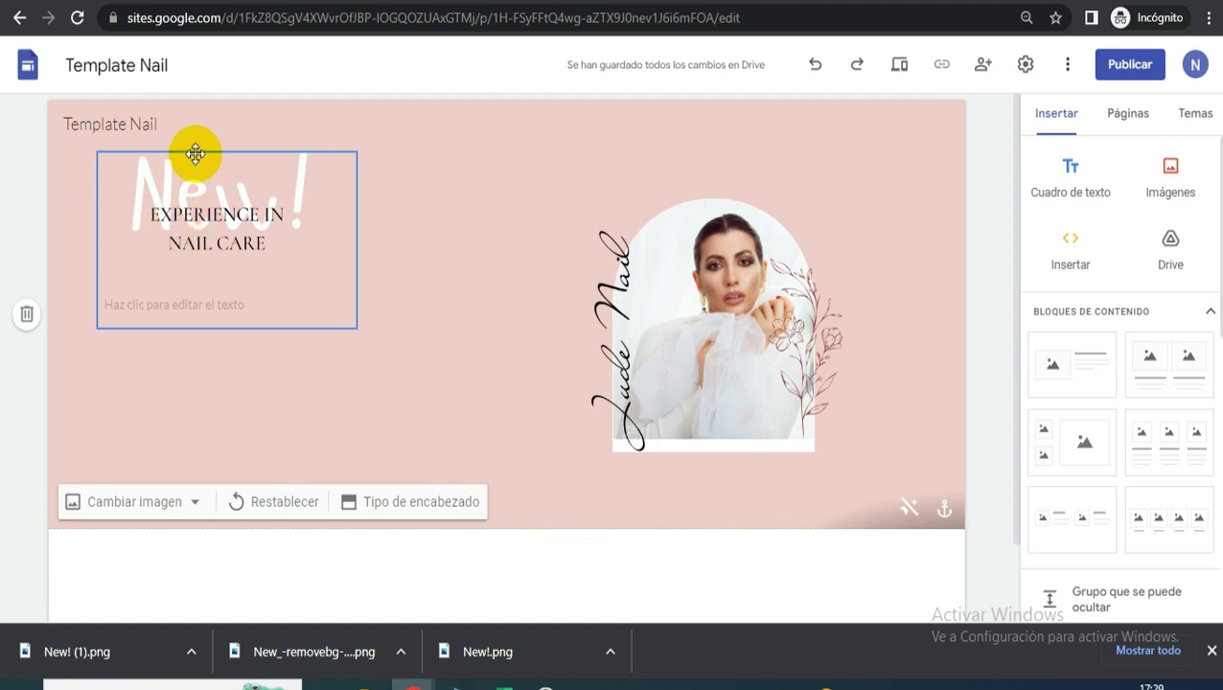
{"action": "left_click", "coordinate": [160, 306]}
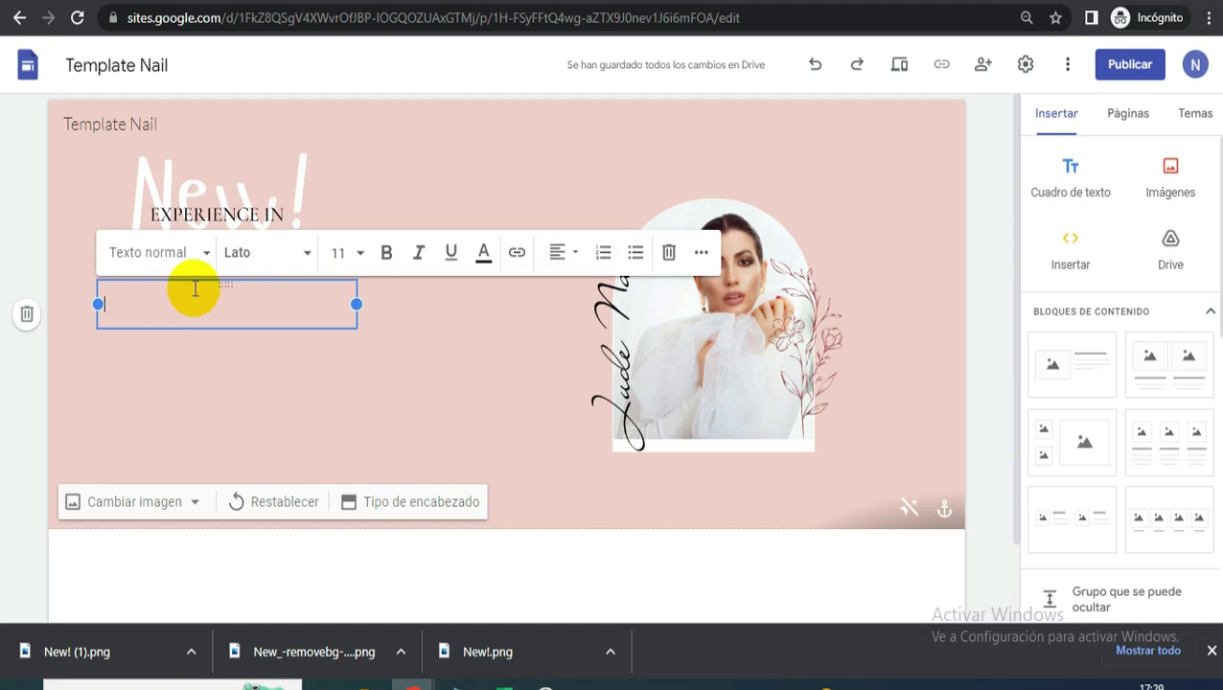
{"action": "type", "text": "Incredible Nail Designs & Special Promotions"}
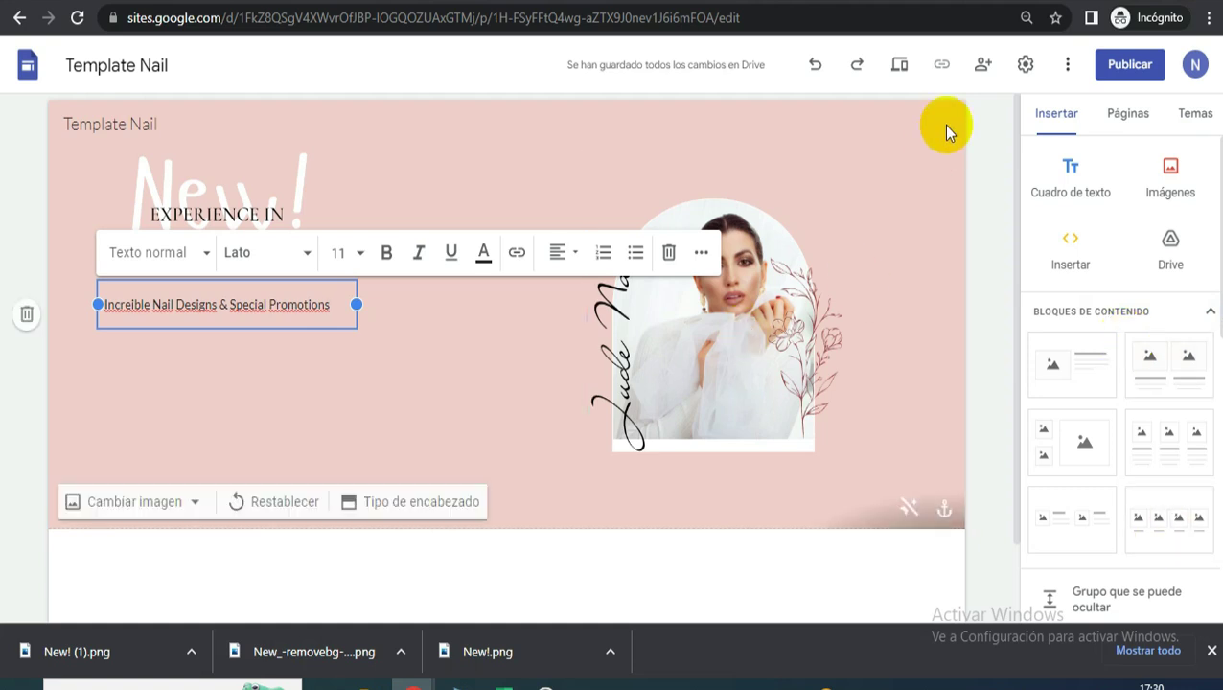
- Start a custom theme with the pink Diseño sin título (52) banner, keeping the preset colours
{"action": "left_click", "coordinate": [1189, 120]}
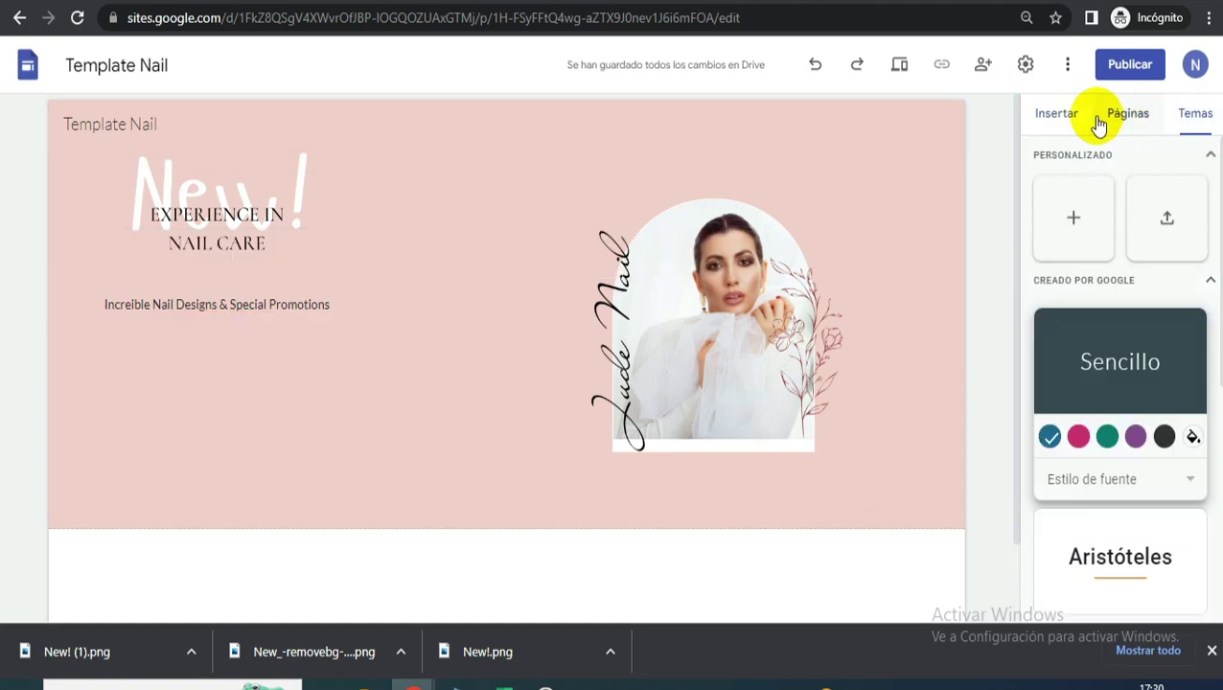
{"action": "left_click", "coordinate": [1082, 226]}
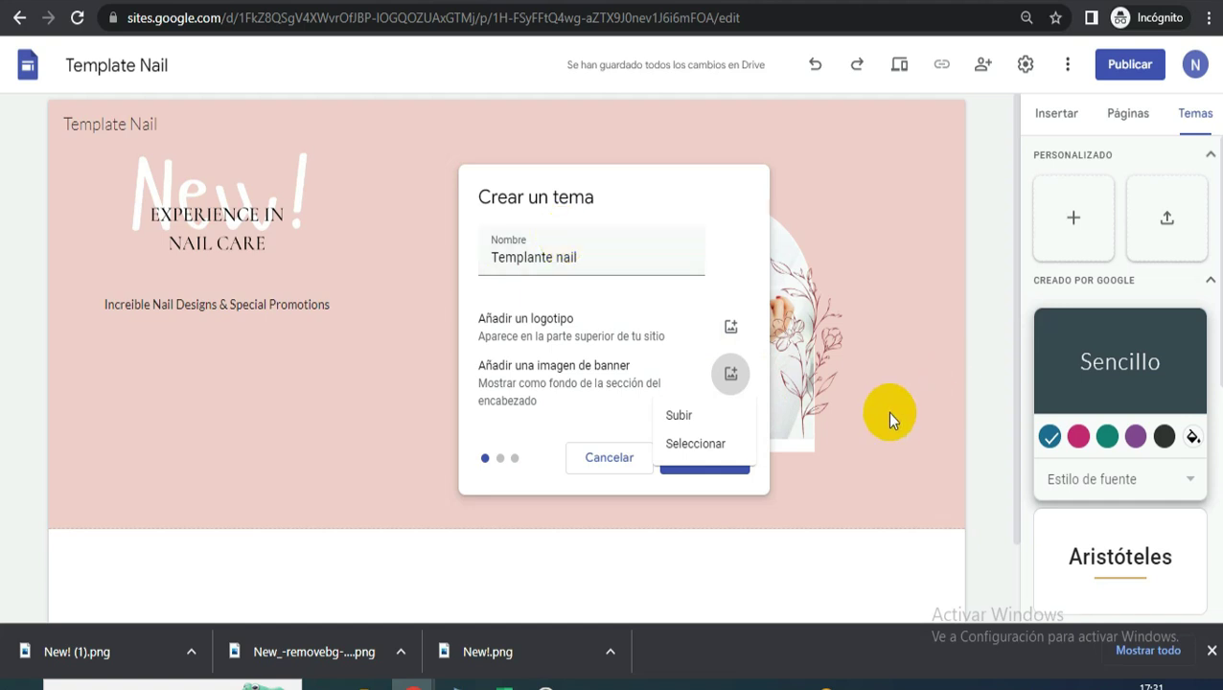
{"action": "left_click", "coordinate": [692, 410]}
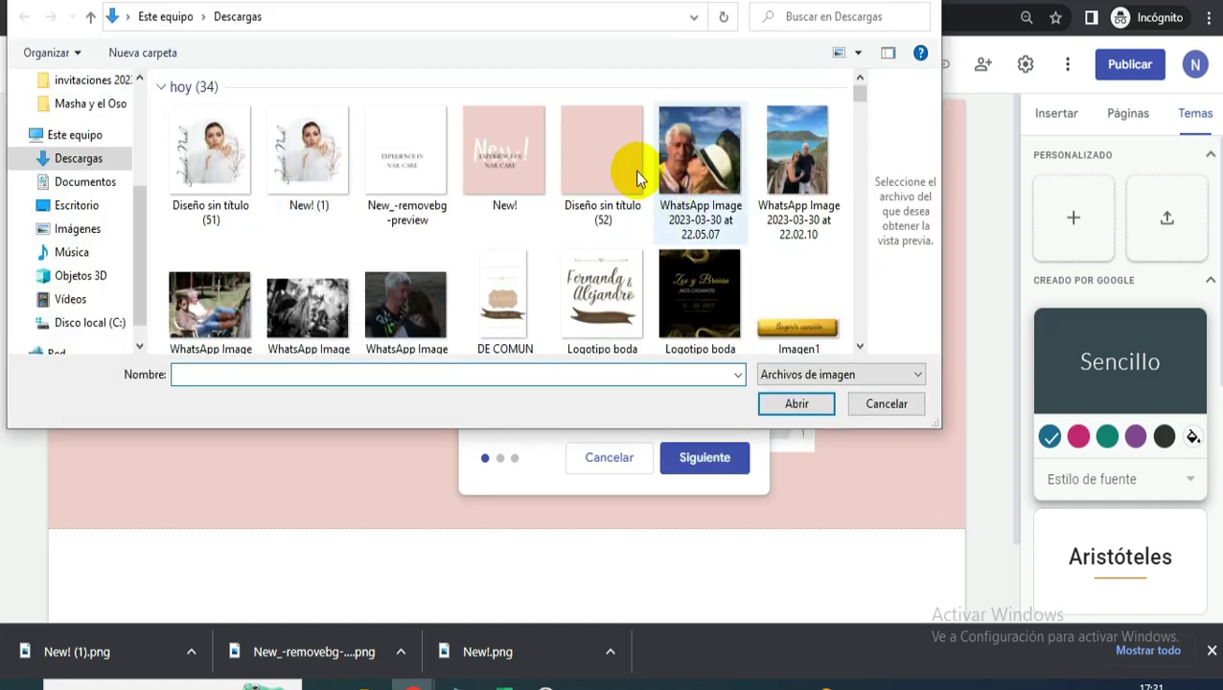
{"action": "left_click", "coordinate": [634, 170]}
{"action": "left_click", "coordinate": [797, 404]}
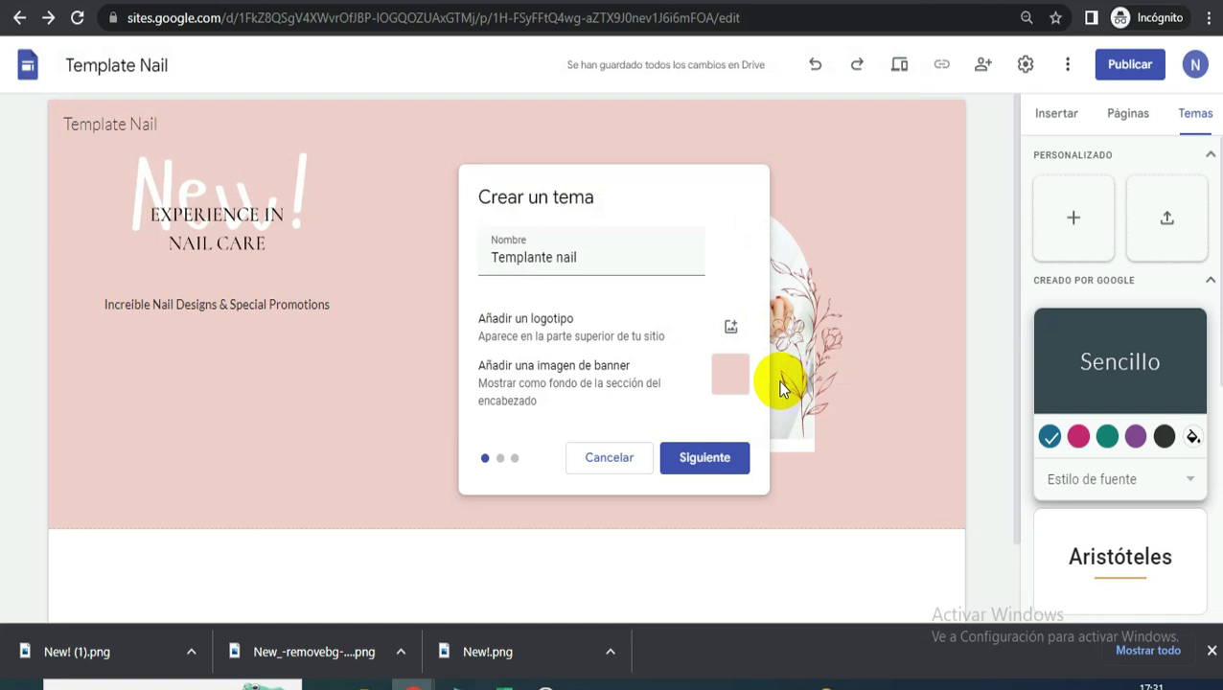
{"action": "left_click", "coordinate": [700, 460]}
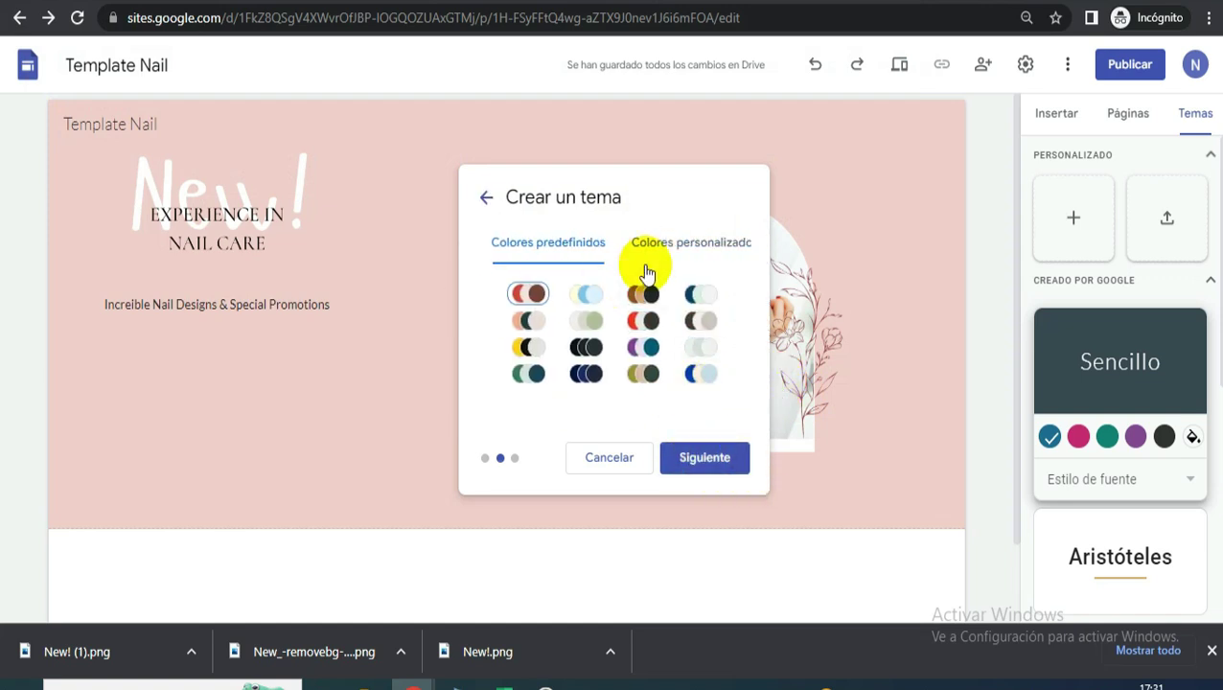
{"action": "left_click", "coordinate": [685, 241]}
{"action": "left_click", "coordinate": [518, 251]}
{"action": "left_click", "coordinate": [694, 245]}
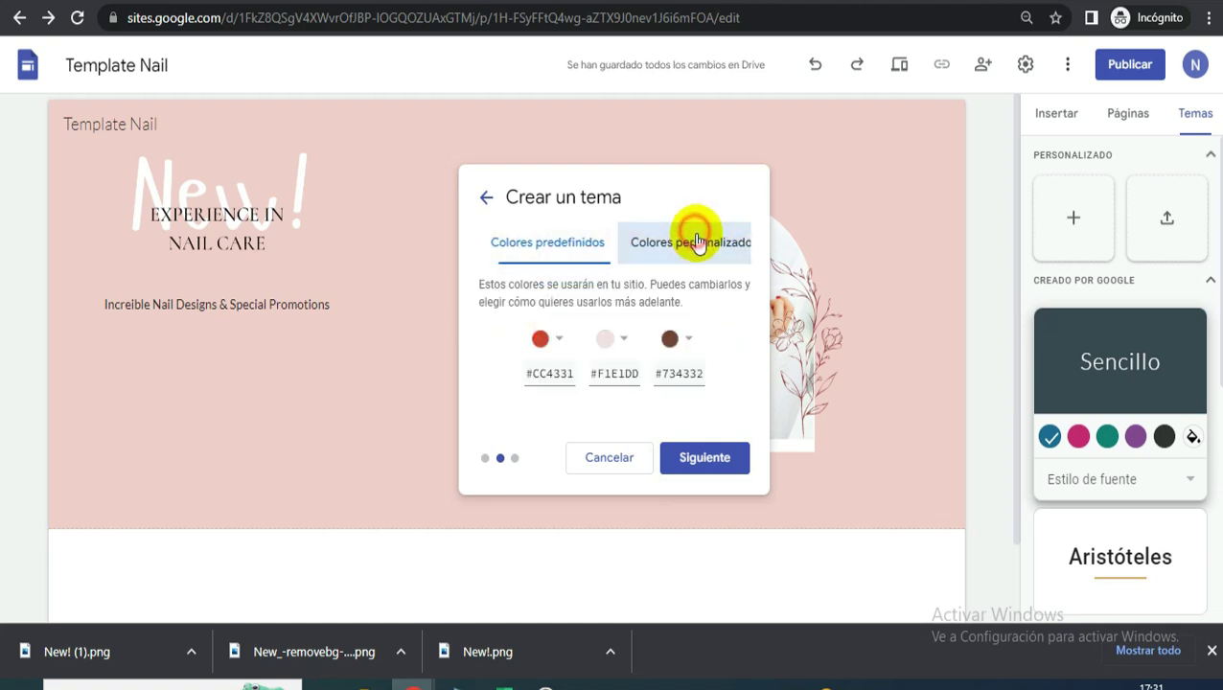
{"action": "left_click", "coordinate": [518, 236]}
{"action": "left_click", "coordinate": [714, 462]}
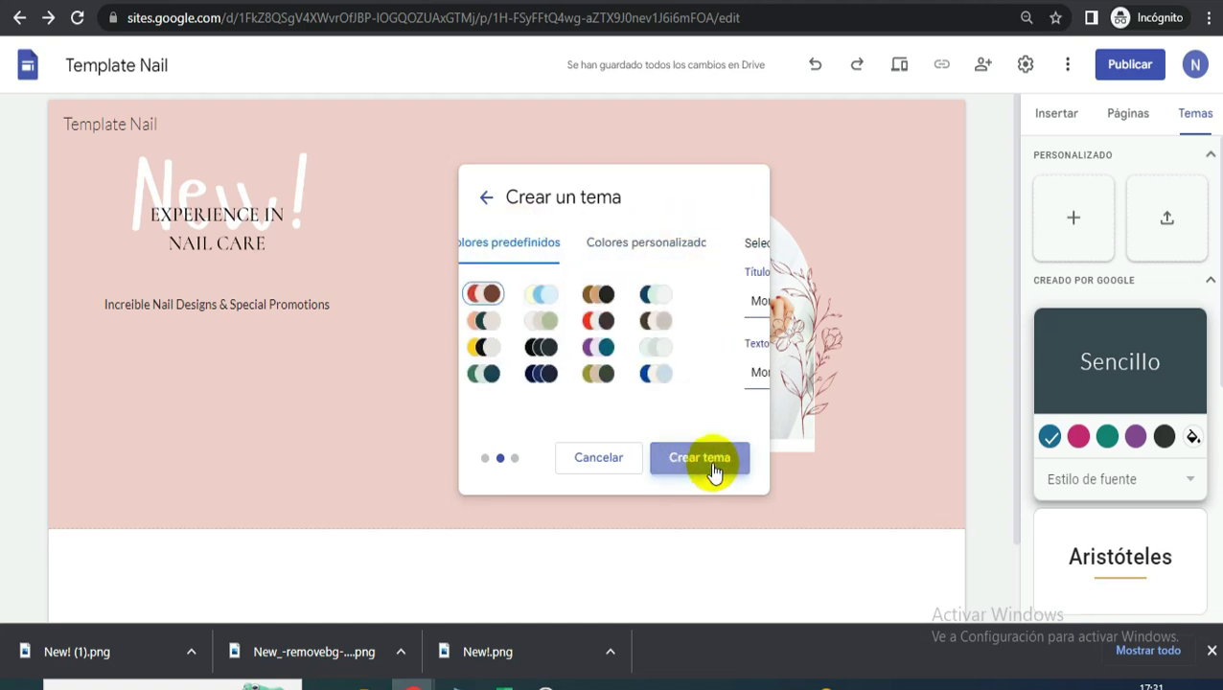
- Set Comfortaa Normal for headings and body text and create the Templante nail theme
{"action": "left_click", "coordinate": [617, 301]}
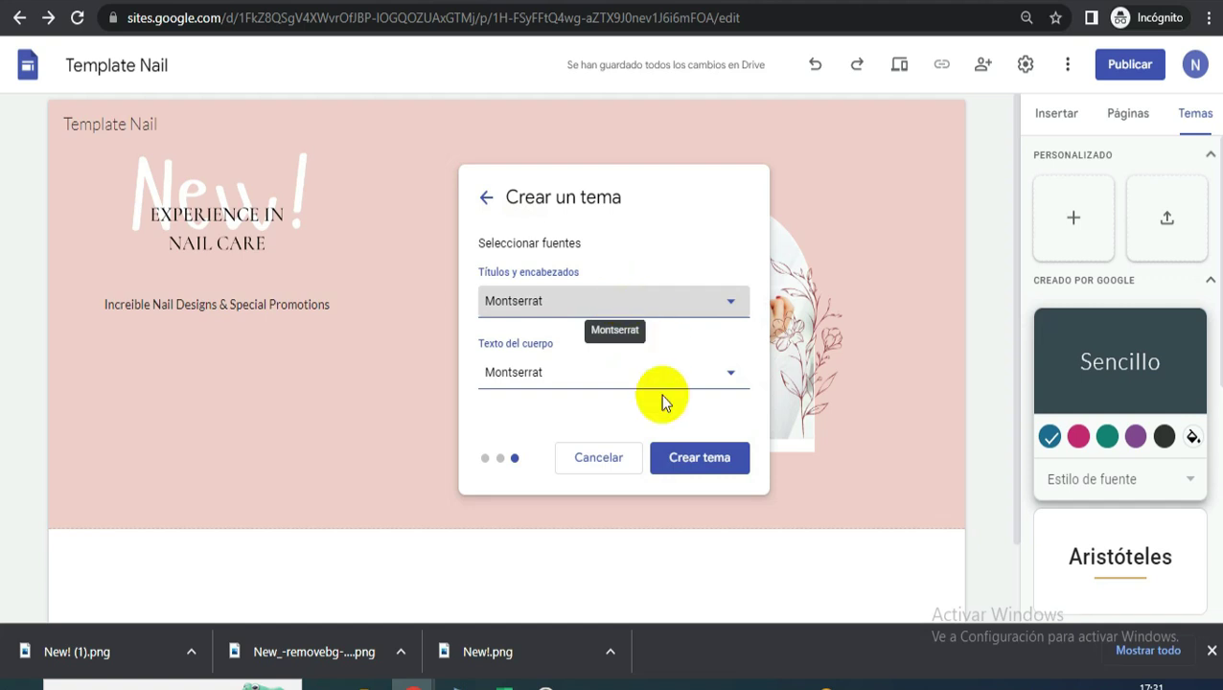
{"action": "scroll", "coordinate": [565, 467], "scroll_direction": "down", "scroll_amount": 2}
{"action": "mouse_move", "coordinate": [601, 370]}
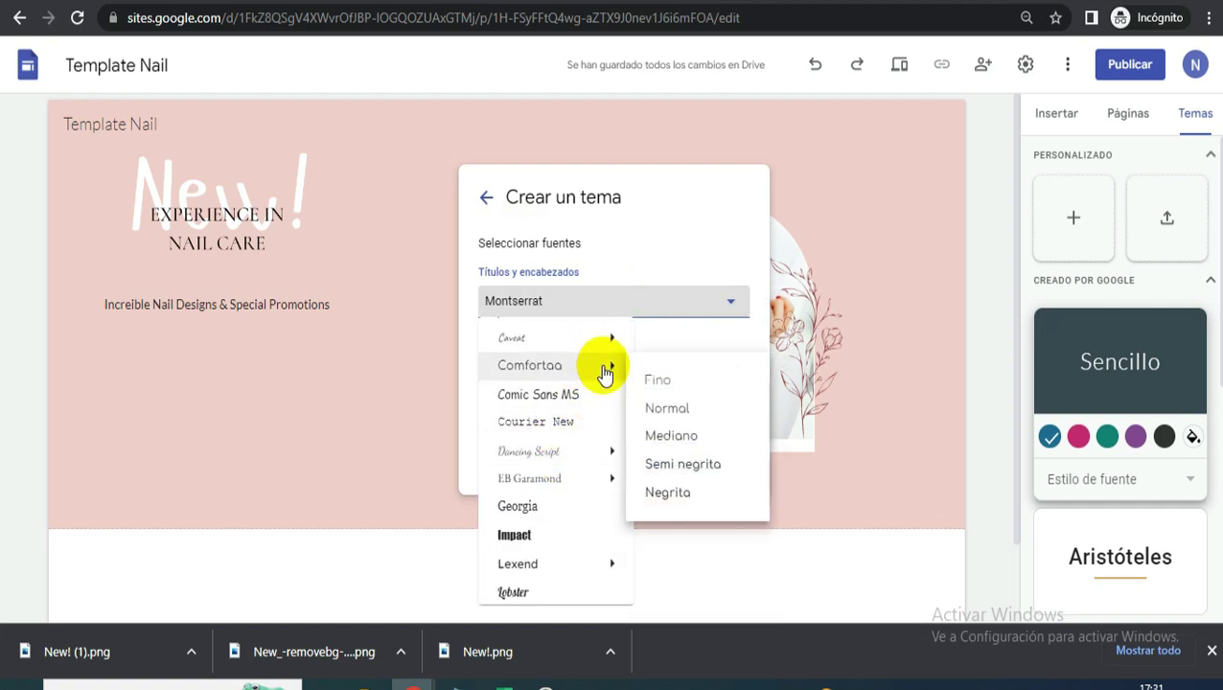
{"action": "left_click", "coordinate": [692, 407]}
{"action": "left_click", "coordinate": [560, 378]}
{"action": "mouse_move", "coordinate": [543, 534]}
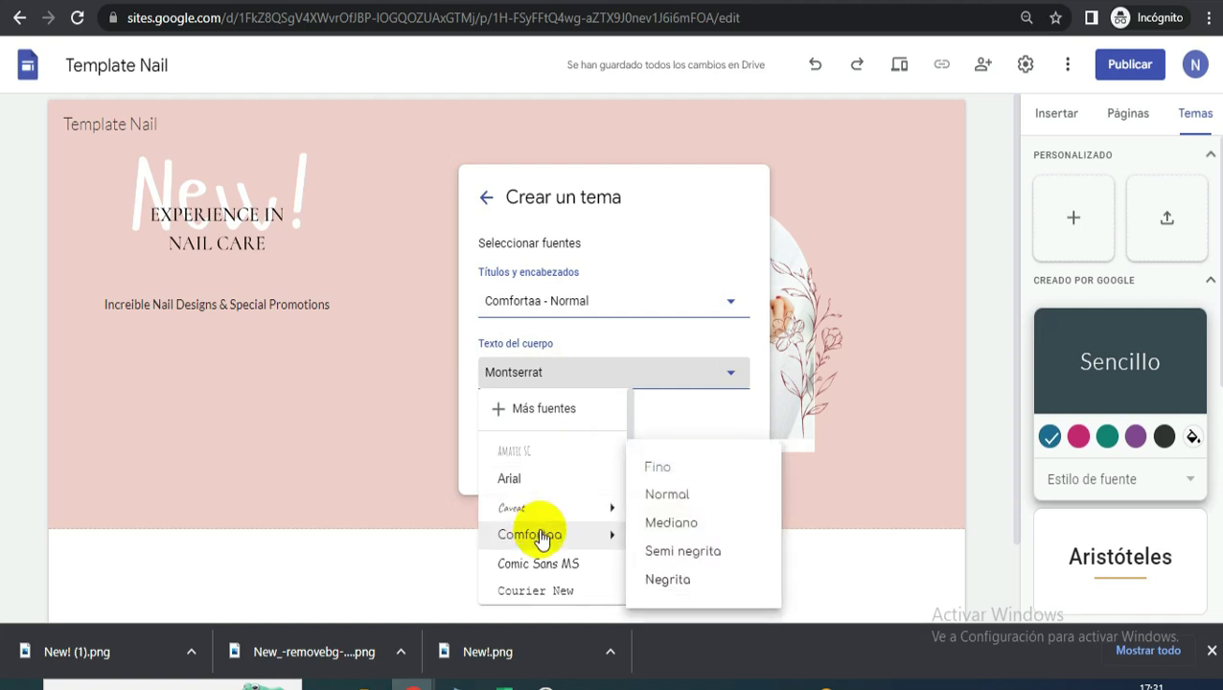
{"action": "left_click", "coordinate": [676, 498]}
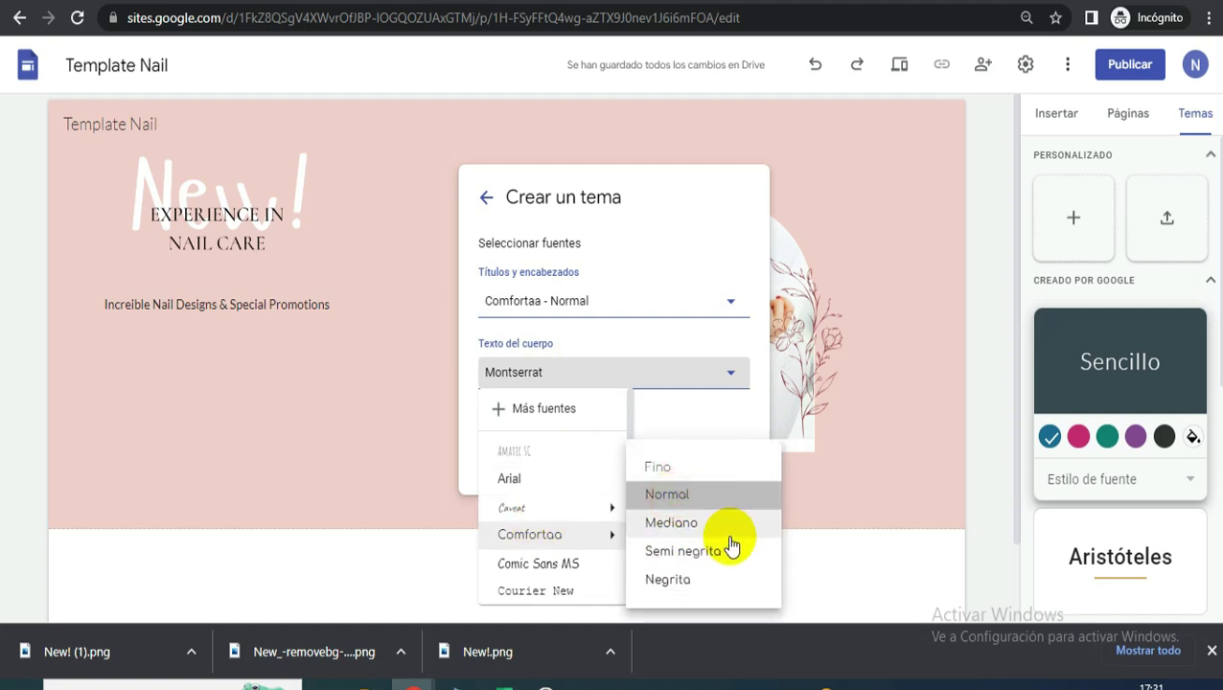
{"action": "left_click", "coordinate": [700, 459]}
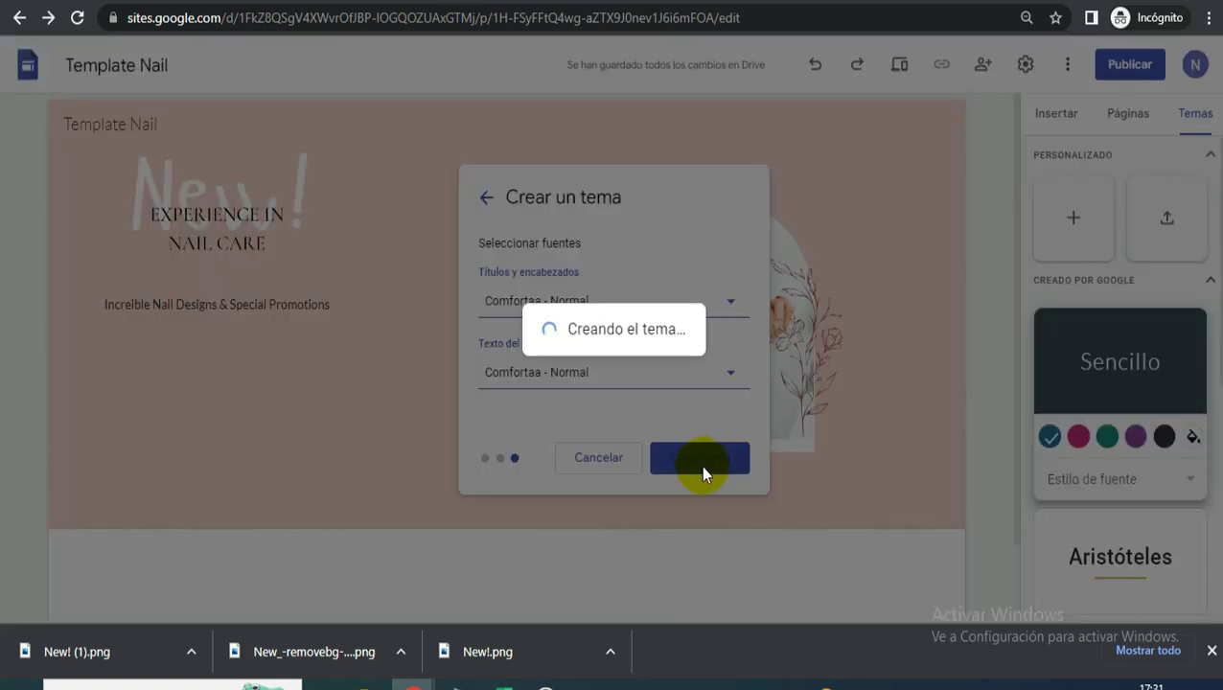
{"action": "left_click", "coordinate": [801, 65]}
- Widen the subtitle box to fit one line and select all its text
{"action": "left_click", "coordinate": [246, 306]}
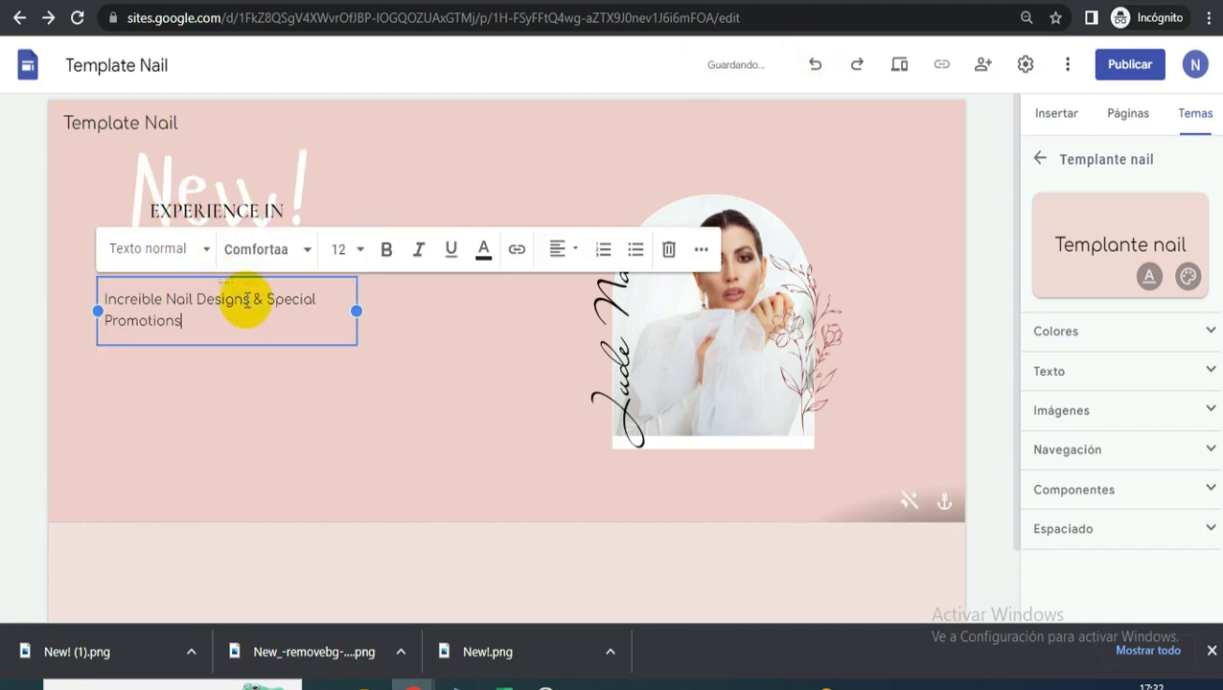
{"action": "left_click_drag", "start_coordinate": [359, 308], "coordinate": [423, 309]}
{"action": "left_click", "coordinate": [456, 380]}
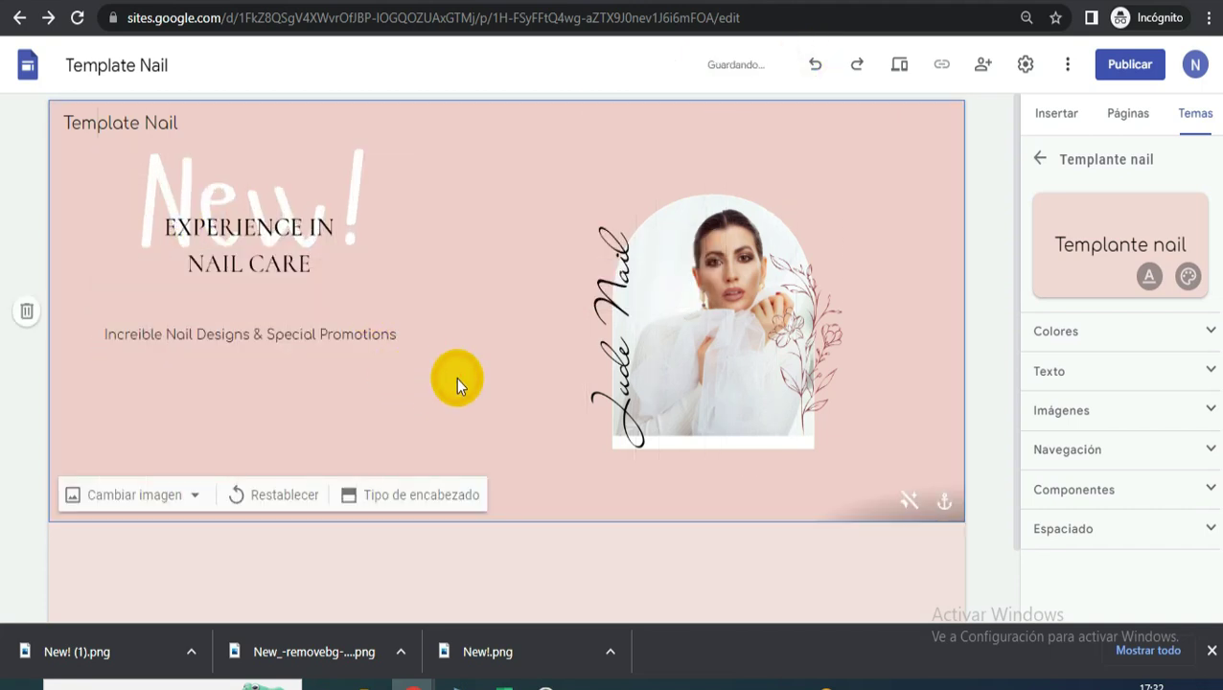
{"action": "left_click", "coordinate": [352, 335]}
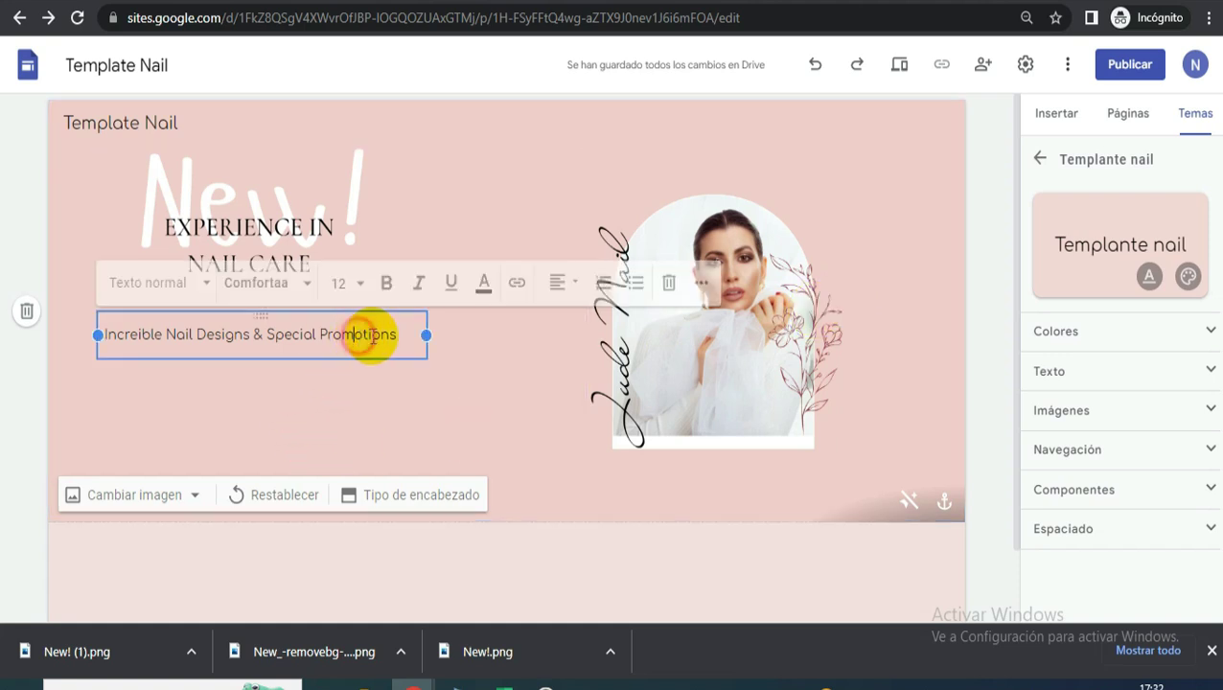
{"action": "left_click", "coordinate": [402, 335]}
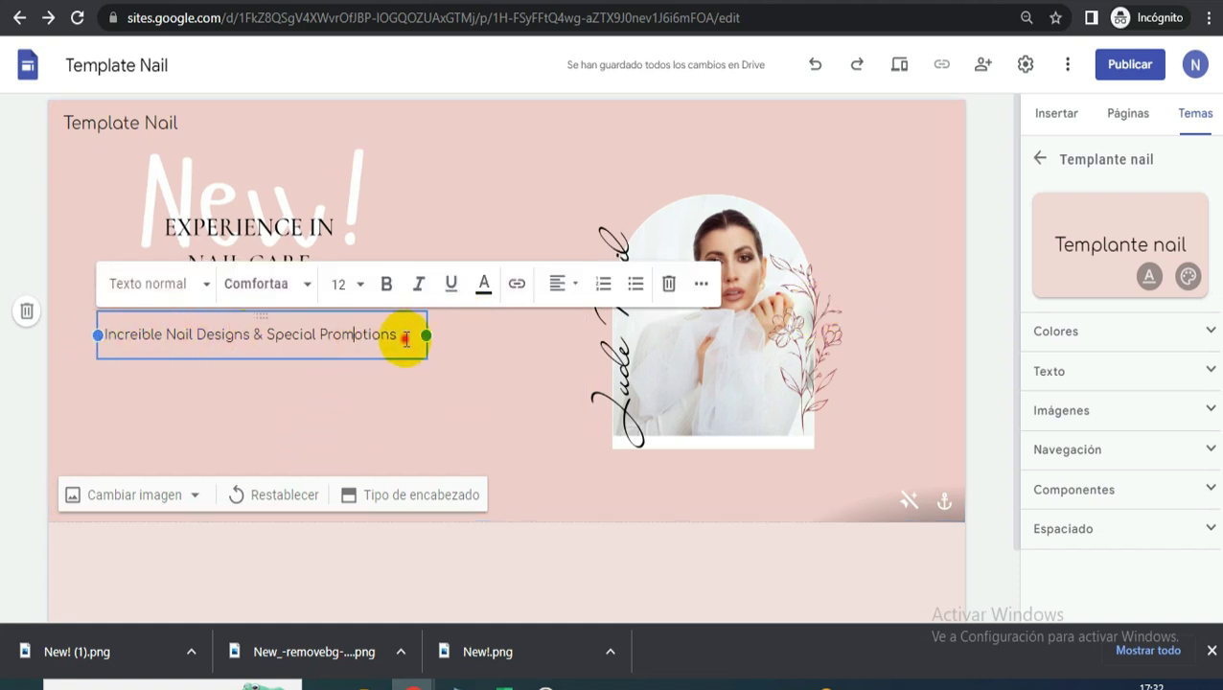
{"action": "key", "text": "ctrl+a"}
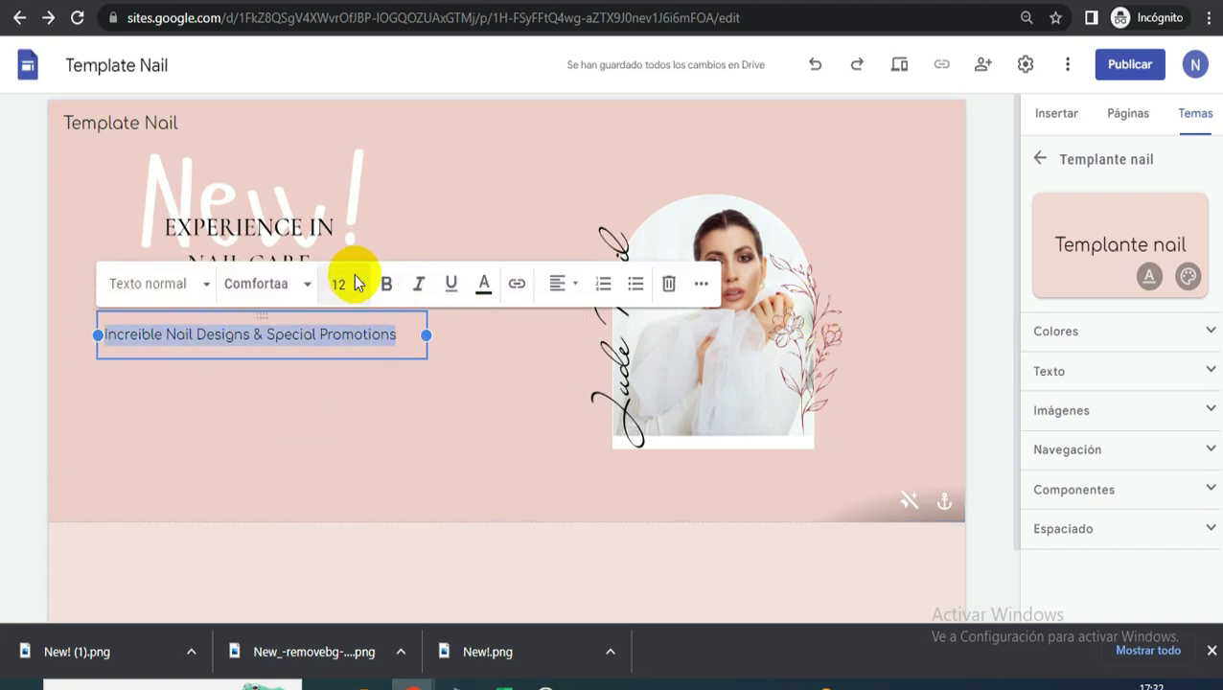
- Set the subtitle to font size 14 and centre-align it
{"action": "left_click", "coordinate": [337, 283]}
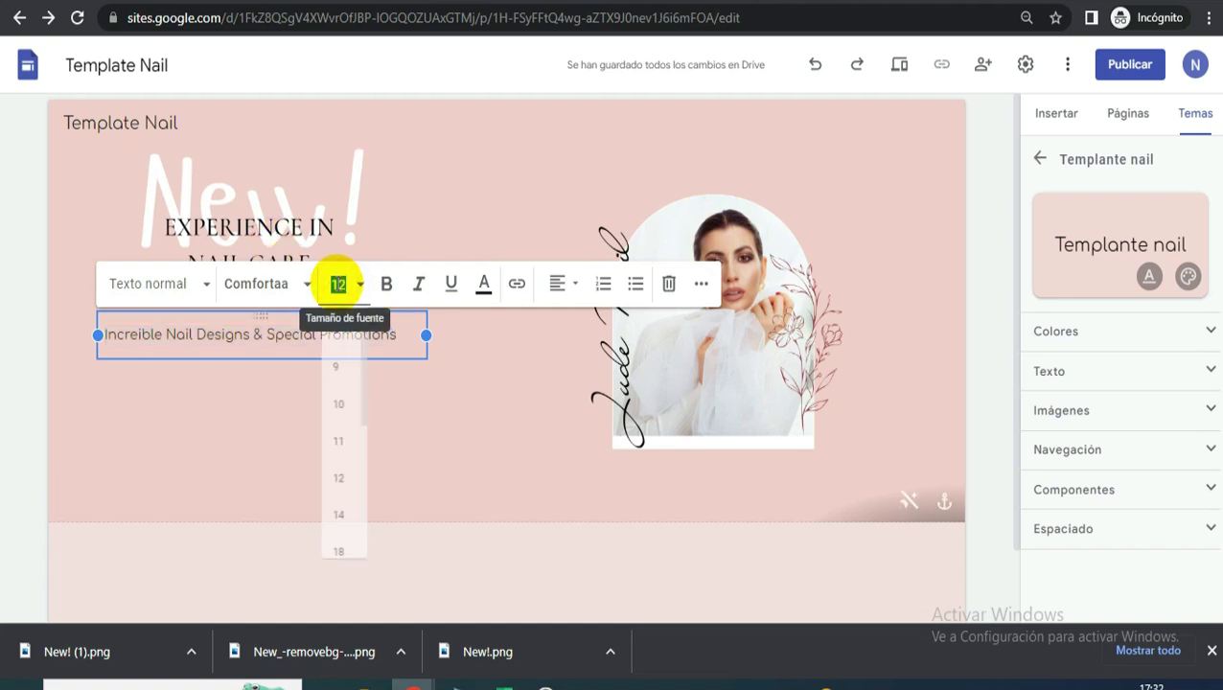
{"action": "type", "text": "14"}
{"action": "key", "text": "Return"}
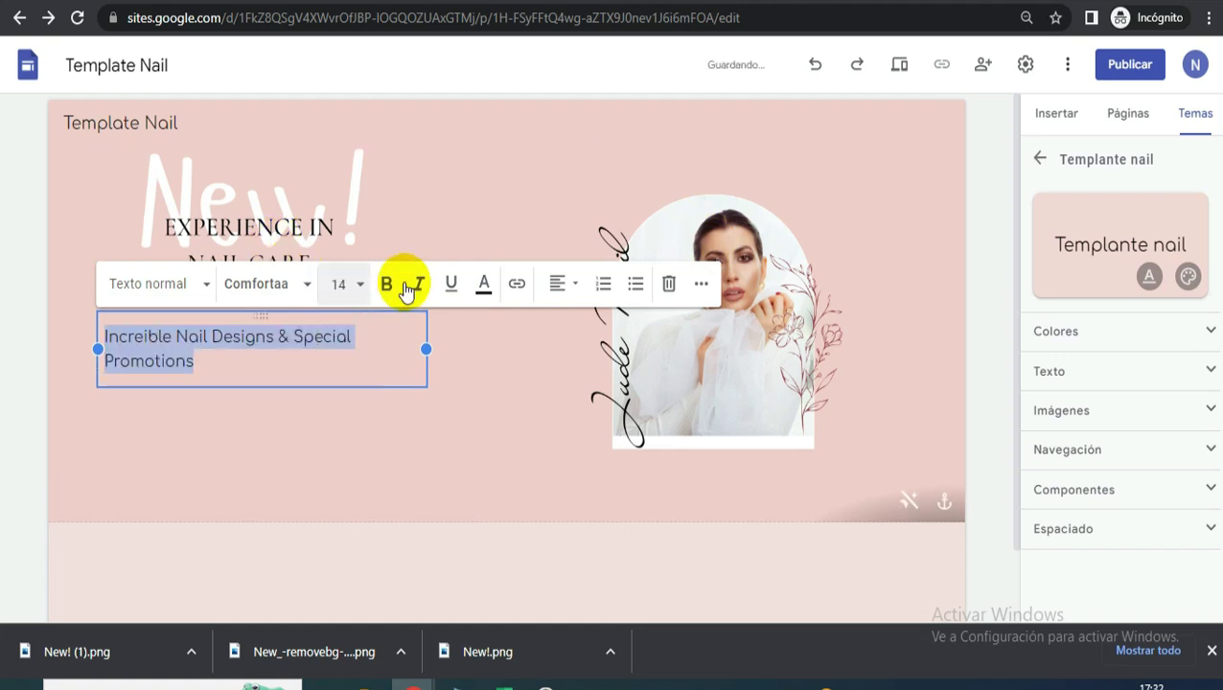
{"action": "left_click", "coordinate": [553, 287]}
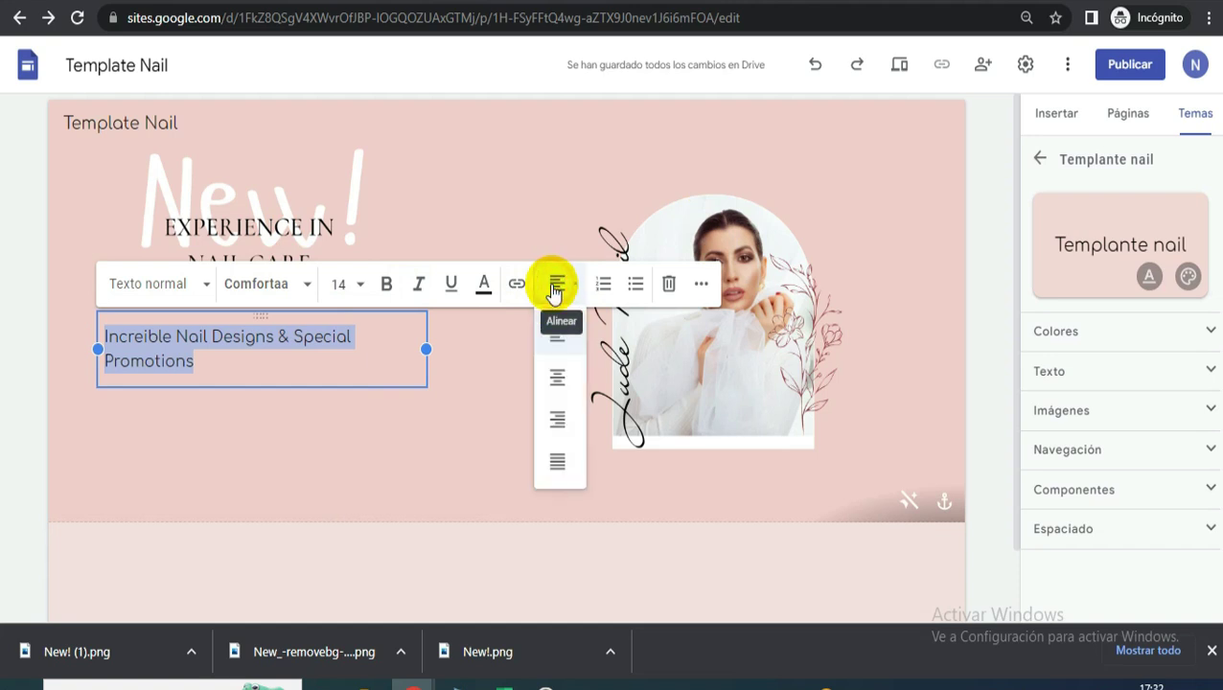
{"action": "left_click", "coordinate": [558, 375]}
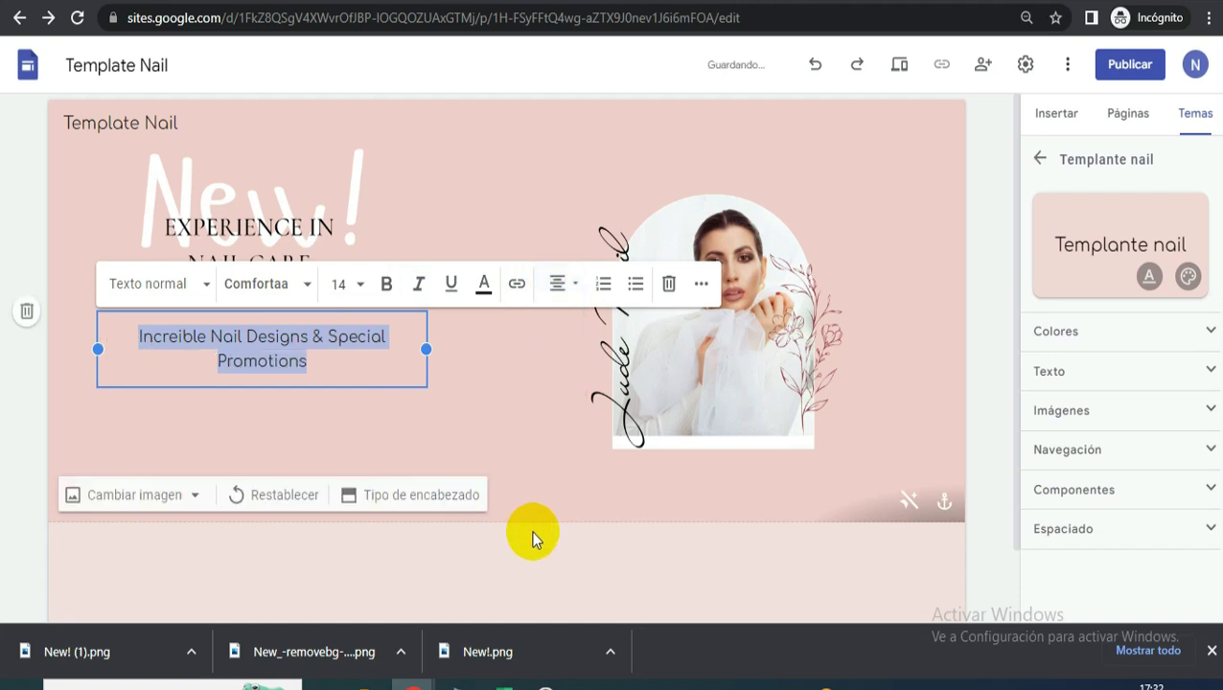
{"action": "left_click", "coordinate": [635, 579]}
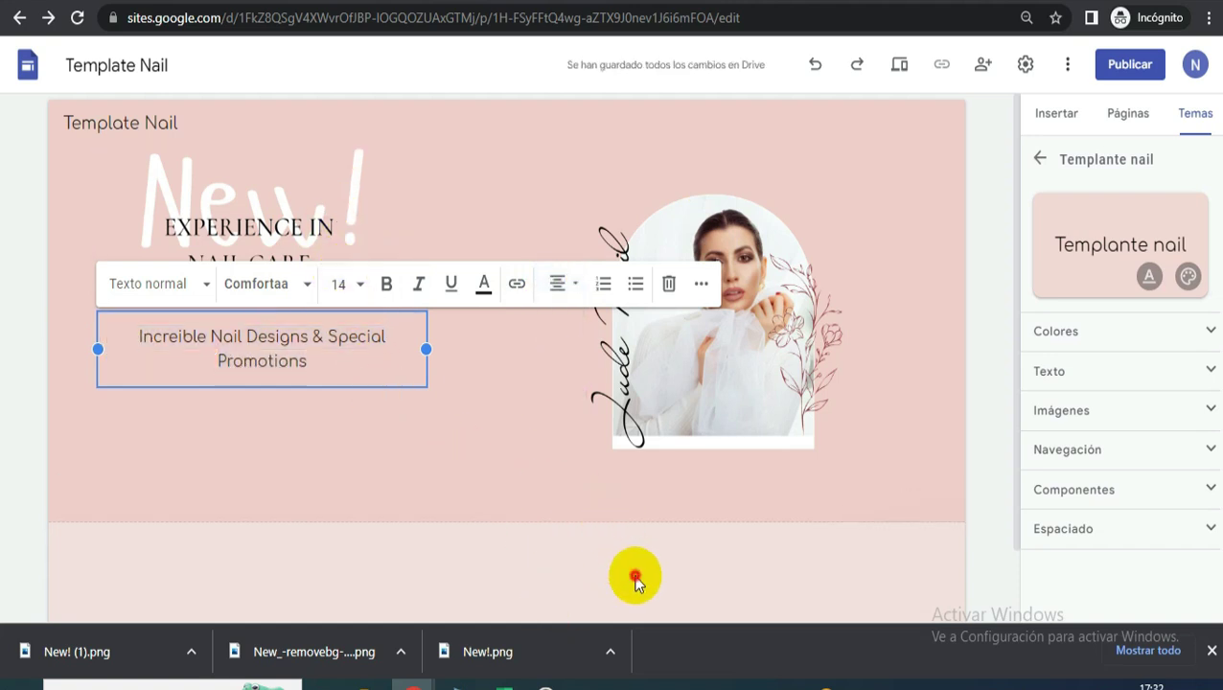
{"action": "left_click", "coordinate": [731, 286]}
{"action": "left_click", "coordinate": [383, 338]}
{"action": "left_click", "coordinate": [626, 189]}
{"action": "left_click", "coordinate": [776, 3]}
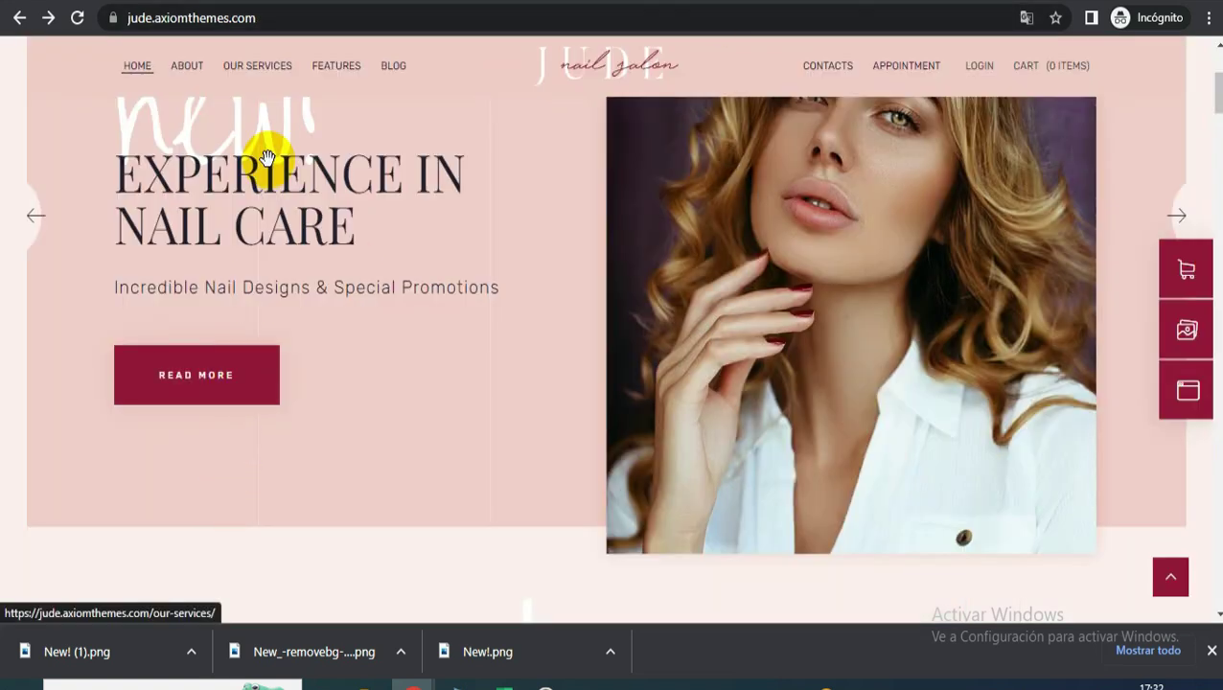
- Copy the jude.axiomthemes.com address from the reference site
{"action": "right_click", "coordinate": [360, 16]}
{"action": "key", "text": "ctrl+c"}
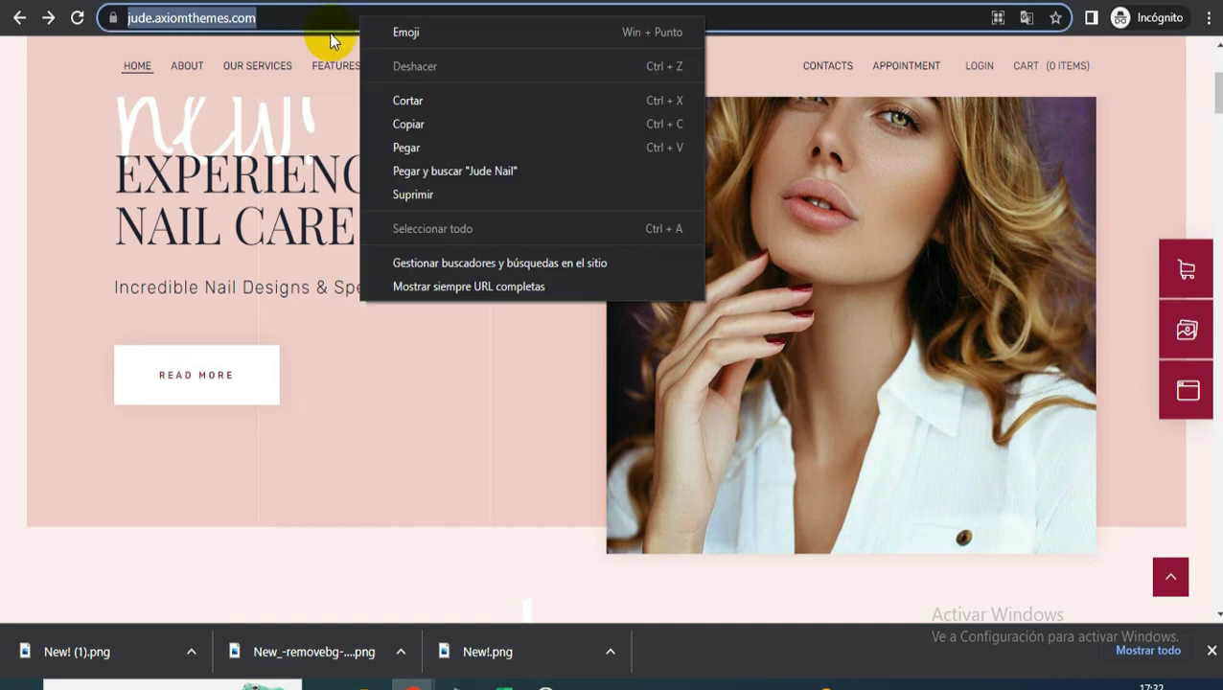
{"action": "left_click", "coordinate": [423, 126]}
{"action": "left_click", "coordinate": [499, 3]}
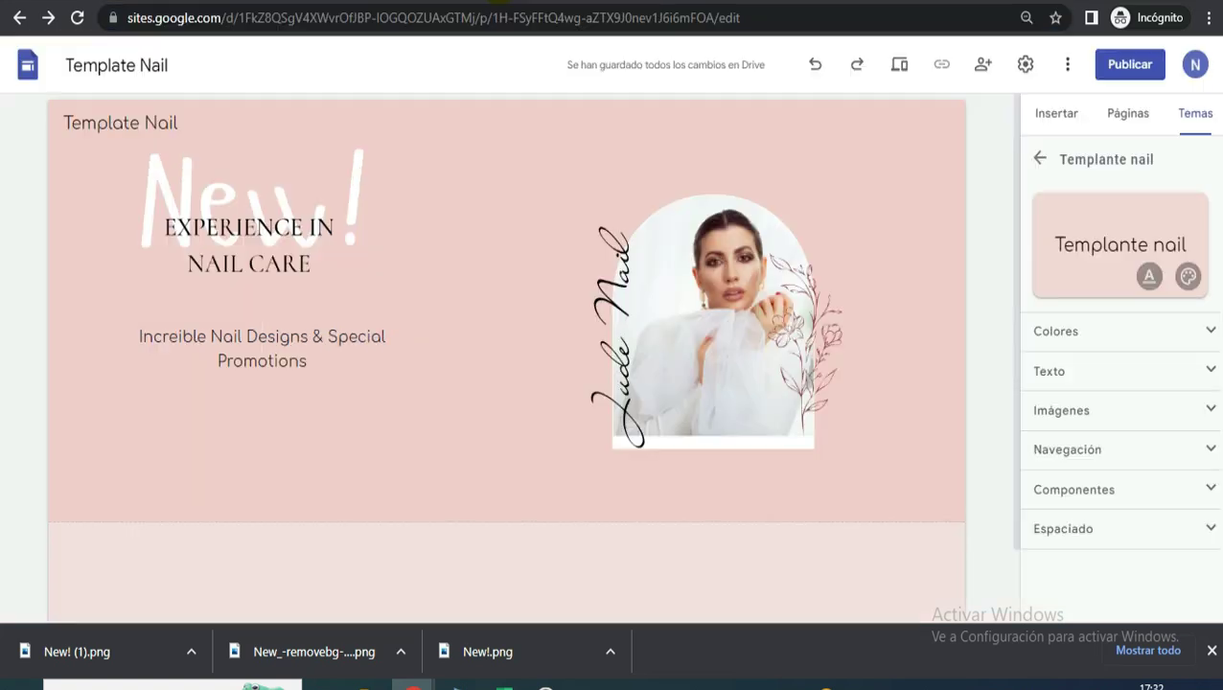
{"action": "left_click", "coordinate": [1059, 115]}
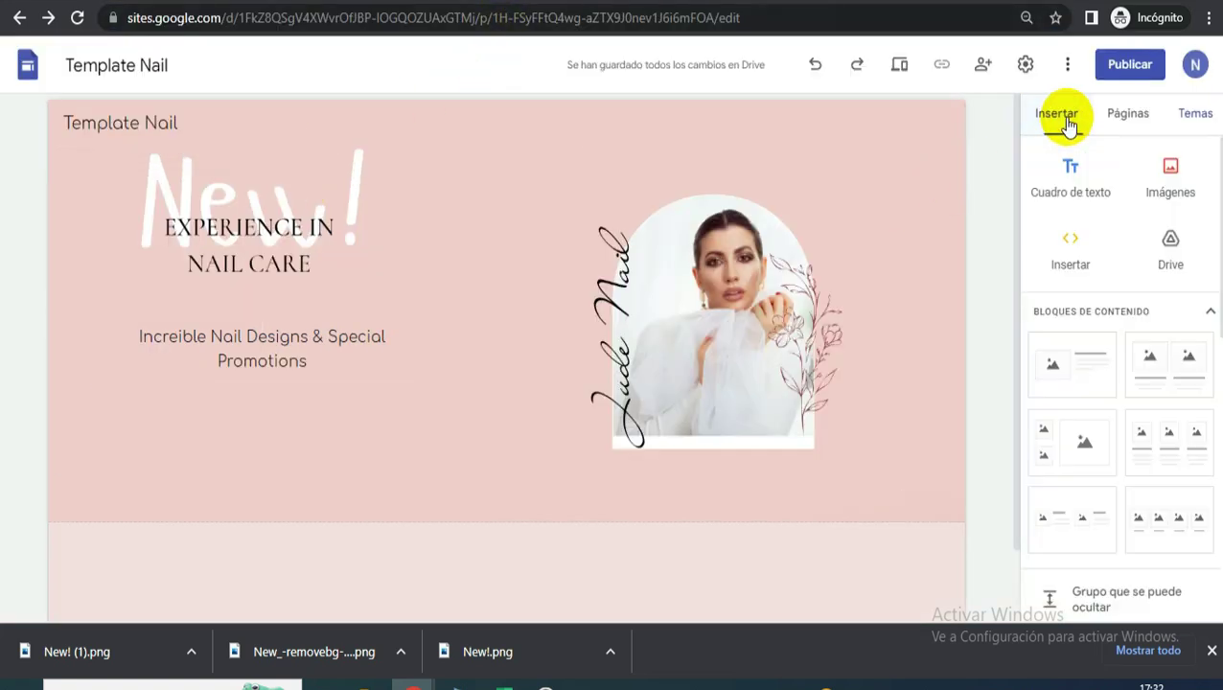
{"action": "scroll", "coordinate": [1088, 328], "scroll_direction": "down", "scroll_amount": 2}
{"action": "scroll", "coordinate": [1083, 382], "scroll_direction": "down", "scroll_amount": 1}
{"action": "left_click", "coordinate": [1083, 347]}
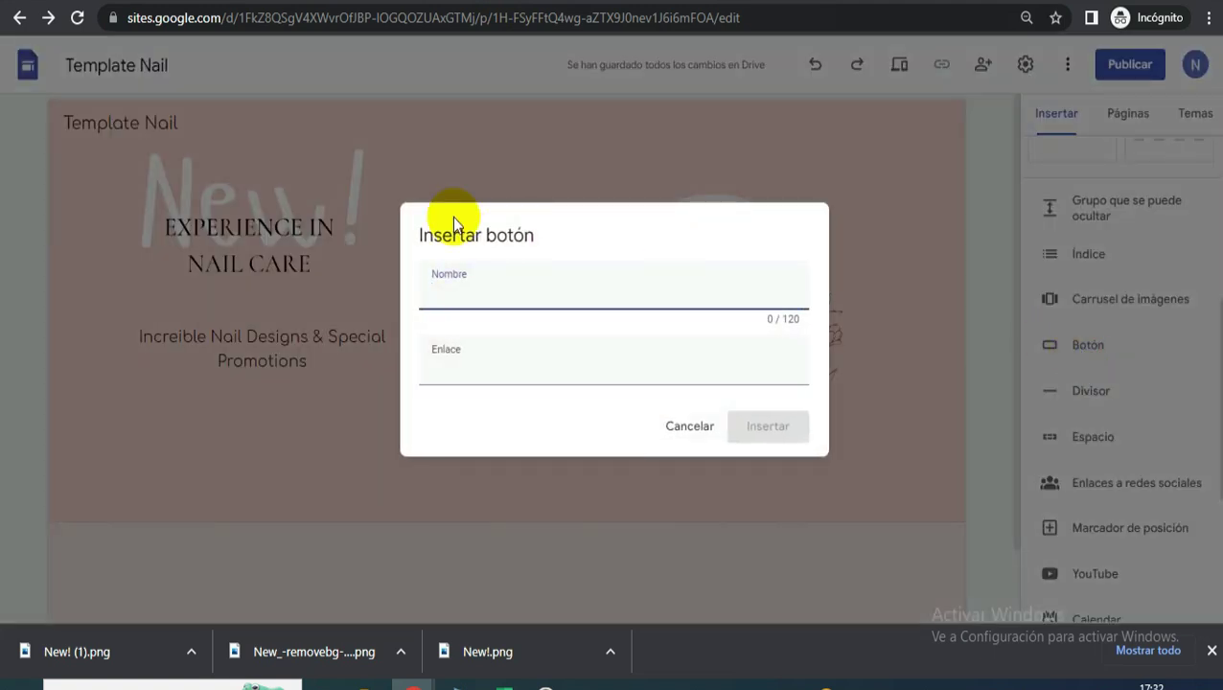
{"action": "type", "text": "MORE"}
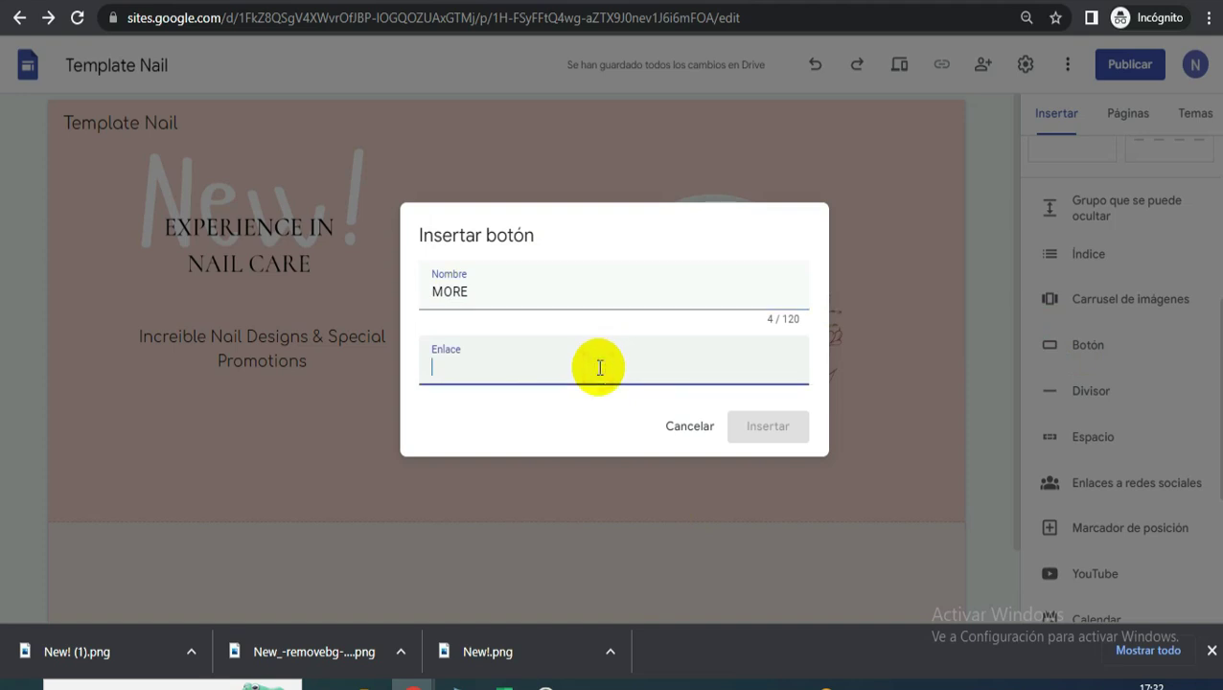
{"action": "key", "text": "ctrl+v"}
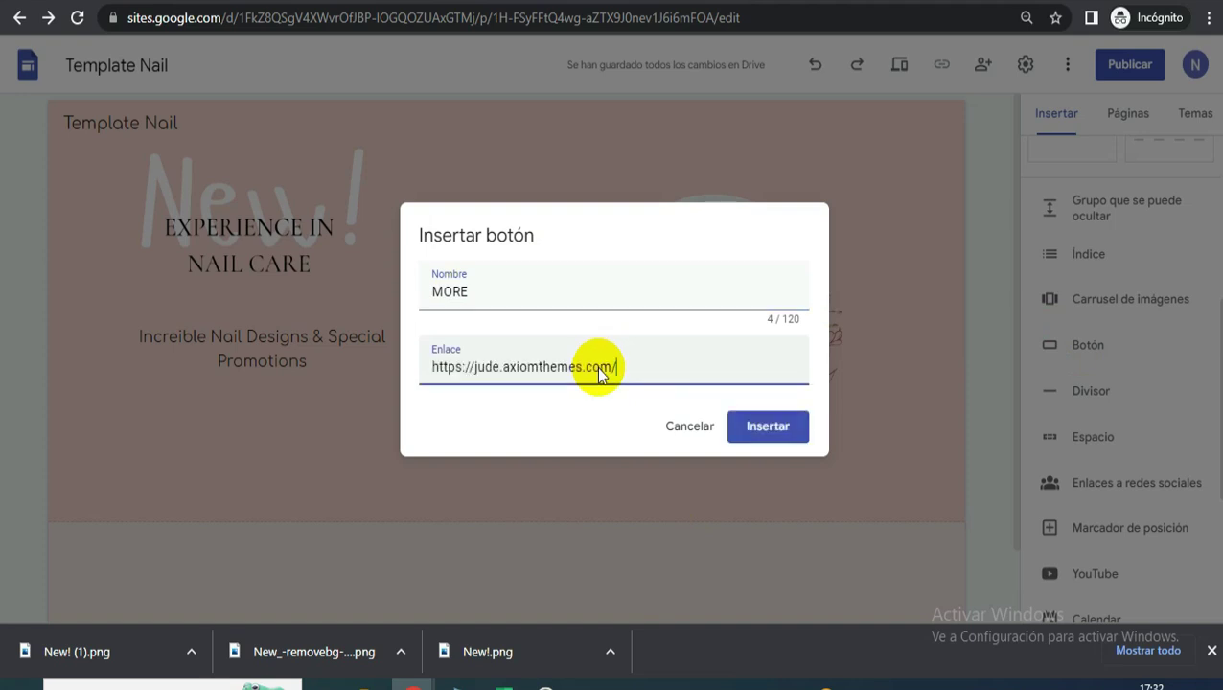
{"action": "left_click", "coordinate": [773, 427]}
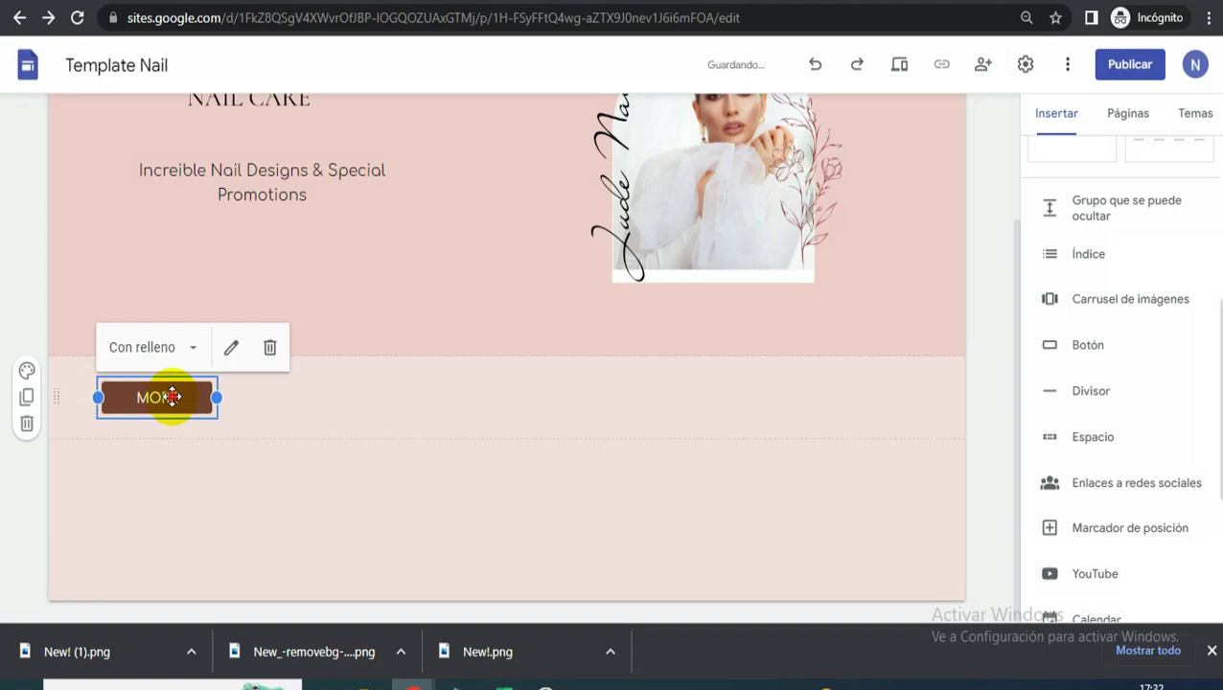
{"action": "left_click_drag", "start_coordinate": [169, 399], "coordinate": [303, 280]}
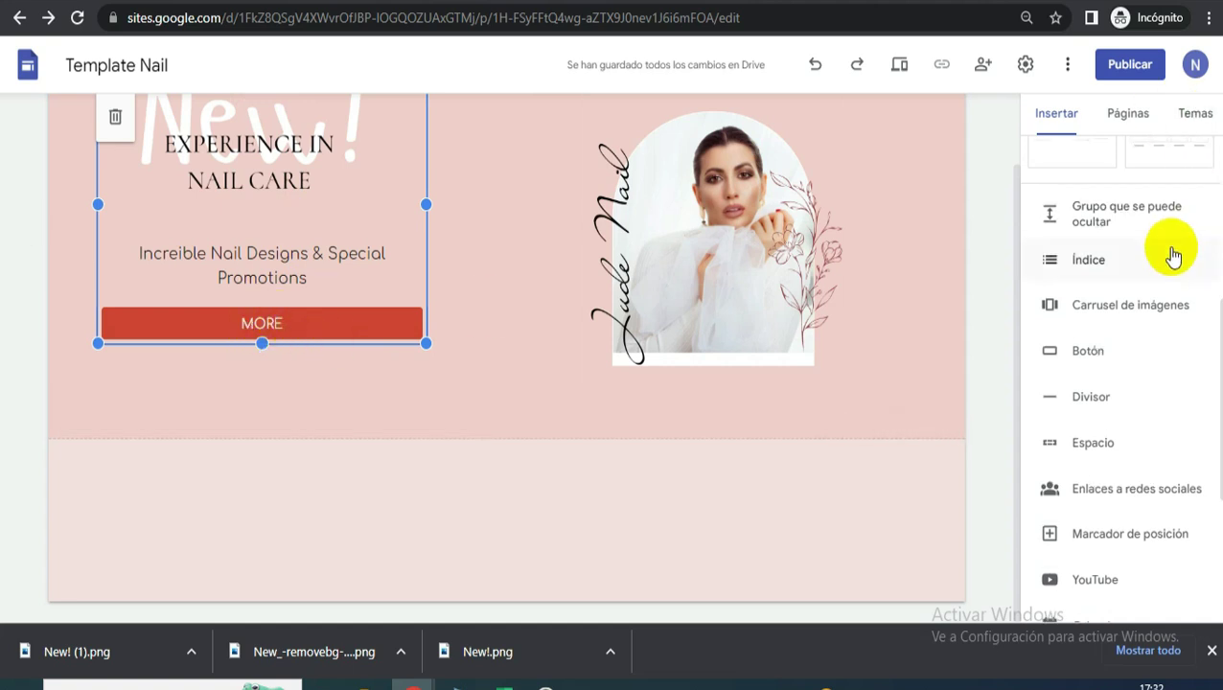
{"action": "scroll", "coordinate": [1174, 254], "scroll_direction": "up", "scroll_amount": 4}
- Set the theme's Predeterminado colour to white so the MORE button turns white
{"action": "left_click", "coordinate": [1190, 114]}
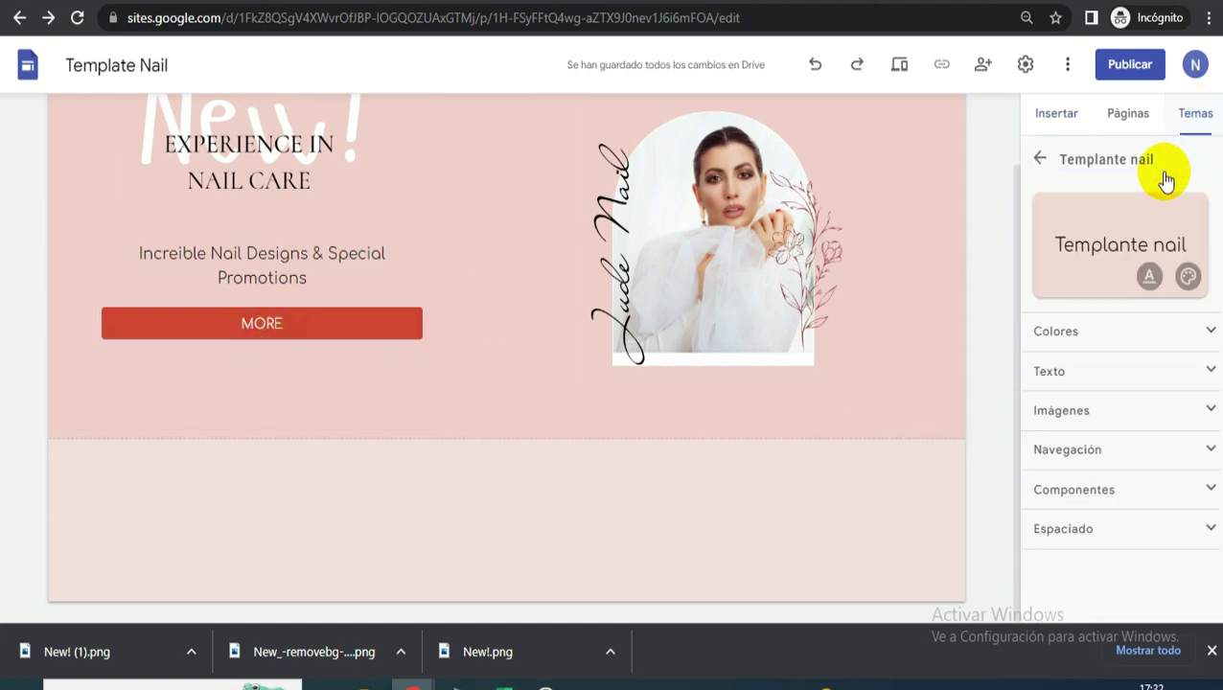
{"action": "left_click", "coordinate": [1092, 333]}
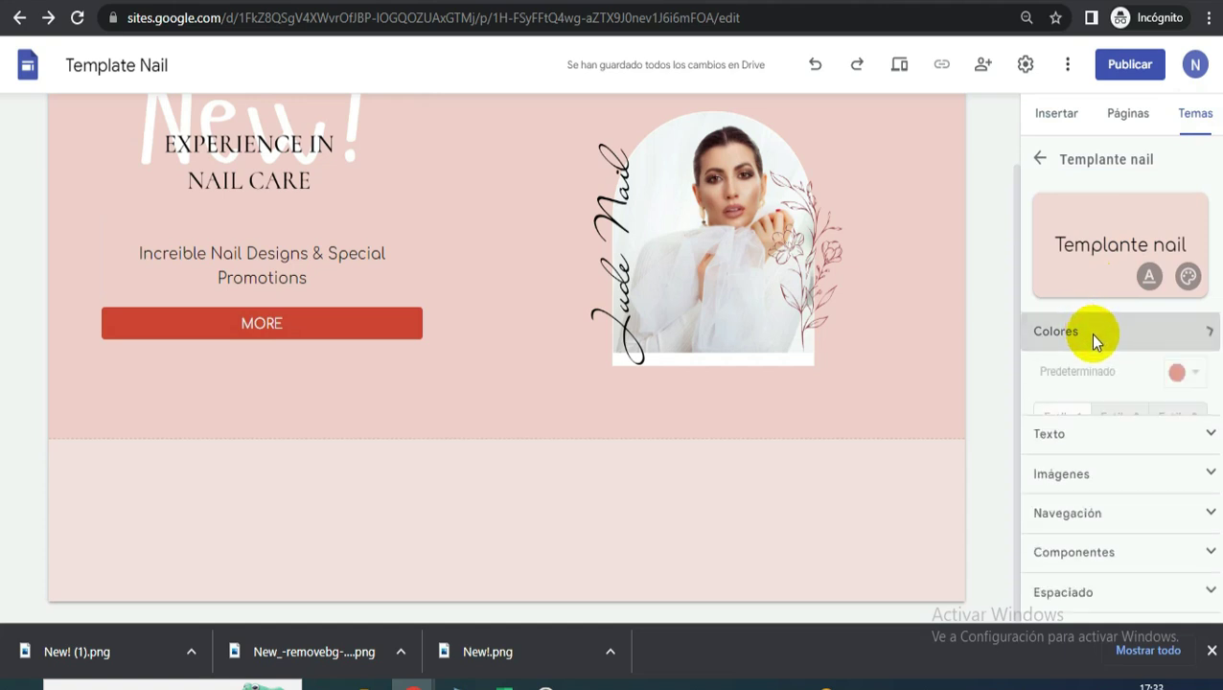
{"action": "left_click", "coordinate": [1195, 380]}
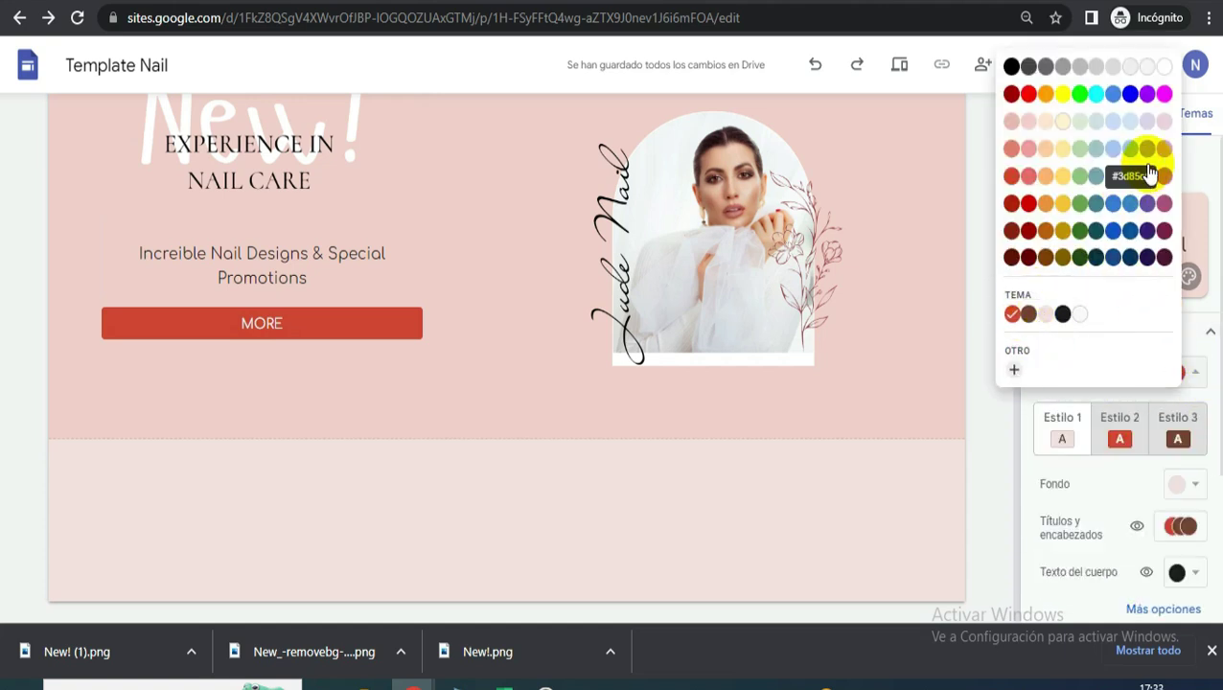
{"action": "left_click", "coordinate": [1165, 67]}
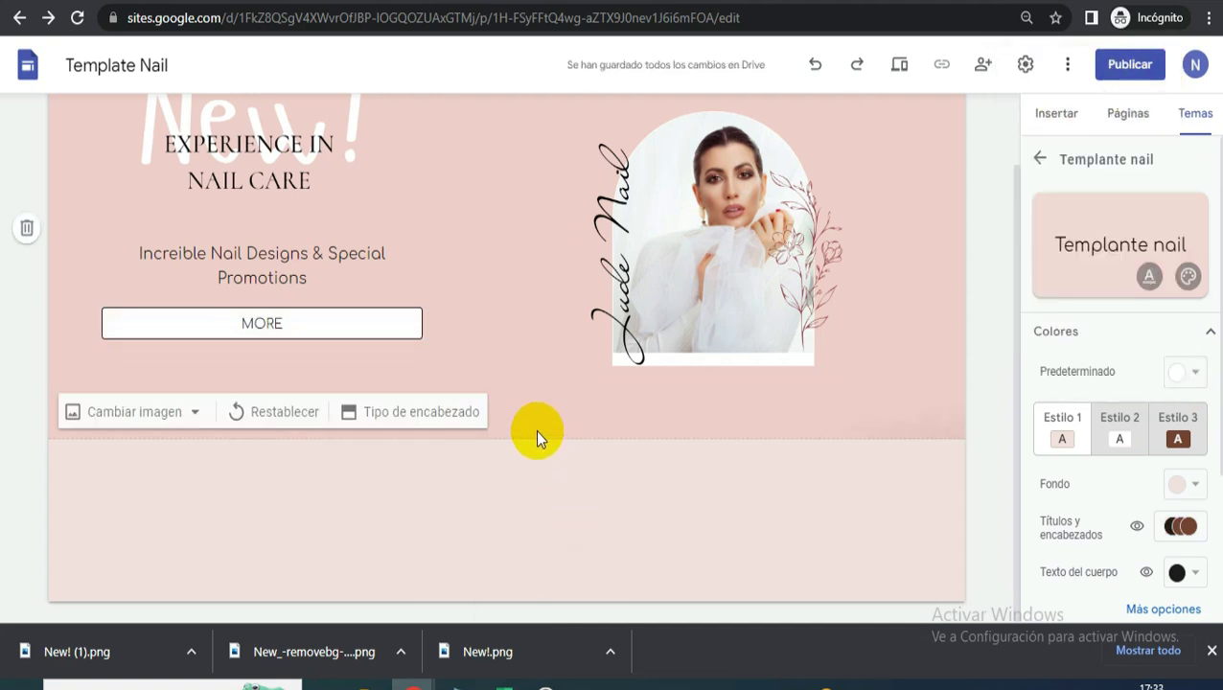
{"action": "scroll", "coordinate": [1072, 423], "scroll_direction": "down", "scroll_amount": 2}
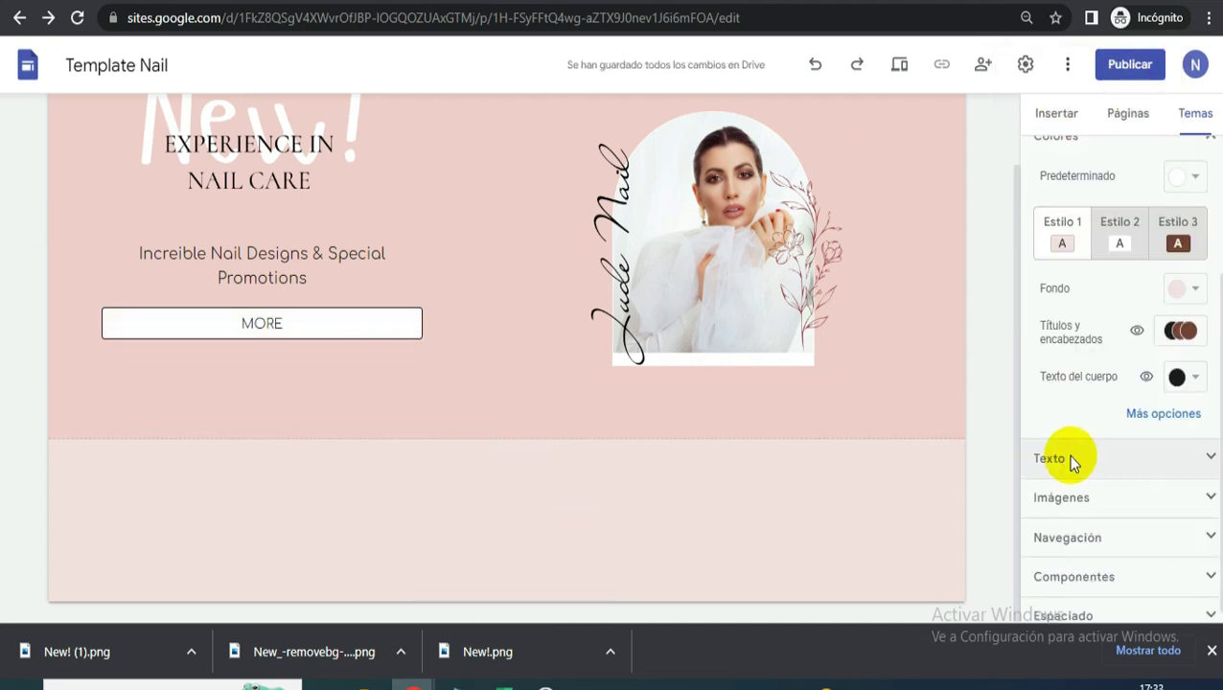
{"action": "left_click", "coordinate": [1077, 565]}
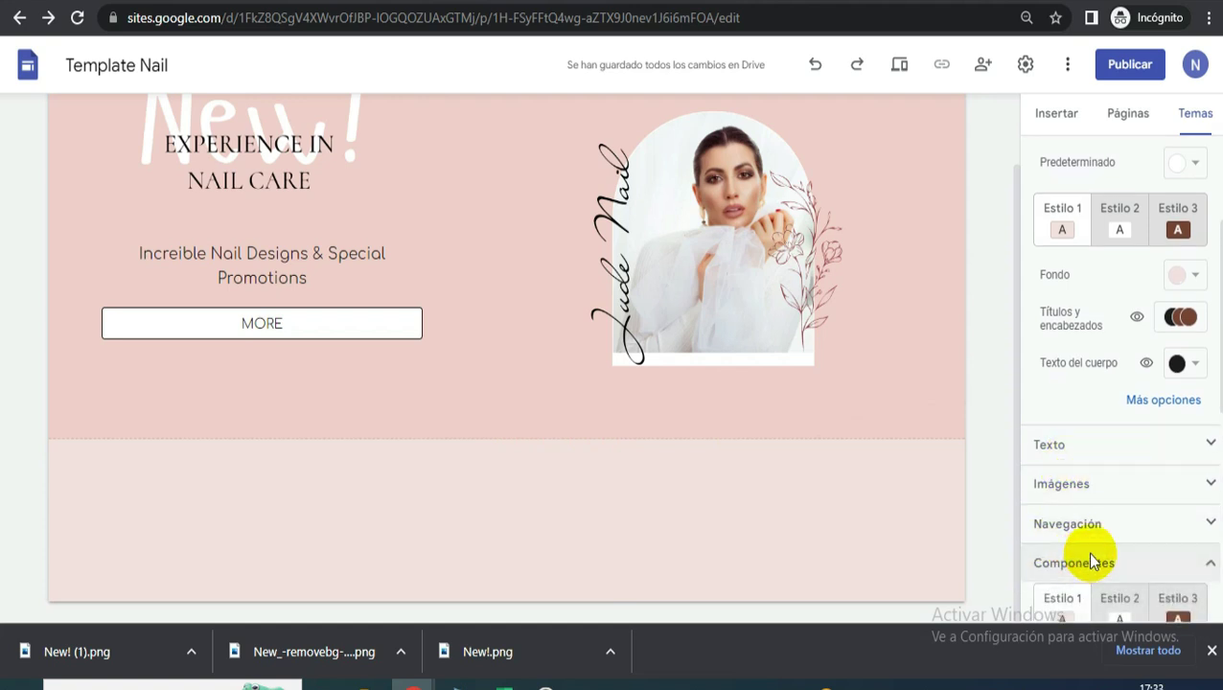
{"action": "scroll", "coordinate": [1094, 546], "scroll_direction": "down", "scroll_amount": 2}
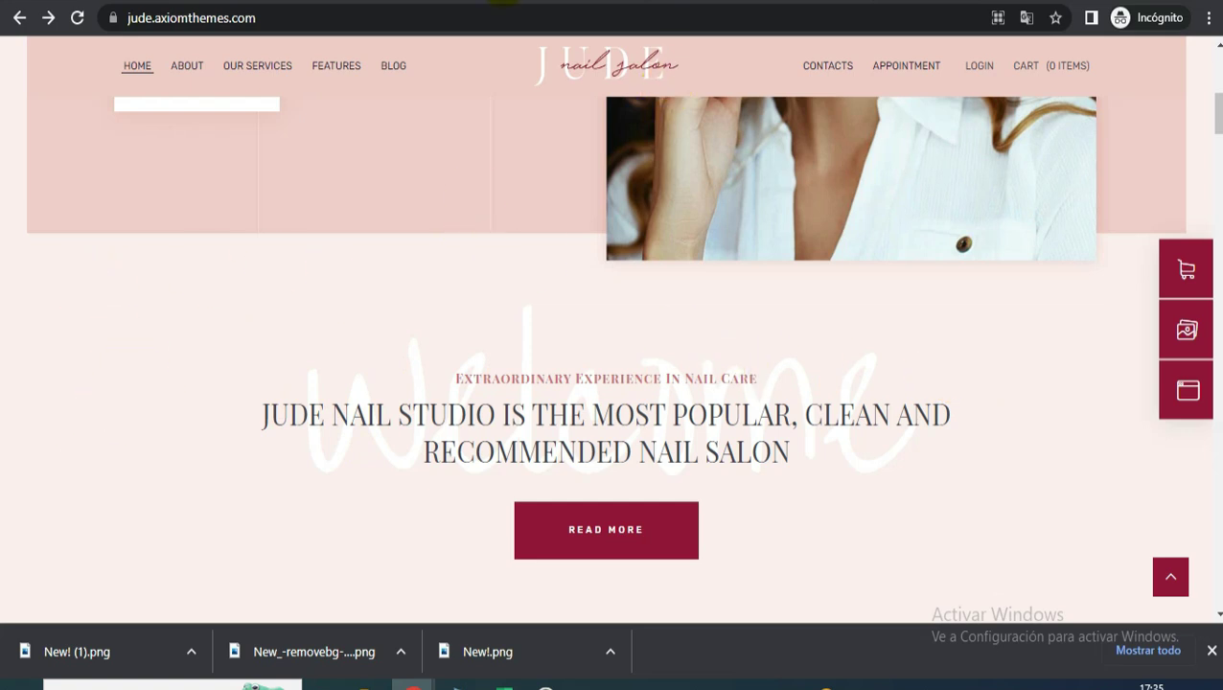
- Add a fourth Canva page and paste the salon's Welcome-section screenshot onto it
{"action": "key", "text": "ctrl+Tab"}
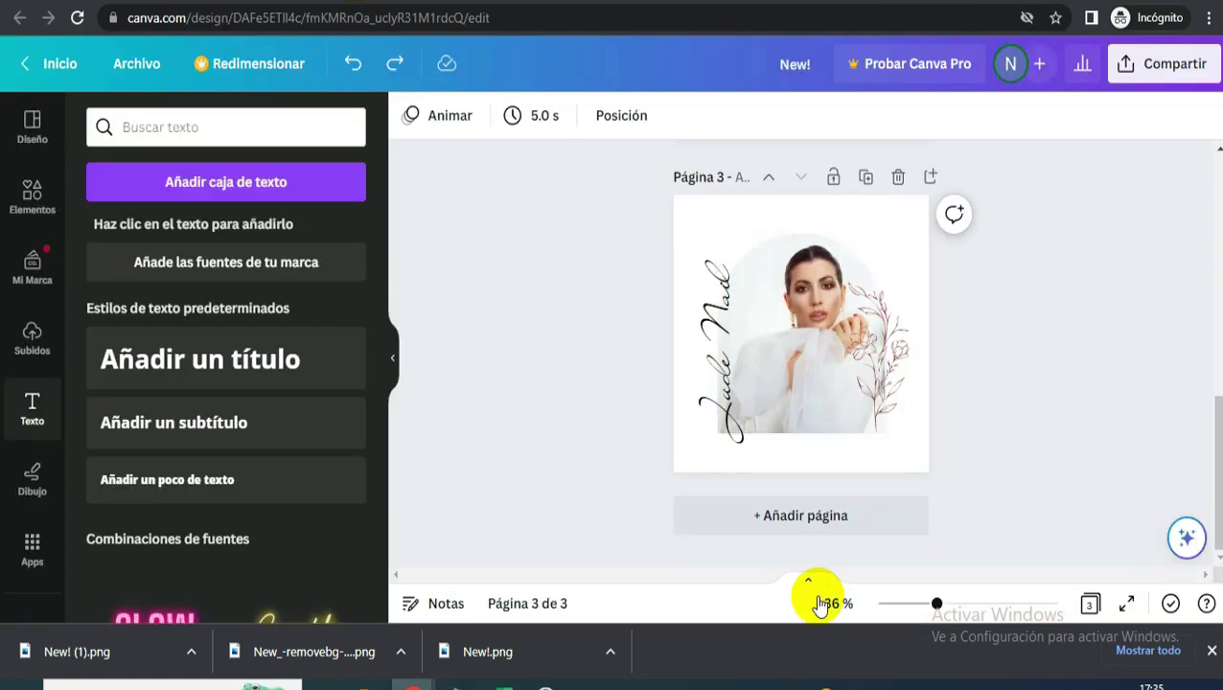
{"action": "left_click", "coordinate": [817, 518]}
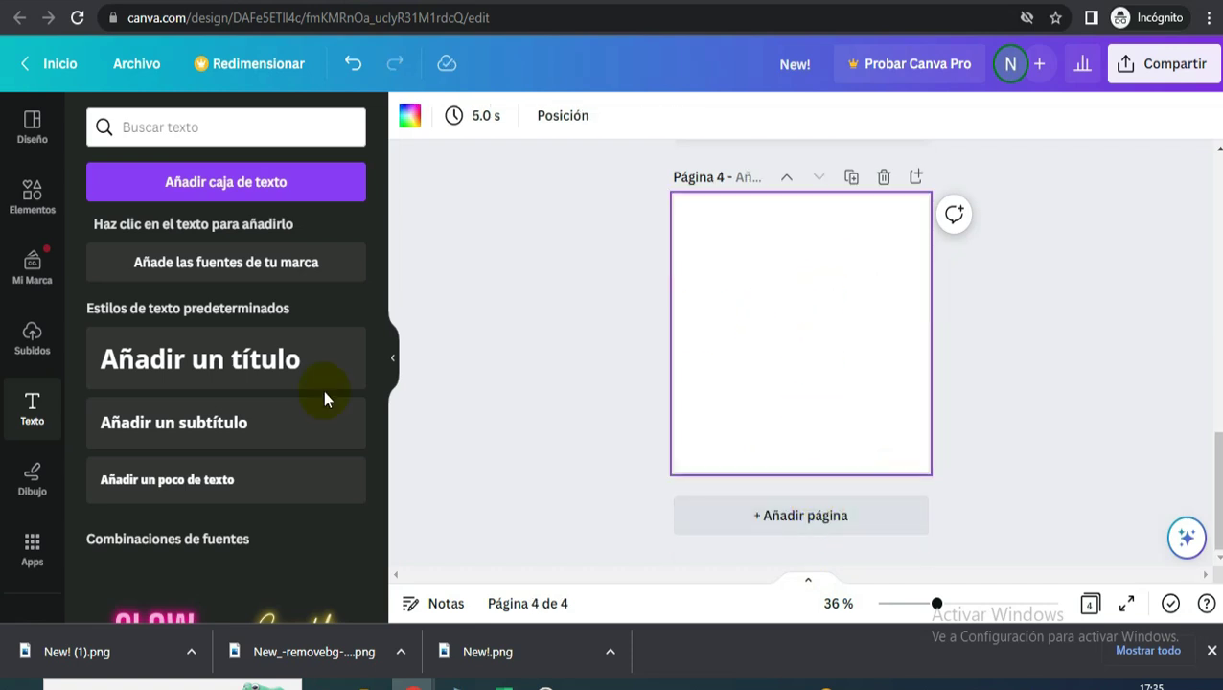
{"action": "left_click", "coordinate": [29, 345]}
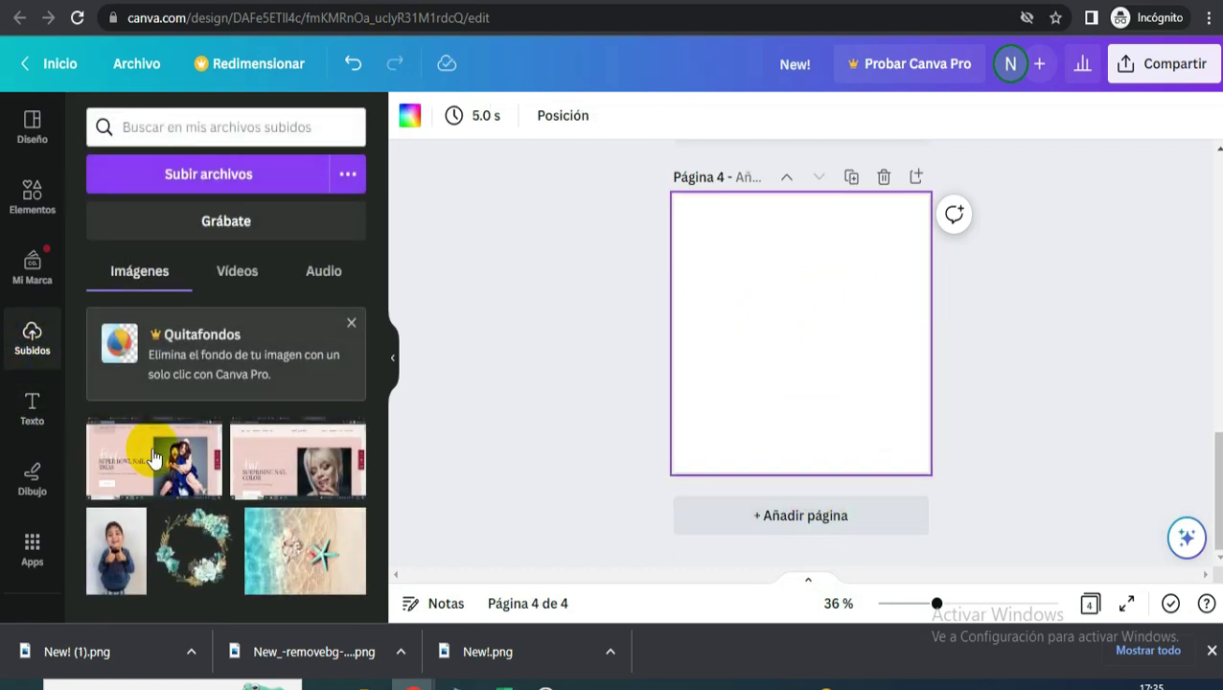
{"action": "left_click", "coordinate": [147, 457]}
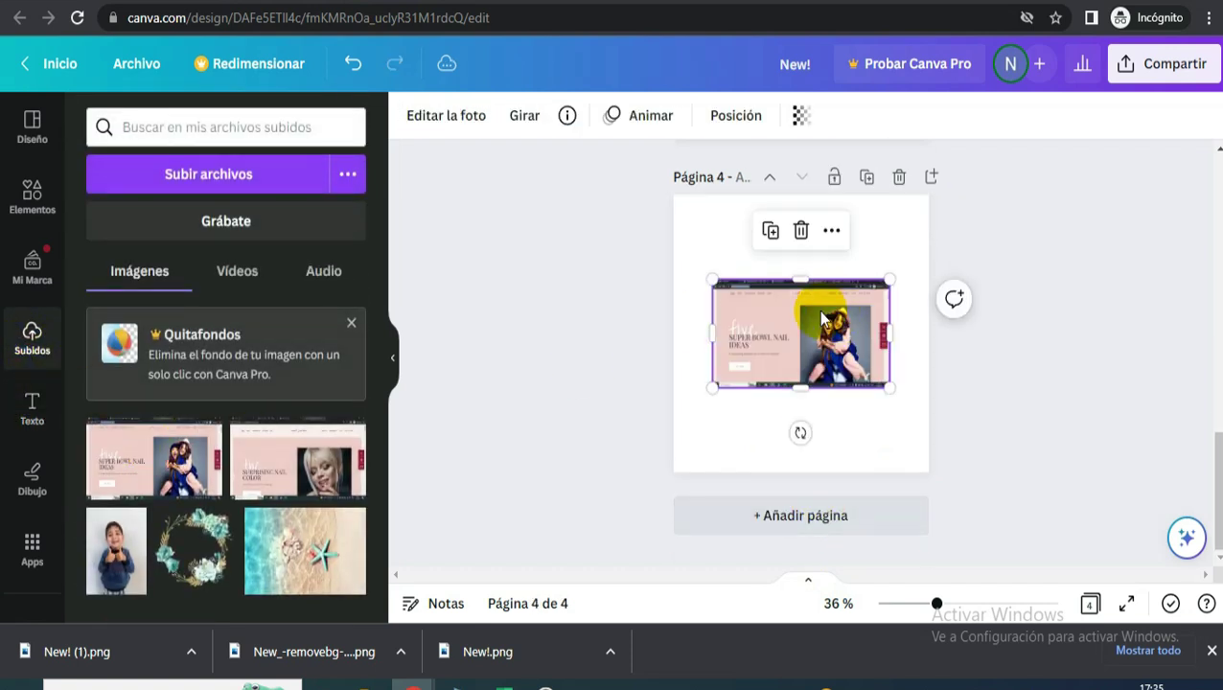
{"action": "key", "text": "Delete"}
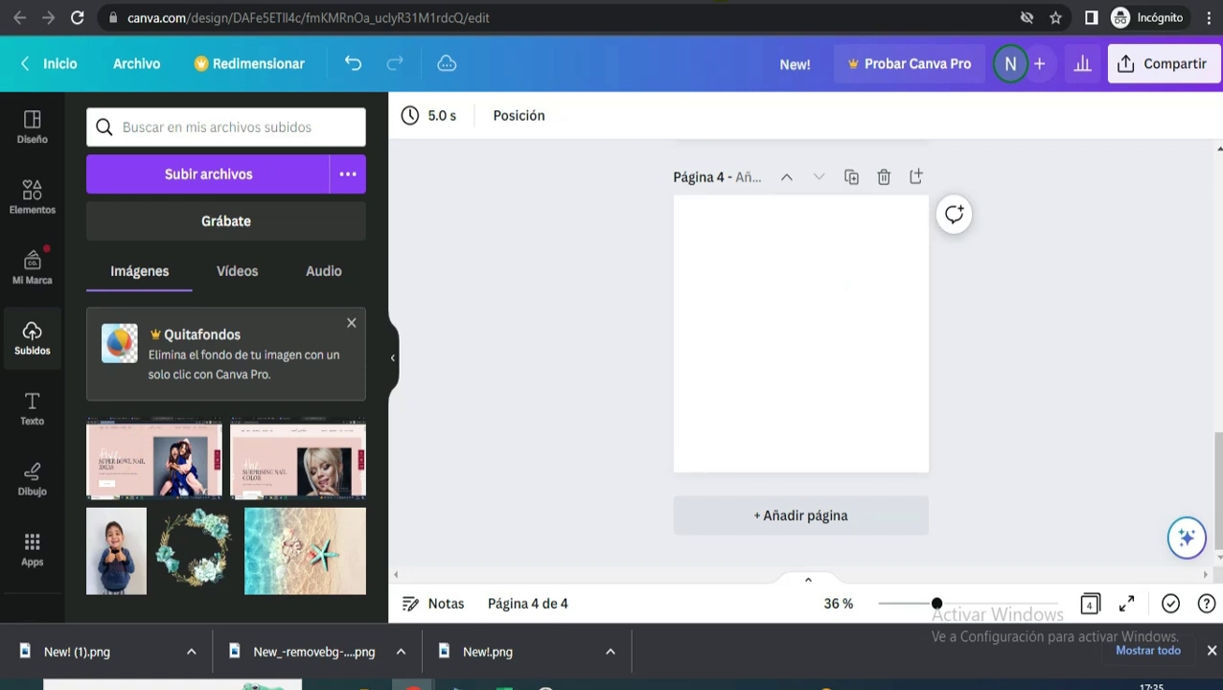
{"action": "key", "text": "ctrl+Tab"}
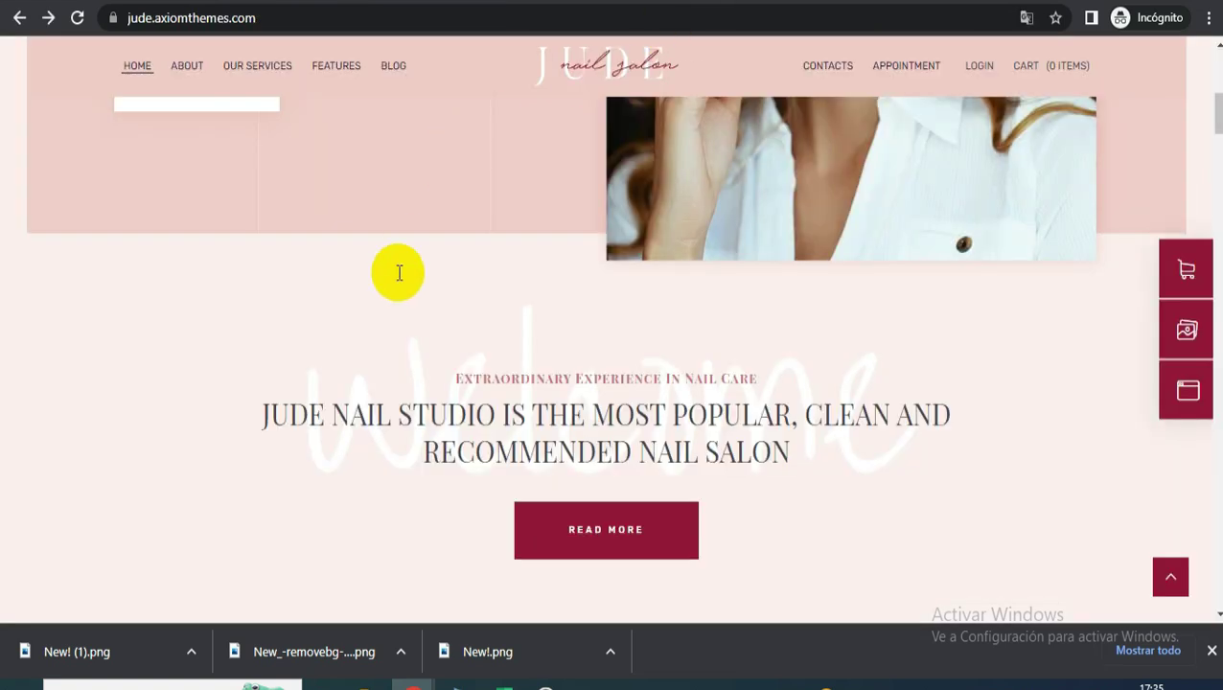
{"action": "key", "text": "ctrl+Tab"}
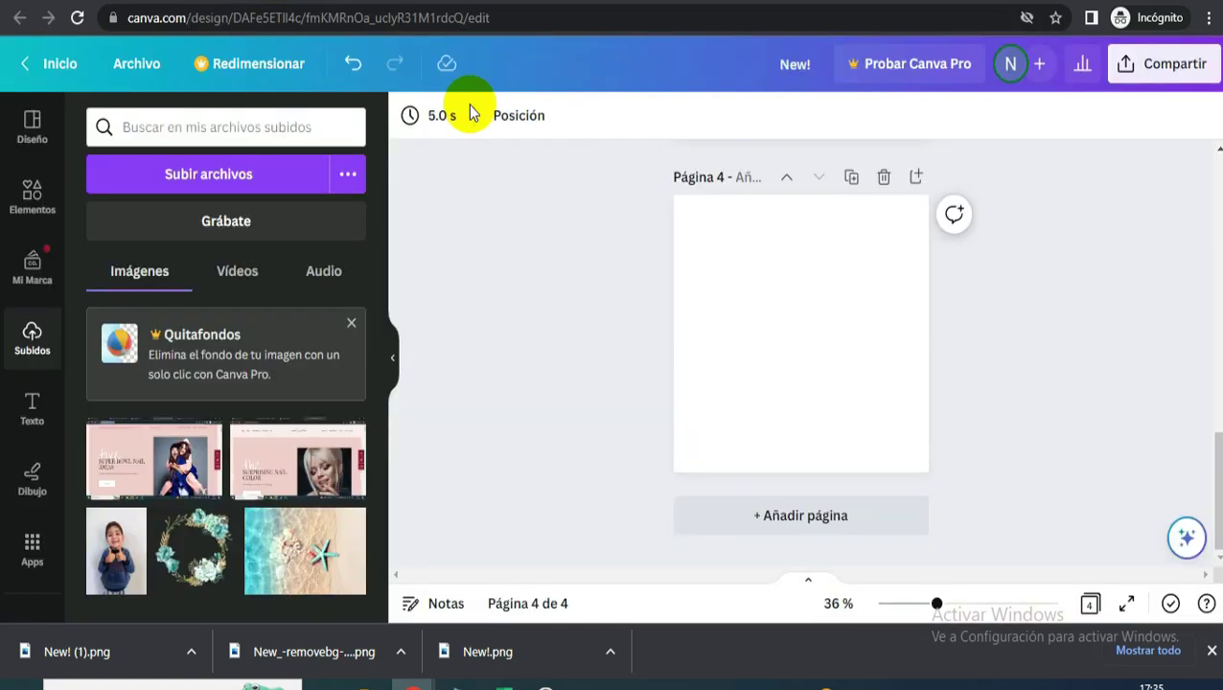
{"action": "left_click", "coordinate": [798, 323]}
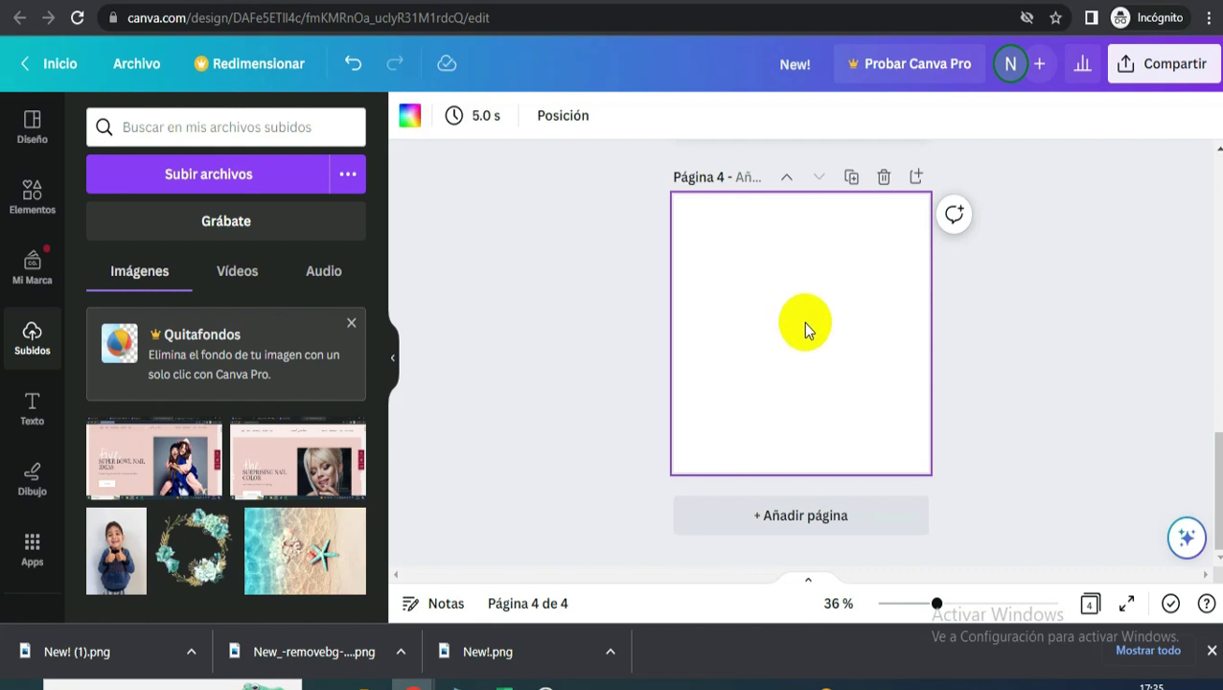
{"action": "key", "text": "ctrl+v"}
{"action": "left_click", "coordinate": [846, 419]}
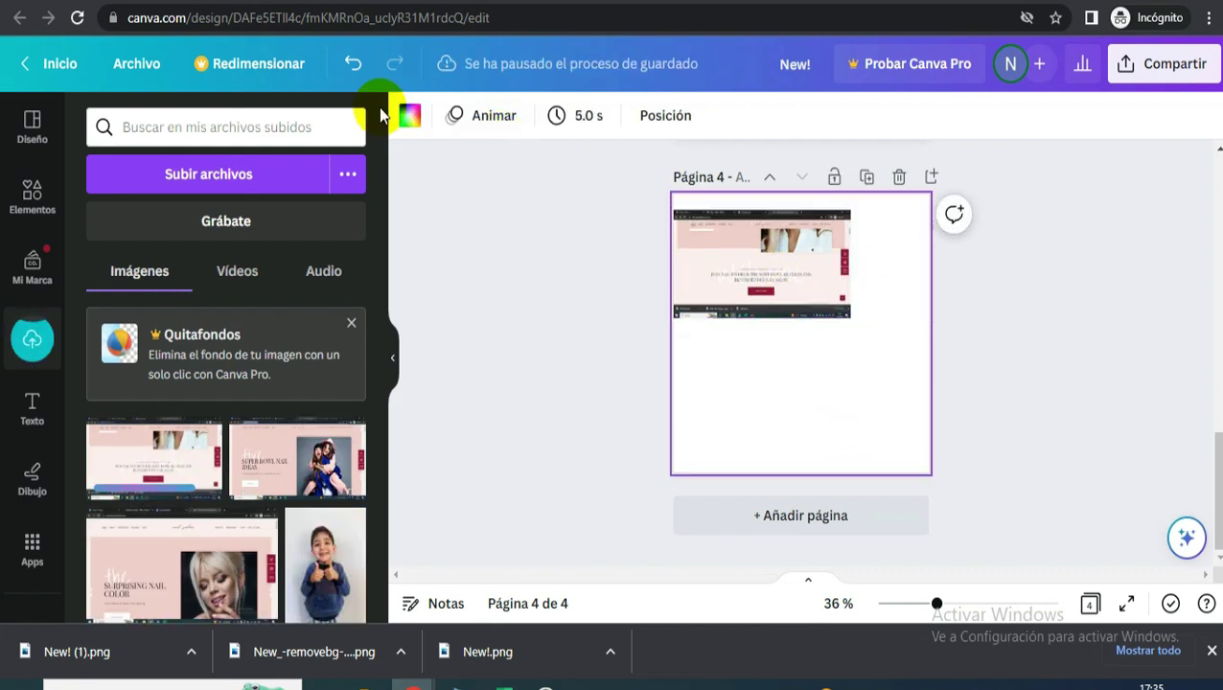
- Set Canva page 4's background to pale pink #FAEFED, sampled from the salon screenshot
{"action": "left_click", "coordinate": [409, 115]}
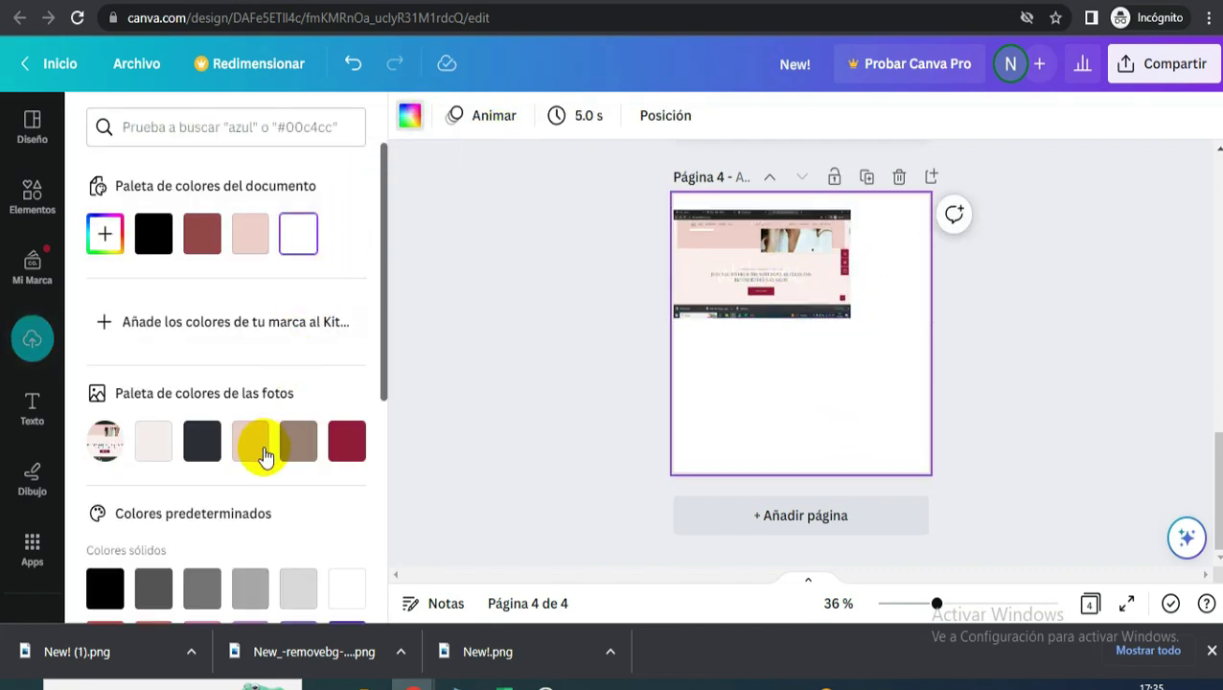
{"action": "left_click", "coordinate": [103, 234]}
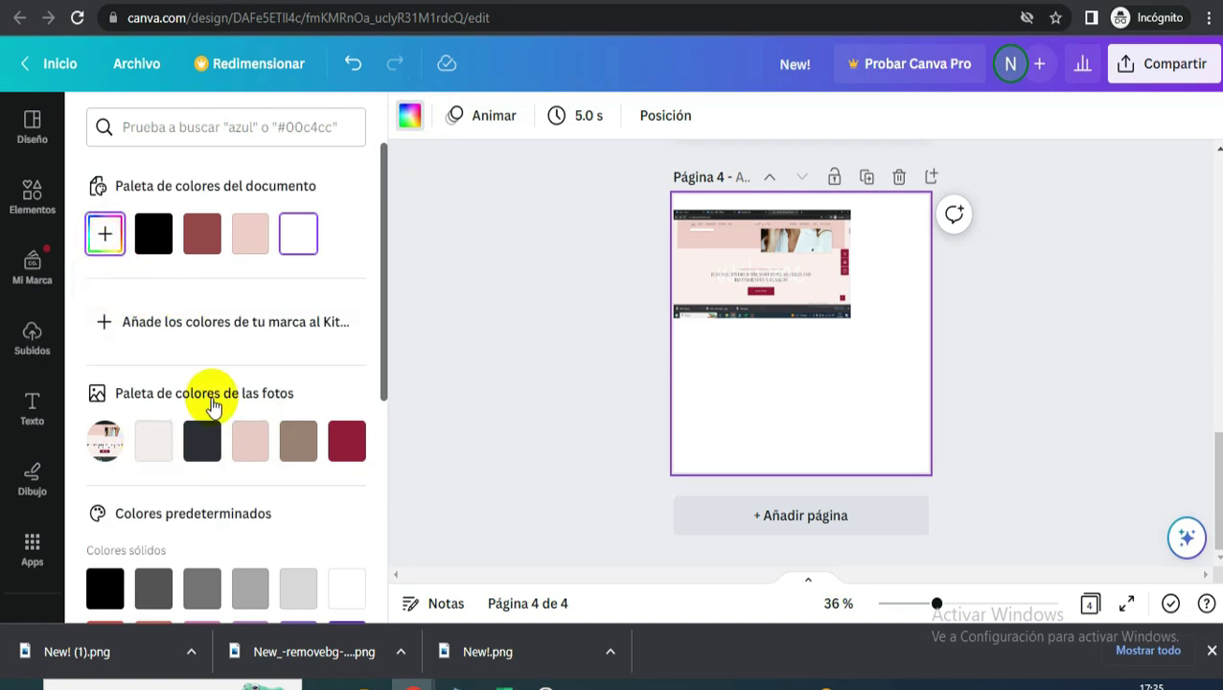
{"action": "left_click", "coordinate": [333, 481]}
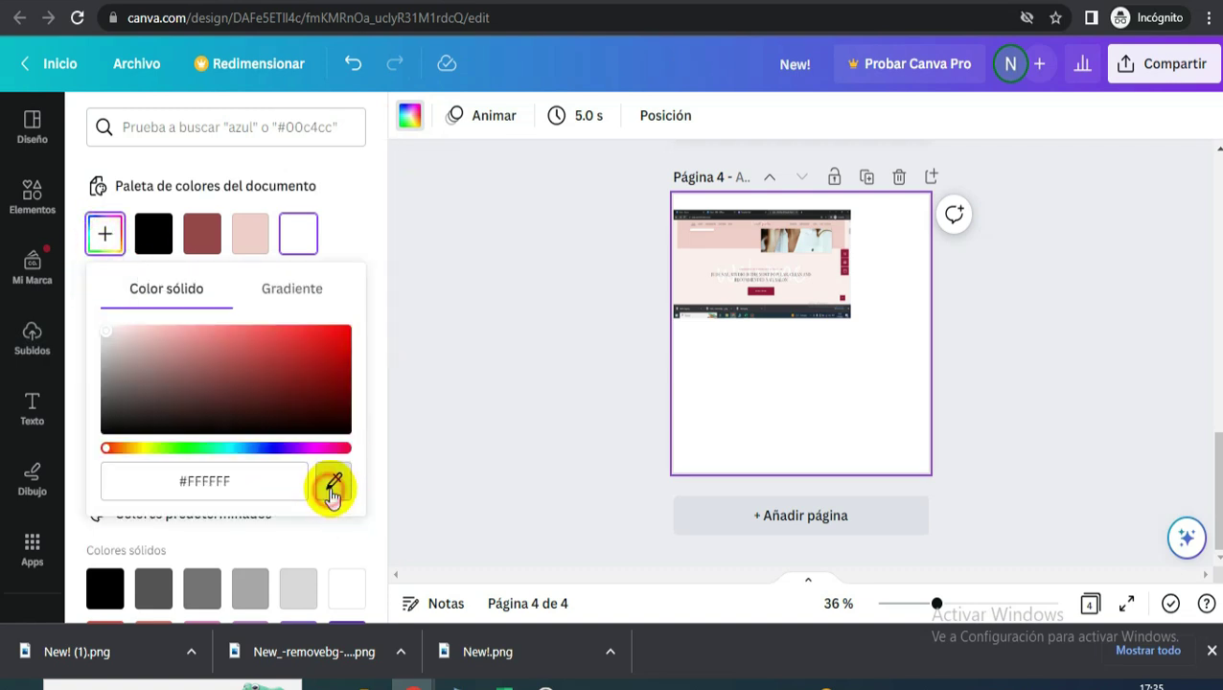
{"action": "left_click", "coordinate": [693, 278]}
- Move the screenshot lower on page 4 and reselect the page
{"action": "left_click_drag", "start_coordinate": [826, 276], "coordinate": [843, 418]}
{"action": "left_click", "coordinate": [890, 290]}
{"action": "left_click", "coordinate": [865, 281]}
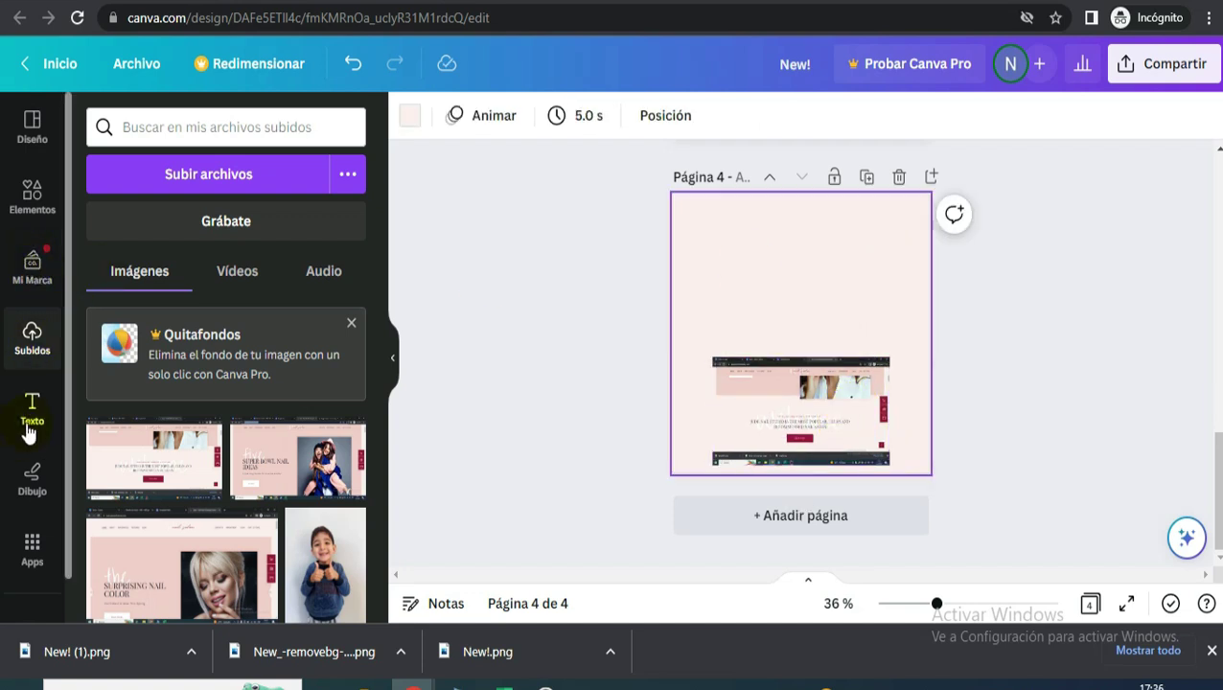
- Paste the 'New! Experience in nail care' text onto page 4, nudged higher
{"action": "scroll", "coordinate": [800, 268], "scroll_direction": "up", "scroll_amount": 10}
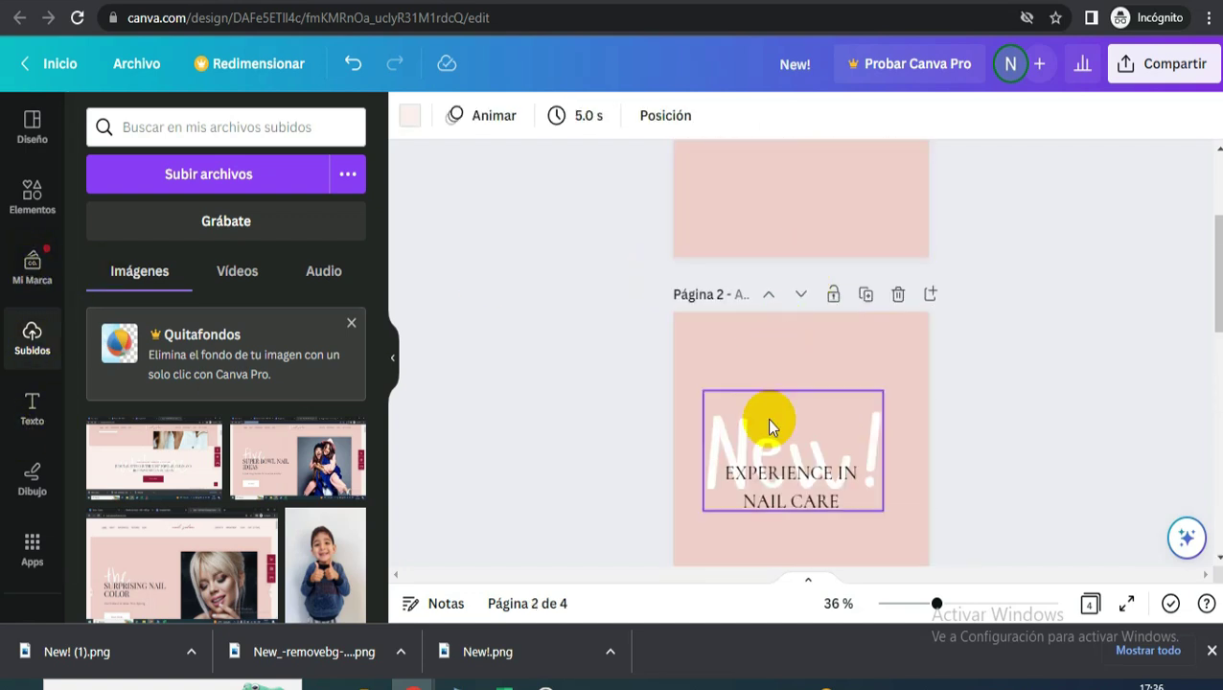
{"action": "left_click", "coordinate": [767, 419]}
{"action": "scroll", "coordinate": [801, 419], "scroll_direction": "down", "scroll_amount": 5}
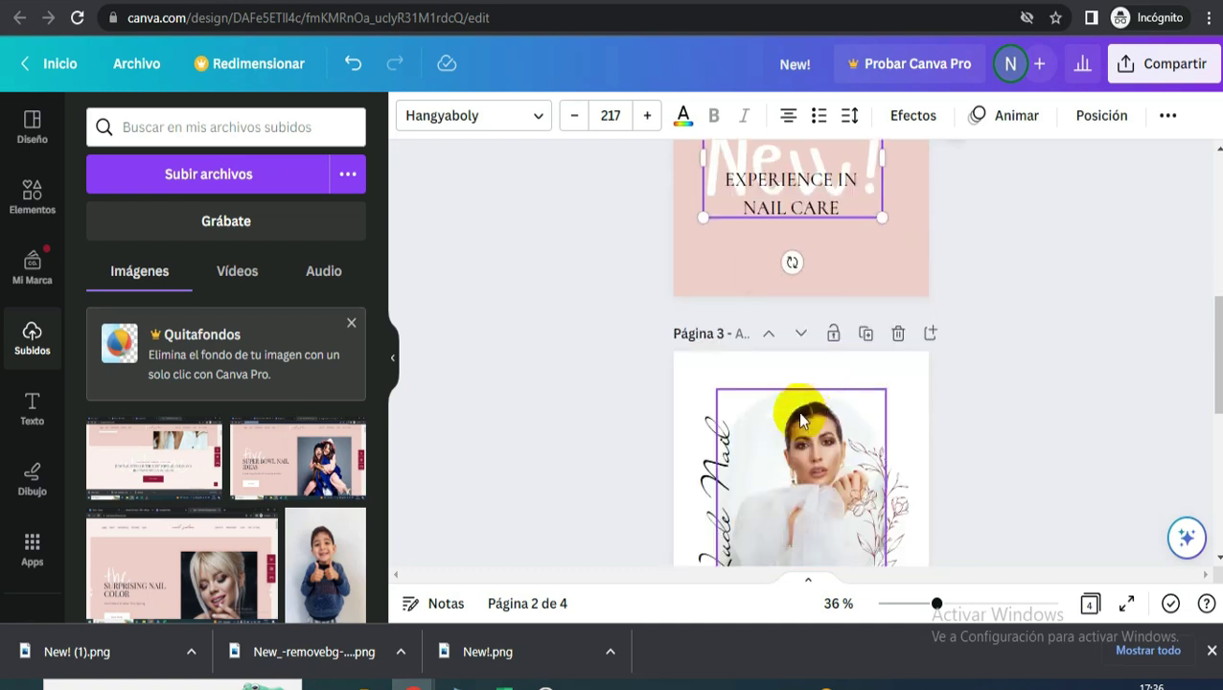
{"action": "scroll", "coordinate": [815, 414], "scroll_direction": "down", "scroll_amount": 5}
{"action": "left_click", "coordinate": [882, 282]}
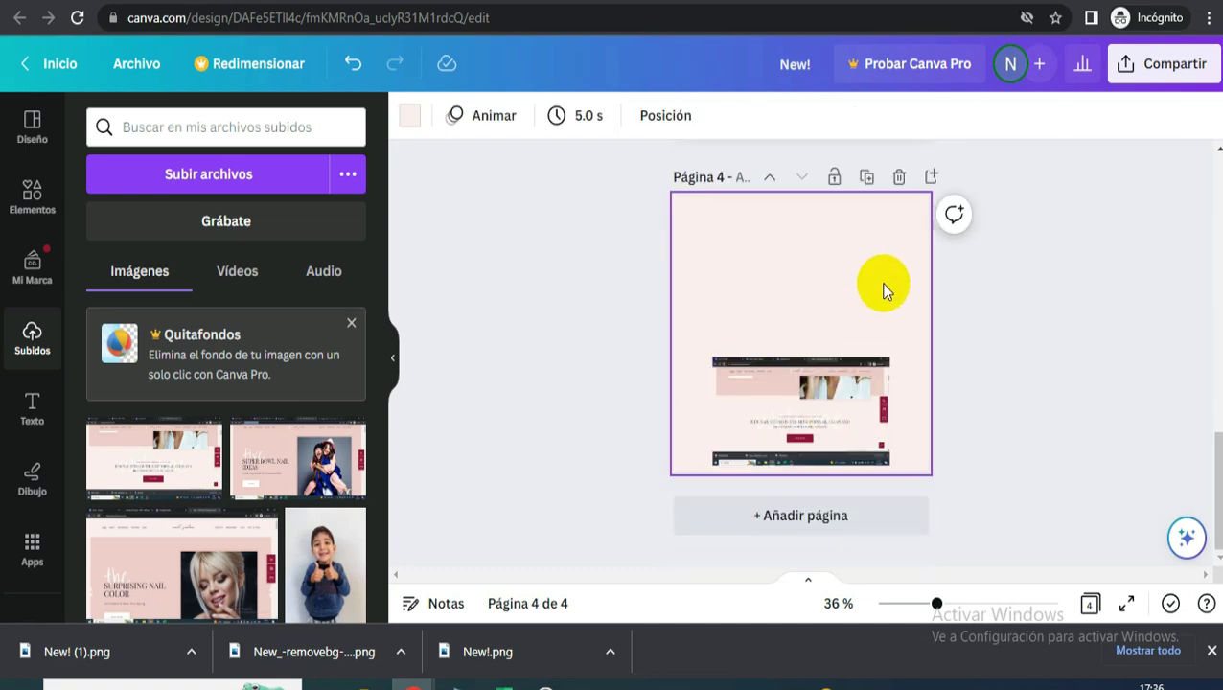
{"action": "key", "text": "ctrl+v"}
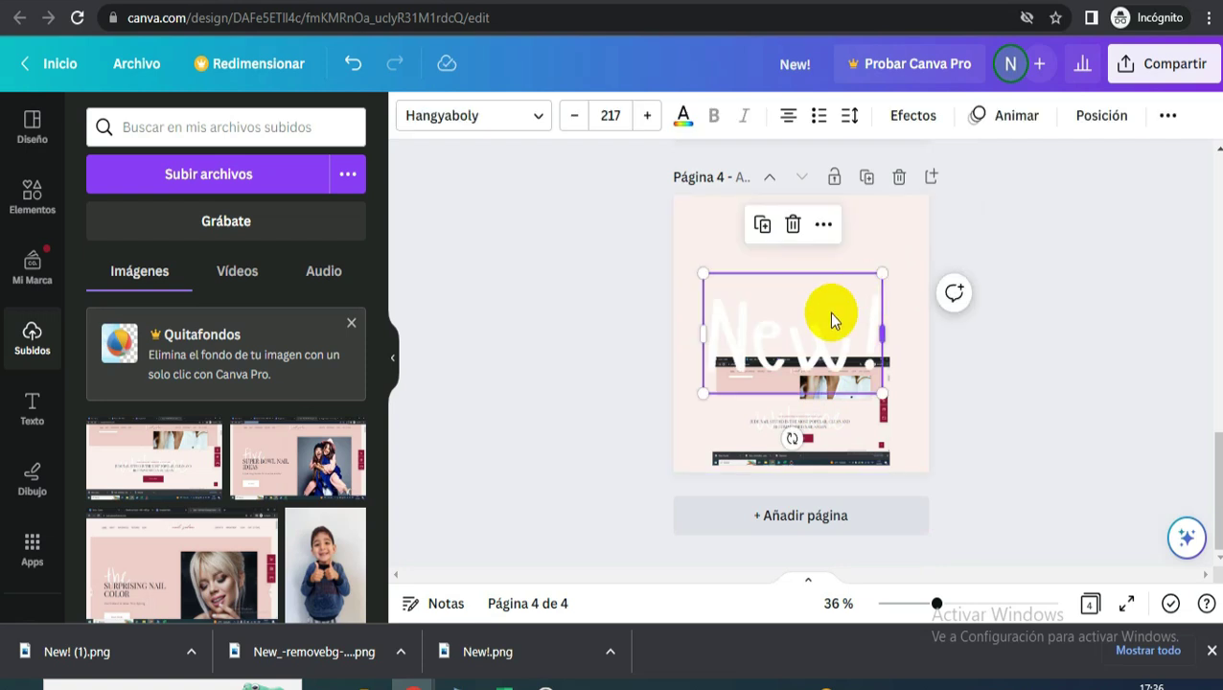
{"action": "left_click_drag", "start_coordinate": [821, 332], "coordinate": [821, 318]}
- Delete the screenshot and fit the Welcome text onto one centred line
{"action": "left_click_drag", "start_coordinate": [890, 372], "coordinate": [997, 273]}
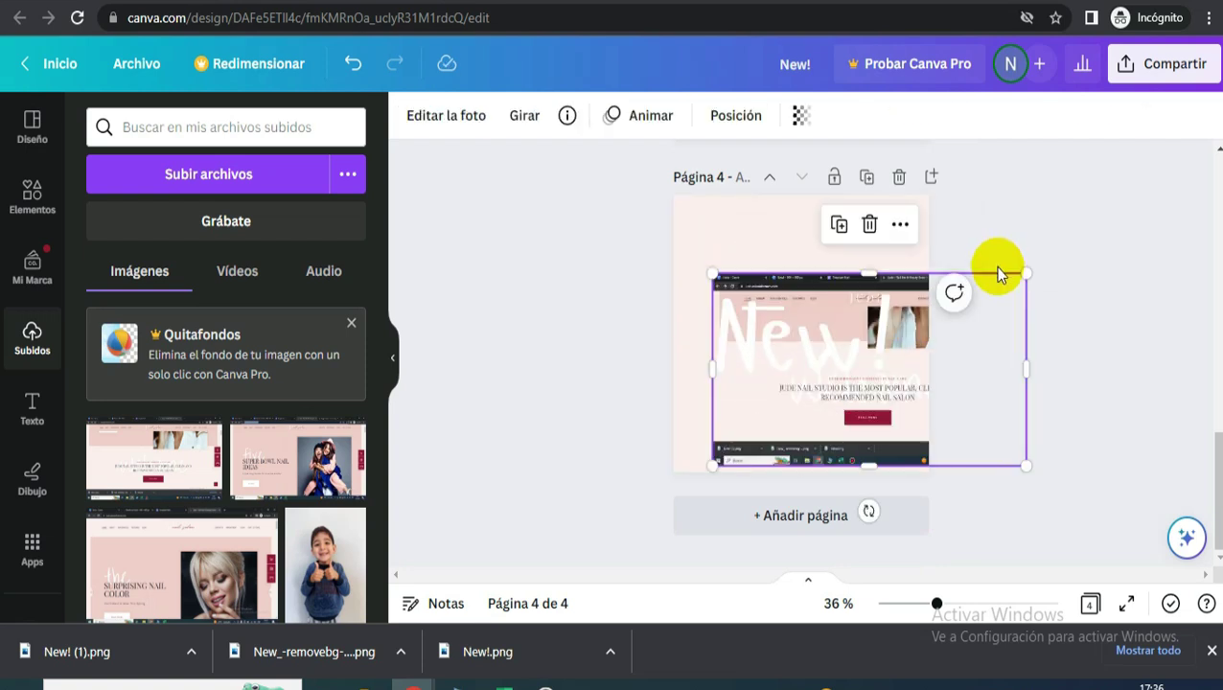
{"action": "key", "text": "Delete"}
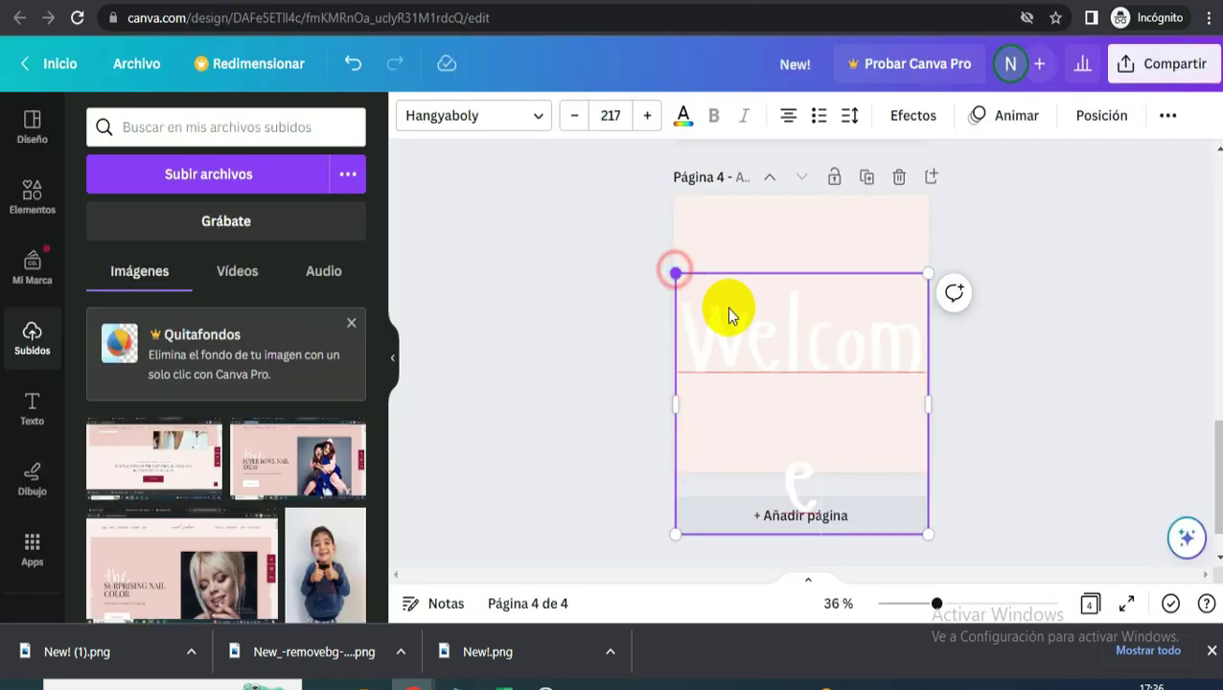
{"action": "left_click_drag", "start_coordinate": [676, 275], "coordinate": [724, 323]}
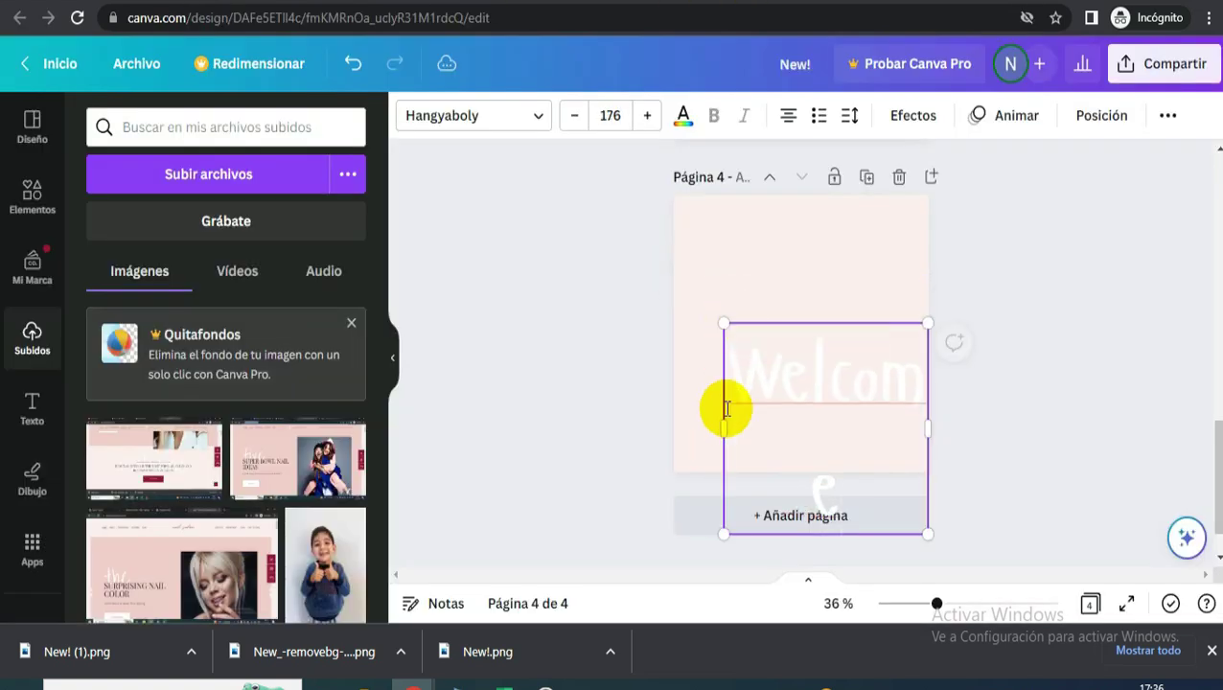
{"action": "left_click_drag", "start_coordinate": [717, 423], "coordinate": [682, 388]}
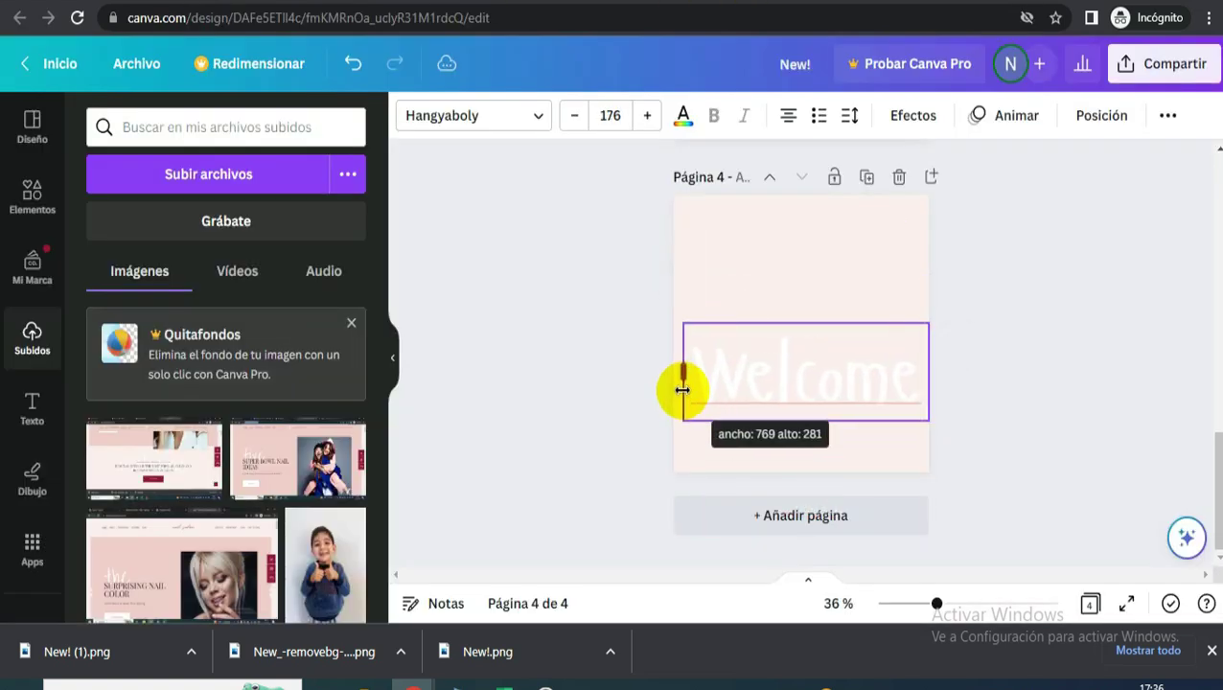
{"action": "left_click_drag", "start_coordinate": [682, 326], "coordinate": [824, 287]}
- Download only page 4 as a PNG (New! (2).png) and return to the Google Sites editor
{"action": "left_click", "coordinate": [898, 241]}
{"action": "left_click", "coordinate": [1173, 62]}
{"action": "scroll", "coordinate": [950, 488], "scroll_direction": "down", "scroll_amount": 3}
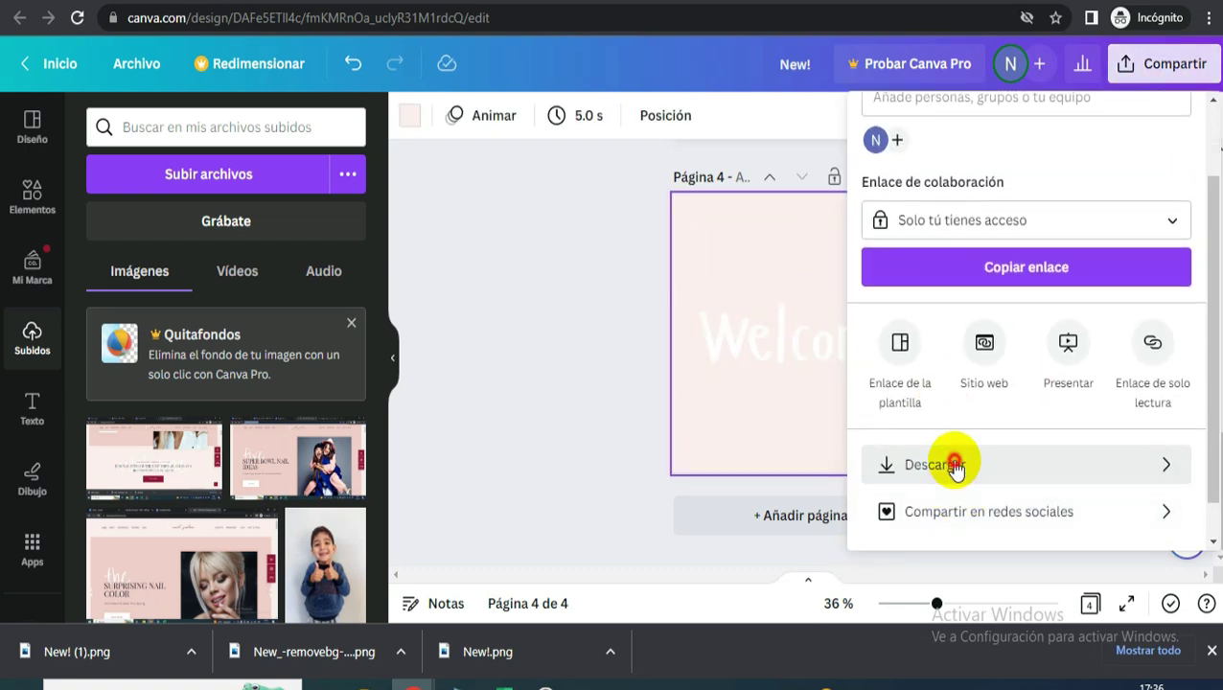
{"action": "left_click", "coordinate": [950, 467]}
{"action": "left_click", "coordinate": [927, 420]}
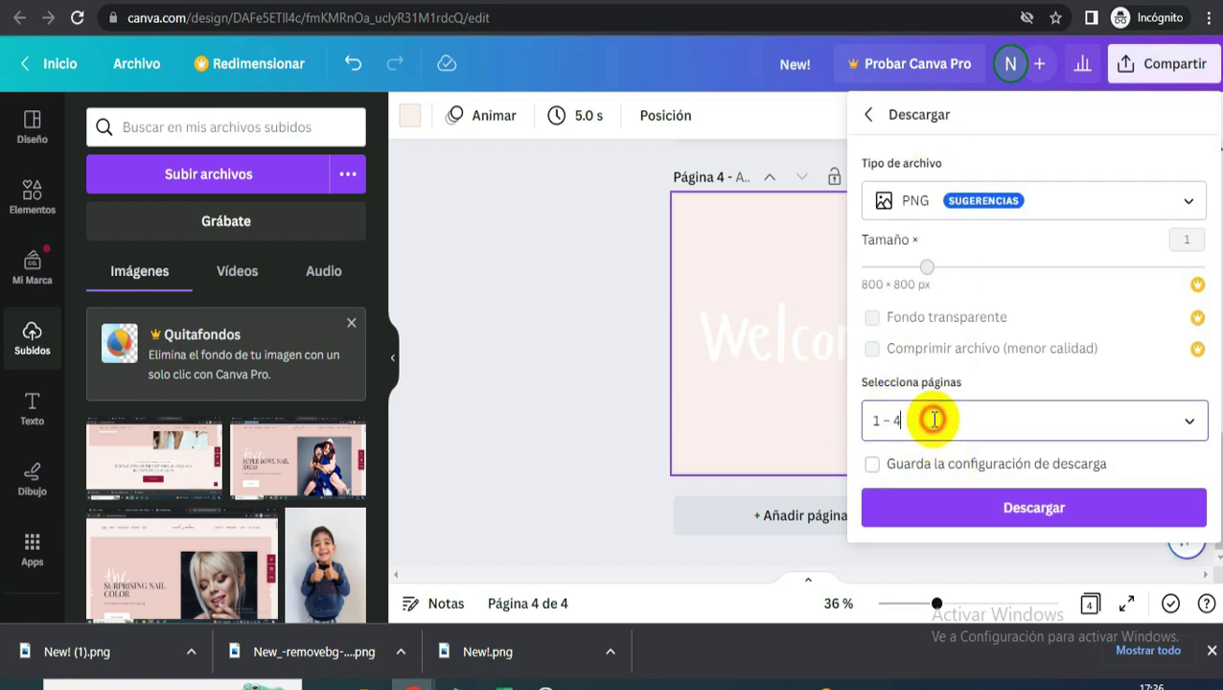
{"action": "left_click", "coordinate": [973, 113]}
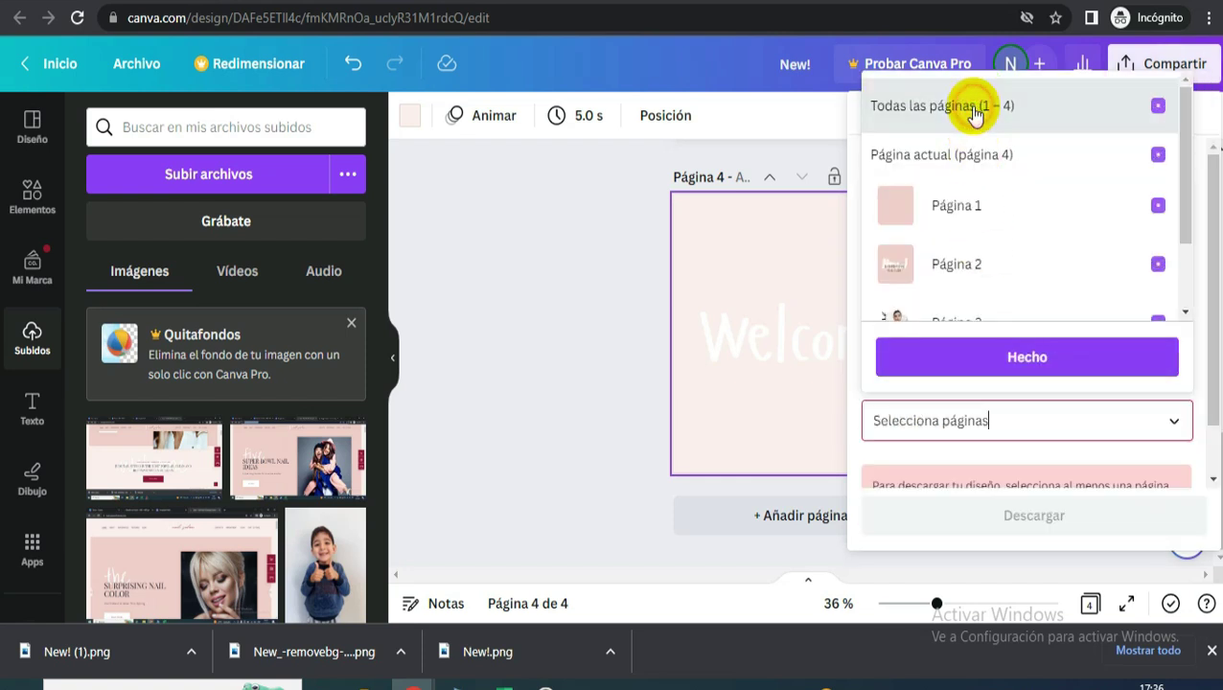
{"action": "left_click", "coordinate": [1008, 156]}
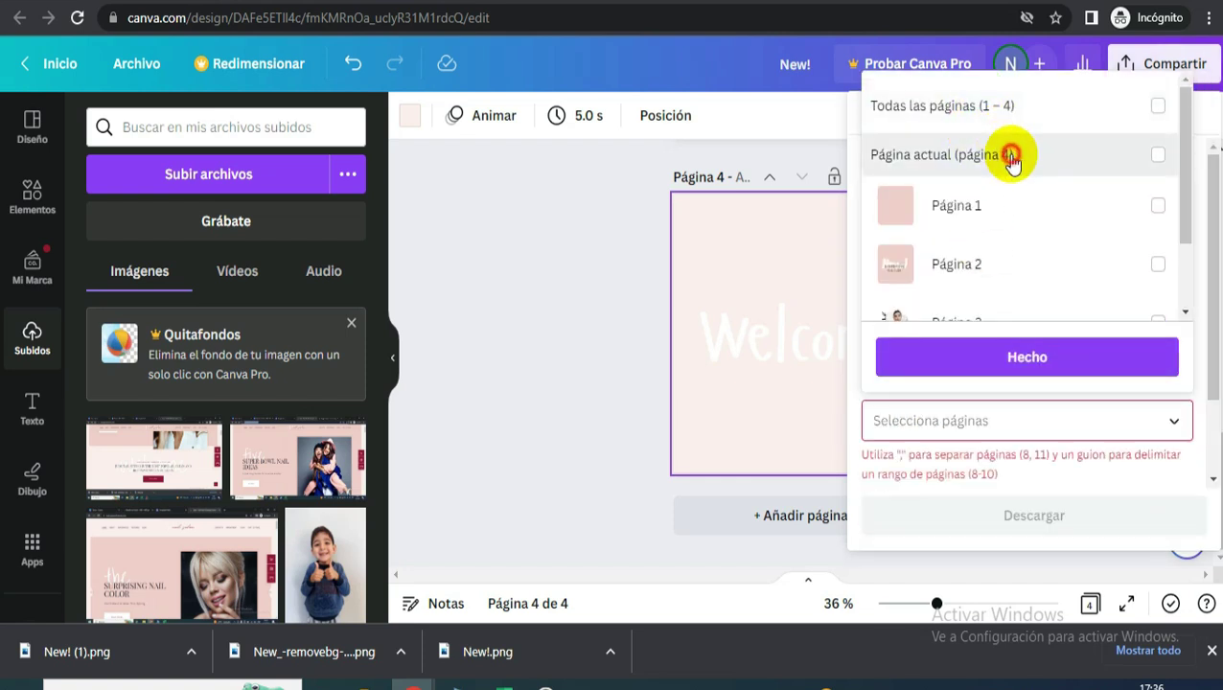
{"action": "left_click", "coordinate": [1146, 364]}
{"action": "left_click", "coordinate": [1081, 525]}
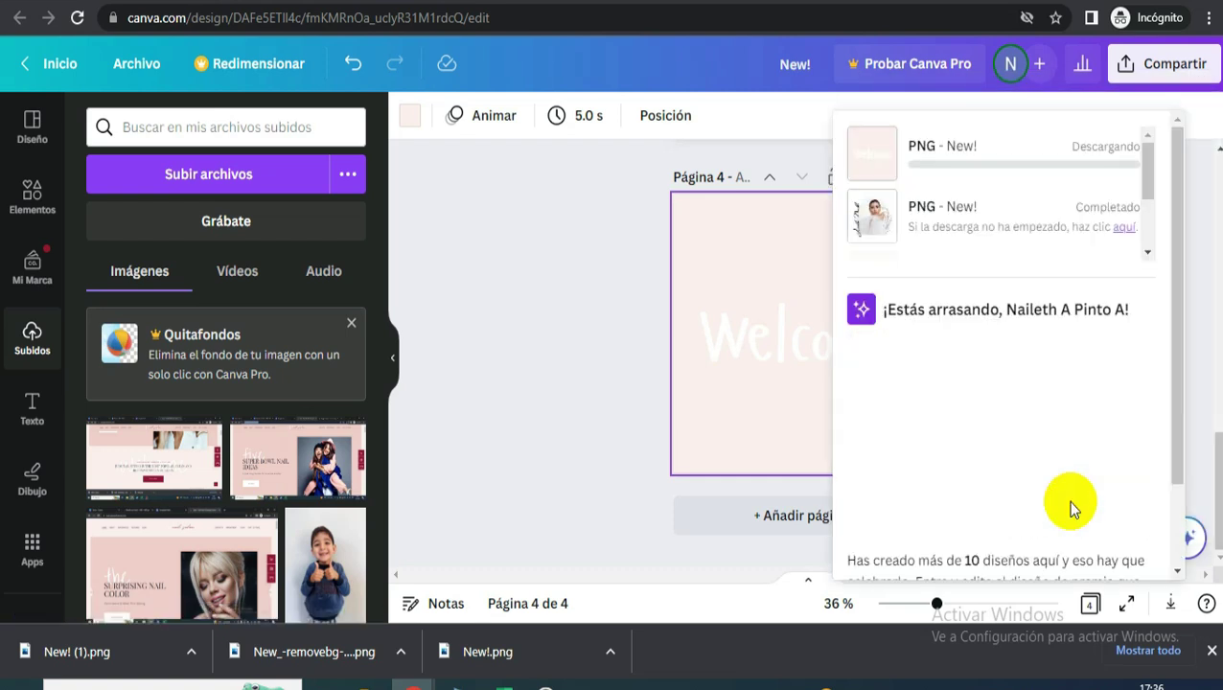
{"action": "left_click", "coordinate": [566, 34]}
{"action": "scroll", "coordinate": [910, 288], "scroll_direction": "down", "scroll_amount": 2}
- Insert a text box and upload New! (2) as the new section's background image
{"action": "left_click", "coordinate": [1054, 113]}
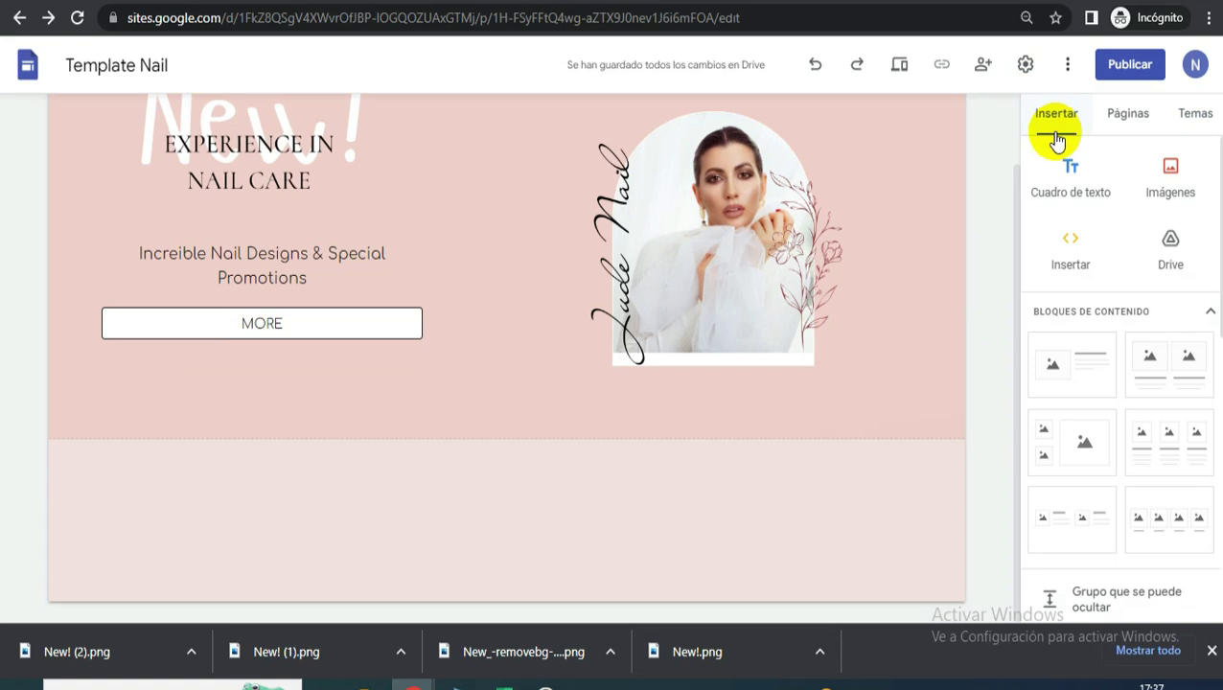
{"action": "left_click", "coordinate": [1086, 171]}
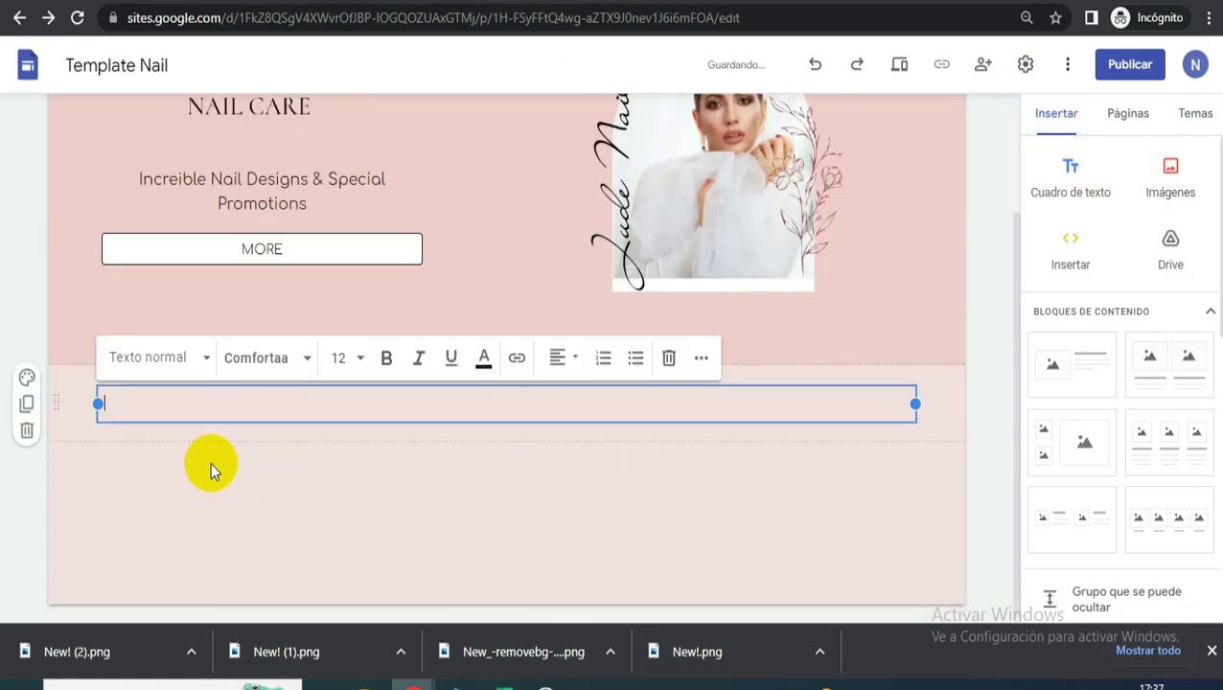
{"action": "left_click", "coordinate": [29, 381]}
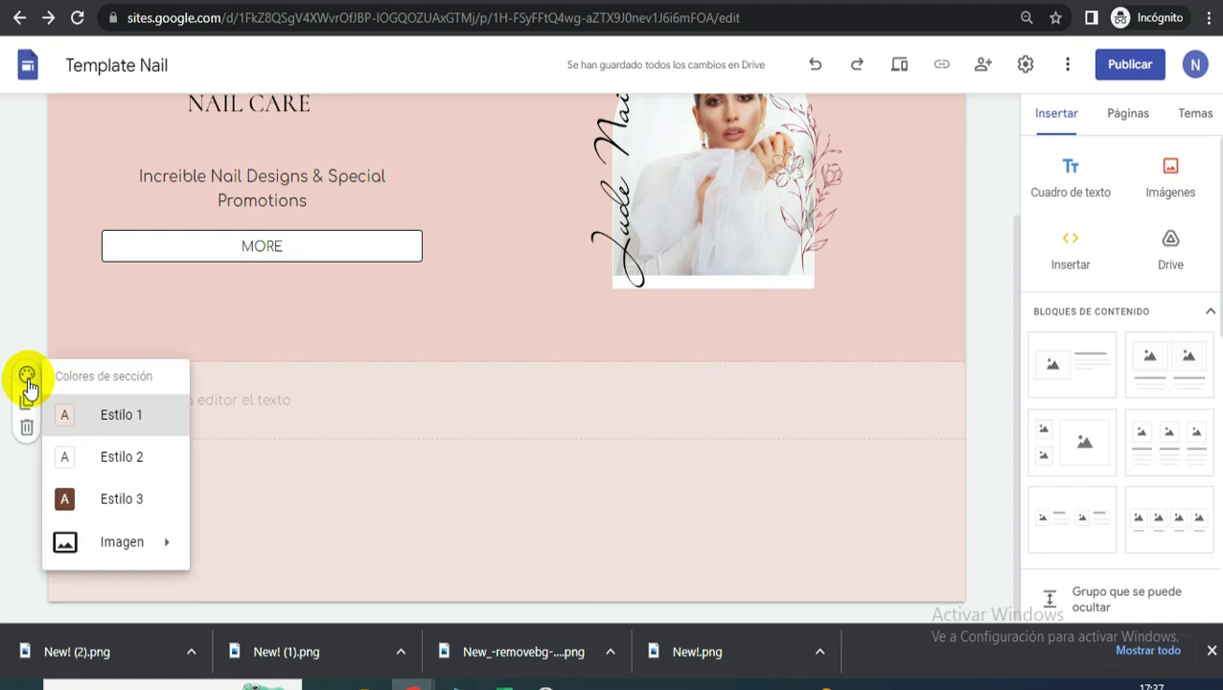
{"action": "mouse_move", "coordinate": [137, 537]}
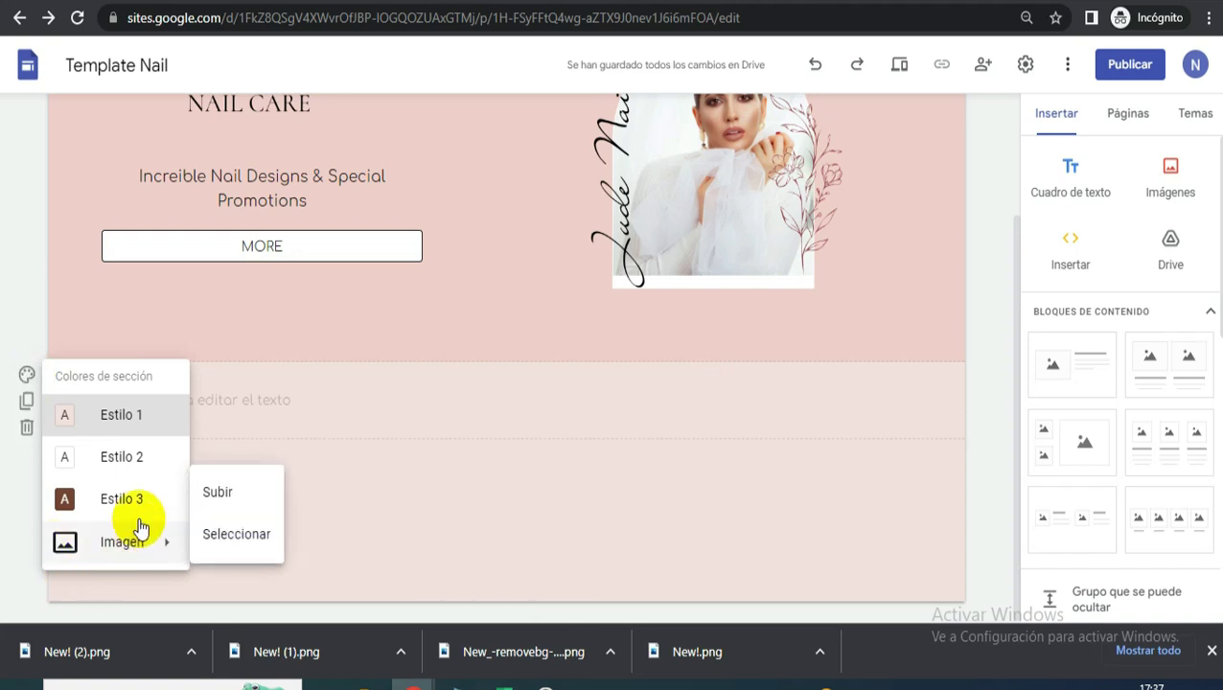
{"action": "left_click", "coordinate": [219, 493]}
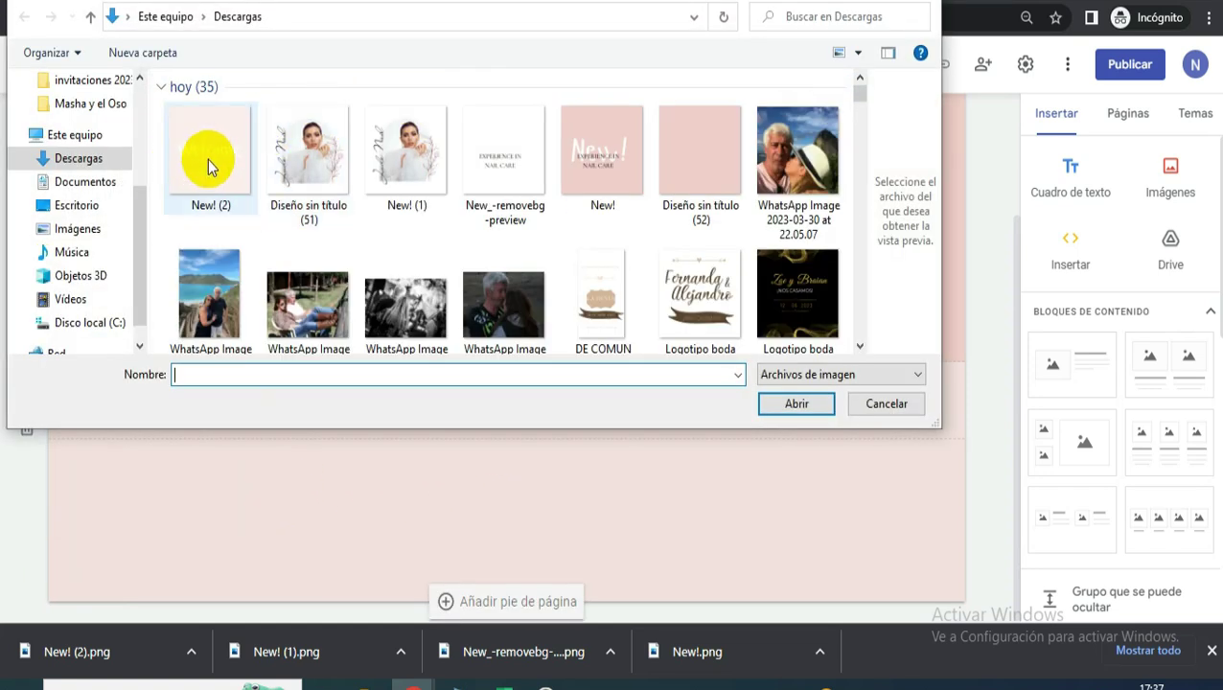
{"action": "left_click", "coordinate": [211, 167]}
{"action": "left_click", "coordinate": [803, 408]}
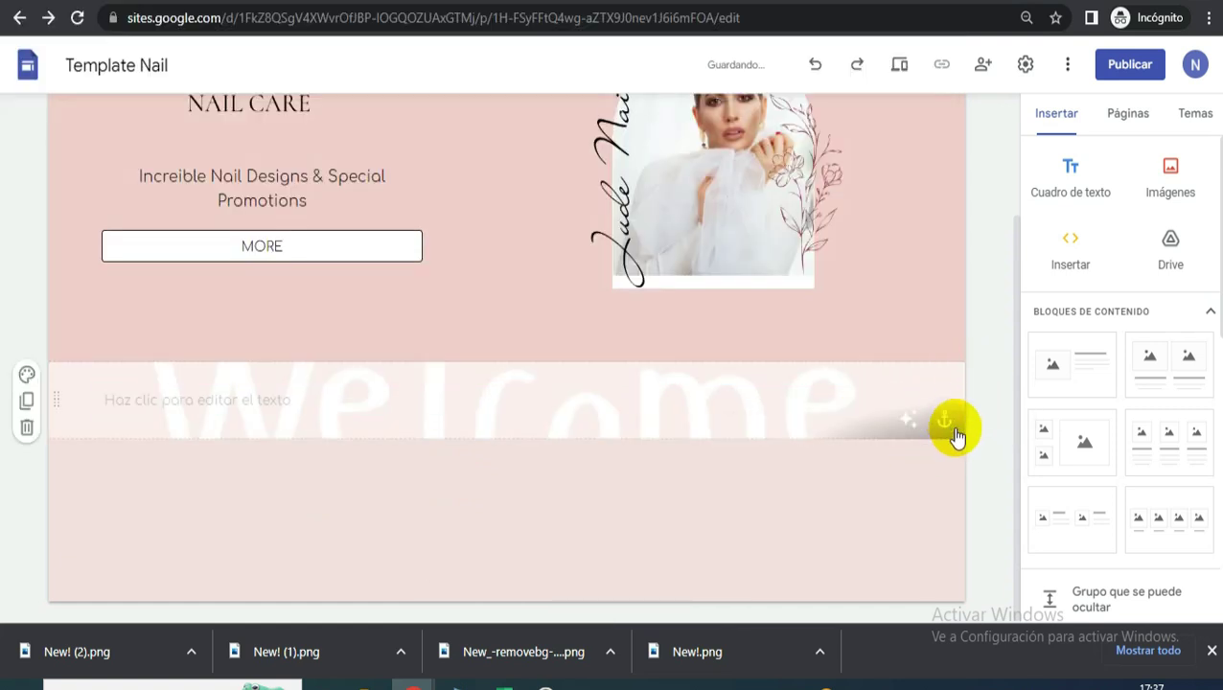
- Anchor the background image at Centrar and turn off the readability adjustment
{"action": "left_click", "coordinate": [942, 415]}
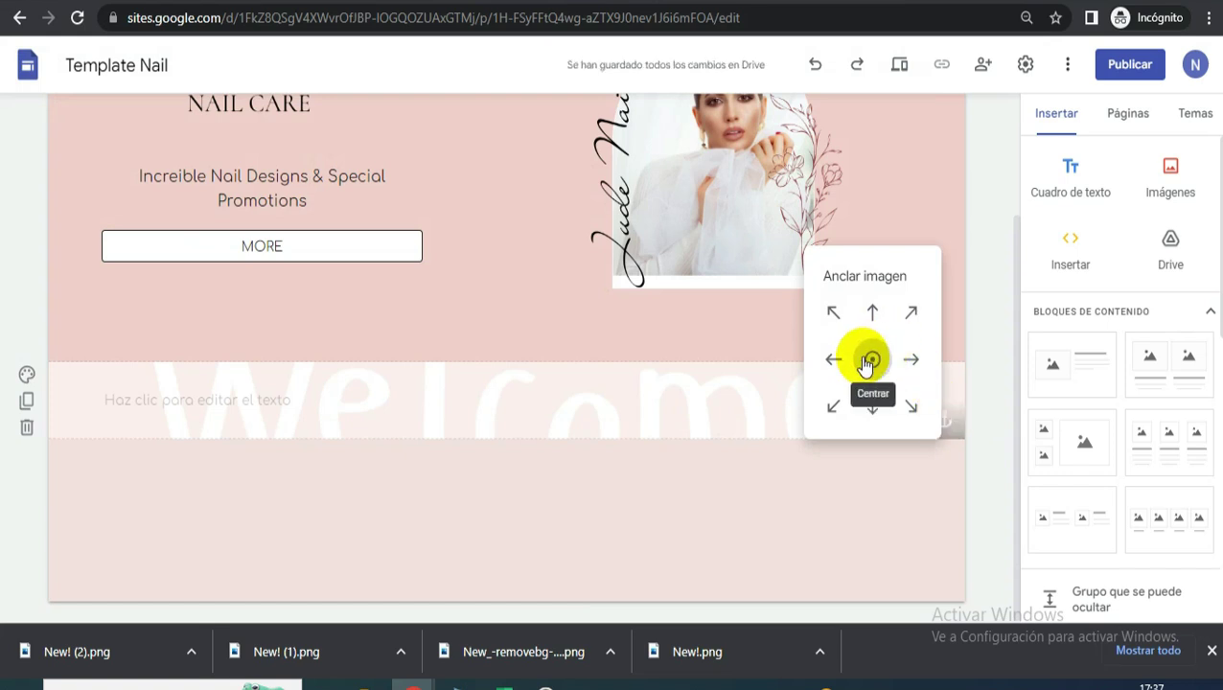
{"action": "left_click", "coordinate": [978, 347]}
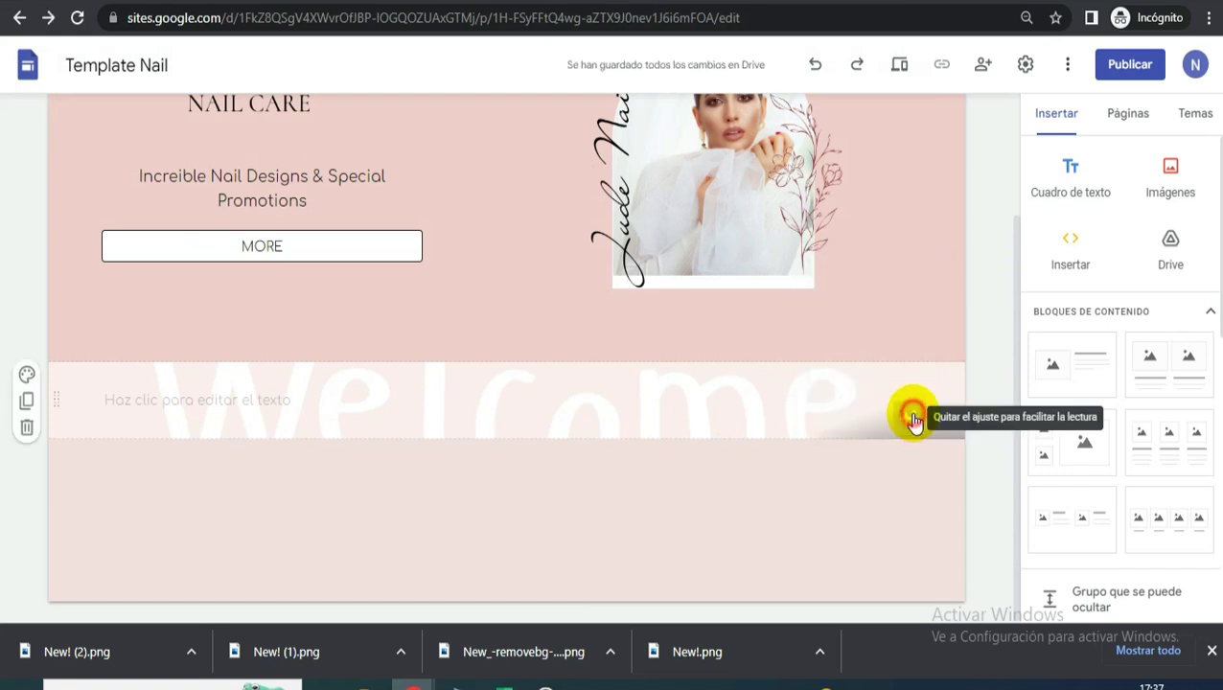
{"action": "left_click", "coordinate": [915, 423]}
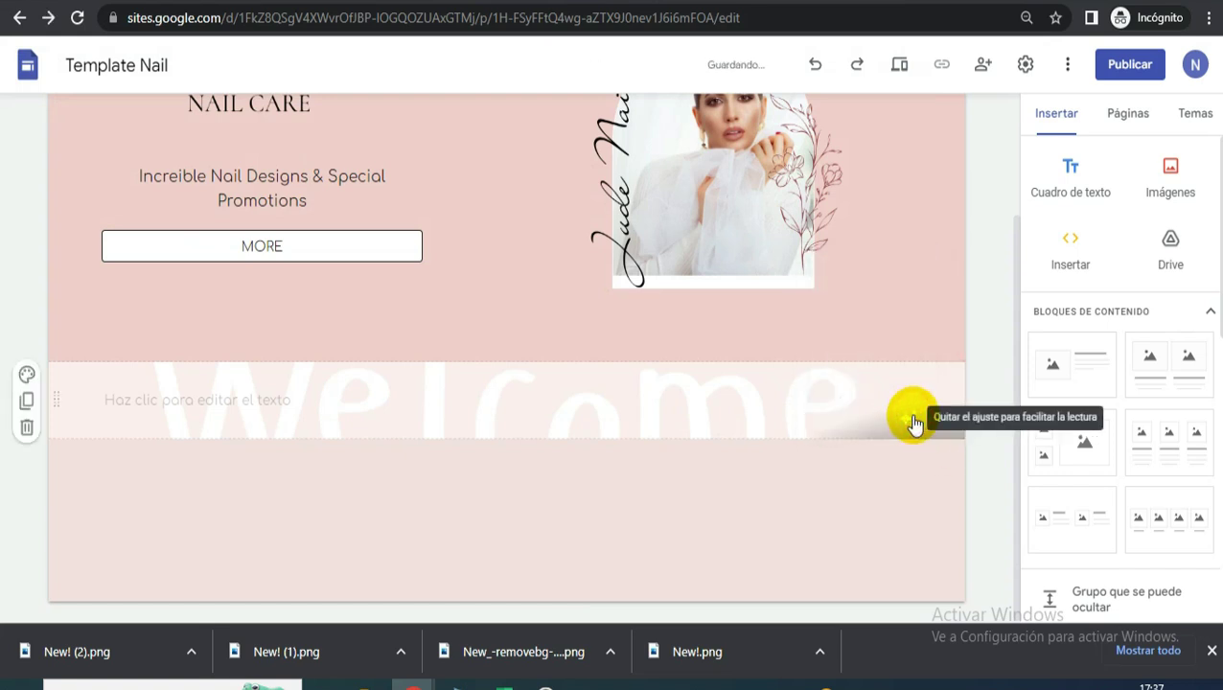
{"action": "left_click", "coordinate": [226, 402]}
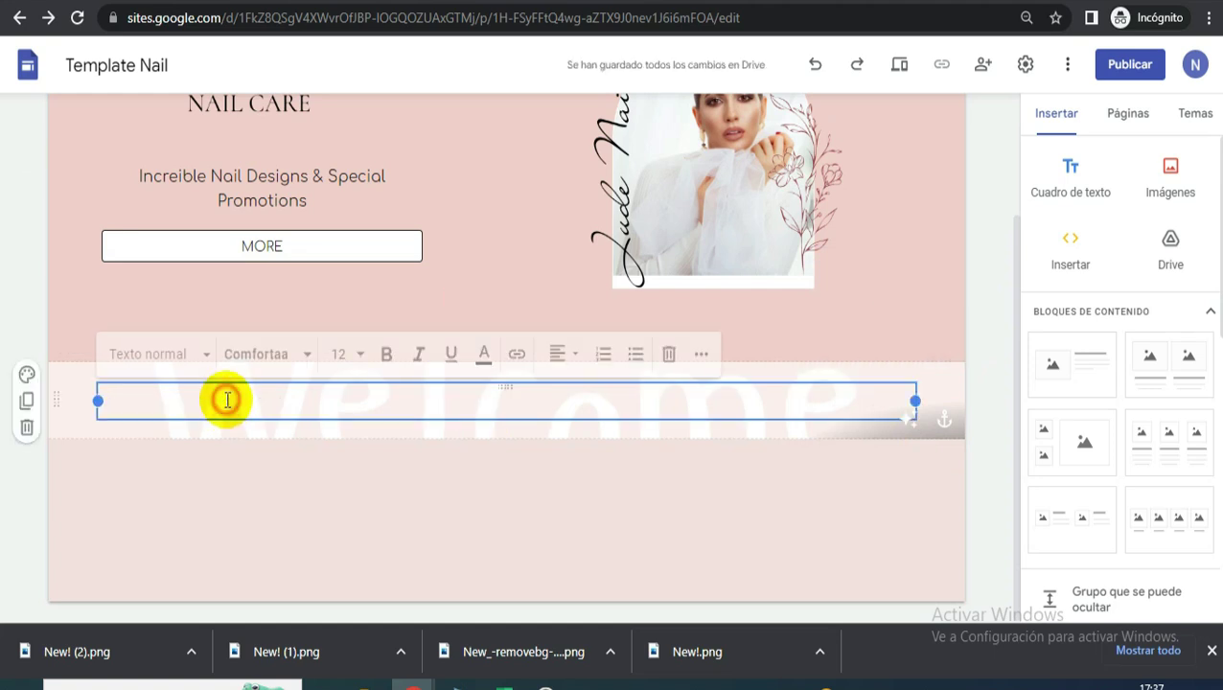
- Copy the salon heading text from the jude.axiomthemes.com reference site, then return to the editor
{"action": "key", "text": "ctrl+Tab"}
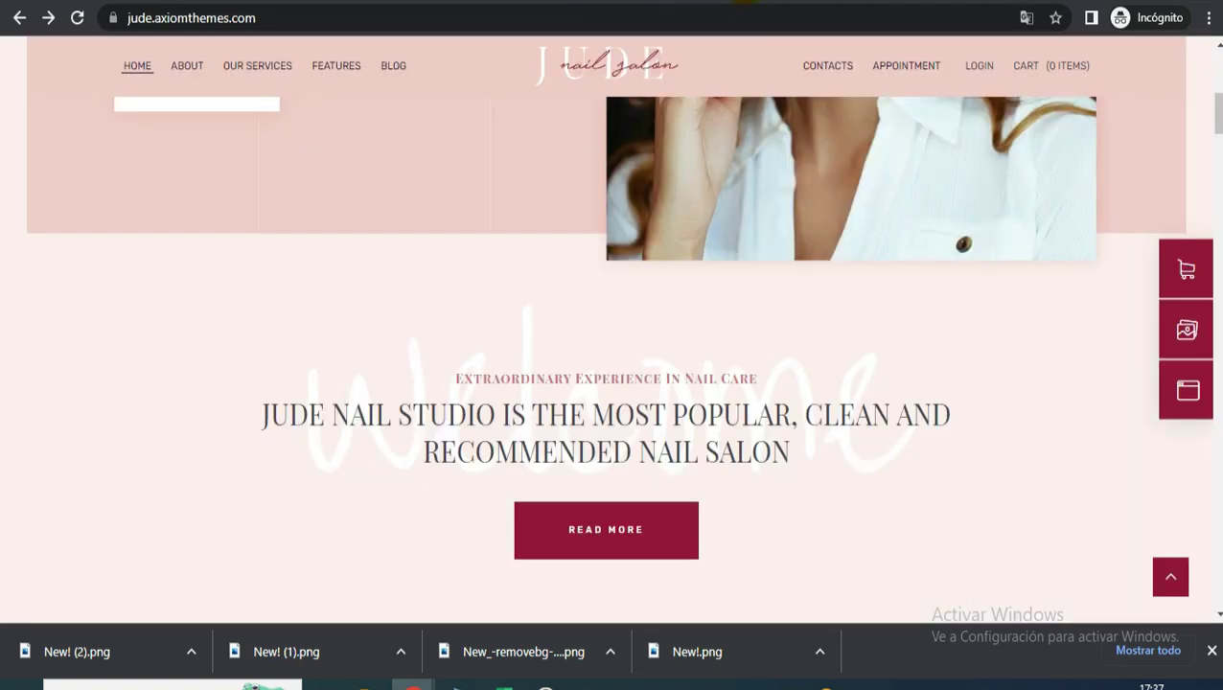
{"action": "left_click_drag", "start_coordinate": [802, 458], "coordinate": [419, 381]}
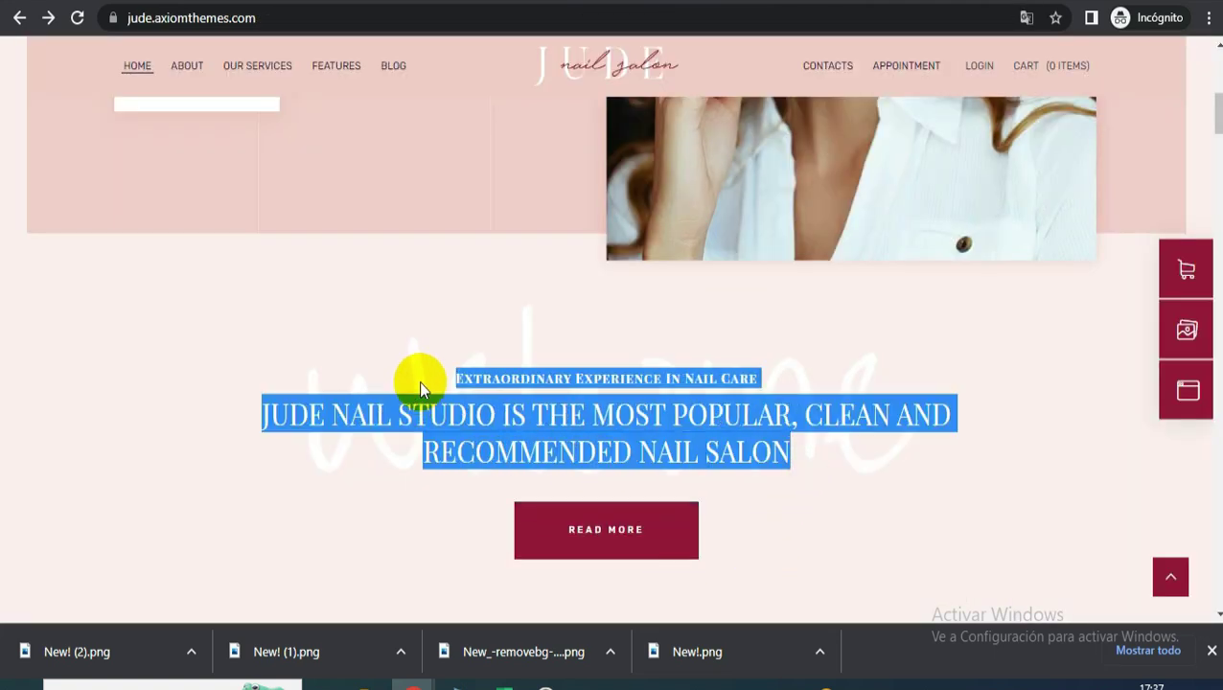
{"action": "right_click", "coordinate": [530, 371]}
{"action": "left_click", "coordinate": [566, 386]}
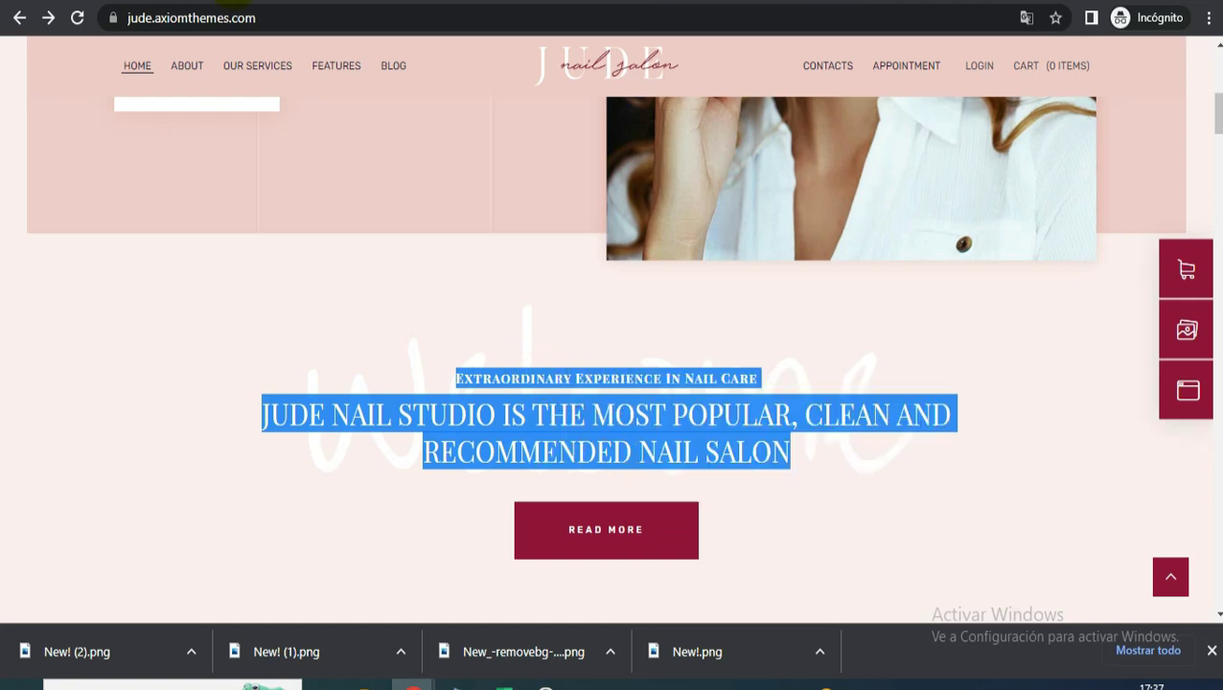
{"action": "mouse_move", "coordinate": [408, 265]}
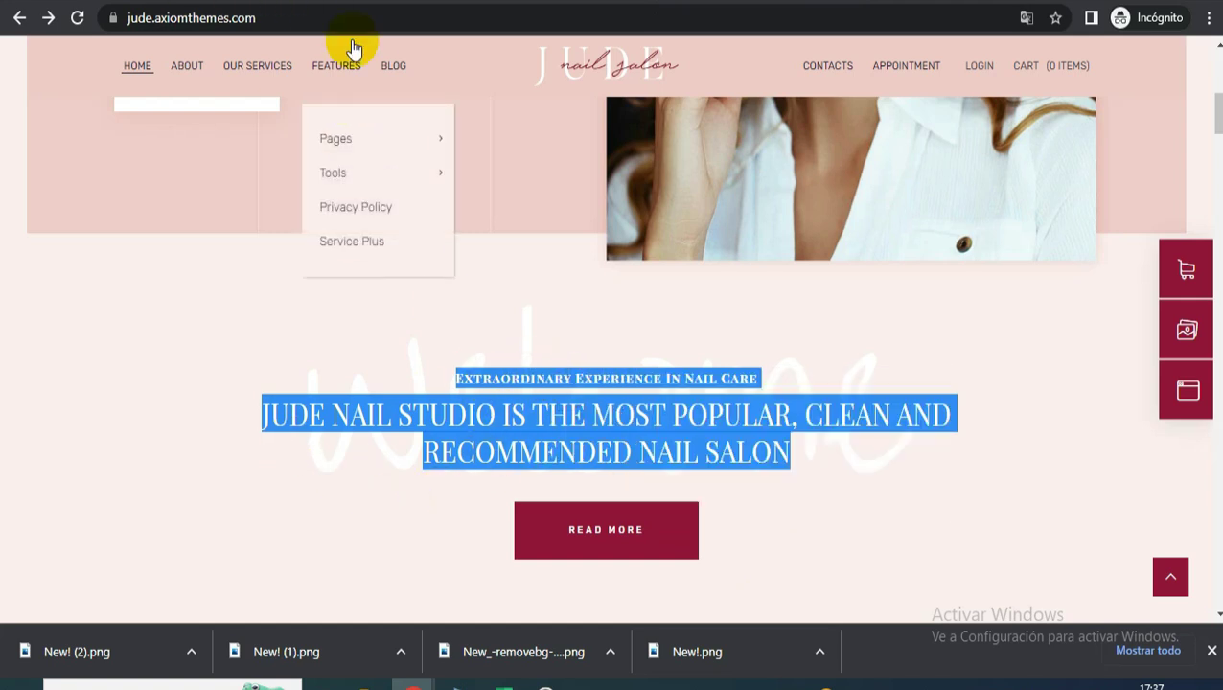
{"action": "key", "text": "alt+Tab"}
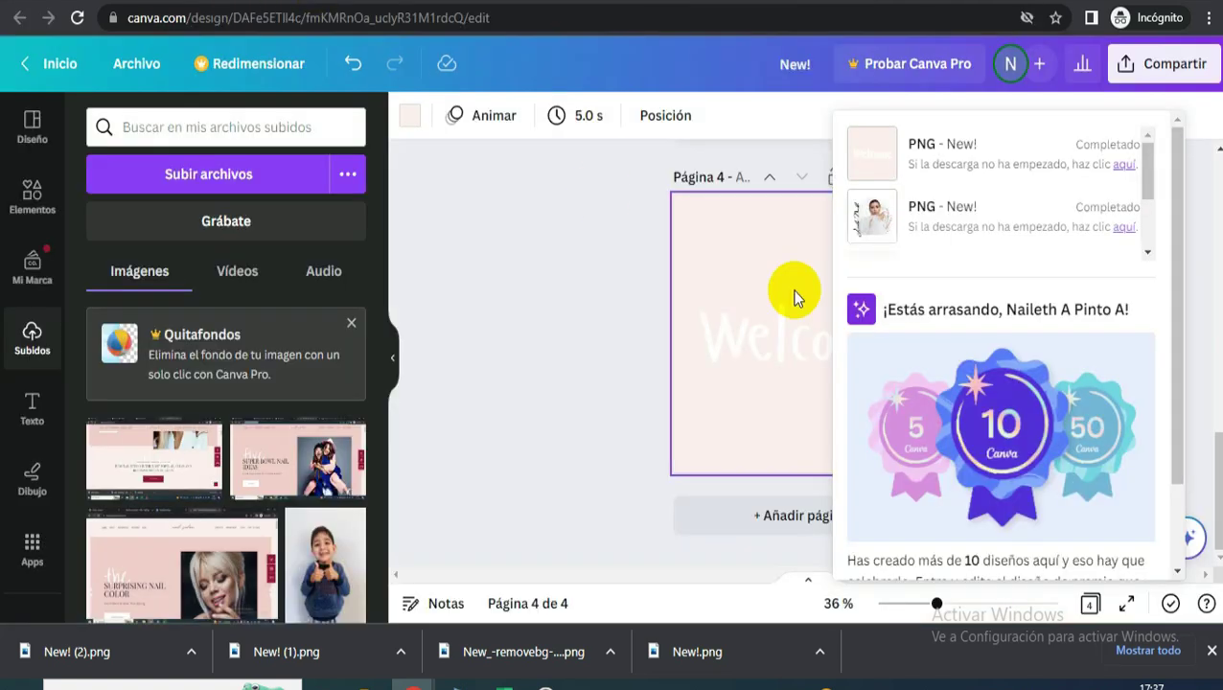
{"action": "key", "text": "alt+Tab"}
- Paste the salon heading into the Welcome text box and remove the trailing empty line
{"action": "left_click", "coordinate": [480, 403]}
{"action": "key", "text": "ctrl+v"}
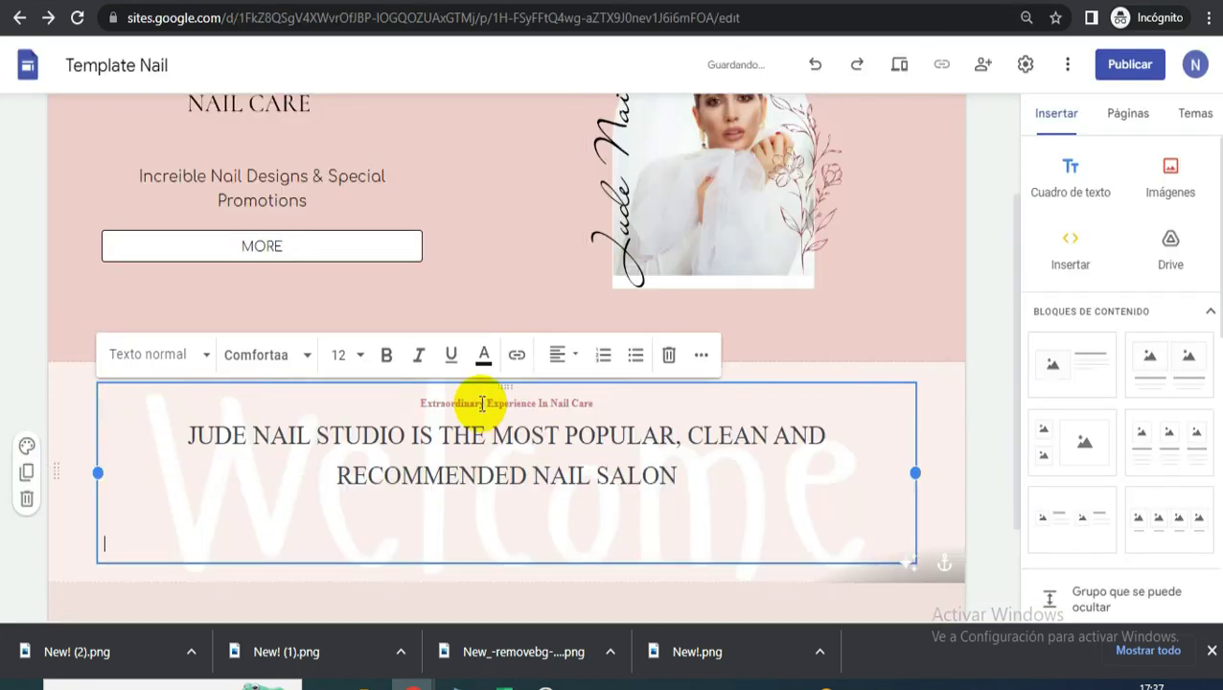
{"action": "key", "text": "BackSpace"}
{"action": "key", "text": "BackSpace"}
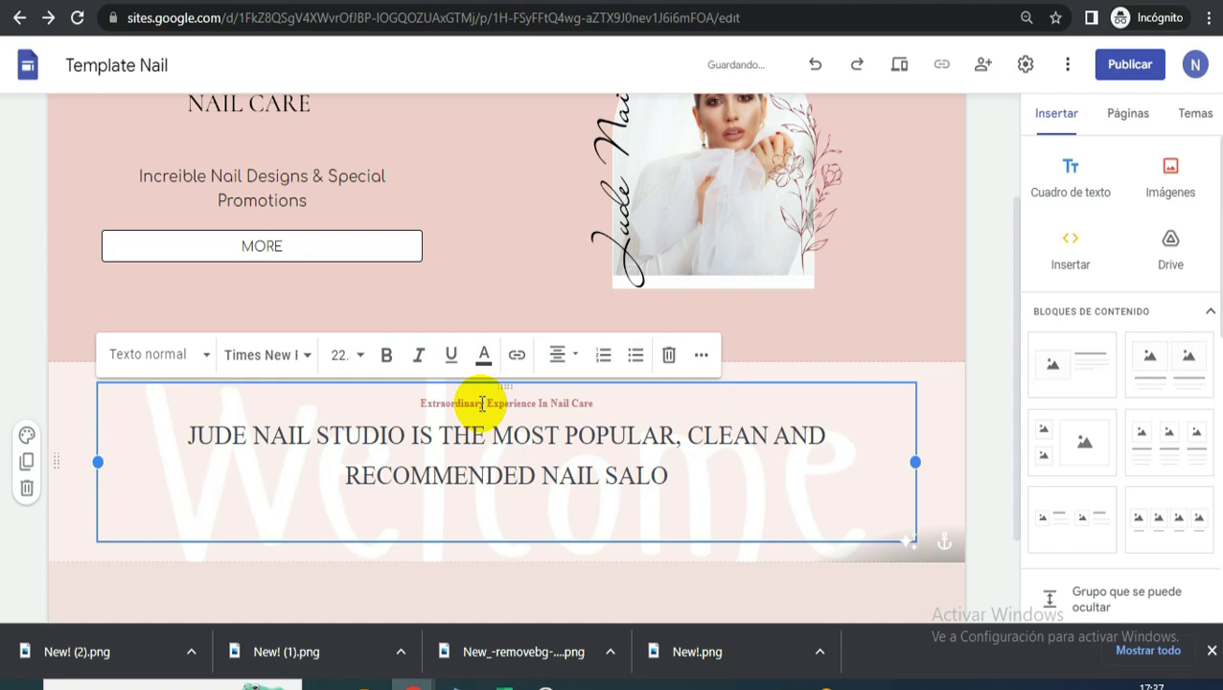
{"action": "key", "text": "ctrl+z"}
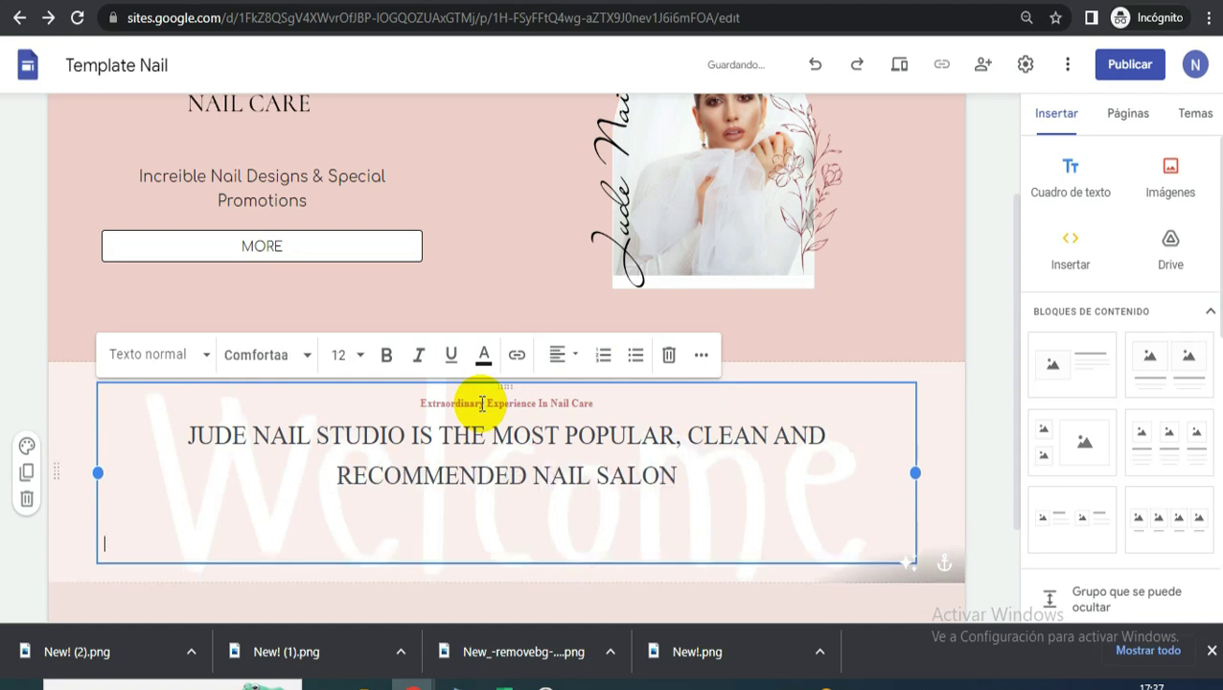
{"action": "key", "text": "BackSpace"}
- Set the 'Extraordinary Experience In Nail Care' line to font size 16
{"action": "left_click", "coordinate": [404, 396]}
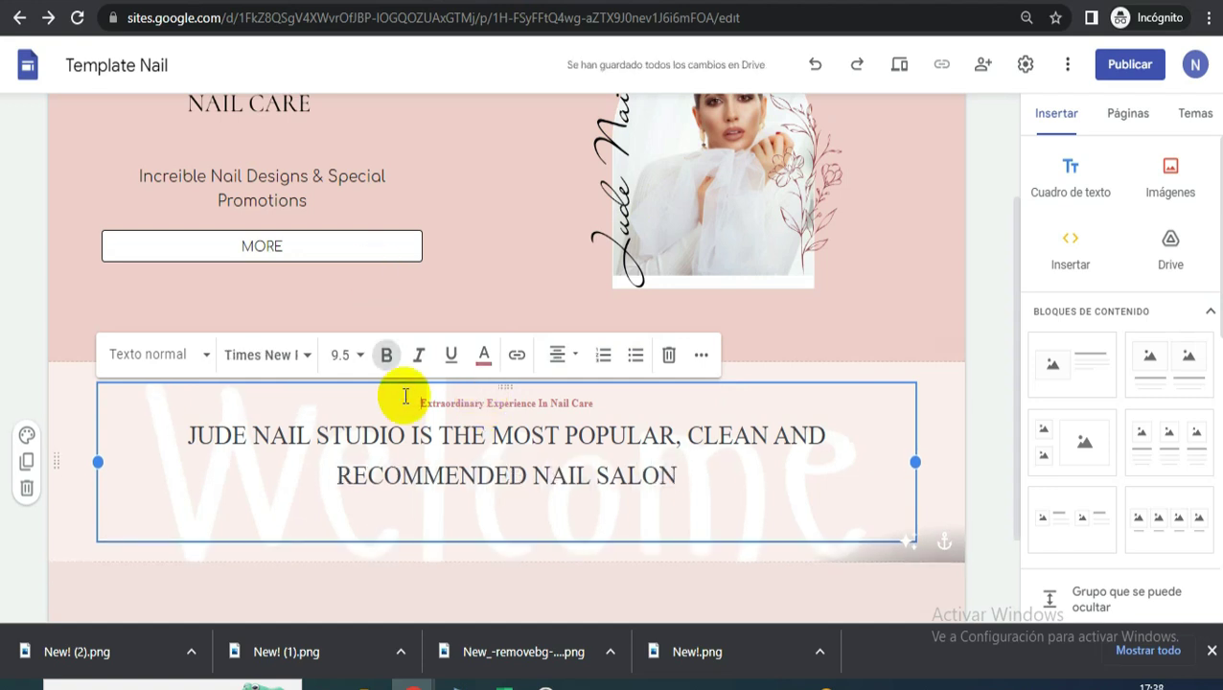
{"action": "key", "text": "ctrl+z"}
{"action": "left_click_drag", "start_coordinate": [634, 441], "coordinate": [377, 431]}
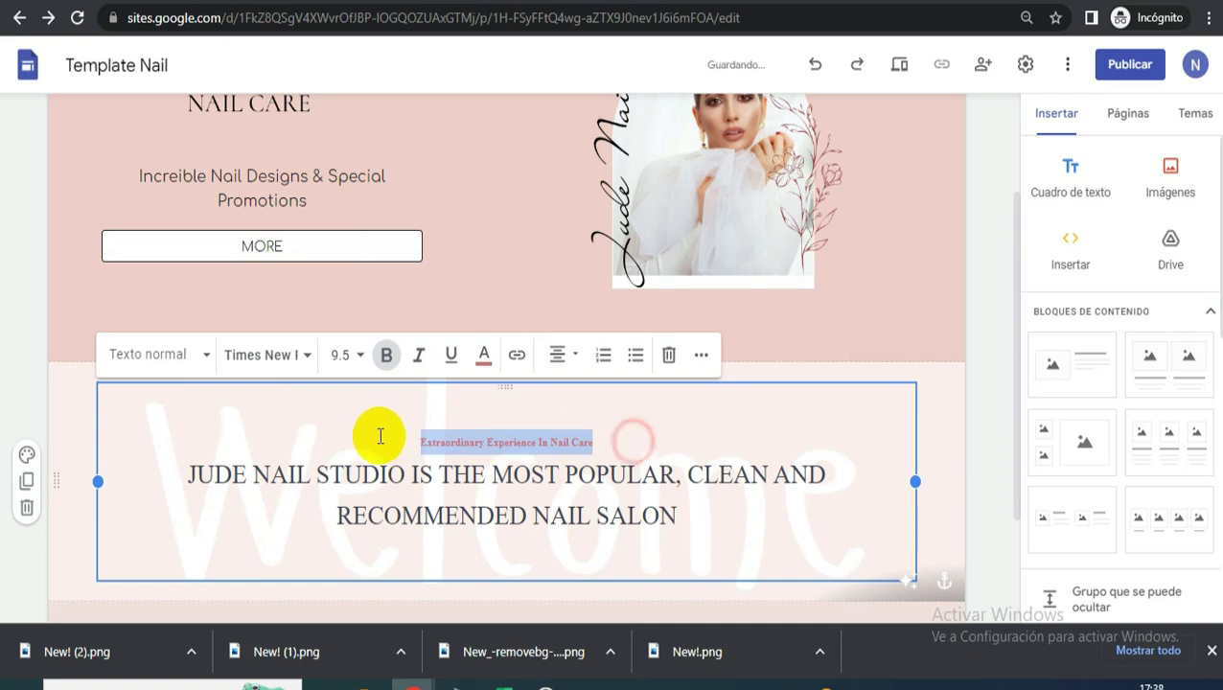
{"action": "left_click", "coordinate": [351, 359]}
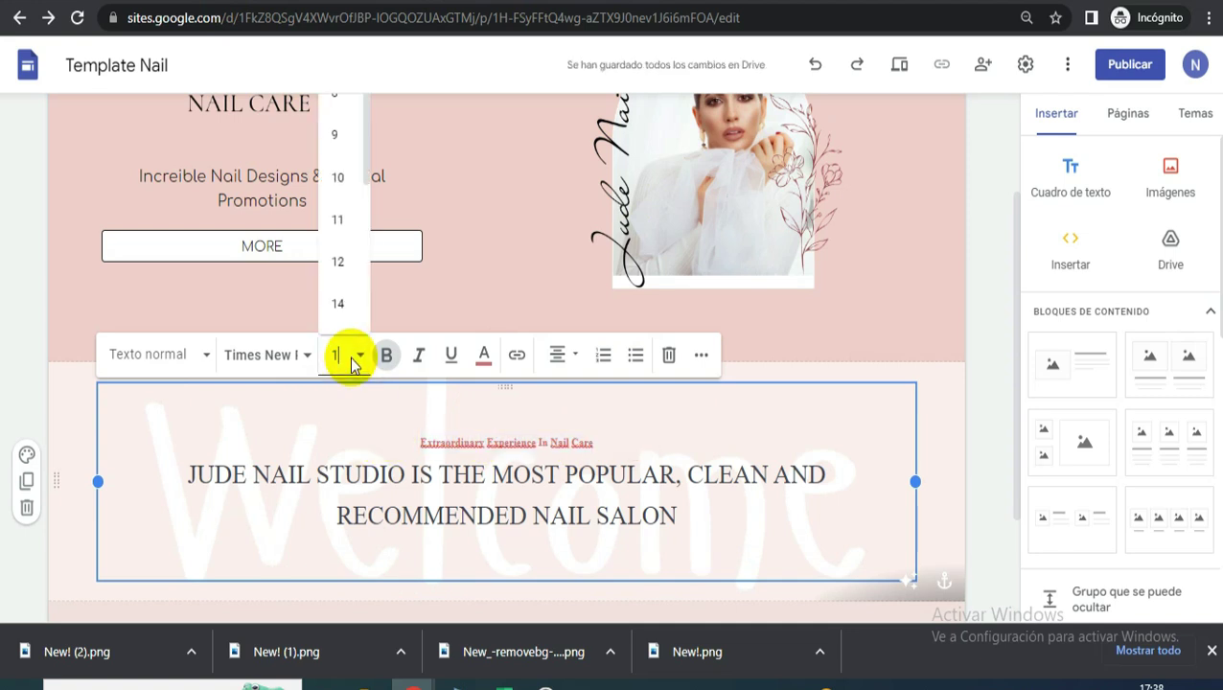
{"action": "type", "text": "16"}
{"action": "key", "text": "Return"}
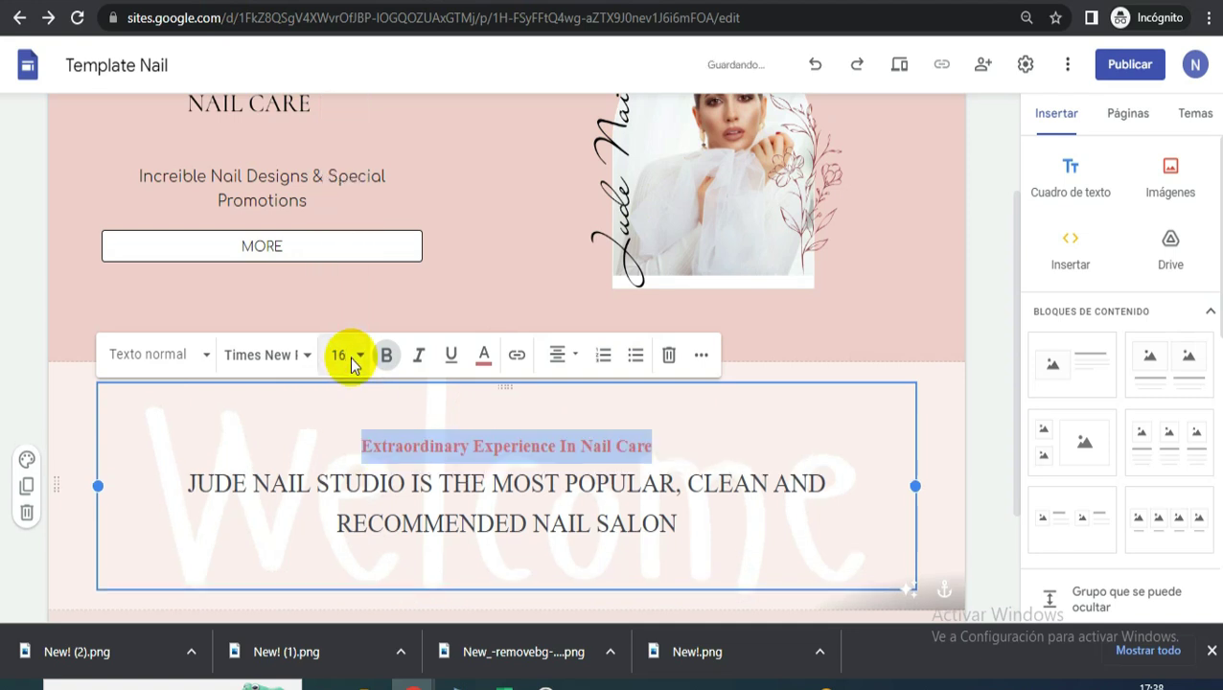
{"action": "scroll", "coordinate": [1078, 287], "scroll_direction": "down", "scroll_amount": 2}
- Insert an Espacio spacer block, make it taller, and place it below the Welcome text
{"action": "left_click", "coordinate": [1054, 116]}
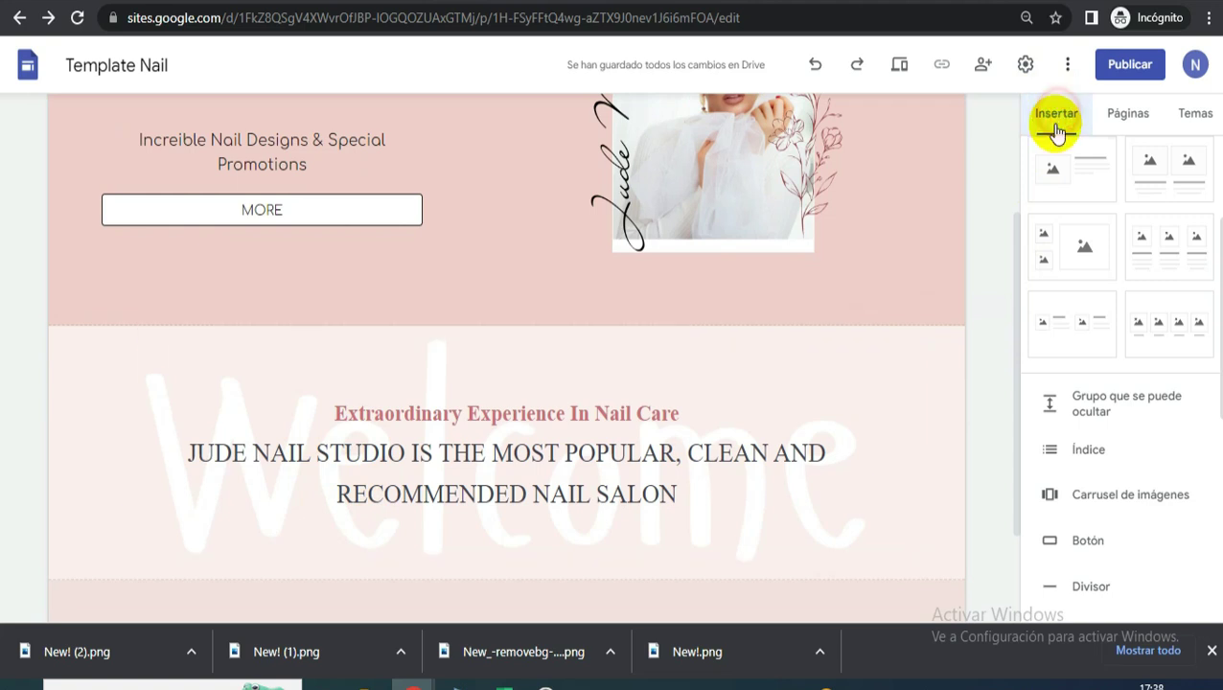
{"action": "scroll", "coordinate": [1054, 537], "scroll_direction": "down", "scroll_amount": 3}
{"action": "left_click", "coordinate": [1049, 437]}
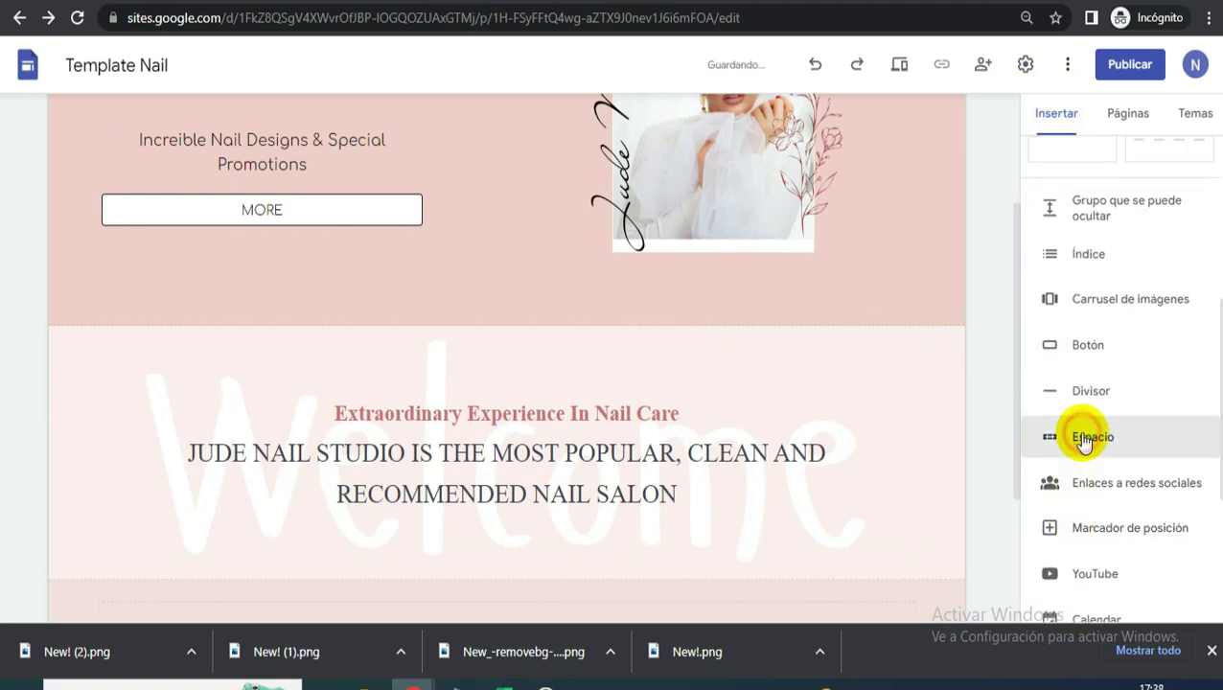
{"action": "scroll", "coordinate": [486, 373], "scroll_direction": "up", "scroll_amount": 2}
{"action": "left_click_drag", "start_coordinate": [505, 586], "coordinate": [496, 345]}
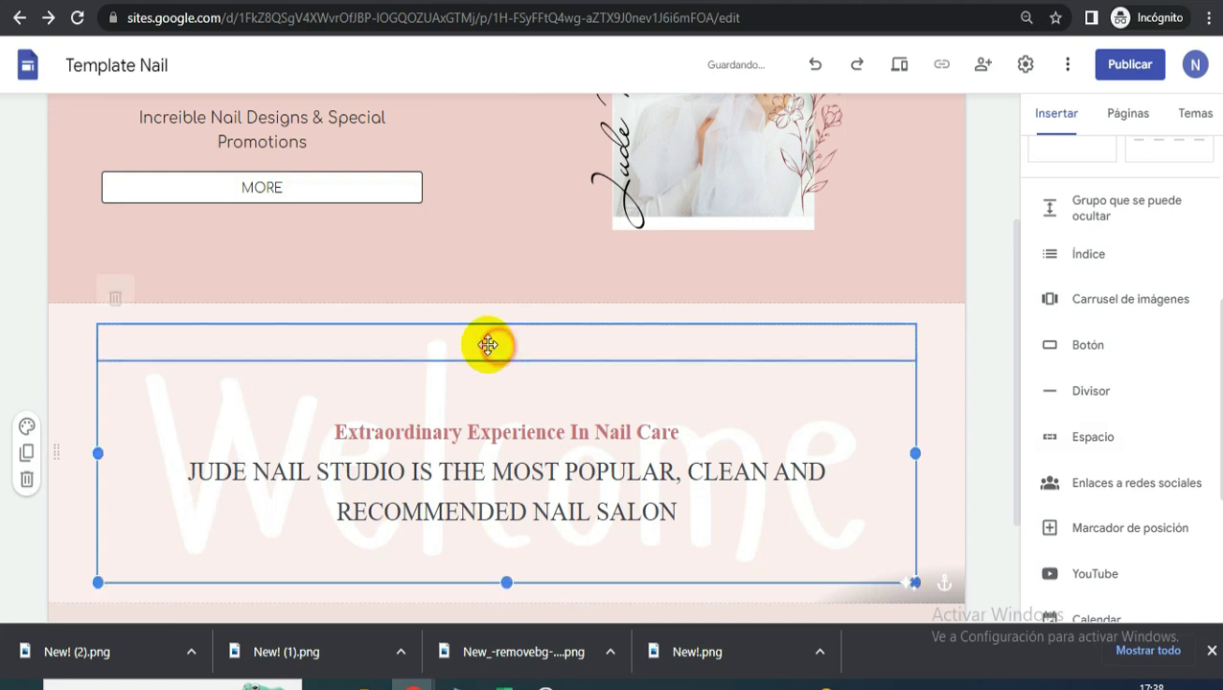
{"action": "left_click_drag", "start_coordinate": [509, 356], "coordinate": [484, 384]}
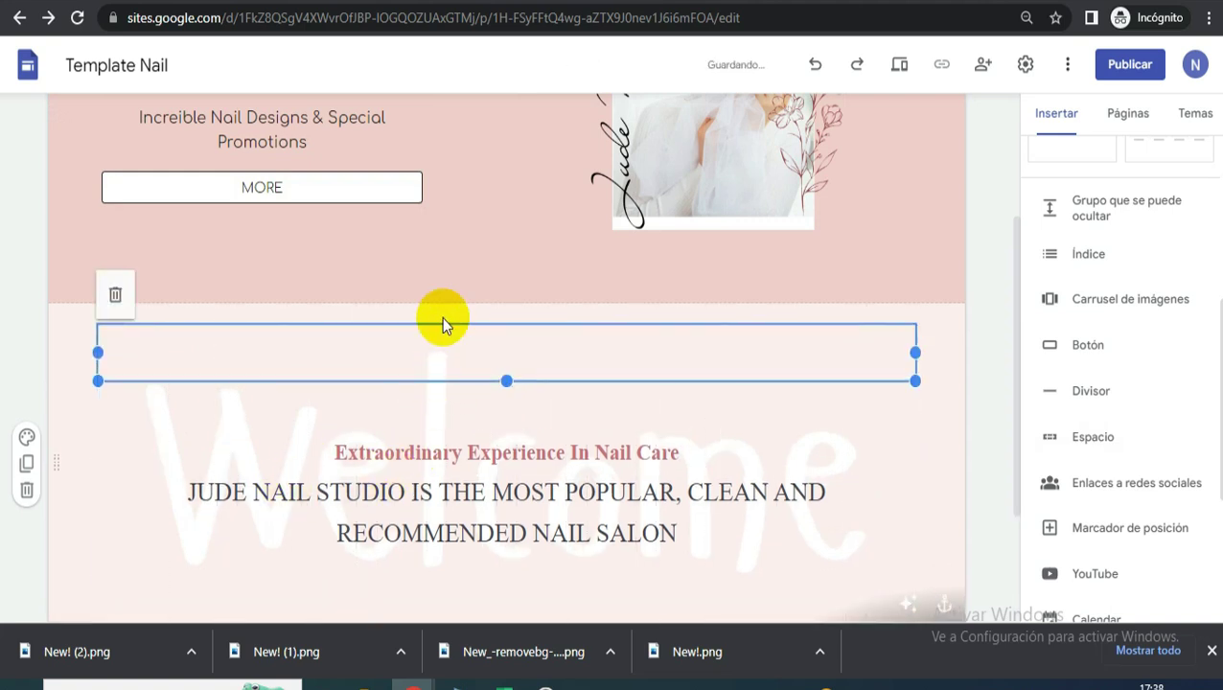
{"action": "scroll", "coordinate": [436, 326], "scroll_direction": "down", "scroll_amount": 2}
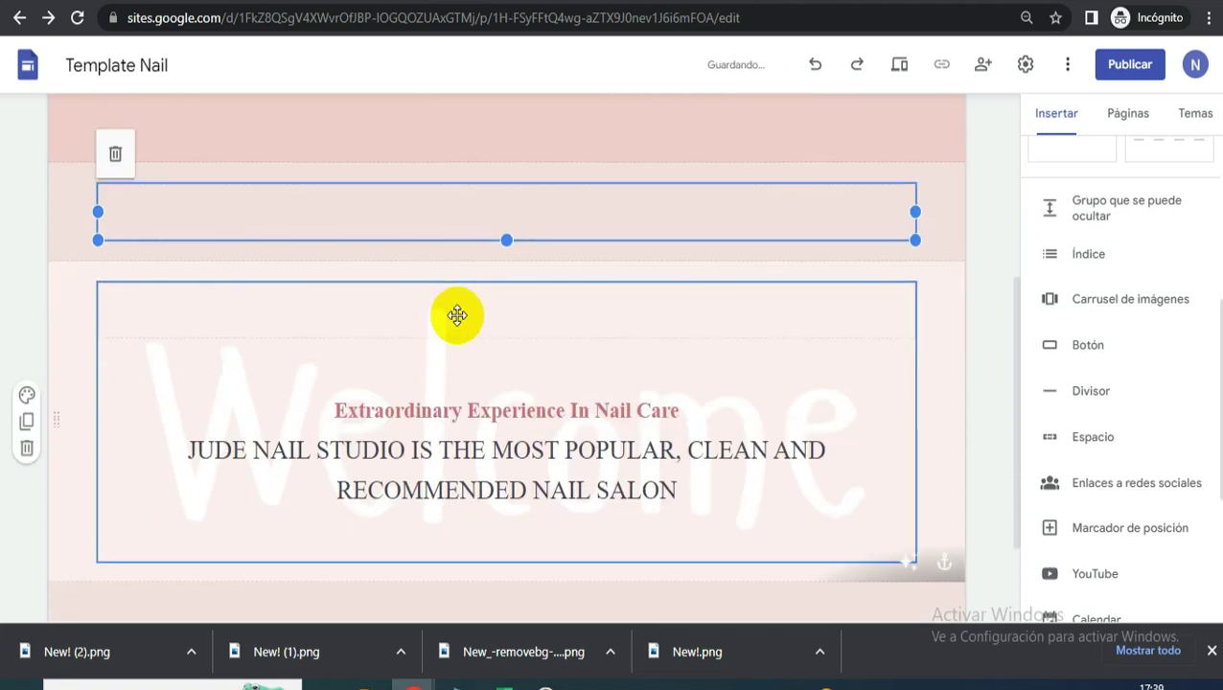
{"action": "left_click_drag", "start_coordinate": [620, 202], "coordinate": [434, 511]}
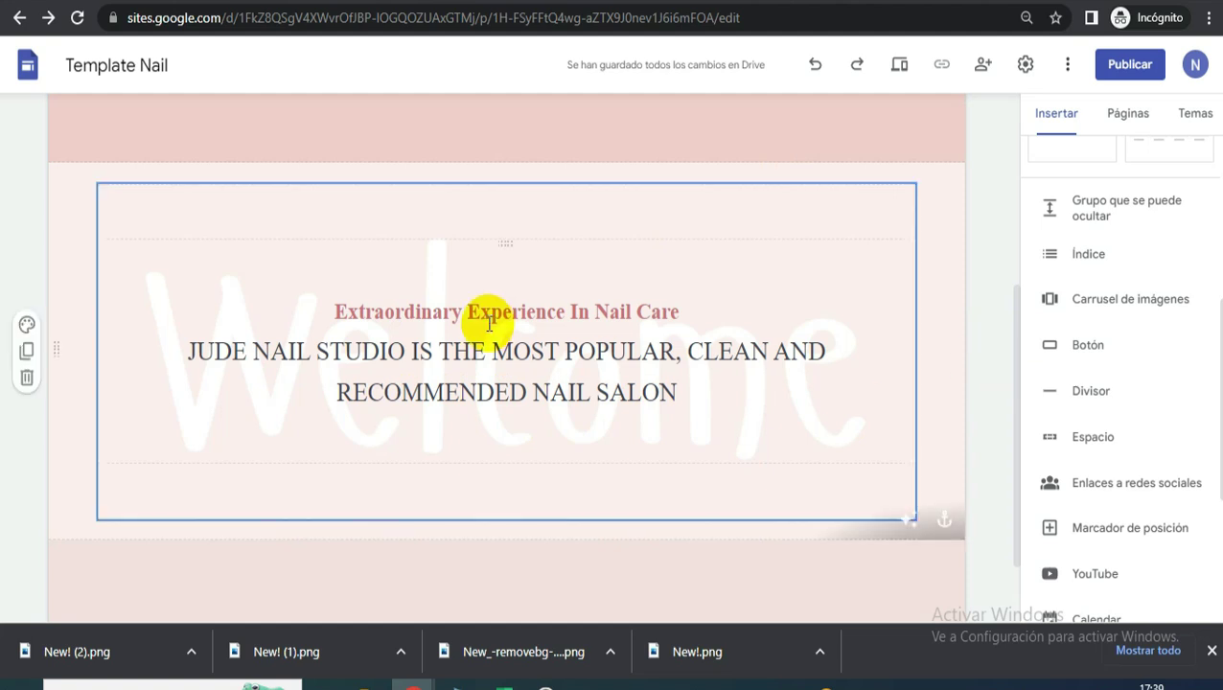
- Review the reference salon site's layout before returning to the editor
{"action": "left_click", "coordinate": [709, 3]}
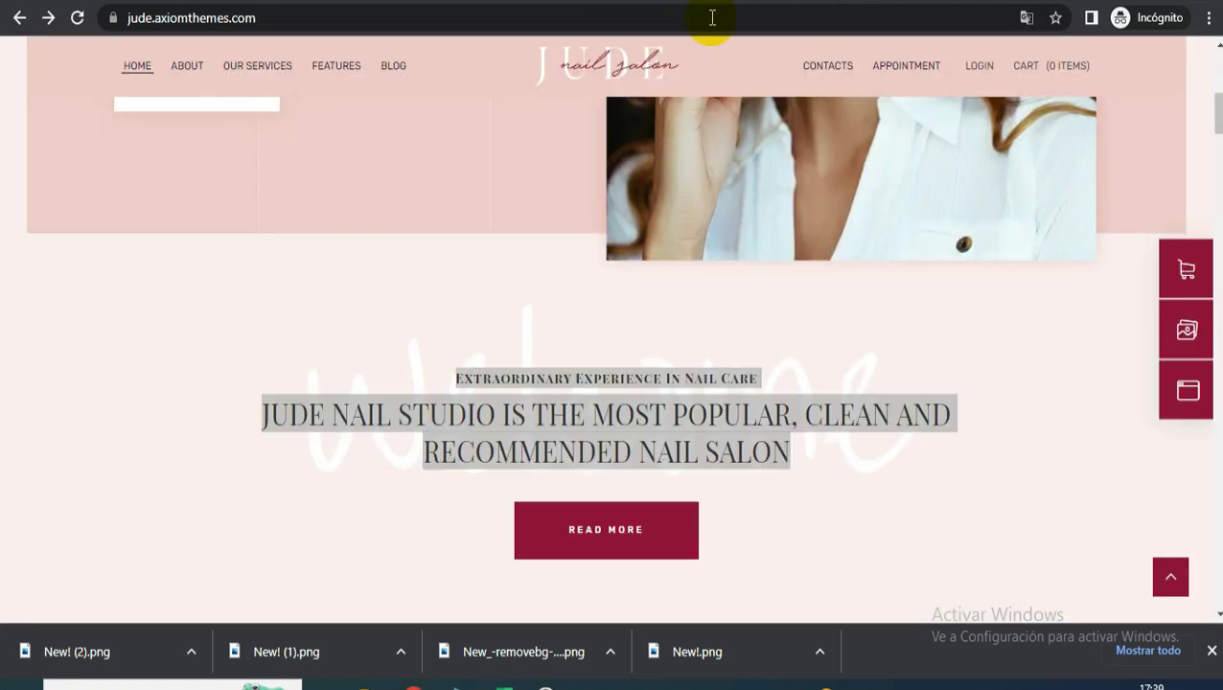
{"action": "scroll", "coordinate": [651, 349], "scroll_direction": "down", "scroll_amount": 2}
{"action": "scroll", "coordinate": [702, 364], "scroll_direction": "up", "scroll_amount": 3}
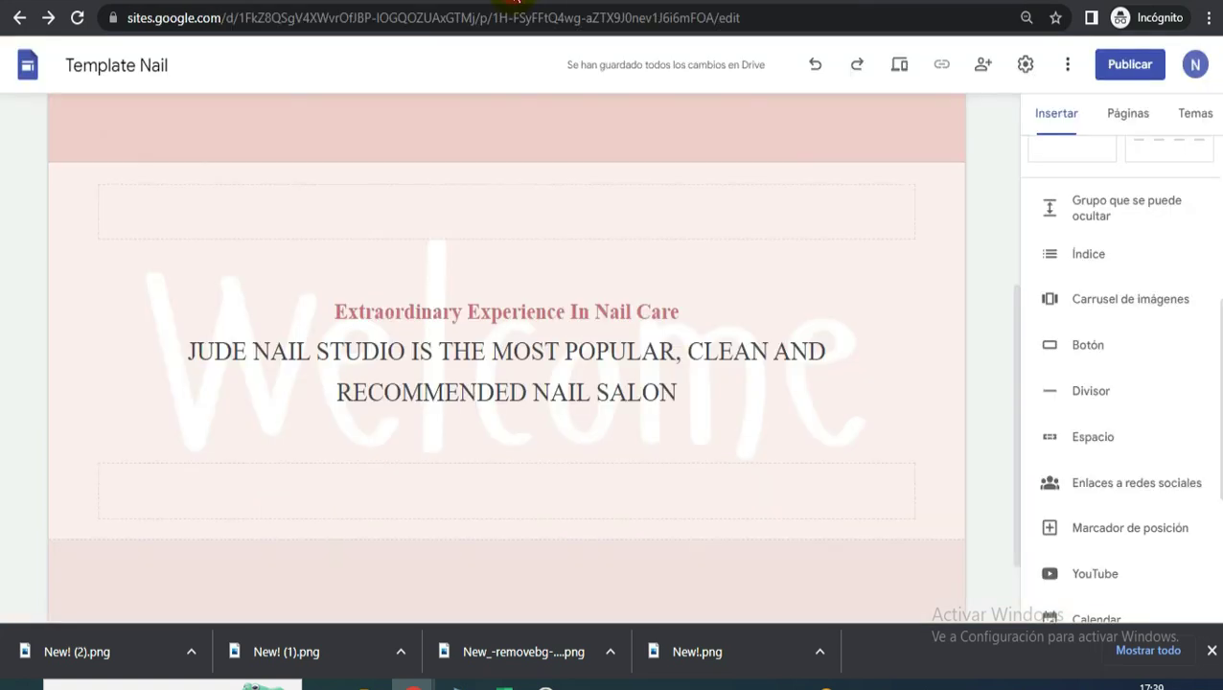
{"action": "left_click", "coordinate": [551, 3]}
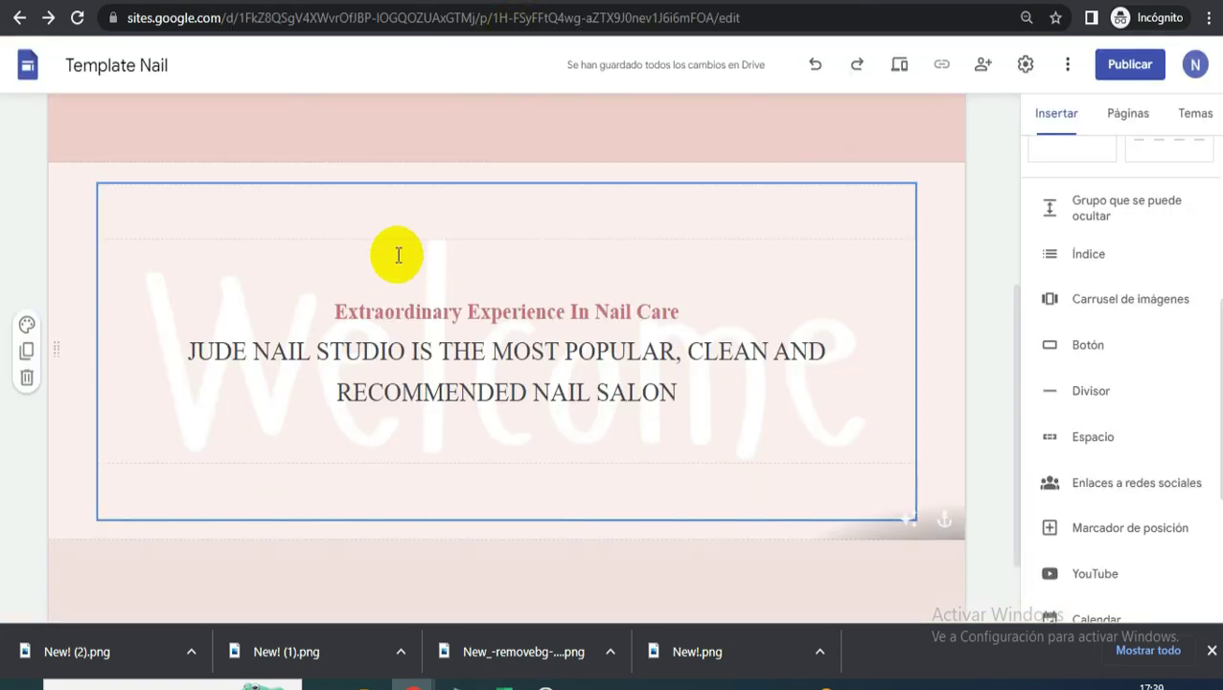
{"action": "scroll", "coordinate": [215, 318], "scroll_direction": "up", "scroll_amount": 4}
- Relabel the header button READ MORE and place a copy under the Welcome text
{"action": "double_click", "coordinate": [243, 399]}
{"action": "left_click", "coordinate": [429, 292]}
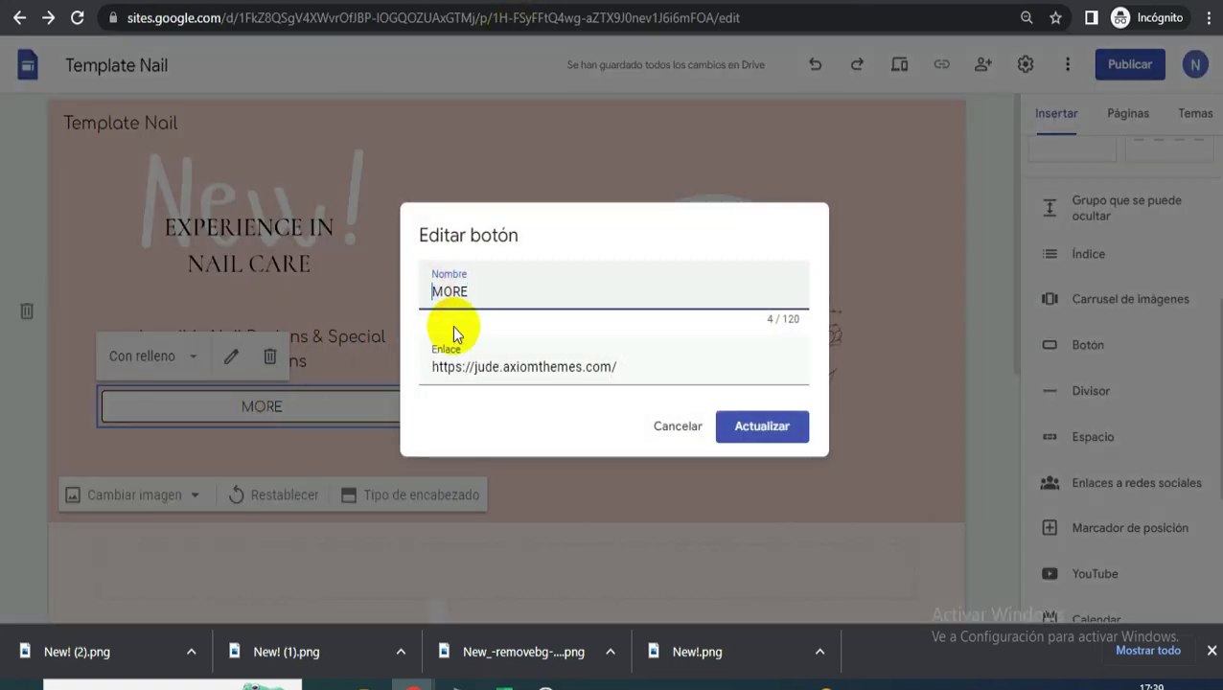
{"action": "type", "text": "READ"}
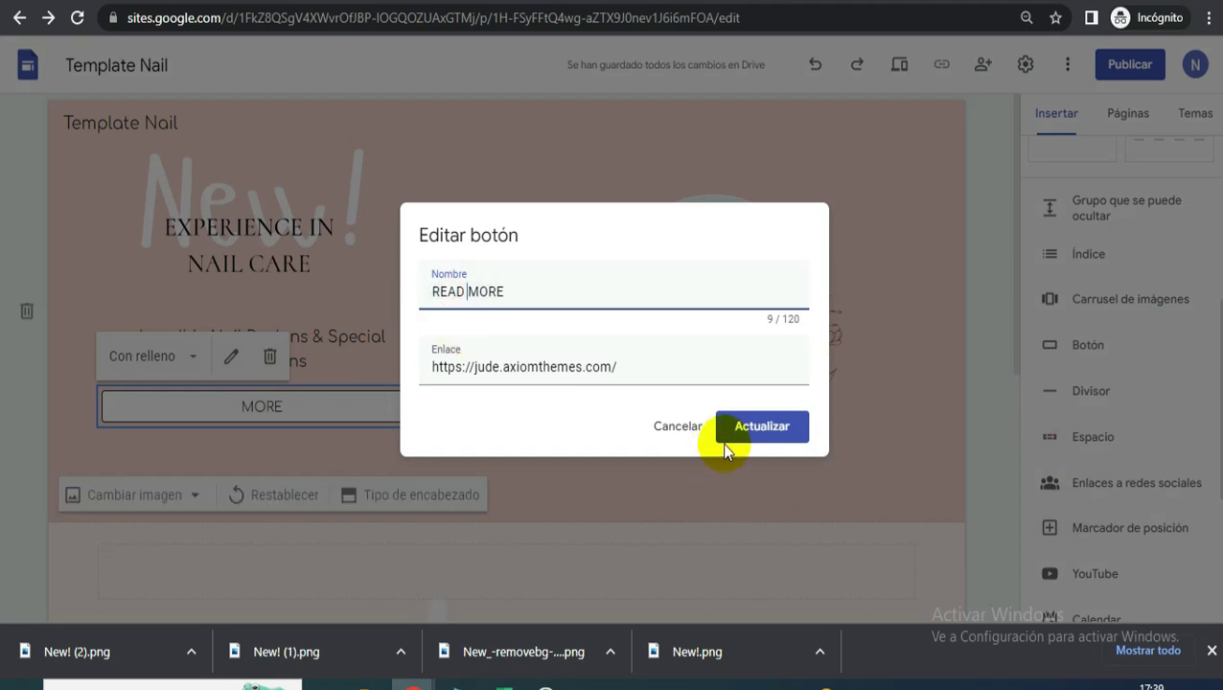
{"action": "left_click", "coordinate": [759, 430]}
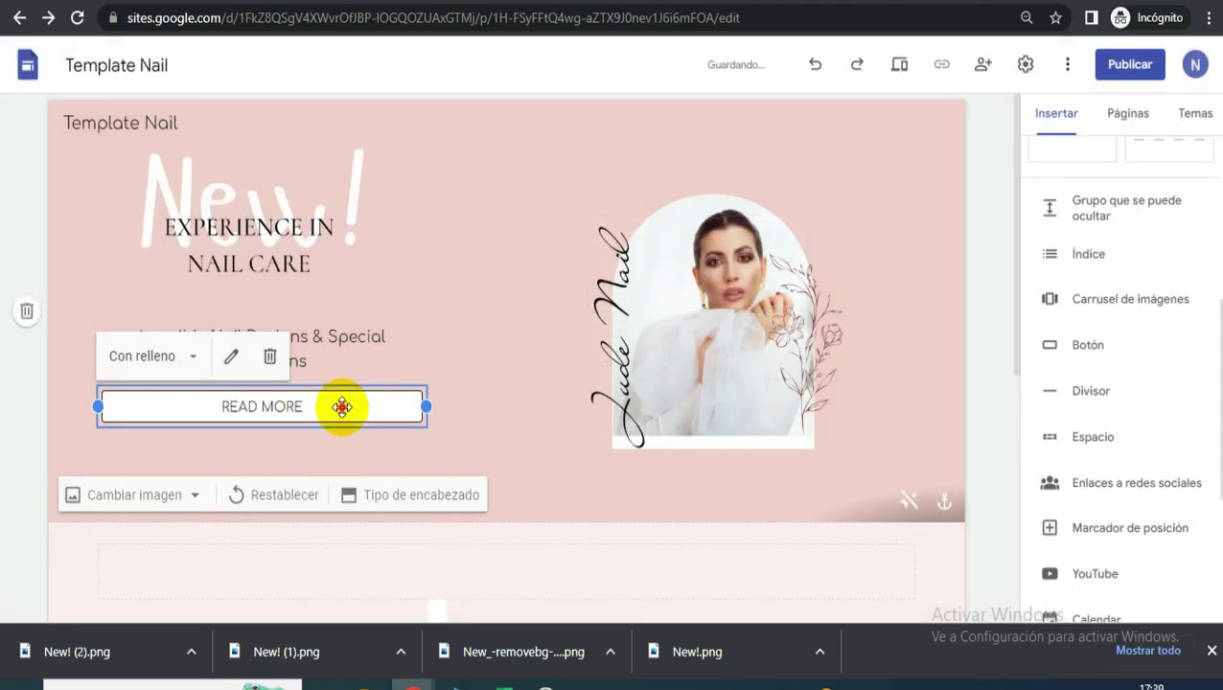
{"action": "key", "text": "ctrl+v"}
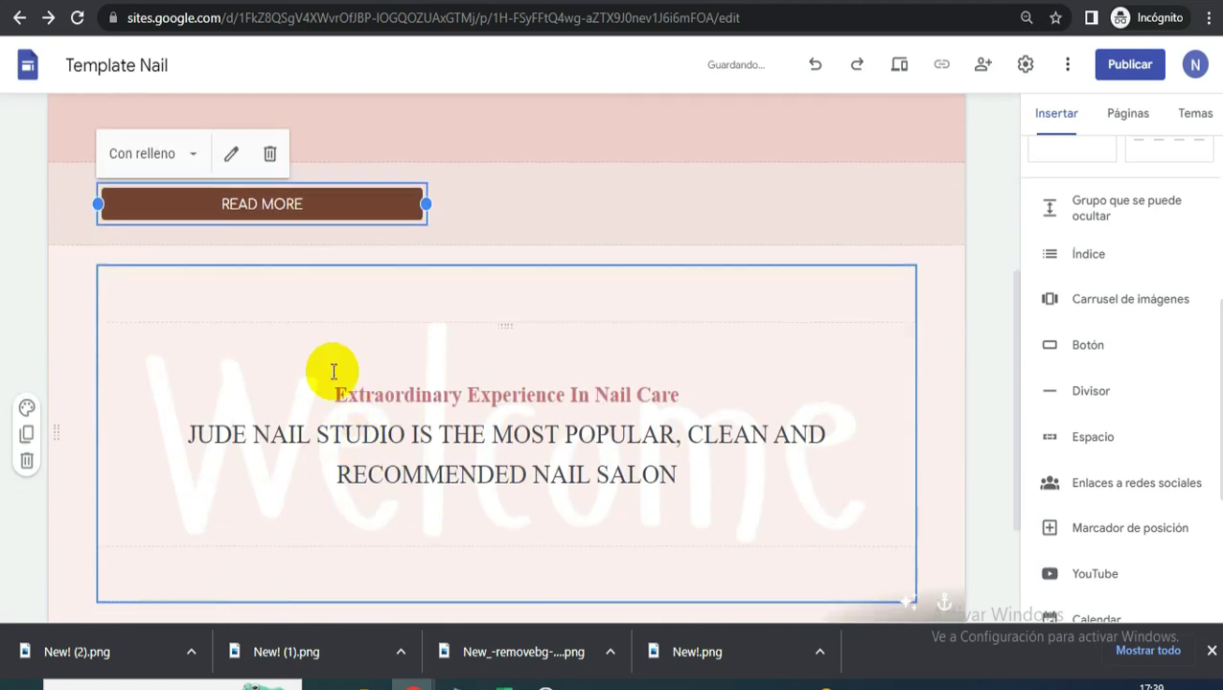
{"action": "left_click_drag", "start_coordinate": [346, 200], "coordinate": [518, 525]}
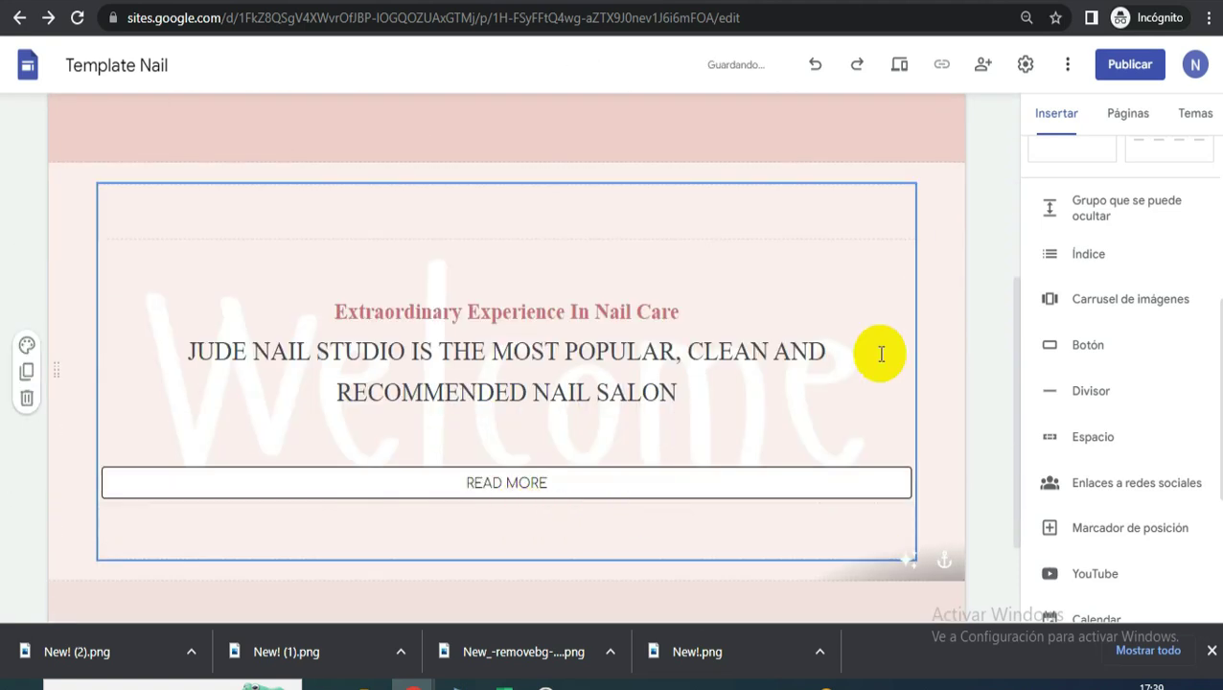
- Move the READ MORE copy into the section below, then apply theme component Estilo 1 and show filled-button colours
{"action": "left_click", "coordinate": [595, 439]}
{"action": "left_click_drag", "start_coordinate": [591, 439], "coordinate": [557, 487]}
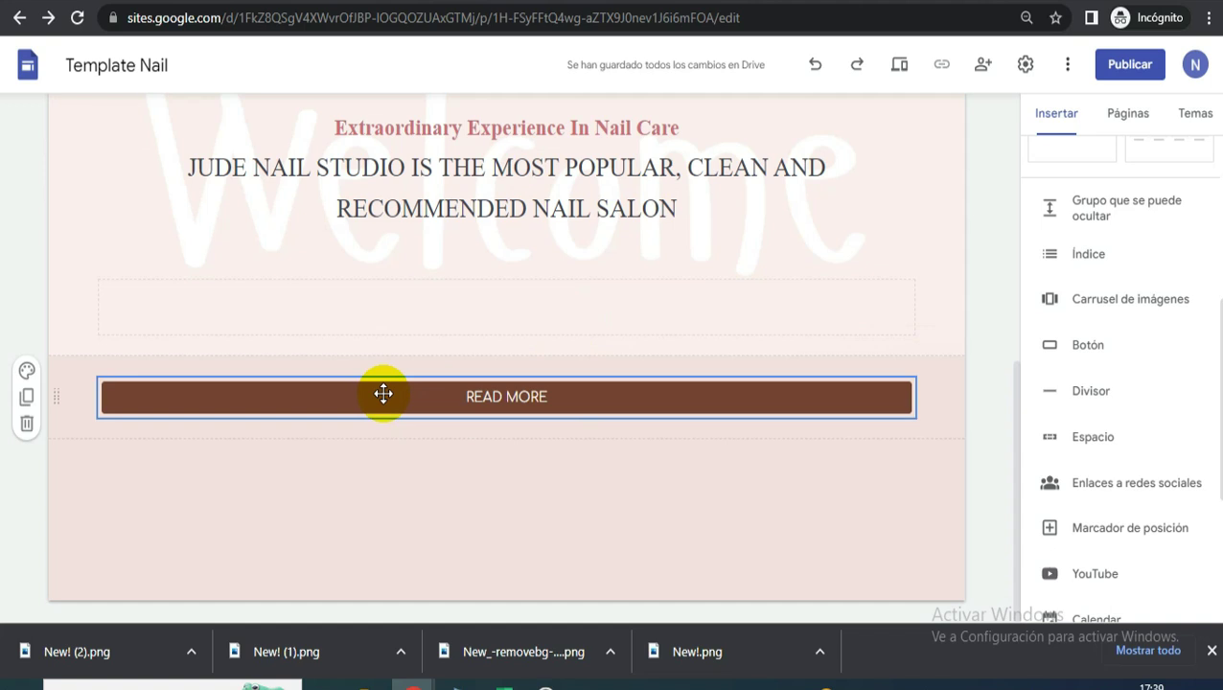
{"action": "left_click", "coordinate": [1198, 114]}
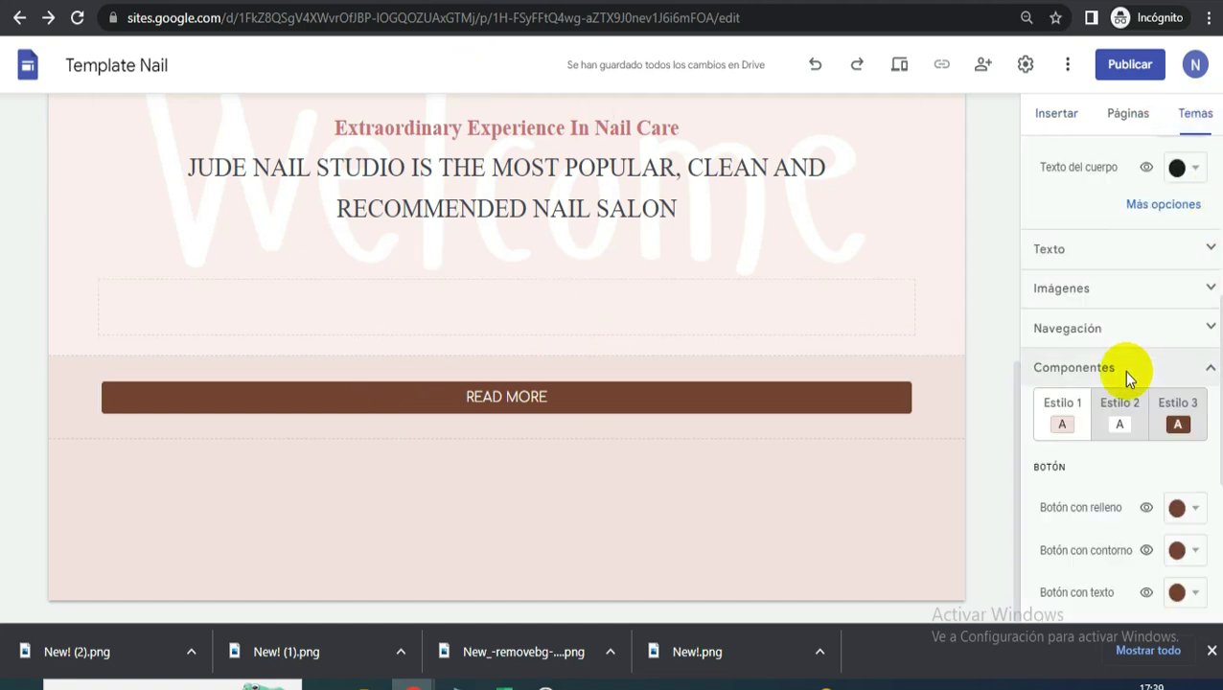
{"action": "left_click", "coordinate": [1055, 423]}
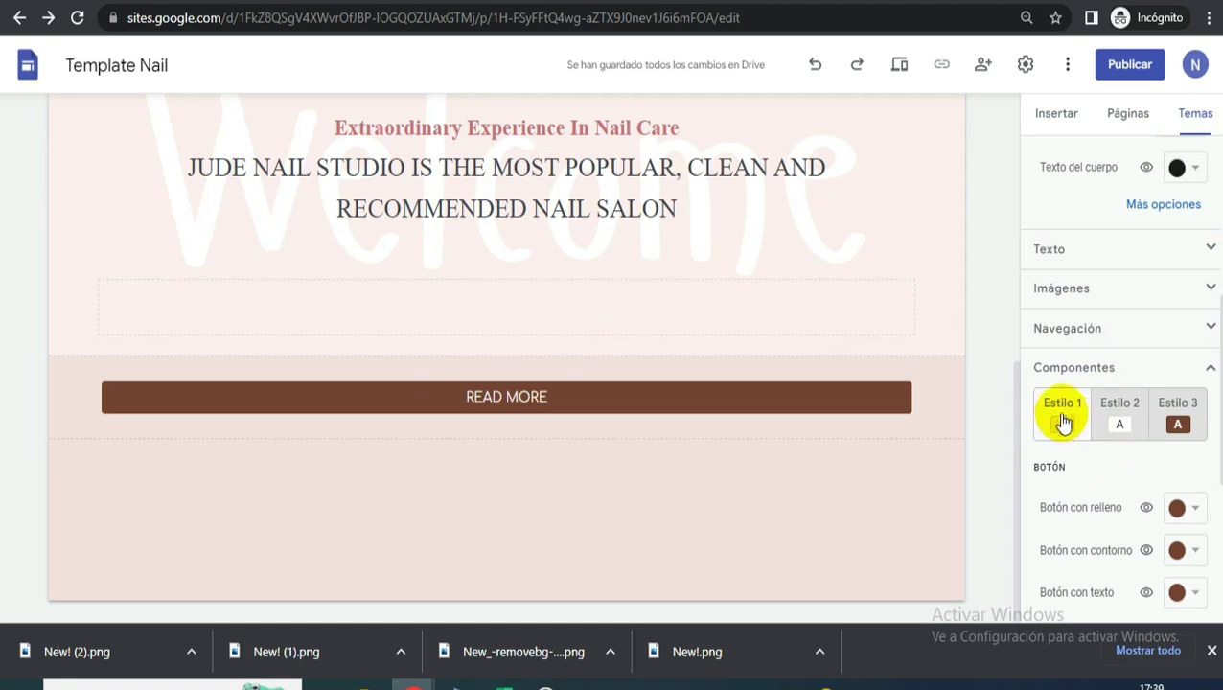
{"action": "left_click", "coordinate": [1202, 511]}
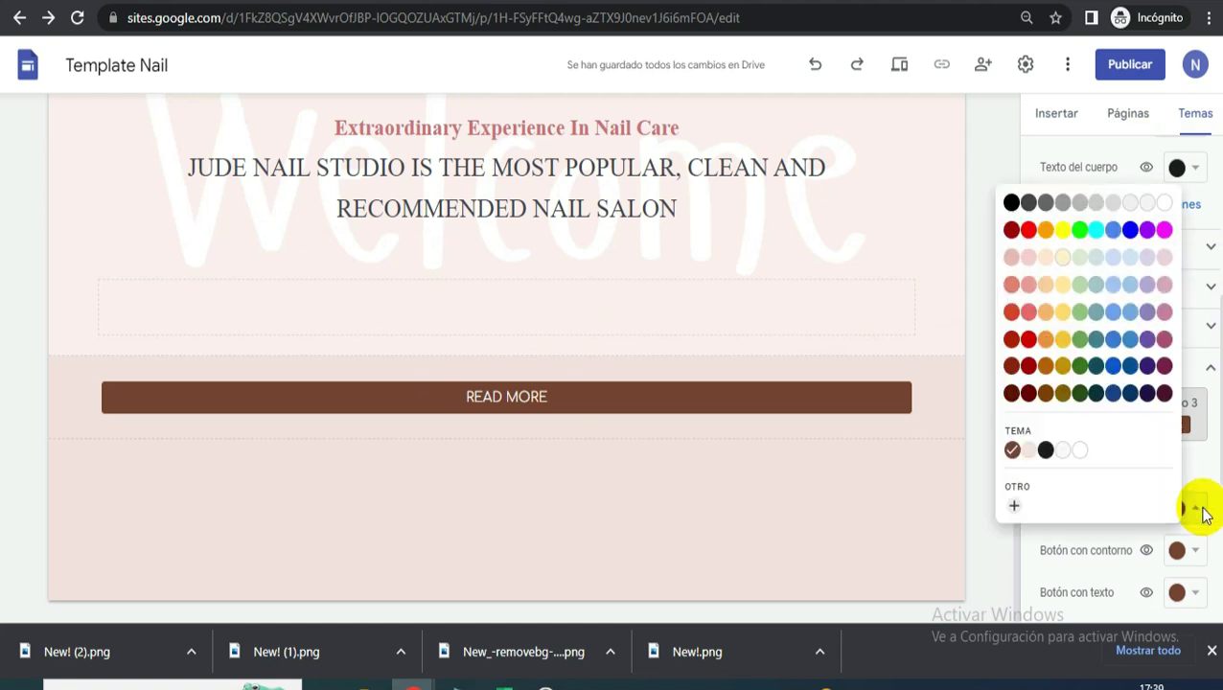
- In Canva, add the salon screenshot to the top of page 4
{"action": "key", "text": "ctrl+Tab"}
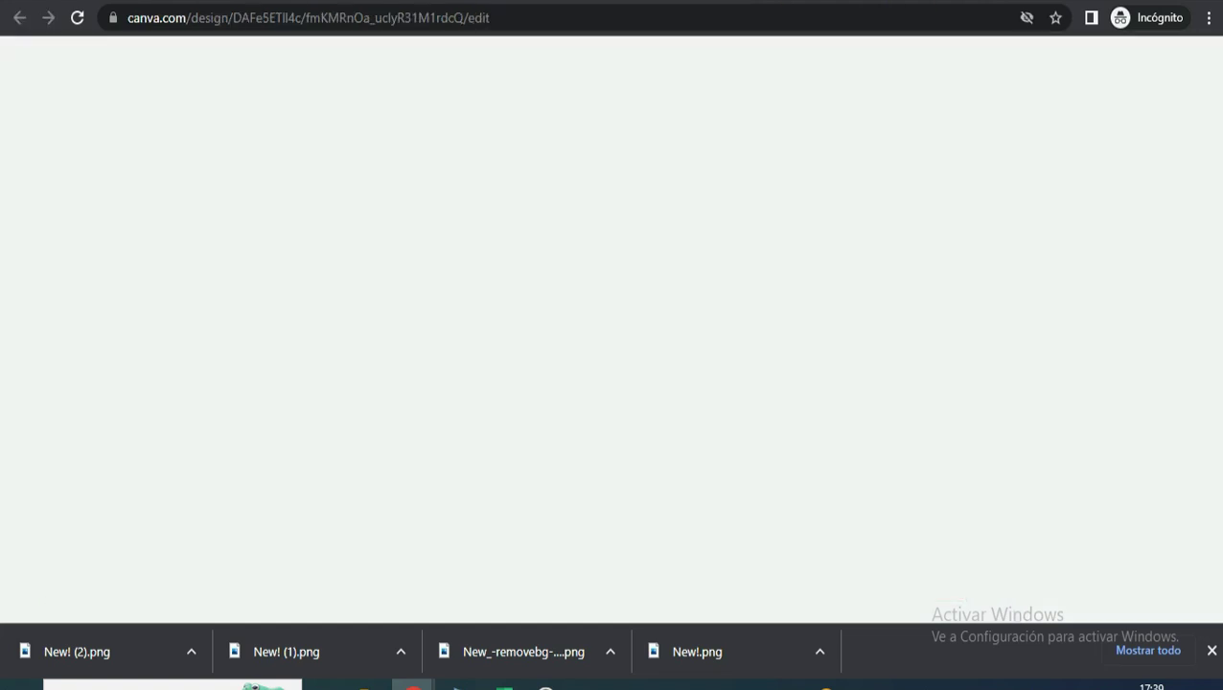
{"action": "left_click", "coordinate": [565, 332]}
{"action": "scroll", "coordinate": [770, 351], "scroll_direction": "up", "scroll_amount": 6}
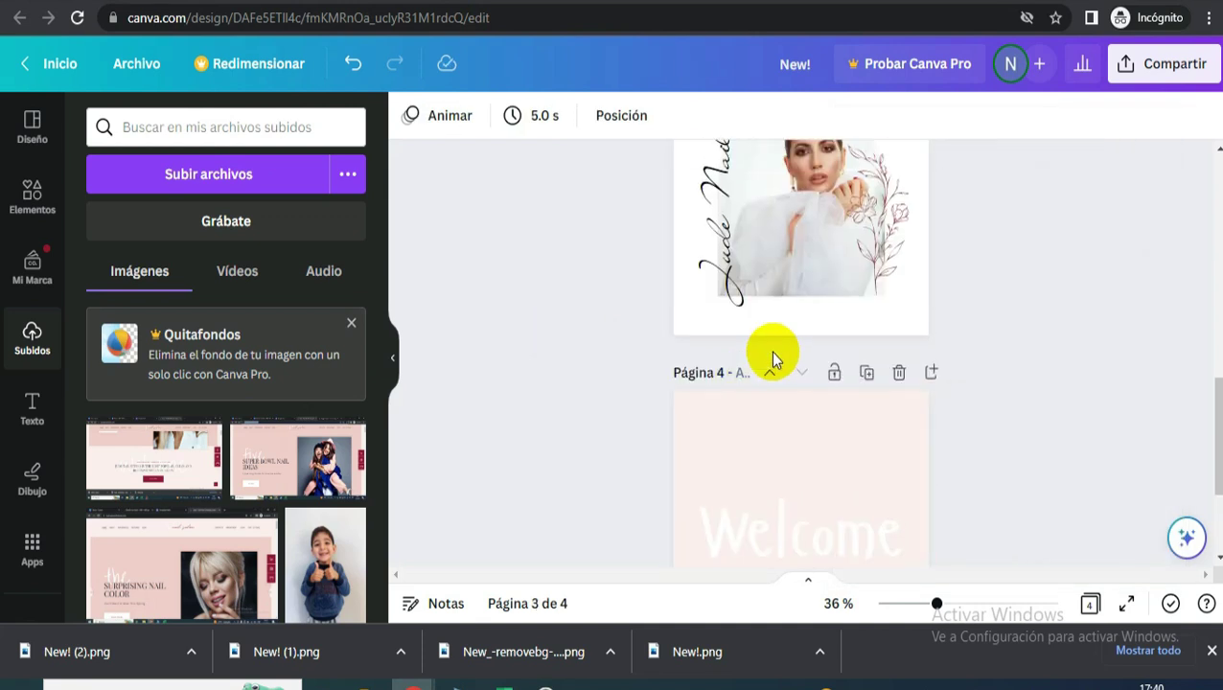
{"action": "scroll", "coordinate": [769, 374], "scroll_direction": "down", "scroll_amount": 5}
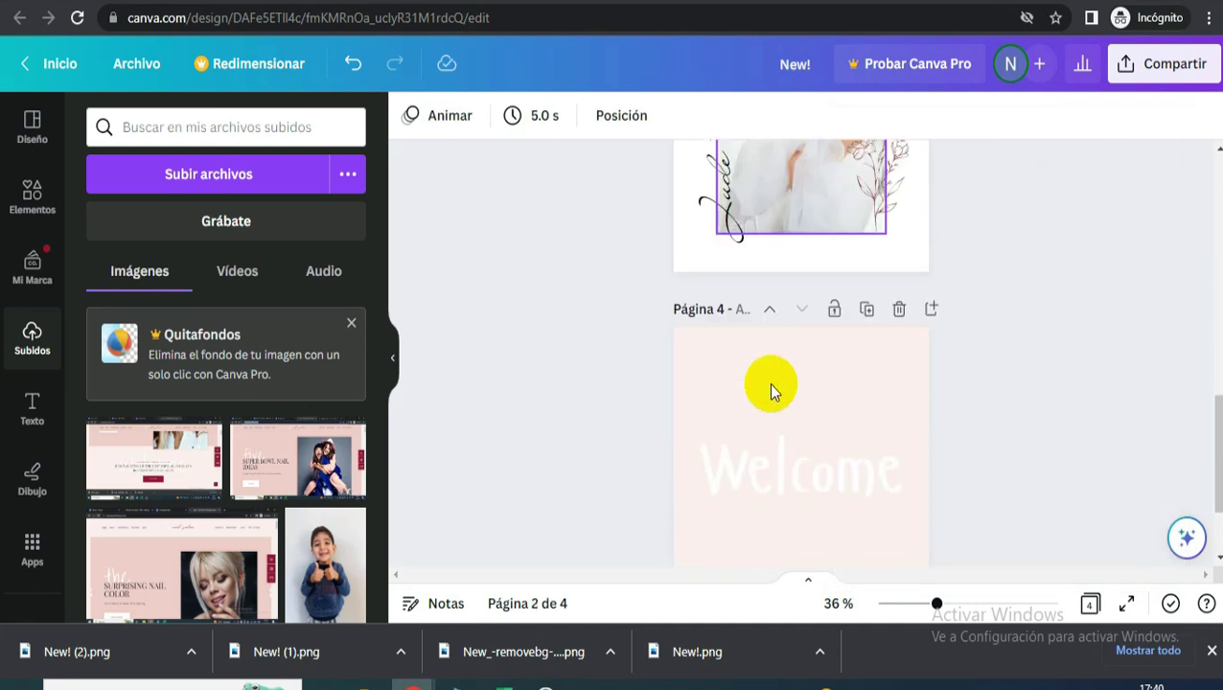
{"action": "left_click", "coordinate": [766, 331]}
{"action": "left_click", "coordinate": [165, 476]}
{"action": "left_click_drag", "start_coordinate": [837, 450], "coordinate": [834, 362]}
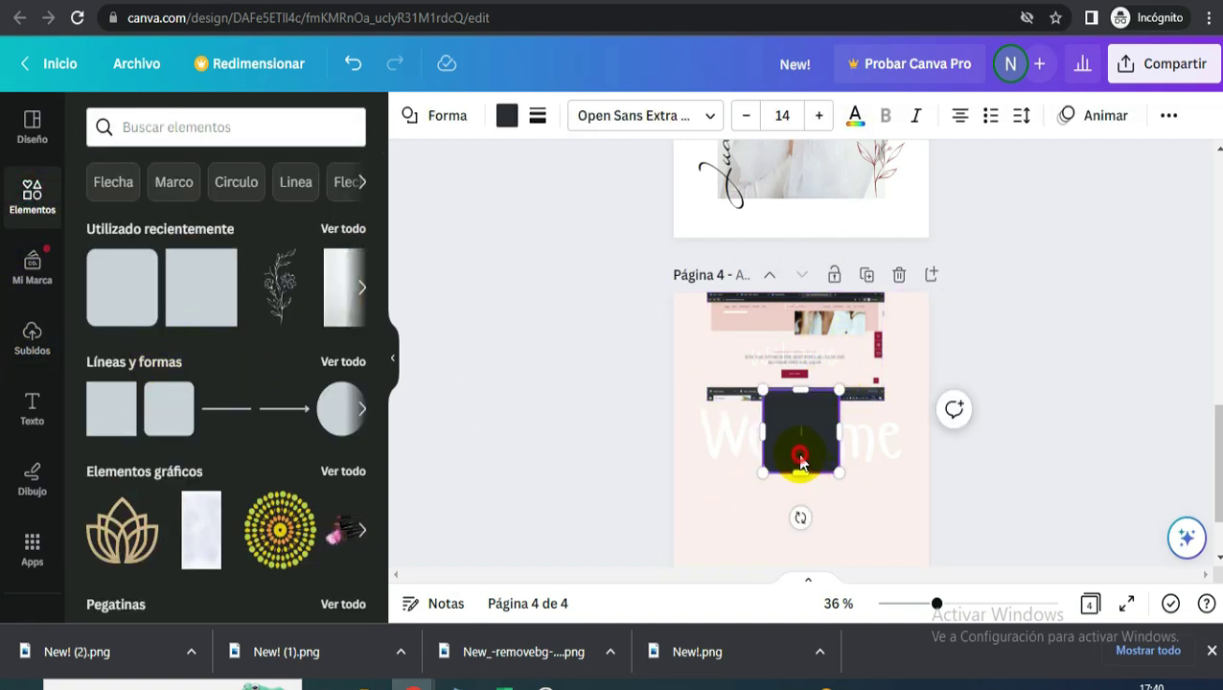
- Colour a square with the photo's crimson and copy its hex code #931A3B
{"action": "left_click_drag", "start_coordinate": [798, 454], "coordinate": [743, 537]}
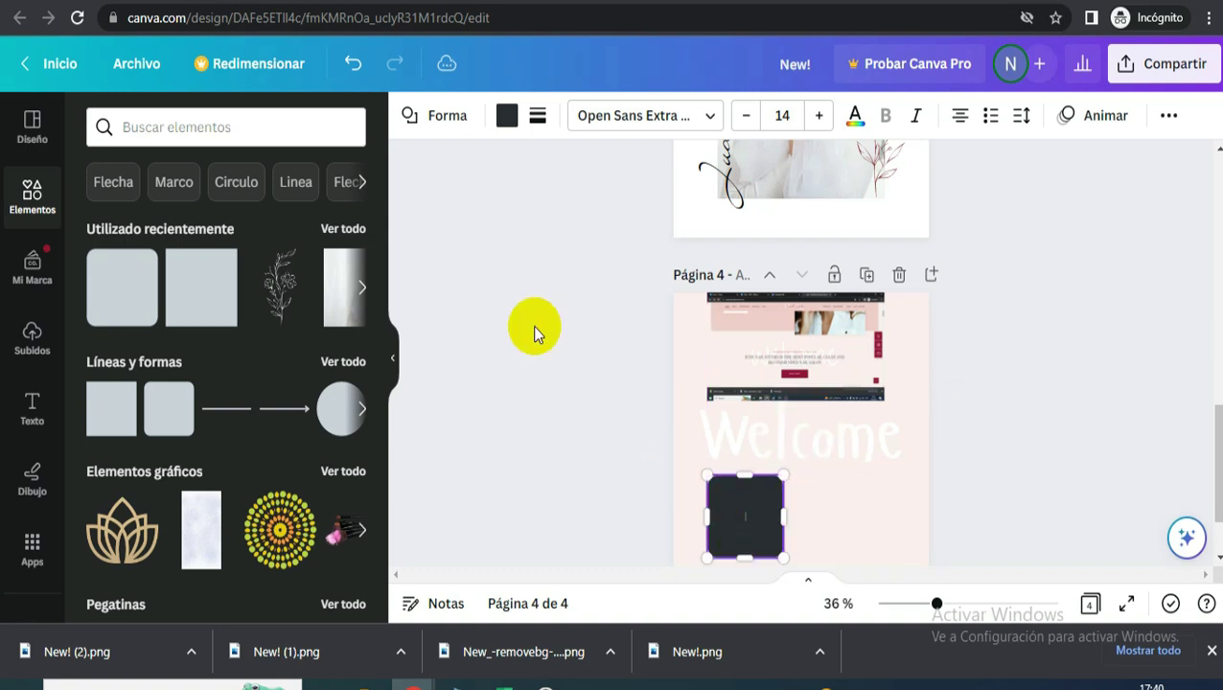
{"action": "left_click", "coordinate": [506, 115]}
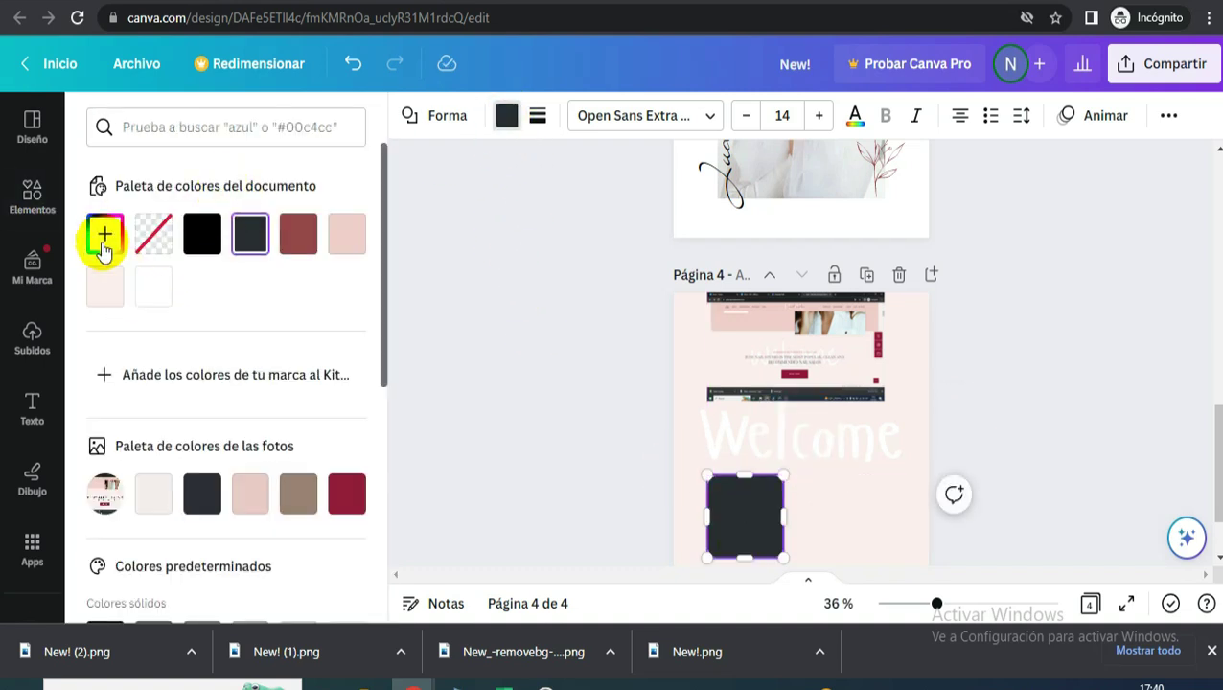
{"action": "left_click", "coordinate": [348, 498]}
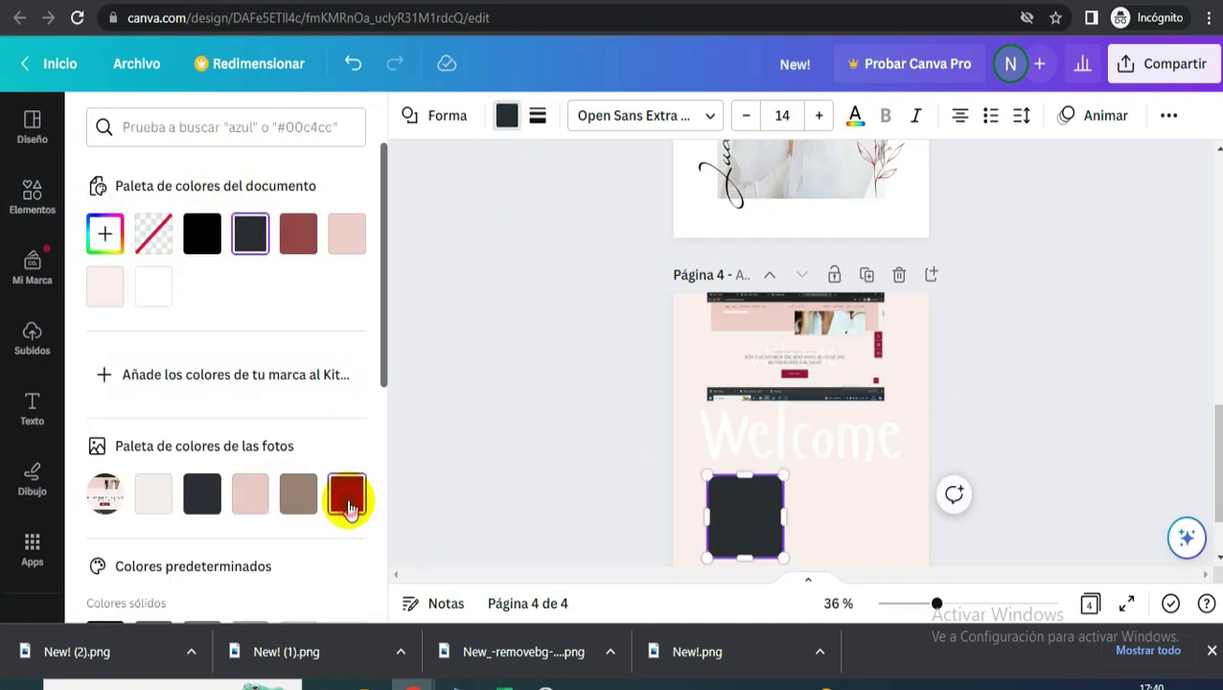
{"action": "left_click", "coordinate": [107, 233]}
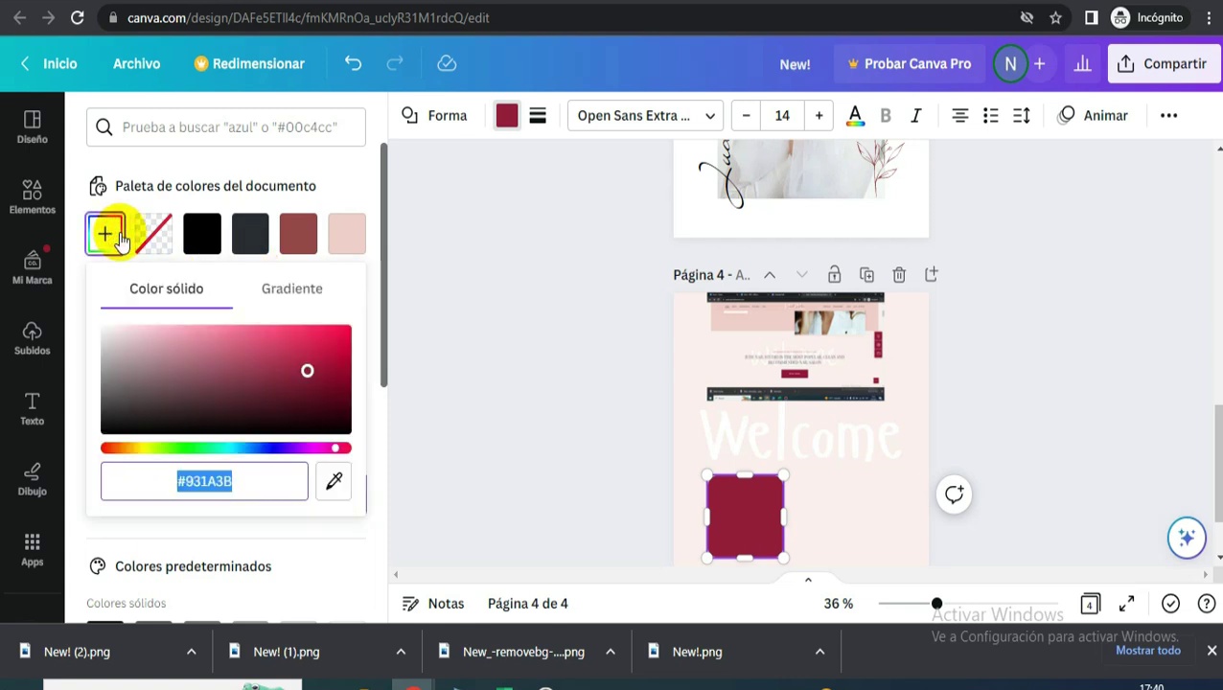
{"action": "right_click", "coordinate": [224, 473]}
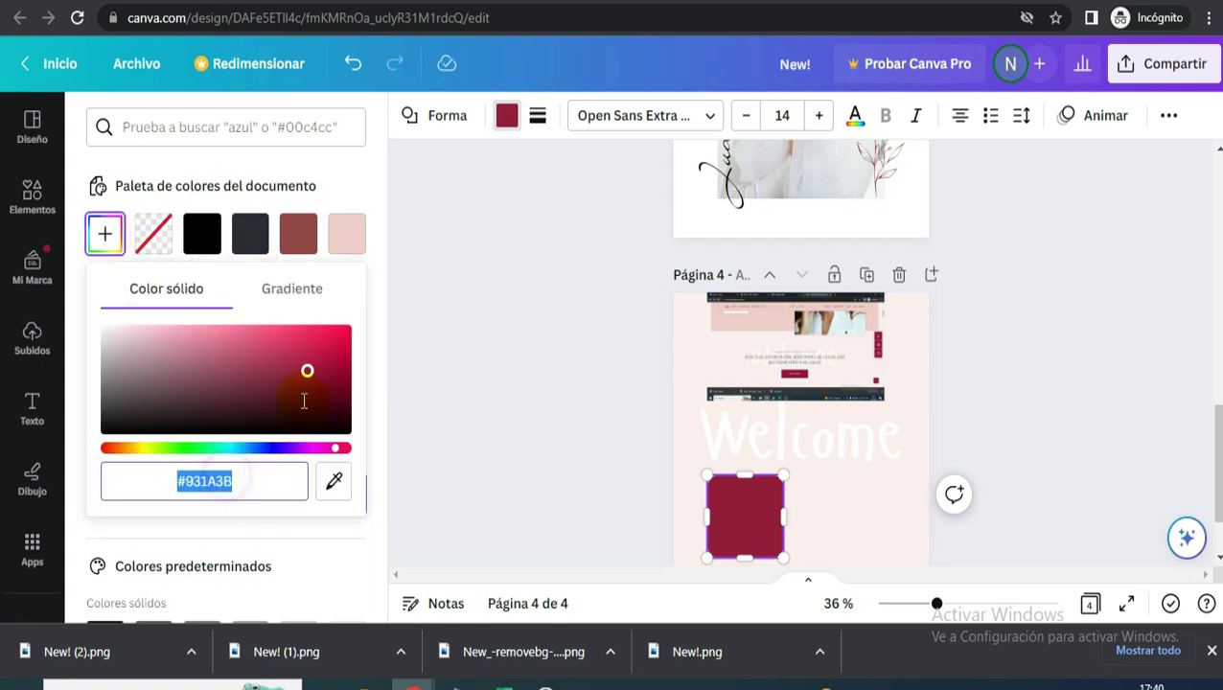
{"action": "left_click", "coordinate": [320, 238]}
{"action": "left_click", "coordinate": [832, 369]}
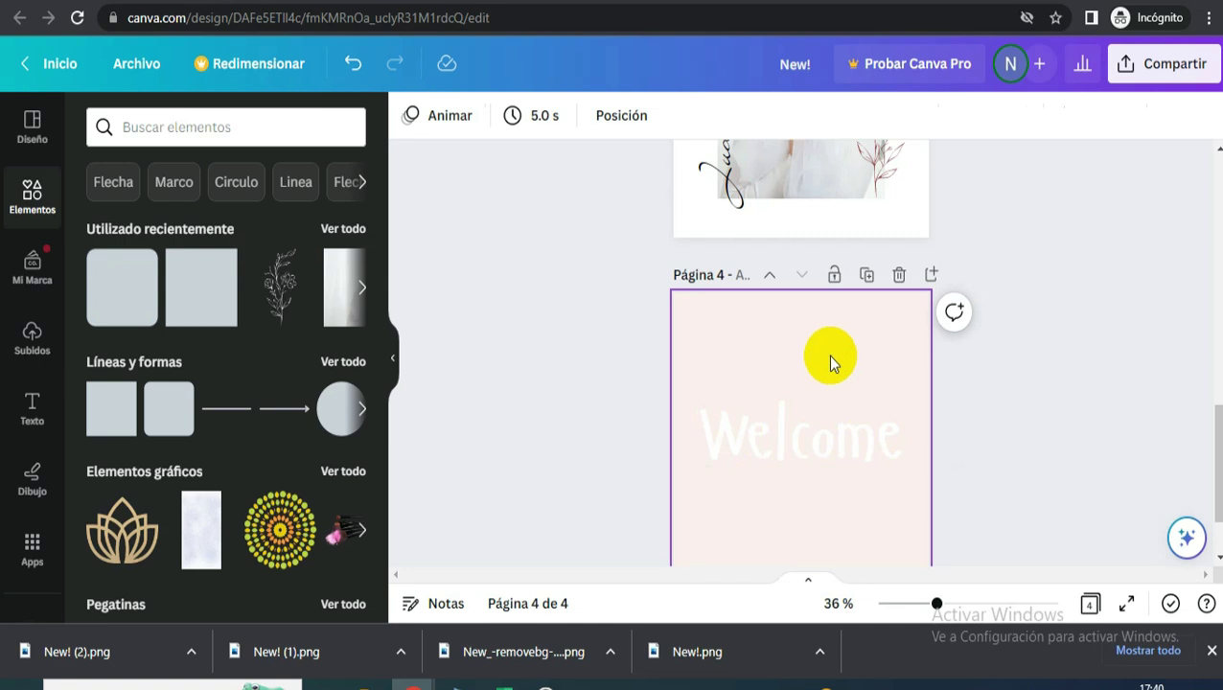
- Set the Style 1 filled-button colour to custom crimson #931A38 so READ MORE turns crimson
{"action": "left_click", "coordinate": [518, 2]}
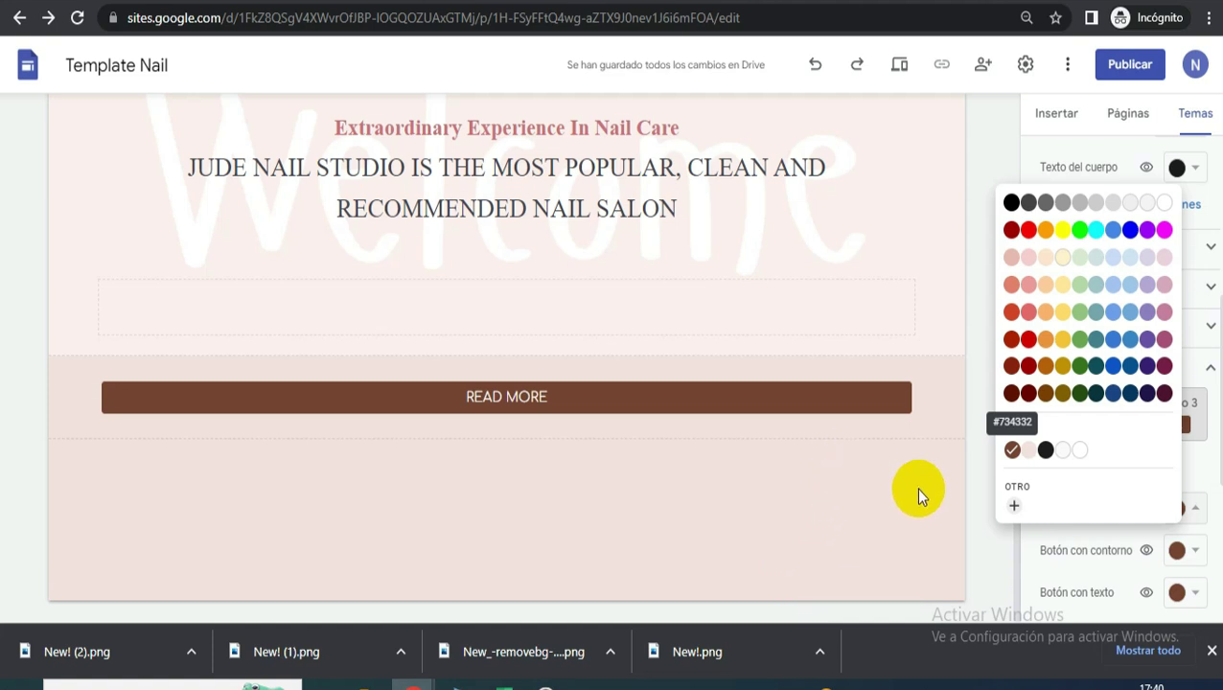
{"action": "left_click", "coordinate": [970, 554]}
{"action": "left_click", "coordinate": [842, 411]}
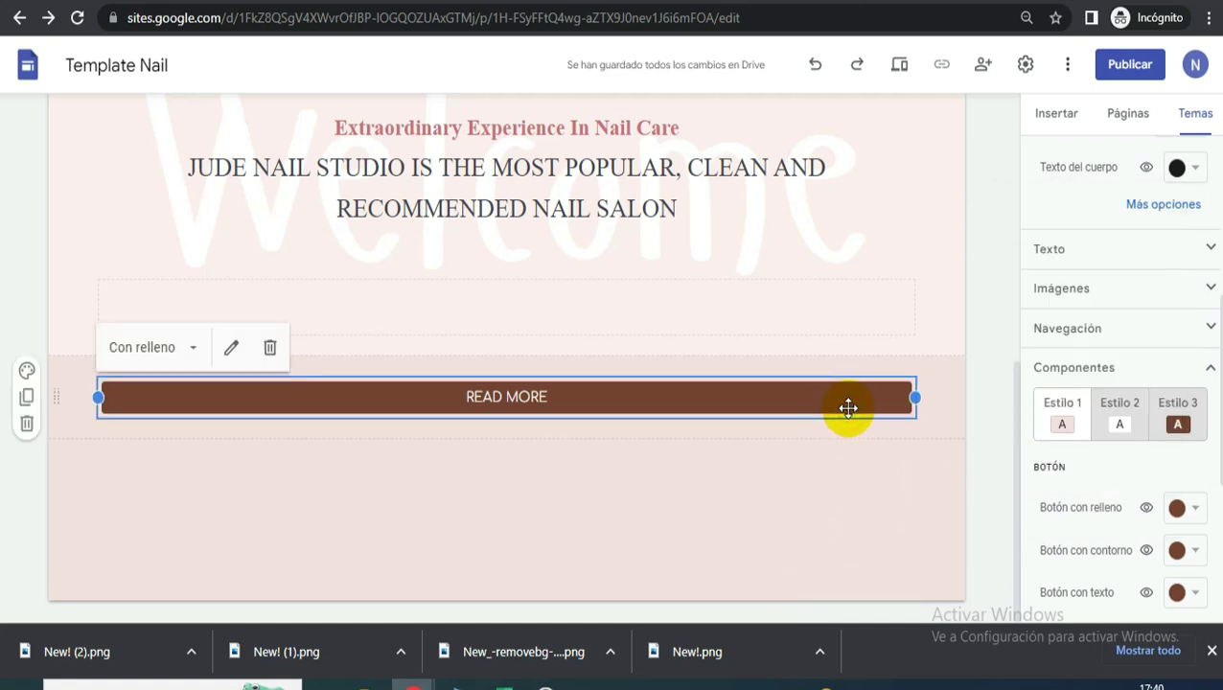
{"action": "left_click", "coordinate": [1062, 406]}
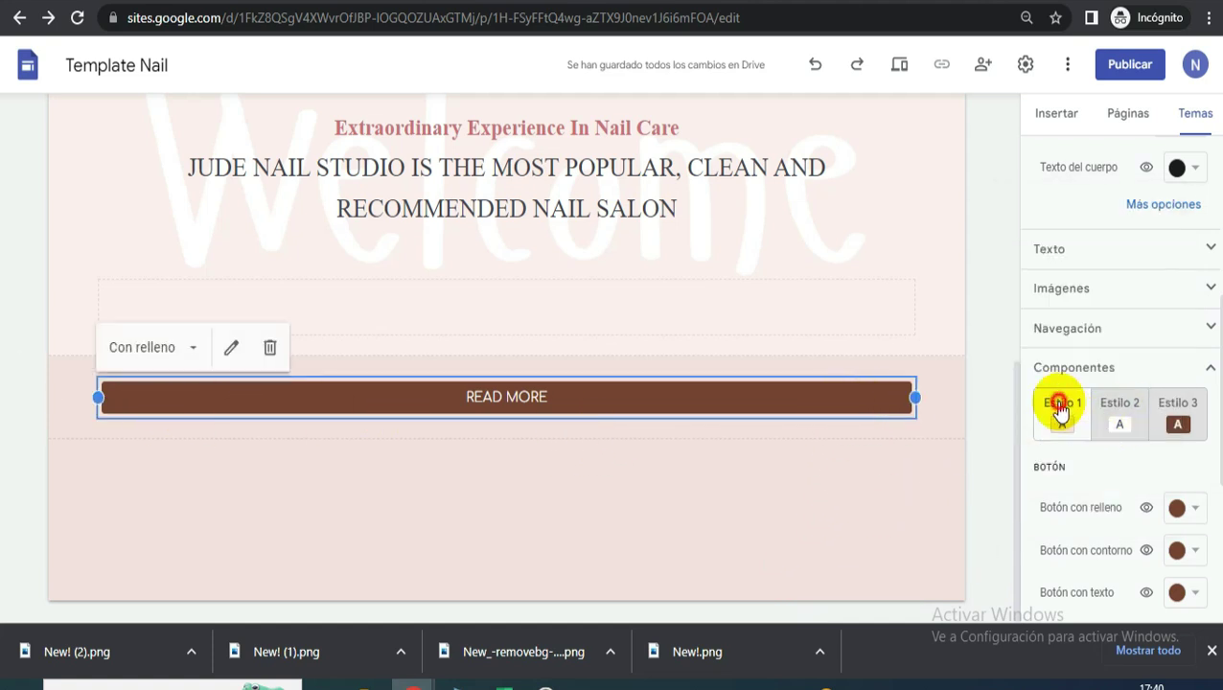
{"action": "left_click", "coordinate": [1196, 510]}
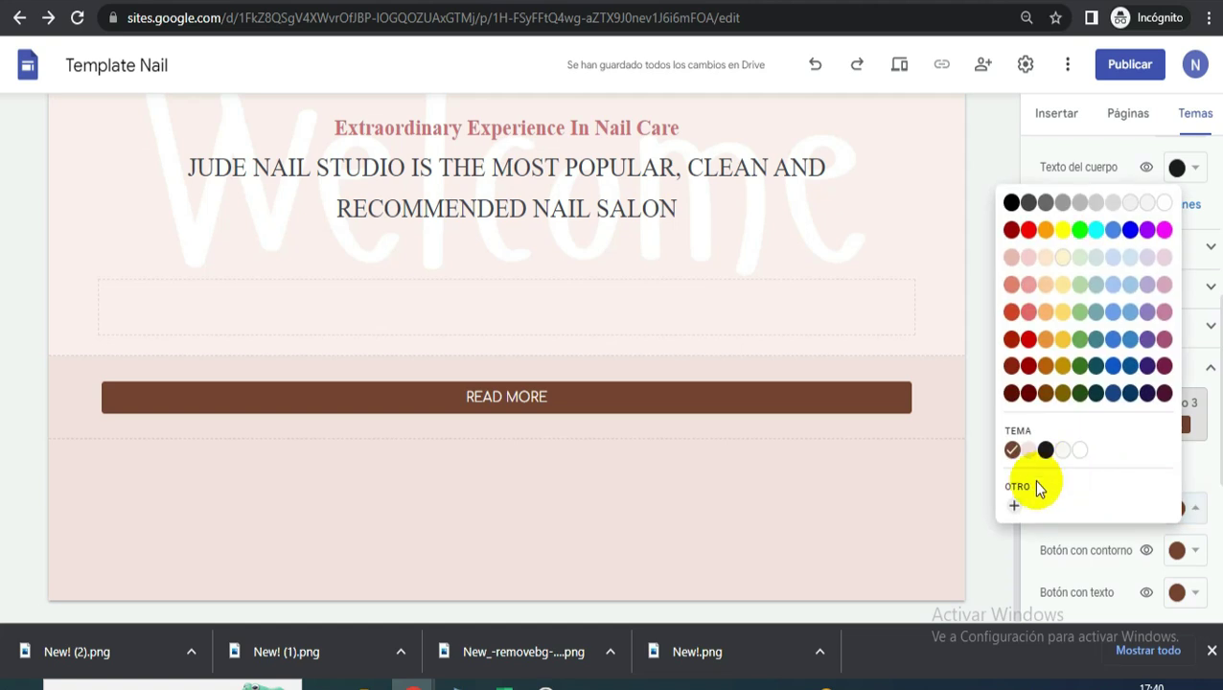
{"action": "left_click", "coordinate": [1015, 505]}
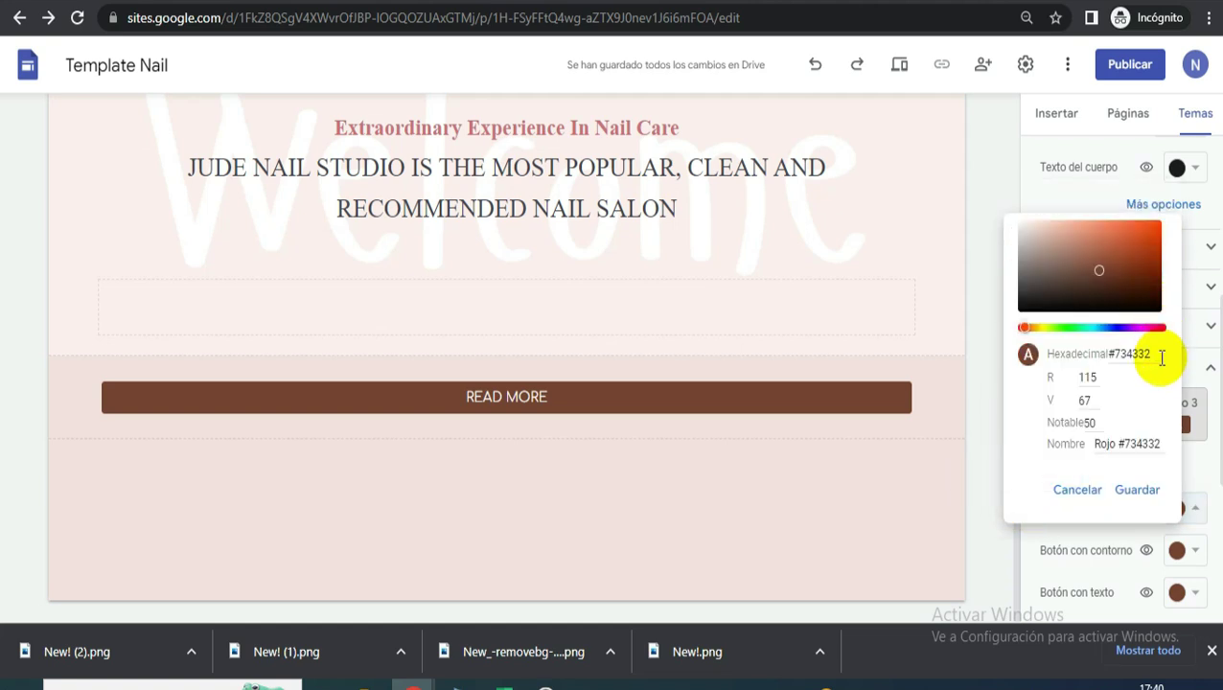
{"action": "left_click_drag", "start_coordinate": [1154, 353], "coordinate": [1044, 340]}
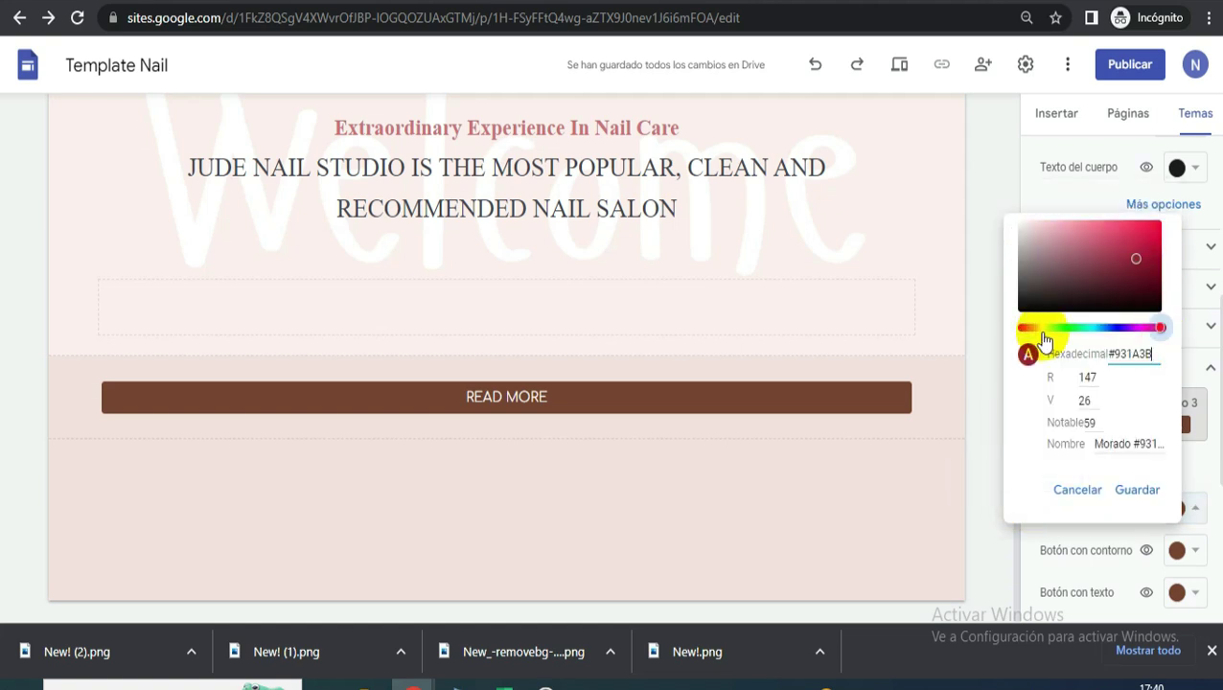
{"action": "left_click", "coordinate": [1137, 490]}
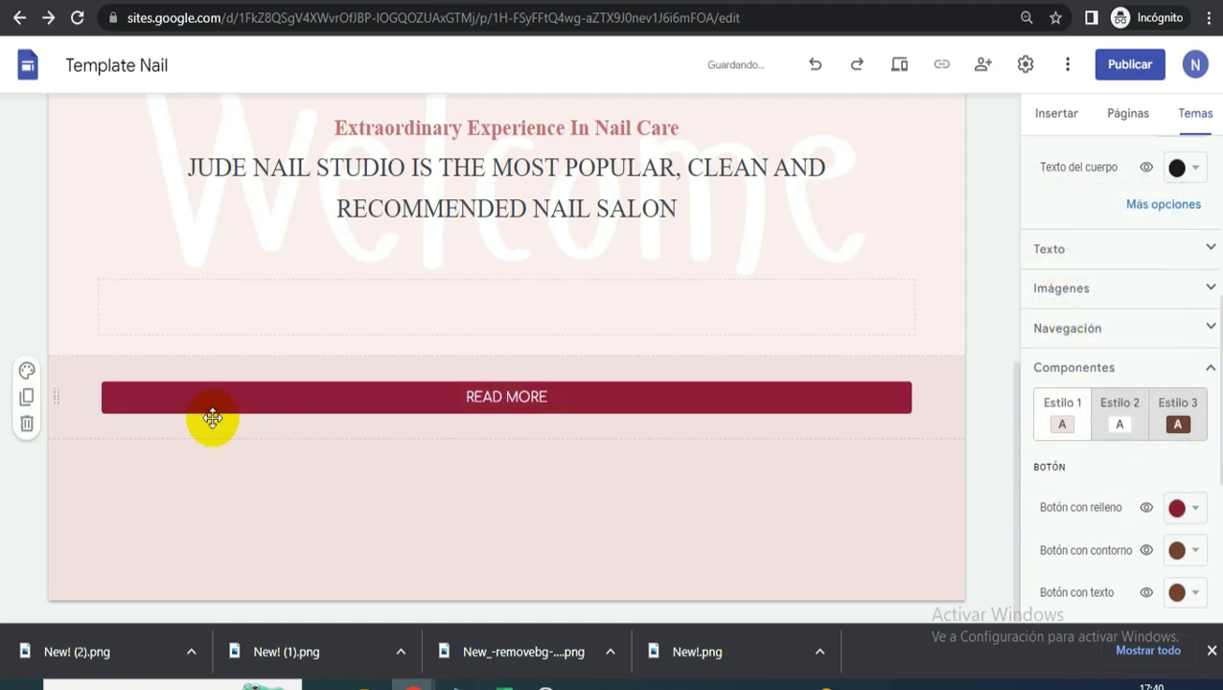
- Copy the hex code #FAEFED from page 4's background colour in Canva
{"action": "key", "text": "ctrl+Tab"}
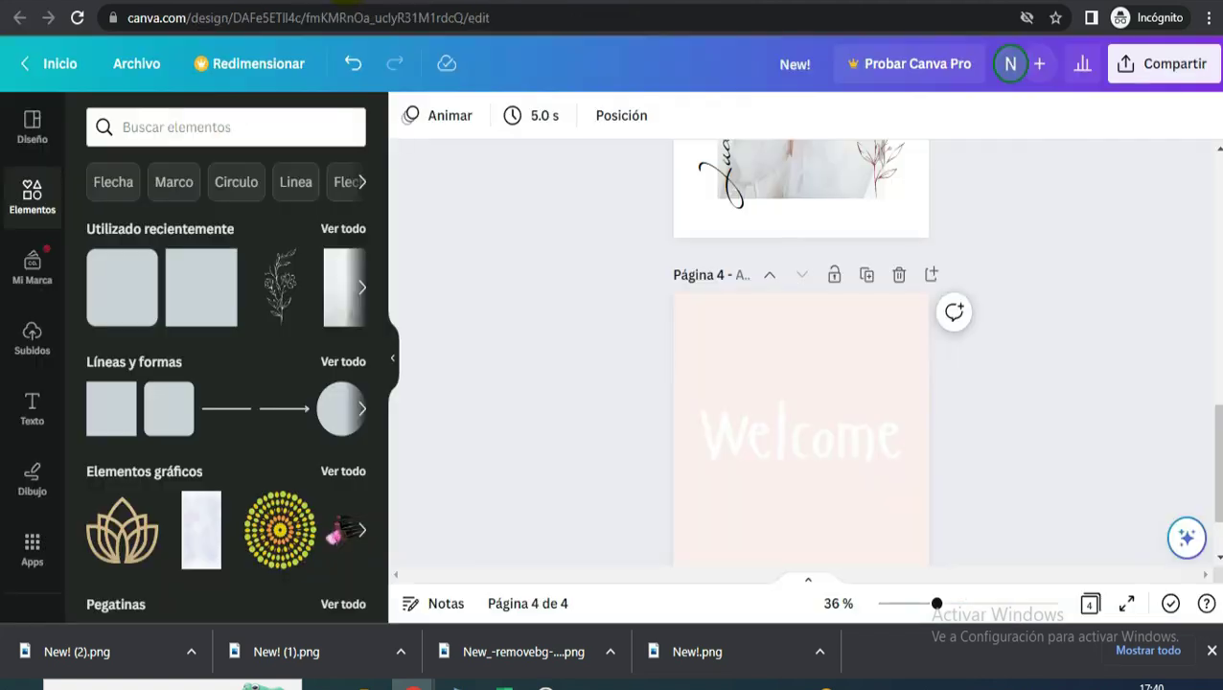
{"action": "left_click", "coordinate": [782, 333]}
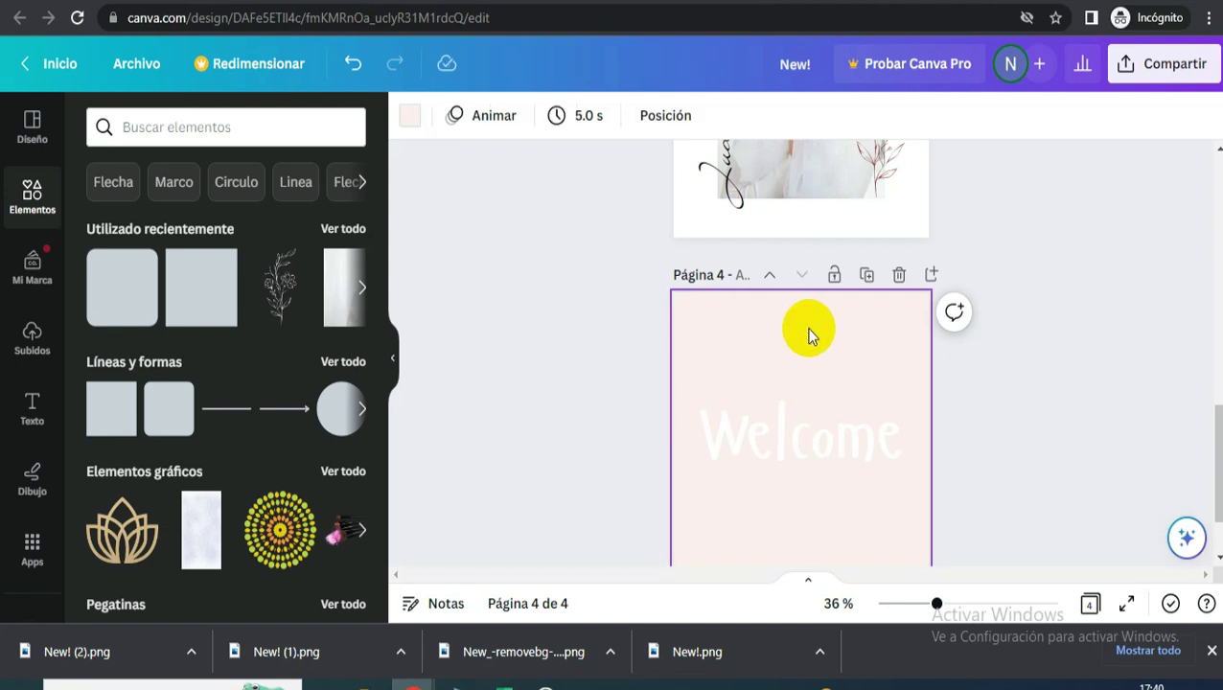
{"action": "left_click", "coordinate": [412, 119]}
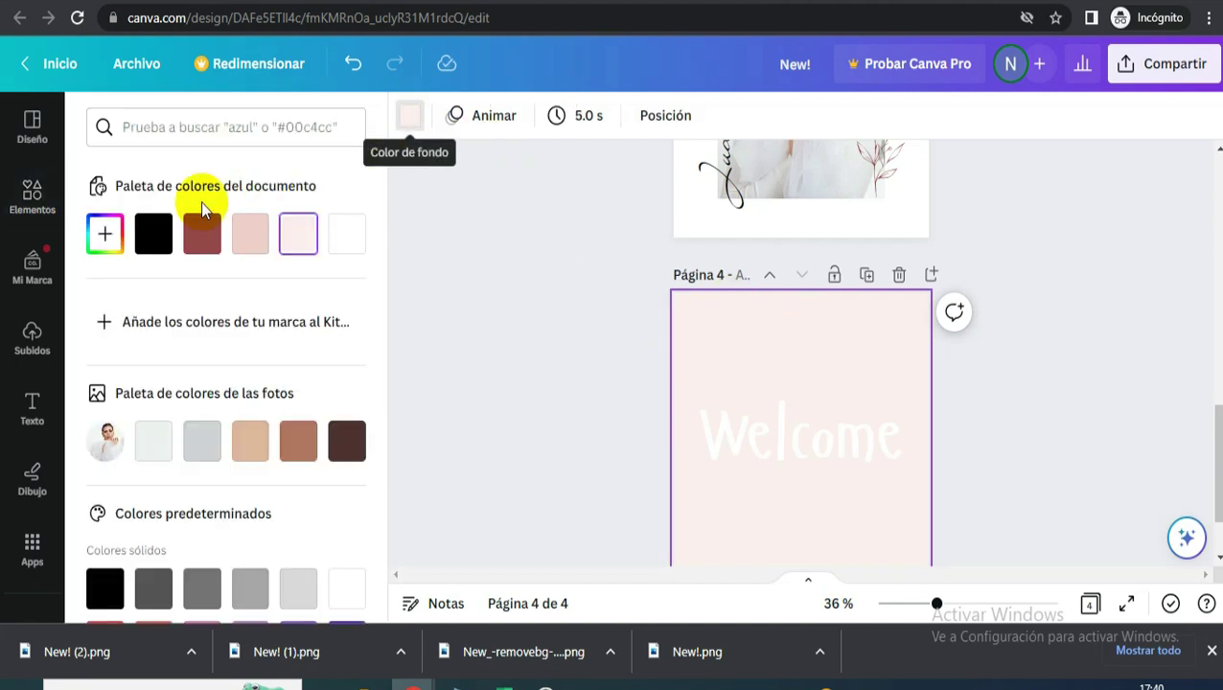
{"action": "left_click", "coordinate": [105, 234]}
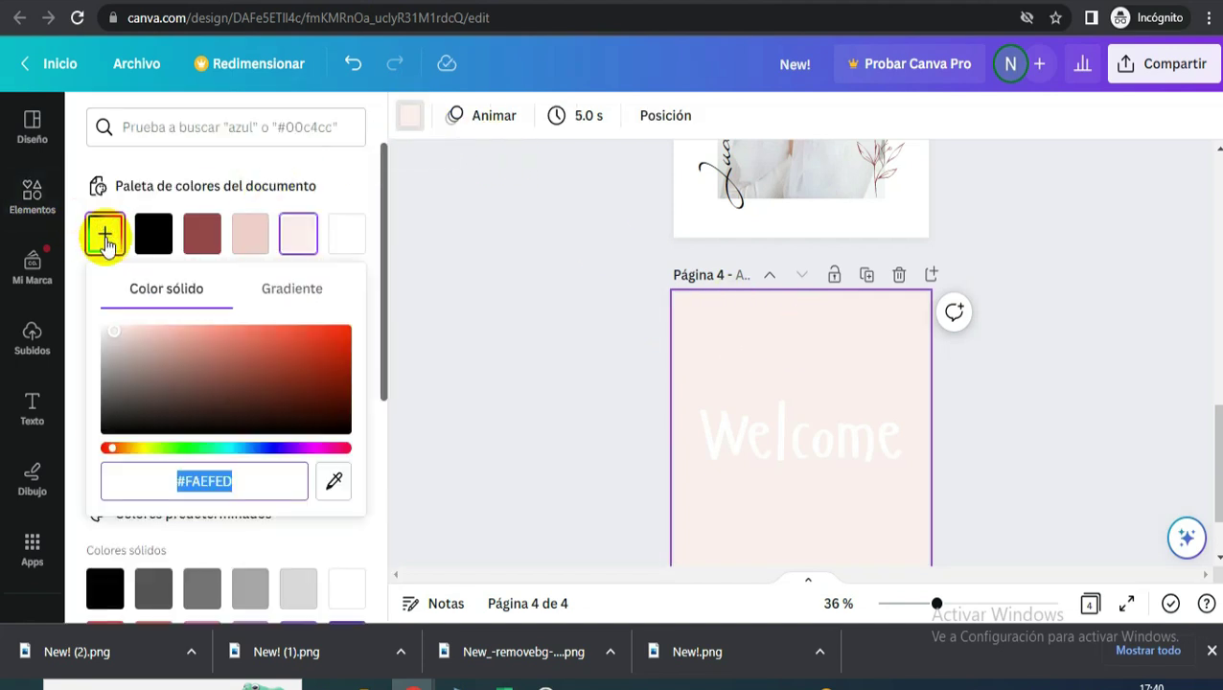
{"action": "right_click", "coordinate": [203, 484]}
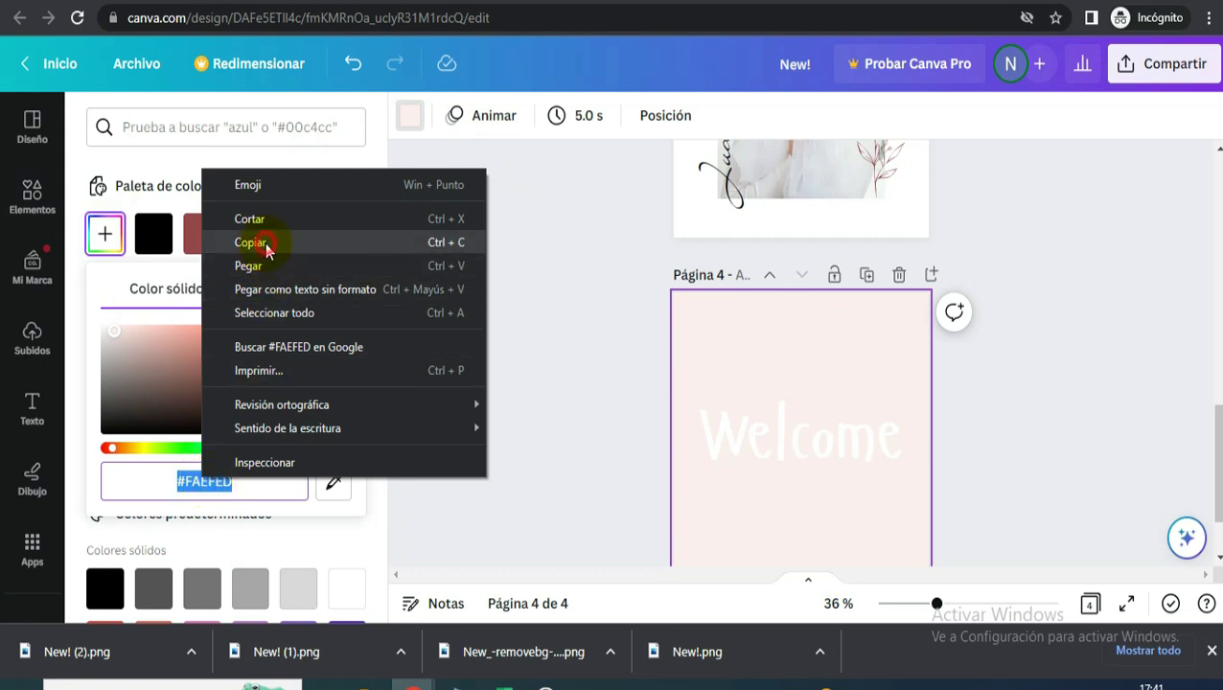
{"action": "left_click", "coordinate": [265, 243]}
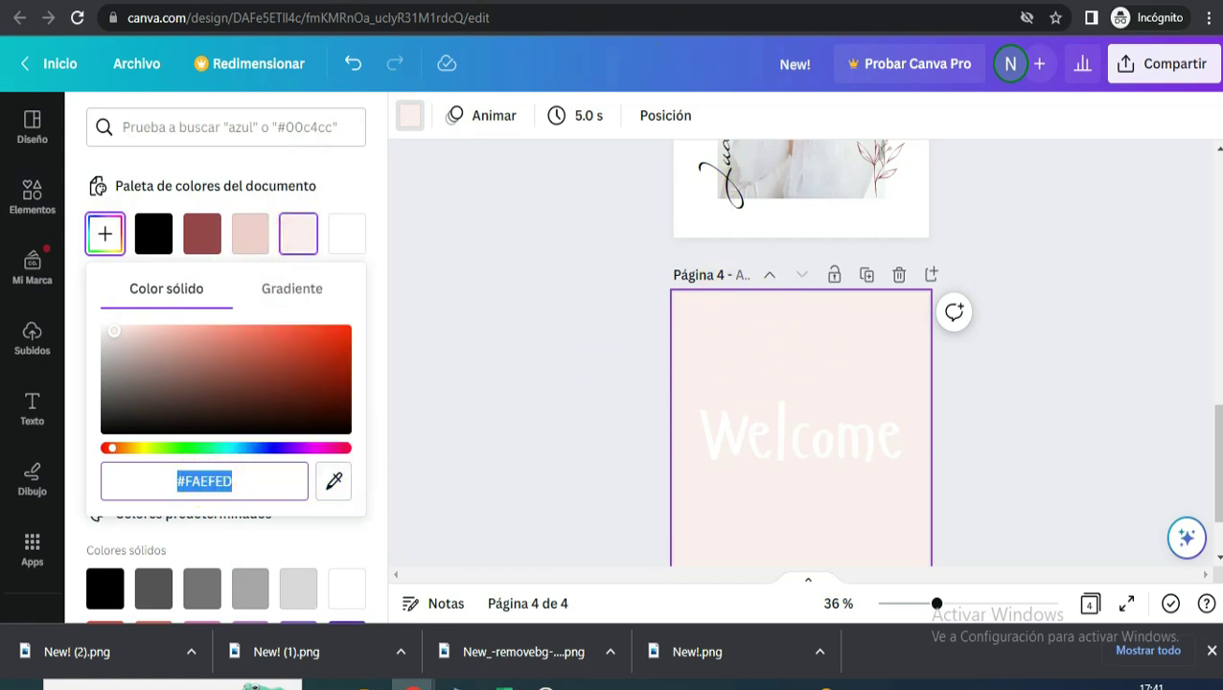
{"action": "left_click", "coordinate": [709, 2]}
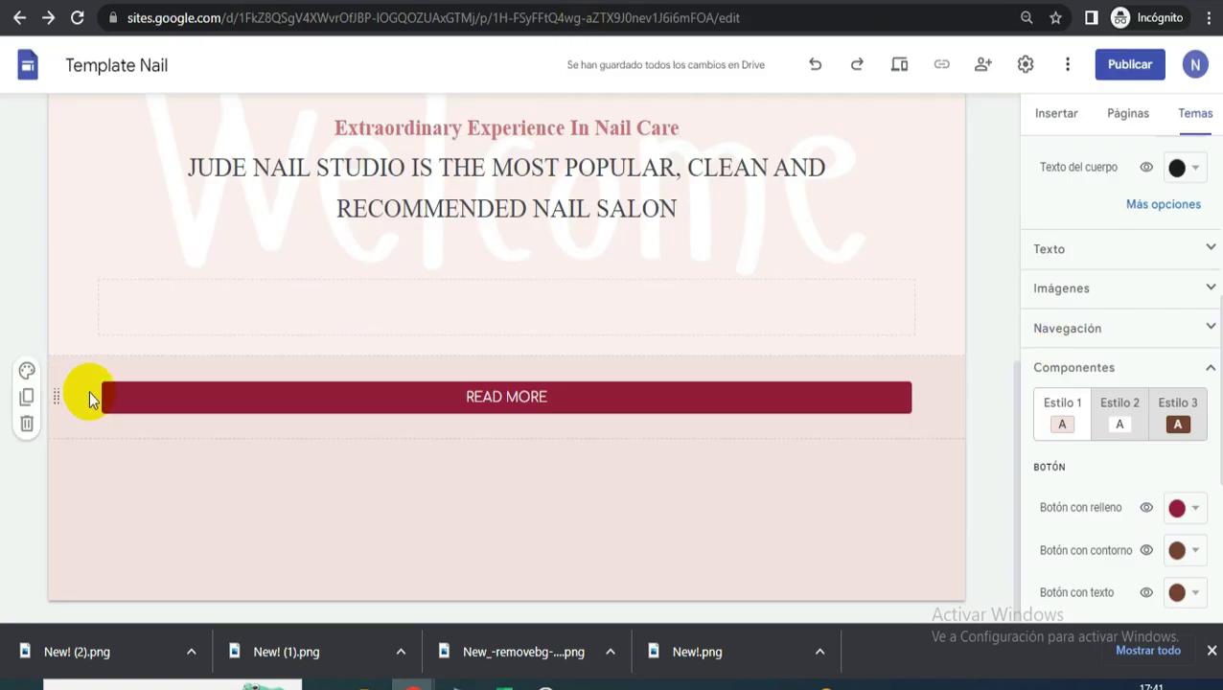
- Set the theme background colour to custom #FAEFED
{"action": "scroll", "coordinate": [1093, 299], "scroll_direction": "up", "scroll_amount": 1}
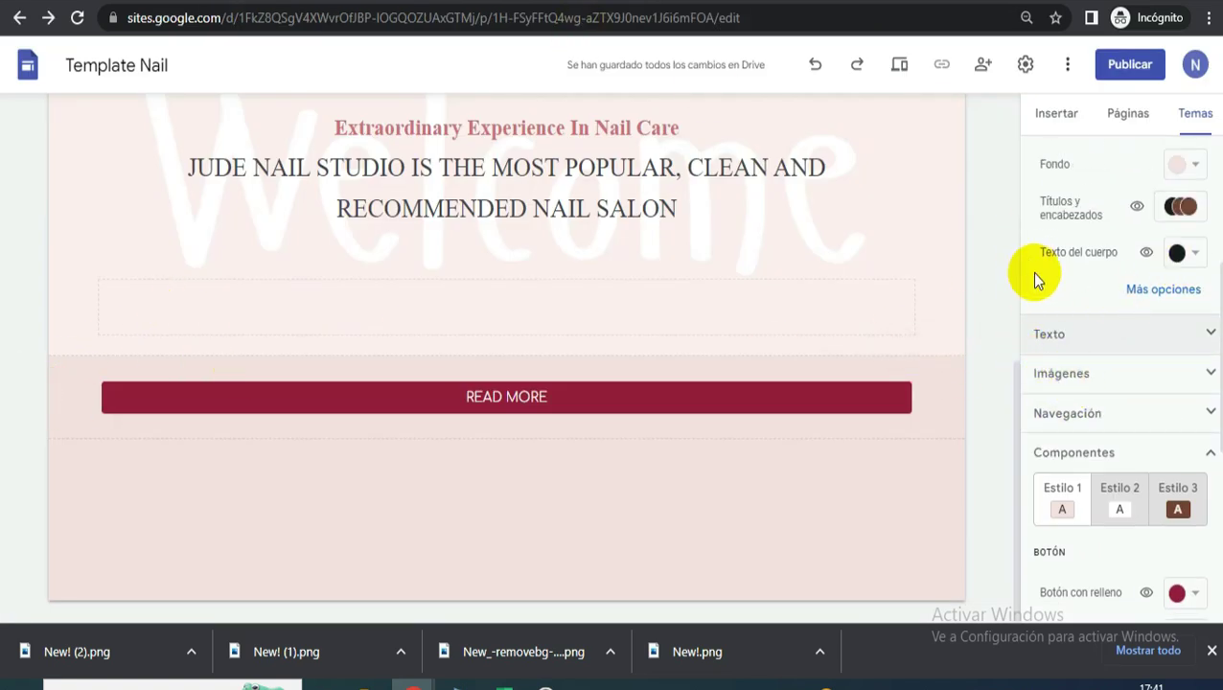
{"action": "scroll", "coordinate": [1034, 276], "scroll_direction": "up", "scroll_amount": 4}
{"action": "scroll", "coordinate": [1106, 364], "scroll_direction": "down", "scroll_amount": 1}
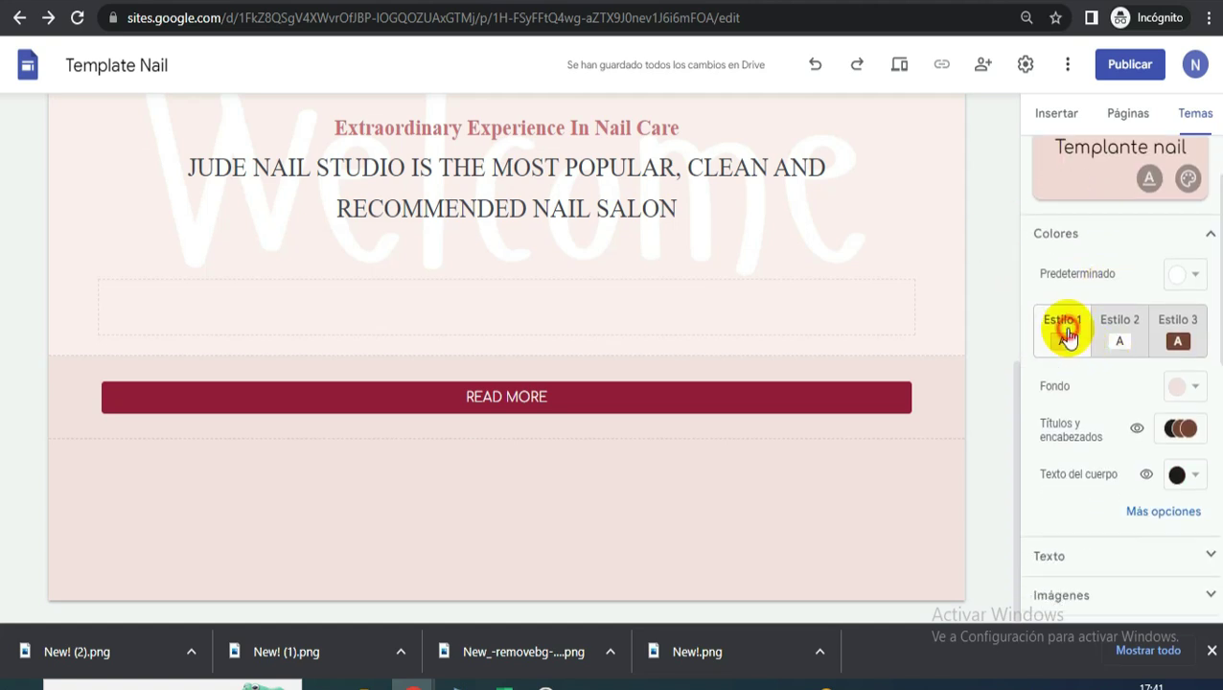
{"action": "left_click", "coordinate": [1188, 387]}
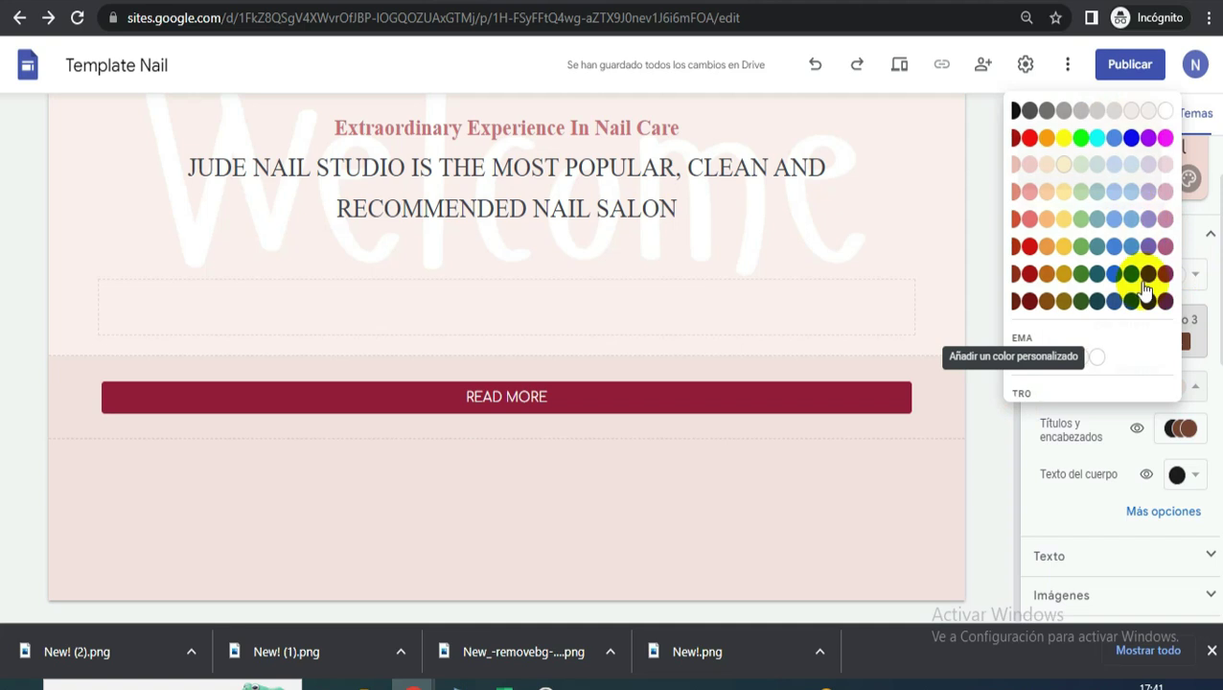
{"action": "left_click", "coordinate": [1149, 273]}
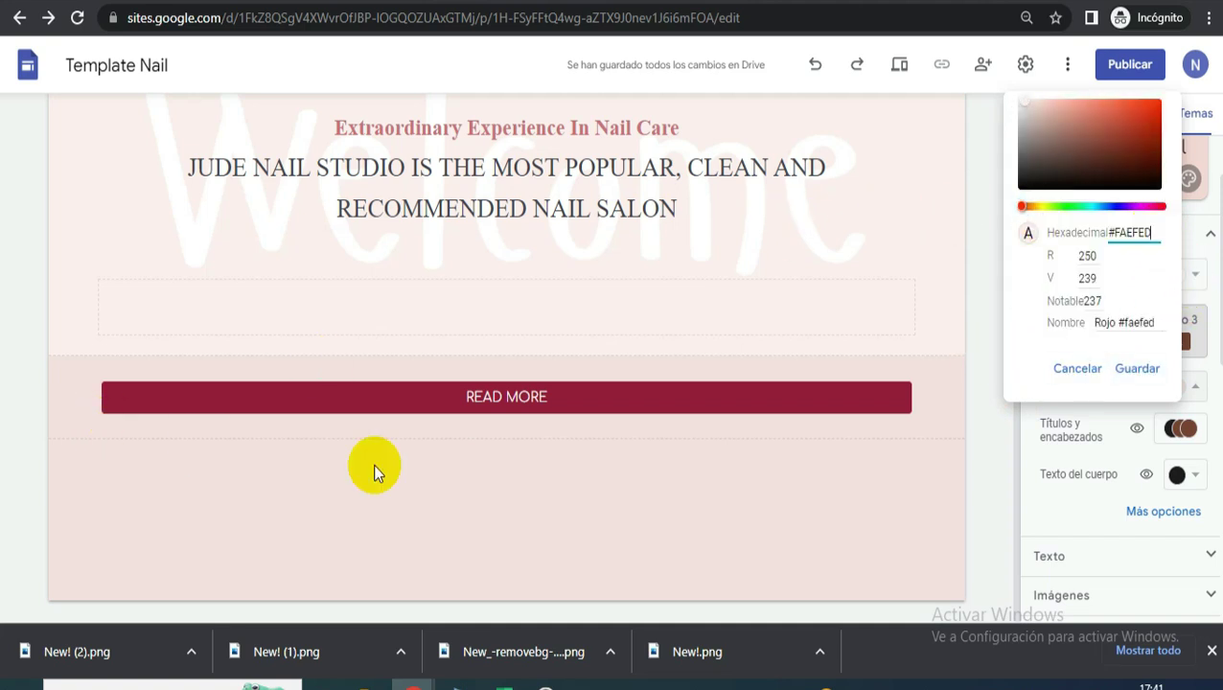
{"action": "left_click", "coordinate": [1137, 368]}
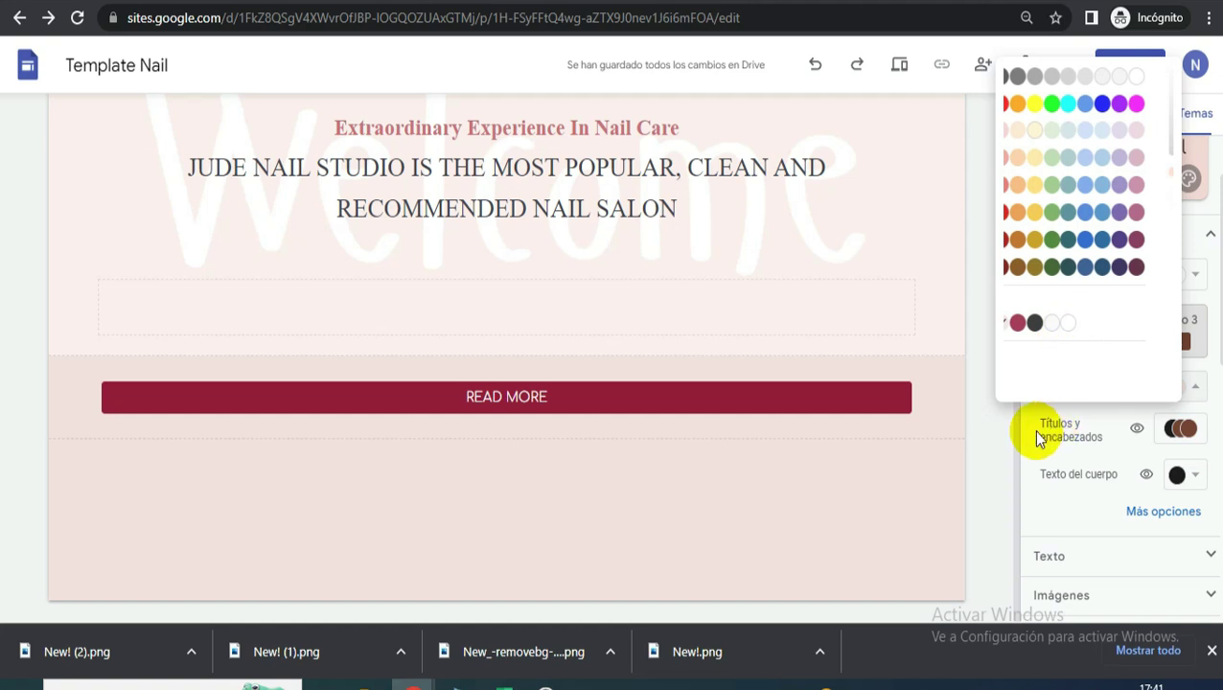
{"action": "left_click", "coordinate": [271, 404]}
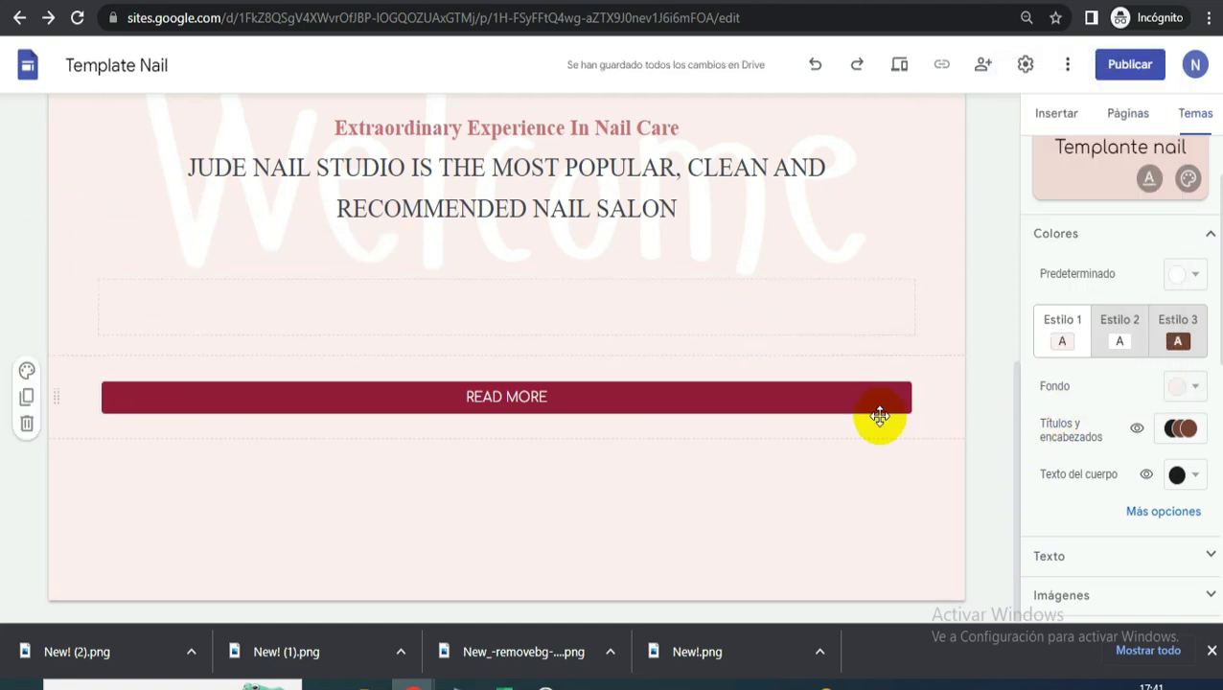
- Narrow the READ MORE button from both sides so it sits centred
{"action": "left_click", "coordinate": [752, 387]}
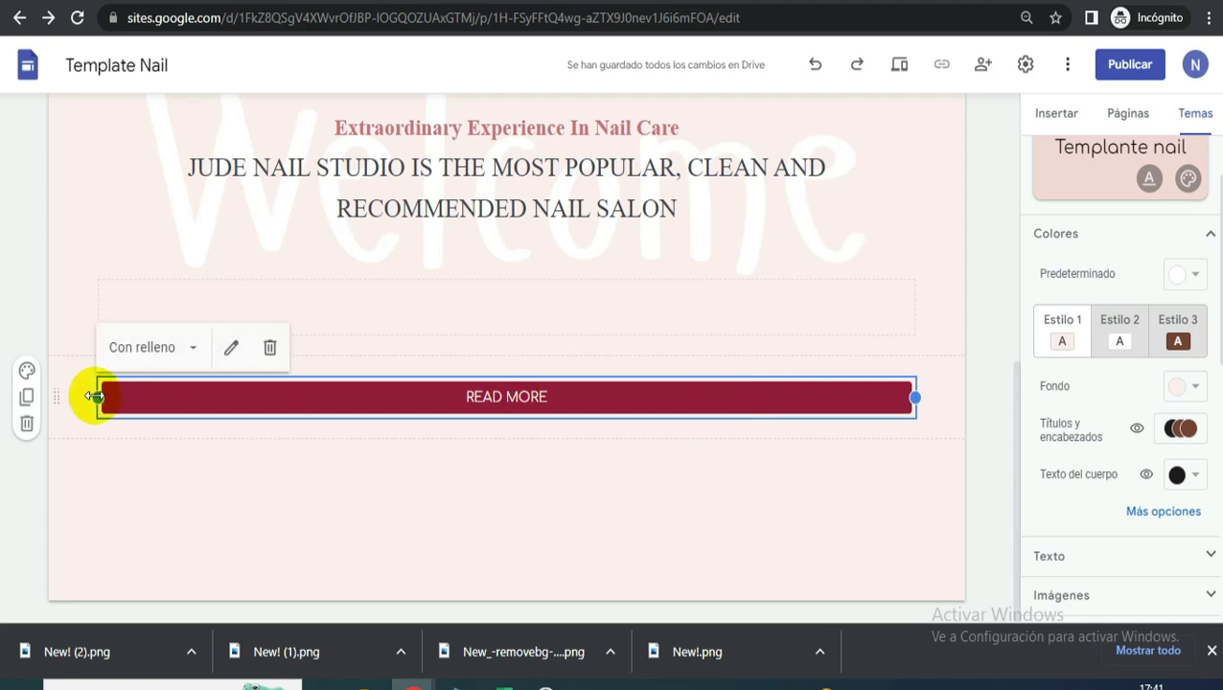
{"action": "left_click_drag", "start_coordinate": [218, 372], "coordinate": [370, 384]}
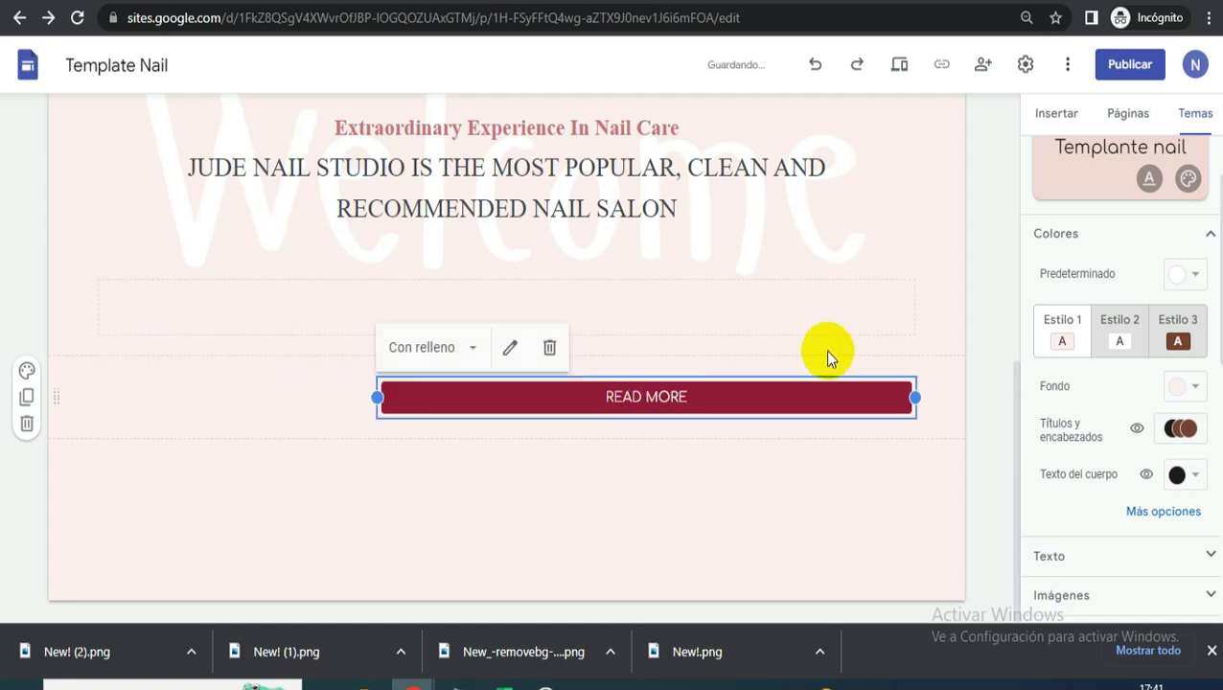
{"action": "left_click_drag", "start_coordinate": [915, 396], "coordinate": [627, 409]}
{"action": "left_click", "coordinate": [628, 464]}
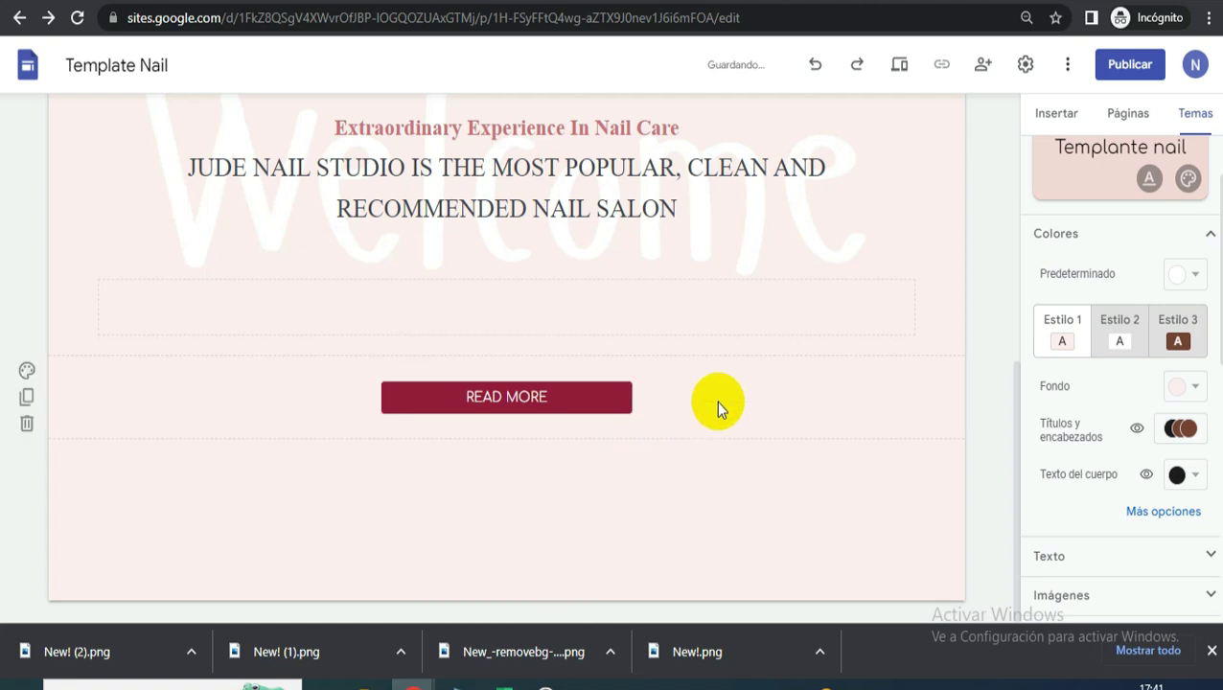
{"action": "key", "text": "ctrl+Tab"}
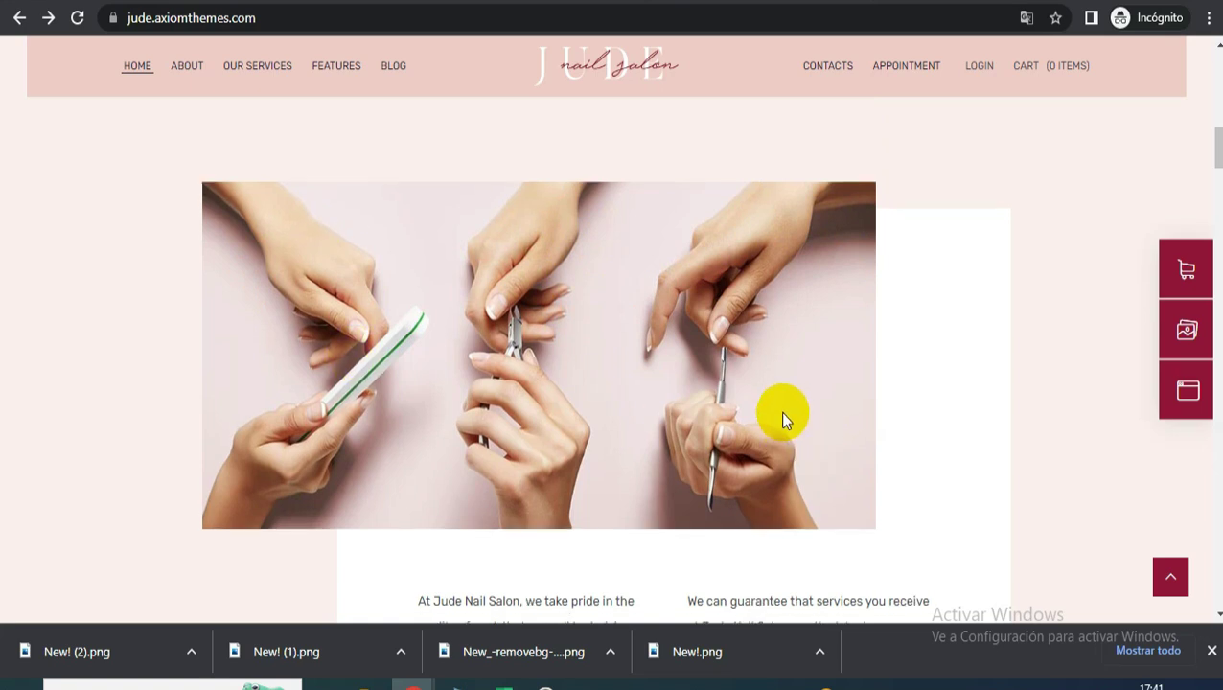
- Scroll around the hands photo on the jude.axiomthemes.com reference page, then return to Canva
{"action": "scroll", "coordinate": [781, 417], "scroll_direction": "down", "scroll_amount": 3}
{"action": "scroll", "coordinate": [765, 444], "scroll_direction": "up", "scroll_amount": 3}
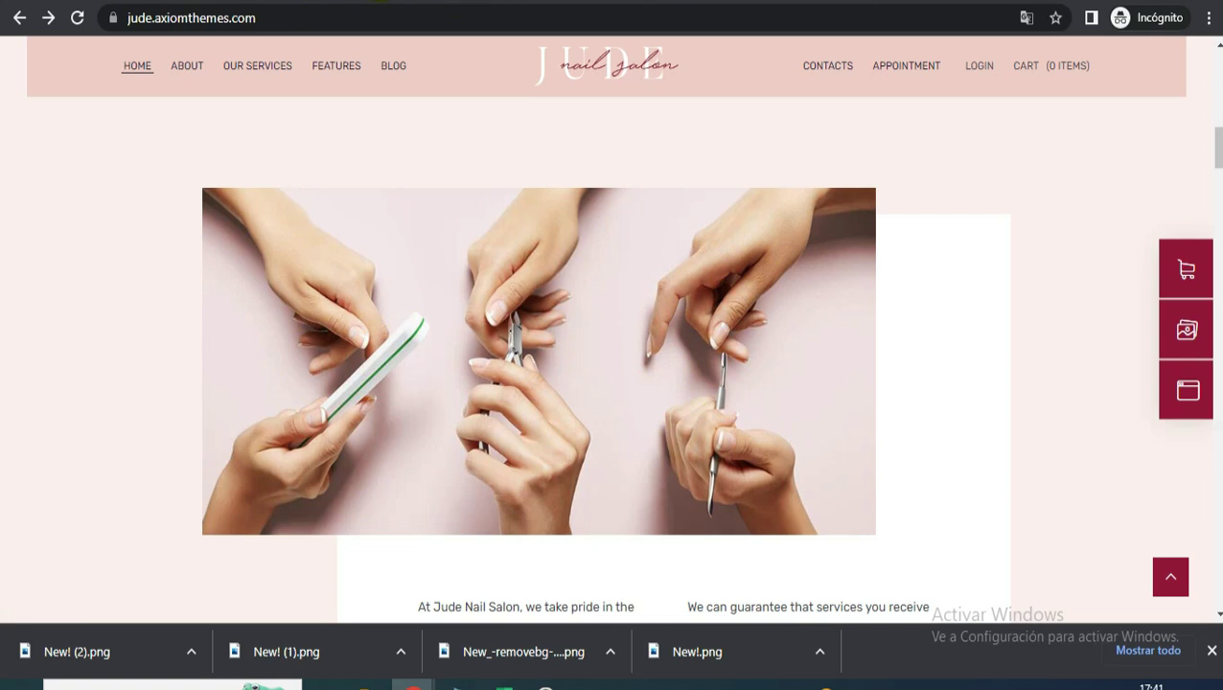
{"action": "key", "text": "ctrl+Tab"}
- Add a blank fifth page and search the elements library for NAILS photos
{"action": "scroll", "coordinate": [958, 379], "scroll_direction": "down", "scroll_amount": 2}
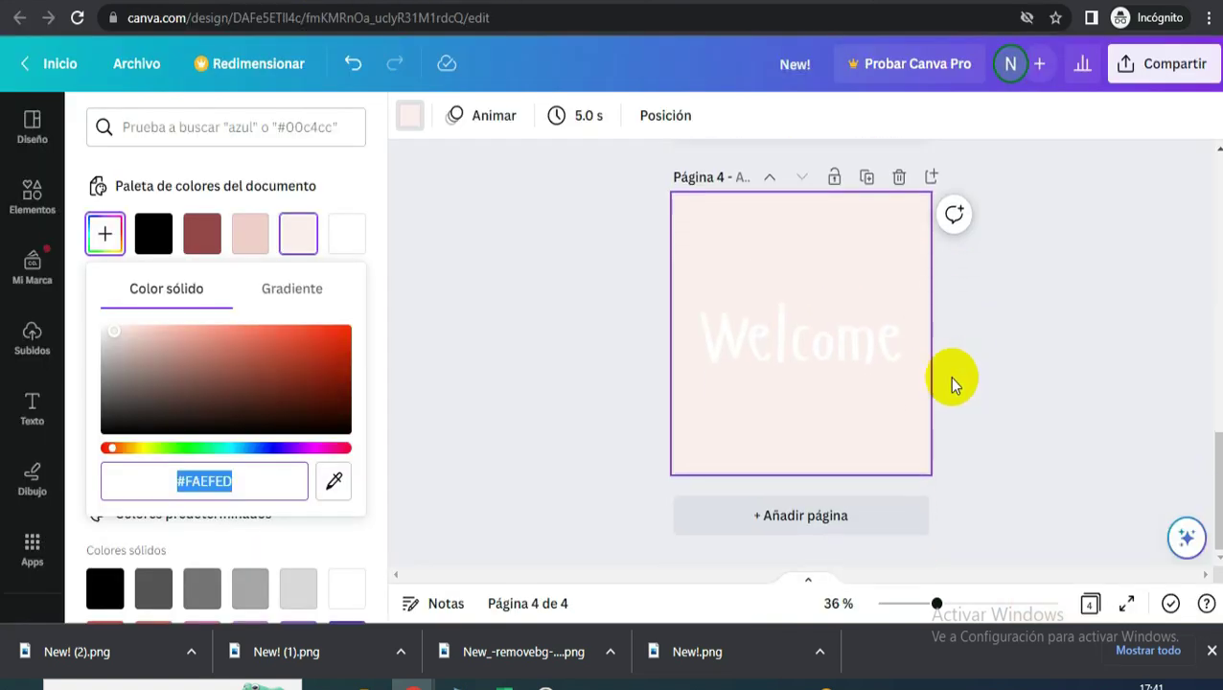
{"action": "left_click", "coordinate": [851, 537]}
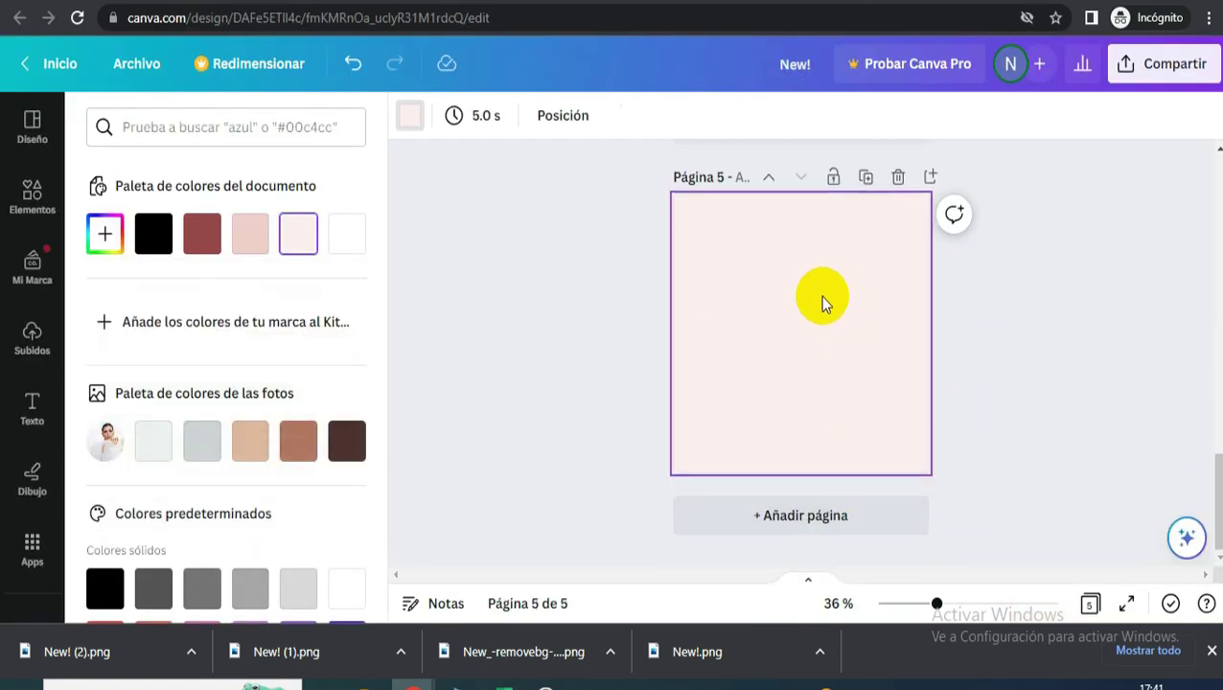
{"action": "left_click", "coordinate": [33, 198]}
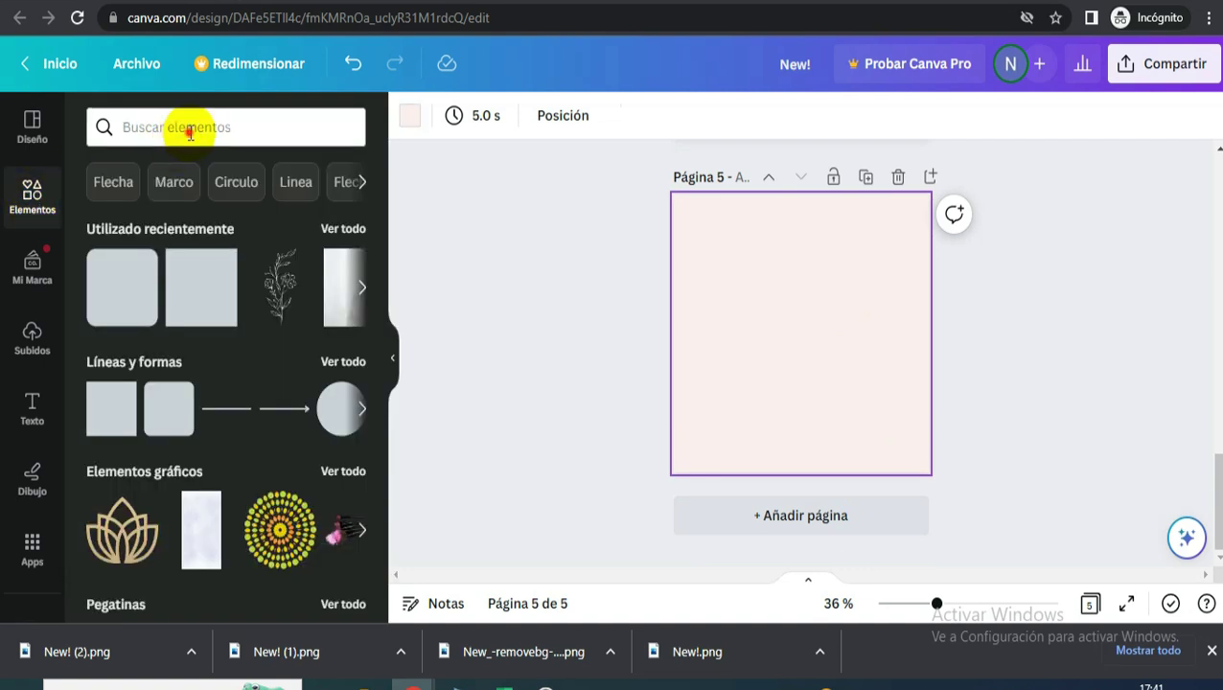
{"action": "left_click", "coordinate": [190, 133]}
{"action": "type", "text": "NAI"}
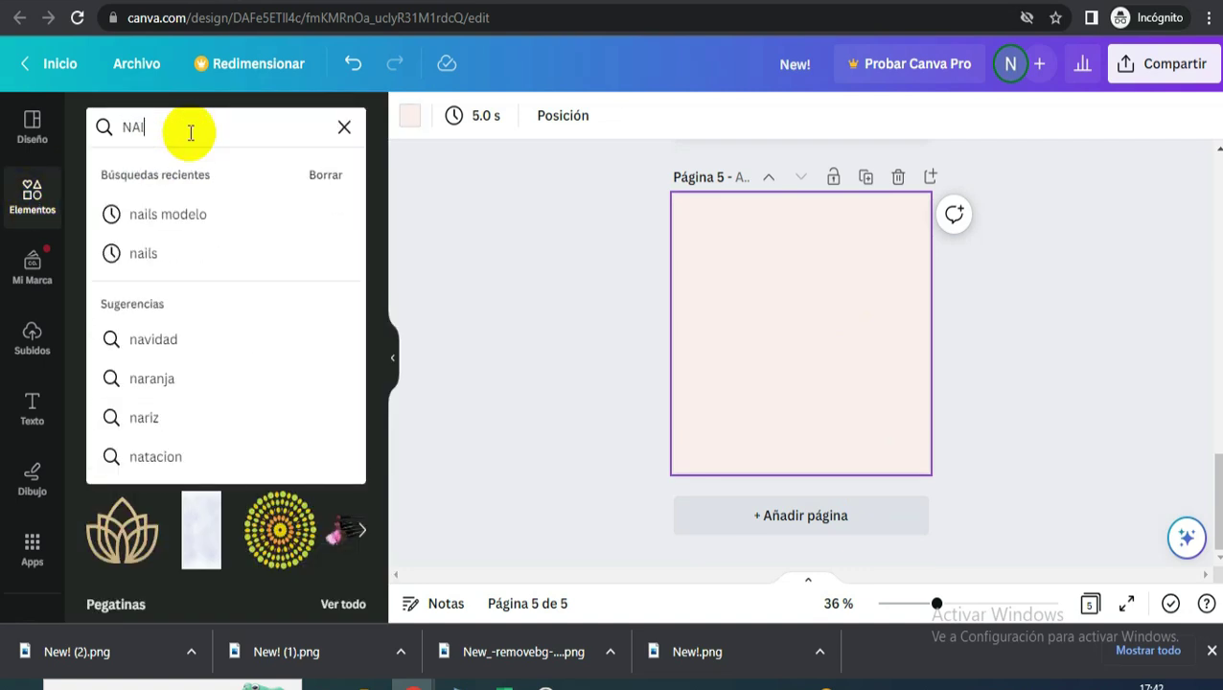
{"action": "key", "text": "Return"}
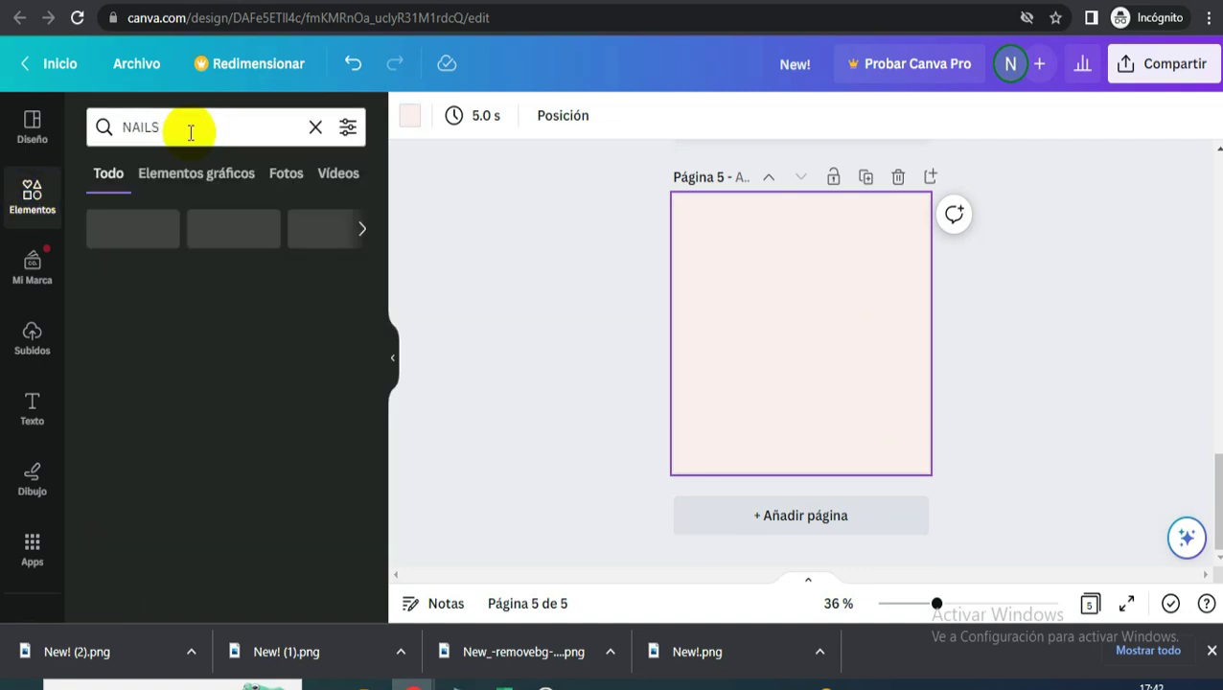
{"action": "left_click", "coordinate": [283, 178]}
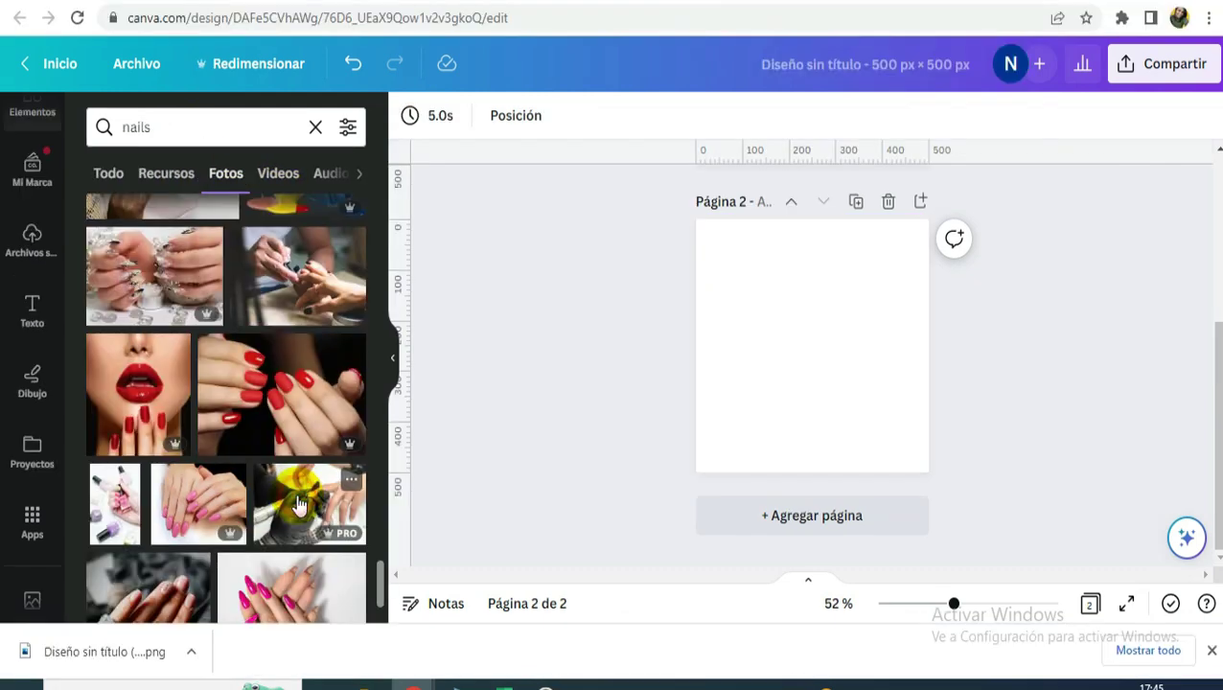
- Add the gloved-hands nail photo to page 2 and enlarge it
{"action": "left_click", "coordinate": [307, 500]}
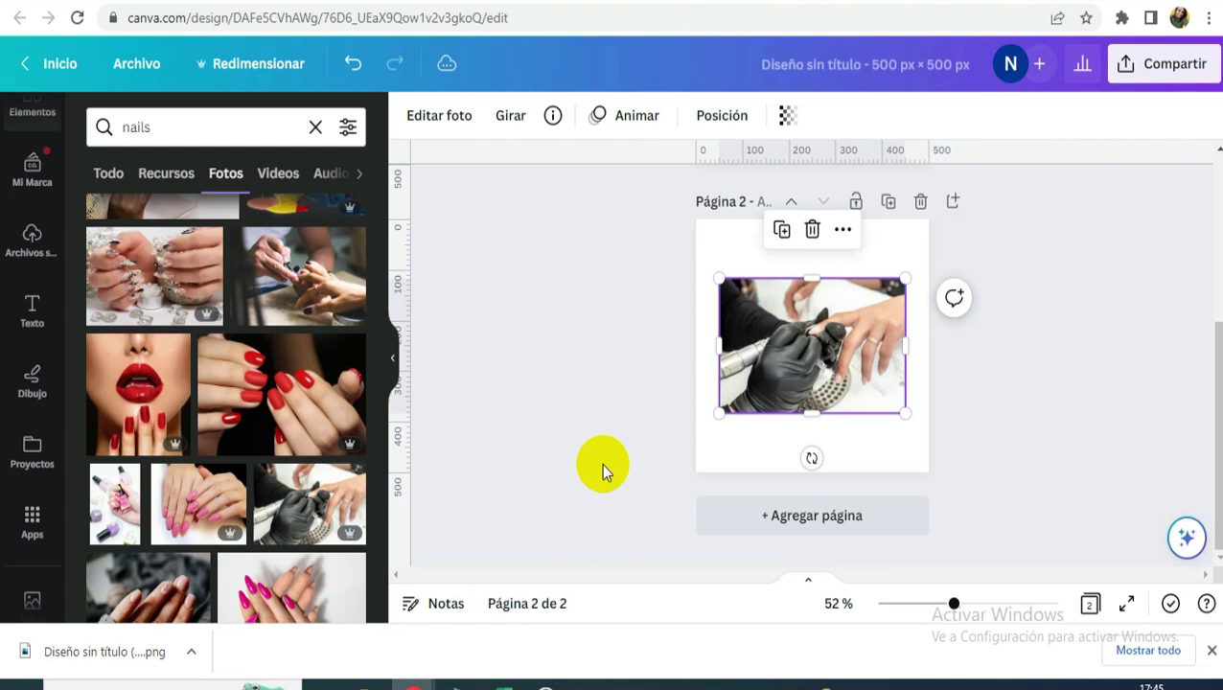
{"action": "left_click_drag", "start_coordinate": [903, 412], "coordinate": [928, 429]}
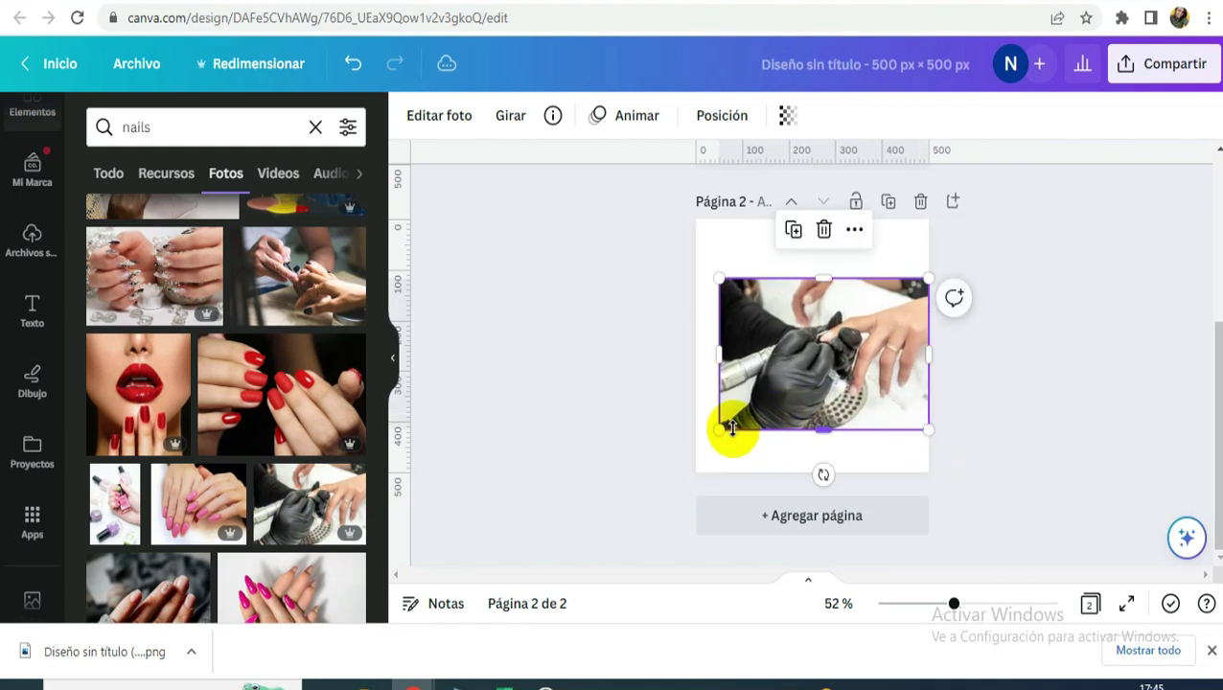
{"action": "left_click_drag", "start_coordinate": [704, 423], "coordinate": [701, 441]}
{"action": "left_click_drag", "start_coordinate": [805, 354], "coordinate": [803, 328]}
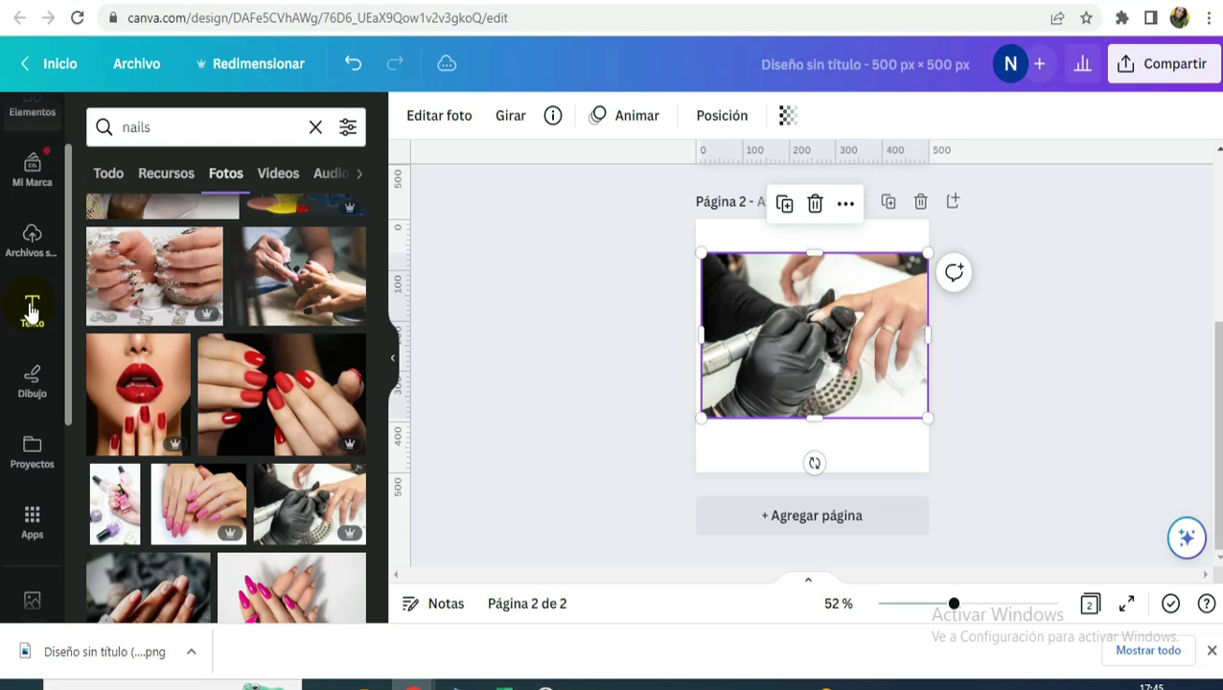
- Place a square shape on the page and stretch the photo to full page width
{"action": "scroll", "coordinate": [31, 312], "scroll_direction": "up", "scroll_amount": 2}
{"action": "left_click", "coordinate": [35, 201]}
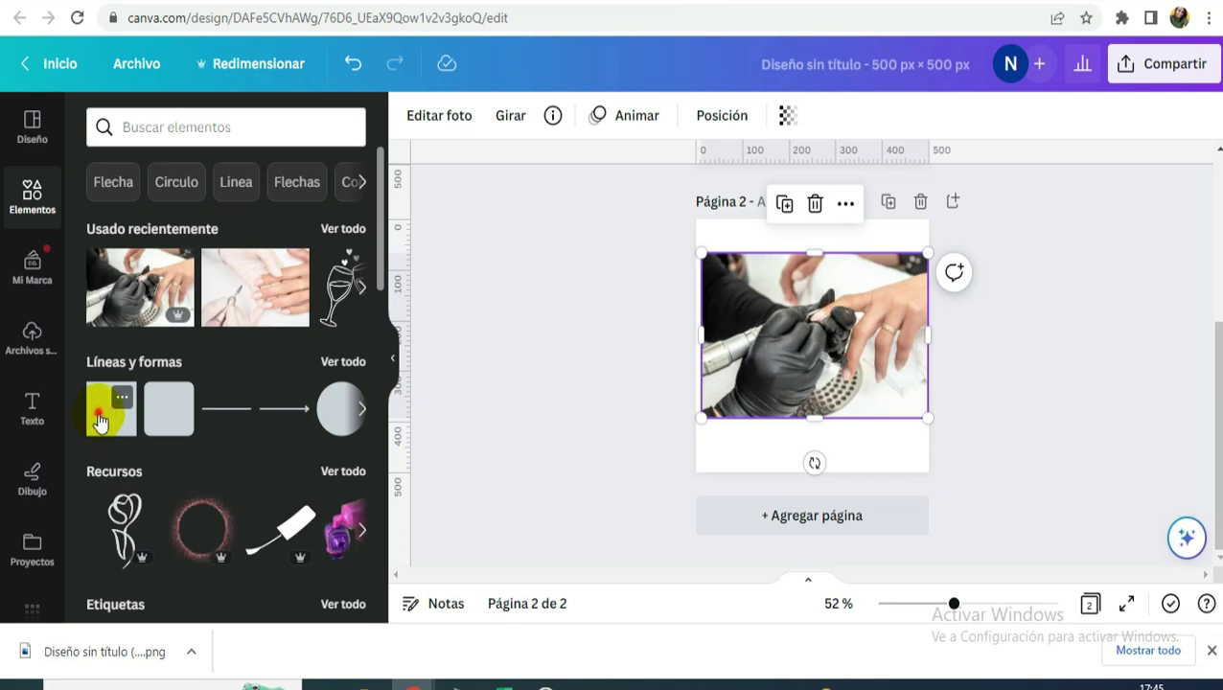
{"action": "left_click_drag", "start_coordinate": [102, 421], "coordinate": [757, 276]}
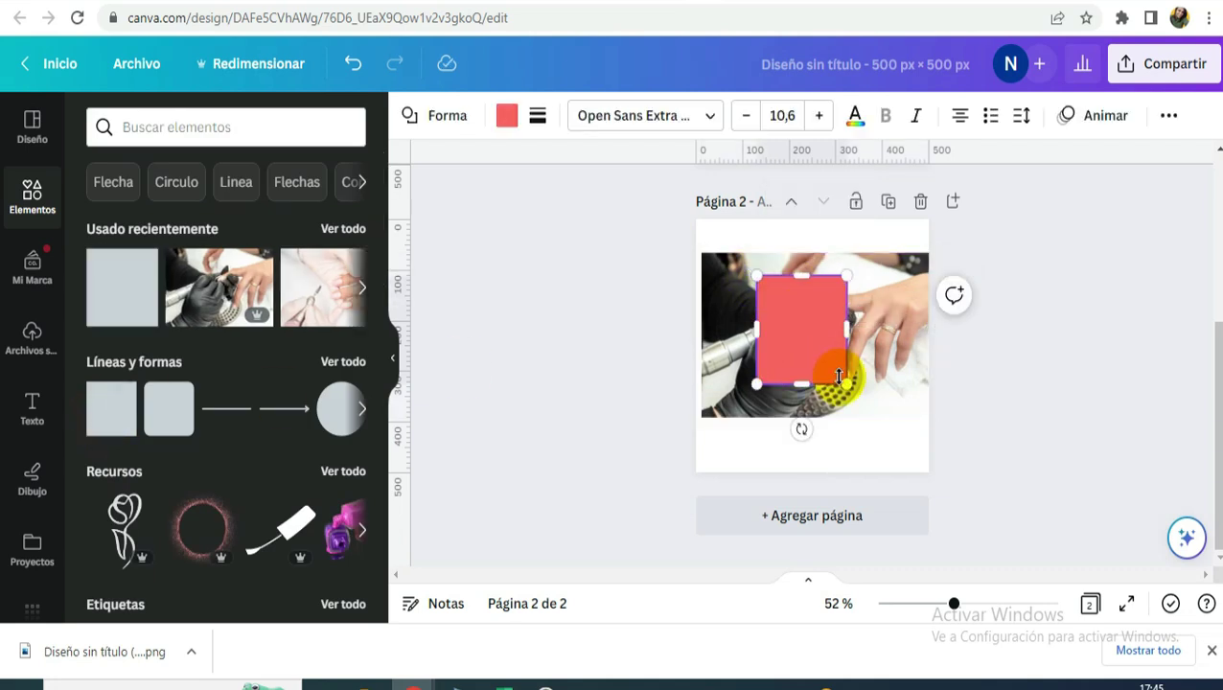
{"action": "left_click", "coordinate": [891, 381]}
{"action": "left_click_drag", "start_coordinate": [705, 335], "coordinate": [696, 332]}
{"action": "mouse_move", "coordinate": [779, 322]}
{"action": "left_mouse_down"}
{"action": "mouse_move", "coordinate": [833, 329]}
{"action": "mouse_move", "coordinate": [794, 326]}
{"action": "left_mouse_up"}
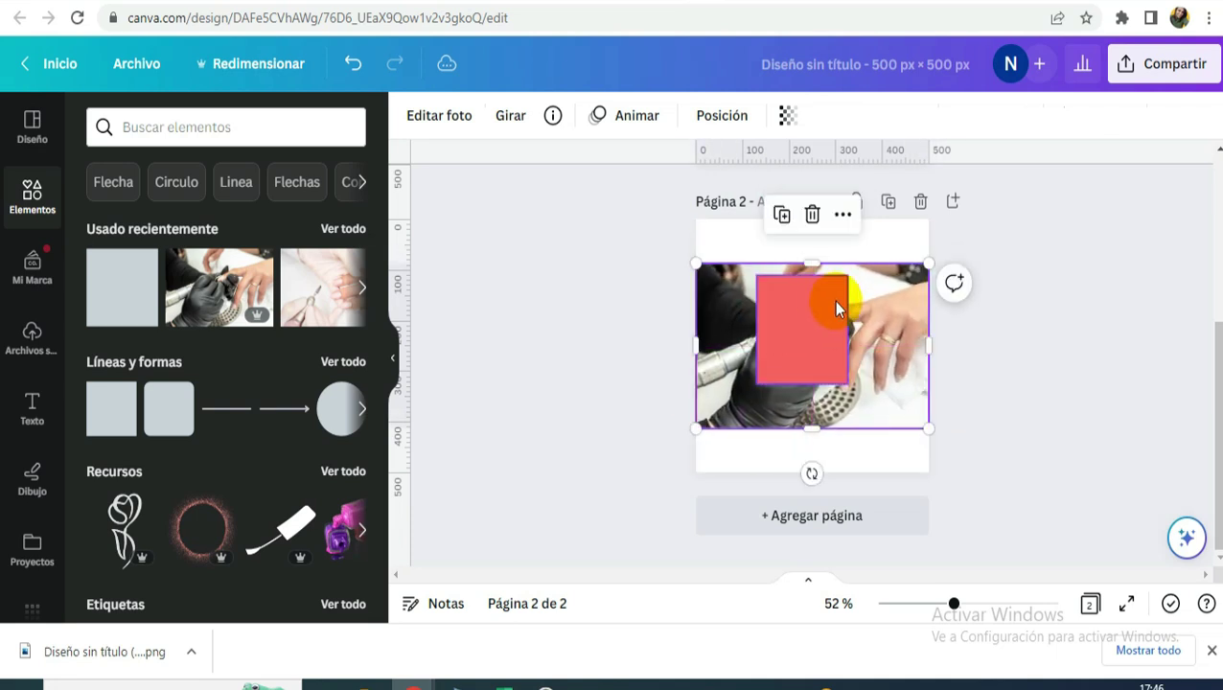
- Make the square white, send it behind the photo, and resize it to about 369×360 px
{"action": "left_click", "coordinate": [839, 380]}
{"action": "left_click_drag", "start_coordinate": [846, 383], "coordinate": [935, 479]}
{"action": "left_click", "coordinate": [508, 125]}
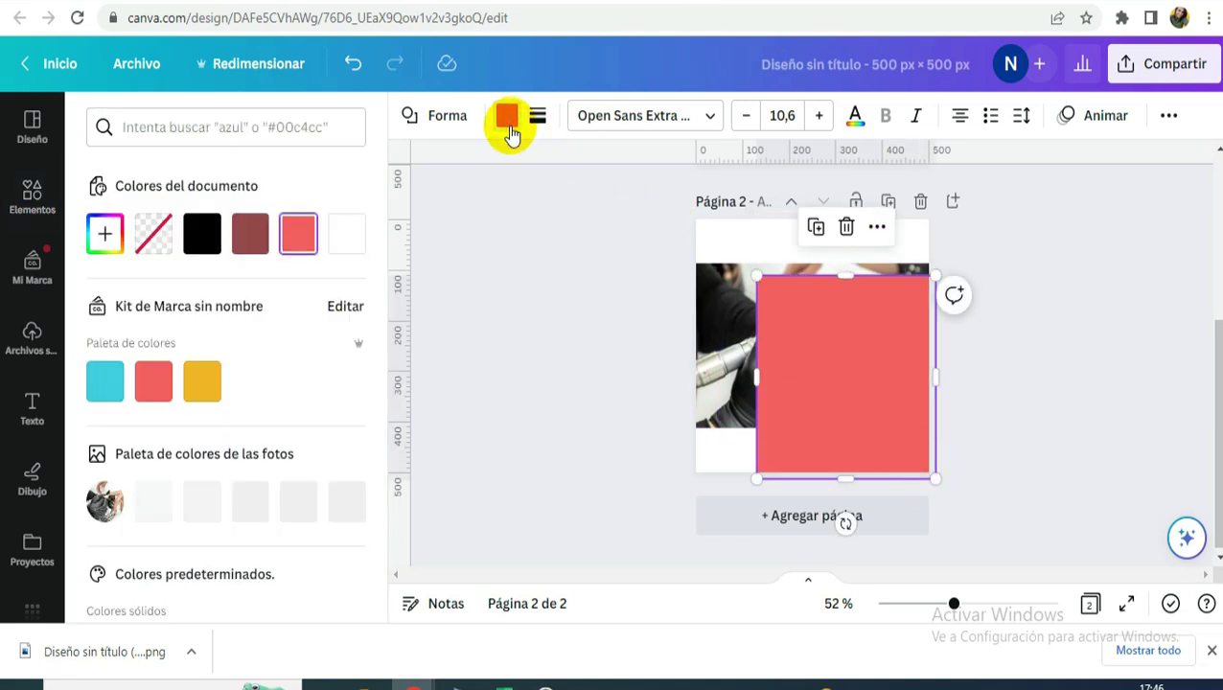
{"action": "left_click", "coordinate": [347, 237]}
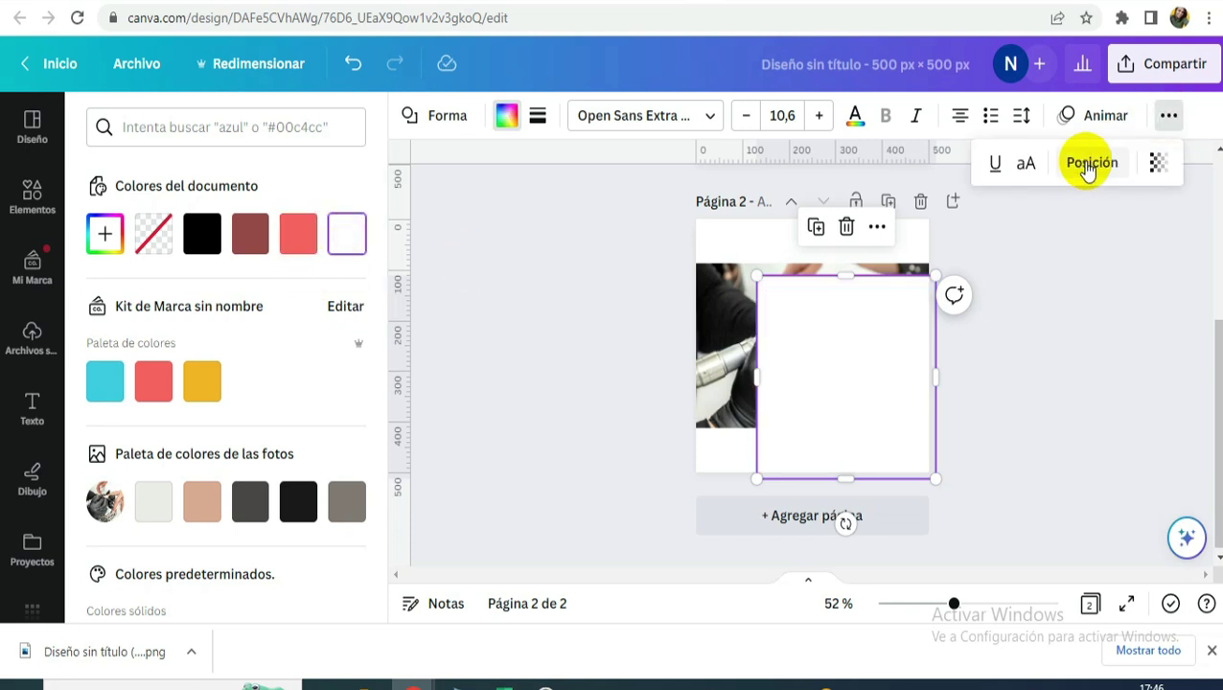
{"action": "left_click", "coordinate": [1091, 165]}
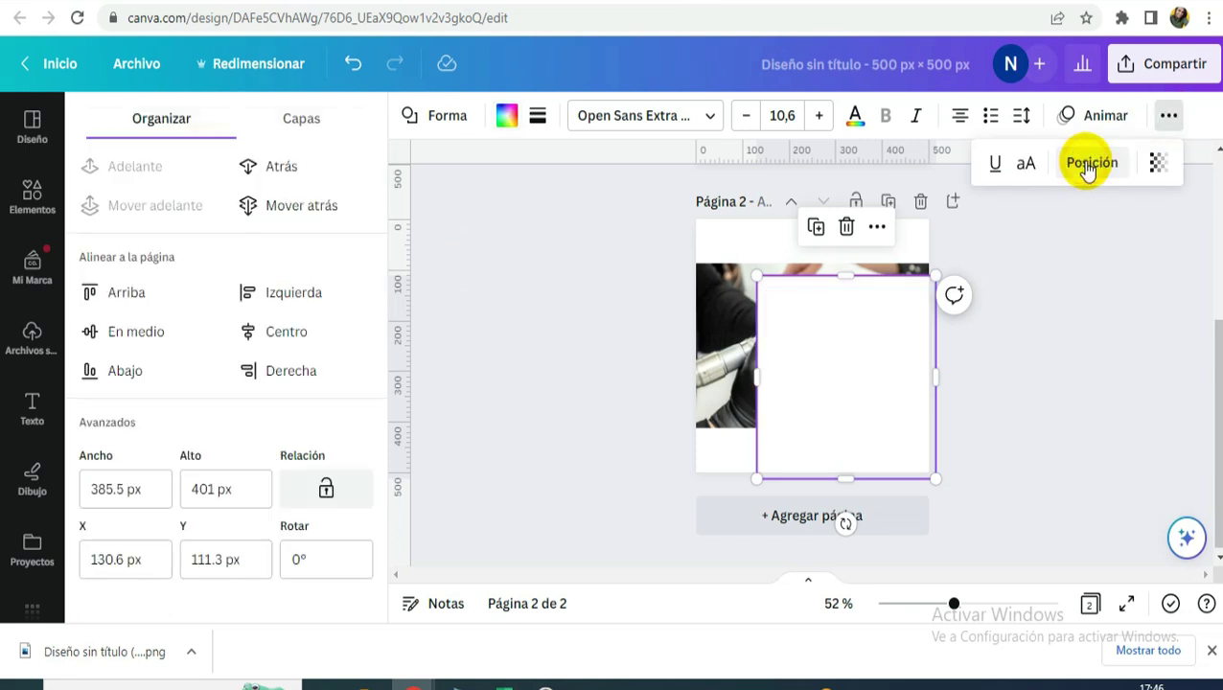
{"action": "left_click", "coordinate": [297, 205]}
{"action": "left_click_drag", "start_coordinate": [843, 475], "coordinate": [851, 458]}
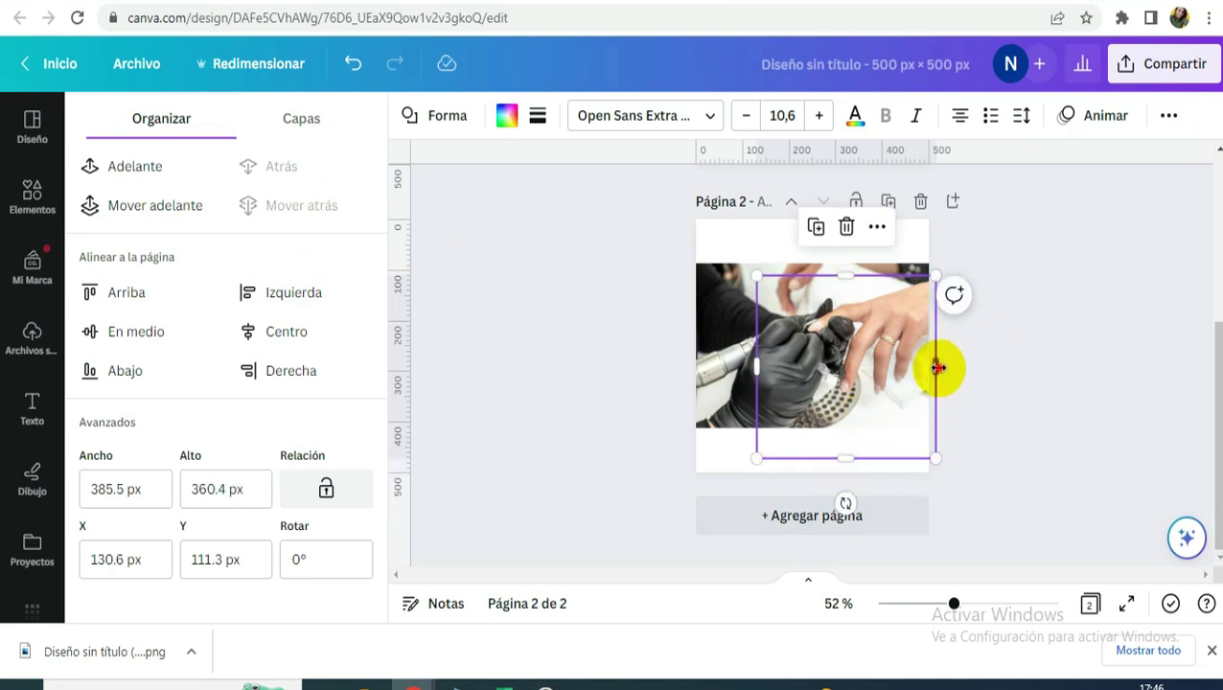
{"action": "left_click_drag", "start_coordinate": [933, 366], "coordinate": [961, 357]}
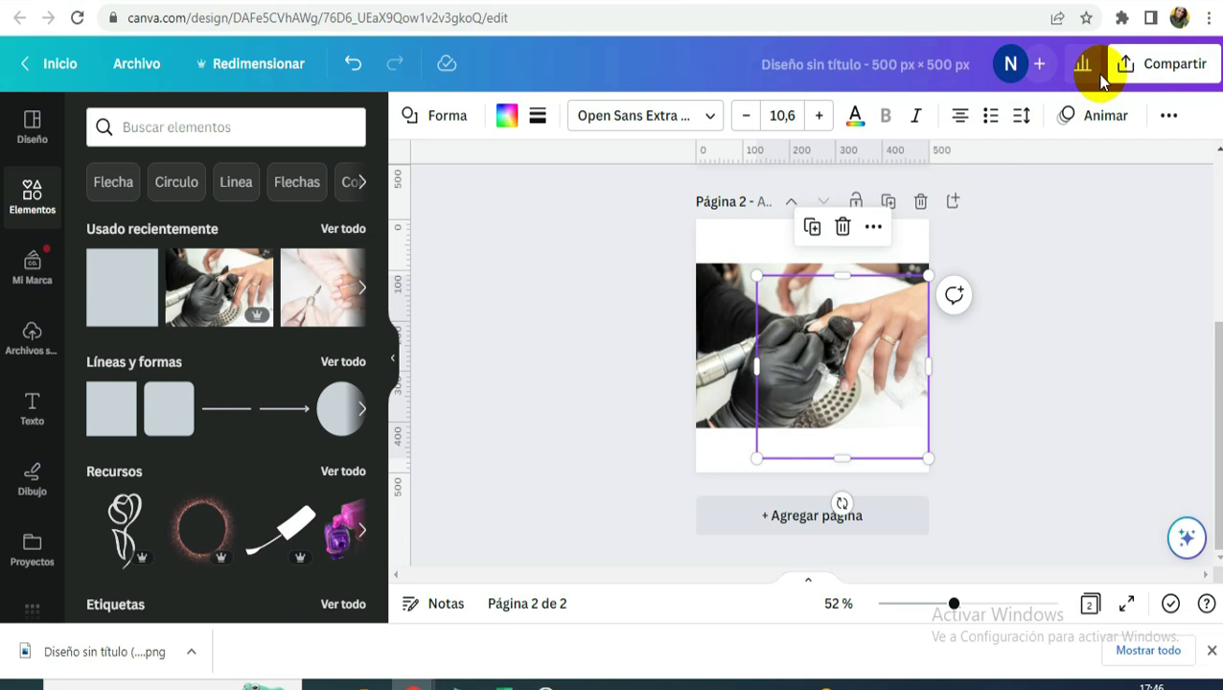
{"action": "left_click", "coordinate": [1177, 64]}
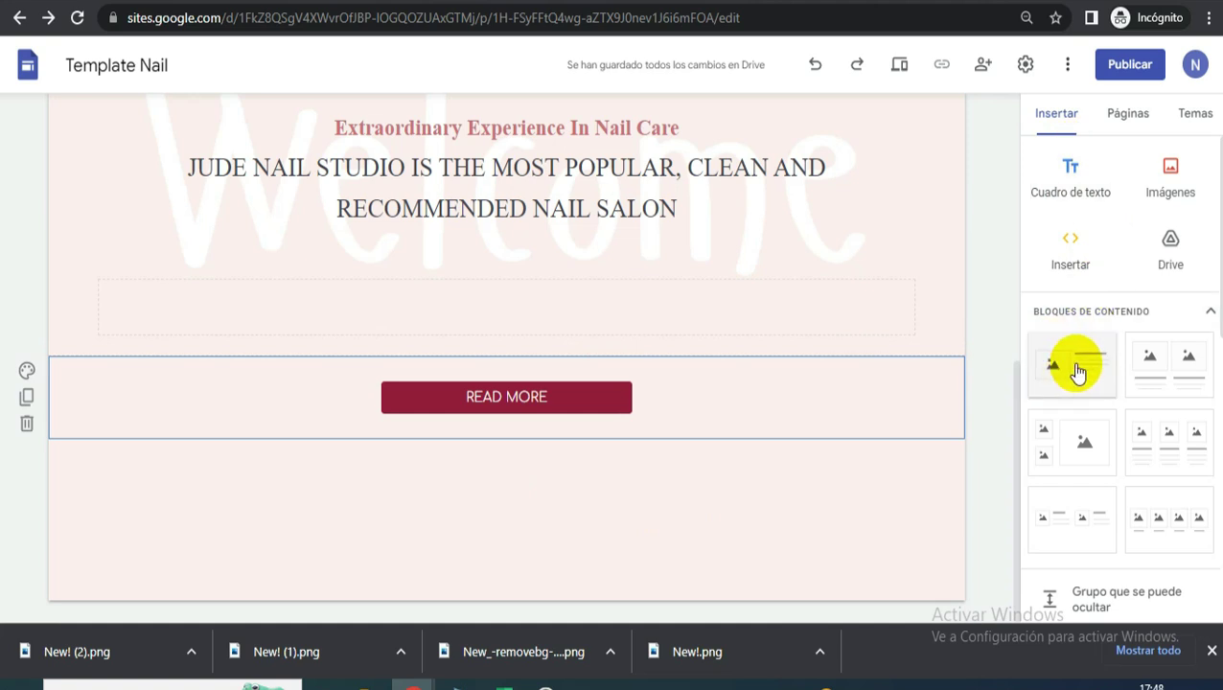
- Insert an image-and-text block, upload Diseño sin título (53) into it, and make the image taller
{"action": "left_click", "coordinate": [1073, 365]}
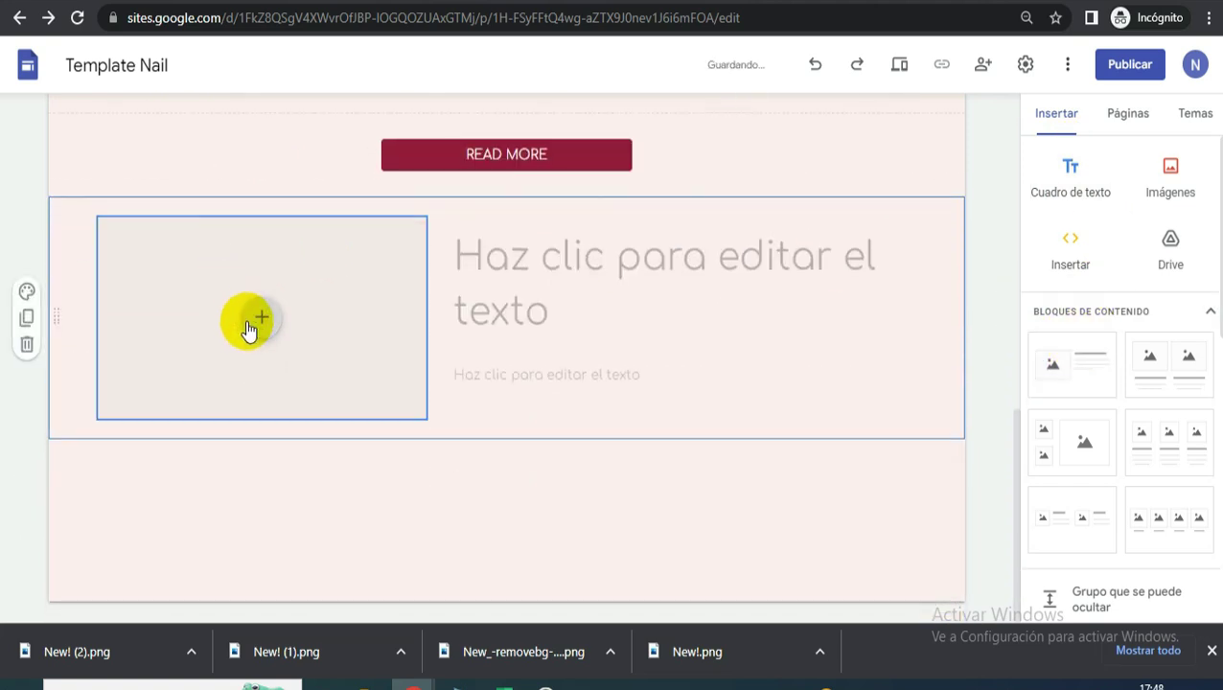
{"action": "left_click", "coordinate": [259, 320]}
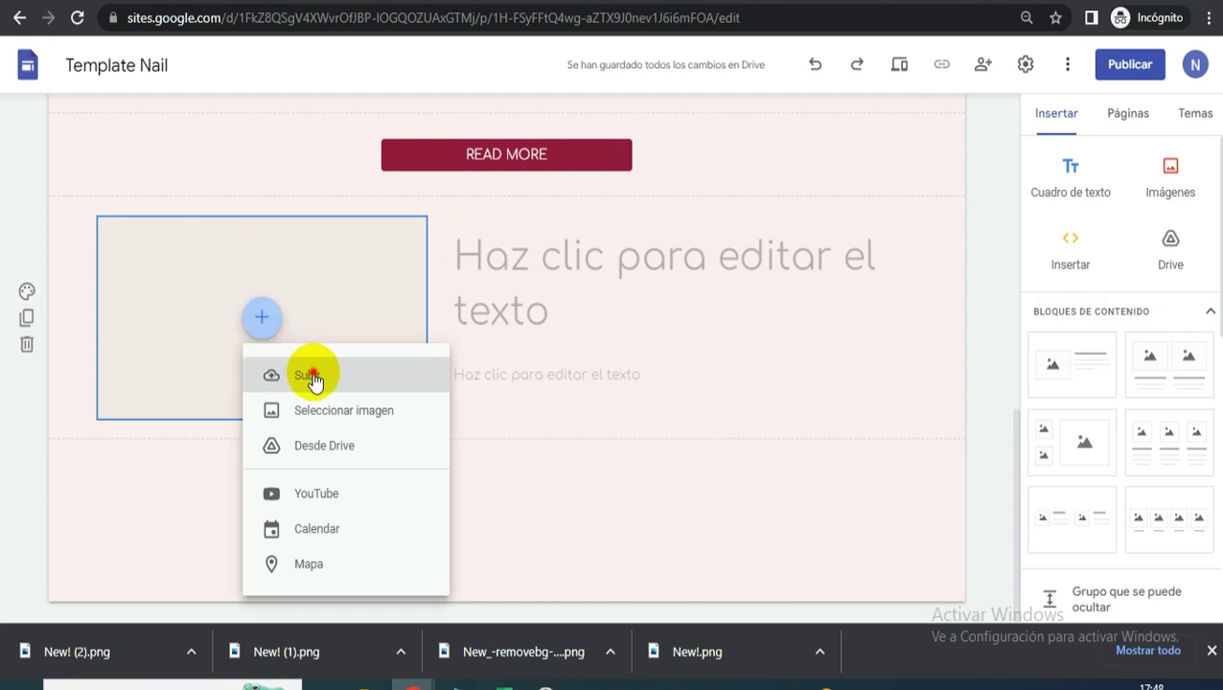
{"action": "left_click", "coordinate": [316, 374]}
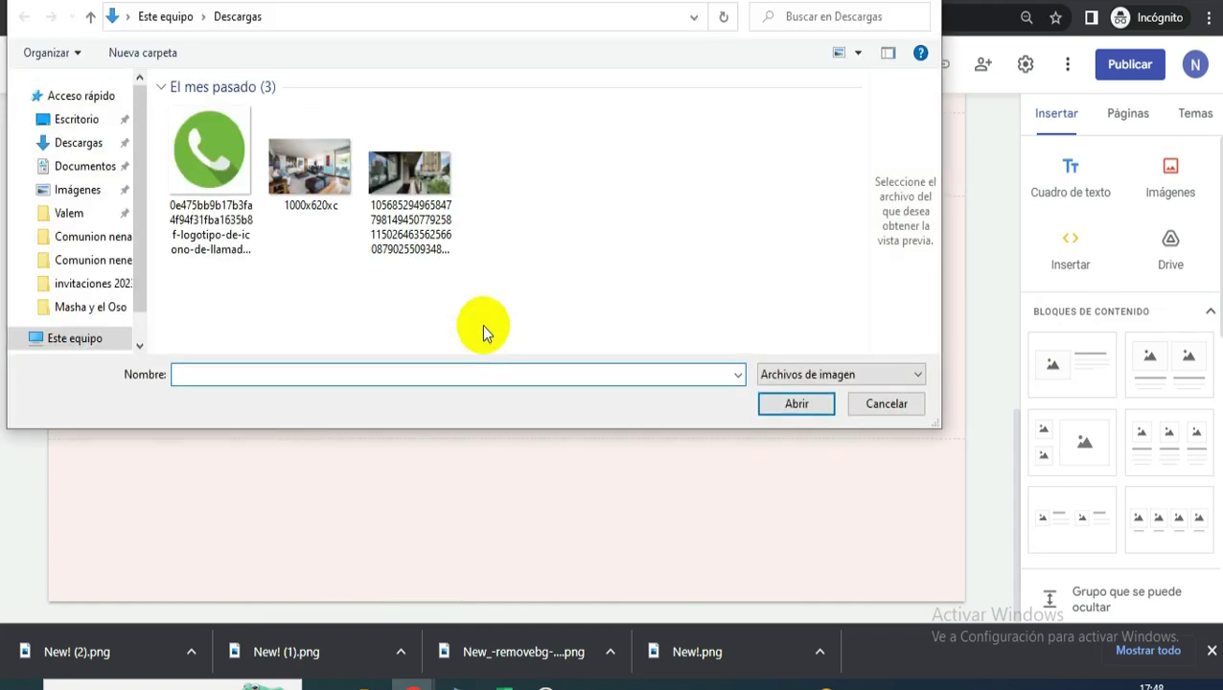
{"action": "left_click", "coordinate": [211, 149]}
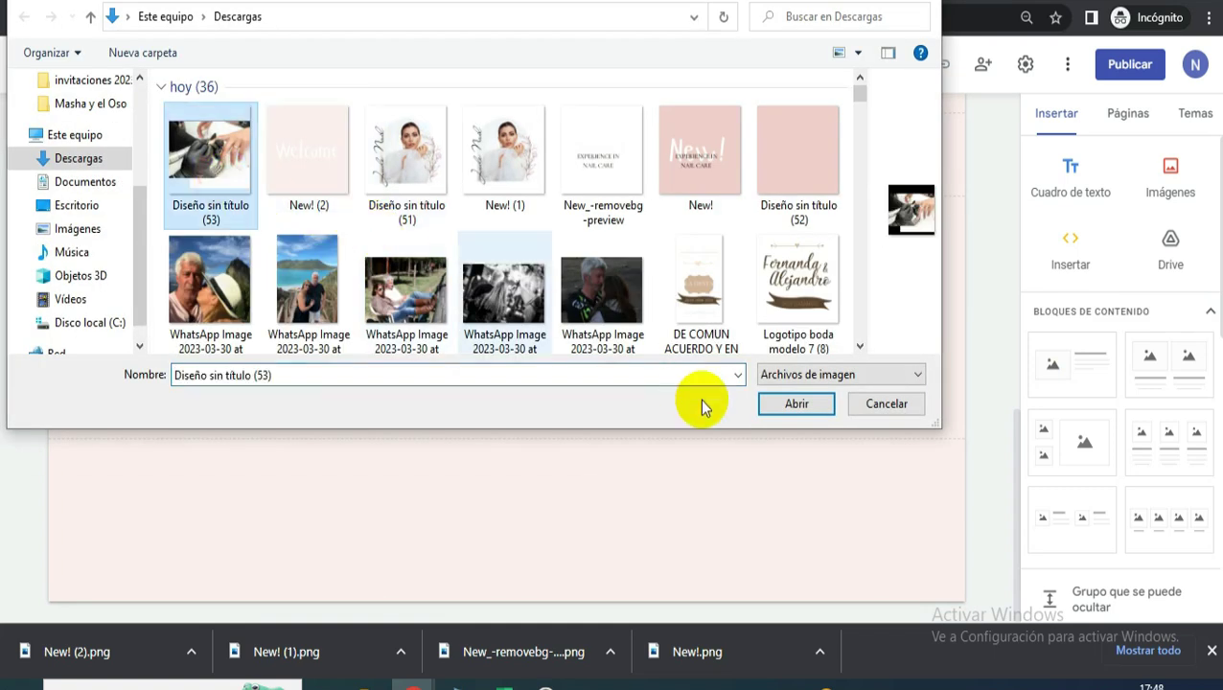
{"action": "left_click", "coordinate": [798, 404]}
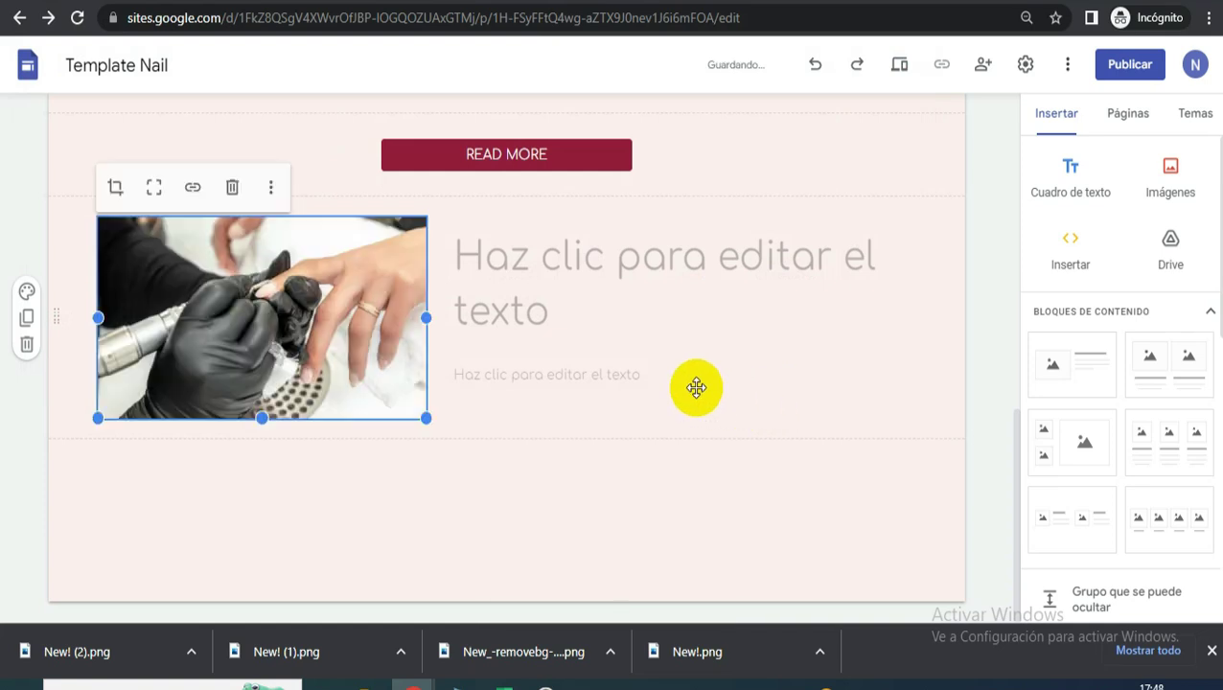
{"action": "left_click_drag", "start_coordinate": [255, 418], "coordinate": [261, 561]}
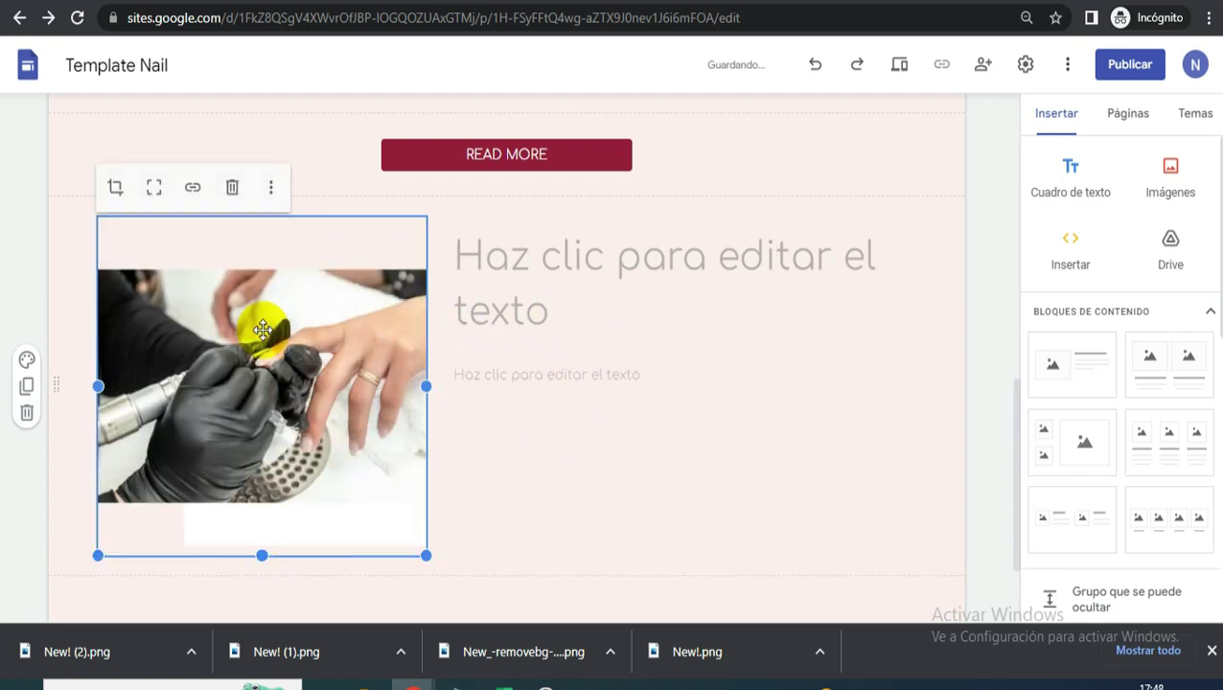
{"action": "left_click", "coordinate": [571, 285]}
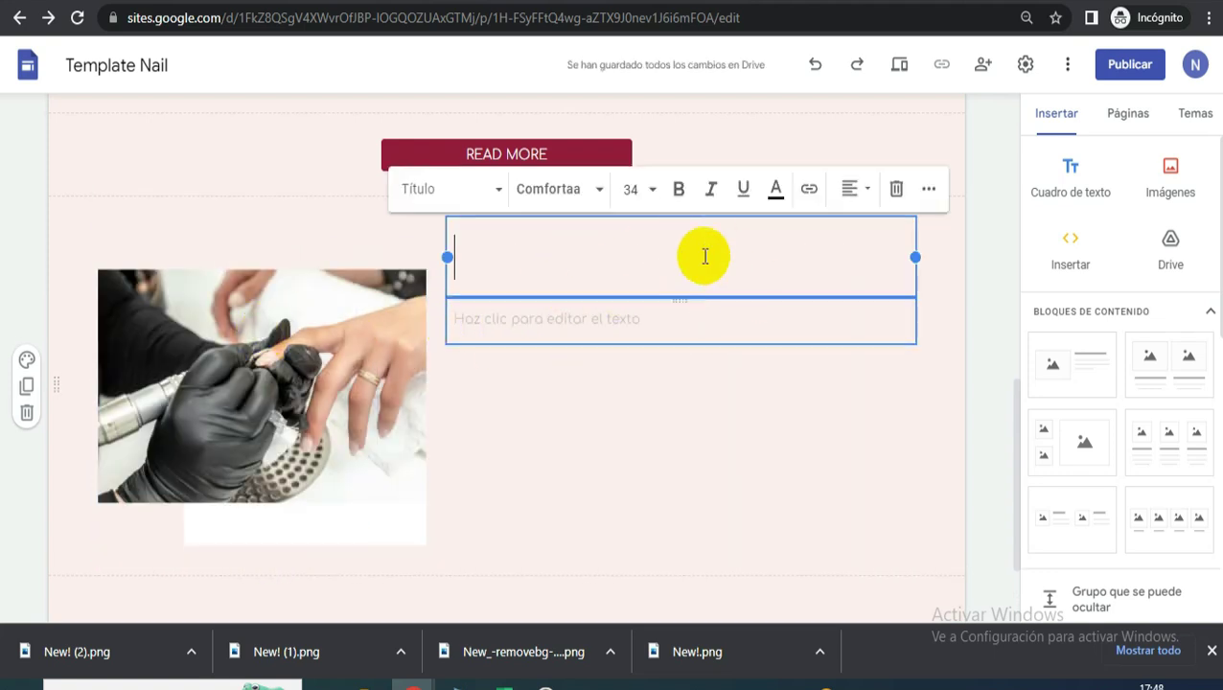
- Copy the At Jude Nail Salon paragraph from the reference site into the body text box
{"action": "left_click", "coordinate": [697, 0]}
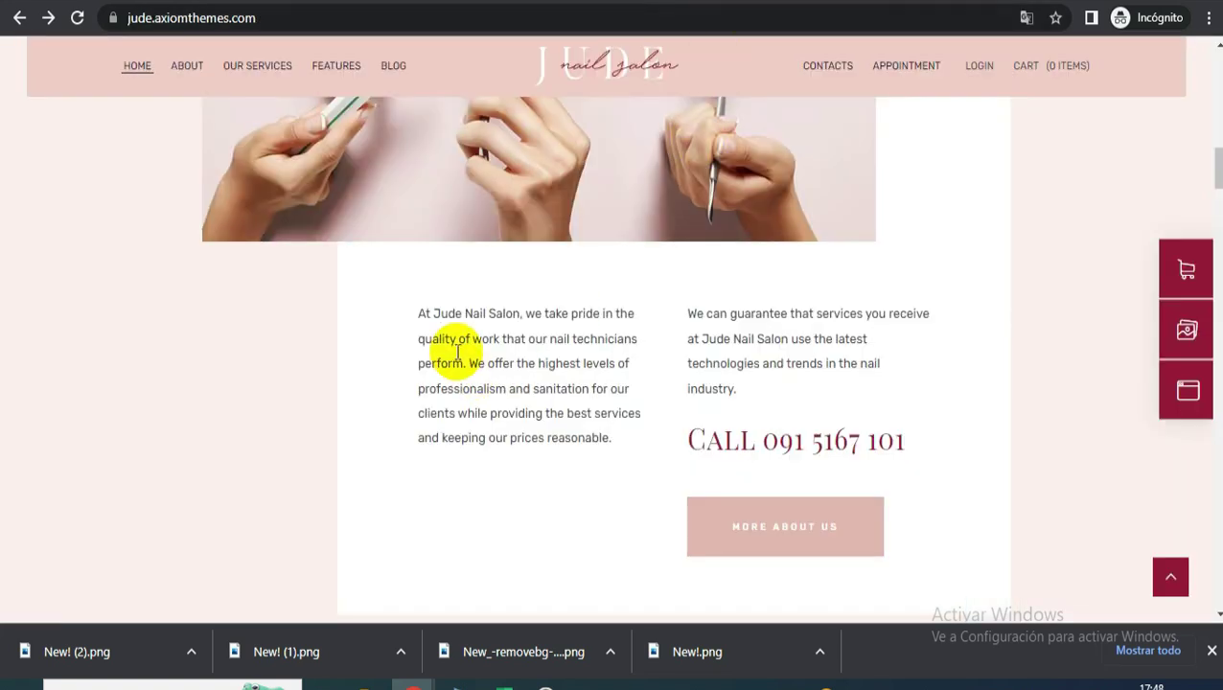
{"action": "left_click_drag", "start_coordinate": [415, 309], "coordinate": [625, 453]}
{"action": "right_click", "coordinate": [570, 386]}
{"action": "left_click", "coordinate": [608, 402]}
{"action": "left_click", "coordinate": [383, 0]}
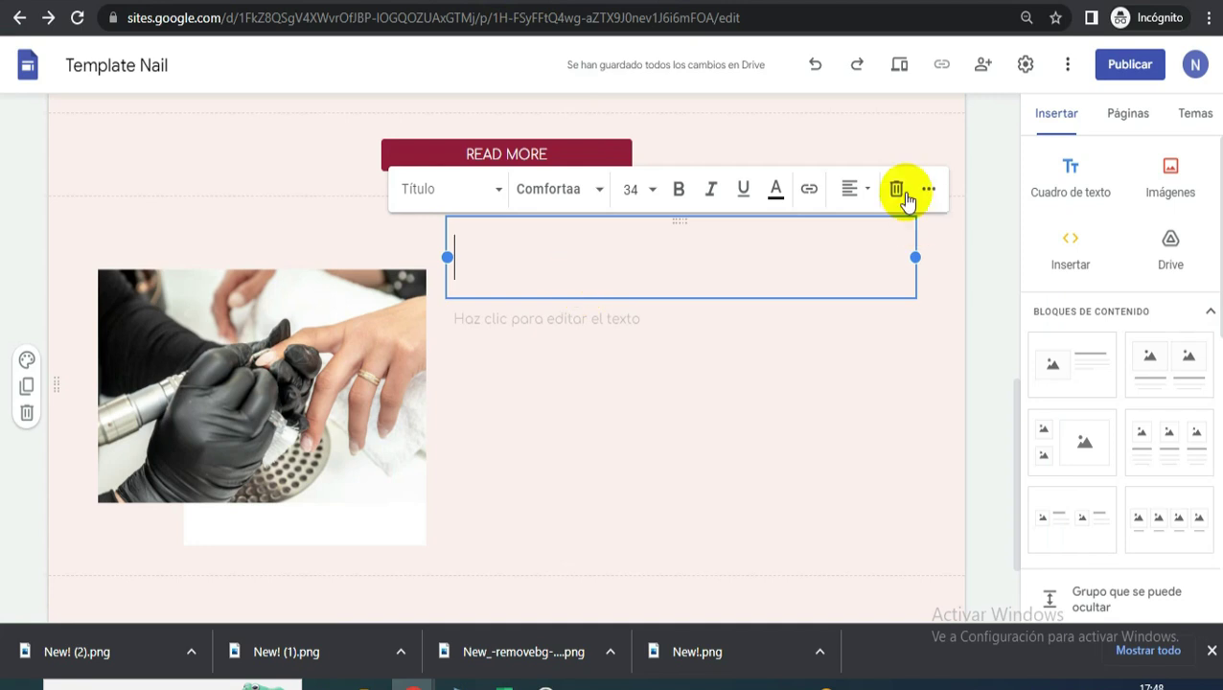
{"action": "left_click", "coordinate": [601, 238]}
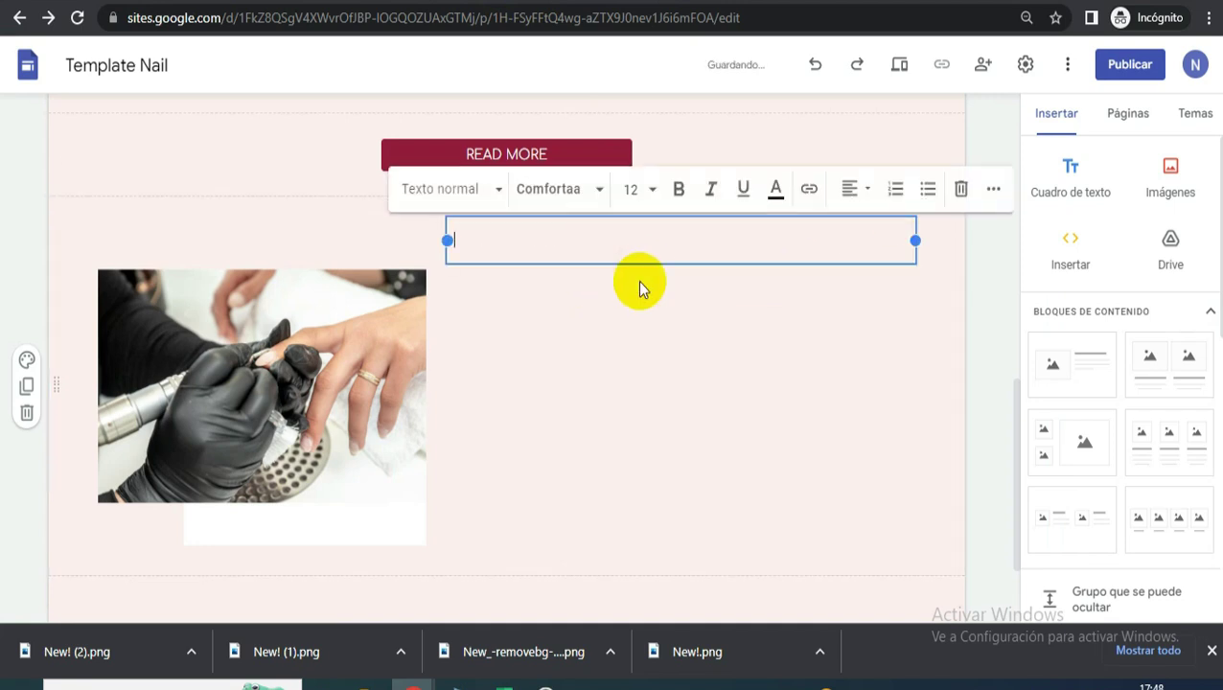
{"action": "left_click", "coordinate": [607, 17]}
{"action": "key", "text": "ctrl+v"}
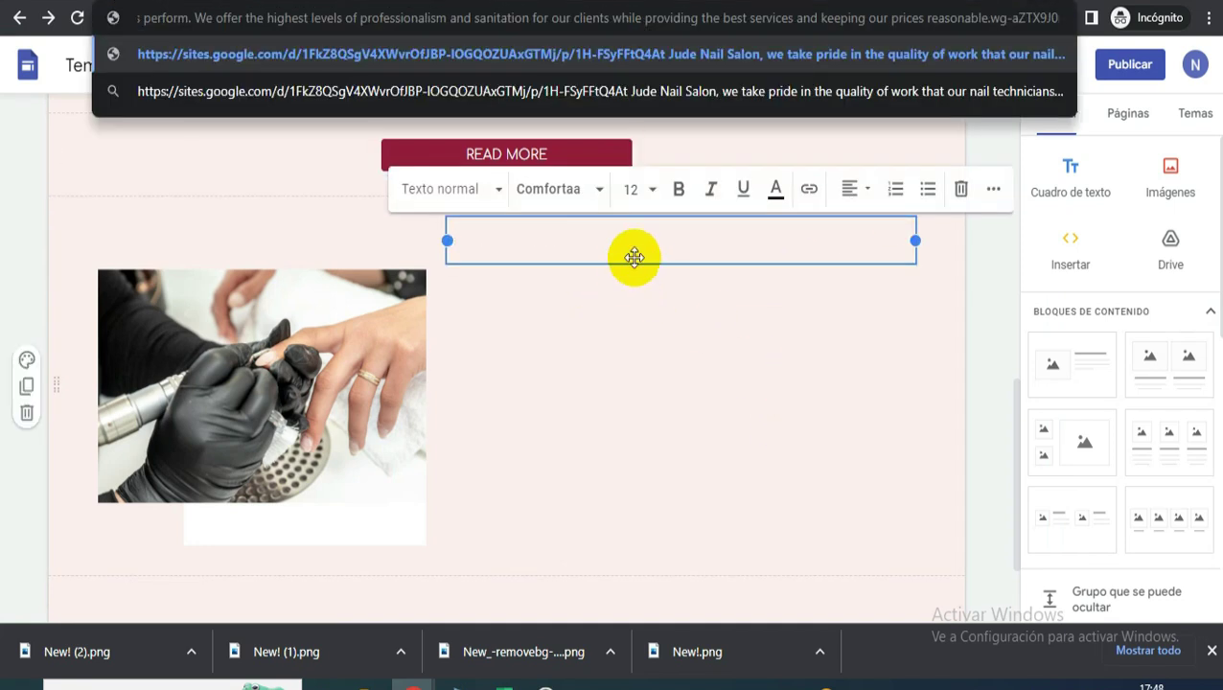
{"action": "left_click", "coordinate": [636, 241]}
{"action": "key", "text": "ctrl+v"}
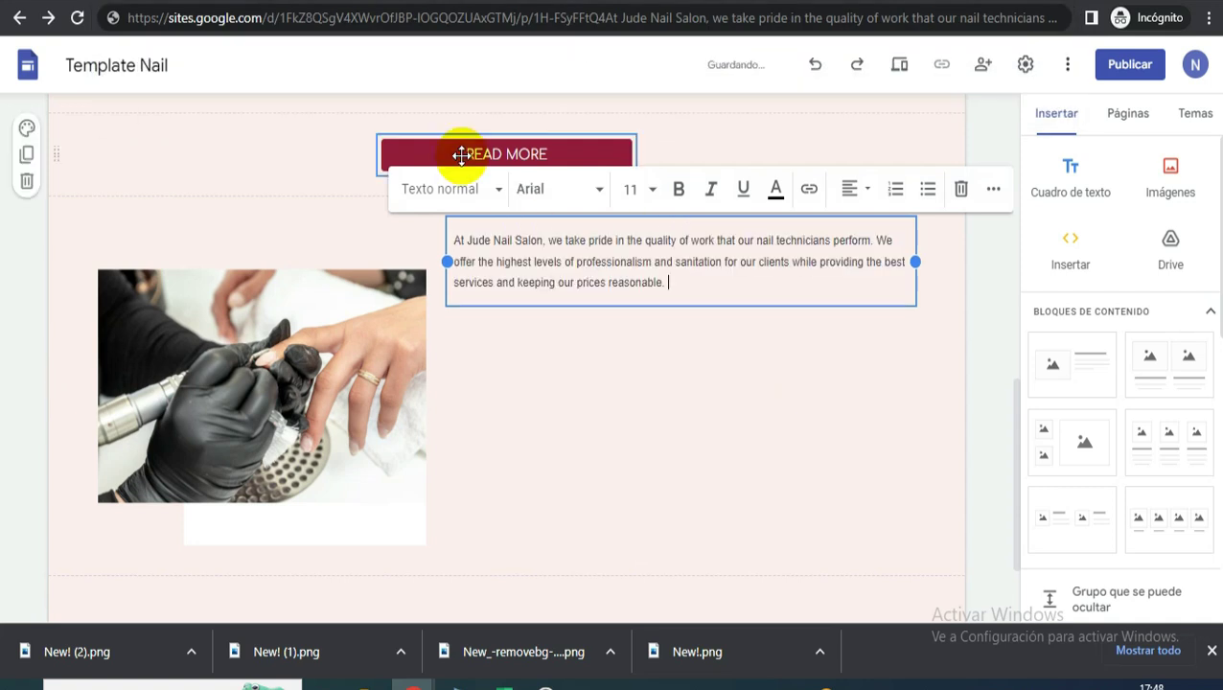
- Narrow the text box, shift it right, and add a blank line between the paragraphs
{"action": "key", "text": "alt+Tab"}
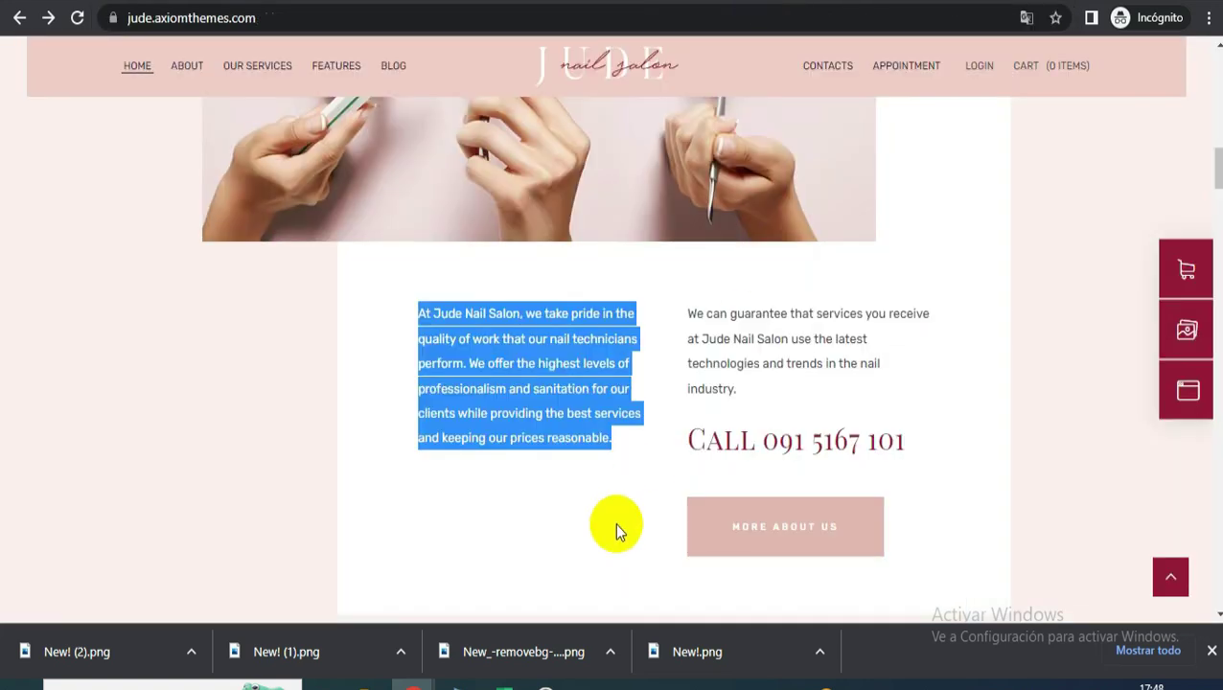
{"action": "left_click", "coordinate": [753, 403]}
{"action": "left_click", "coordinate": [903, 447]}
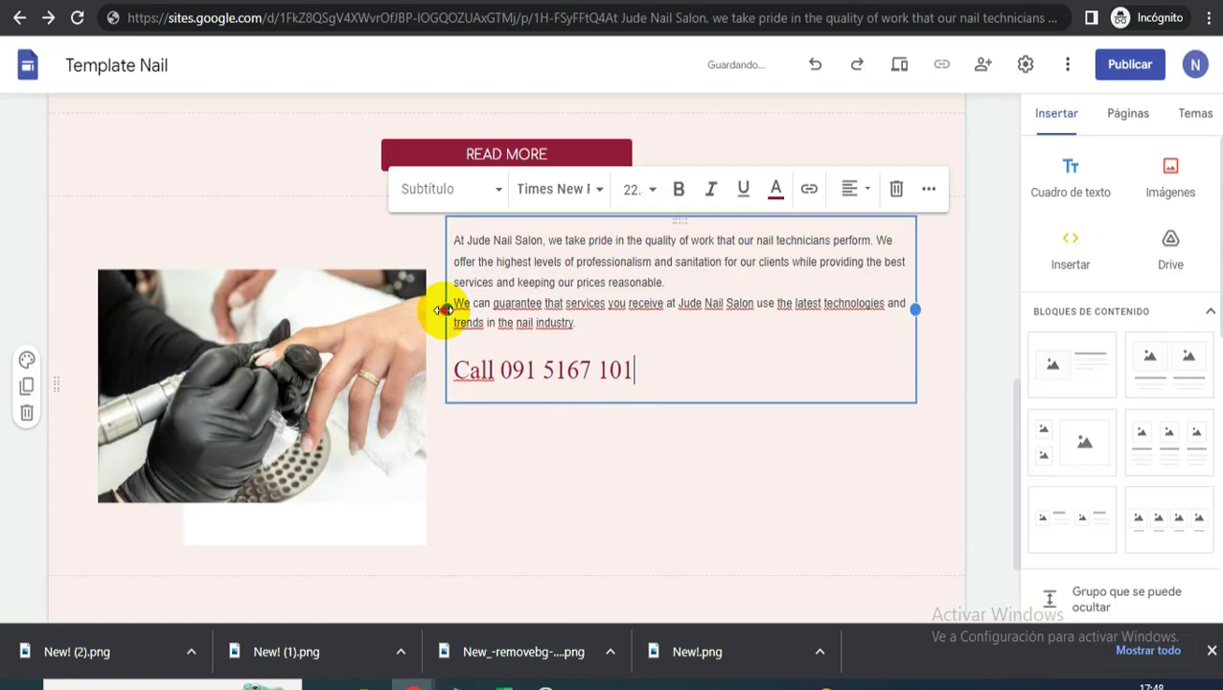
{"action": "left_click_drag", "start_coordinate": [444, 309], "coordinate": [586, 326]}
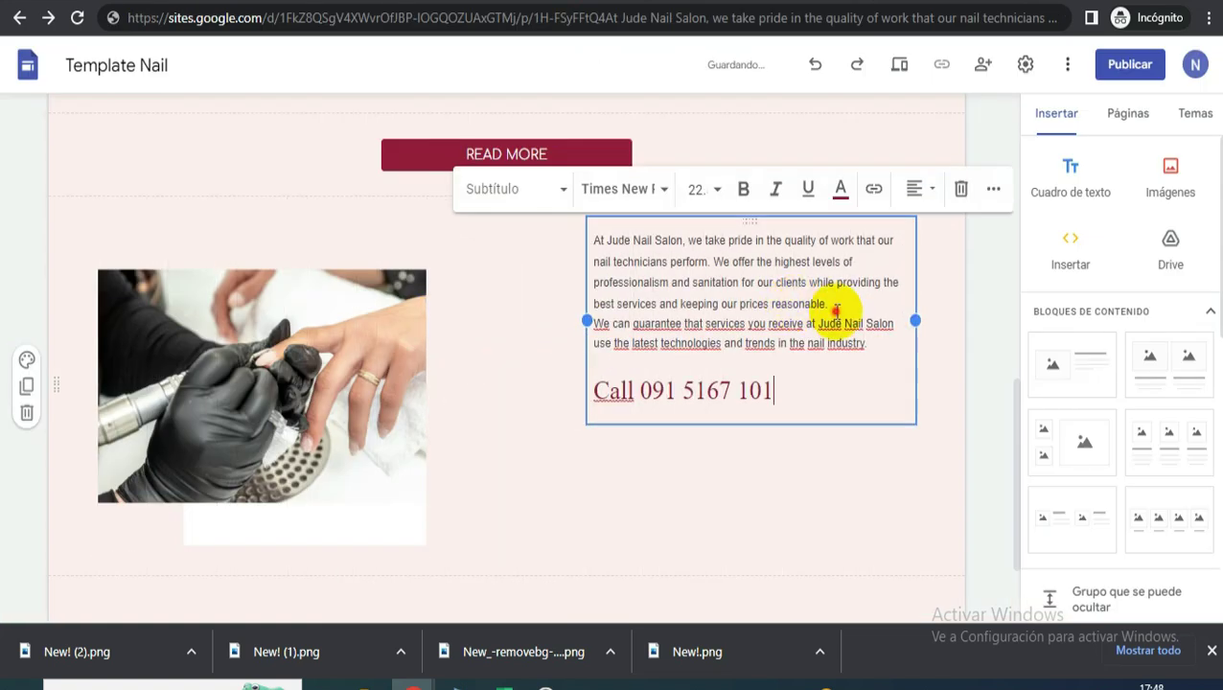
{"action": "left_click", "coordinate": [839, 313]}
{"action": "key", "text": "Return"}
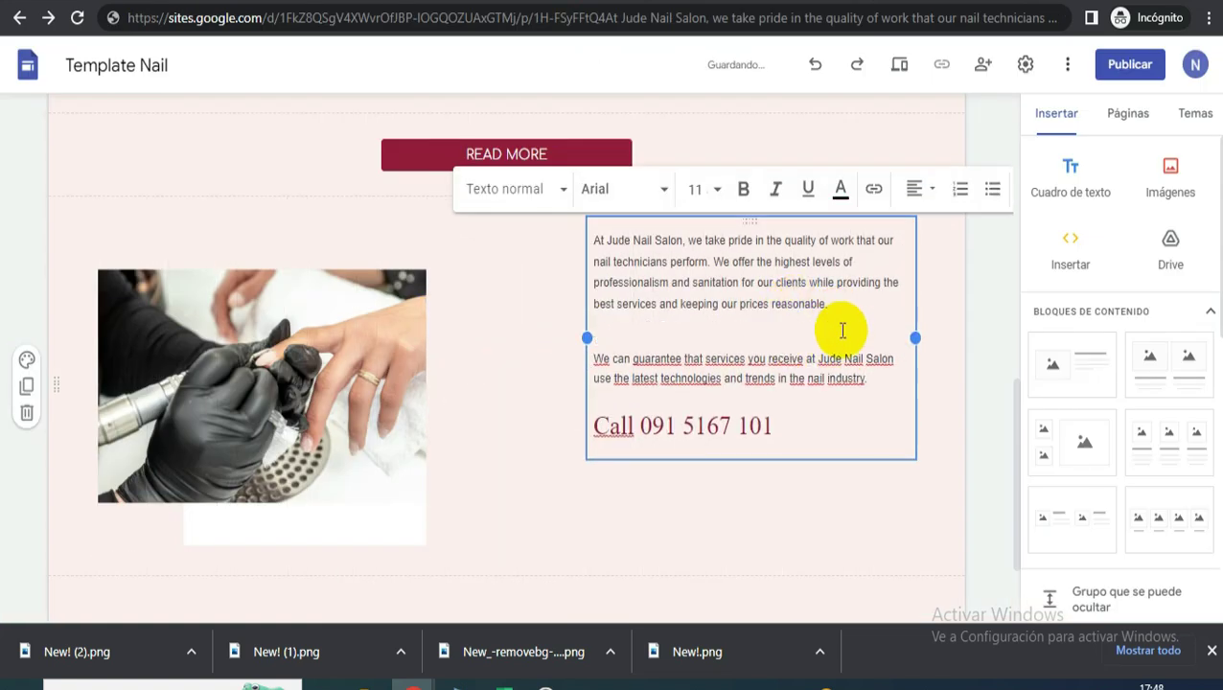
{"action": "left_click_drag", "start_coordinate": [888, 376], "coordinate": [590, 240]}
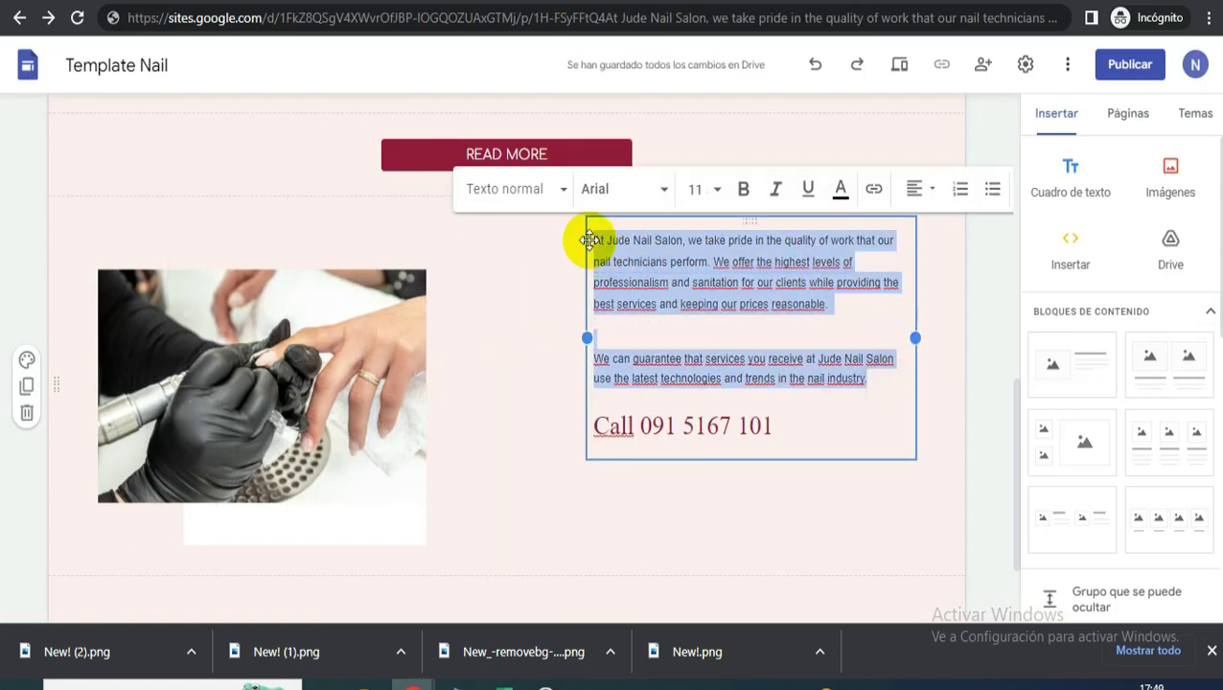
- Set the body paragraphs to Comfortaa at size 14
{"action": "left_click", "coordinate": [623, 204]}
{"action": "mouse_move", "coordinate": [699, 304]}
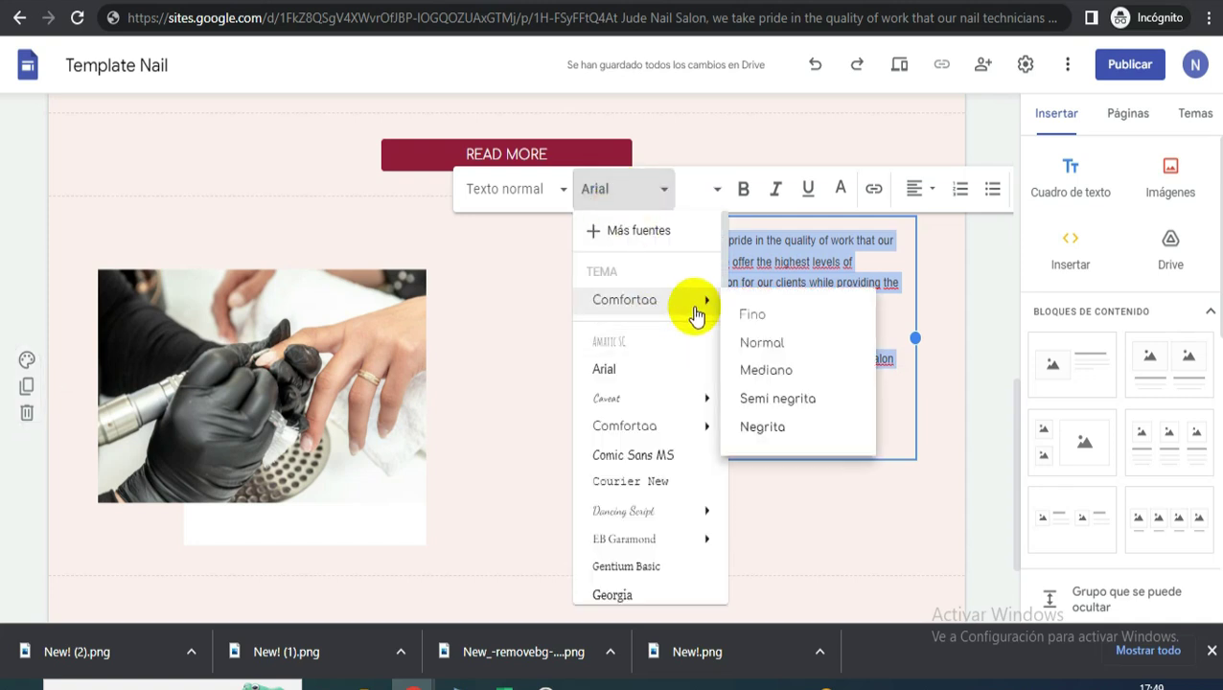
{"action": "left_click", "coordinate": [762, 343]}
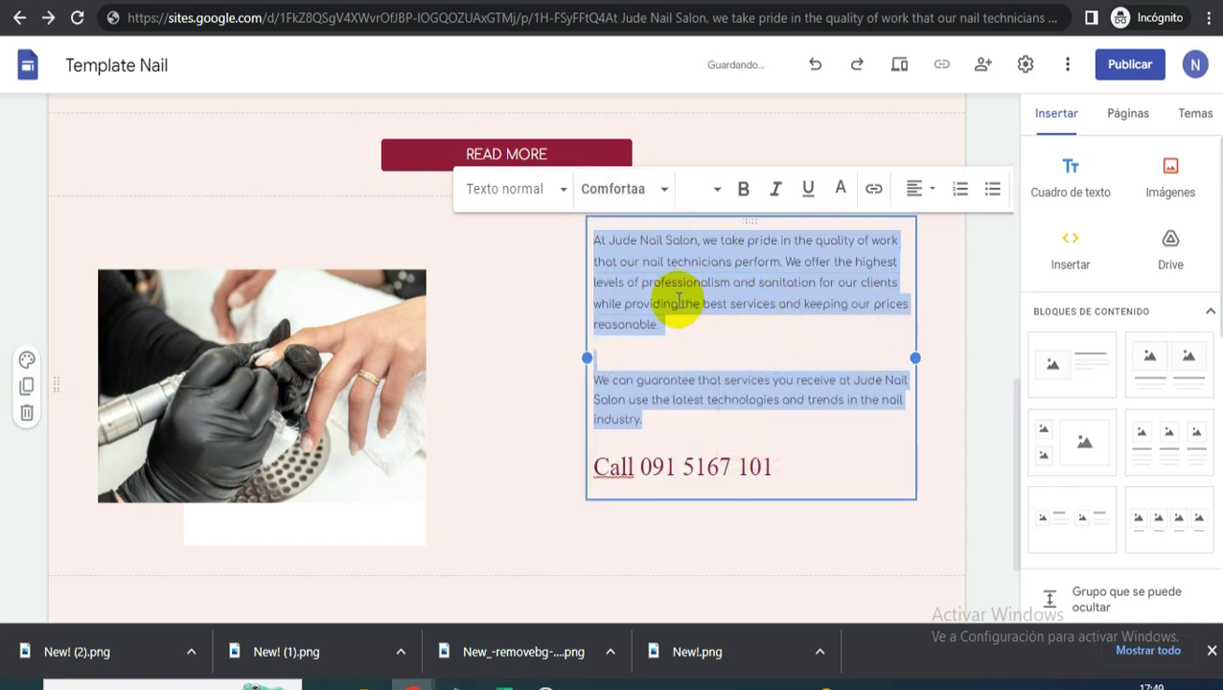
{"action": "scroll", "coordinate": [668, 316], "scroll_direction": "up", "scroll_amount": 1}
{"action": "scroll", "coordinate": [668, 316], "scroll_direction": "up", "scroll_amount": 1}
{"action": "scroll", "coordinate": [690, 322], "scroll_direction": "down", "scroll_amount": 1}
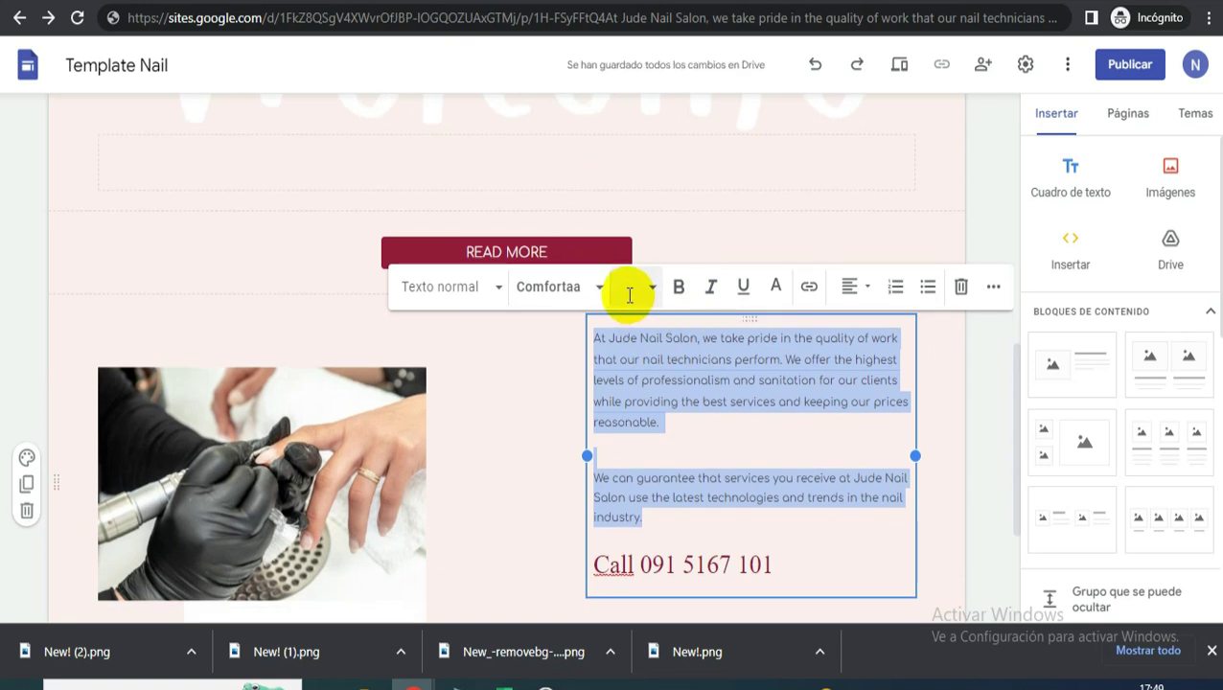
{"action": "left_click", "coordinate": [623, 288]}
{"action": "type", "text": "14"}
{"action": "key", "text": "Return"}
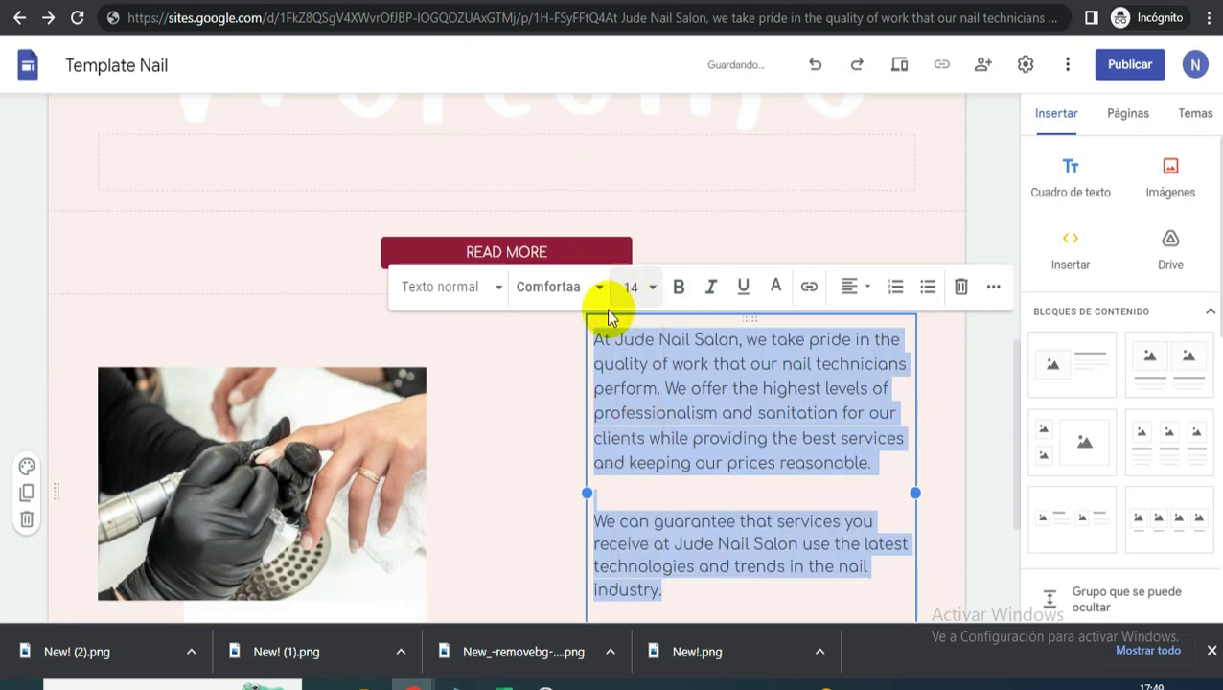
- Set the Call line to Comfortaa at size 26
{"action": "scroll", "coordinate": [584, 490], "scroll_direction": "down", "scroll_amount": 2}
{"action": "left_click_drag", "start_coordinate": [791, 441], "coordinate": [613, 414]}
{"action": "left_click", "coordinate": [556, 115]}
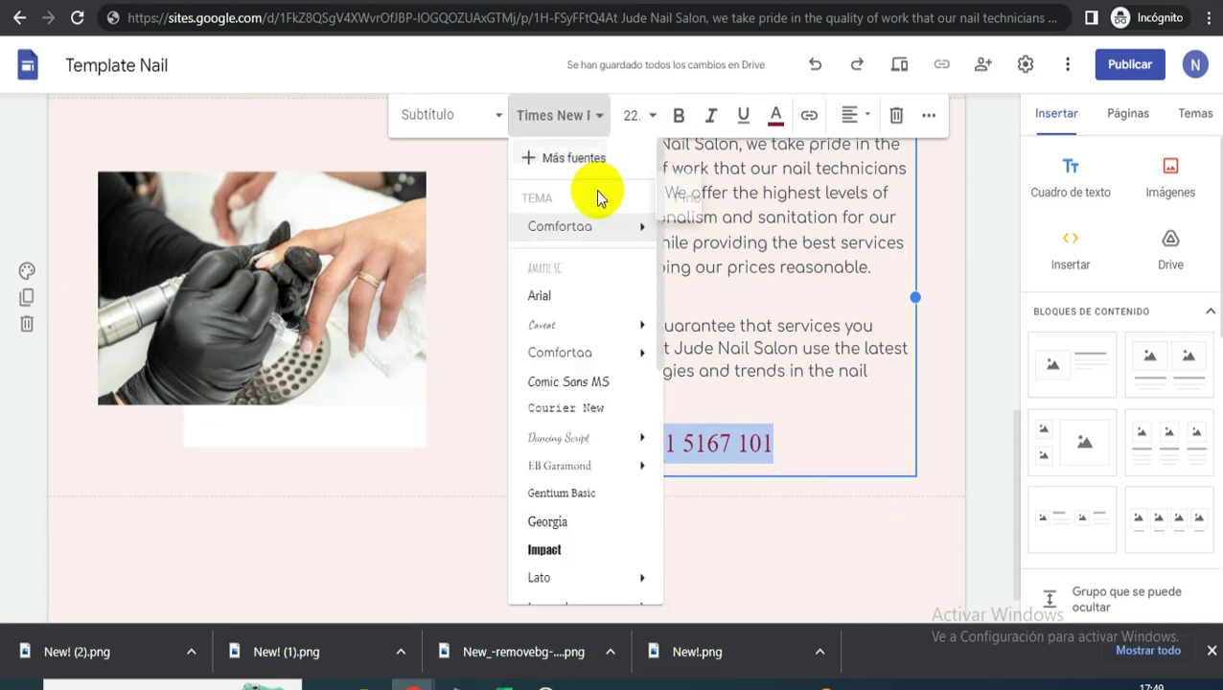
{"action": "mouse_move", "coordinate": [561, 353]}
{"action": "left_click", "coordinate": [709, 390]}
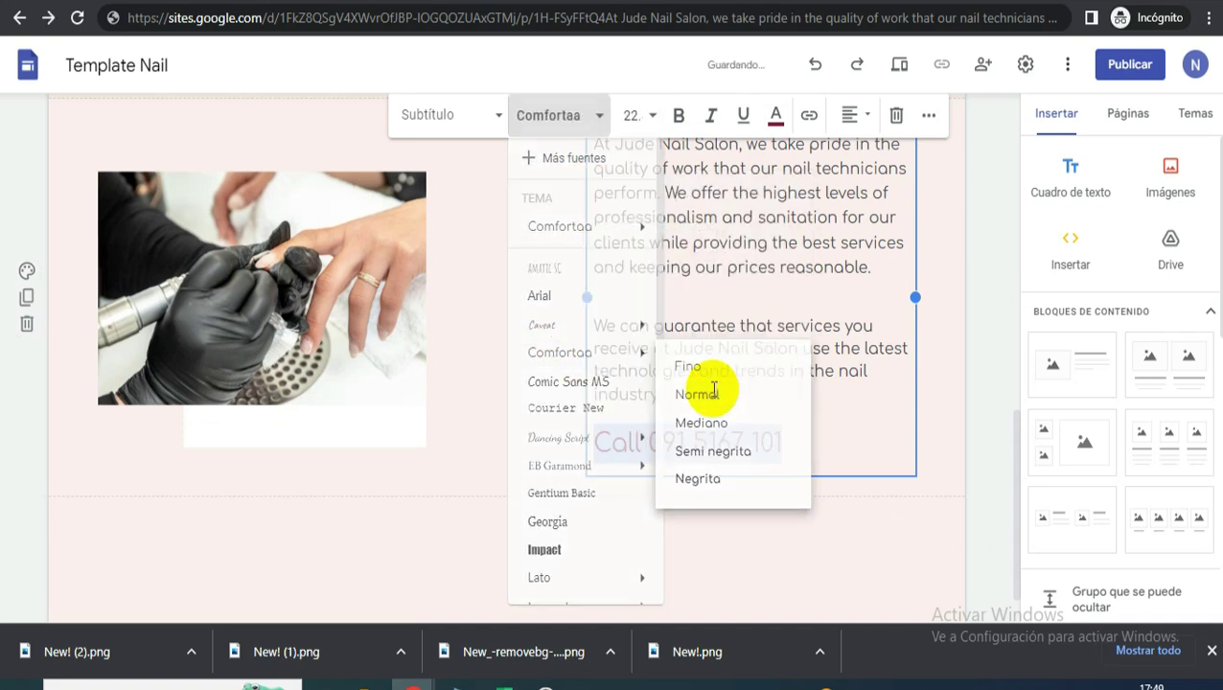
{"action": "left_click", "coordinate": [632, 114]}
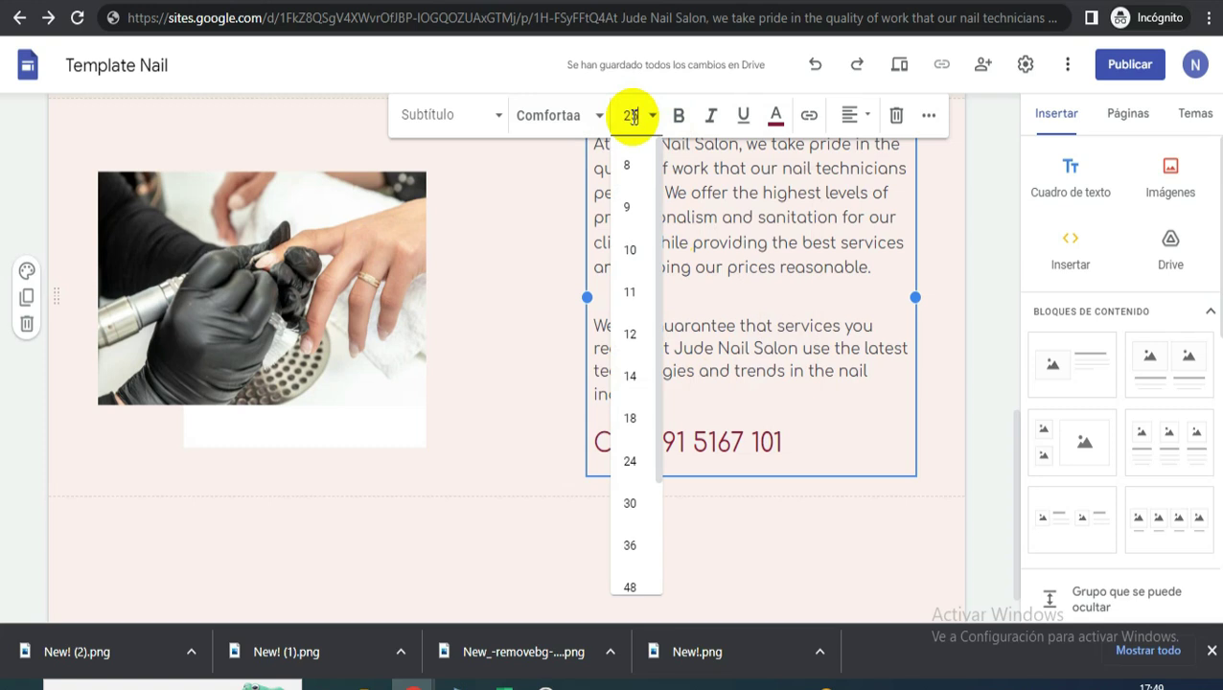
{"action": "type", "text": "26"}
{"action": "key", "text": "Return"}
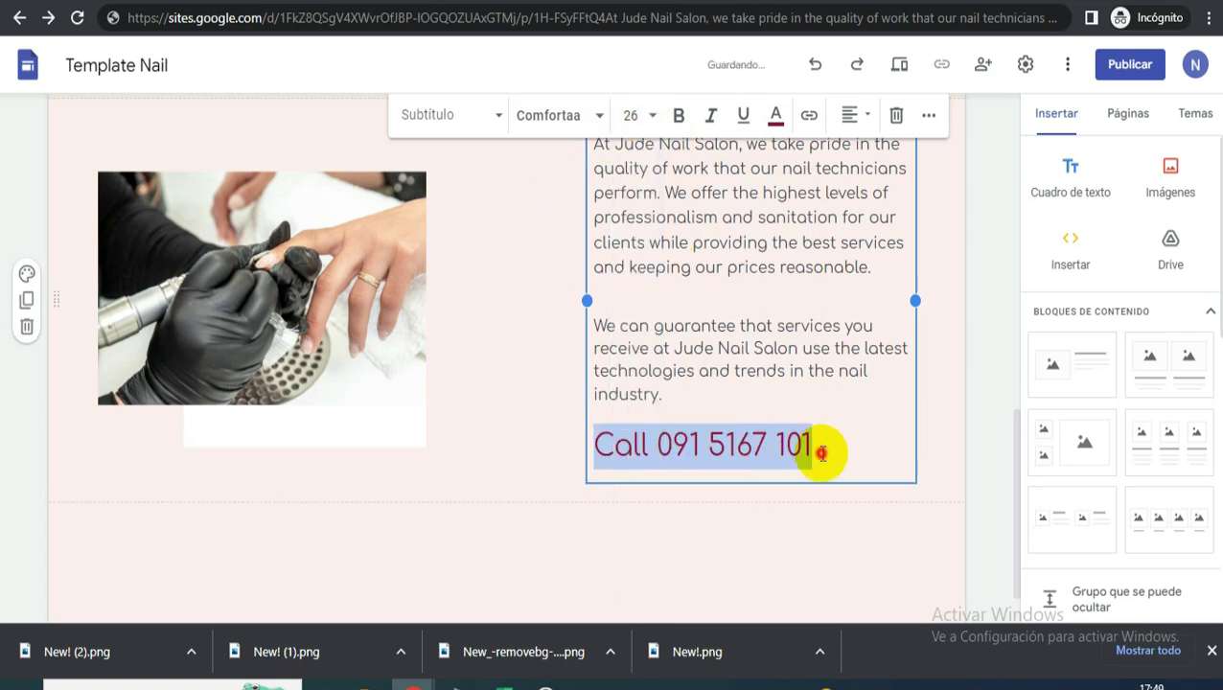
- Replace the phone digits after Call with the placeholder 000000000
{"action": "left_click_drag", "start_coordinate": [821, 440], "coordinate": [692, 440]}
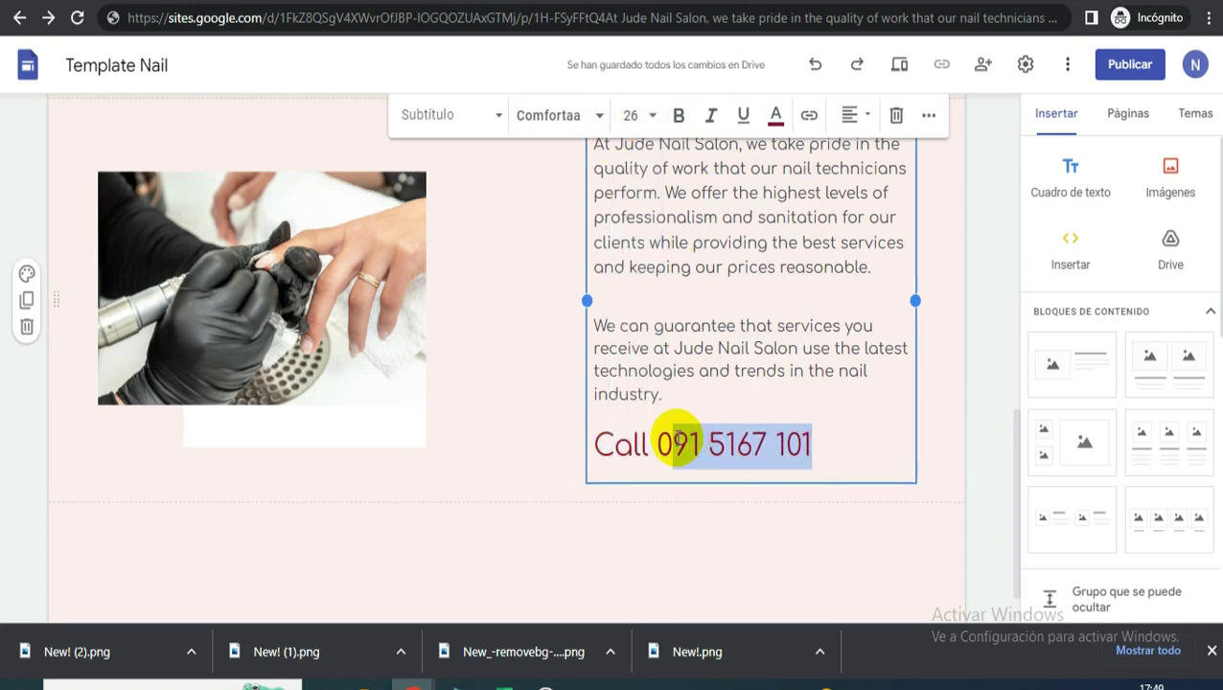
{"action": "type", "text": "000000000"}
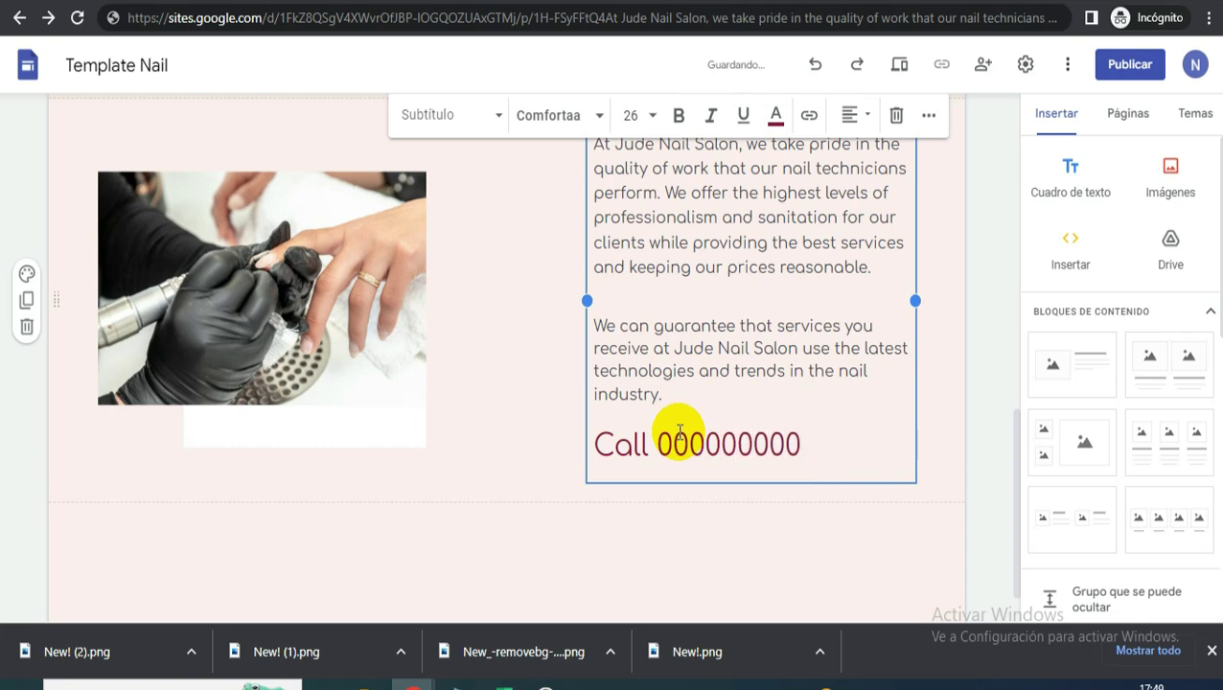
{"action": "left_click", "coordinate": [978, 196]}
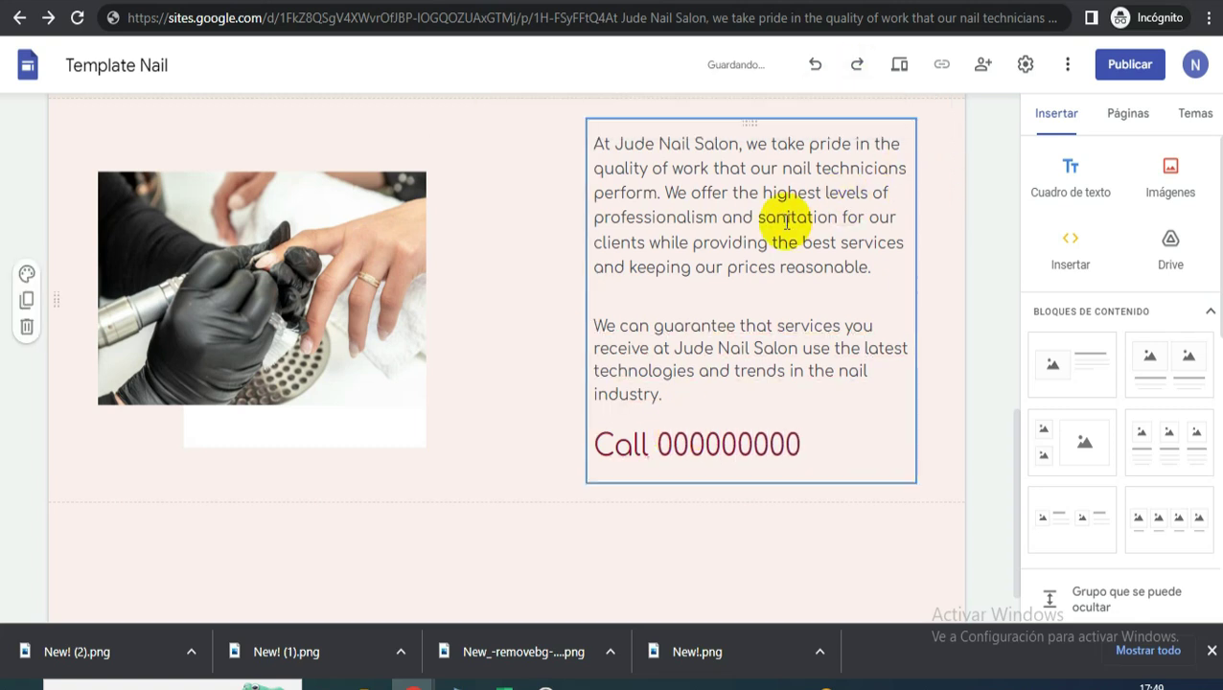
{"action": "scroll", "coordinate": [574, 340], "scroll_direction": "up", "scroll_amount": 3}
{"action": "left_click", "coordinate": [573, 343]}
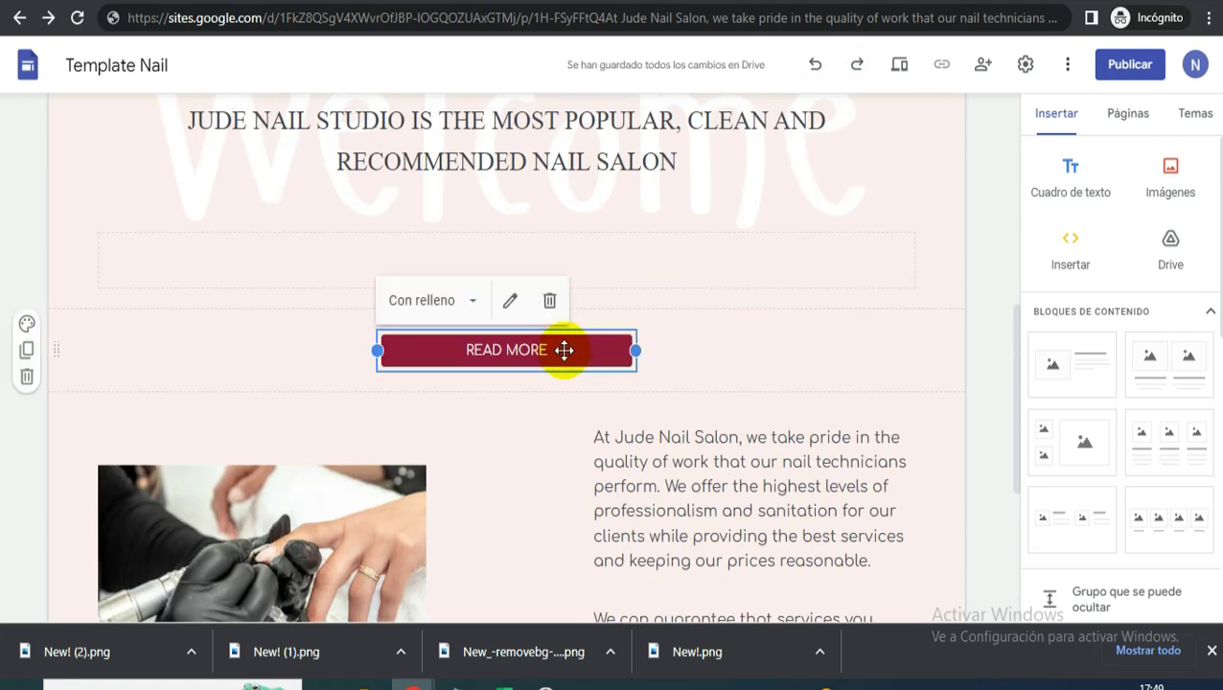
- Duplicate the READ MORE button under the Call line and add an empty text box below
{"action": "key", "text": "ctrl+c"}
{"action": "key", "text": "ctrl+v"}
{"action": "scroll", "coordinate": [563, 349], "scroll_direction": "down", "scroll_amount": 3}
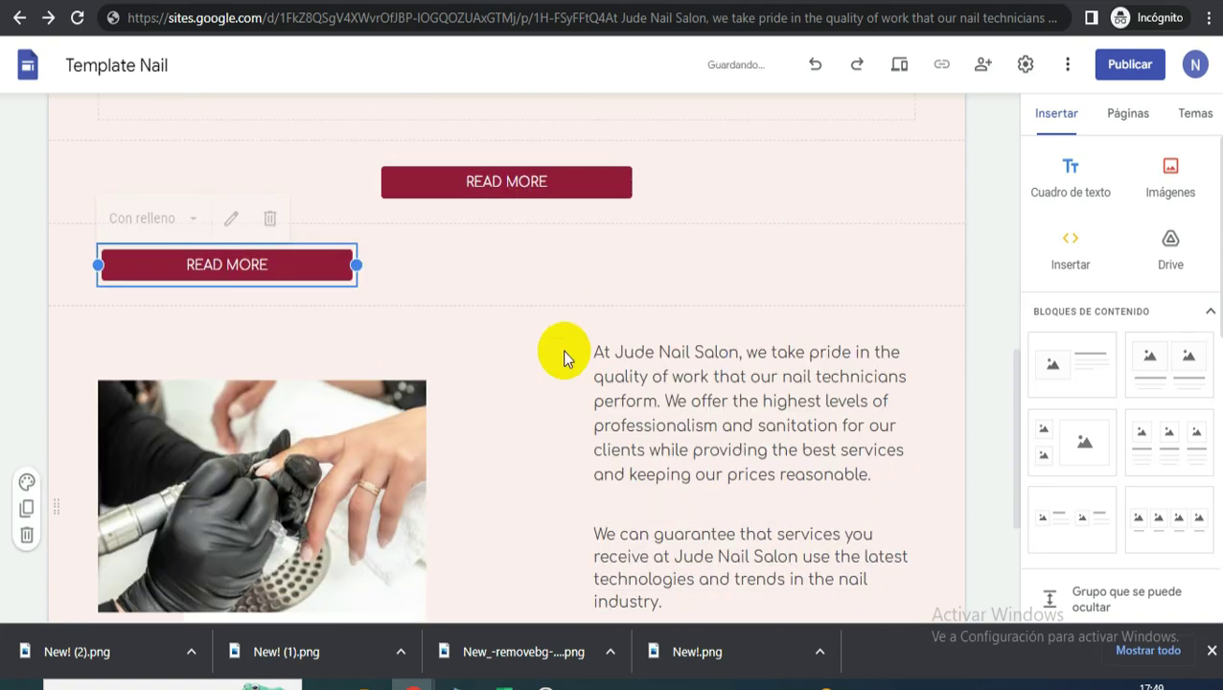
{"action": "left_click_drag", "start_coordinate": [239, 205], "coordinate": [714, 536]}
{"action": "scroll", "coordinate": [517, 403], "scroll_direction": "down", "scroll_amount": 3}
{"action": "left_click", "coordinate": [264, 492]}
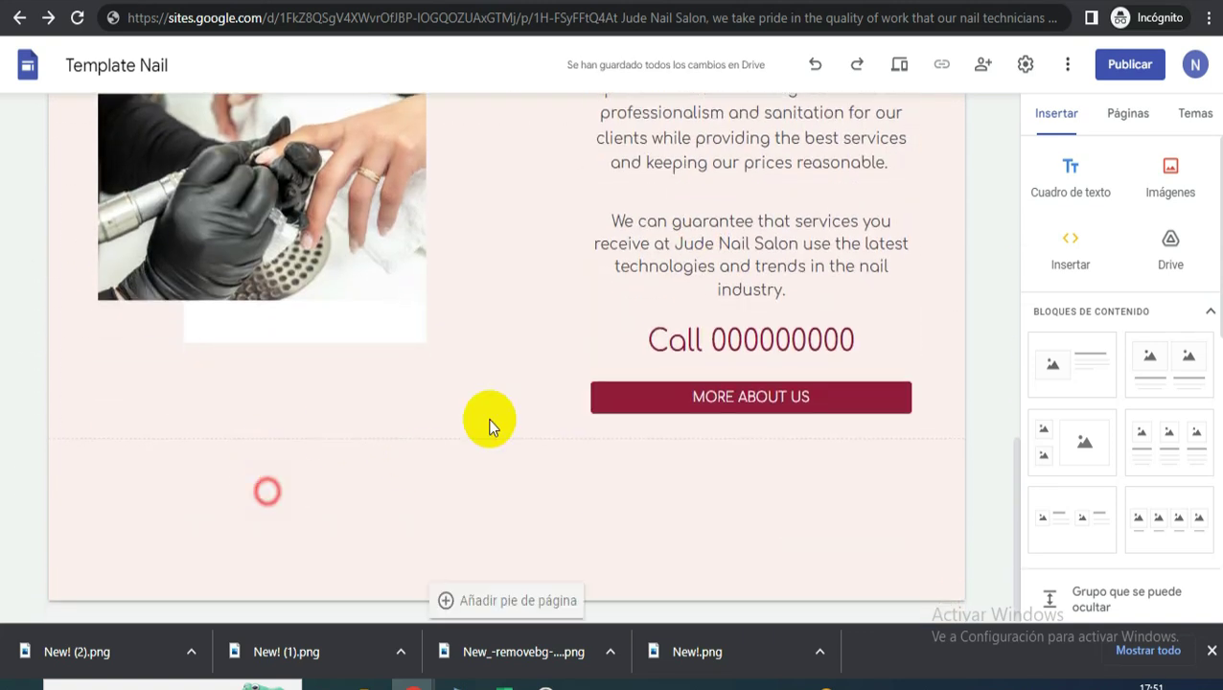
{"action": "left_click", "coordinate": [1072, 174]}
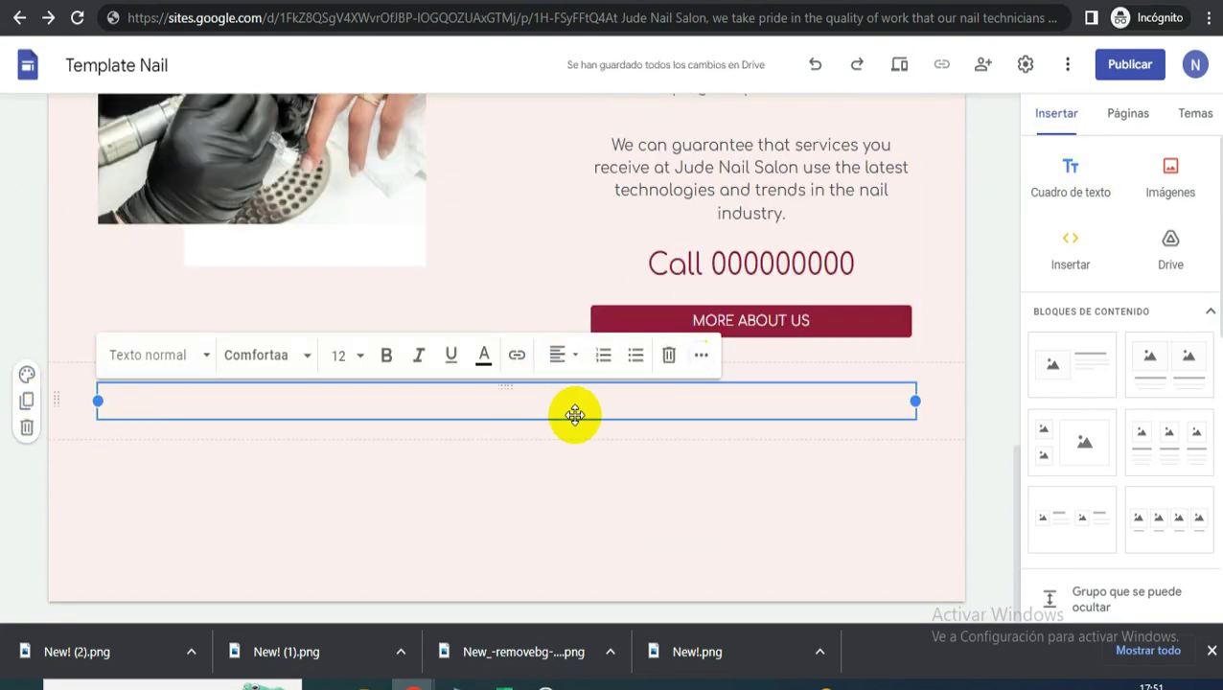
- Paste the 'Save 20% On Nail Spa' and 'OUR SERVICES' lines and set both to Comfortaa
{"action": "key", "text": "ctrl+v"}
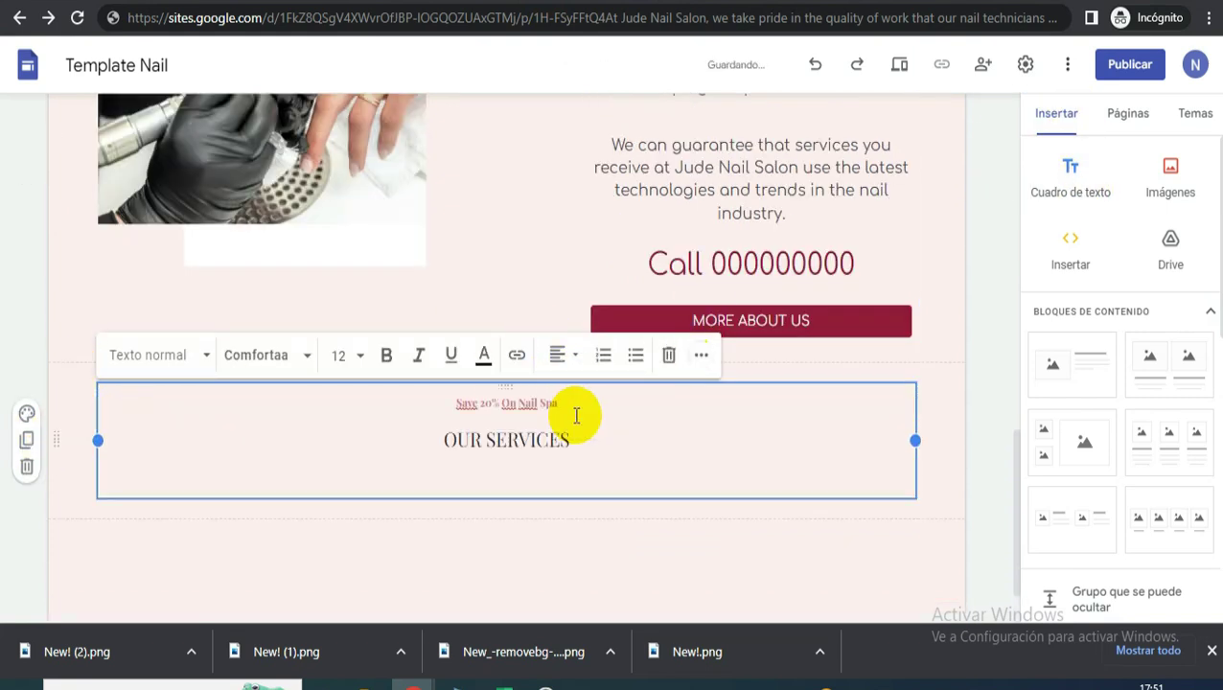
{"action": "key", "text": "BackSpace"}
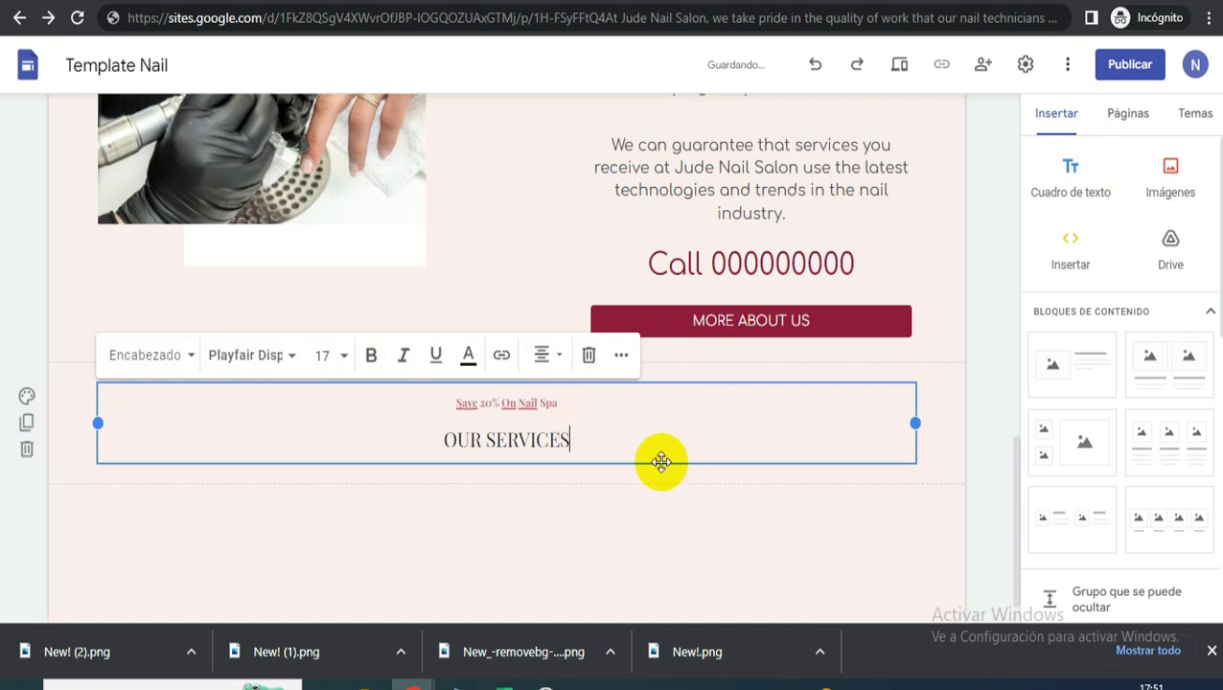
{"action": "key", "text": "ctrl+a"}
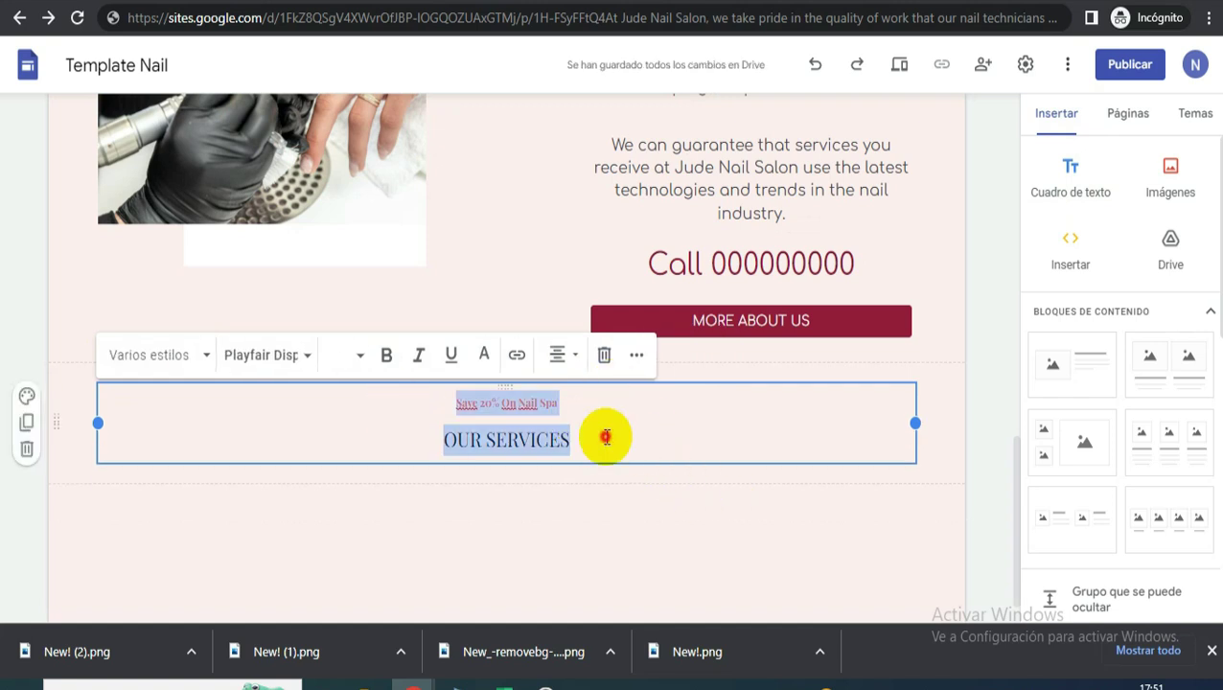
{"action": "left_click", "coordinate": [599, 439]}
{"action": "key", "text": "ctrl+a"}
{"action": "left_click", "coordinate": [264, 355]}
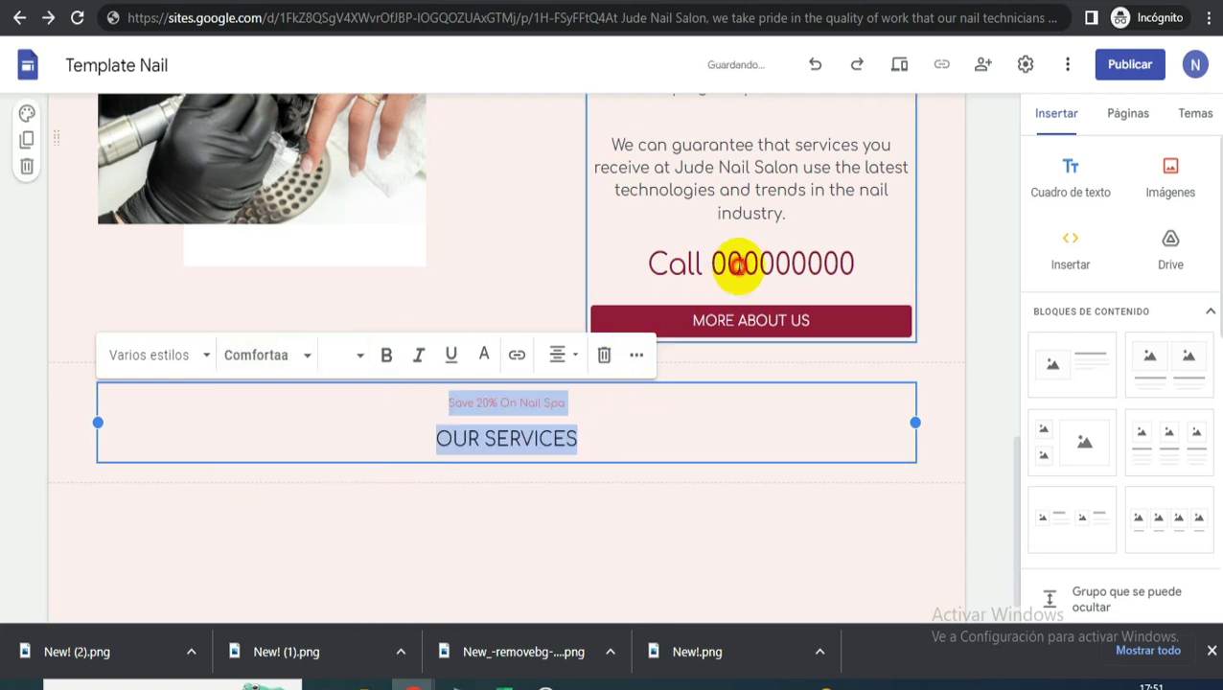
{"action": "left_click", "coordinate": [732, 264]}
- Enlarge the OUR SERVICES heading to size 26, then bring up the reference site
{"action": "left_click_drag", "start_coordinate": [592, 438], "coordinate": [402, 445]}
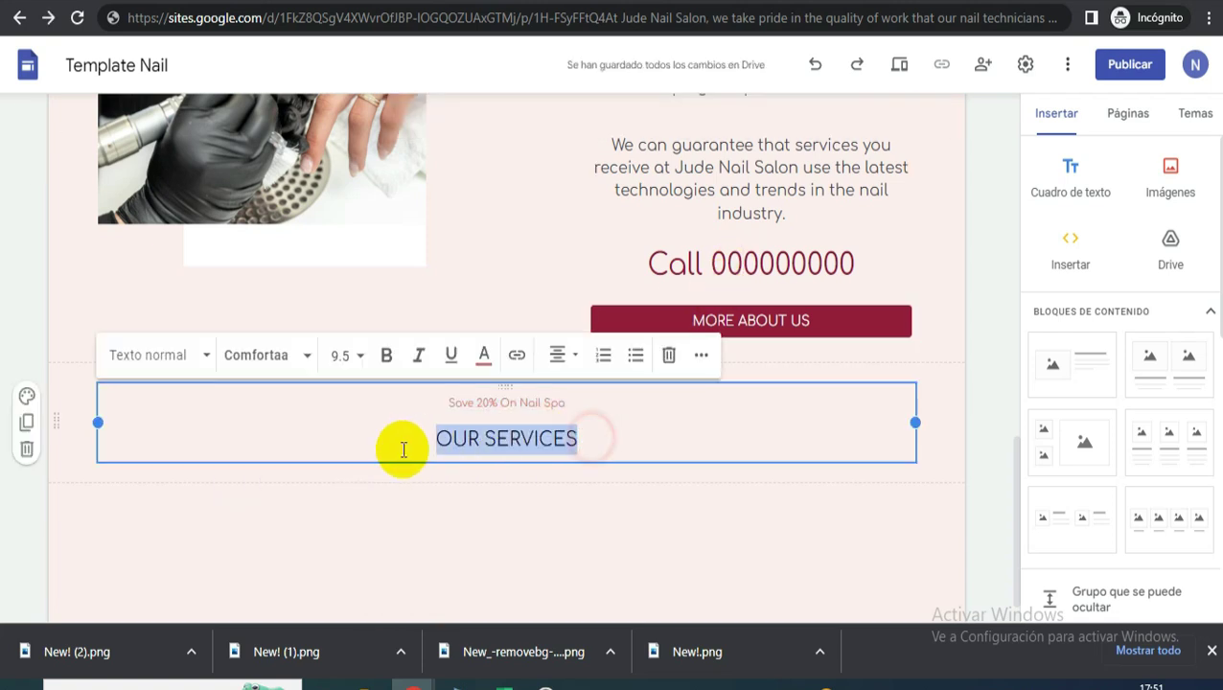
{"action": "left_click", "coordinate": [321, 356]}
{"action": "type", "text": "26"}
{"action": "key", "text": "Return"}
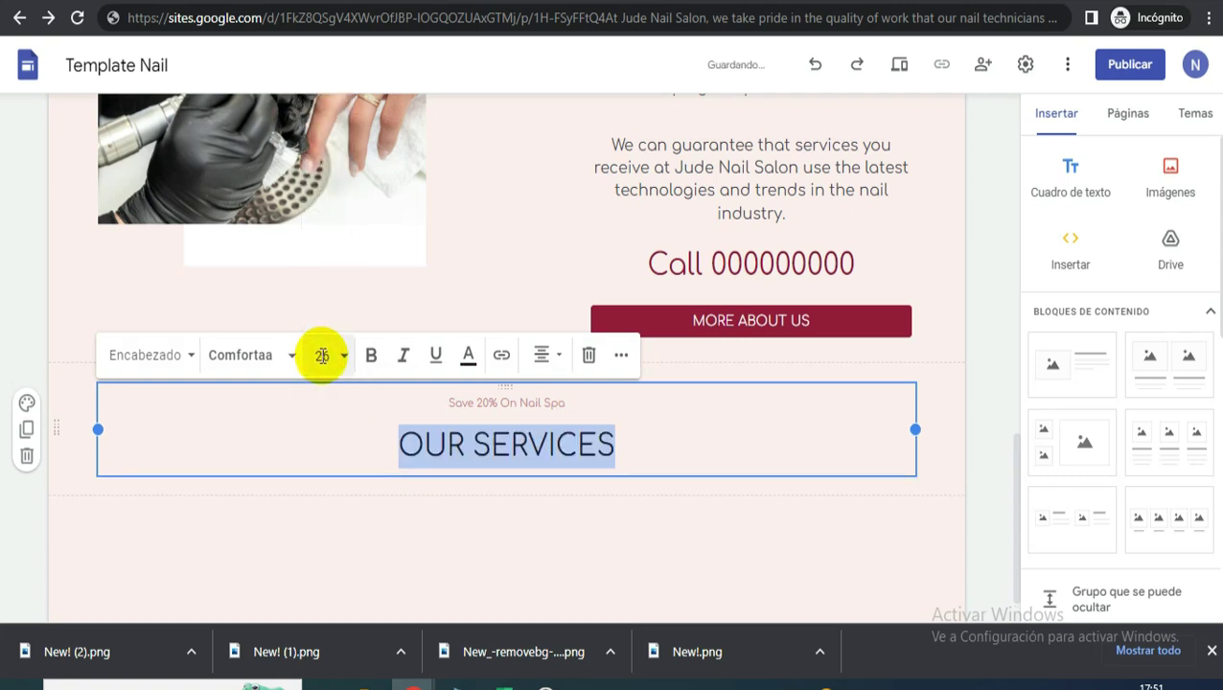
{"action": "left_click", "coordinate": [749, 213]}
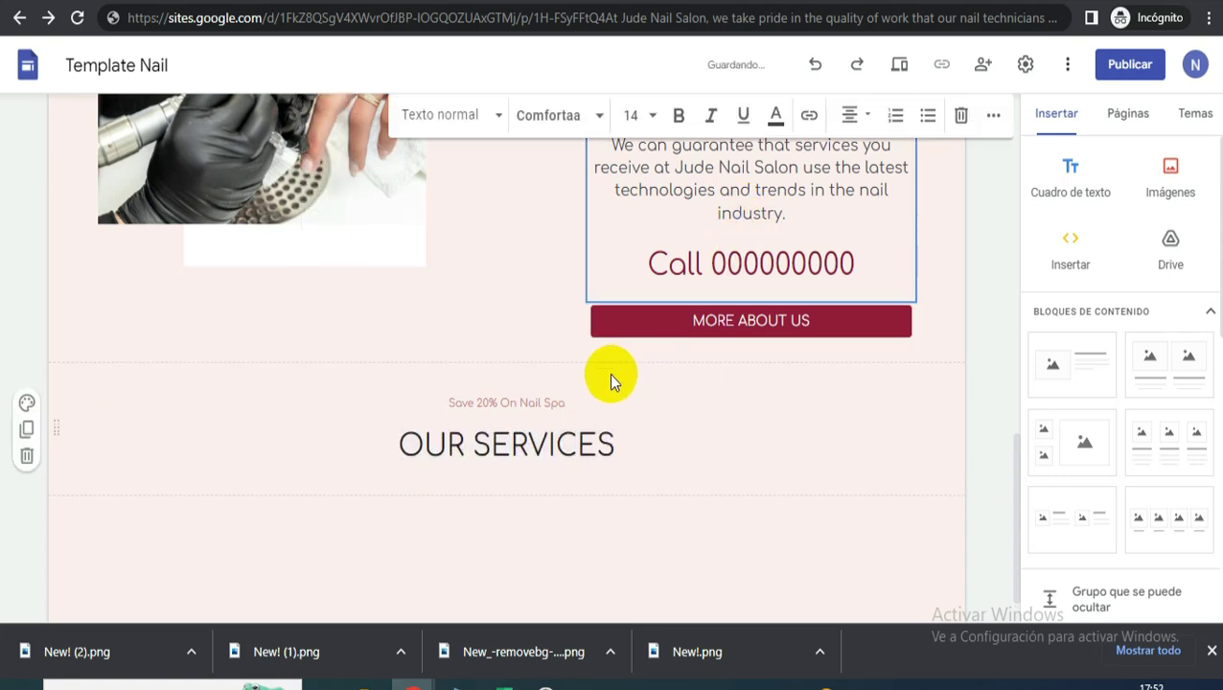
{"action": "left_click", "coordinate": [780, 393]}
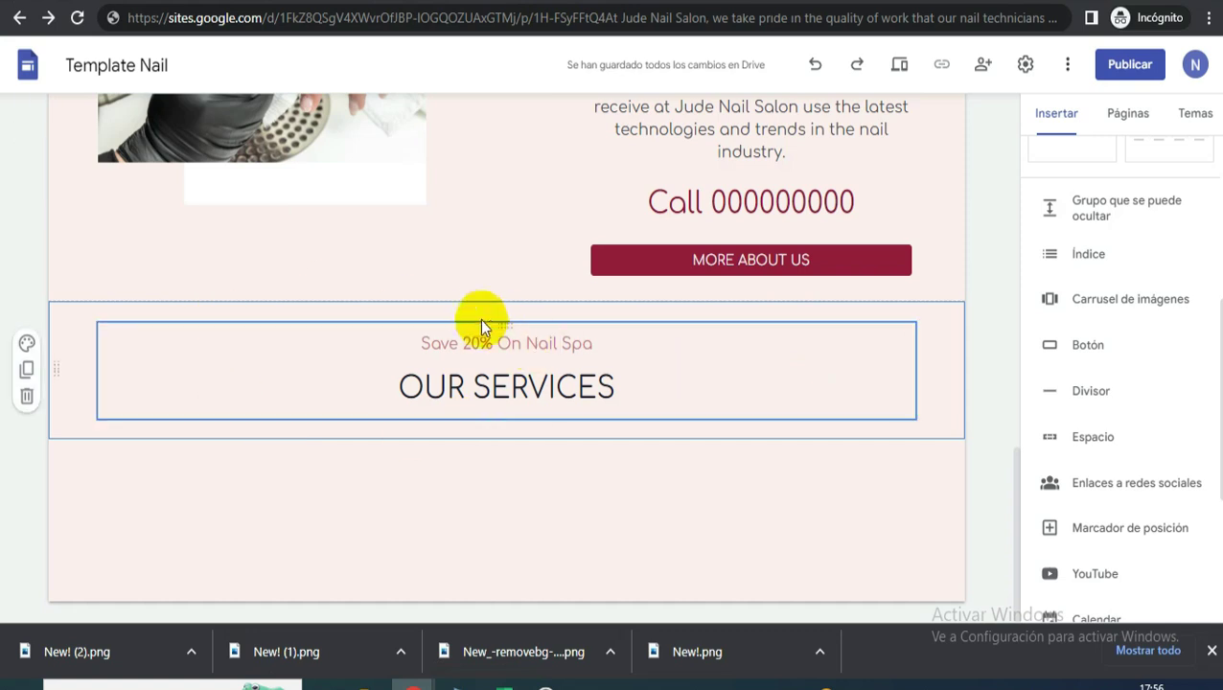
{"action": "key", "text": "alt+Tab"}
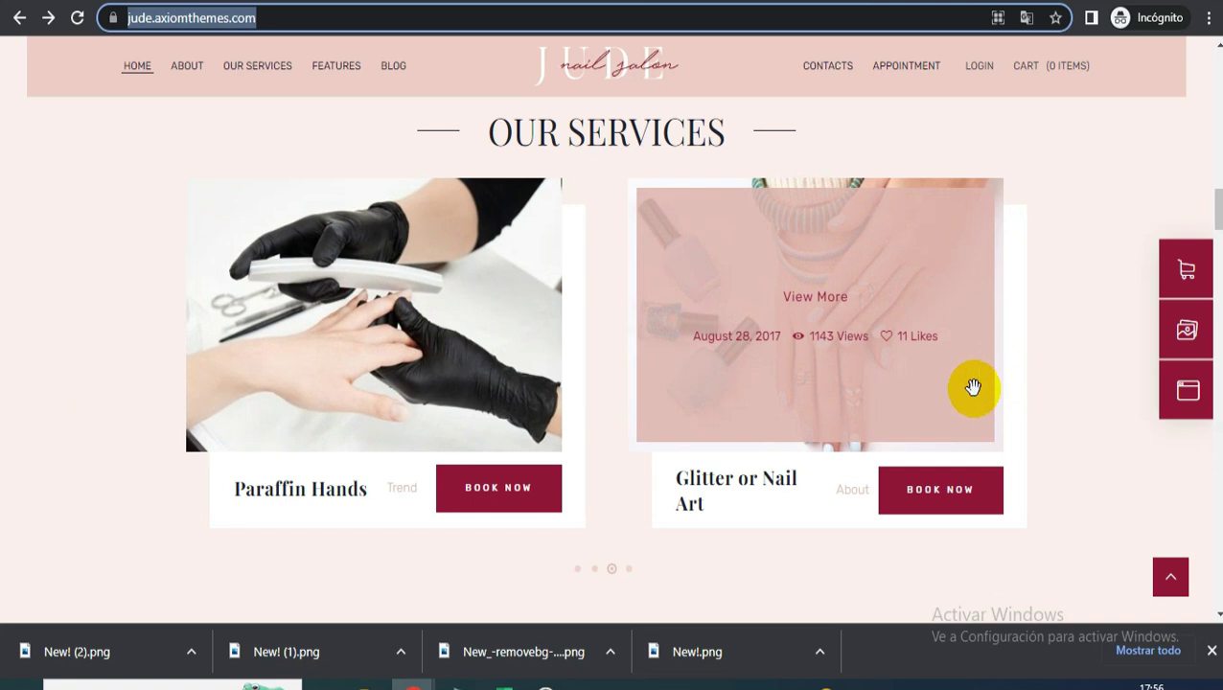
- Cycle through the open windows back to the Canva editor and show its Elements library
{"action": "key", "text": "alt+Tab"}
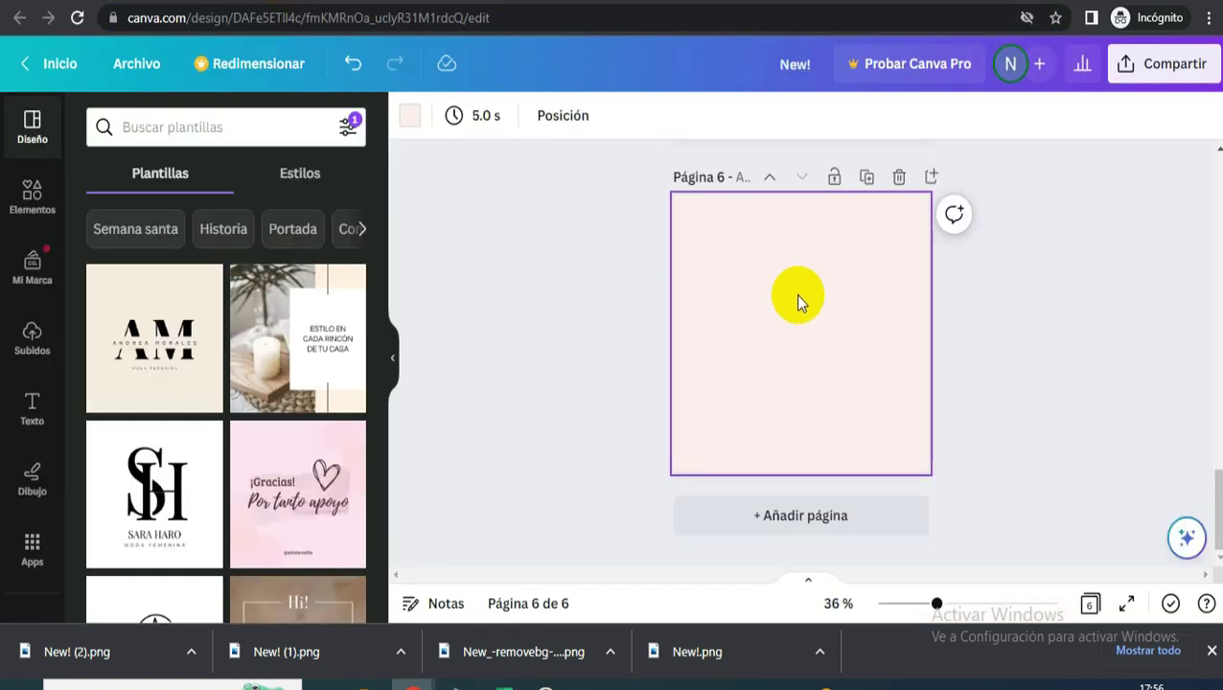
{"action": "key", "text": "alt+Tab"}
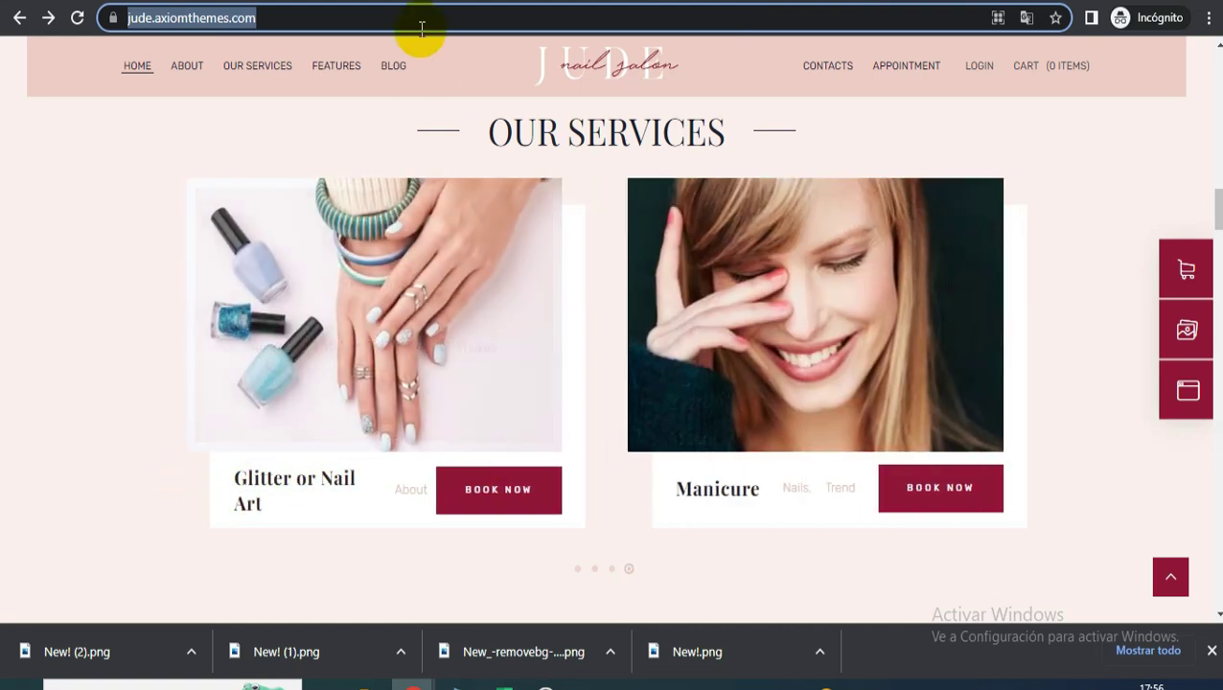
{"action": "key", "text": "alt+Tab"}
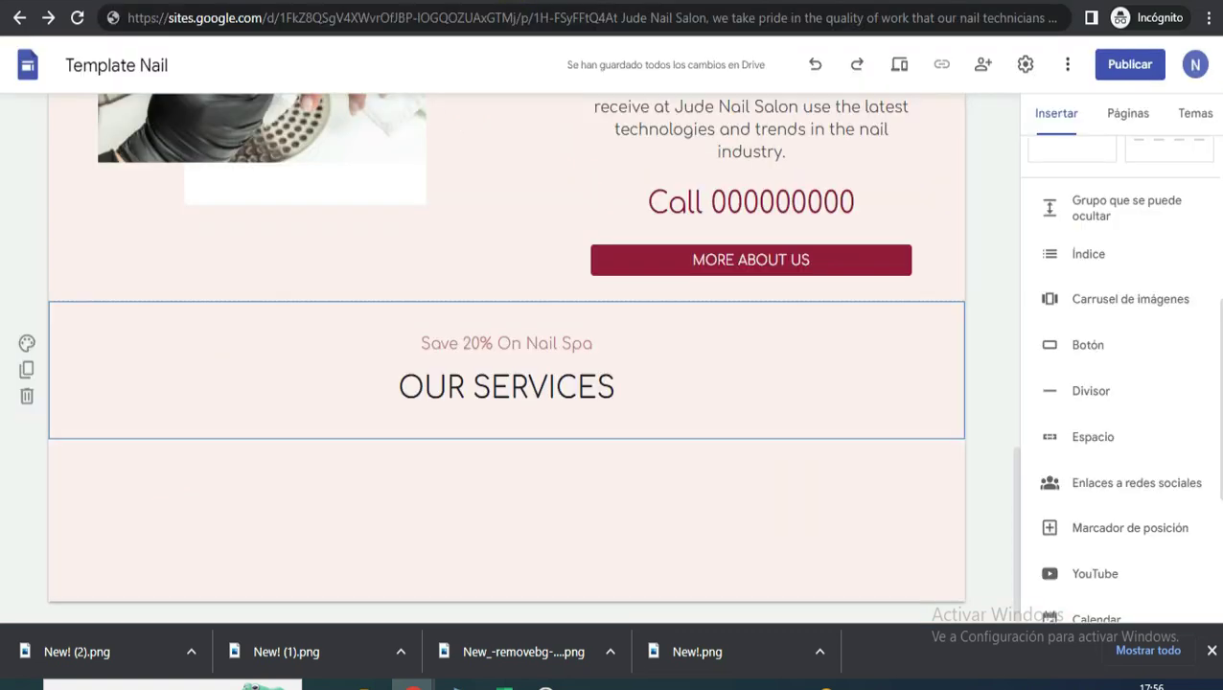
{"action": "key", "text": "alt+Tab"}
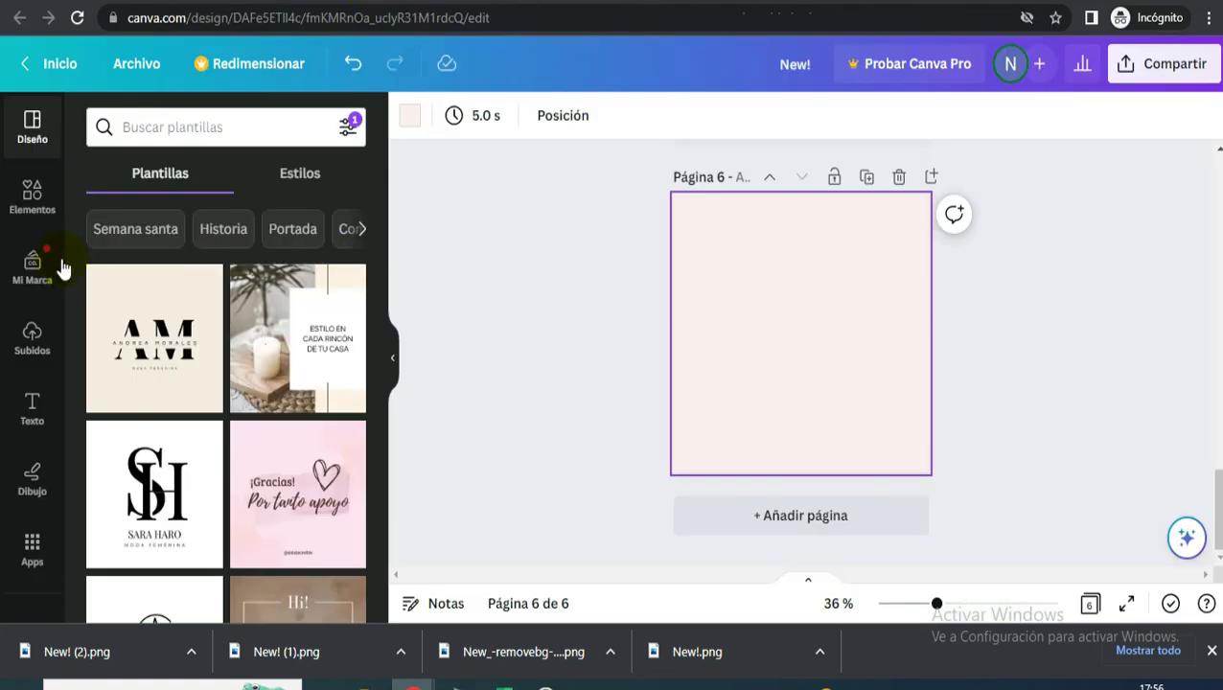
{"action": "left_click", "coordinate": [33, 197]}
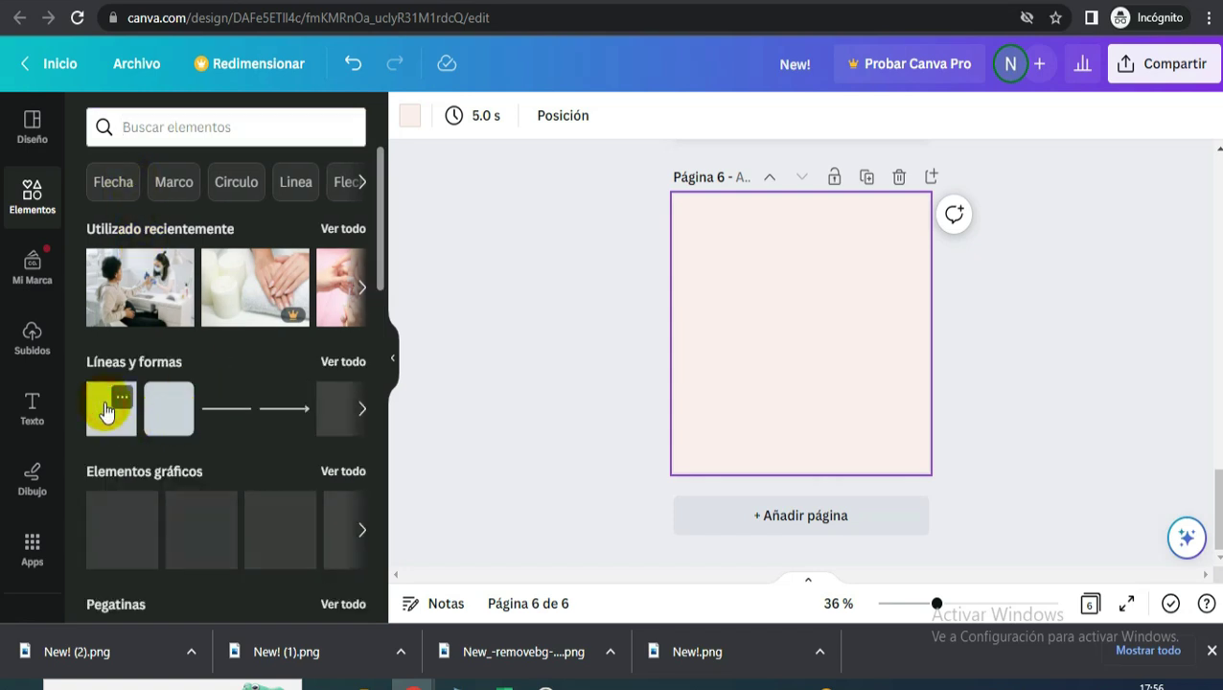
- Add a square to page 6, resize it to cover the page, and fill it white
{"action": "left_click", "coordinate": [149, 417]}
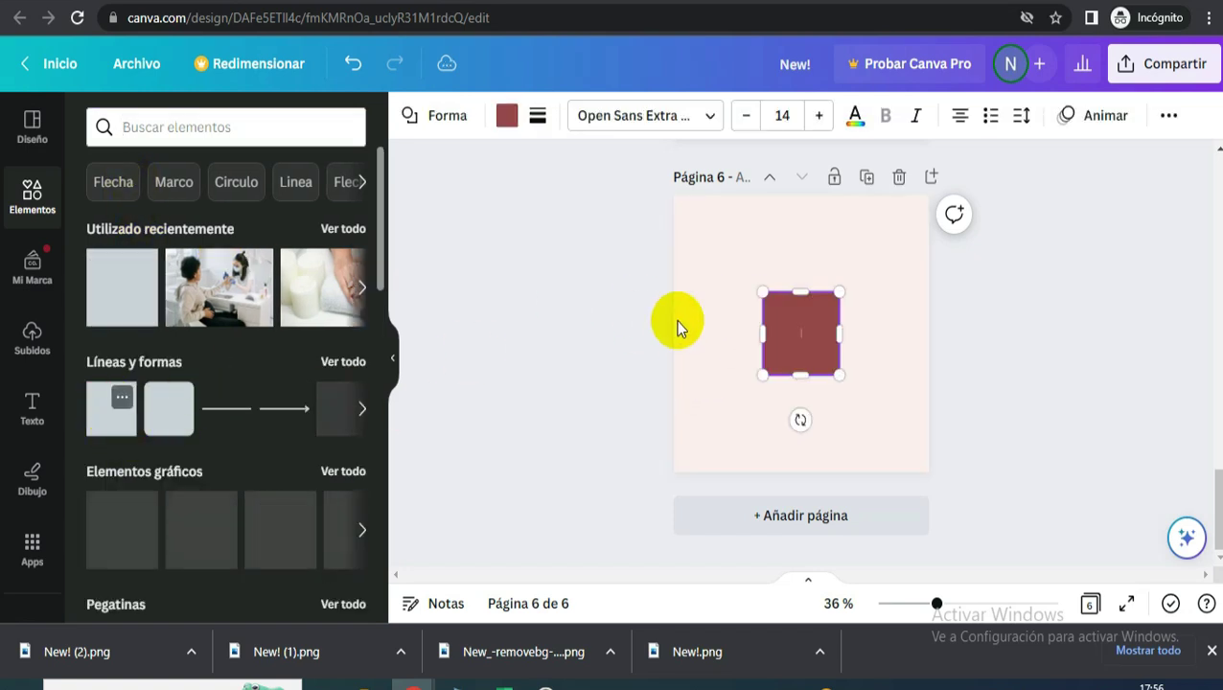
{"action": "left_click_drag", "start_coordinate": [835, 371], "coordinate": [918, 472]}
{"action": "left_click_drag", "start_coordinate": [766, 290], "coordinate": [703, 219]}
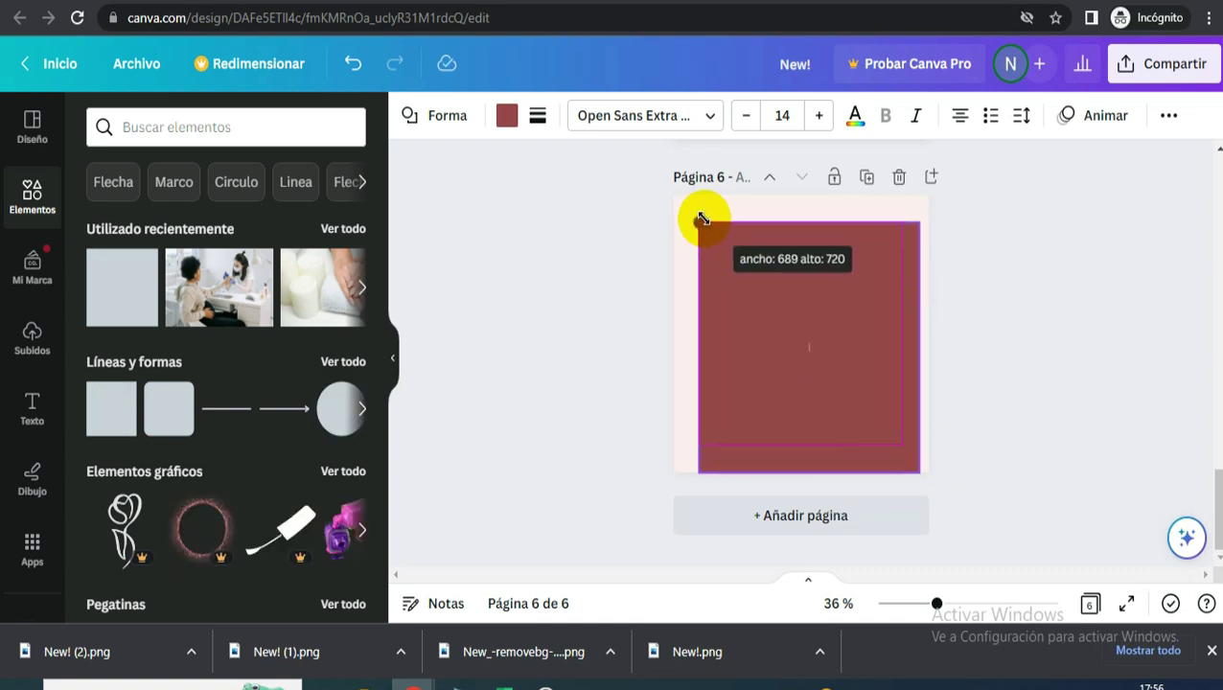
{"action": "left_click_drag", "start_coordinate": [803, 332], "coordinate": [786, 308]}
{"action": "left_click_drag", "start_coordinate": [906, 456], "coordinate": [916, 465]}
{"action": "left_click_drag", "start_coordinate": [742, 286], "coordinate": [746, 291]}
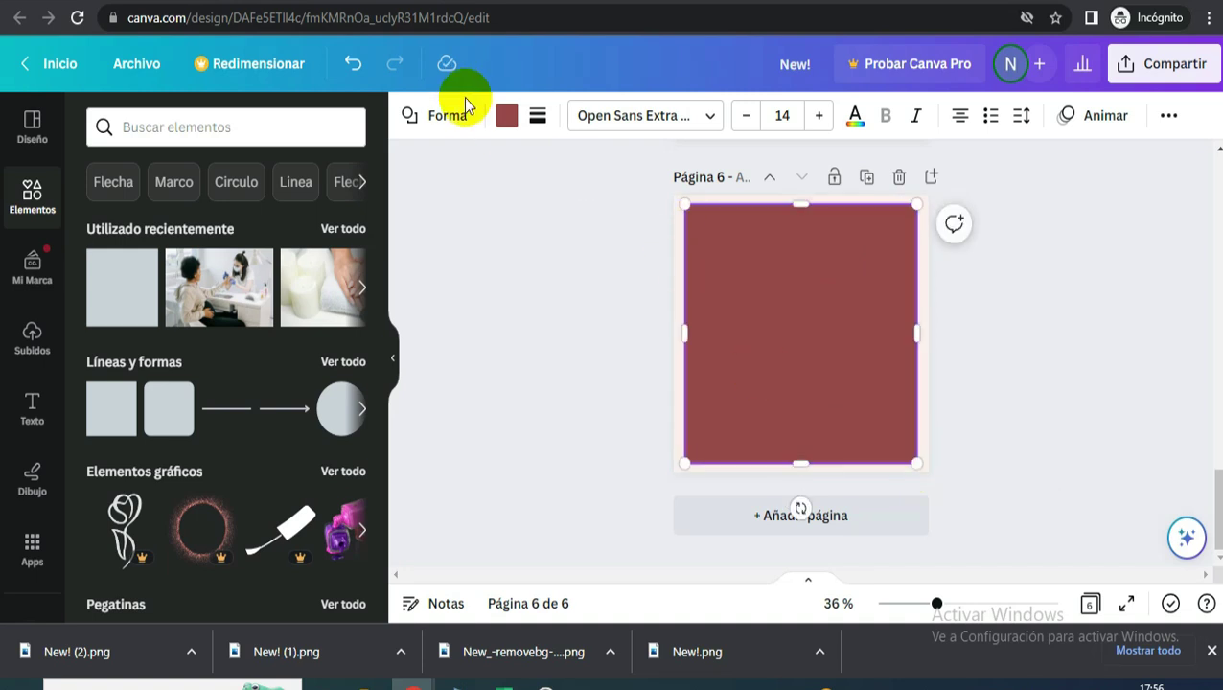
{"action": "left_click", "coordinate": [506, 117]}
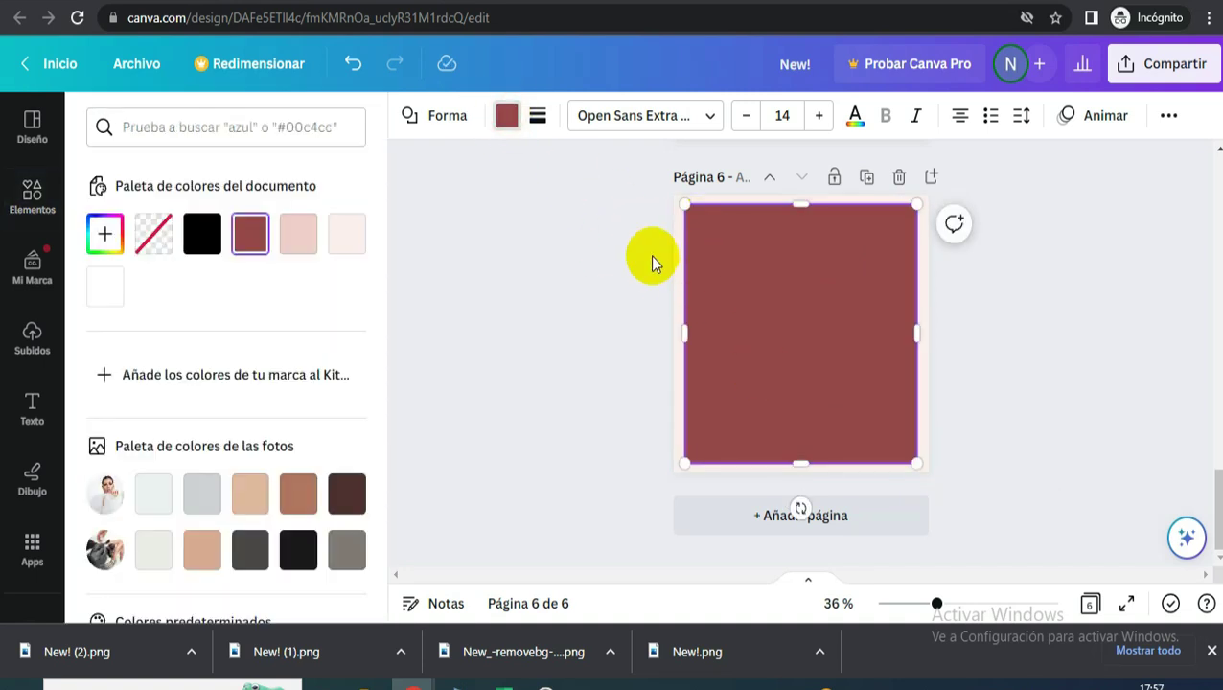
{"action": "left_click", "coordinate": [103, 287]}
{"action": "key", "text": "Escape"}
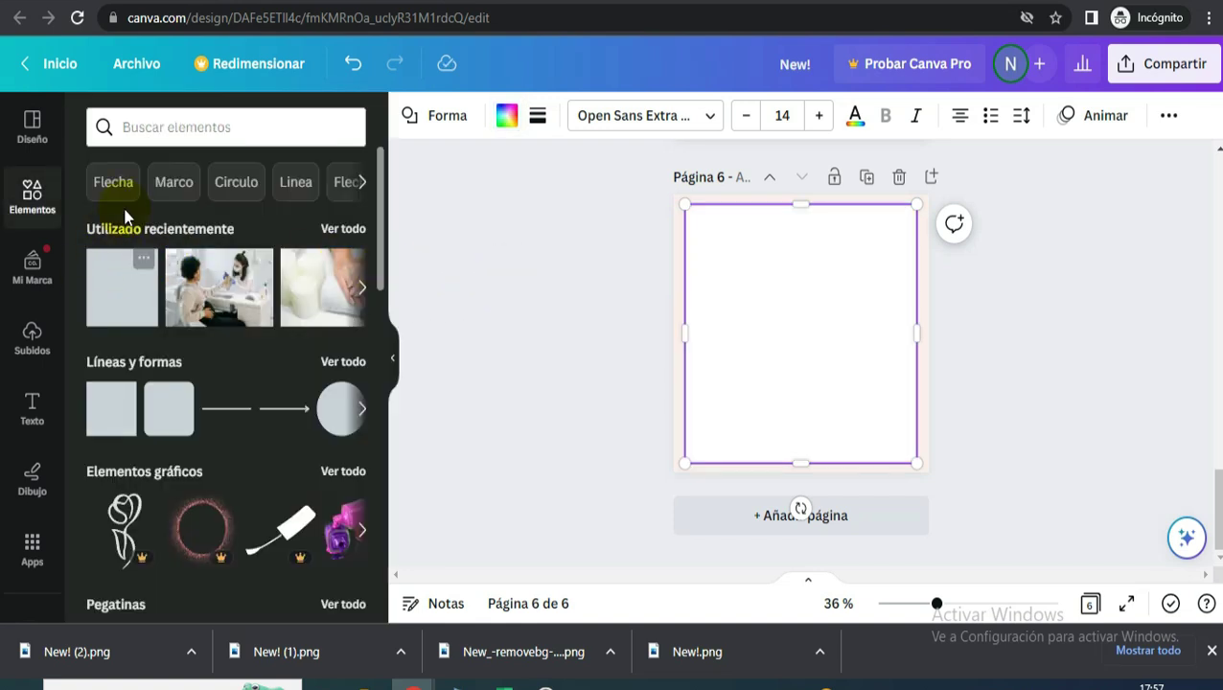
- Scroll to the Marcos section and show all its frames
{"action": "scroll", "coordinate": [216, 379], "scroll_direction": "down", "scroll_amount": 10}
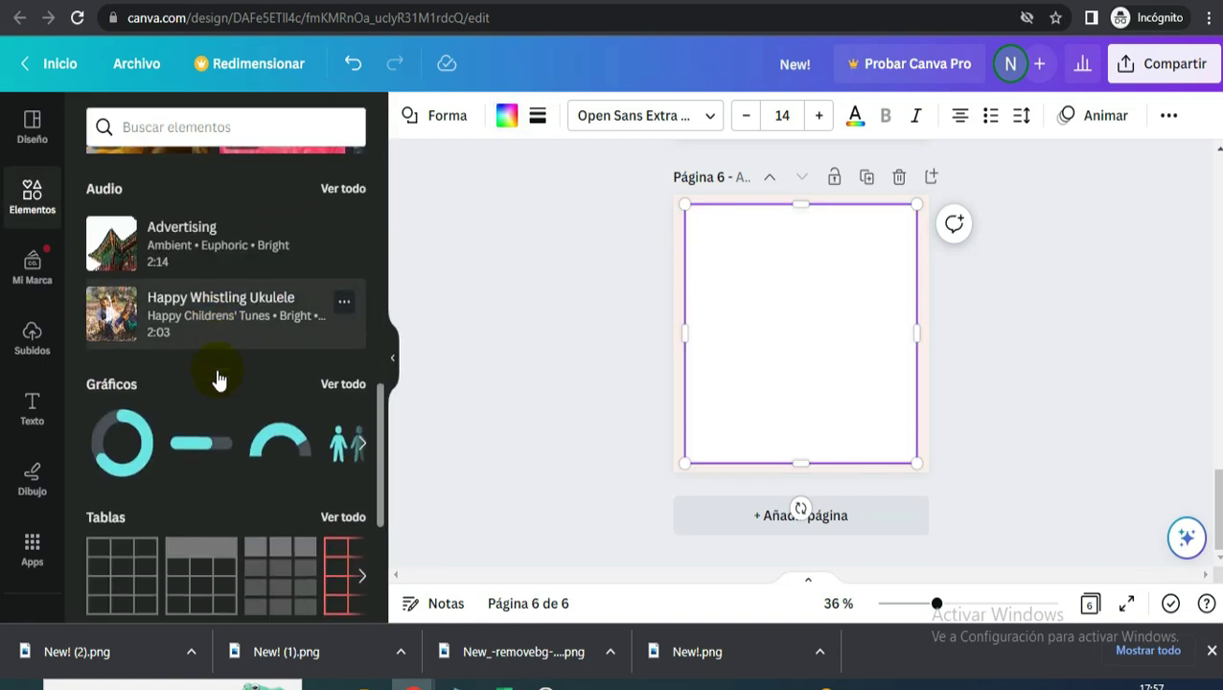
{"action": "scroll", "coordinate": [216, 383], "scroll_direction": "down", "scroll_amount": 5}
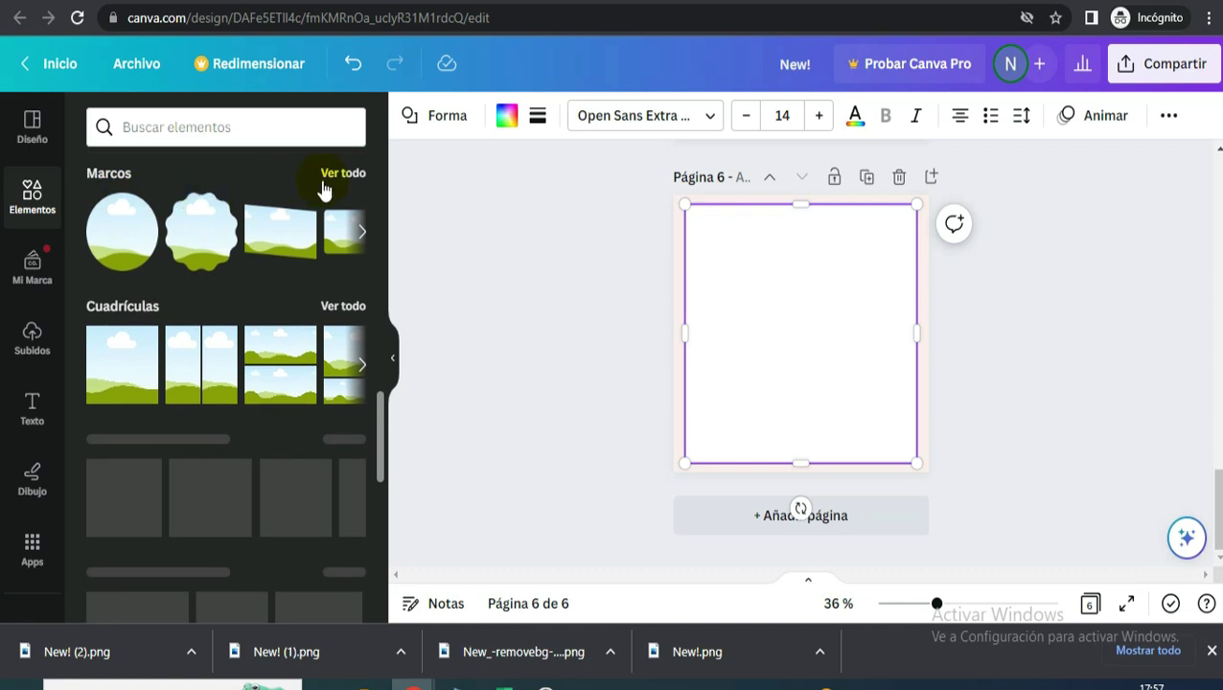
{"action": "scroll", "coordinate": [345, 189], "scroll_direction": "up", "scroll_amount": 1}
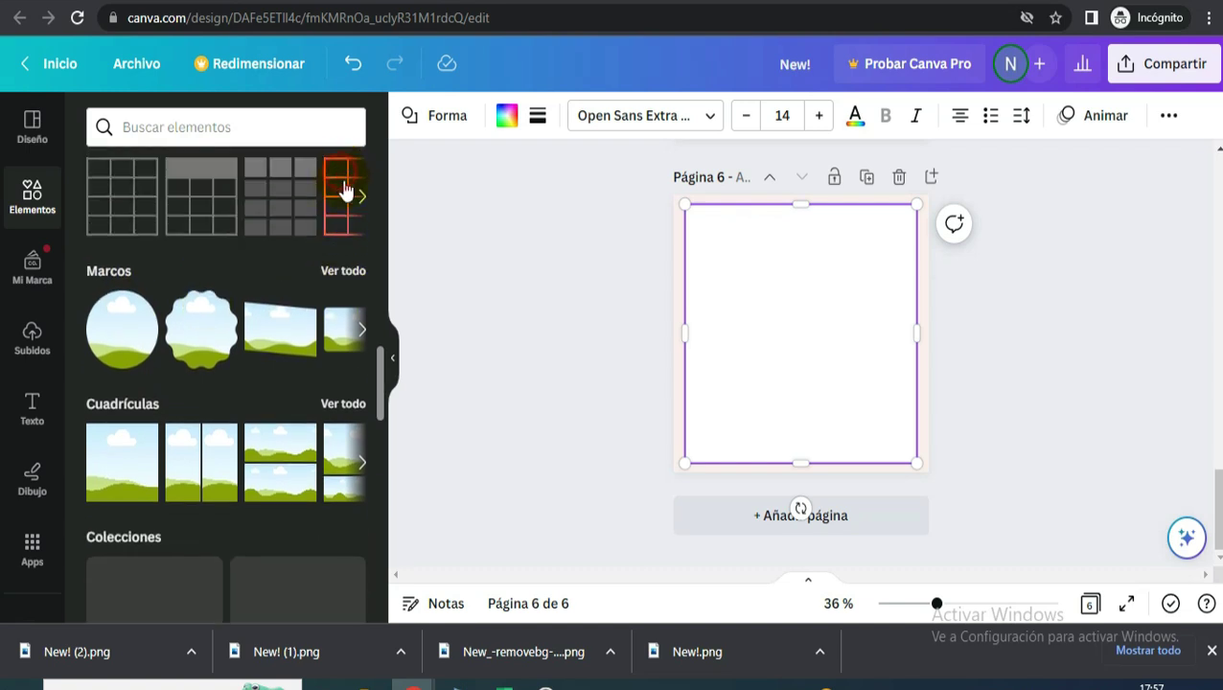
{"action": "left_click", "coordinate": [344, 271]}
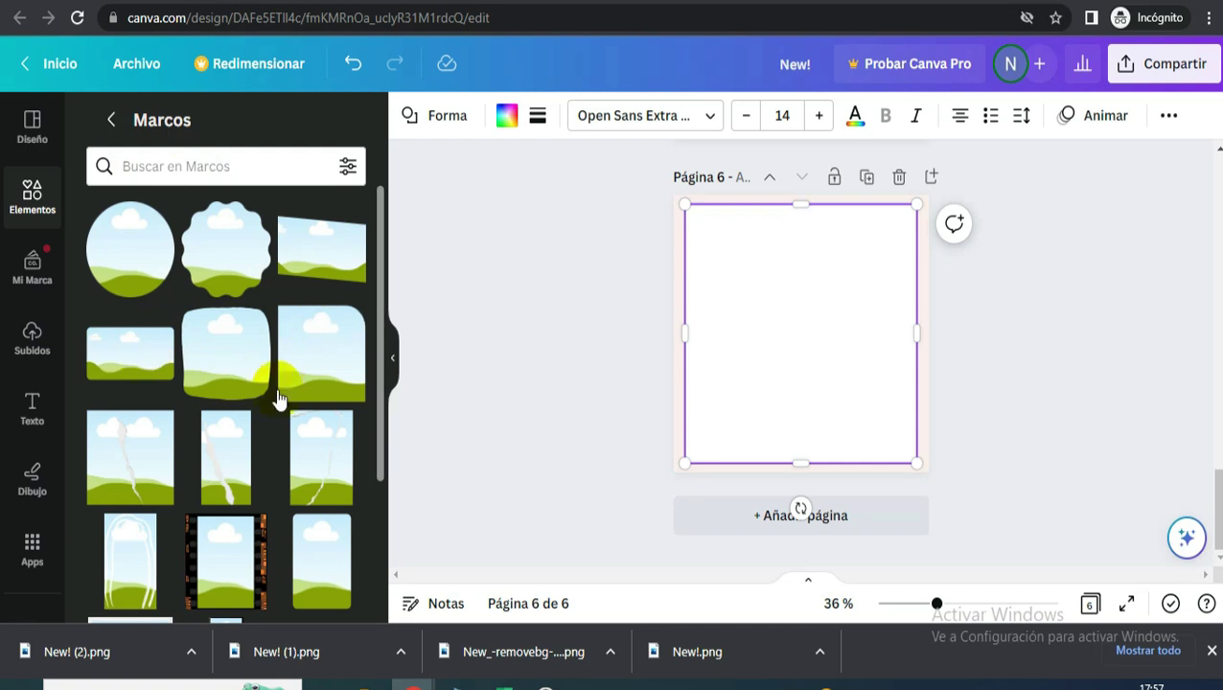
- Add a square photo frame and enlarge it across most of page 6
{"action": "left_click", "coordinate": [297, 363]}
{"action": "scroll", "coordinate": [309, 458], "scroll_direction": "down", "scroll_amount": 3}
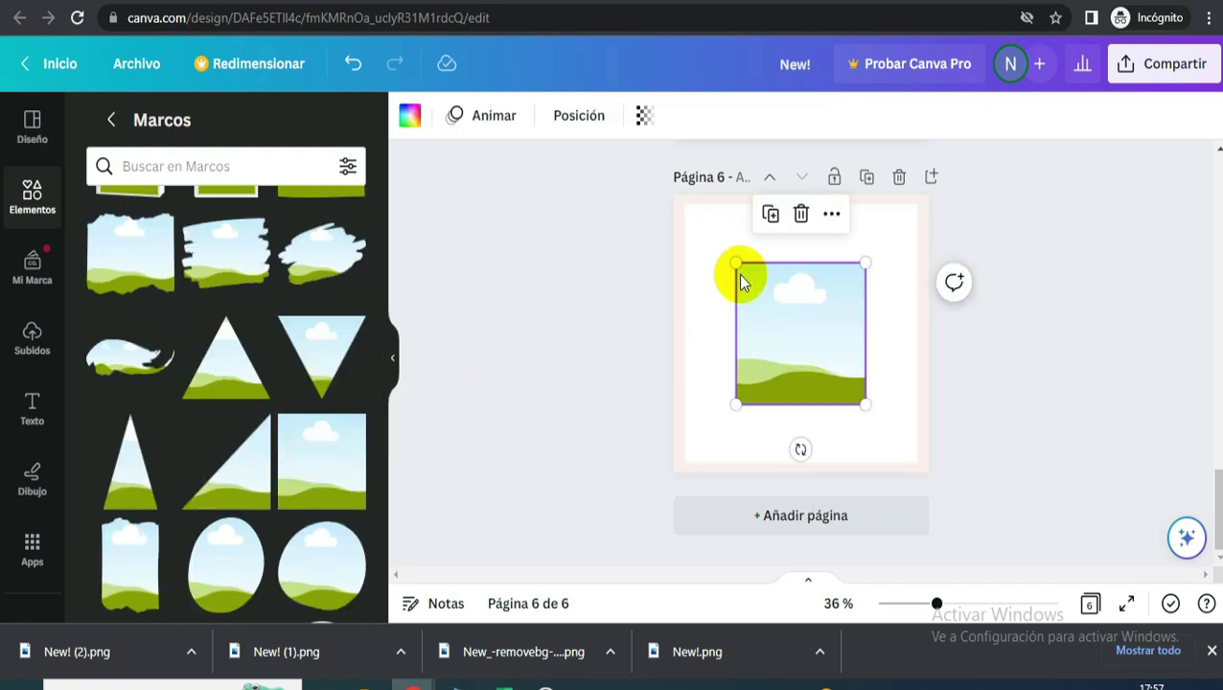
{"action": "left_click_drag", "start_coordinate": [735, 263], "coordinate": [685, 207]}
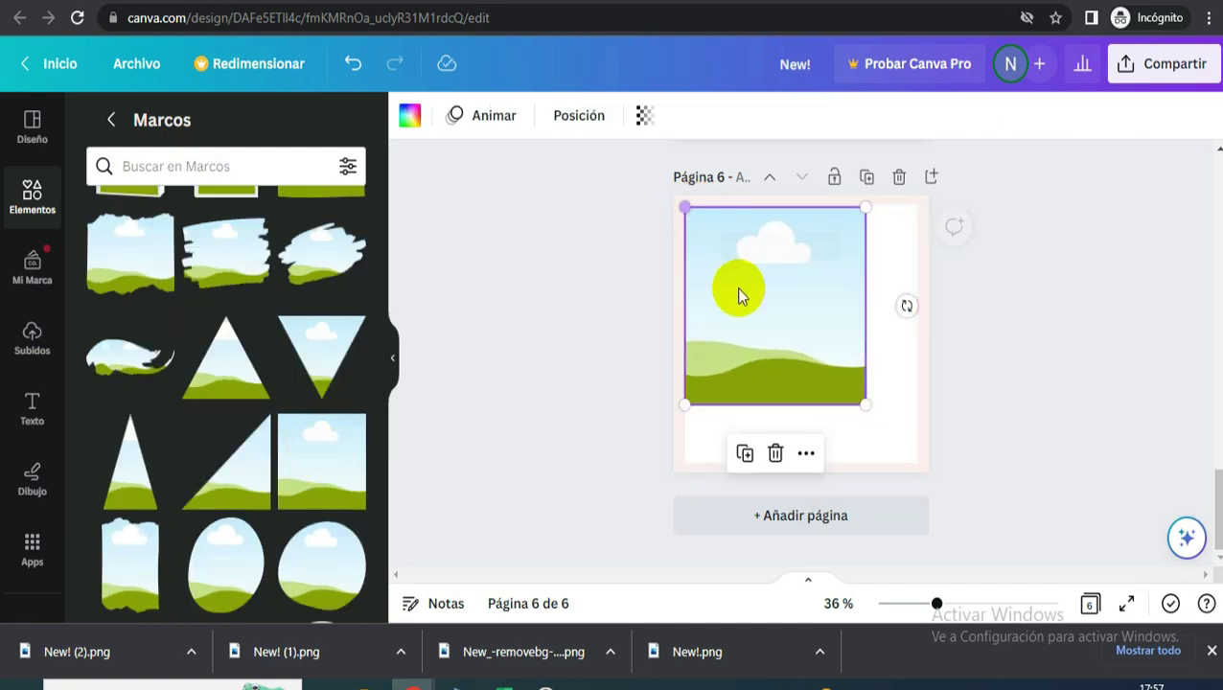
{"action": "left_click_drag", "start_coordinate": [739, 291], "coordinate": [737, 281]}
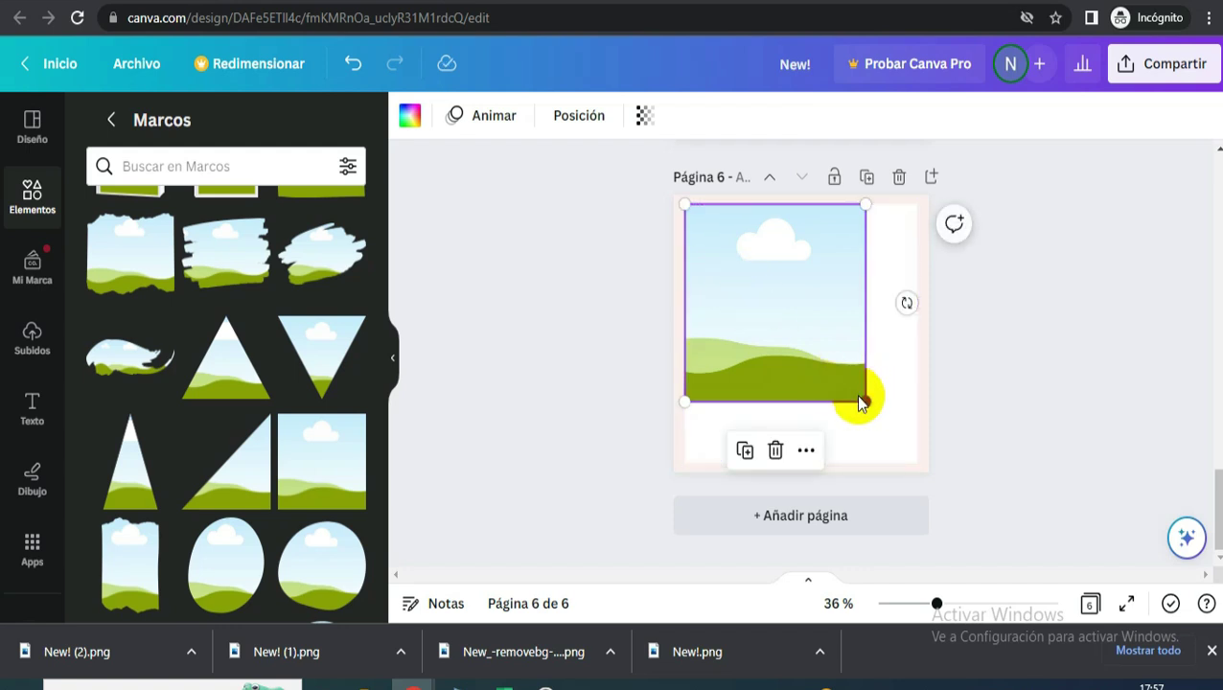
{"action": "left_click_drag", "start_coordinate": [859, 397], "coordinate": [901, 442]}
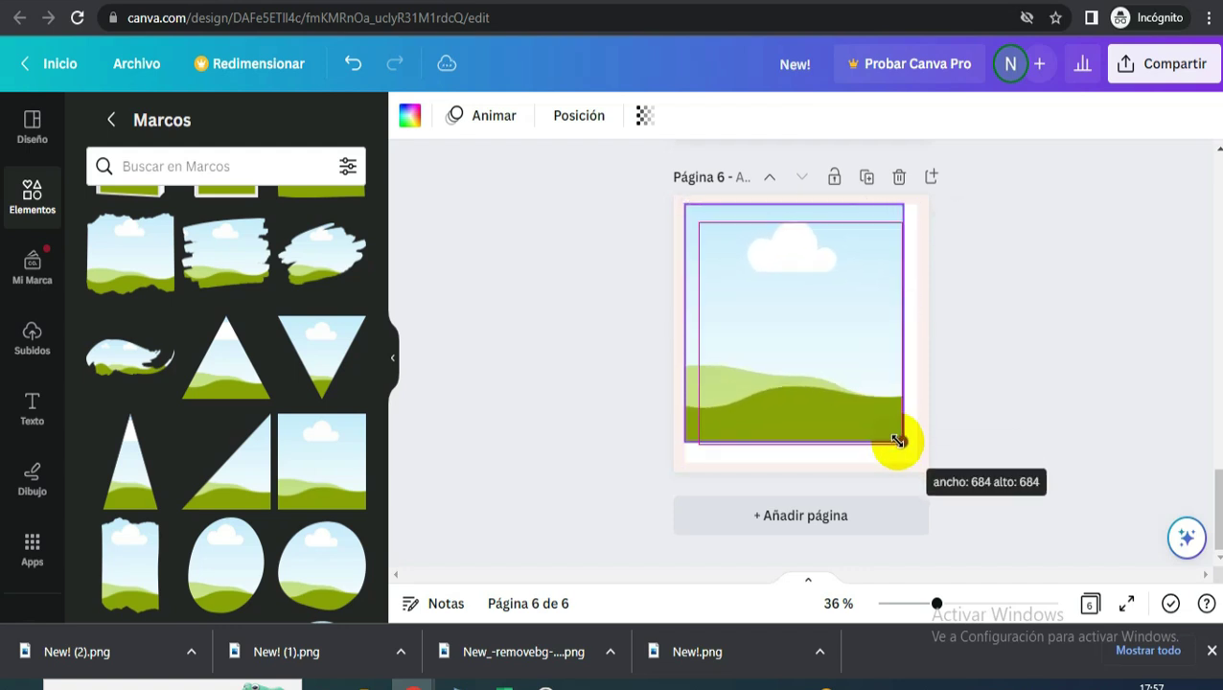
- Resize and centre the white background shape behind the frame
{"action": "left_click", "coordinate": [683, 213]}
{"action": "left_click_drag", "start_coordinate": [682, 213], "coordinate": [699, 221]}
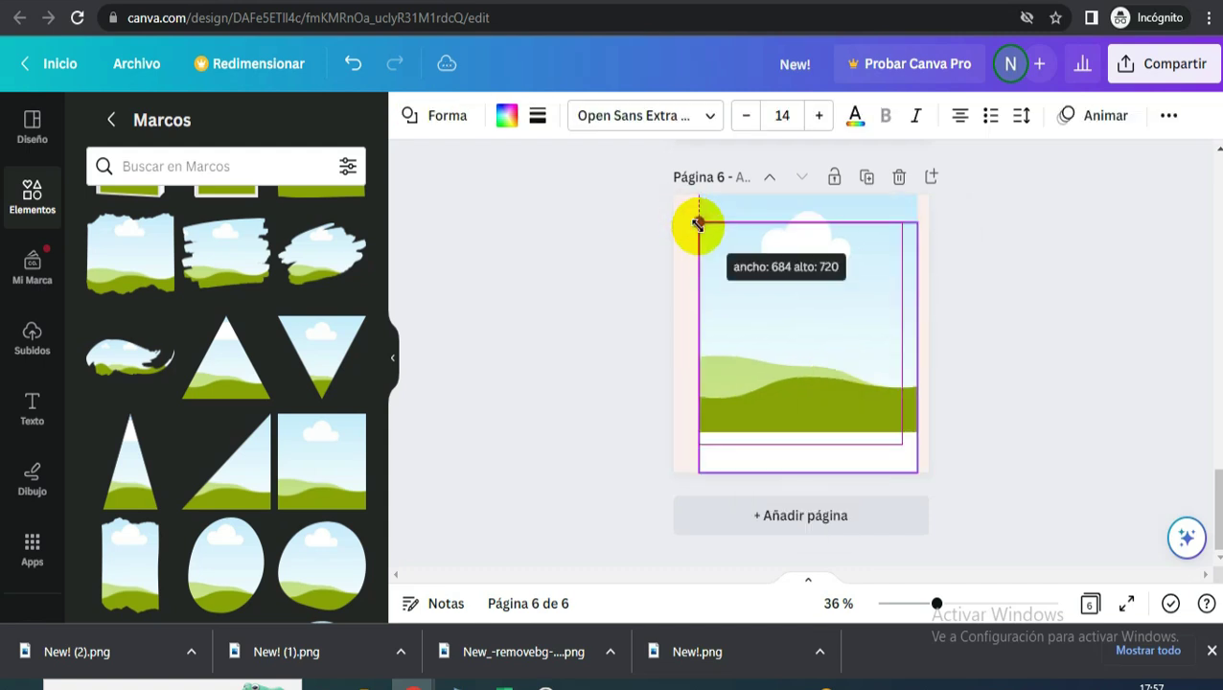
{"action": "left_click_drag", "start_coordinate": [917, 335], "coordinate": [939, 327]}
{"action": "left_click_drag", "start_coordinate": [853, 336], "coordinate": [832, 322]}
{"action": "left_click", "coordinate": [919, 373]}
{"action": "mouse_move", "coordinate": [918, 374]}
{"action": "left_mouse_down"}
{"action": "mouse_move", "coordinate": [904, 357]}
{"action": "mouse_move", "coordinate": [910, 365]}
{"action": "left_mouse_up"}
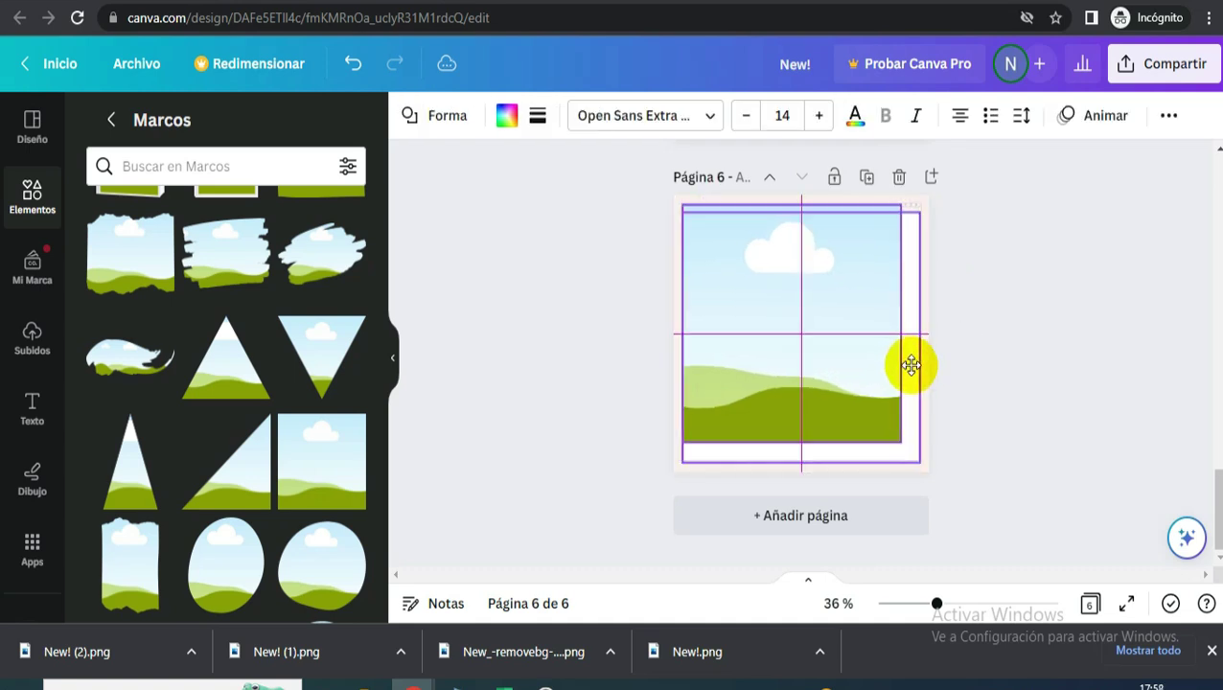
{"action": "left_click", "coordinate": [1015, 340]}
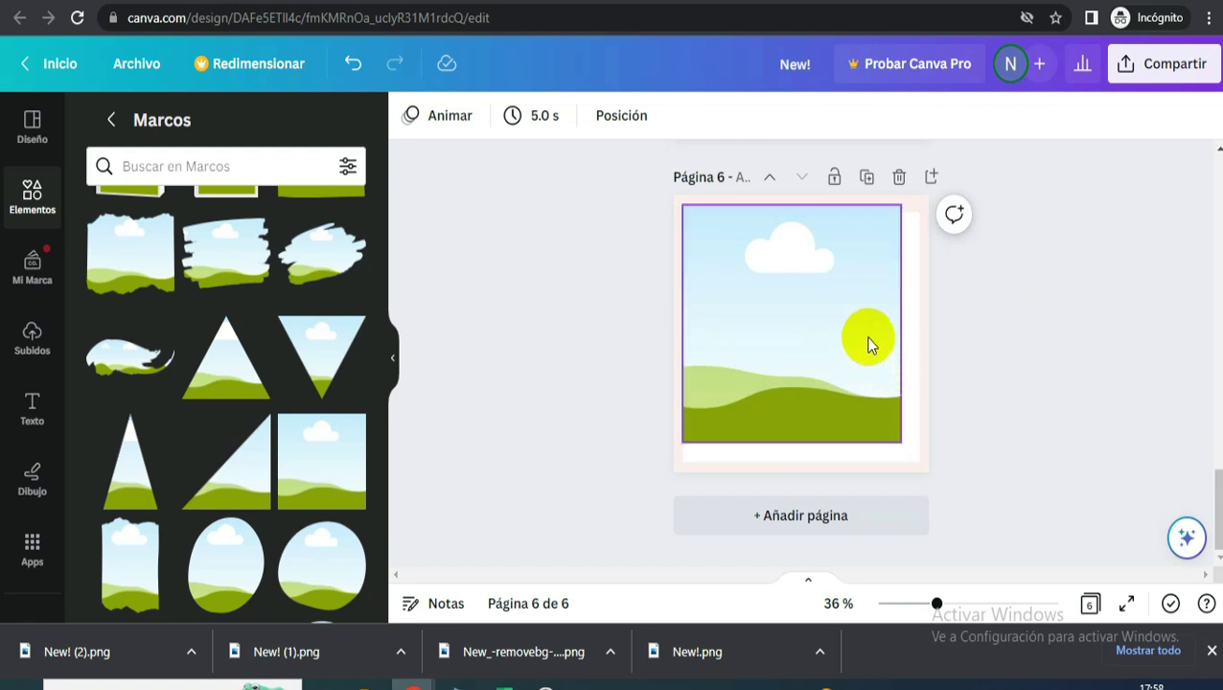
{"action": "left_click", "coordinate": [110, 119]}
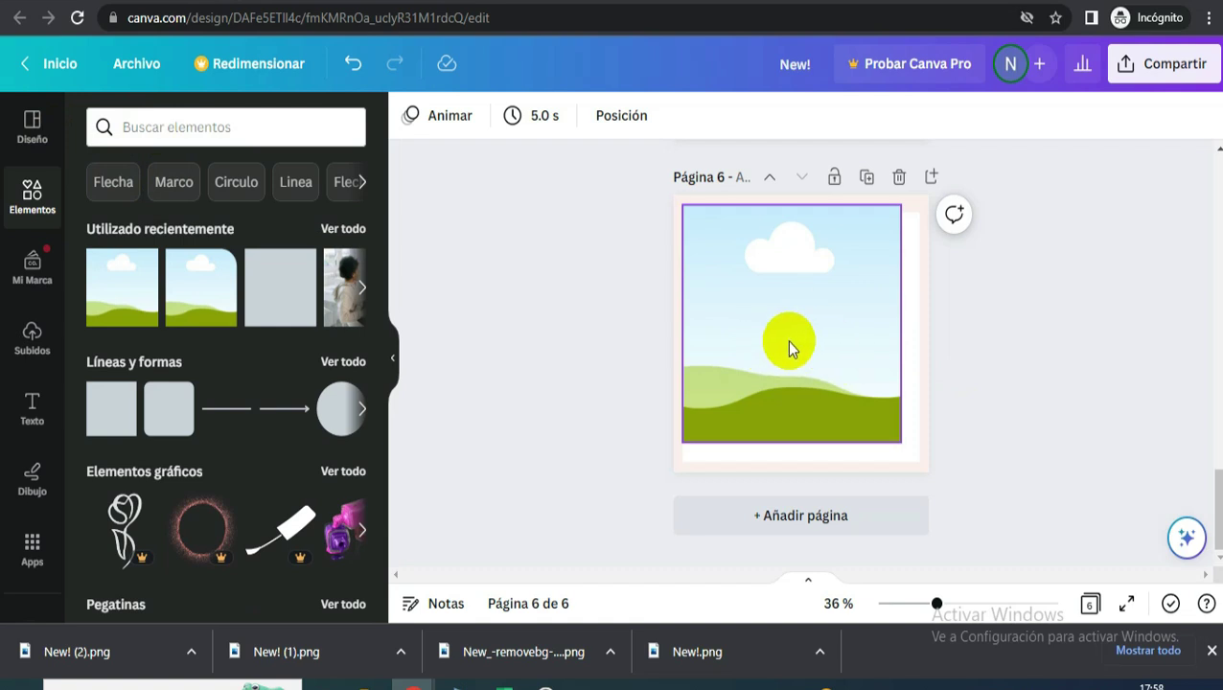
- Search elements for NAILS DESIGNS and drag a jewelled nail photo into the frame
{"action": "left_click", "coordinate": [128, 126]}
{"action": "left_click", "coordinate": [160, 214]}
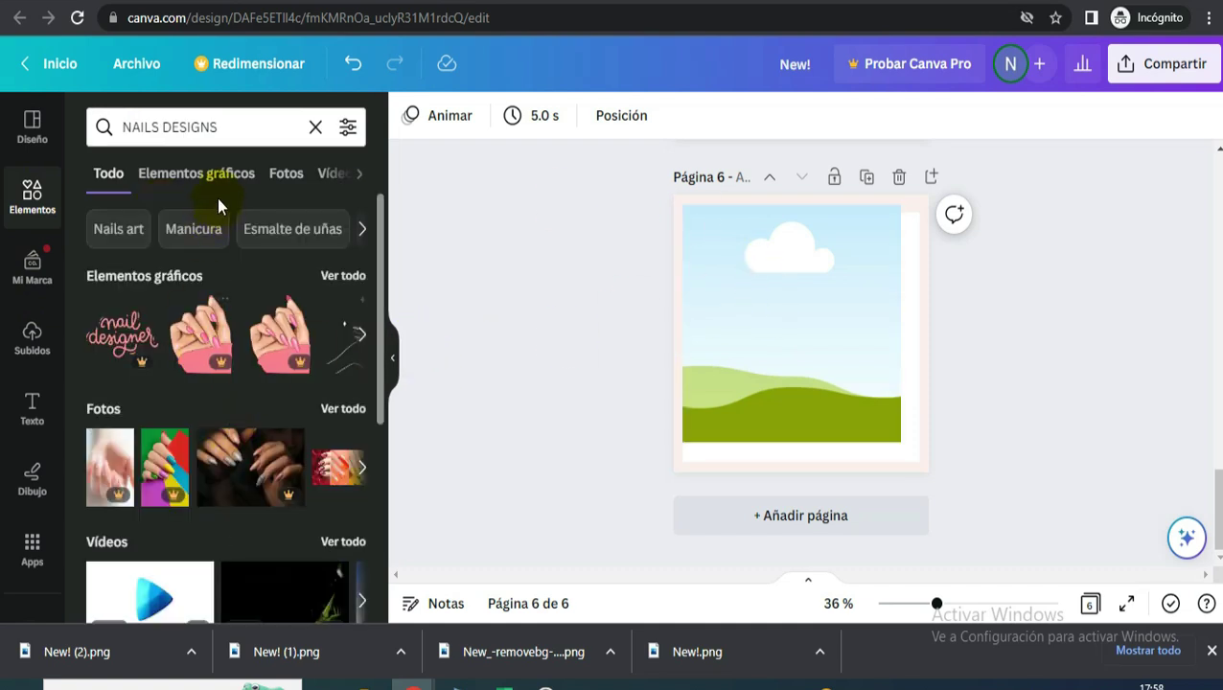
{"action": "left_click", "coordinate": [285, 174]}
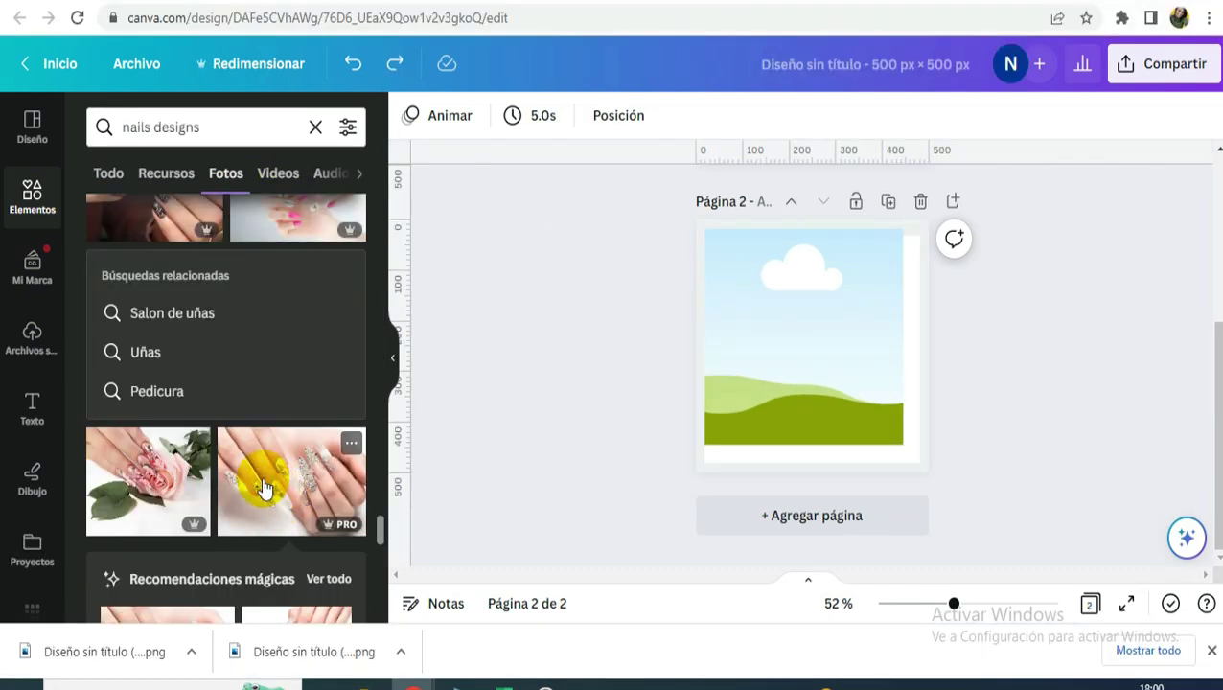
{"action": "left_click_drag", "start_coordinate": [341, 477], "coordinate": [714, 364]}
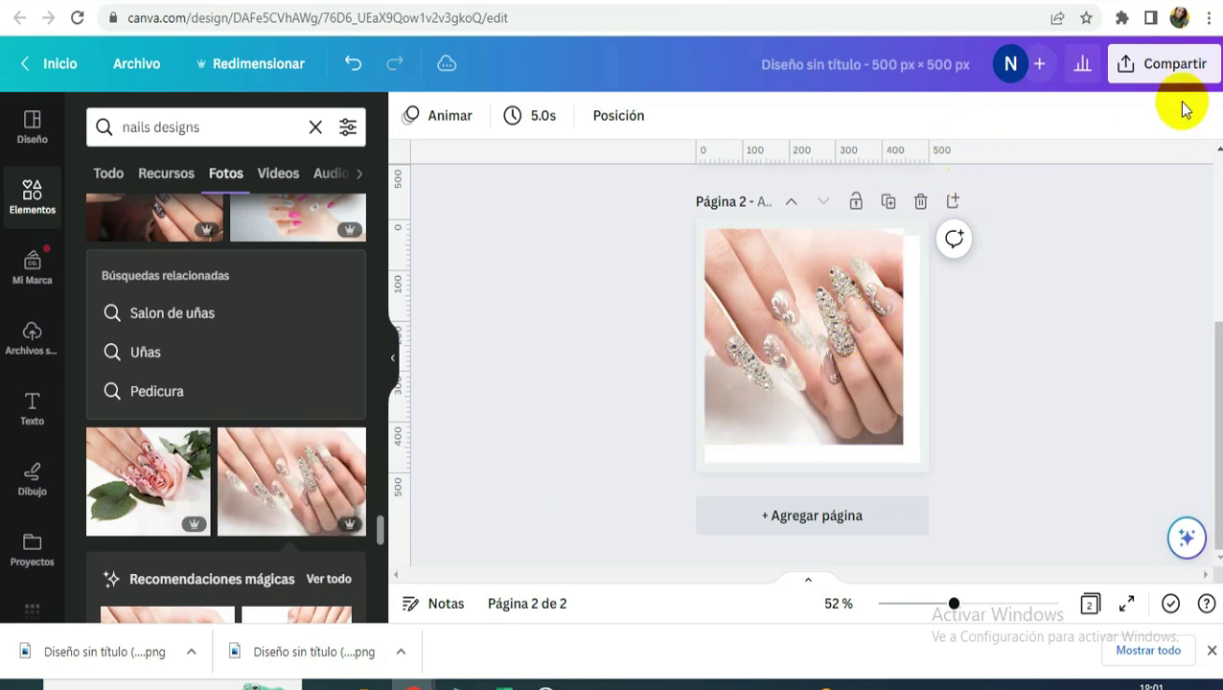
- Bring up the Compartir download options for the design
{"action": "left_click", "coordinate": [1164, 69]}
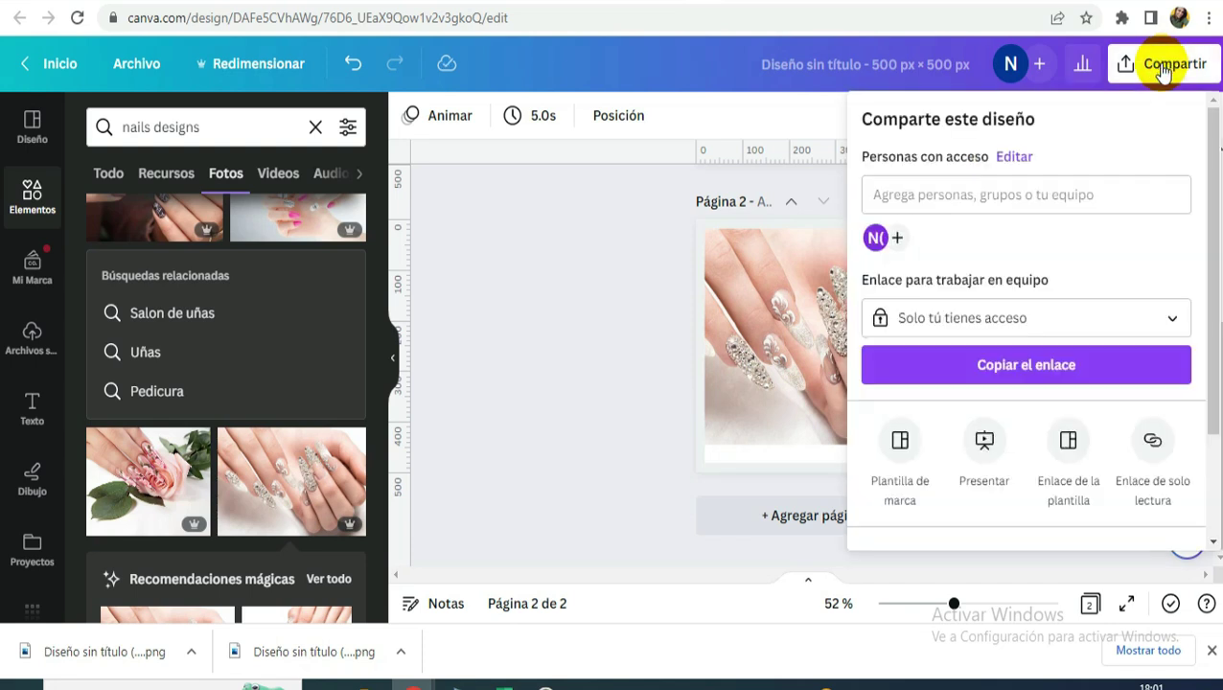
{"action": "scroll", "coordinate": [985, 432], "scroll_direction": "down", "scroll_amount": 1}
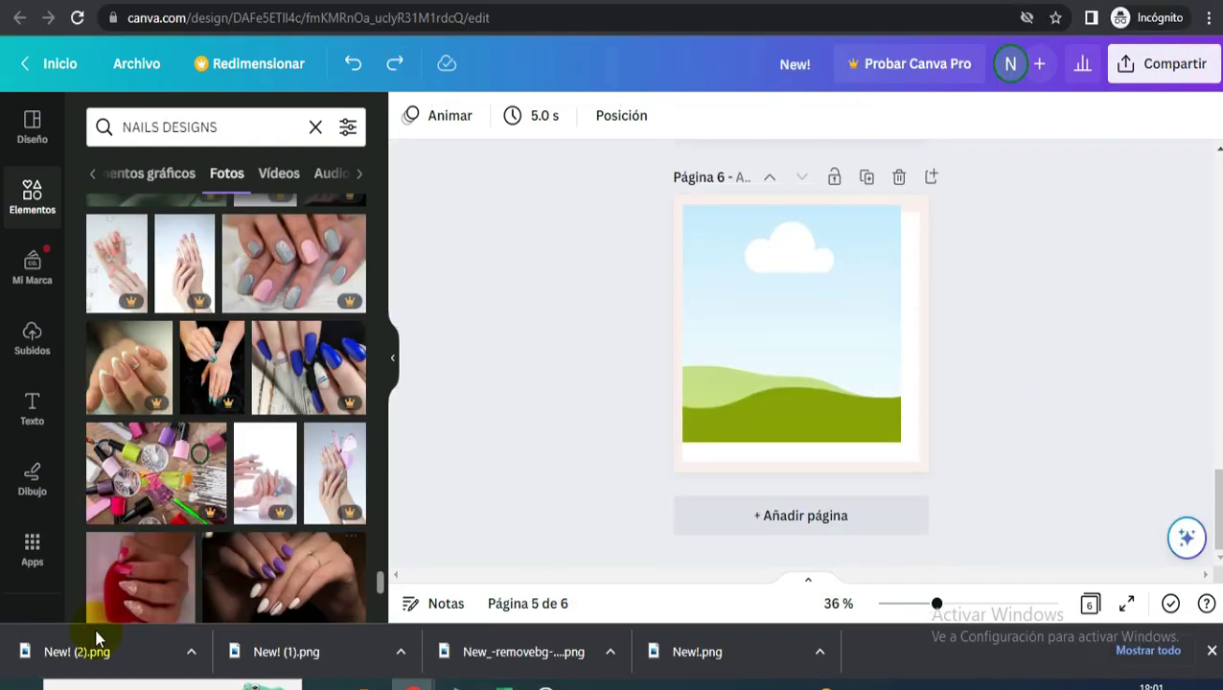
{"action": "left_click", "coordinate": [743, 382]}
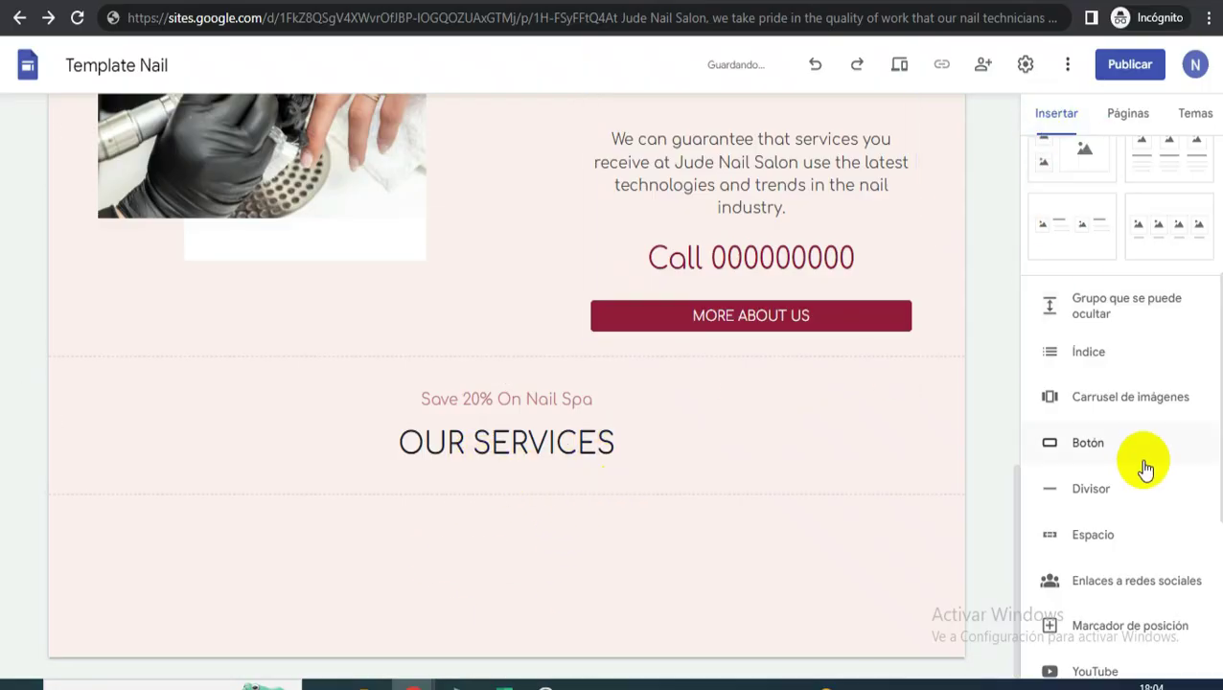
- Add an image carousel uploading Diseño sin título (55), (56) and (57)
{"action": "left_click", "coordinate": [1115, 394]}
{"action": "left_click", "coordinate": [469, 262]}
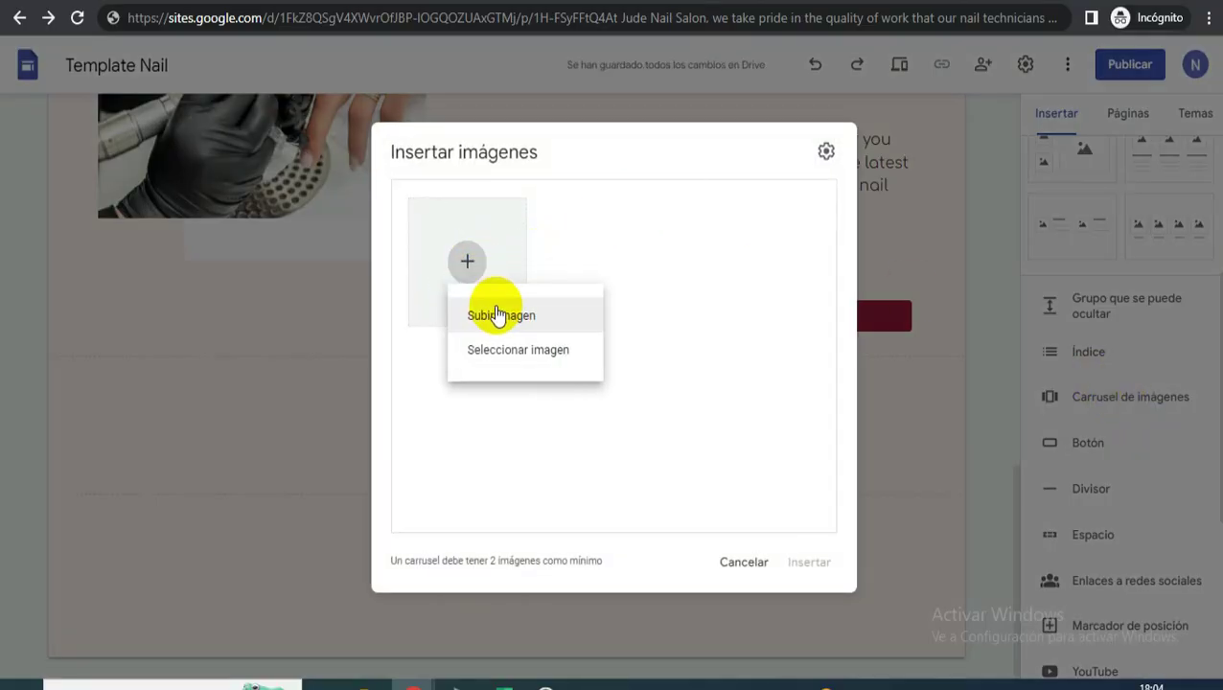
{"action": "left_click", "coordinate": [500, 316]}
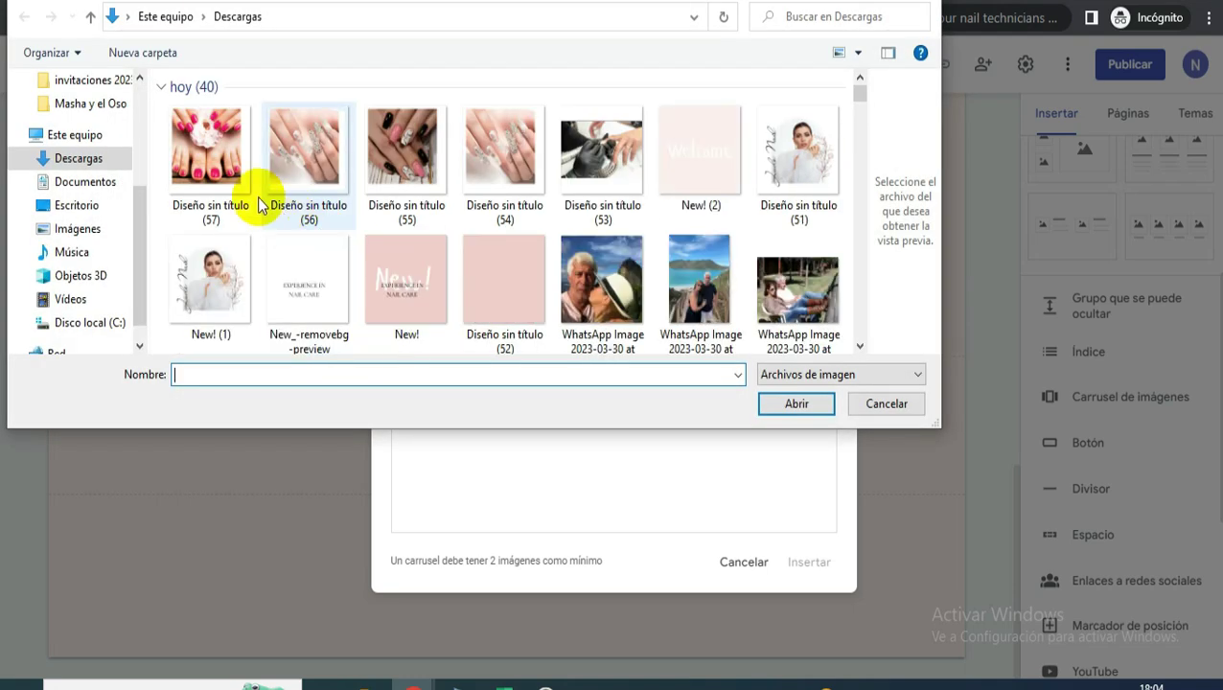
{"action": "left_click", "coordinate": [247, 185]}
{"action": "left_click", "coordinate": [321, 184], "text": "ctrl"}
{"action": "left_click", "coordinate": [396, 192], "text": "ctrl"}
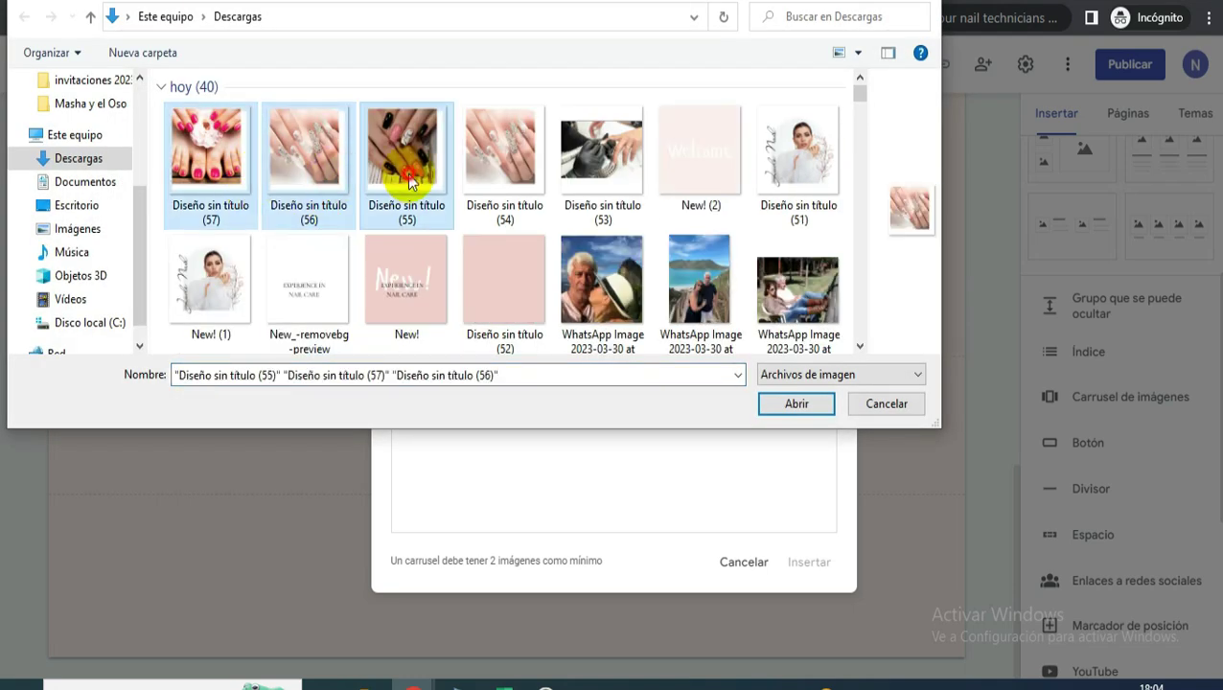
{"action": "left_click", "coordinate": [792, 403]}
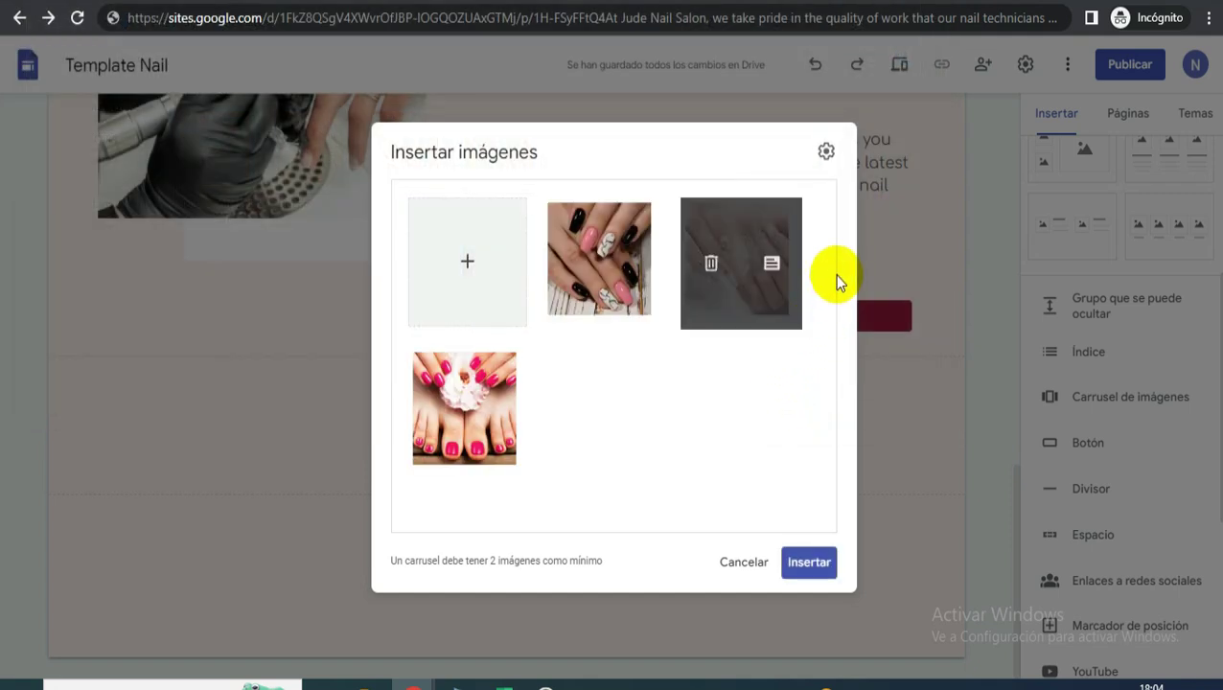
- Set the carousel to Inicio automático at Rápida speed and insert it
{"action": "left_click", "coordinate": [830, 150]}
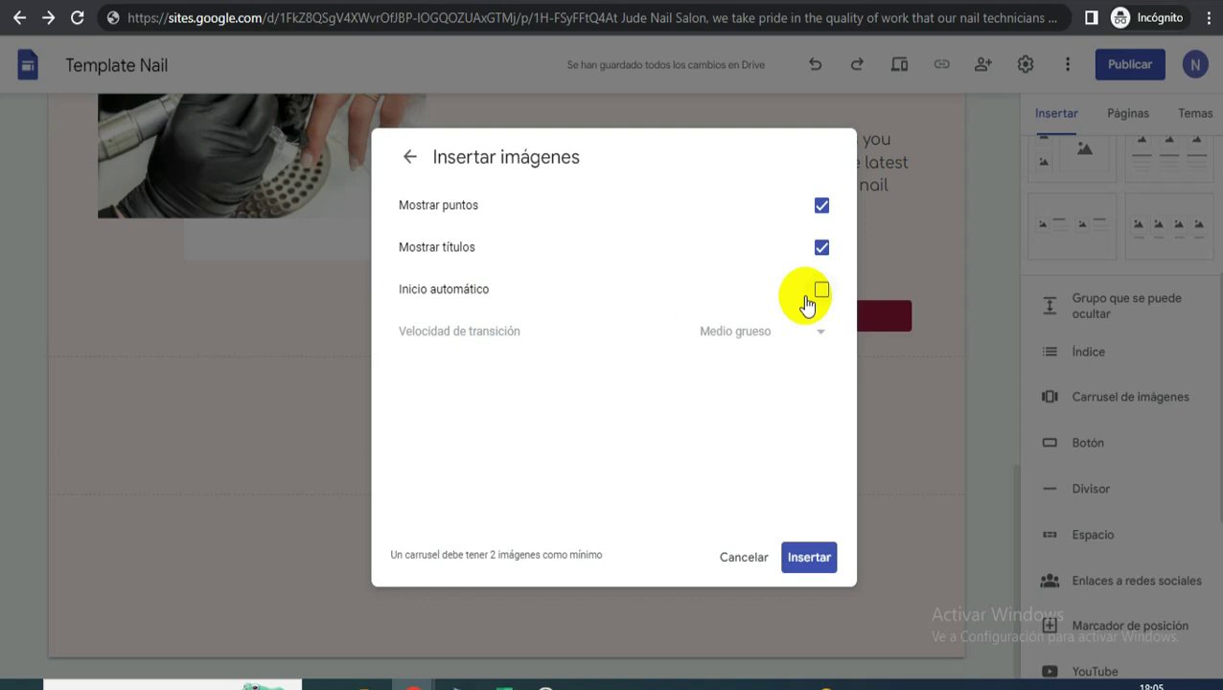
{"action": "left_click", "coordinate": [819, 291]}
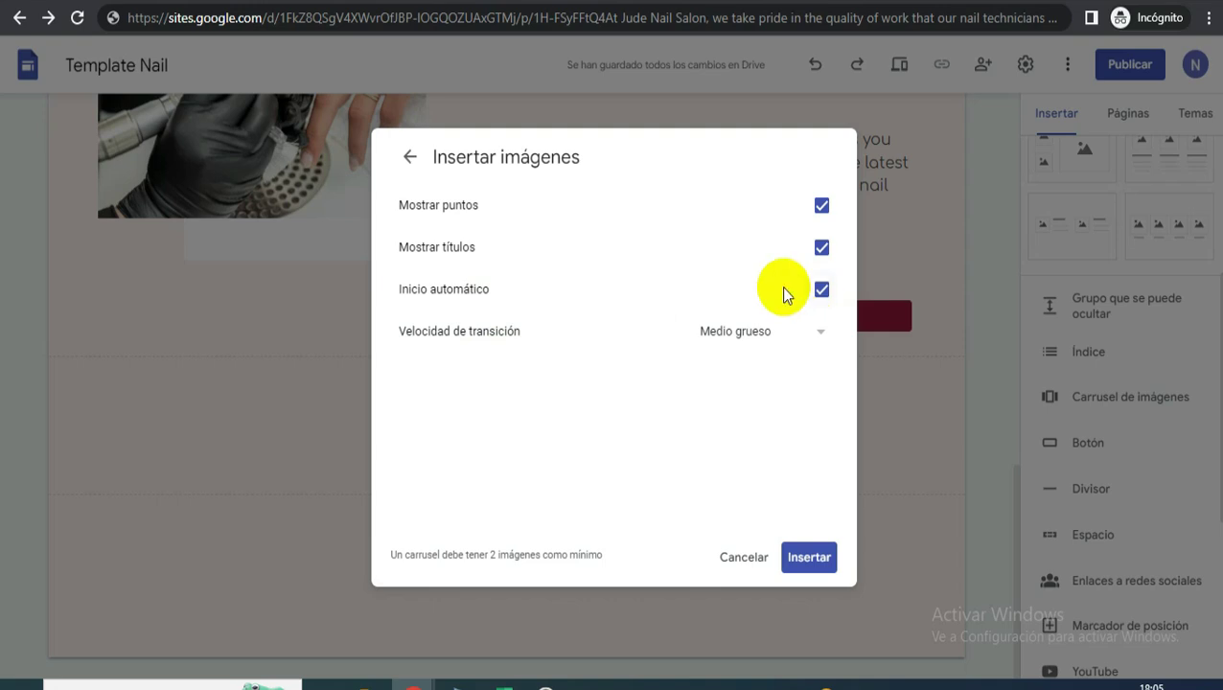
{"action": "left_click", "coordinate": [767, 334]}
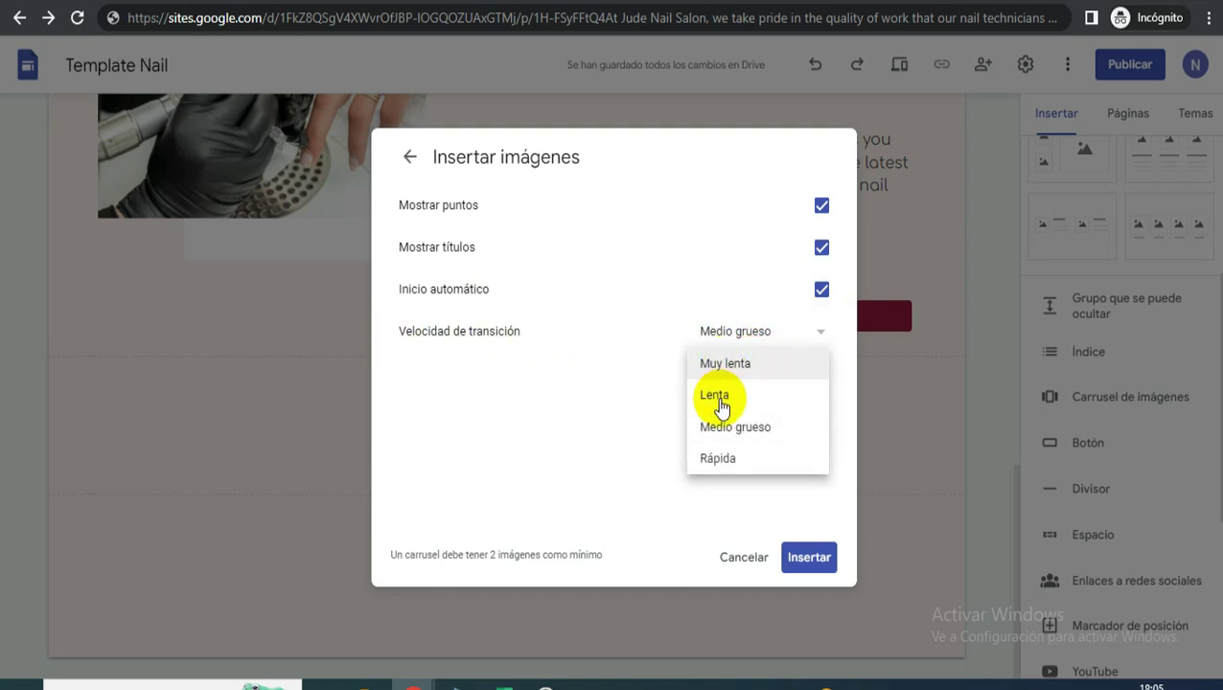
{"action": "left_click", "coordinate": [737, 460]}
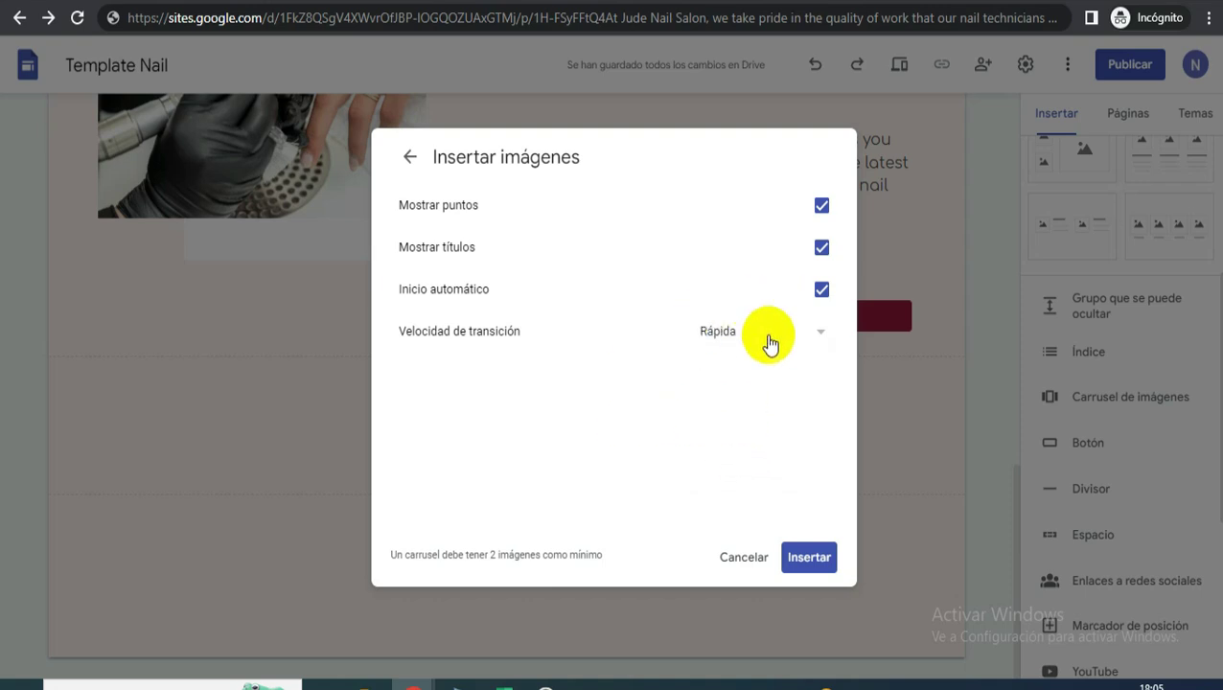
{"action": "left_click", "coordinate": [810, 557]}
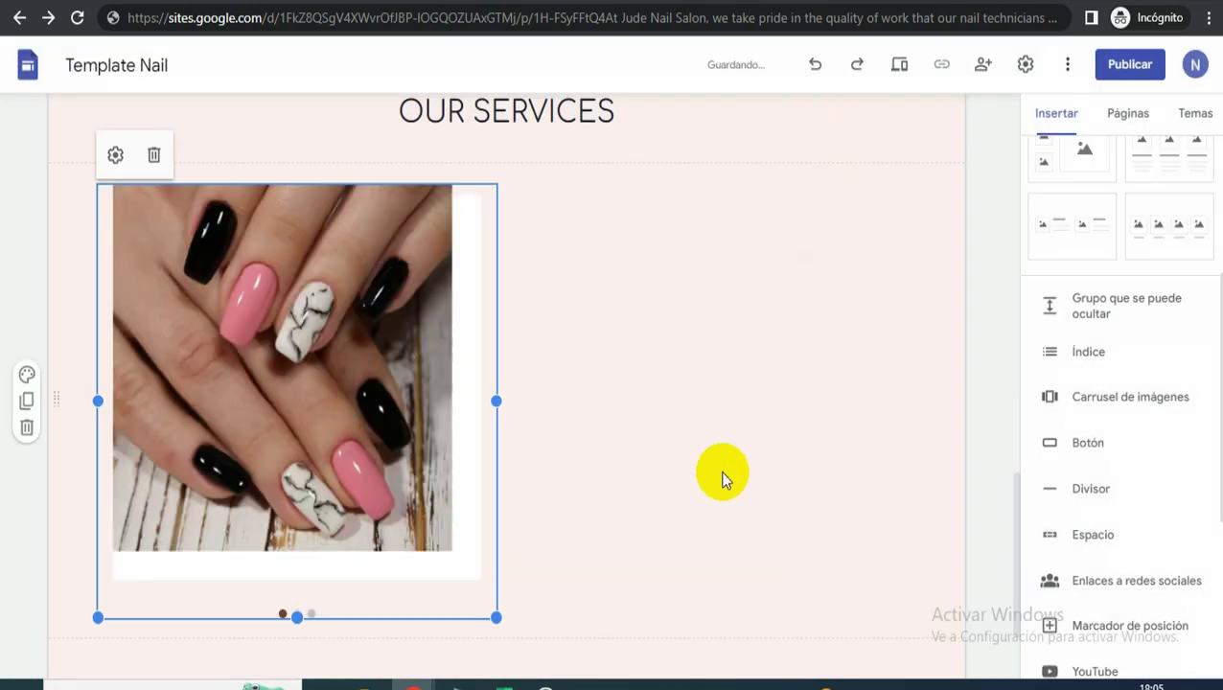
- Centre the carousel under OUR SERVICES and open it for editing, leaving the first image uncaptioned
{"action": "left_click_drag", "start_coordinate": [280, 383], "coordinate": [576, 392]}
{"action": "left_click", "coordinate": [454, 325]}
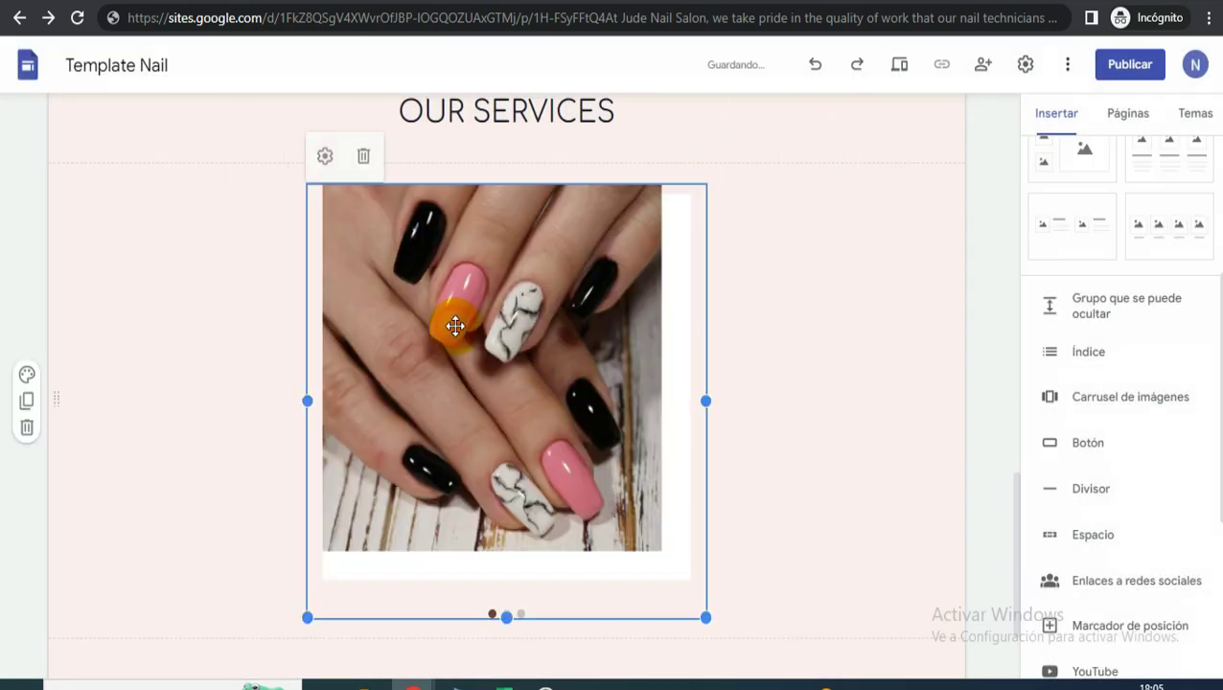
{"action": "left_click", "coordinate": [325, 156]}
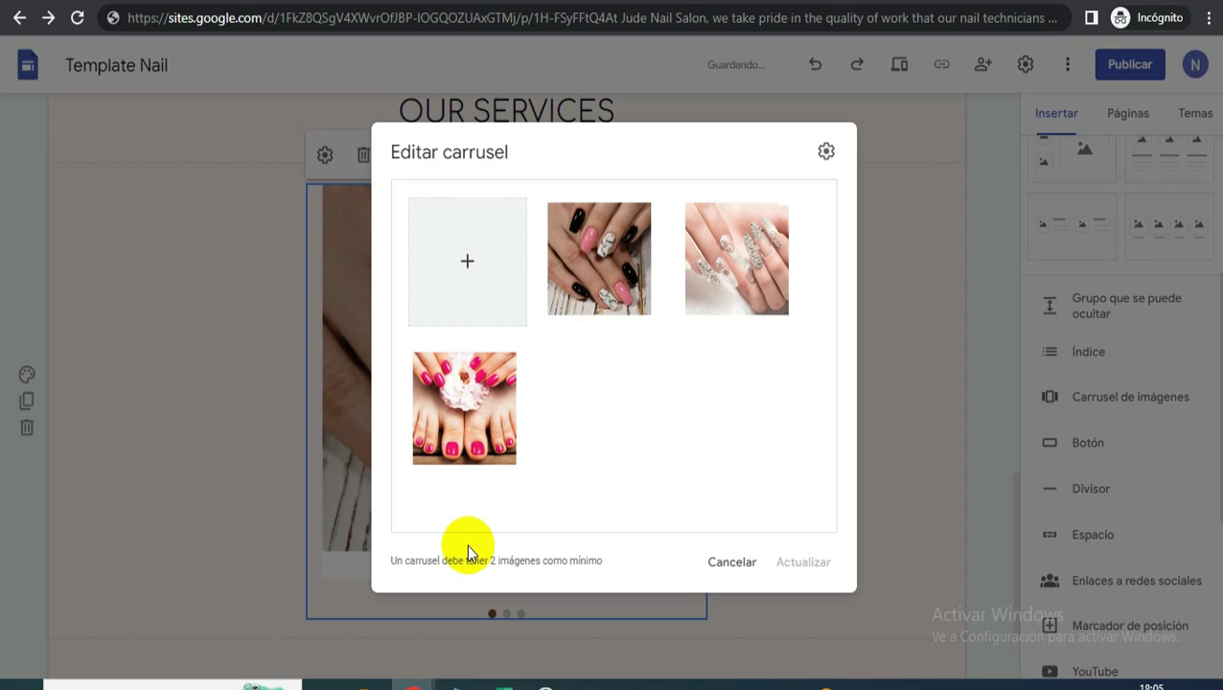
{"action": "mouse_move", "coordinate": [618, 227]}
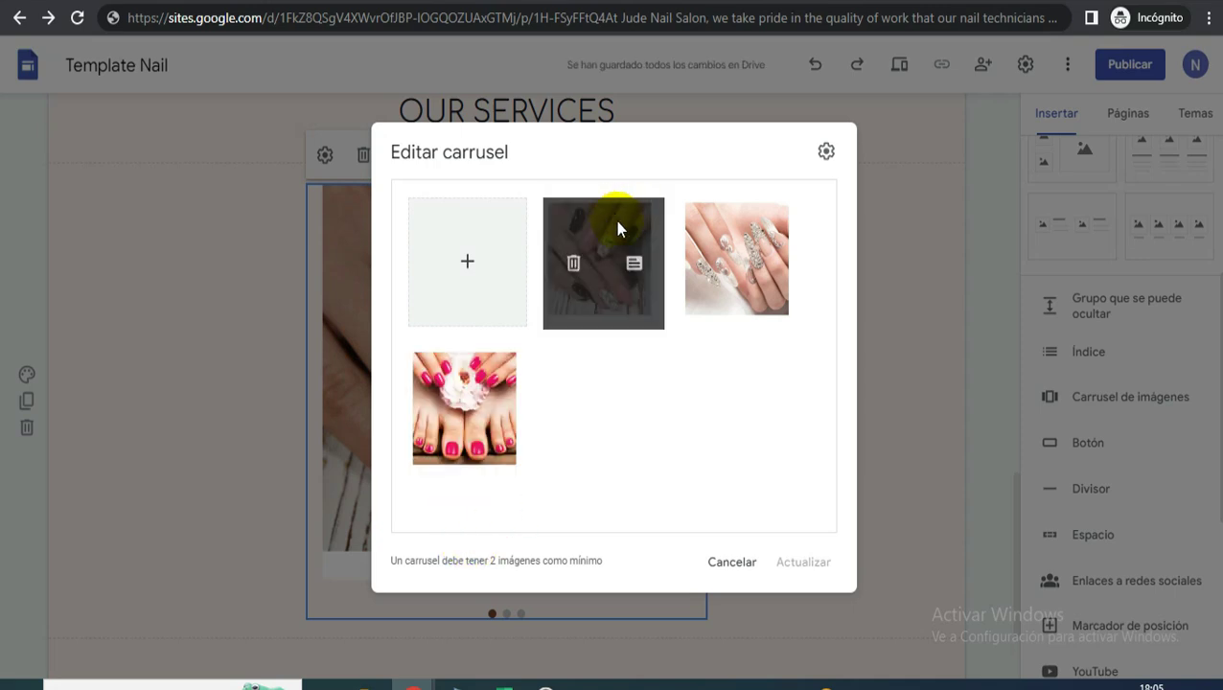
{"action": "left_click", "coordinate": [630, 272]}
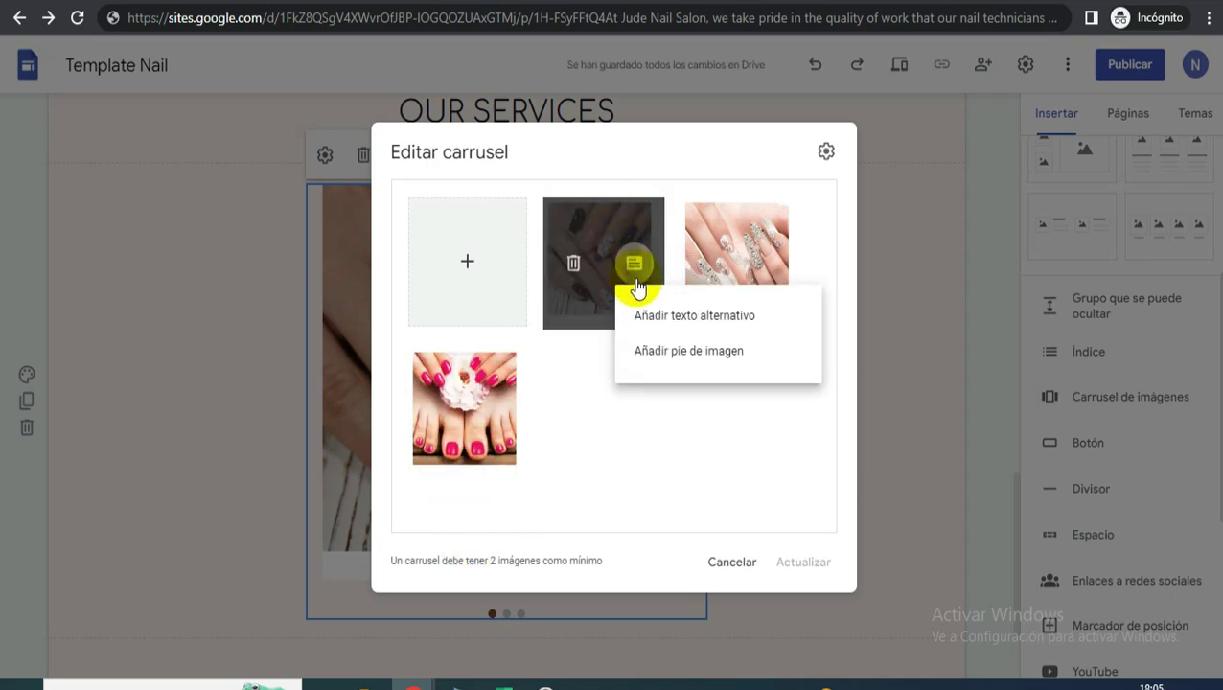
{"action": "left_click", "coordinate": [659, 364]}
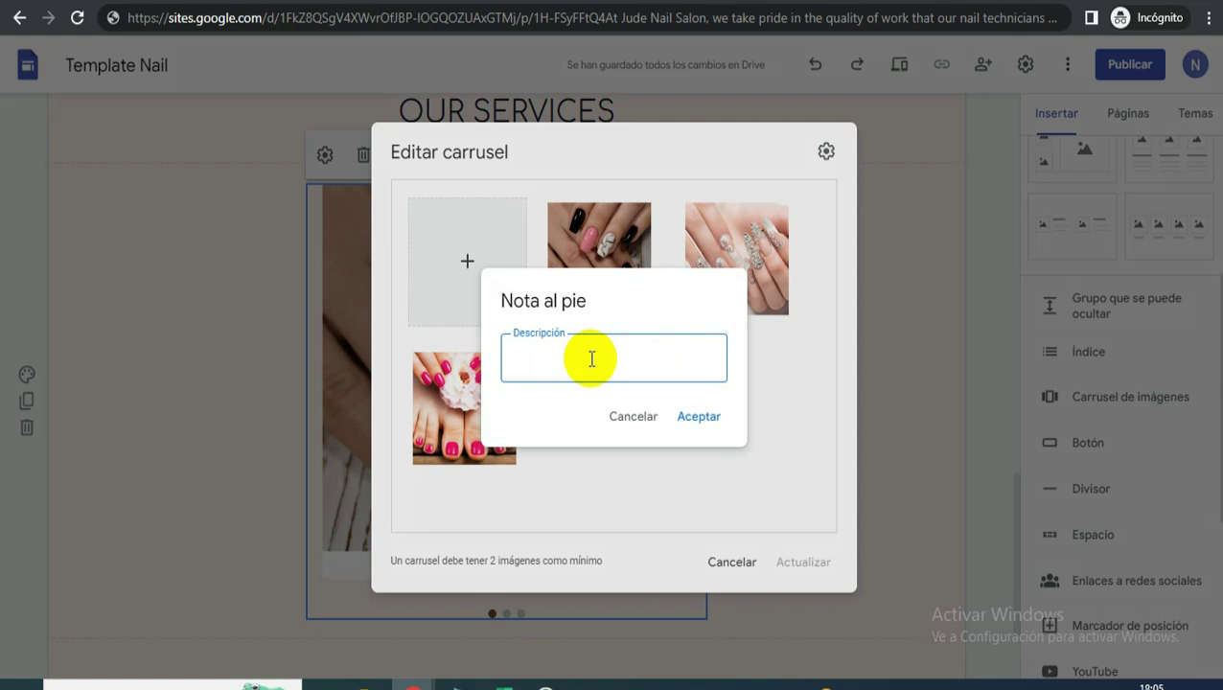
{"action": "left_click", "coordinate": [634, 418]}
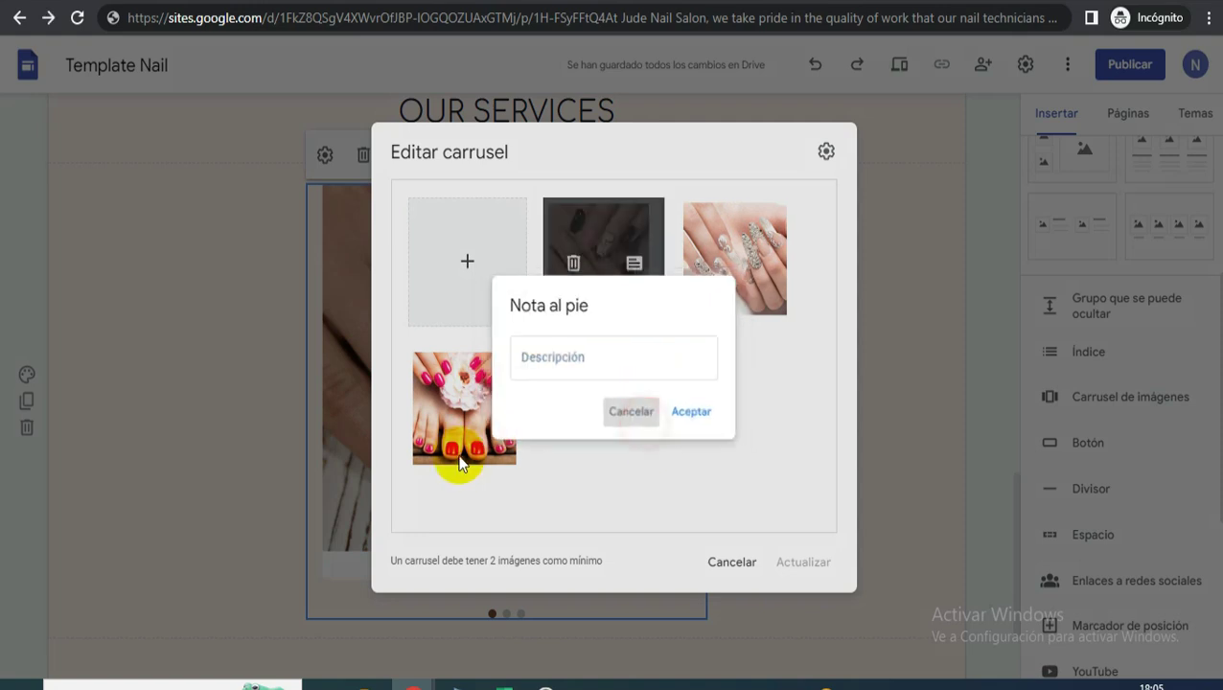
- Caption the pedicure photo 'Nail Art' and save the carousel update
{"action": "left_click", "coordinate": [500, 418]}
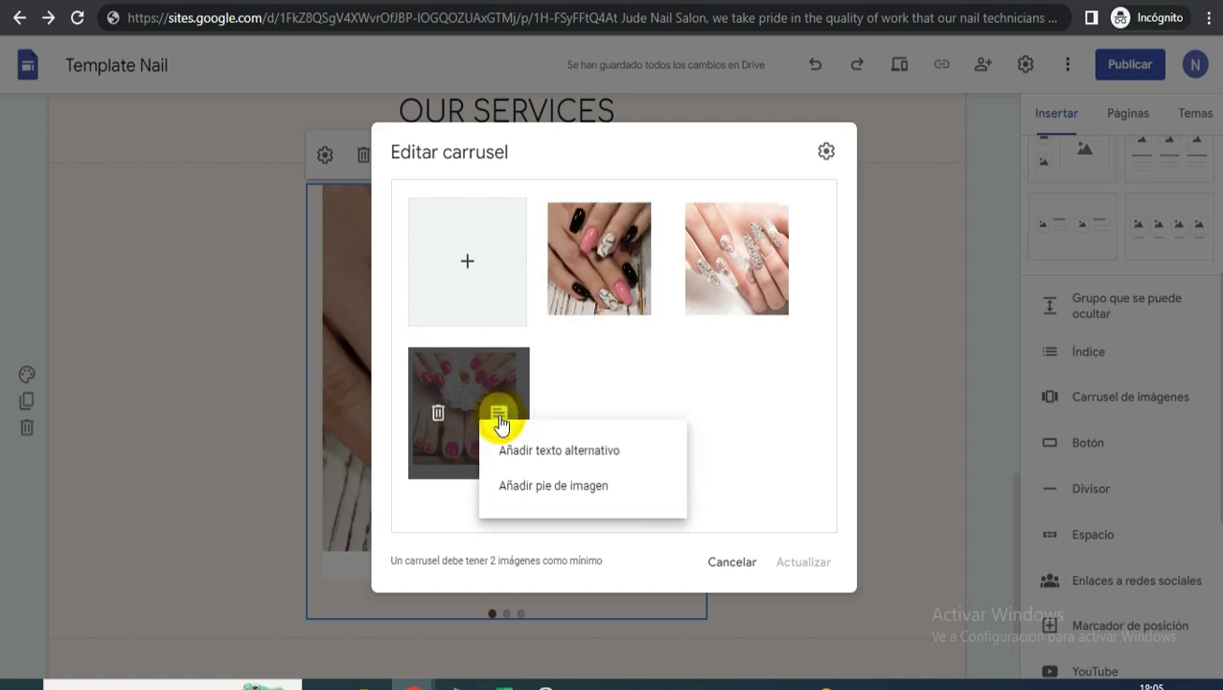
{"action": "left_click", "coordinate": [523, 486]}
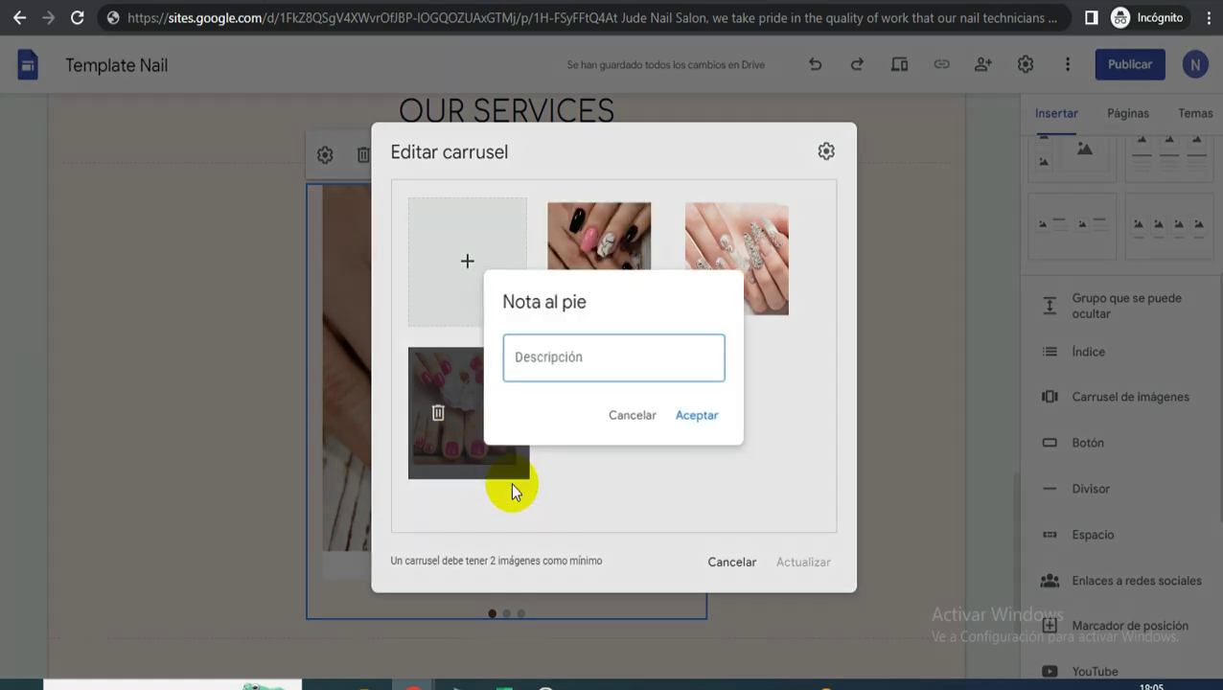
{"action": "left_click", "coordinate": [593, 373]}
{"action": "type", "text": "P"}
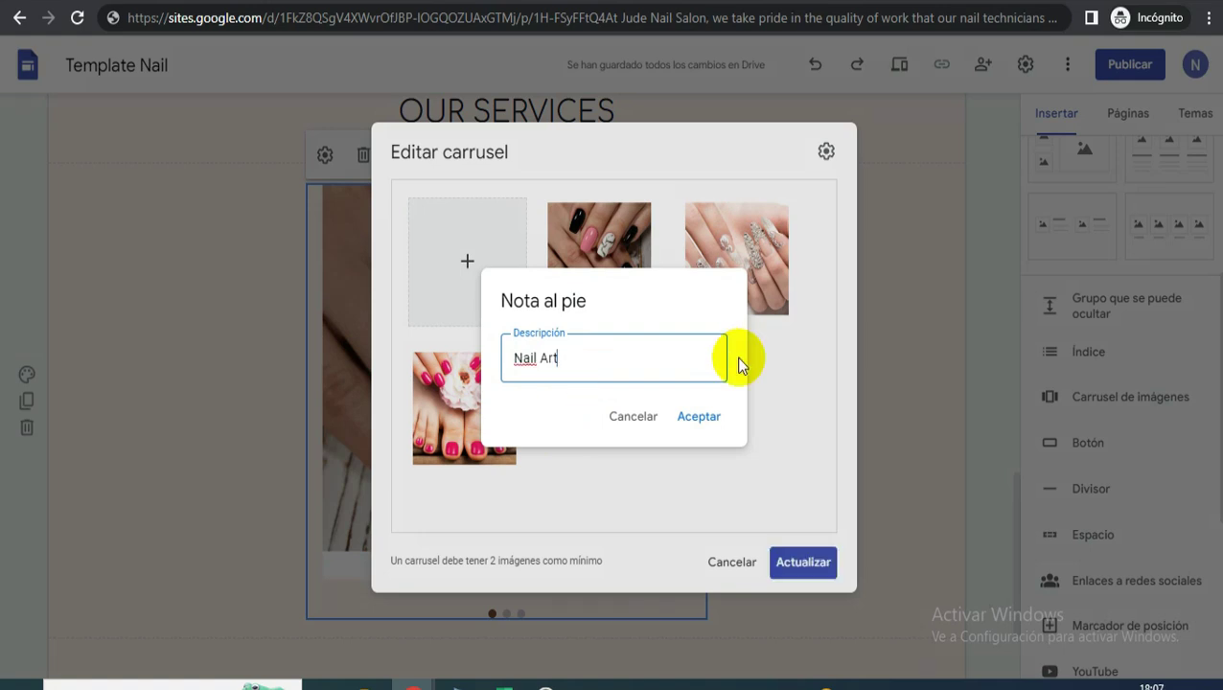
{"action": "left_click", "coordinate": [714, 418]}
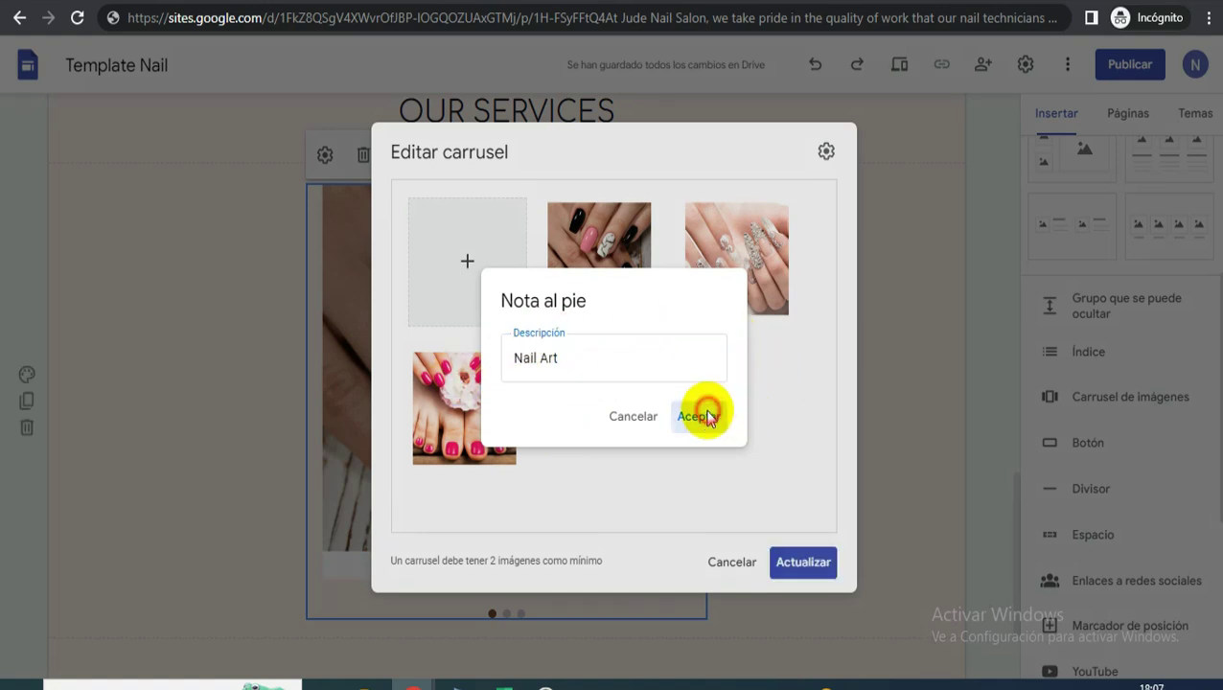
{"action": "left_click", "coordinate": [818, 567]}
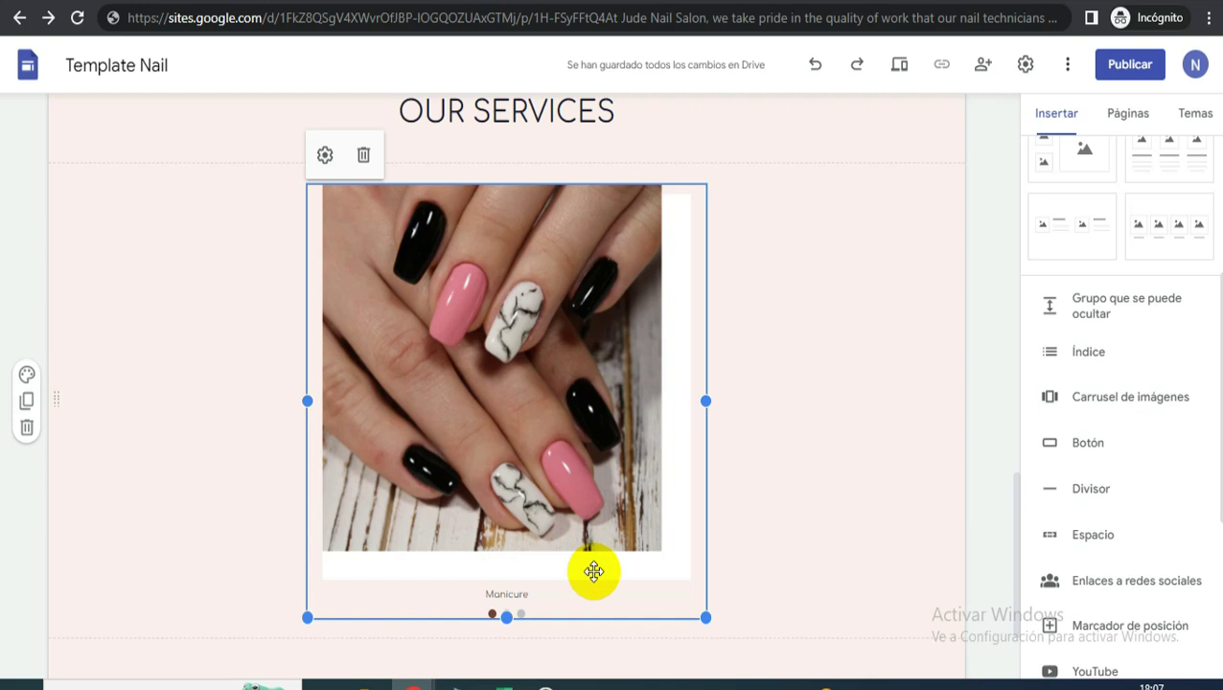
{"action": "left_click", "coordinate": [975, 487]}
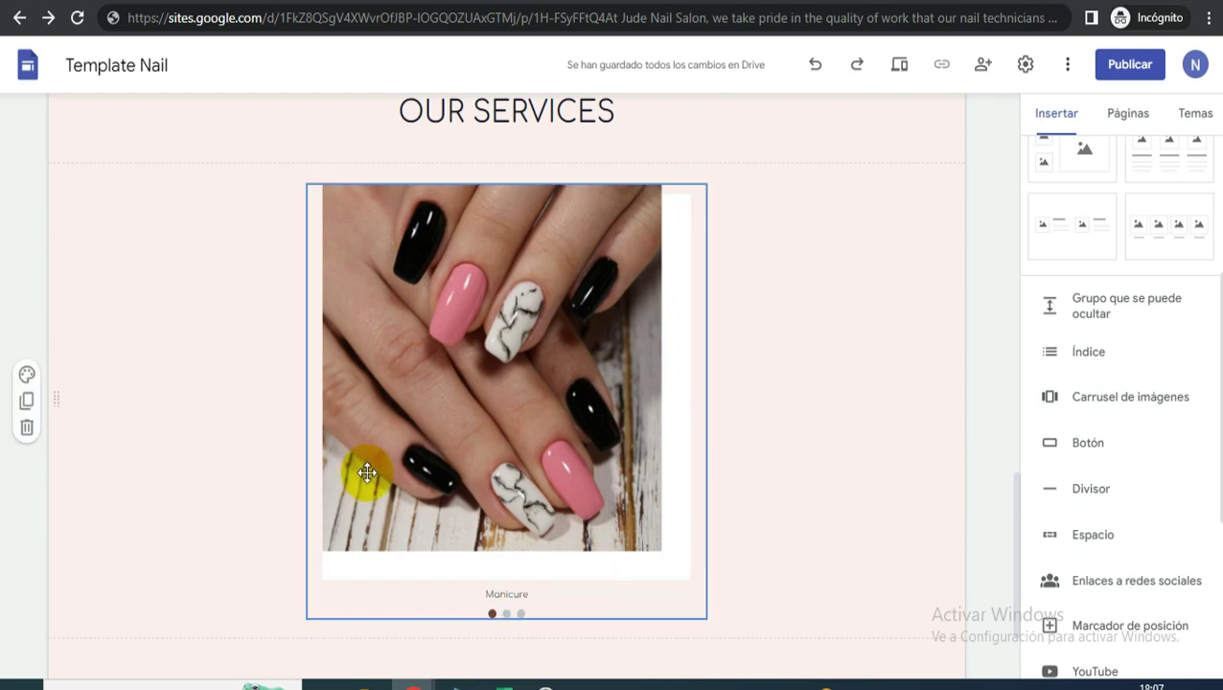
{"action": "scroll", "coordinate": [729, 506], "scroll_direction": "down", "scroll_amount": 2}
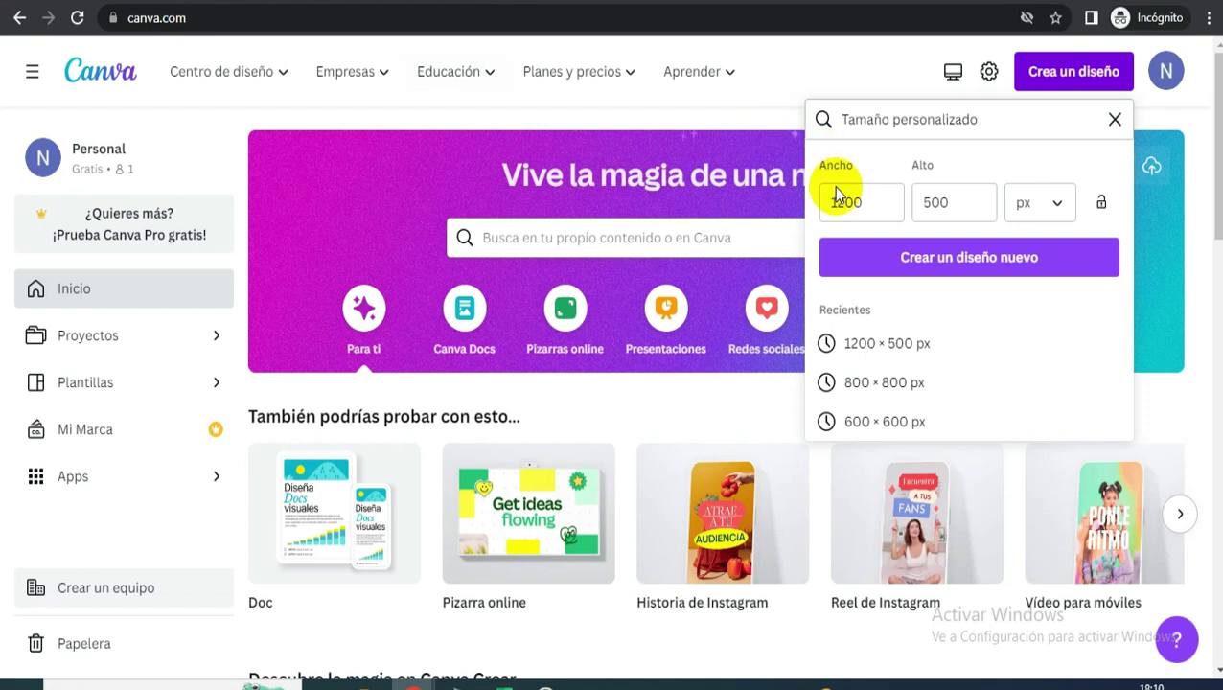
- Create a new blank Canva design at a custom size of 1200 × 500 px
{"action": "left_click", "coordinate": [1110, 121]}
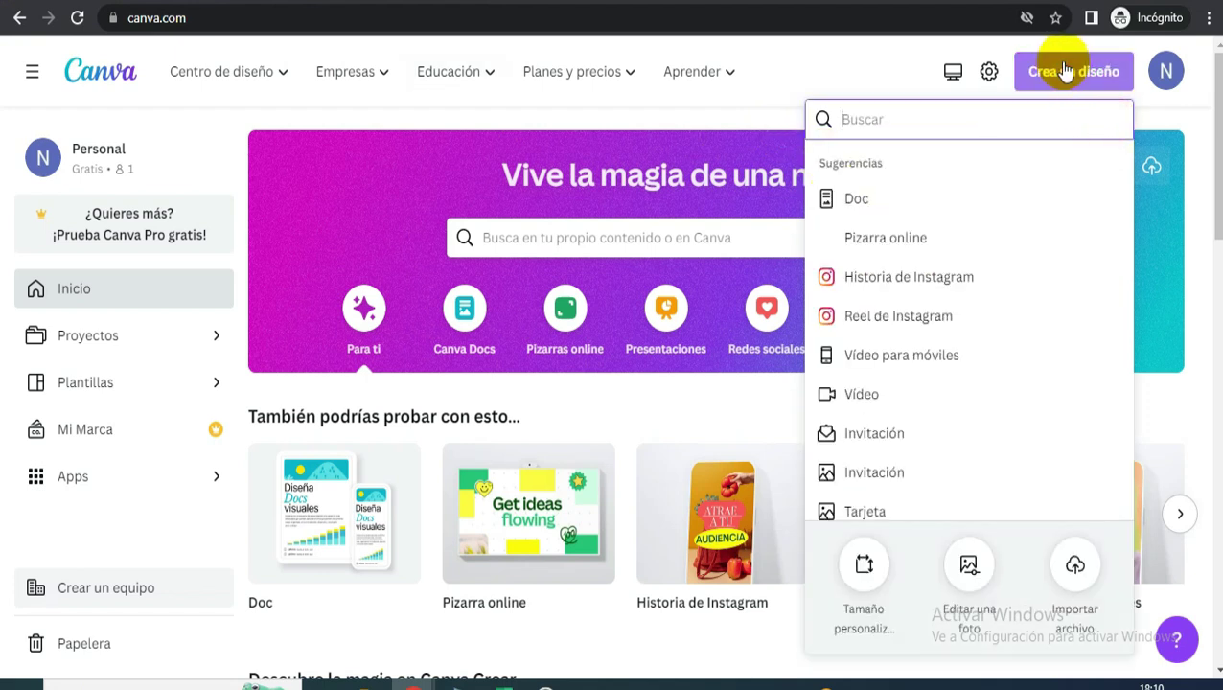
{"action": "left_click", "coordinate": [866, 573]}
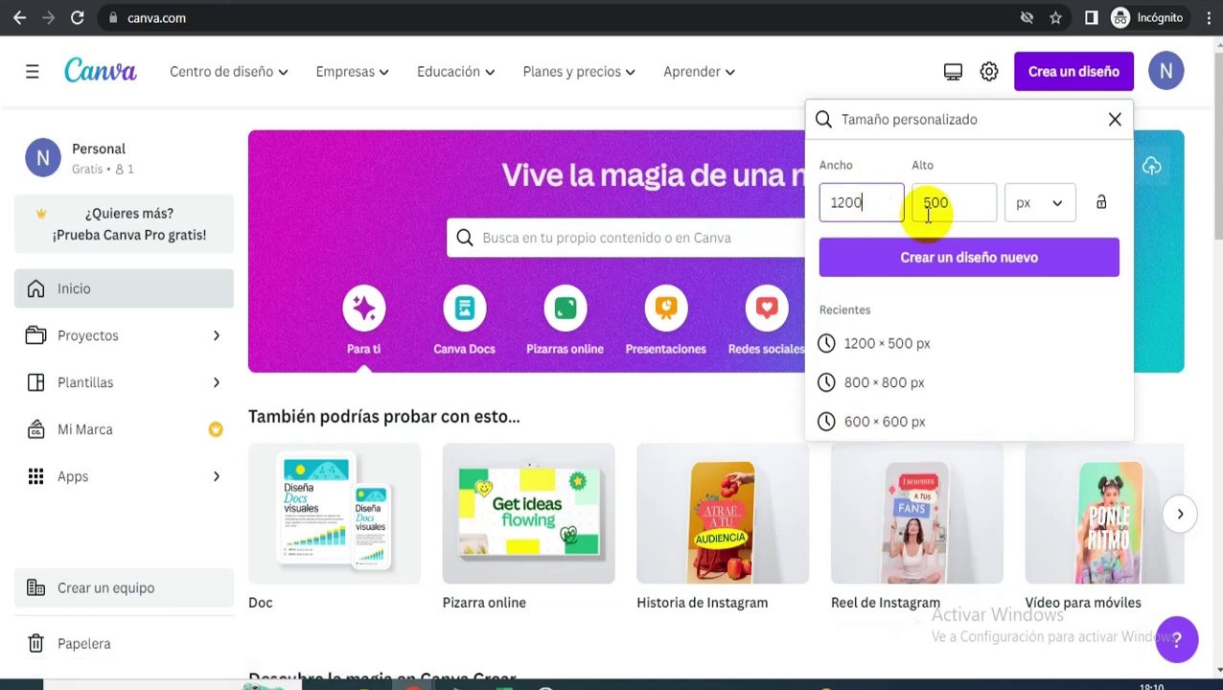
{"action": "left_click", "coordinate": [998, 272]}
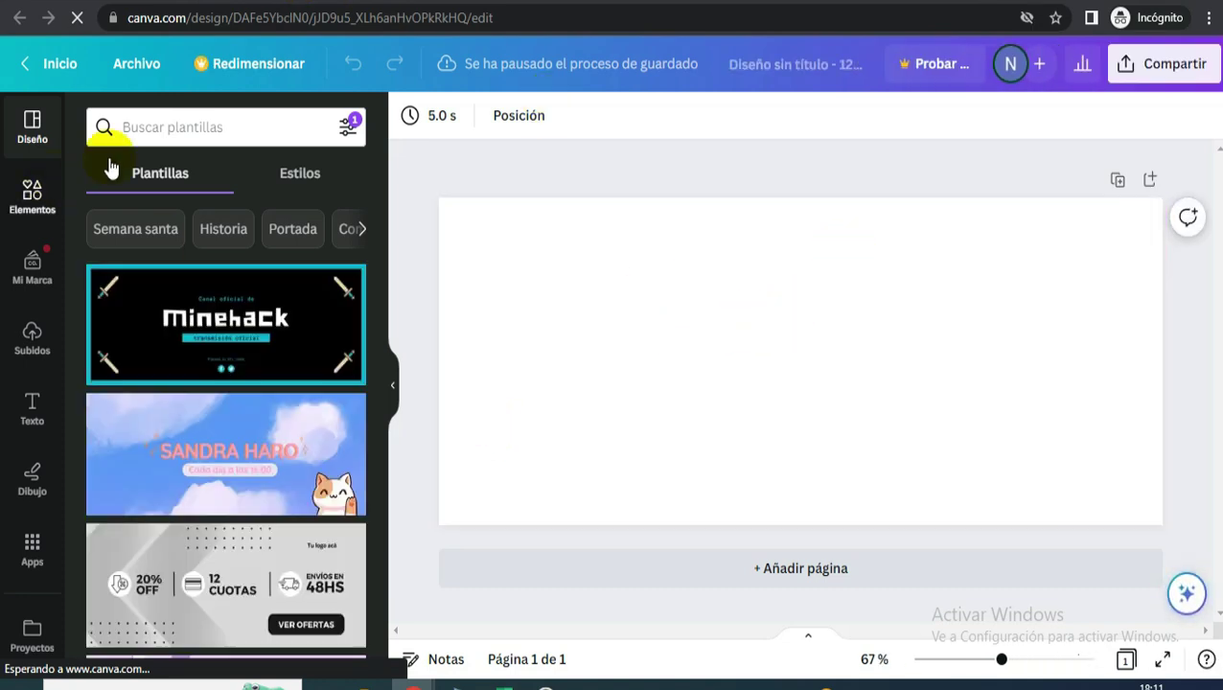
- Search elements for 'nail' and add the nail-drill manicure photo to the page
{"action": "left_click", "coordinate": [195, 125]}
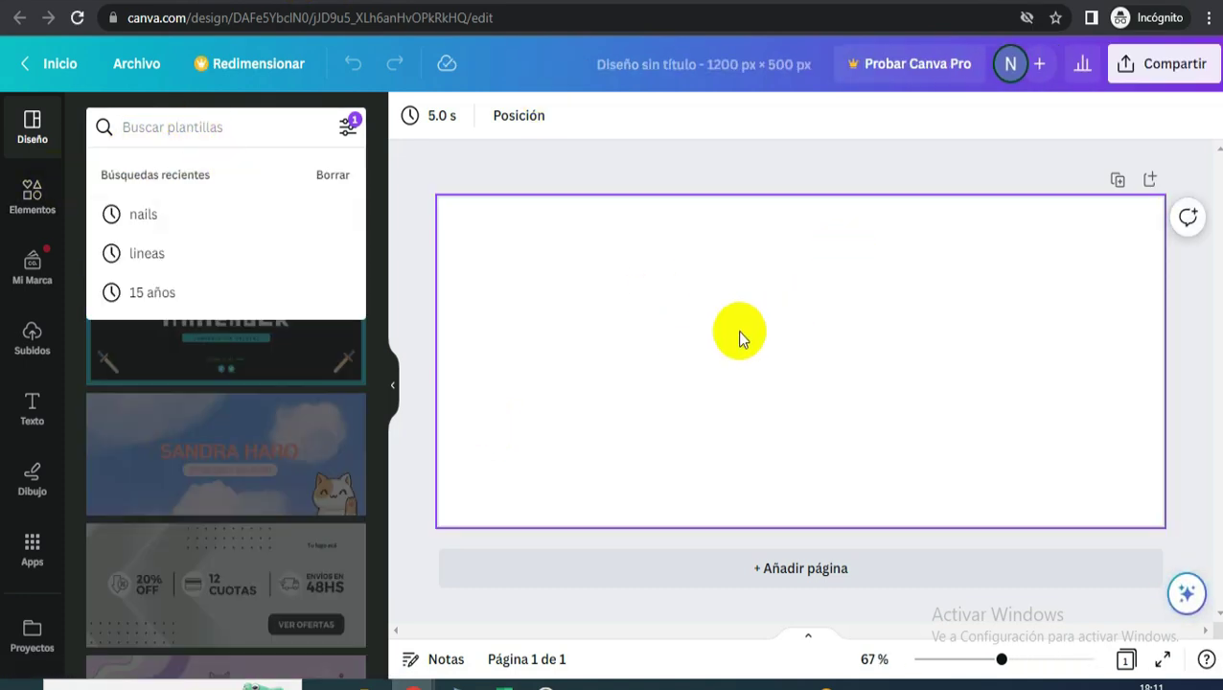
{"action": "left_click", "coordinate": [740, 331]}
{"action": "left_click", "coordinate": [27, 213]}
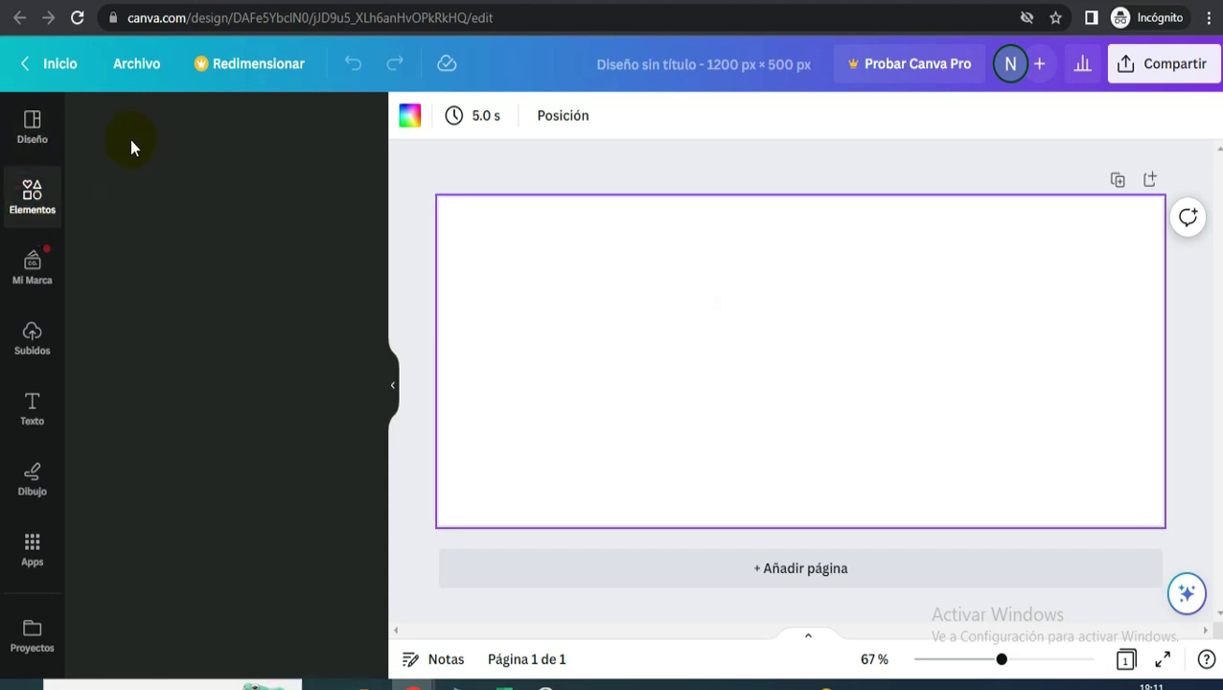
{"action": "left_click", "coordinate": [152, 126]}
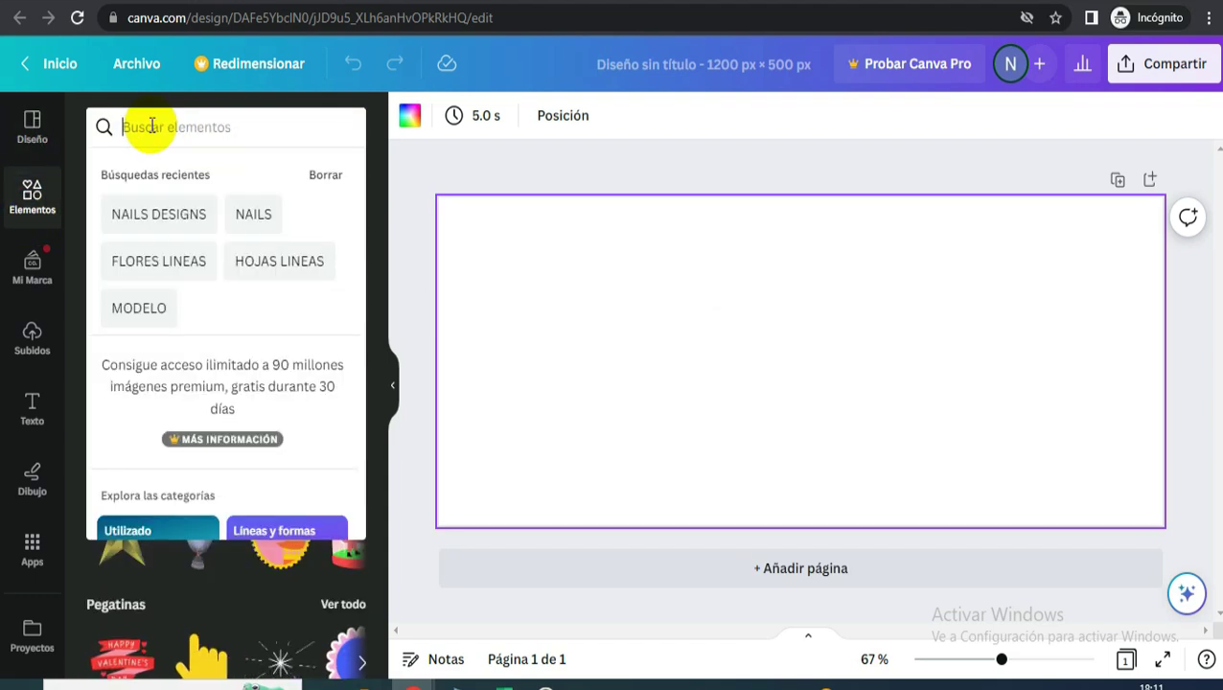
{"action": "type", "text": "nail"}
{"action": "key", "text": "Return"}
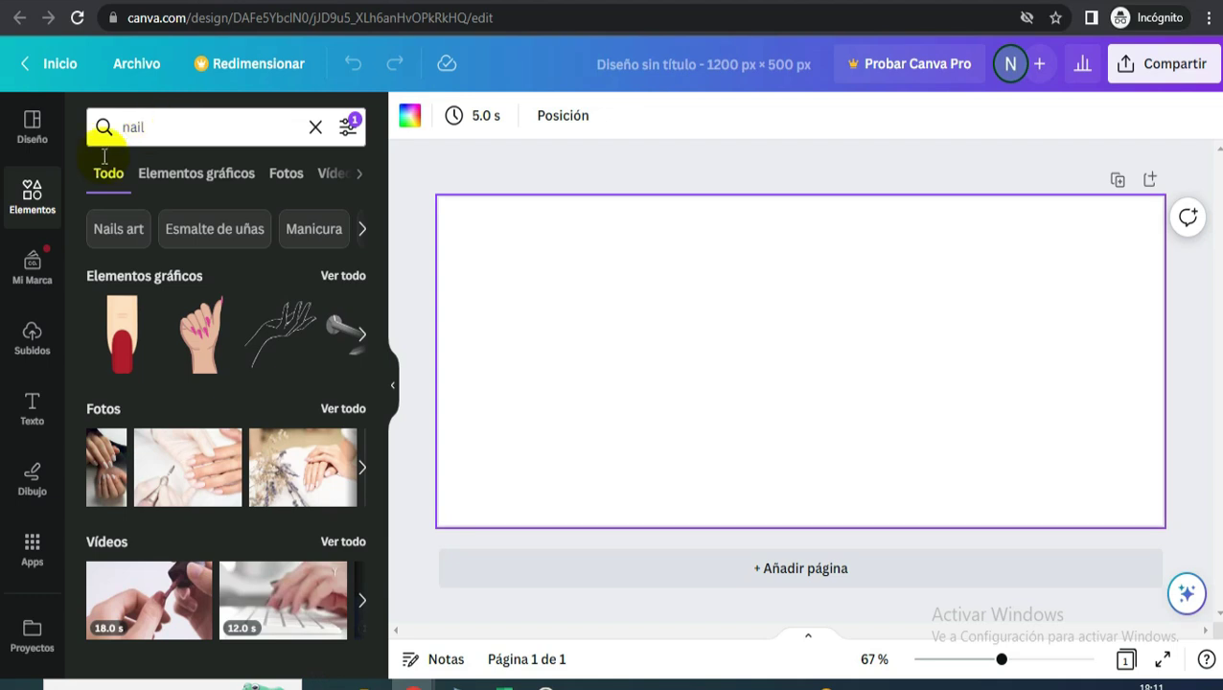
{"action": "left_click", "coordinate": [159, 486]}
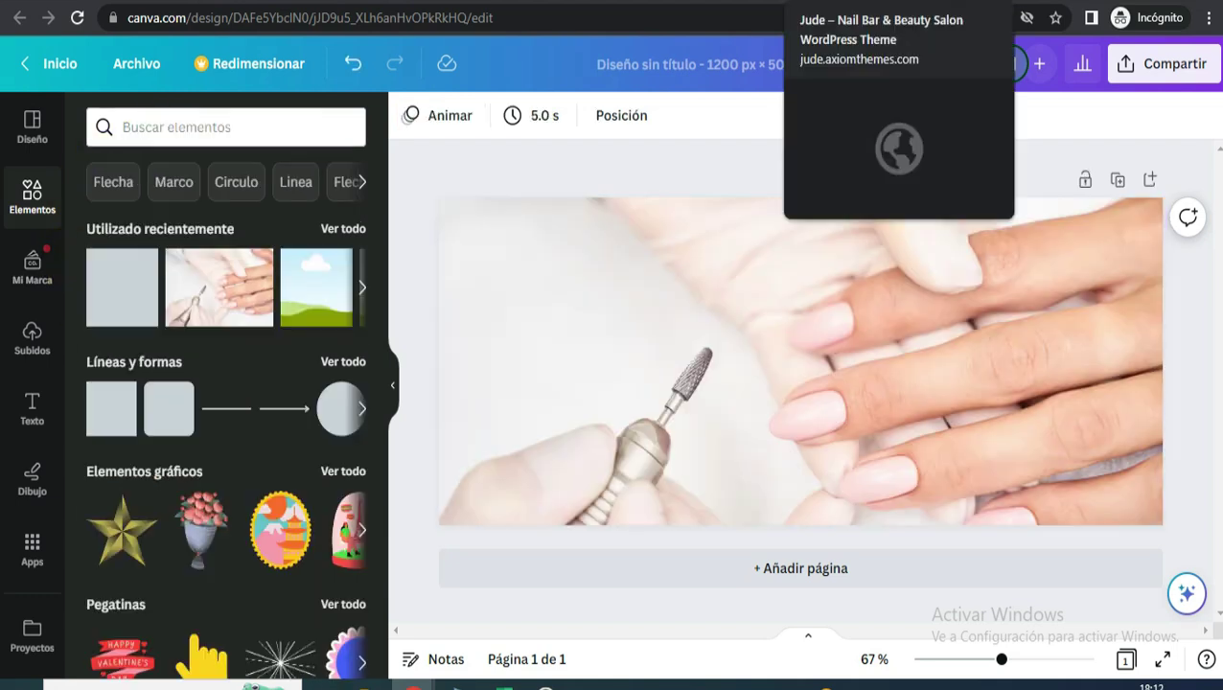
{"action": "left_click", "coordinate": [855, 1]}
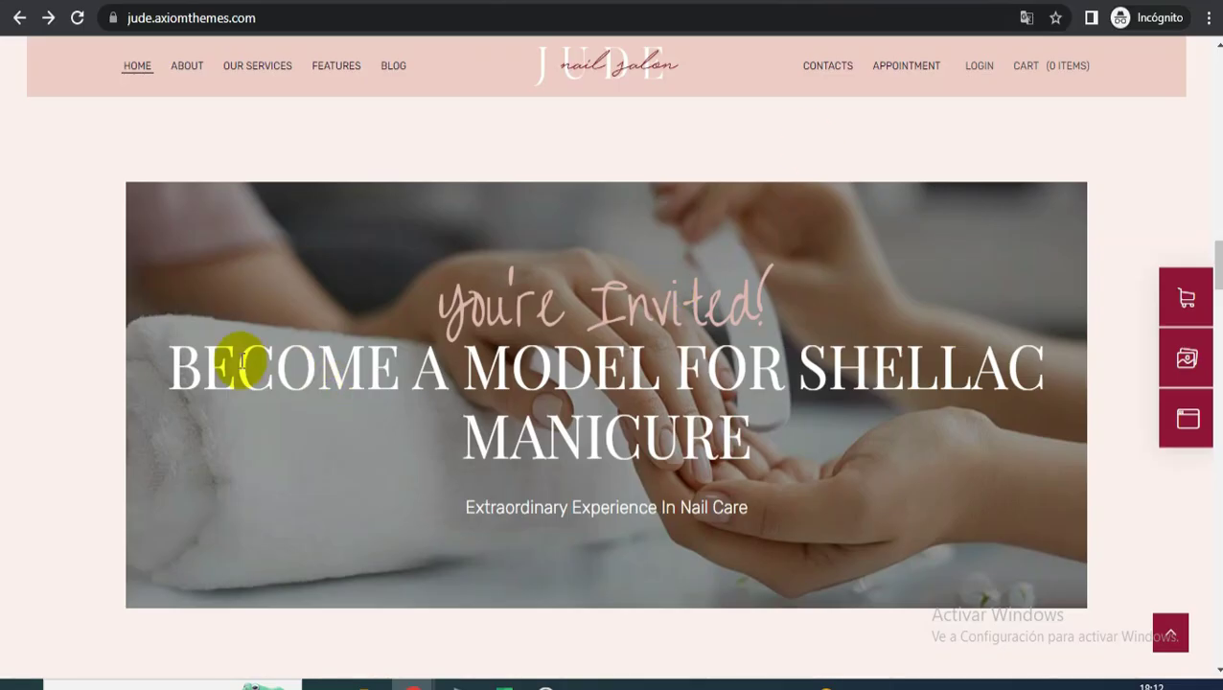
{"action": "left_click", "coordinate": [388, 2]}
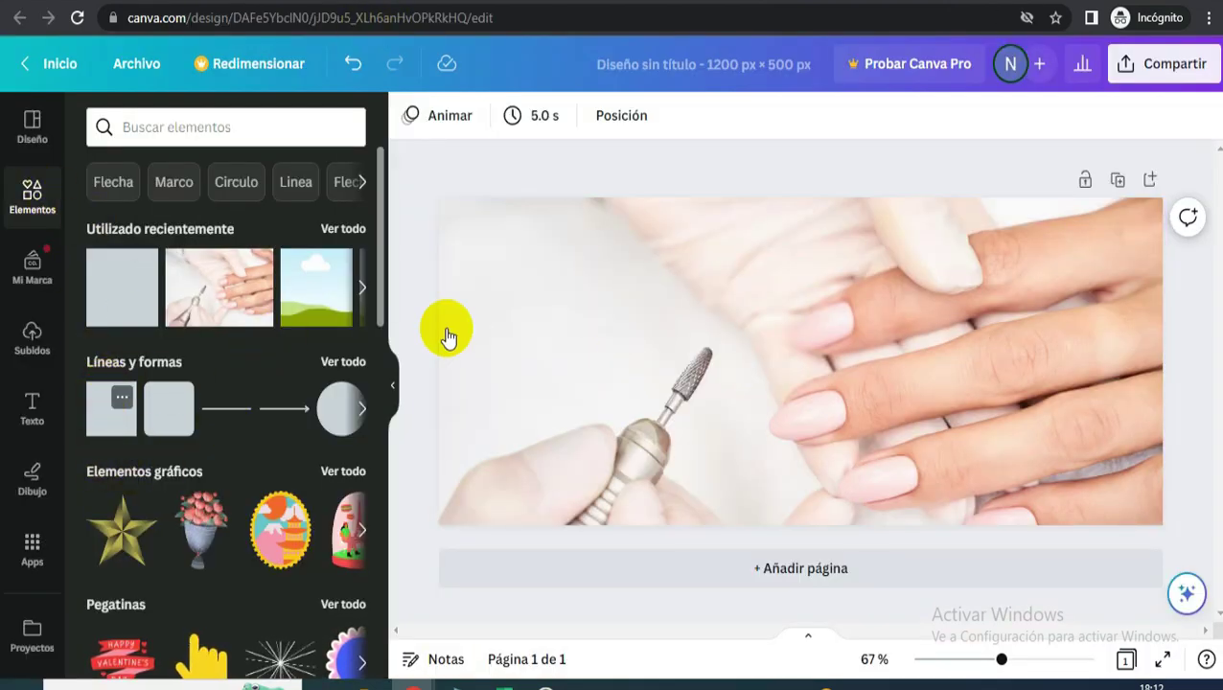
- Add a square and stretch it into a rectangle covering the whole page
{"action": "left_click", "coordinate": [168, 410]}
{"action": "left_click_drag", "start_coordinate": [753, 358], "coordinate": [437, 344]}
{"action": "left_click_drag", "start_coordinate": [633, 314], "coordinate": [620, 197]}
{"action": "left_click_drag", "start_coordinate": [642, 410], "coordinate": [642, 534]}
{"action": "left_click_drag", "start_coordinate": [846, 362], "coordinate": [1163, 365]}
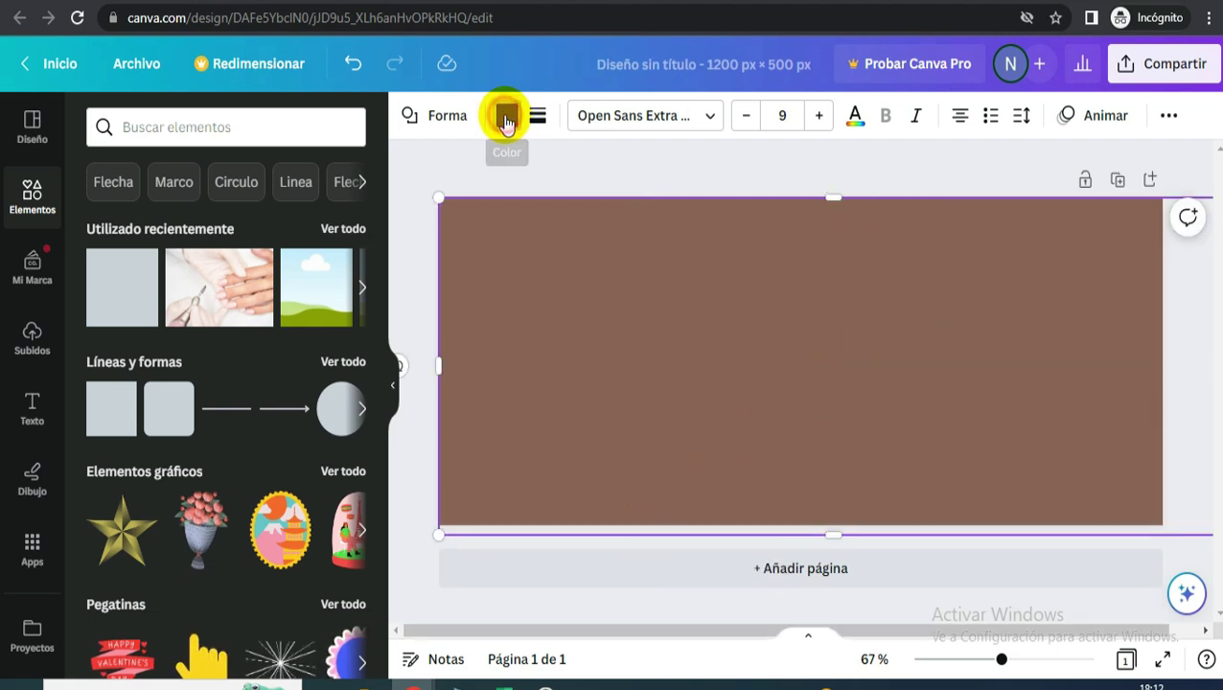
- Colour the rectangle brown and make it semi-transparent
{"action": "left_click", "coordinate": [506, 117]}
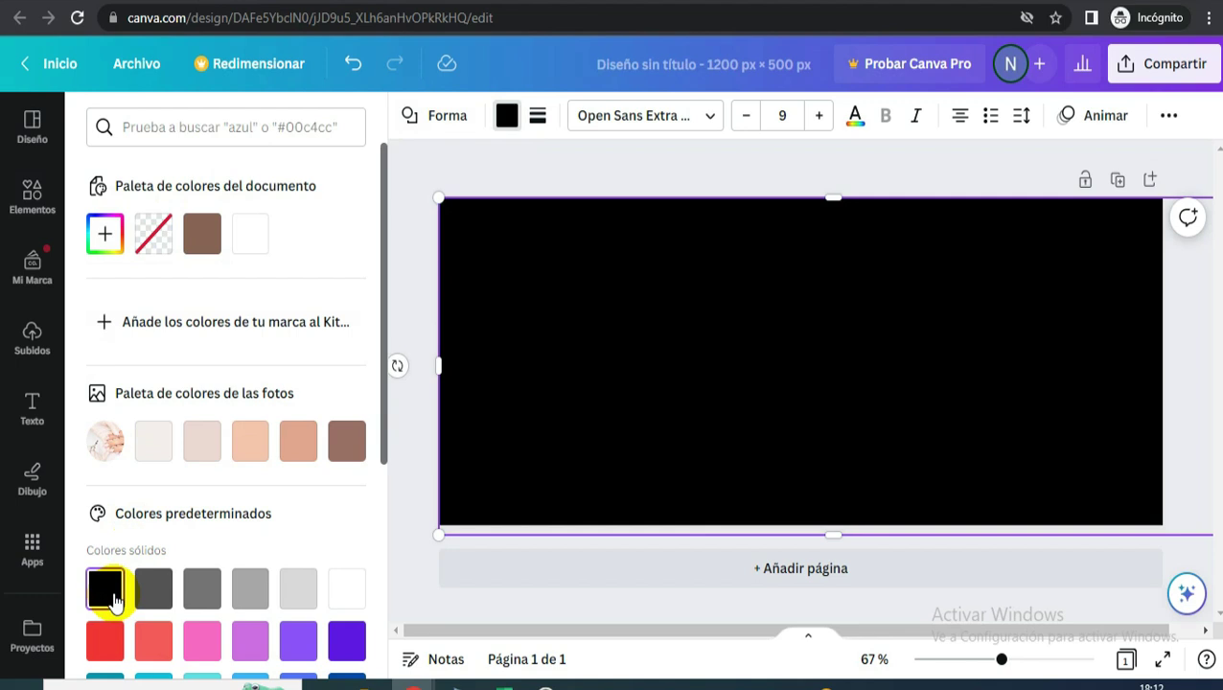
{"action": "left_click", "coordinate": [202, 234]}
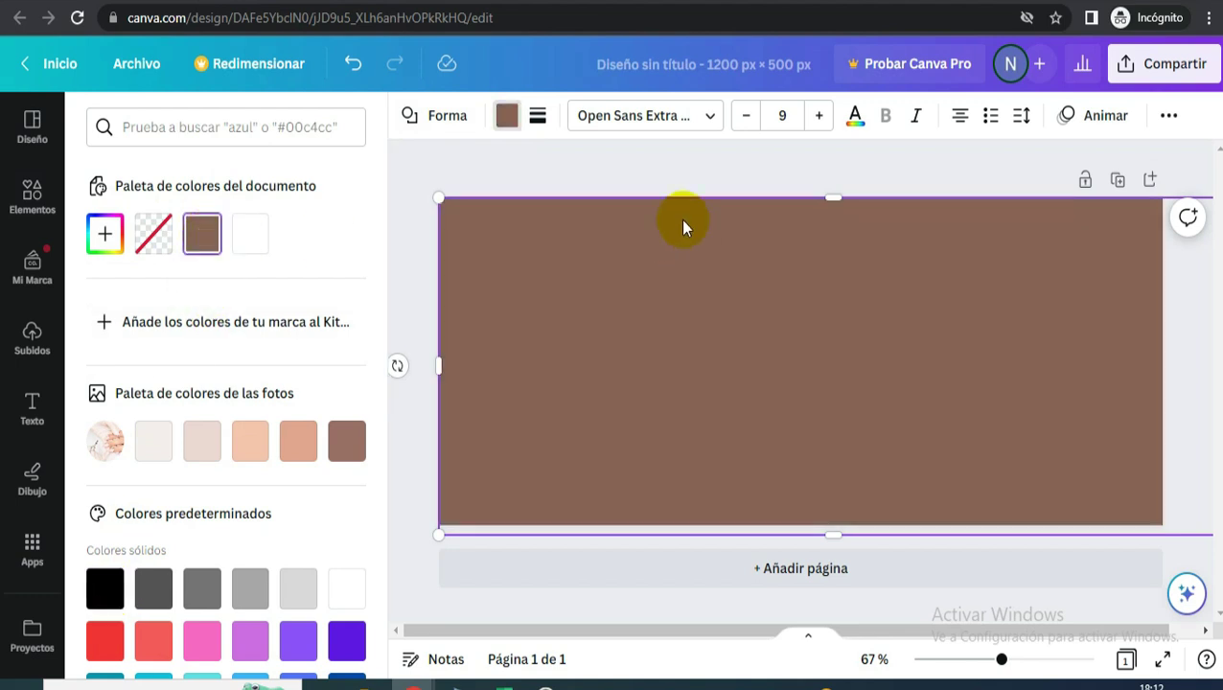
{"action": "left_click", "coordinate": [1169, 116]}
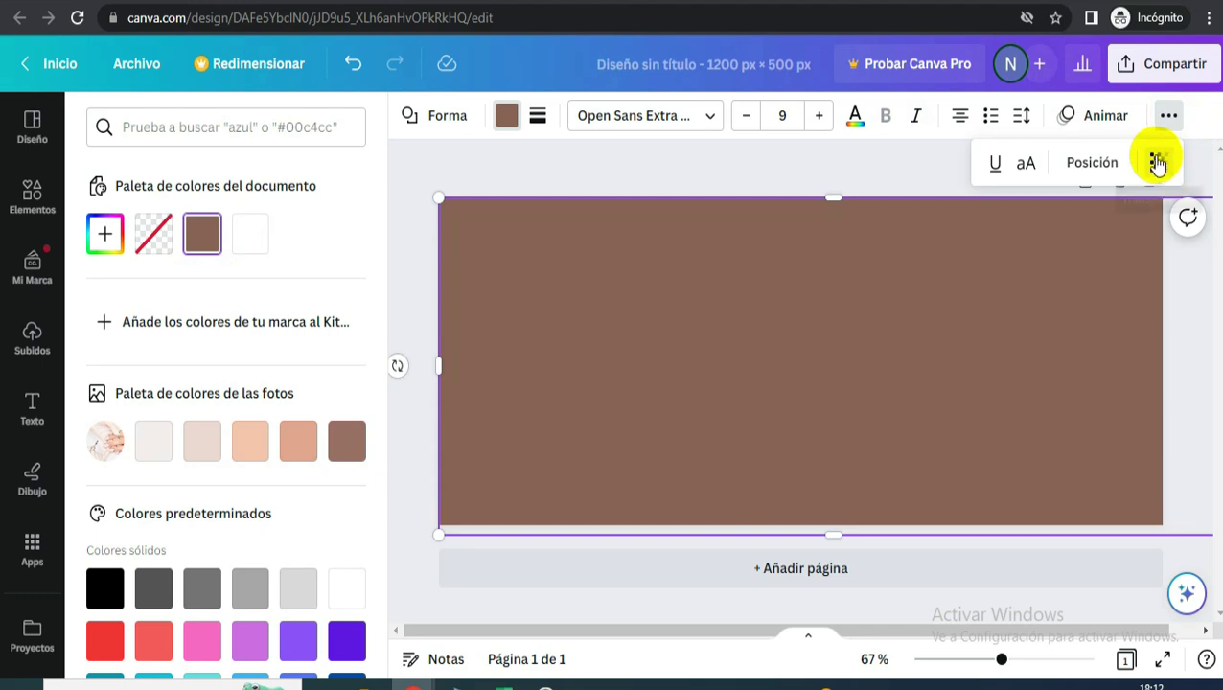
{"action": "left_click", "coordinate": [1158, 163]}
{"action": "left_click_drag", "start_coordinate": [1153, 243], "coordinate": [1088, 263]}
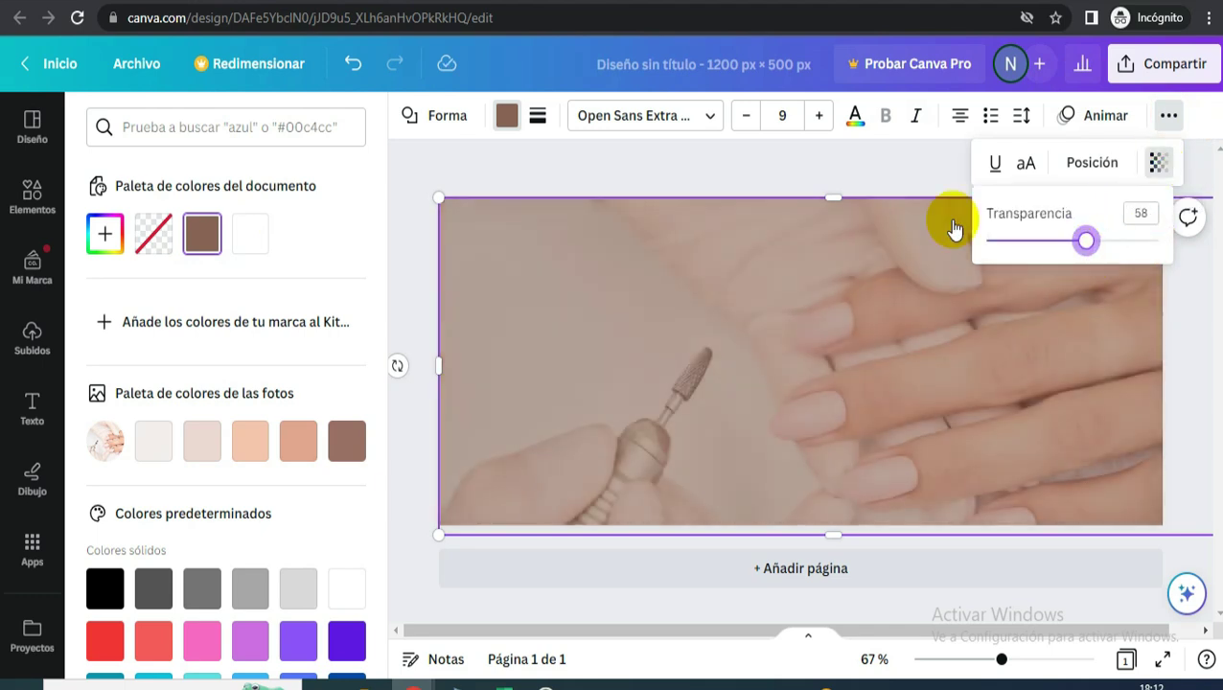
{"action": "left_click", "coordinate": [507, 115]}
- Change the overlay to black with transparency around 60
{"action": "left_click", "coordinate": [507, 115]}
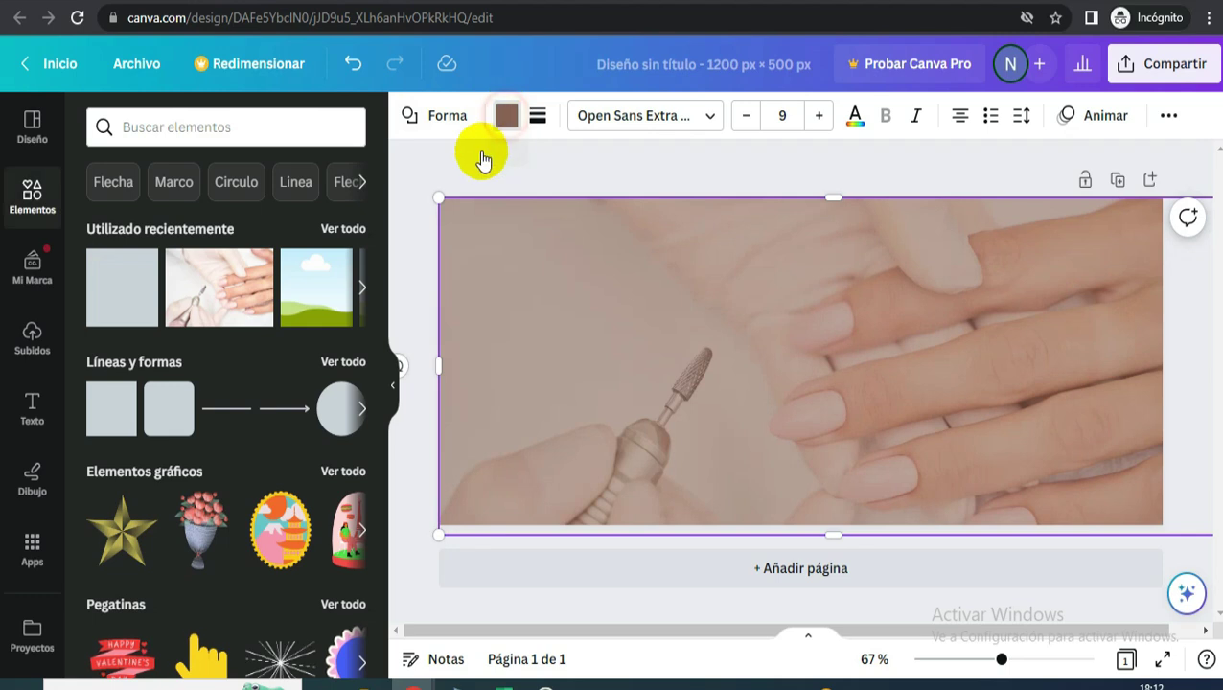
{"action": "left_click", "coordinate": [100, 591]}
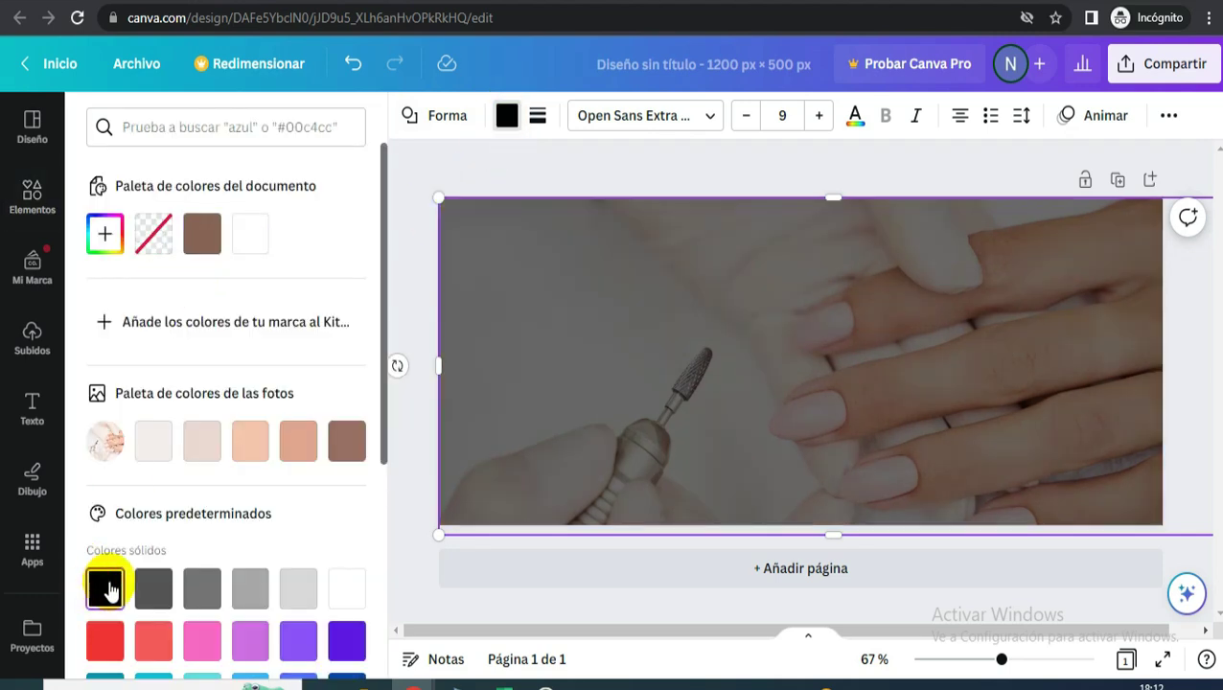
{"action": "left_click", "coordinate": [1168, 115]}
{"action": "left_click", "coordinate": [1151, 165]}
{"action": "mouse_move", "coordinate": [1084, 242]}
{"action": "left_mouse_down"}
{"action": "mouse_move", "coordinate": [1034, 246]}
{"action": "mouse_move", "coordinate": [1084, 251]}
{"action": "left_mouse_up"}
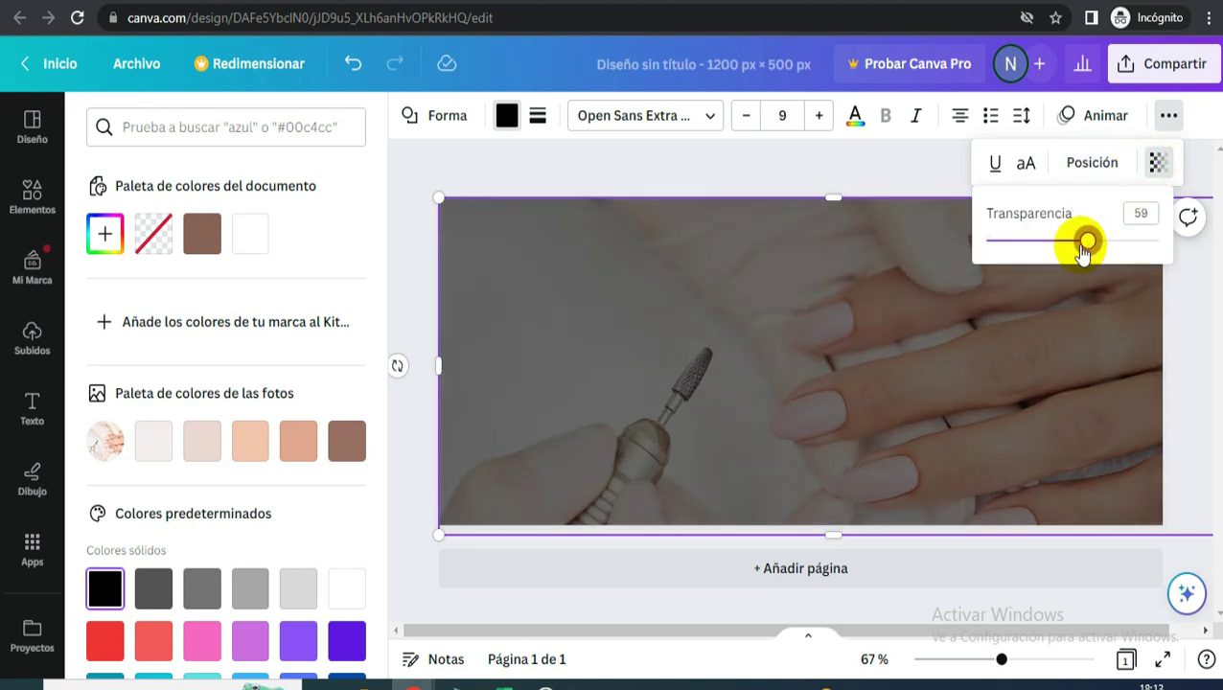
{"action": "left_click", "coordinate": [1196, 322]}
- Download the banner as a PNG and return to Google Sites
{"action": "left_click", "coordinate": [1160, 67]}
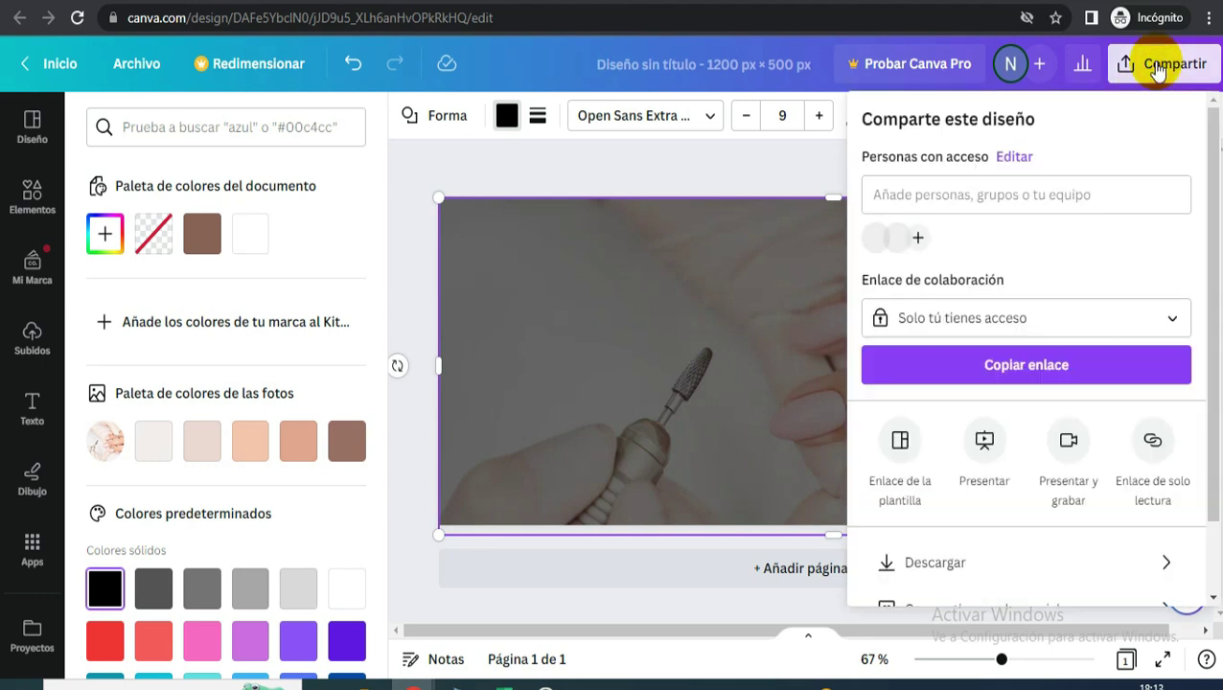
{"action": "scroll", "coordinate": [928, 480], "scroll_direction": "down", "scroll_amount": 2}
{"action": "left_click", "coordinate": [927, 480]}
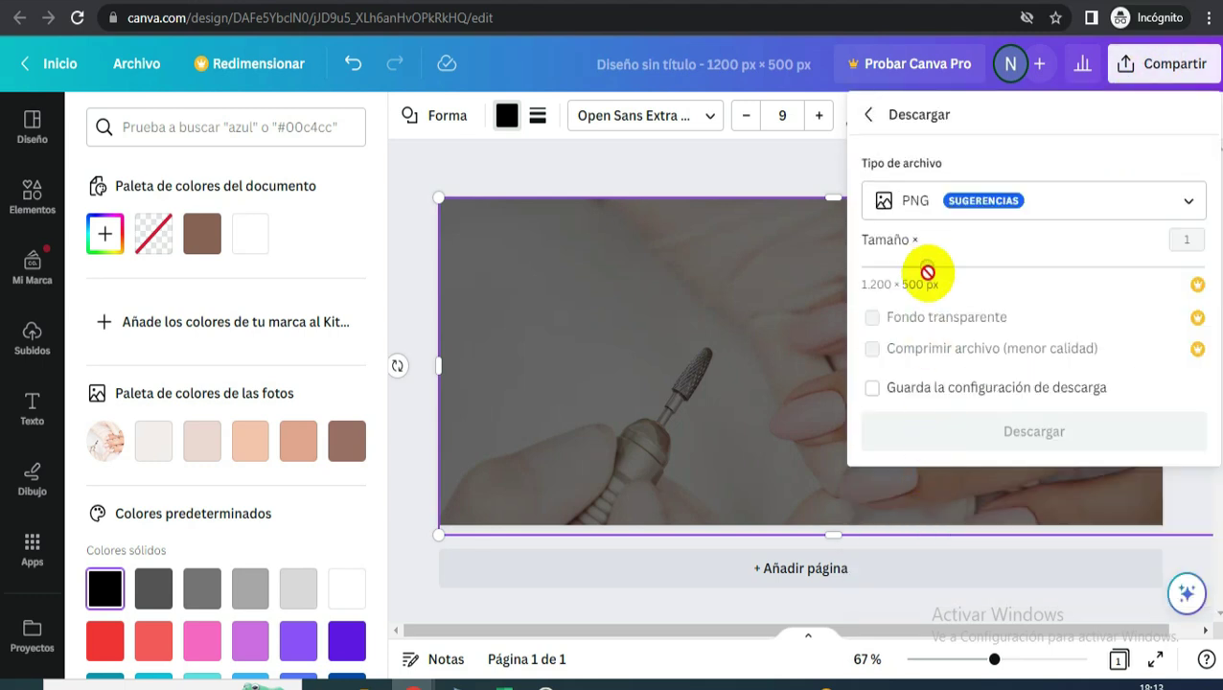
{"action": "left_click", "coordinate": [973, 436]}
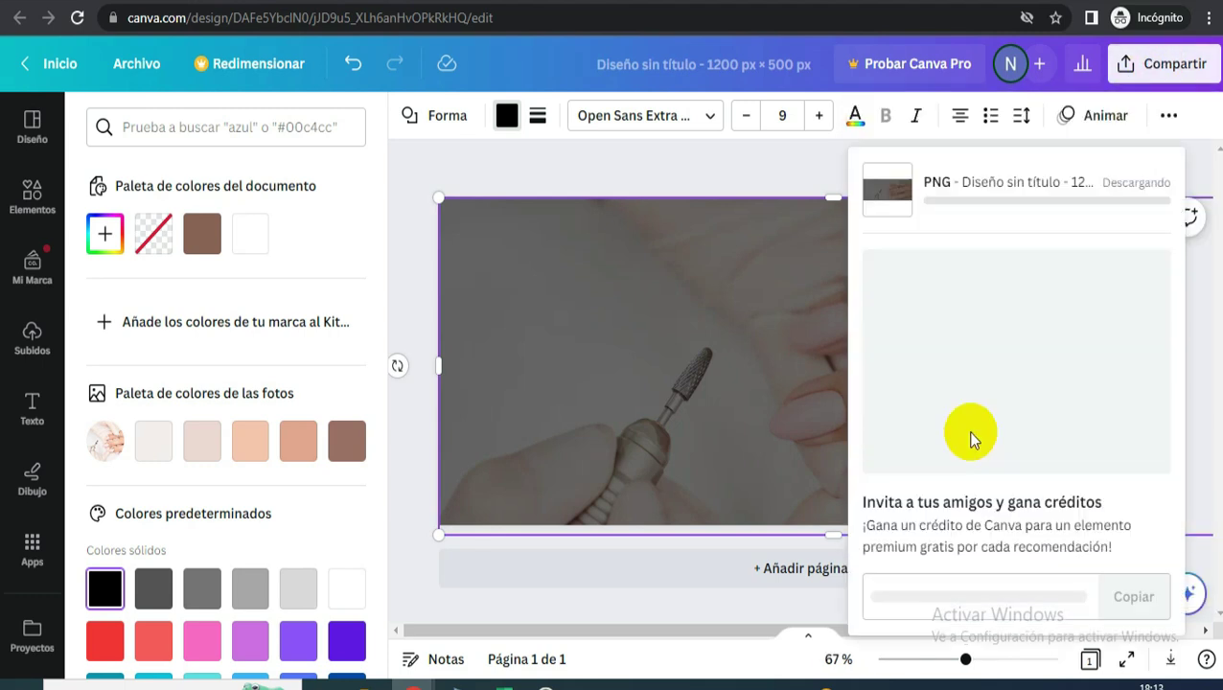
{"action": "key", "text": "ctrl+Tab"}
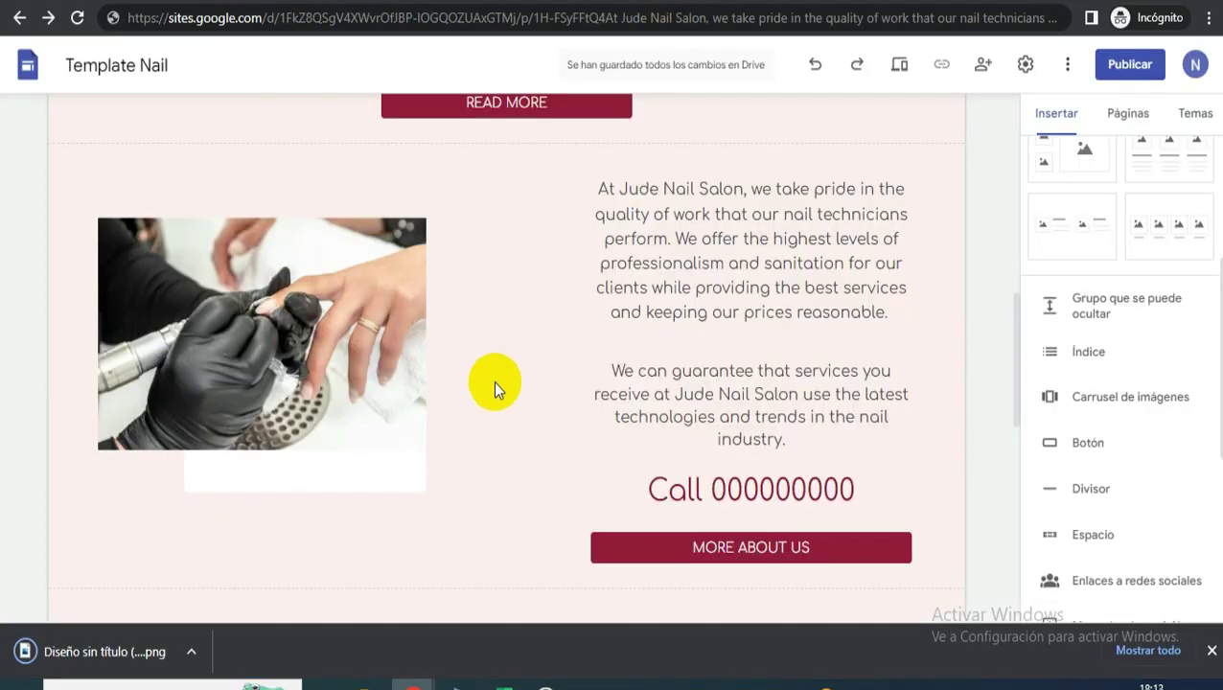
- Add a text box in the new section below the Manicure carousel
{"action": "scroll", "coordinate": [775, 421], "scroll_direction": "down", "scroll_amount": 6}
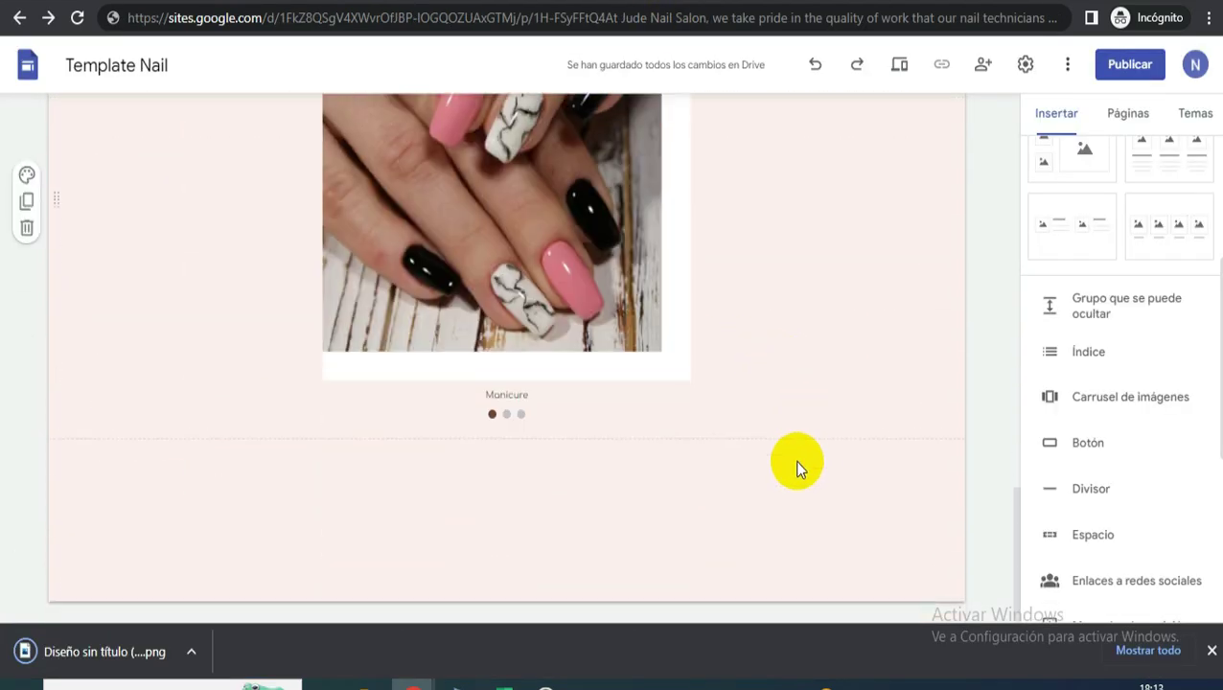
{"action": "scroll", "coordinate": [1084, 223], "scroll_direction": "up", "scroll_amount": 4}
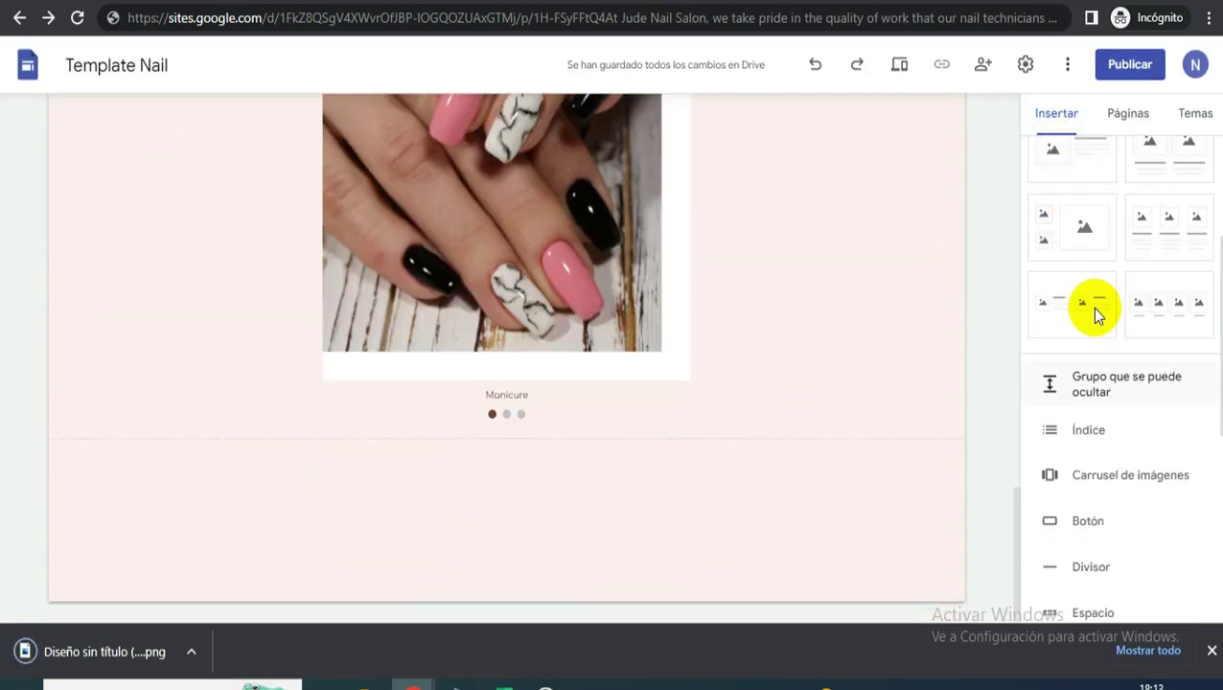
{"action": "left_click", "coordinate": [1077, 180]}
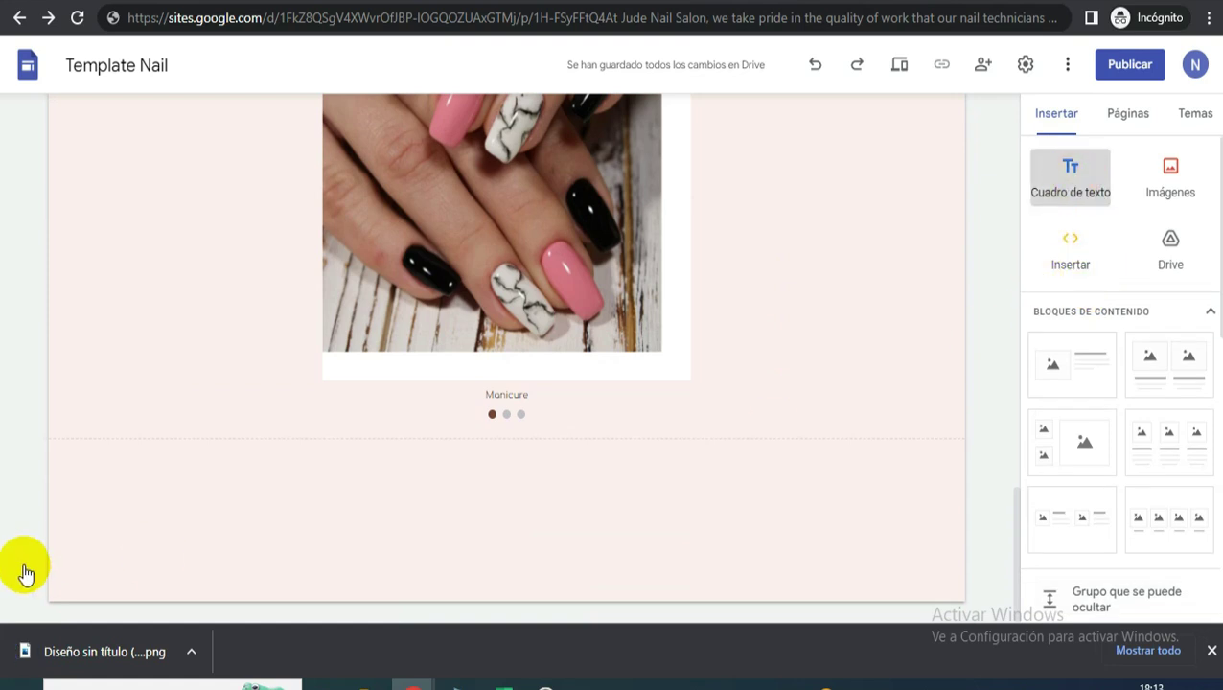
{"action": "mouse_move", "coordinate": [58, 399]}
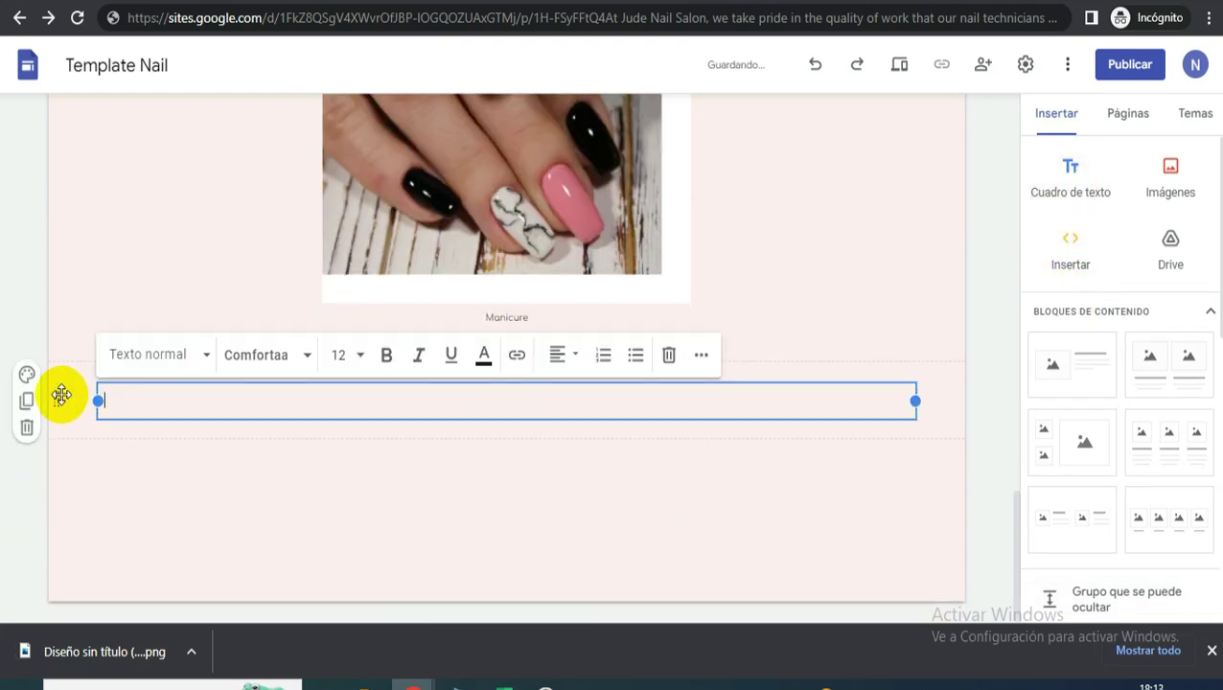
{"action": "left_click", "coordinate": [69, 400]}
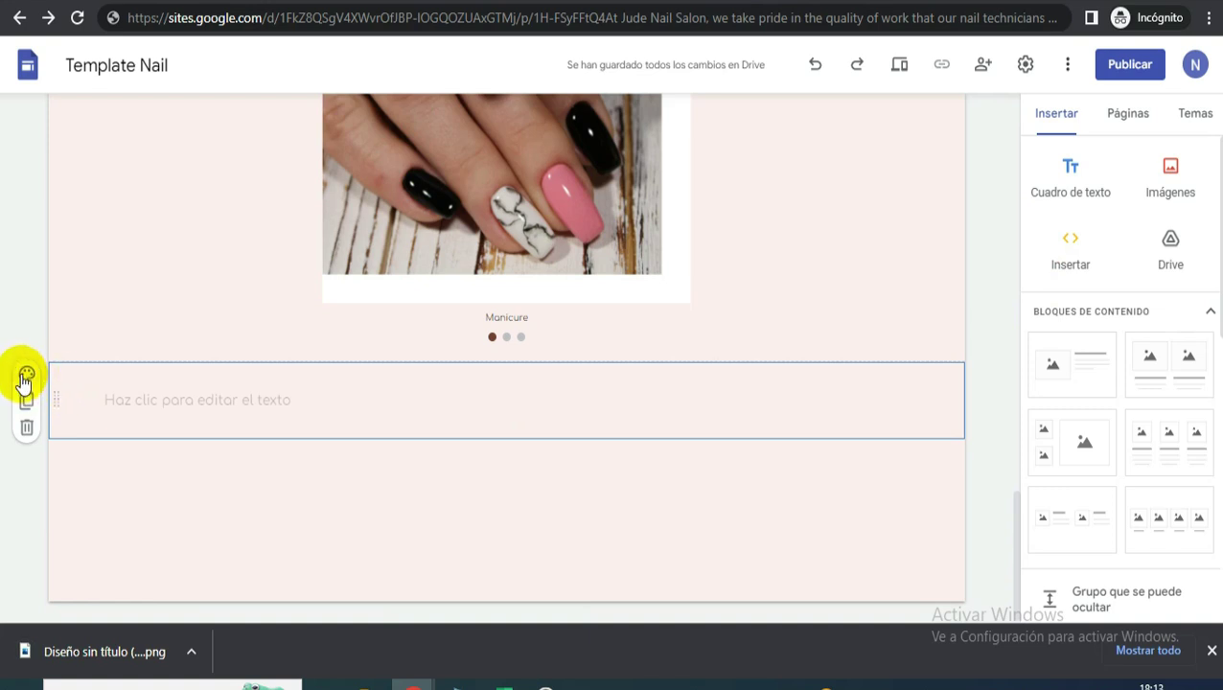
- Set the section's background to the uploaded image Diseño sin título (58)
{"action": "left_click", "coordinate": [26, 378]}
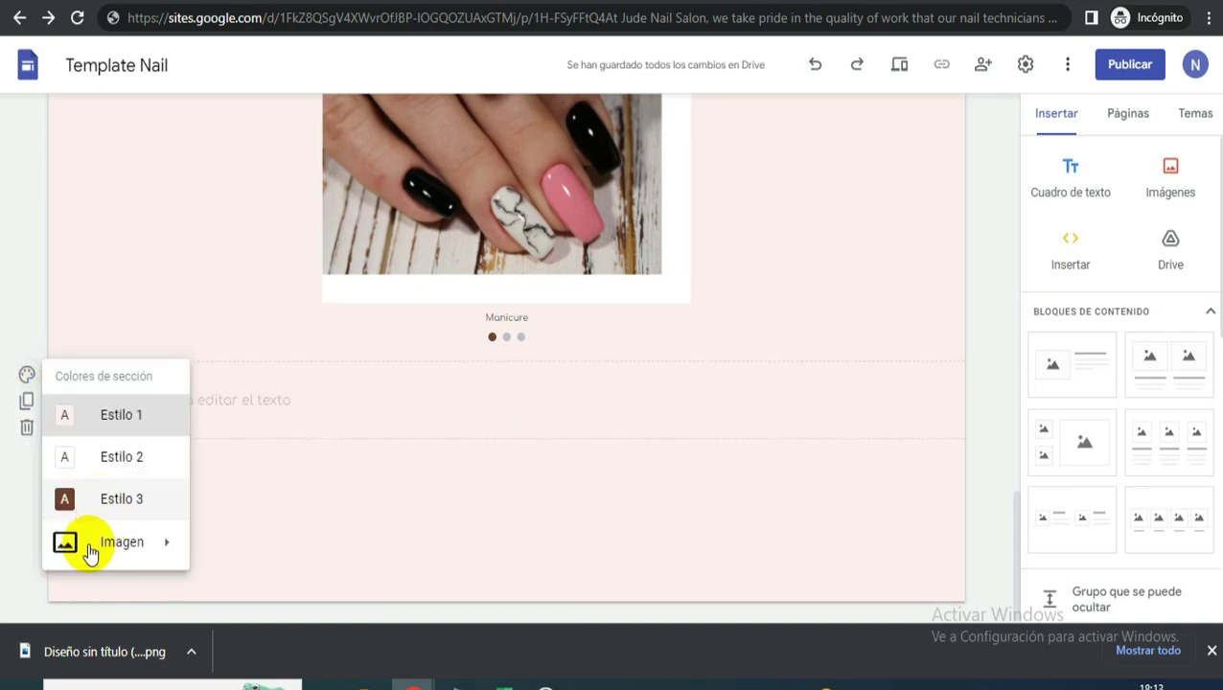
{"action": "mouse_move", "coordinate": [121, 542]}
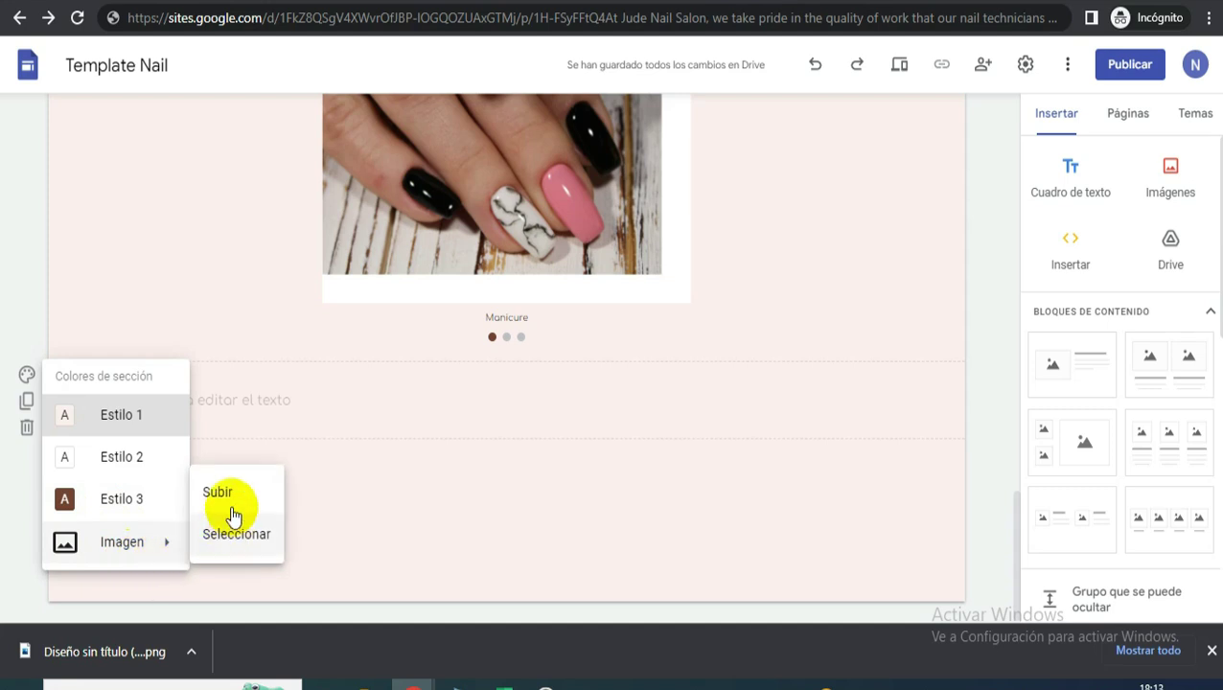
{"action": "left_click", "coordinate": [232, 492]}
{"action": "left_click", "coordinate": [211, 167]}
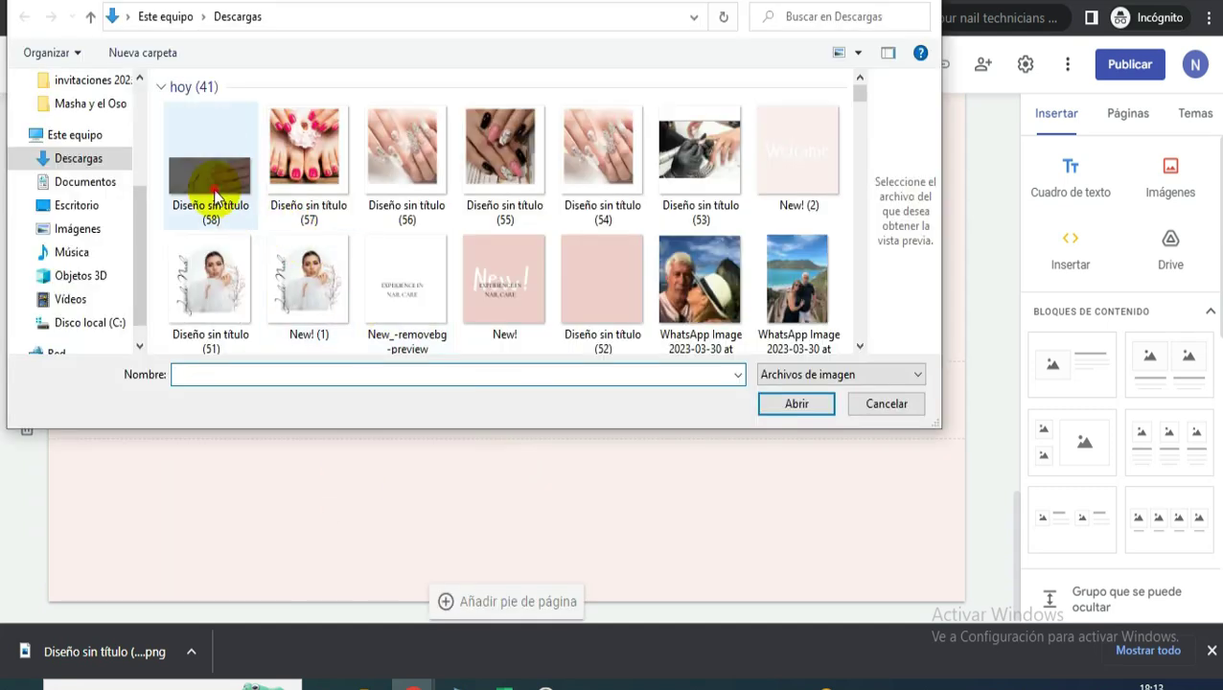
{"action": "left_click", "coordinate": [794, 403]}
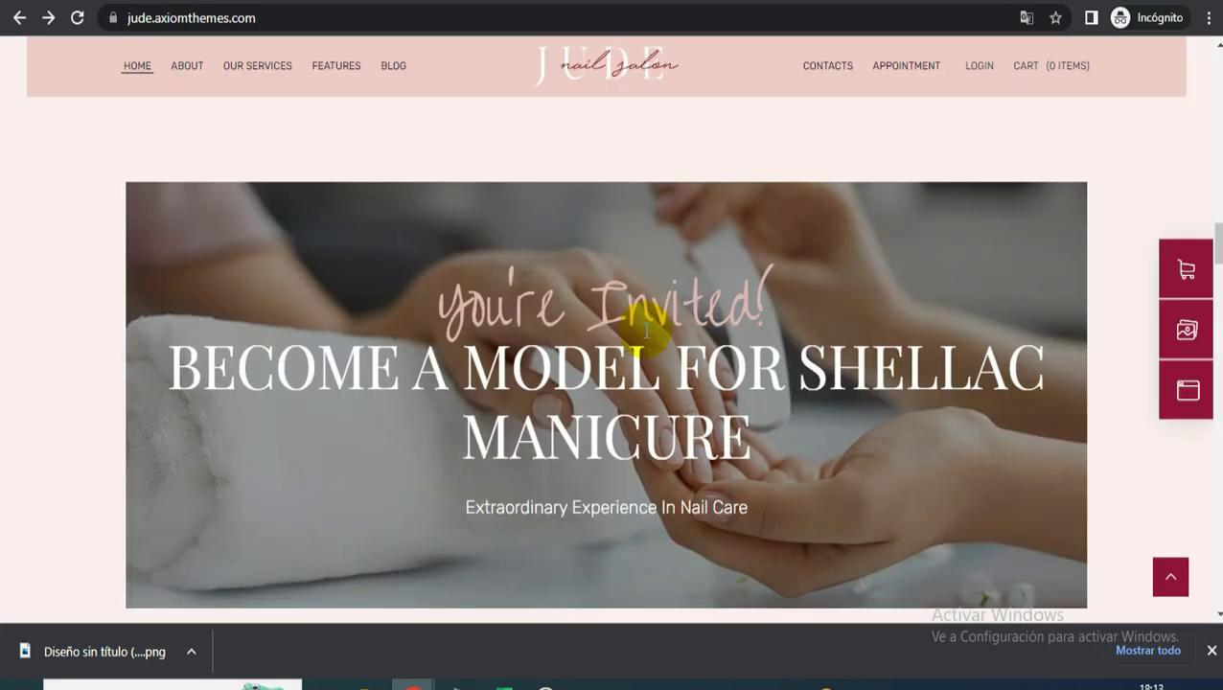
- Paste the copied You're Invited! heading, title and subtitle into the section's text box
{"action": "left_click_drag", "start_coordinate": [437, 293], "coordinate": [757, 420]}
{"action": "key", "text": "ctrl+c"}
{"action": "left_click", "coordinate": [766, 418]}
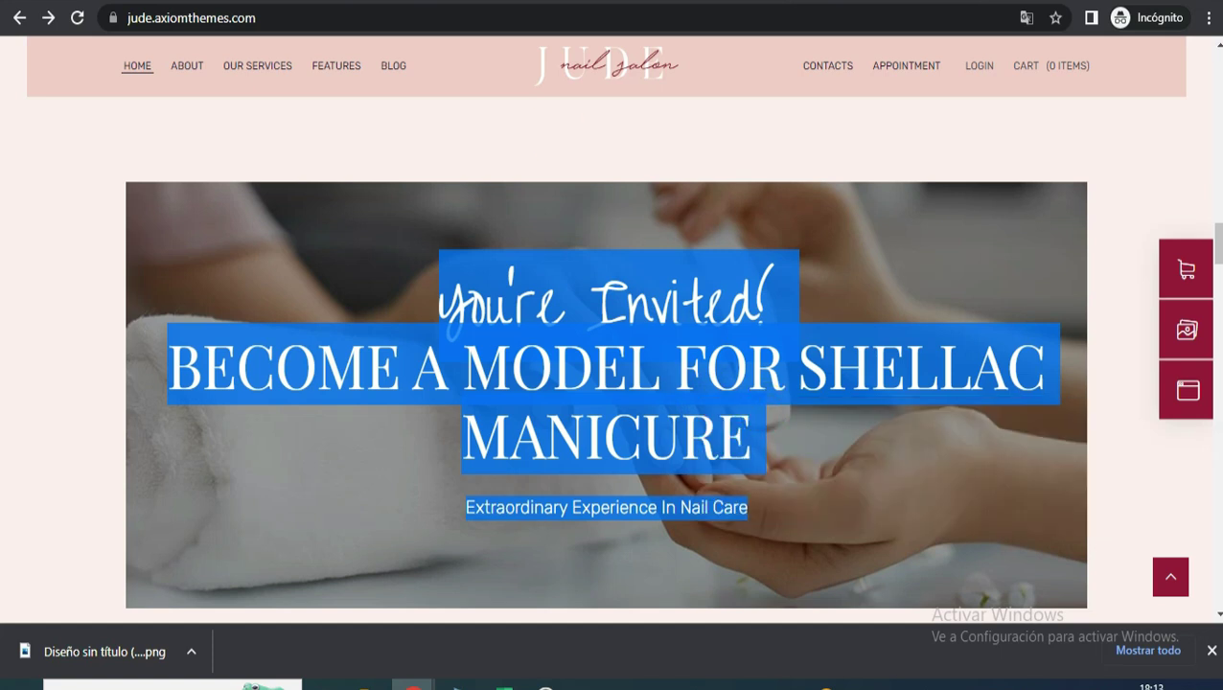
{"action": "key", "text": "ctrl+Tab"}
{"action": "key", "text": "ctrl+Tab"}
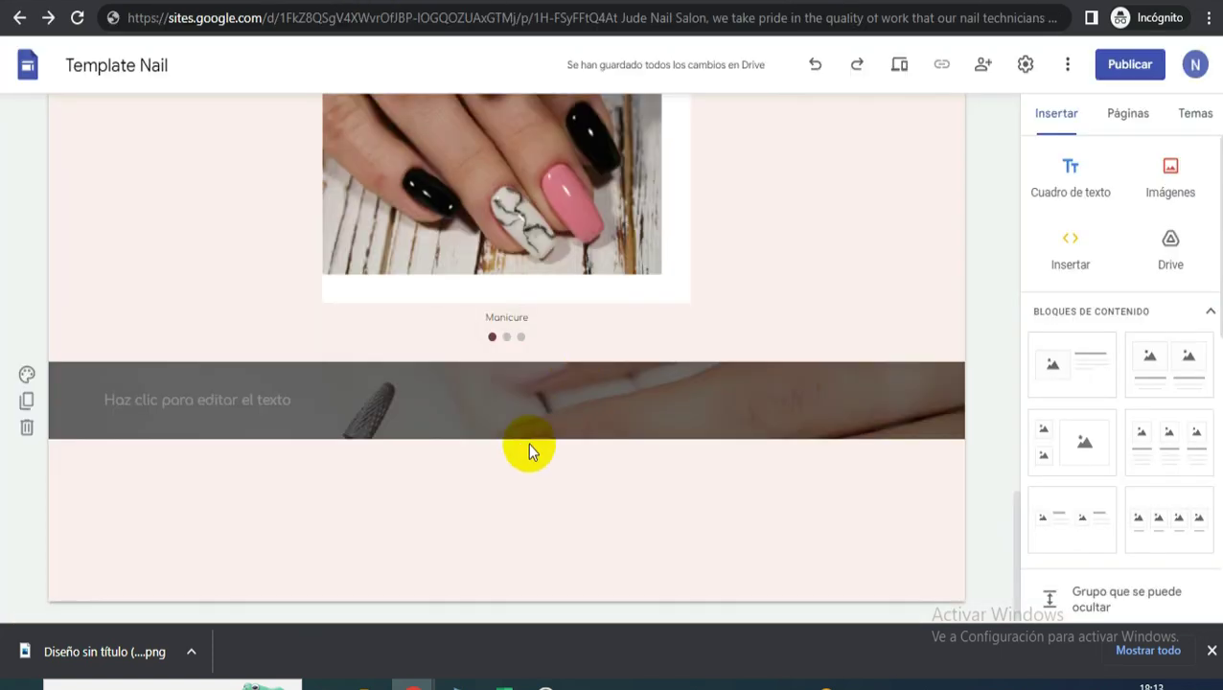
{"action": "left_click", "coordinate": [486, 413]}
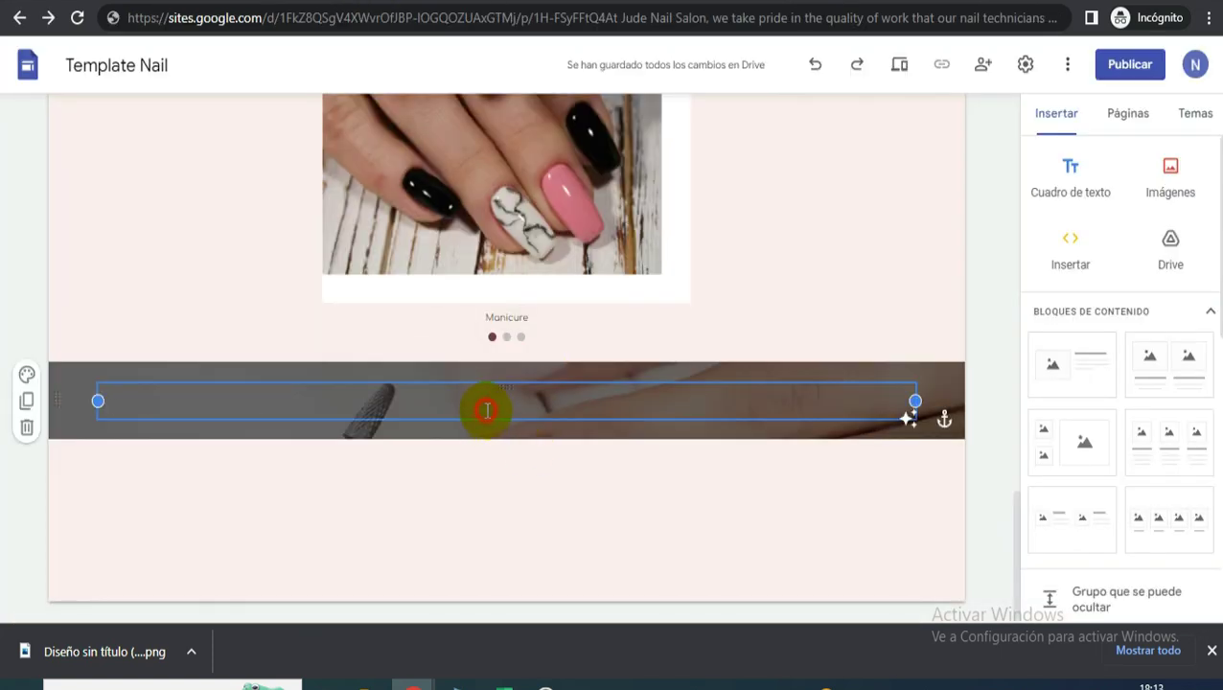
{"action": "key", "text": "ctrl+v"}
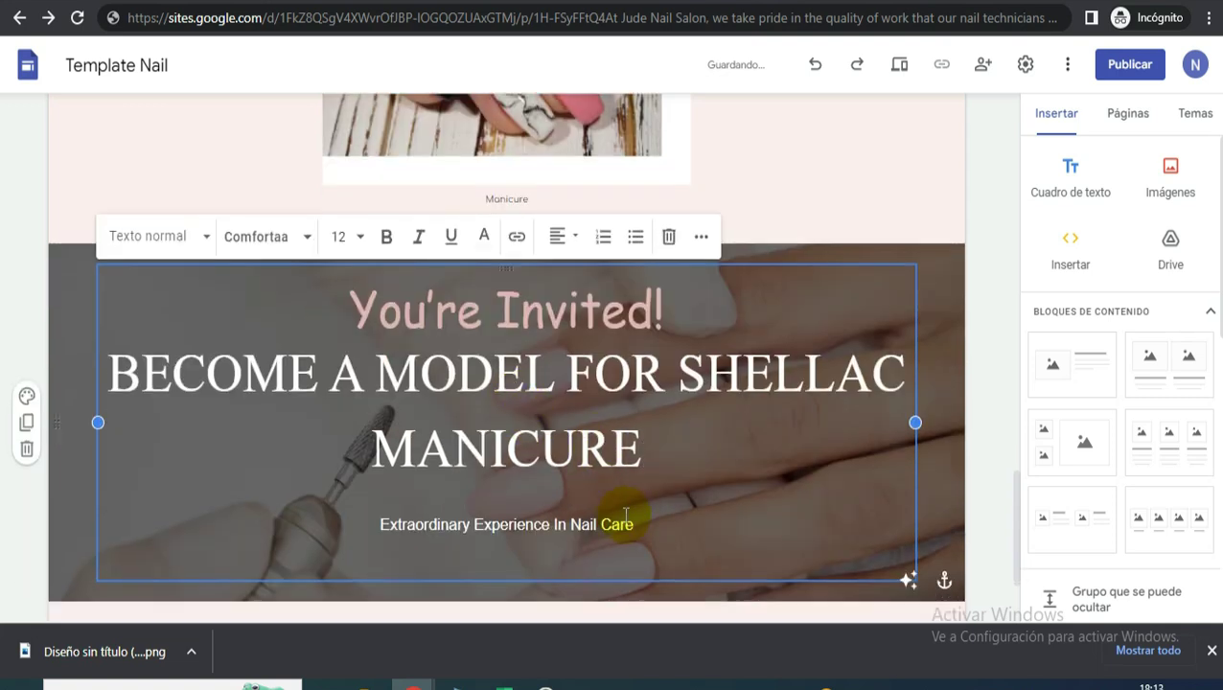
{"action": "key", "text": "BackSpace"}
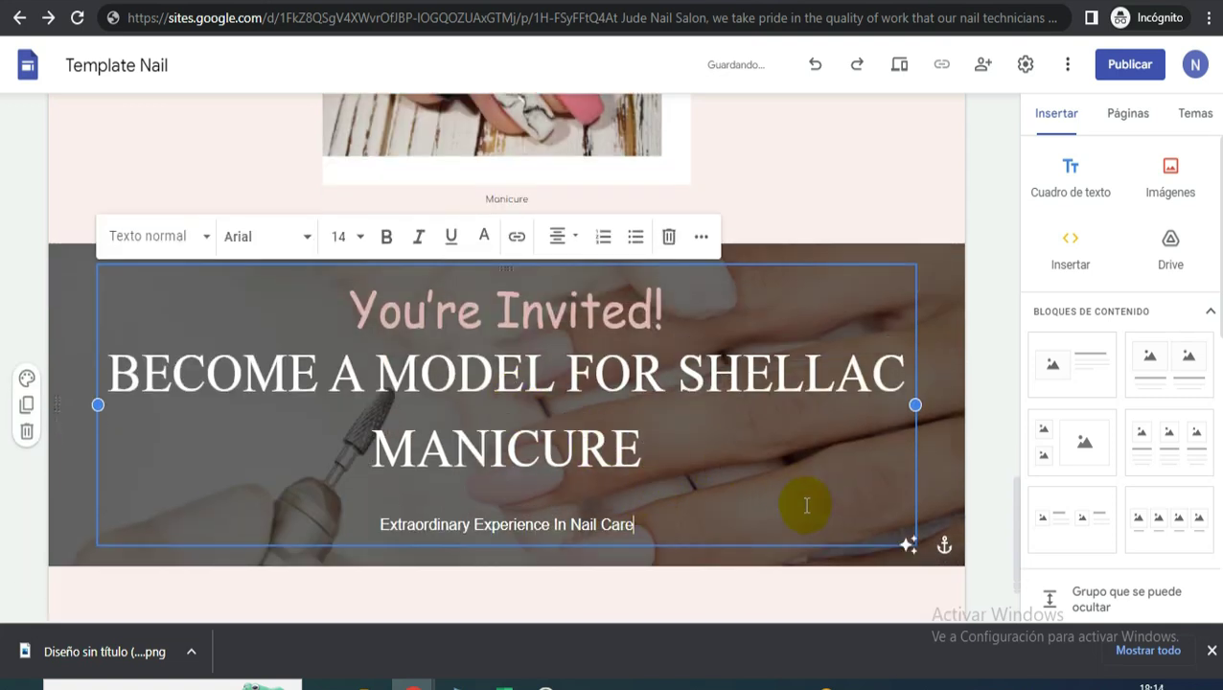
{"action": "left_click", "coordinate": [983, 383]}
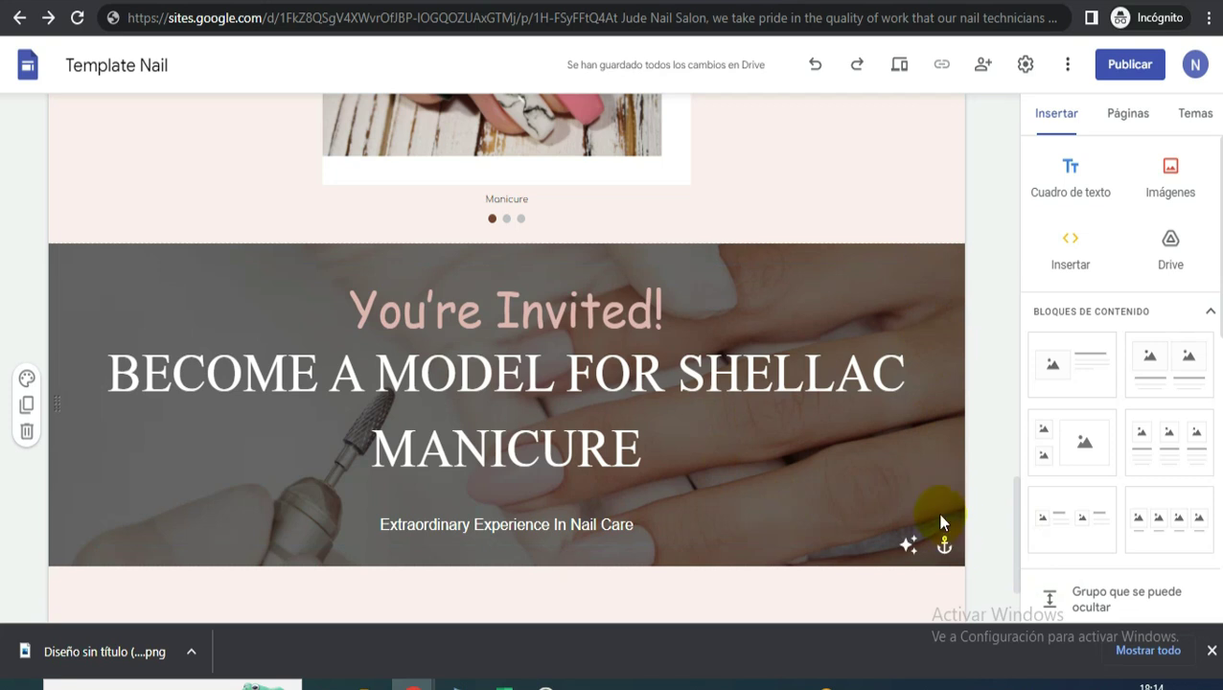
{"action": "scroll", "coordinate": [939, 518], "scroll_direction": "down", "scroll_amount": 1}
{"action": "scroll", "coordinate": [940, 517], "scroll_direction": "up", "scroll_amount": 3}
{"action": "scroll", "coordinate": [940, 511], "scroll_direction": "up", "scroll_amount": 2}
{"action": "scroll", "coordinate": [895, 423], "scroll_direction": "down", "scroll_amount": 5}
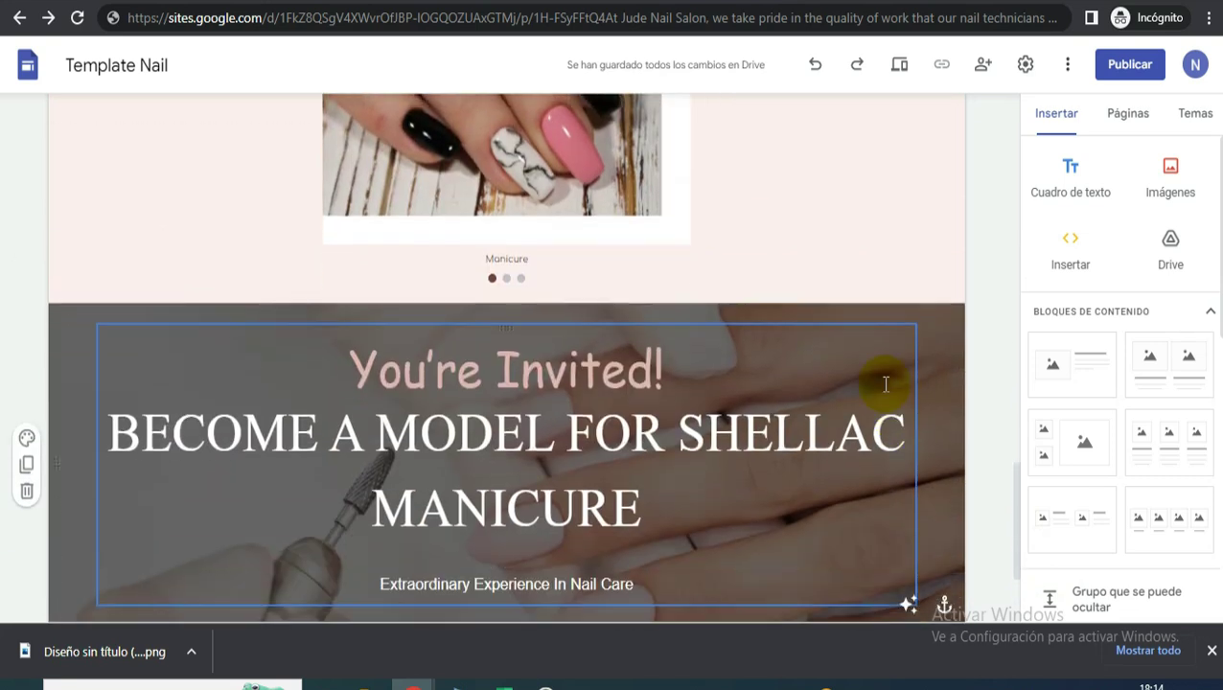
- Copy the 'What Our Clients Say' and 'TESTIMONIALS' heading from the reference site's Testimonials section
{"action": "key", "text": "ctrl+Tab"}
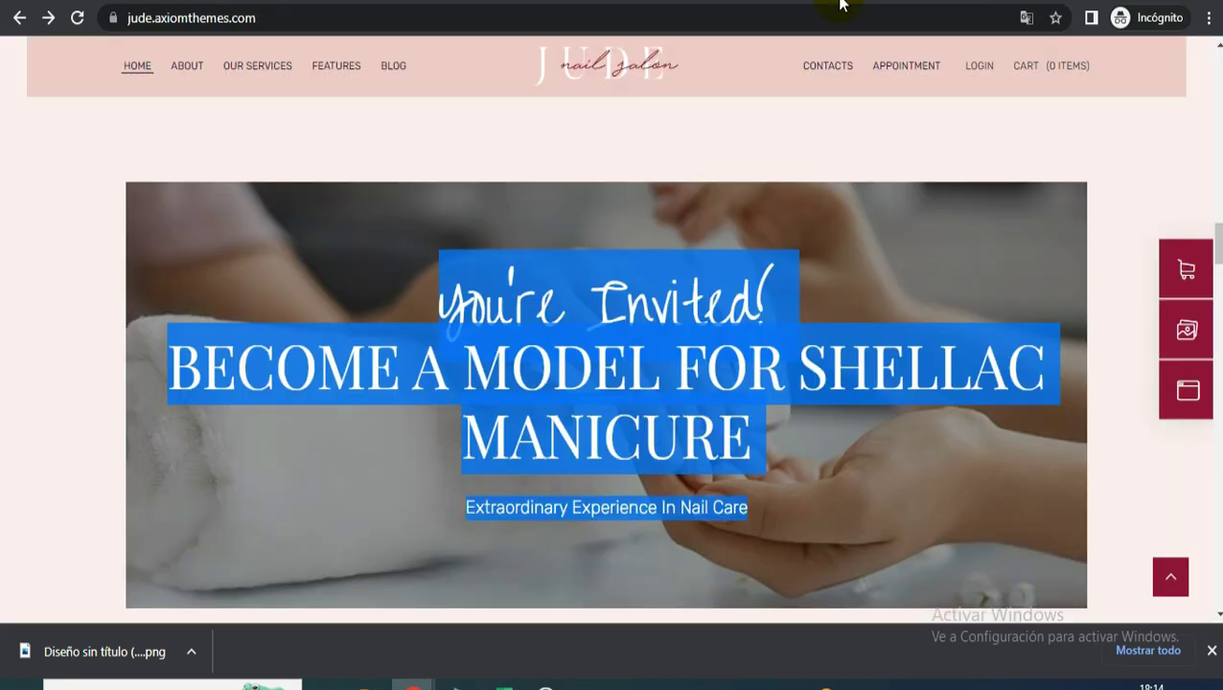
{"action": "scroll", "coordinate": [766, 225], "scroll_direction": "down", "scroll_amount": 3}
{"action": "scroll", "coordinate": [795, 245], "scroll_direction": "down", "scroll_amount": 2}
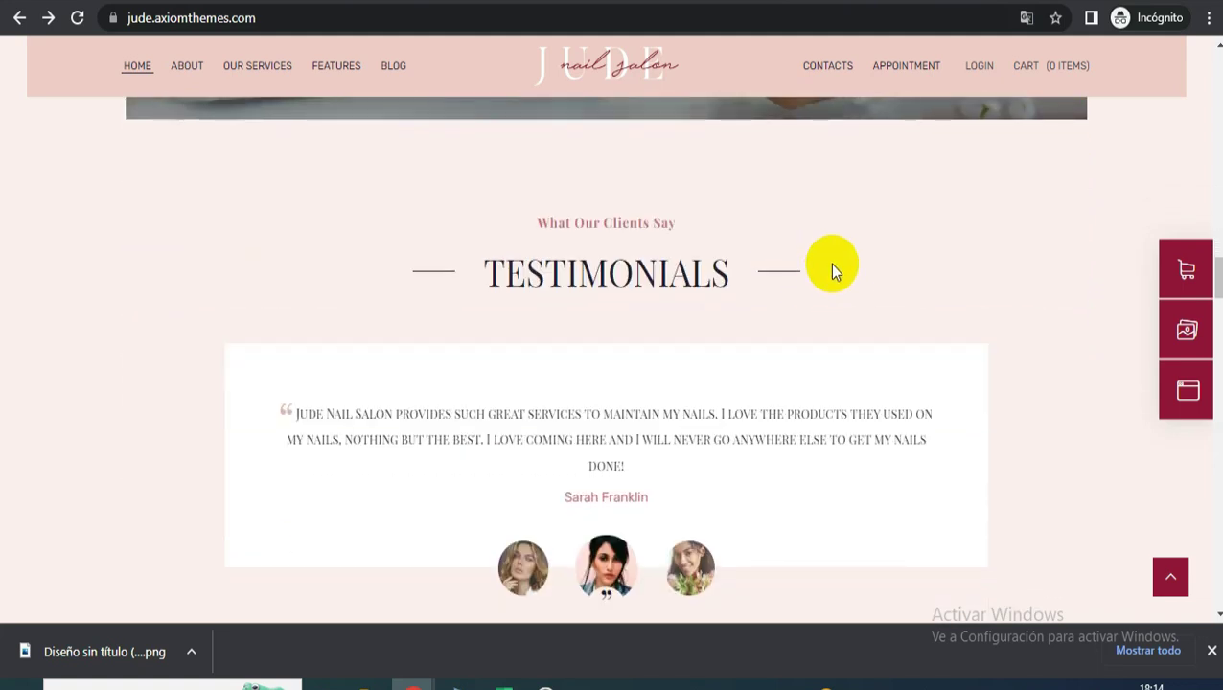
{"action": "left_click_drag", "start_coordinate": [772, 293], "coordinate": [585, 238]}
{"action": "right_click", "coordinate": [585, 238]}
{"action": "left_click", "coordinate": [606, 245]}
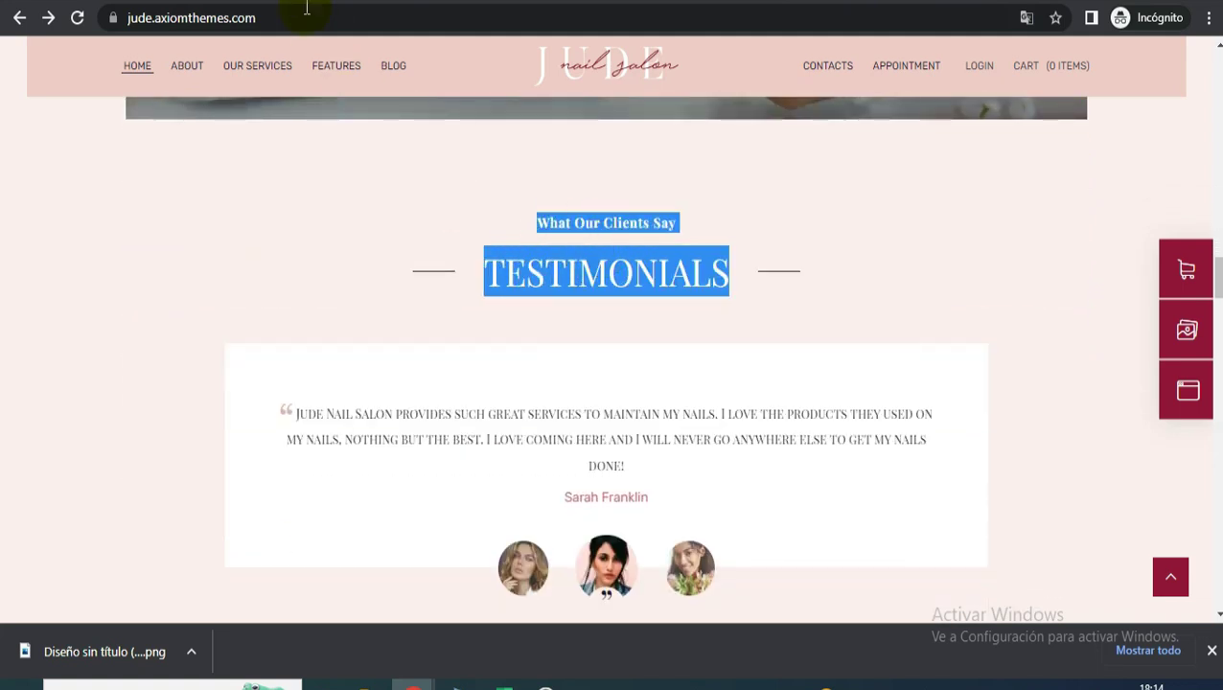
{"action": "key", "text": "ctrl+Tab"}
{"action": "key", "text": "ctrl+Tab"}
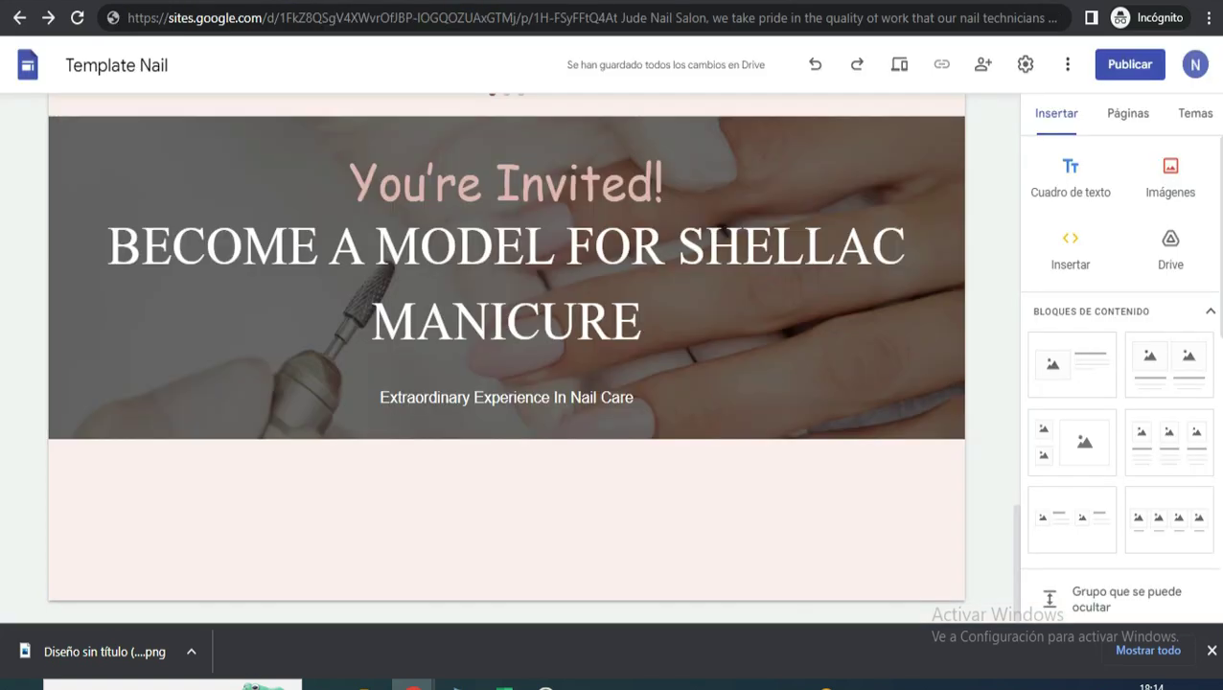
- Duplicate the OUR SERVICES section below the banner and paste the testimonials heading into it
{"action": "scroll", "coordinate": [642, 272], "scroll_direction": "up", "scroll_amount": 5}
{"action": "scroll", "coordinate": [637, 272], "scroll_direction": "up", "scroll_amount": 3}
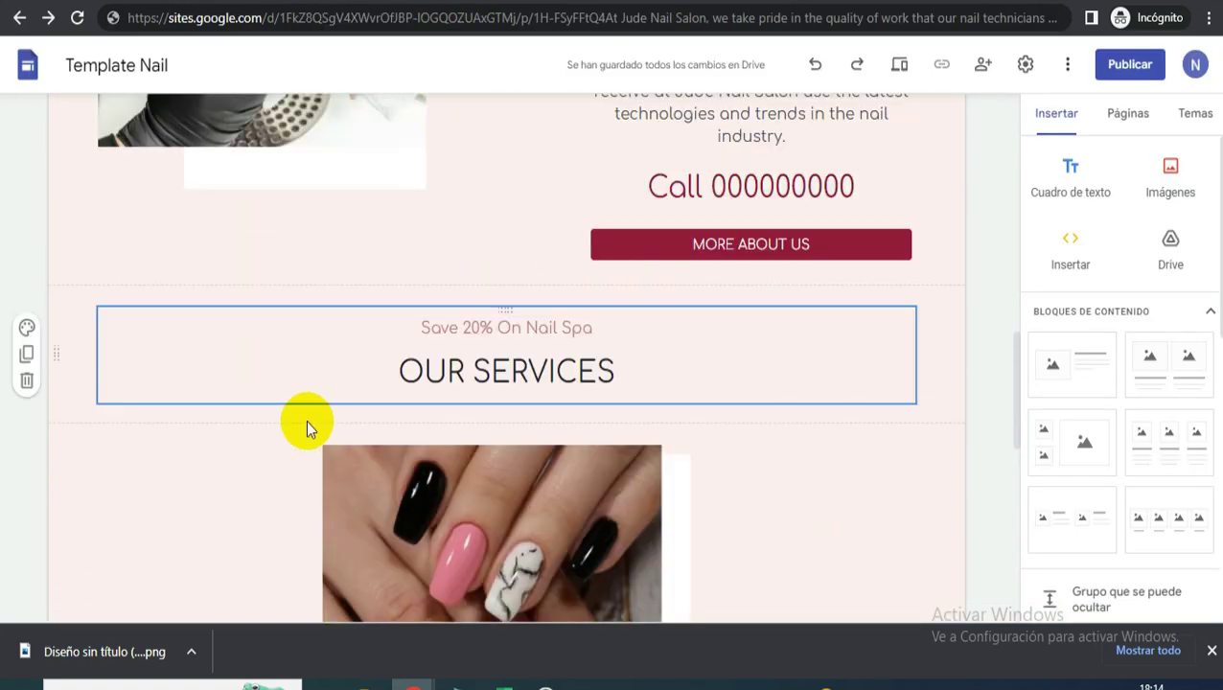
{"action": "left_click", "coordinate": [24, 357]}
{"action": "scroll", "coordinate": [39, 364], "scroll_direction": "down", "scroll_amount": 2}
{"action": "left_click_drag", "start_coordinate": [54, 232], "coordinate": [174, 443]}
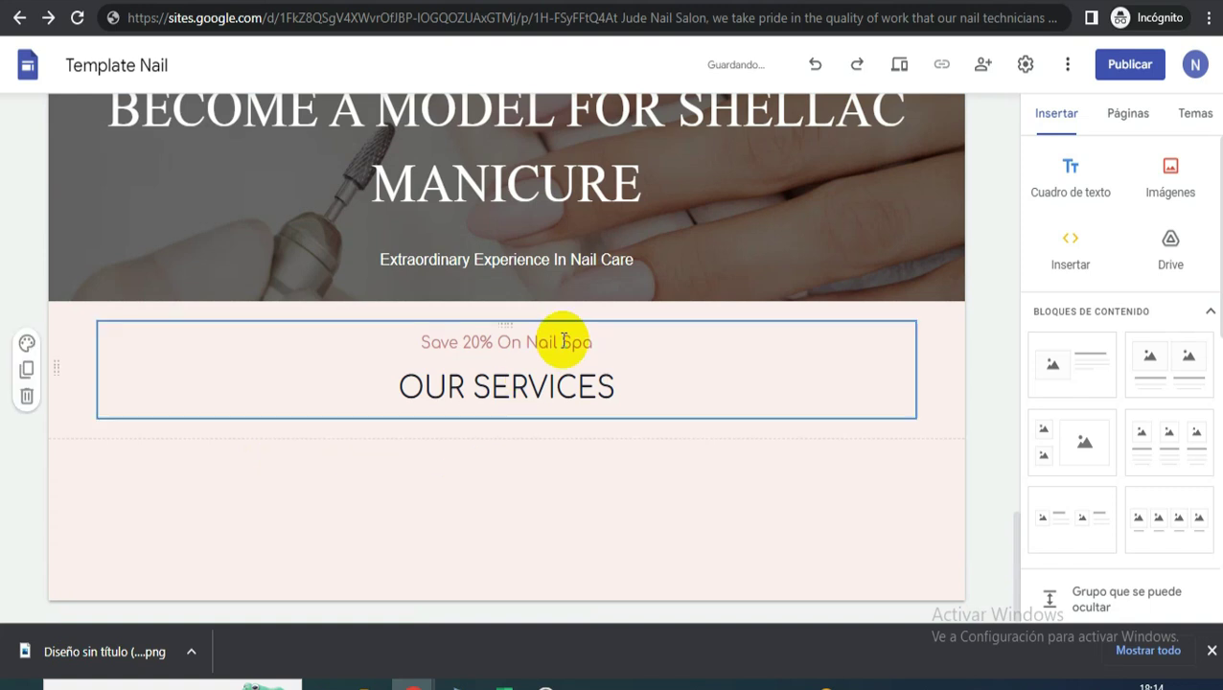
{"action": "left_click", "coordinate": [634, 388]}
{"action": "key", "text": "Return"}
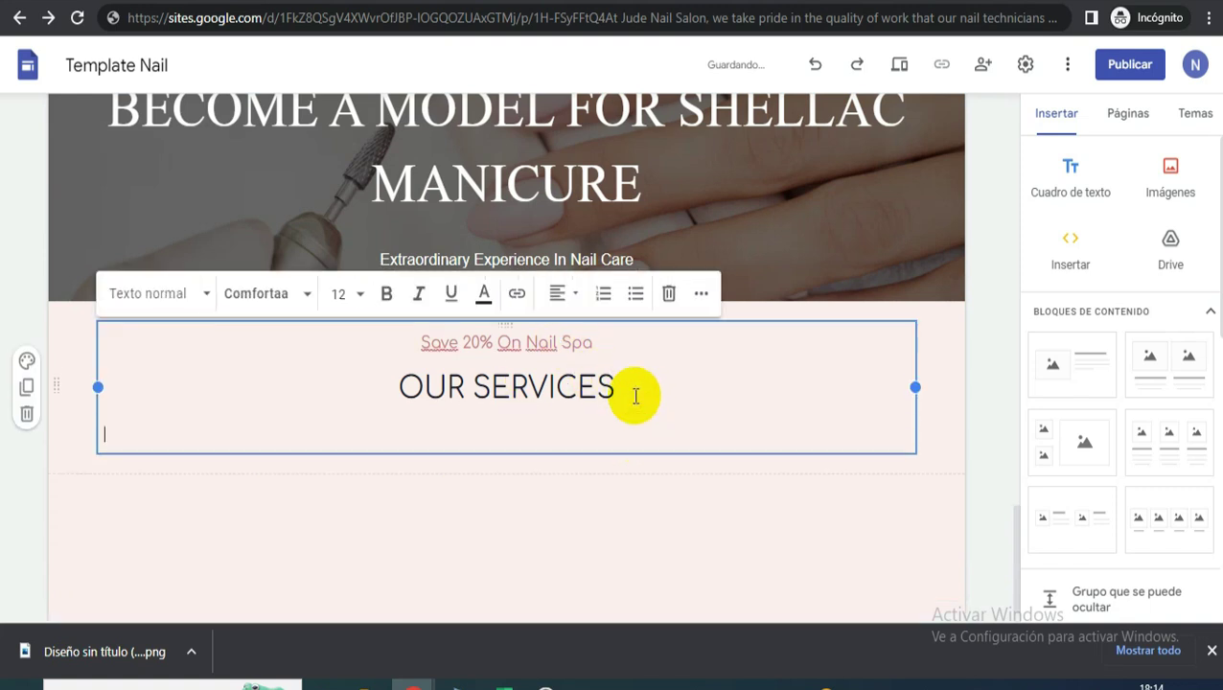
{"action": "key", "text": "ctrl+v"}
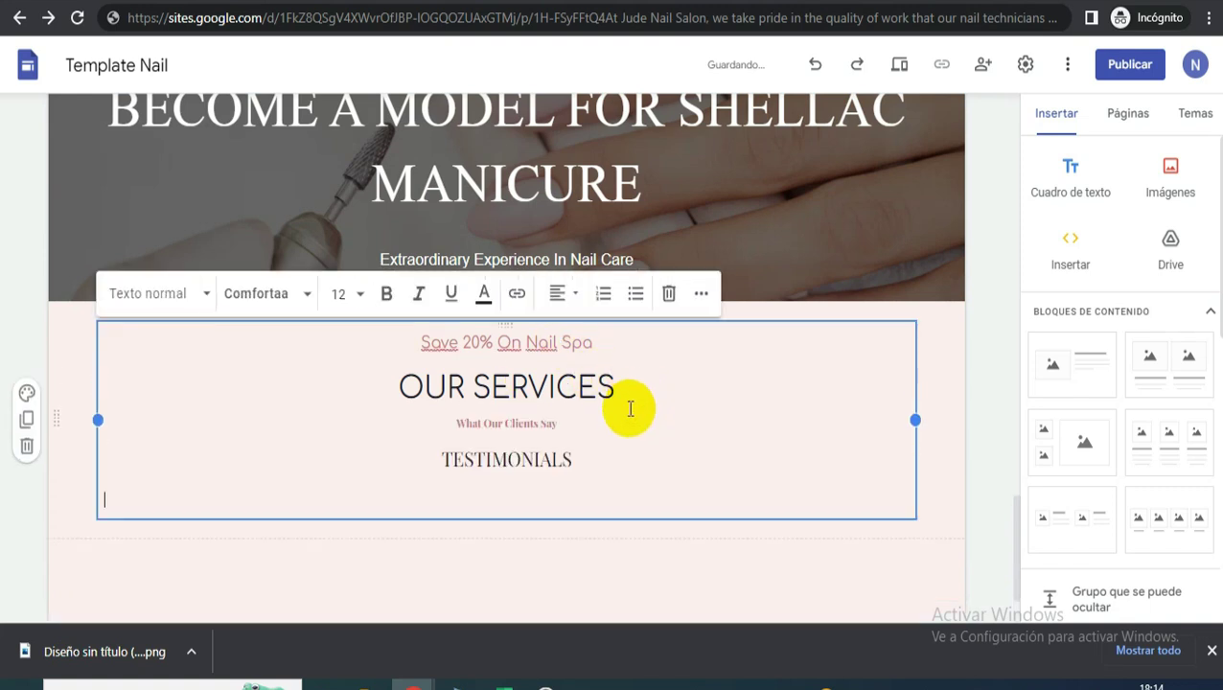
- Set 'What Our Clients Say' to size 14 and delete the old Save 20% and OUR SERVICES lines
{"action": "left_click", "coordinate": [536, 388]}
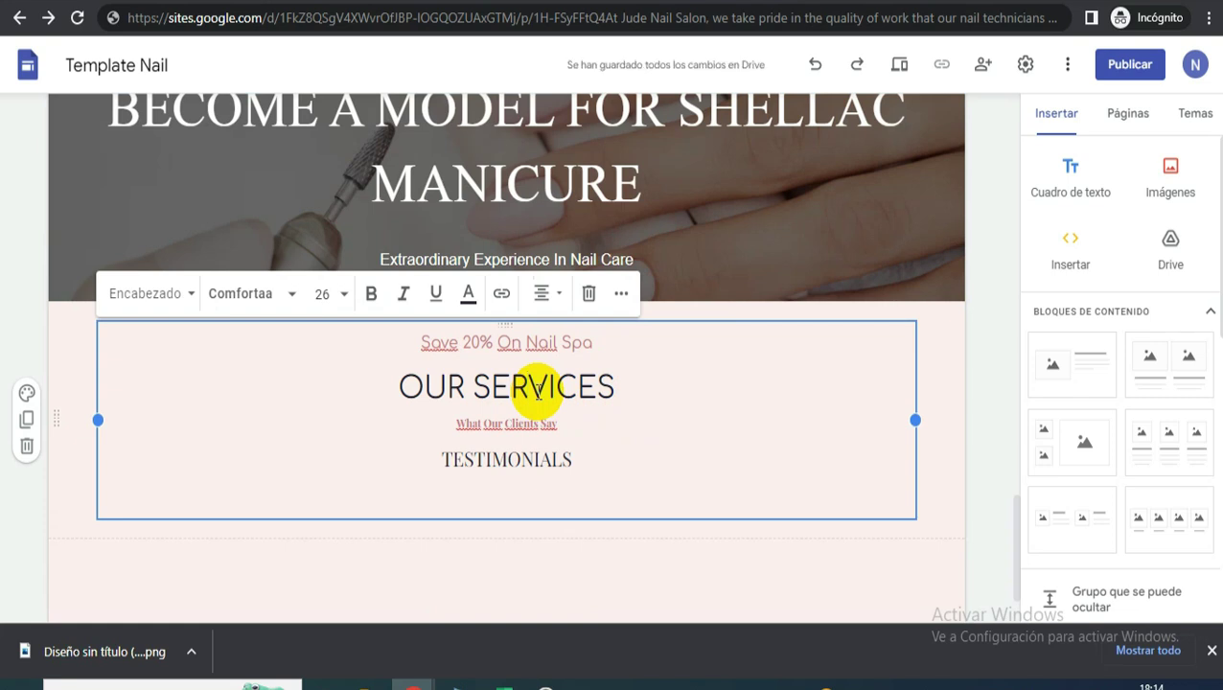
{"action": "left_click", "coordinate": [556, 342]}
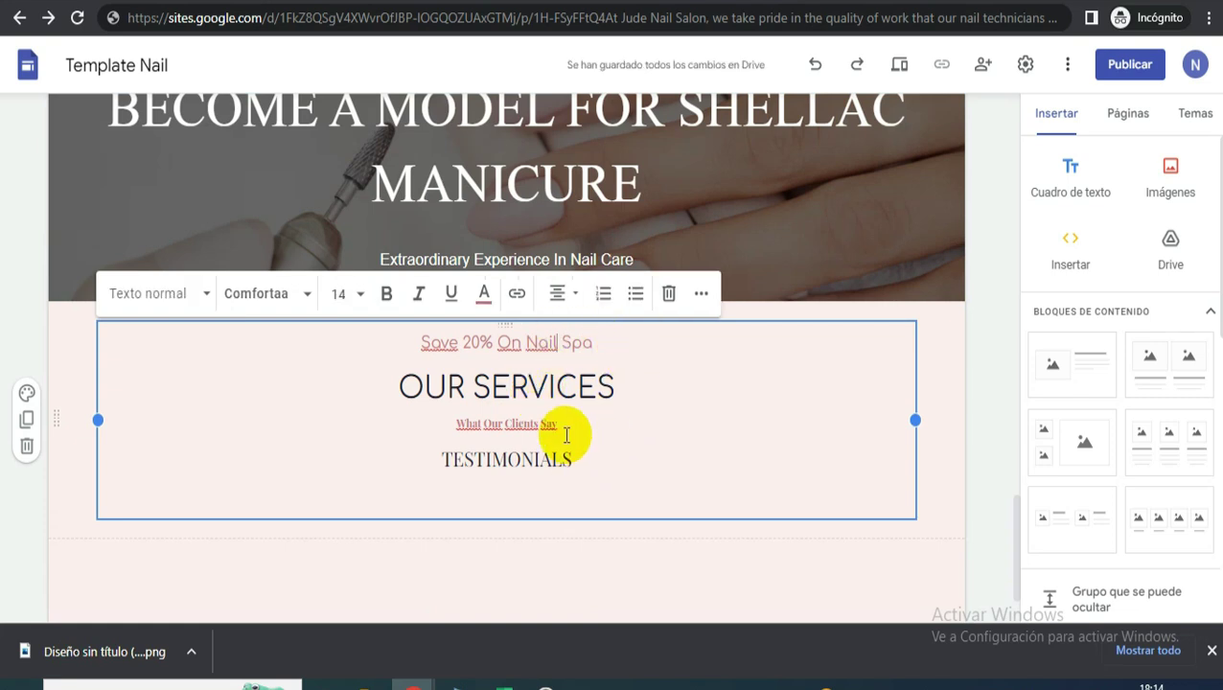
{"action": "left_click_drag", "start_coordinate": [560, 424], "coordinate": [409, 426]}
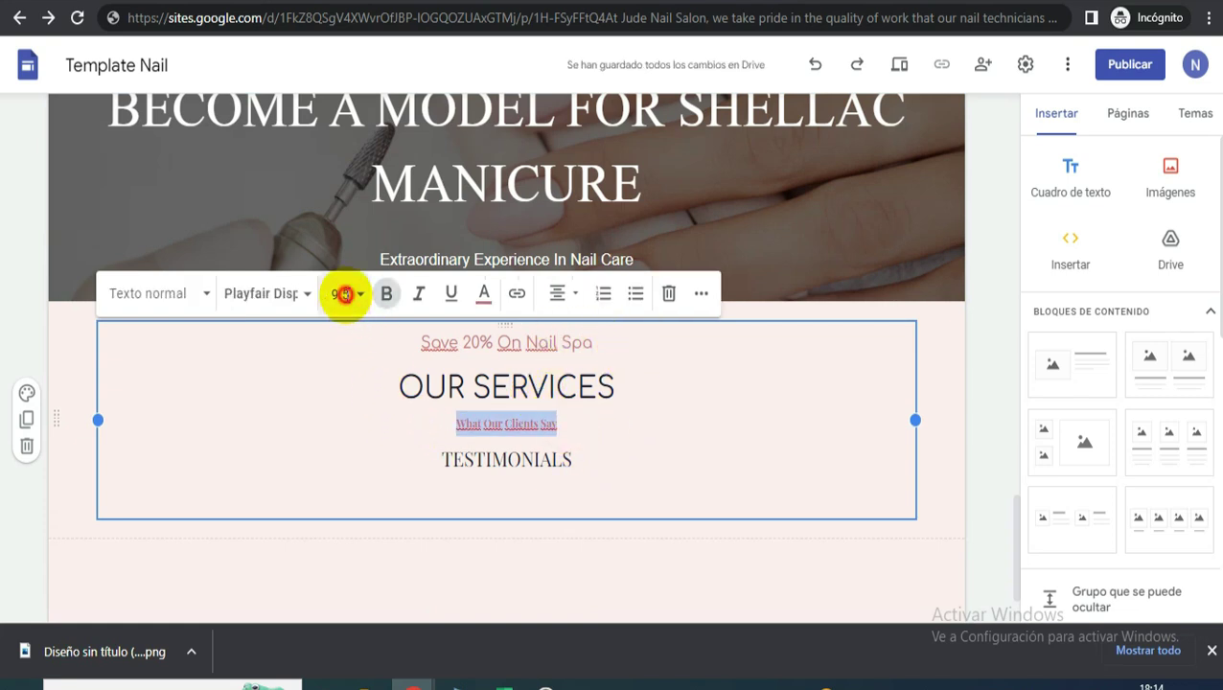
{"action": "left_click", "coordinate": [343, 295]}
{"action": "key", "text": "Return"}
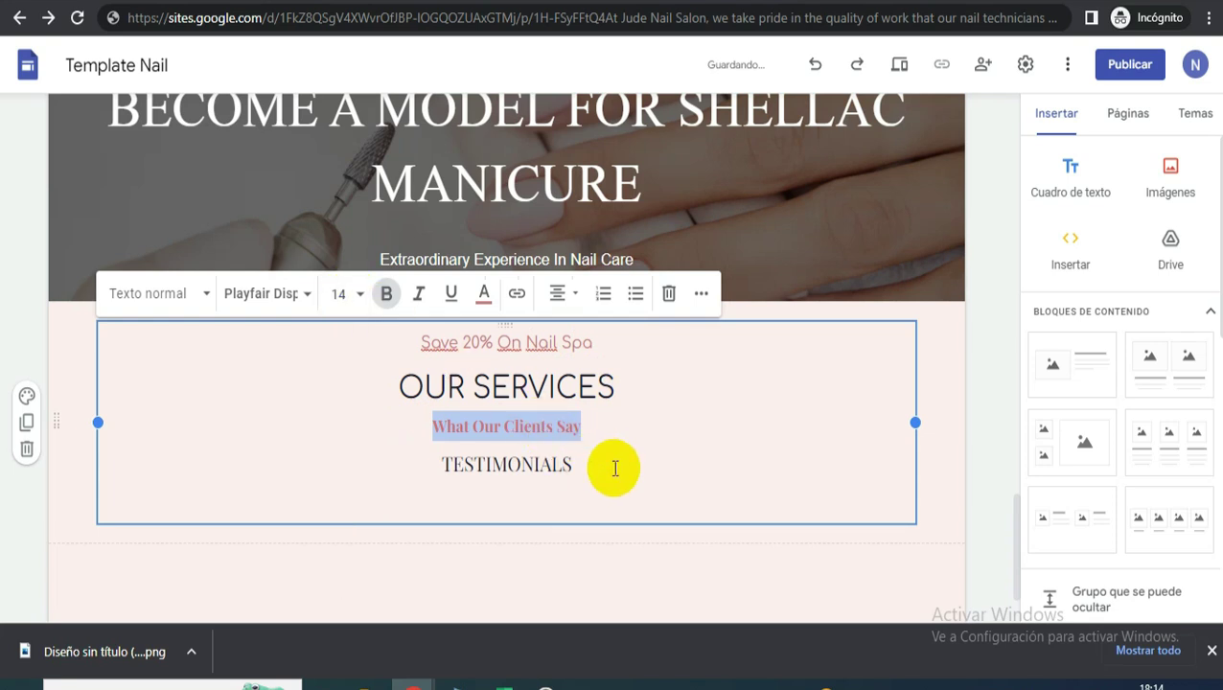
{"action": "left_click_drag", "start_coordinate": [614, 463], "coordinate": [395, 474]}
{"action": "left_click_drag", "start_coordinate": [616, 395], "coordinate": [403, 350]}
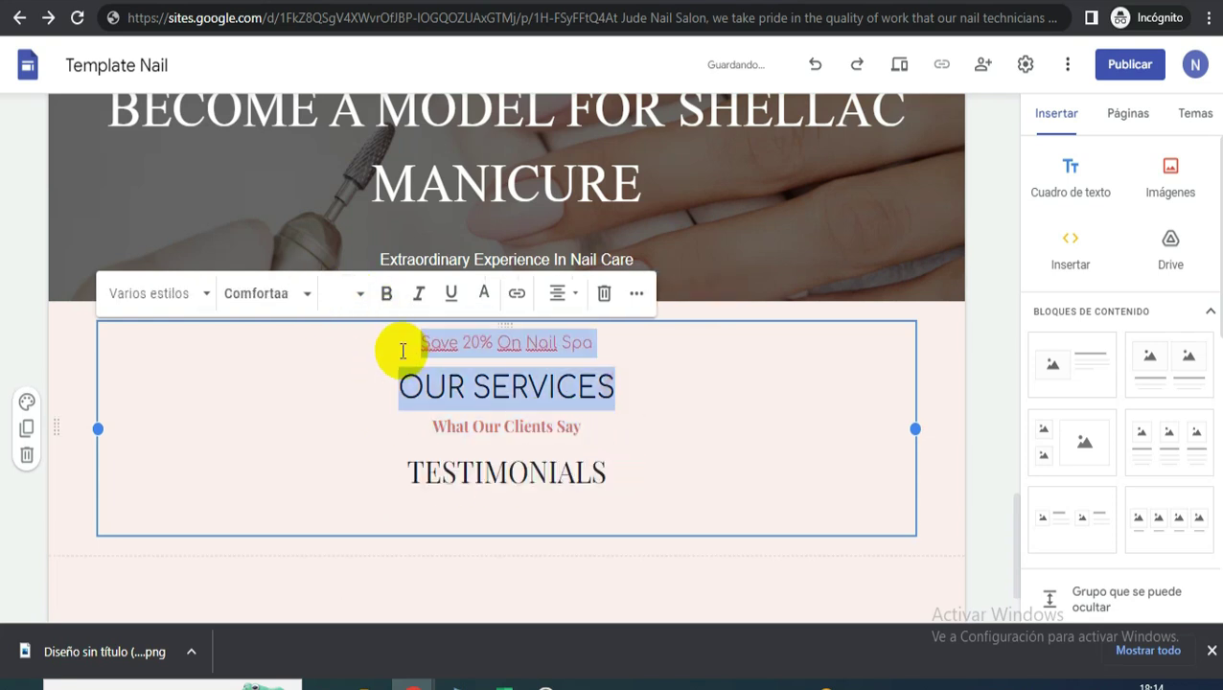
{"action": "key", "text": "BackSpace"}
{"action": "key", "text": "BackSpace"}
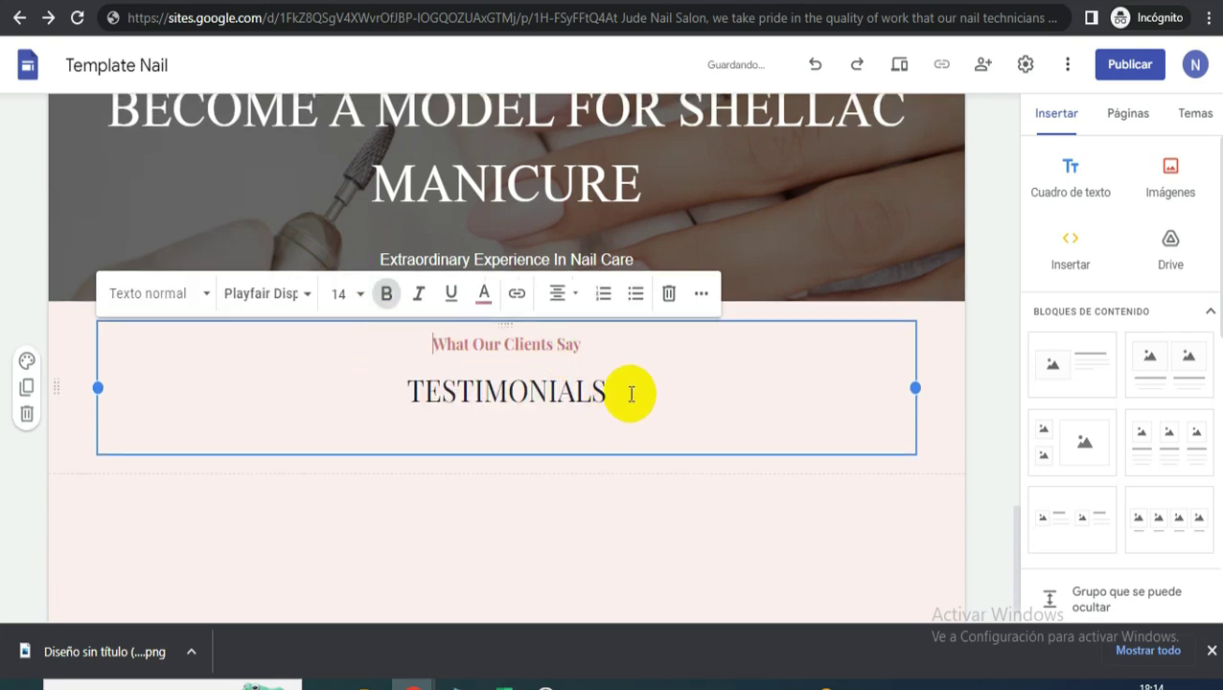
- Apply the Comfortaa Normal font to both testimonials heading lines
{"action": "left_click_drag", "start_coordinate": [627, 393], "coordinate": [385, 356]}
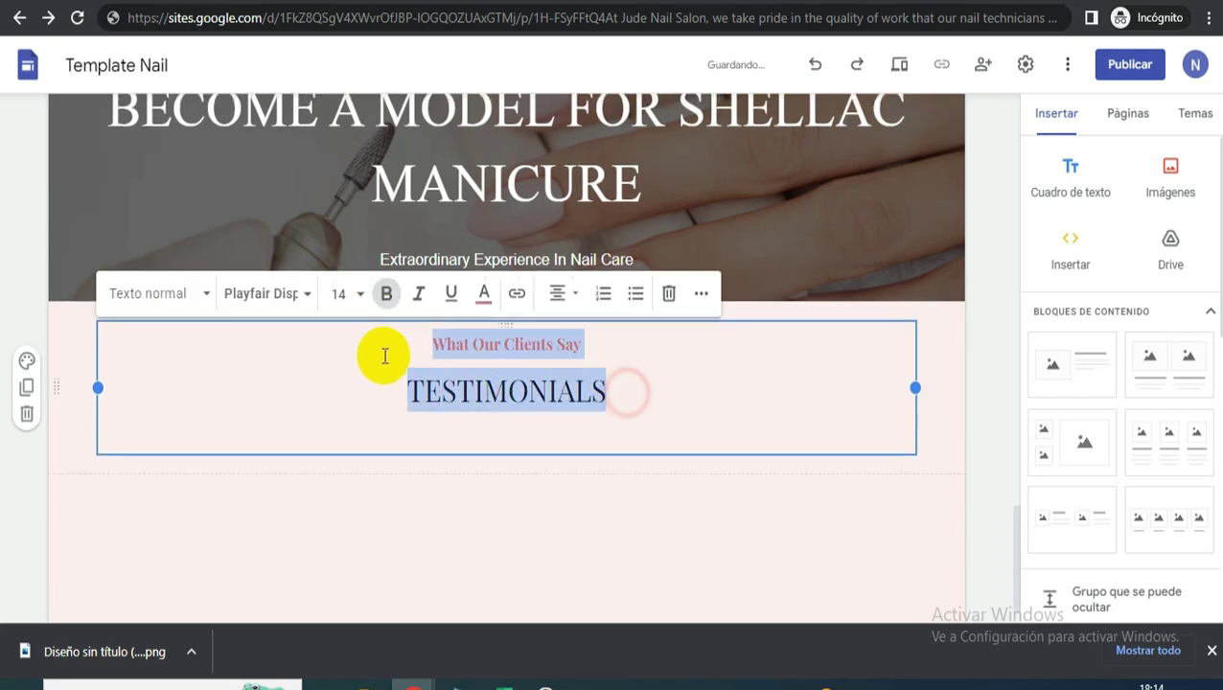
{"action": "left_click", "coordinate": [287, 301]}
{"action": "mouse_move", "coordinate": [330, 410]}
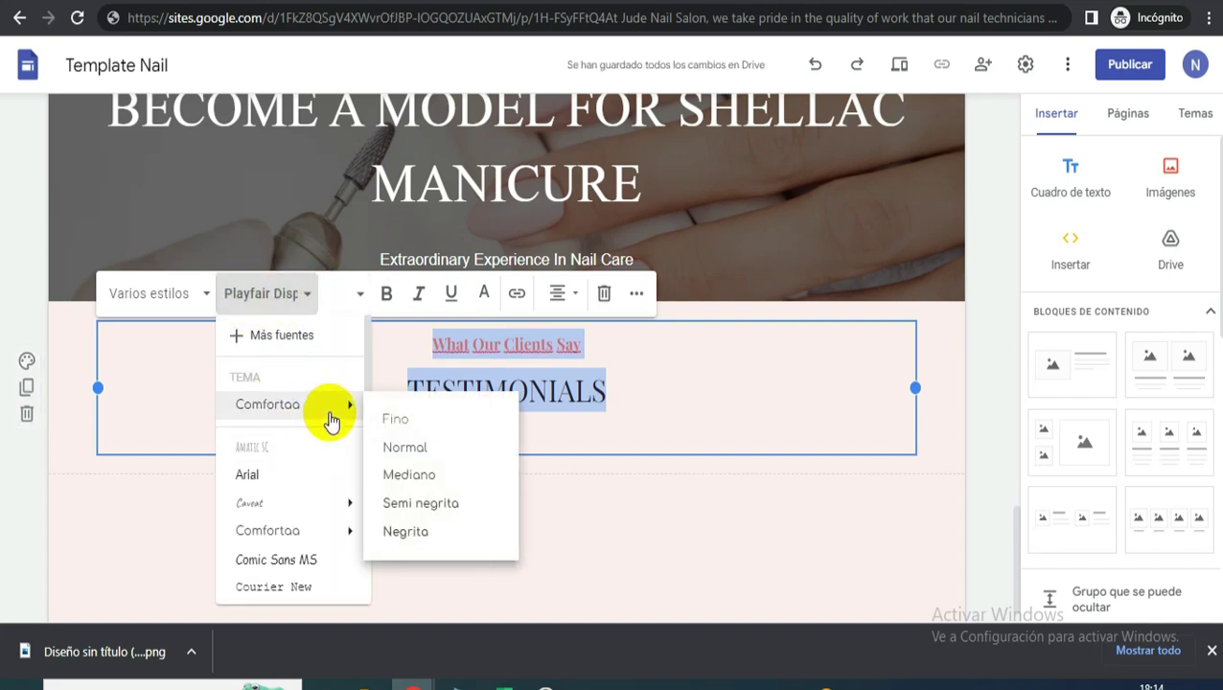
{"action": "left_click", "coordinate": [428, 448]}
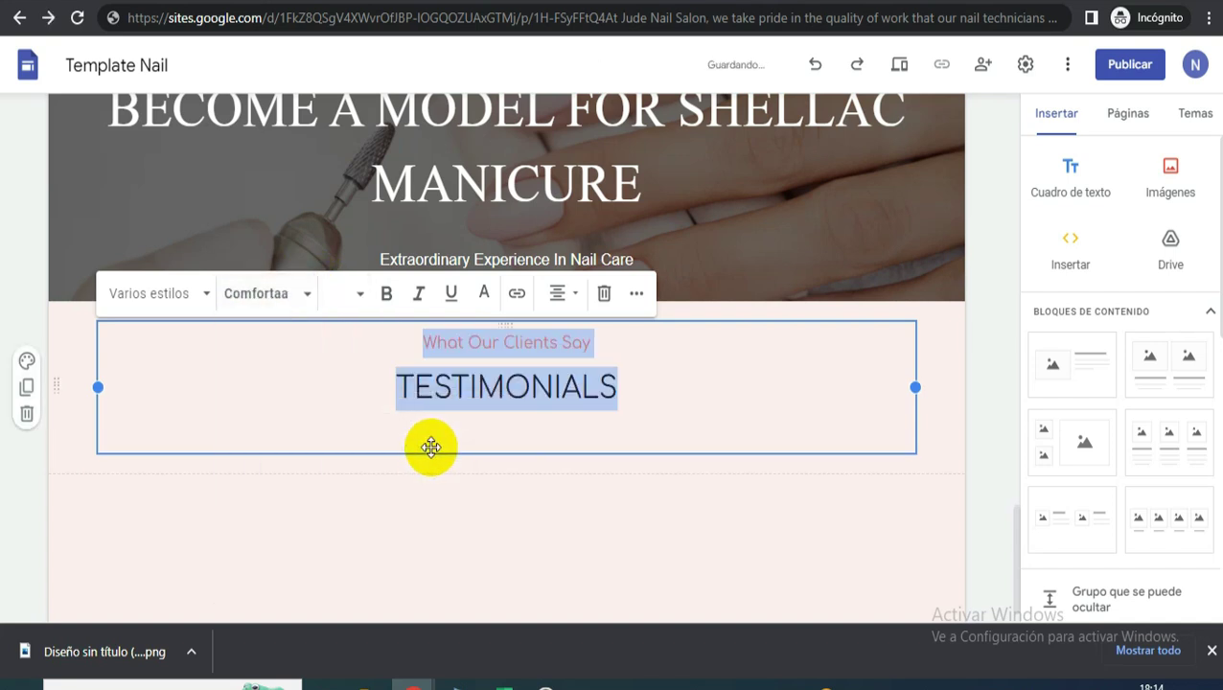
{"action": "left_click", "coordinate": [688, 389]}
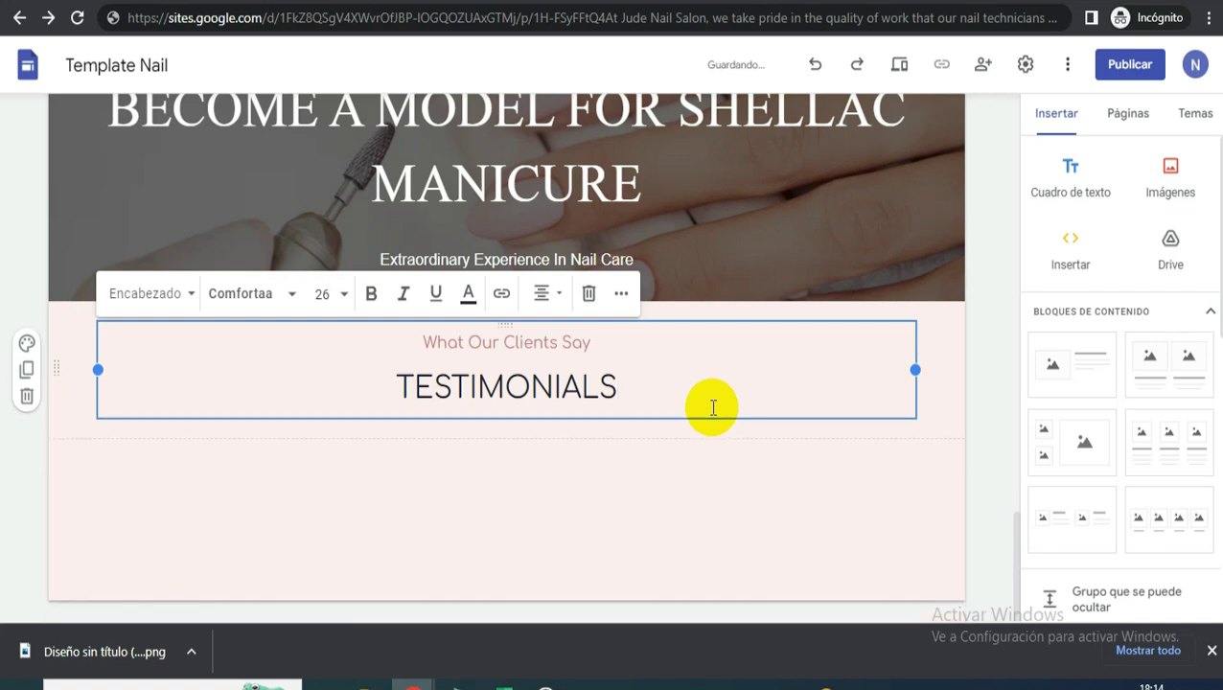
- Review the reference site's testimonial card, then return to the Canva design
{"action": "key", "text": "alt+Tab"}
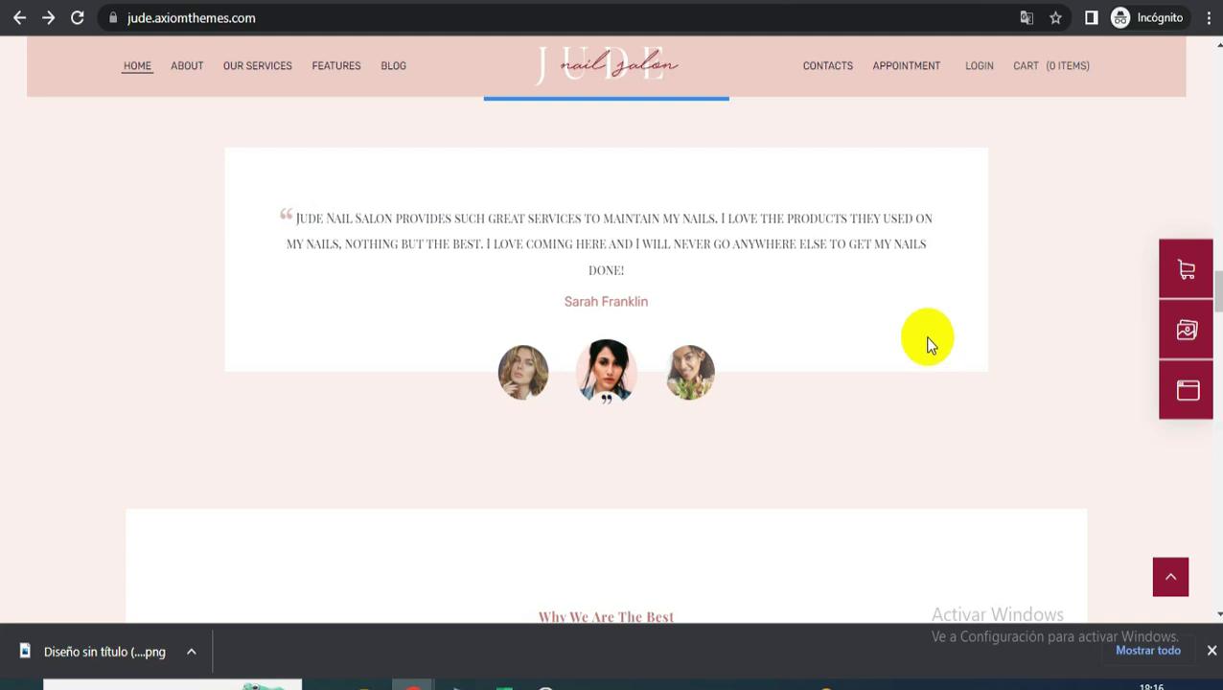
{"action": "key", "text": "ctrl+Tab"}
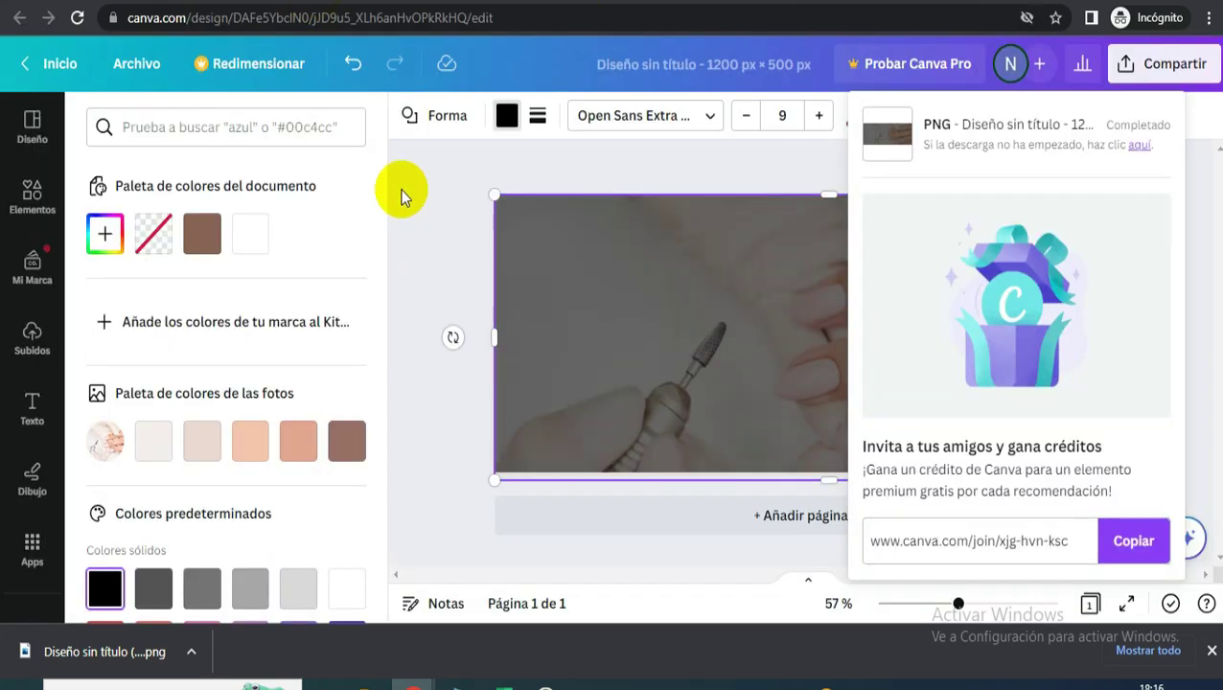
- Add a second page to the design and fill its background with peach
{"action": "left_click", "coordinate": [744, 522]}
{"action": "left_click", "coordinate": [801, 523]}
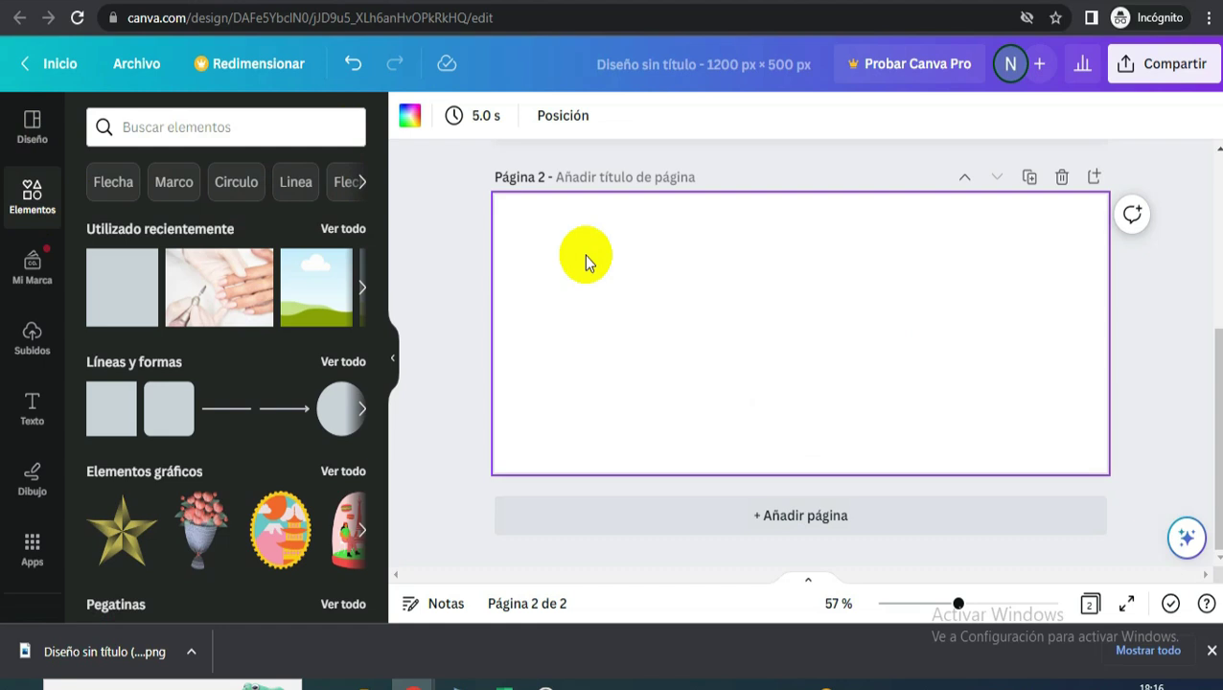
{"action": "left_click", "coordinate": [410, 123]}
{"action": "left_click", "coordinate": [250, 441]}
{"action": "left_click", "coordinate": [429, 299]}
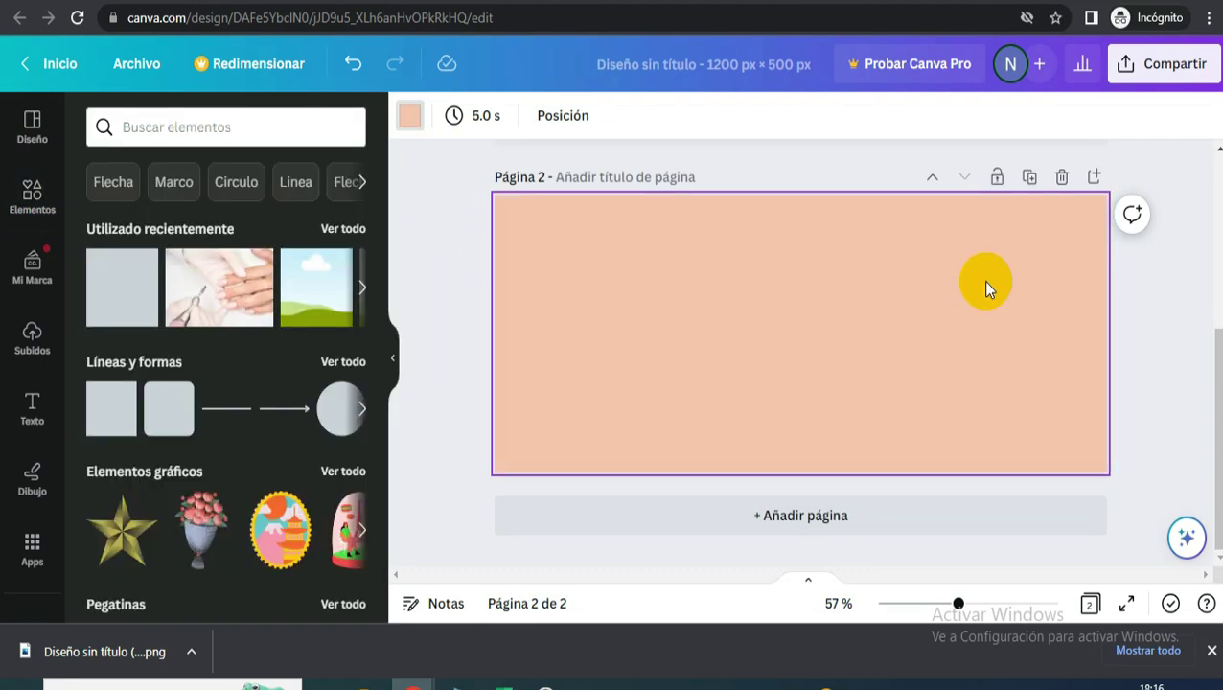
{"action": "left_click", "coordinate": [1139, 282]}
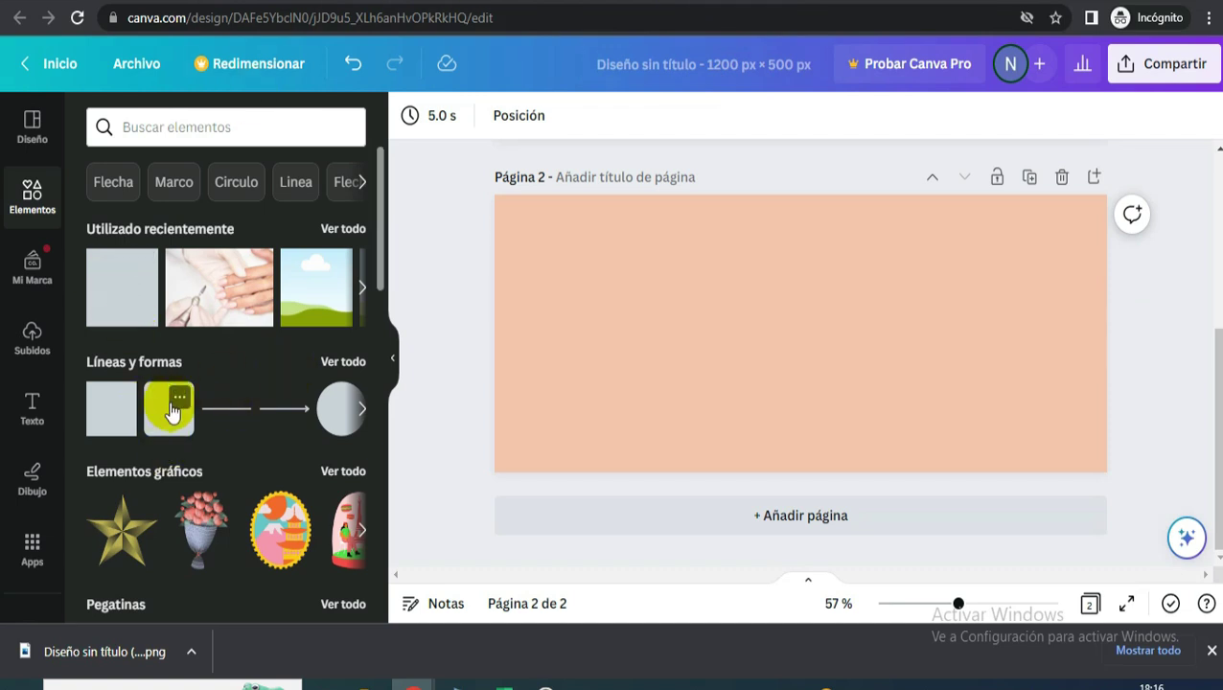
- Add a square from Lines and Shapes and stretch it into a wide centred rectangle
{"action": "left_click", "coordinate": [342, 362]}
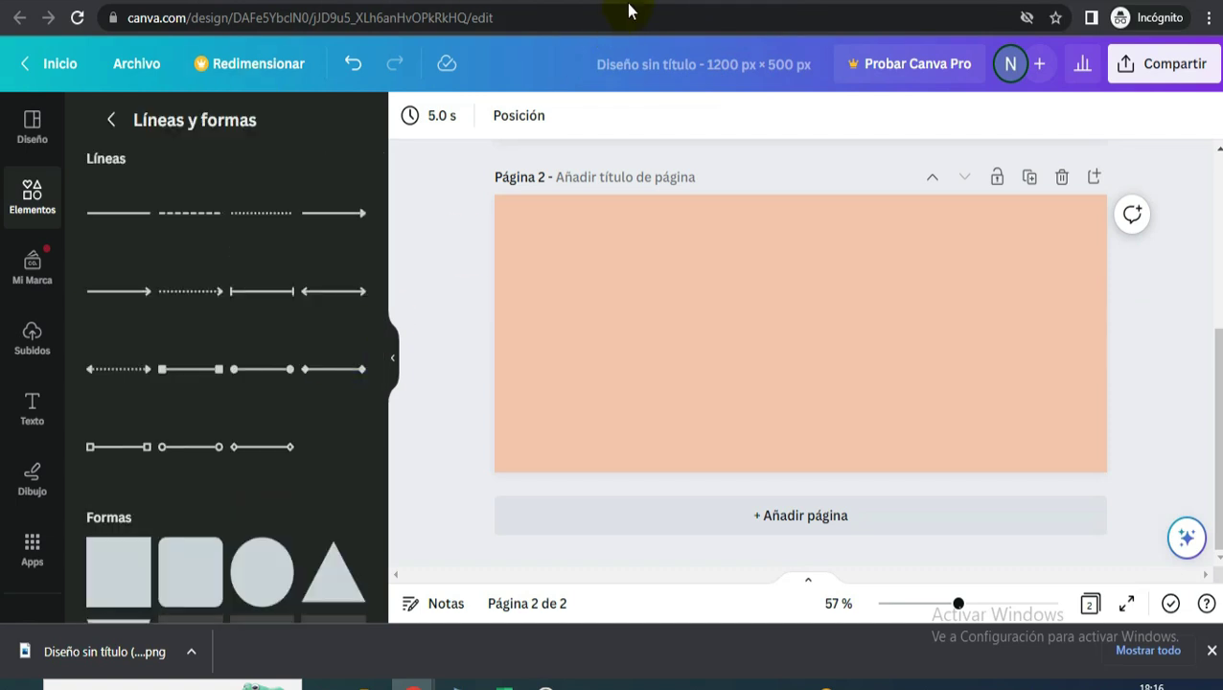
{"action": "key", "text": "ctrl+Tab"}
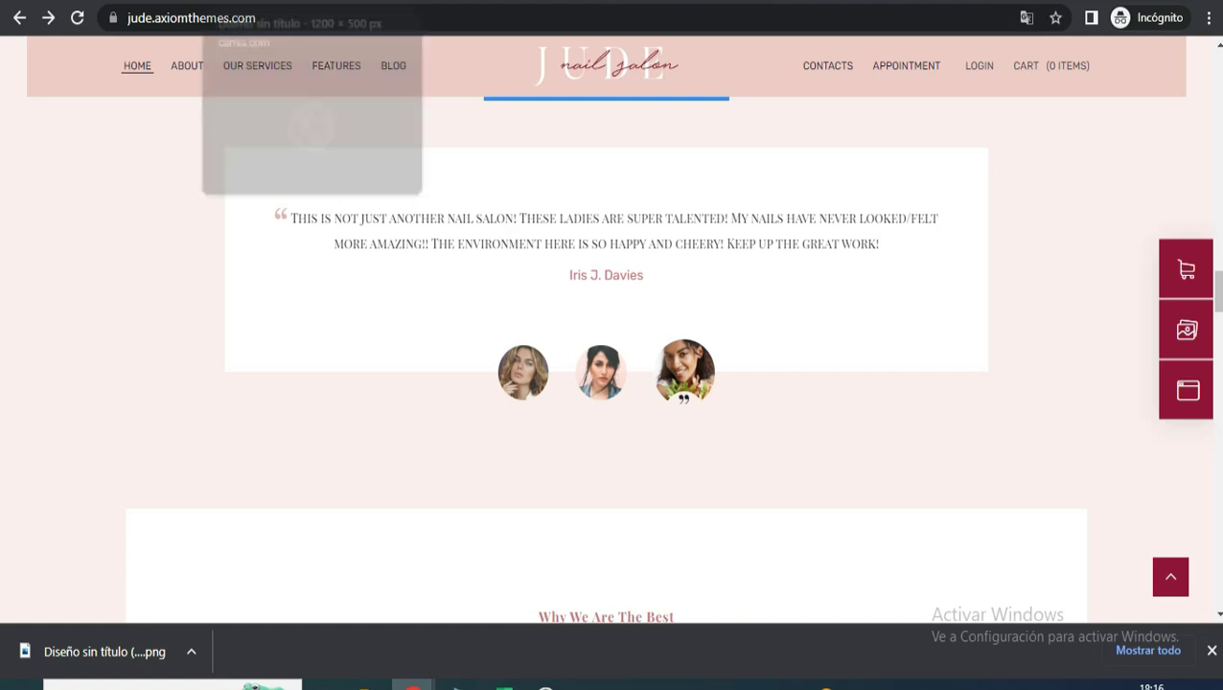
{"action": "key", "text": "ctrl+Tab"}
{"action": "scroll", "coordinate": [249, 460], "scroll_direction": "down", "scroll_amount": 2}
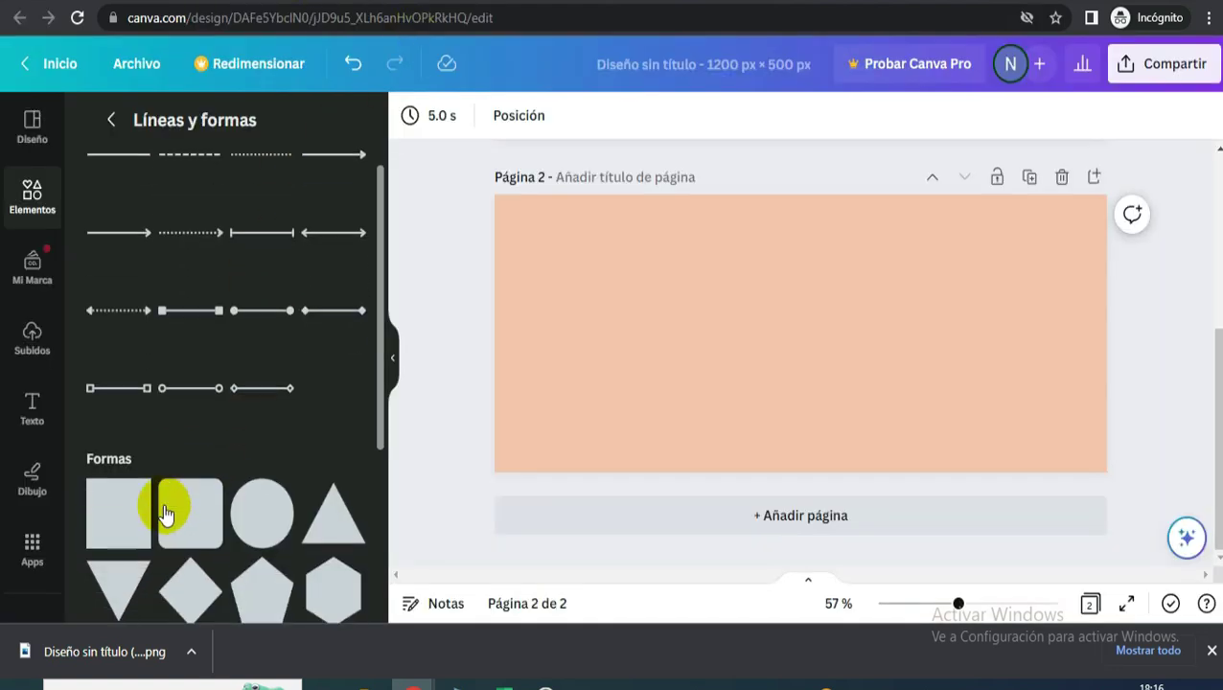
{"action": "left_click", "coordinate": [144, 479]}
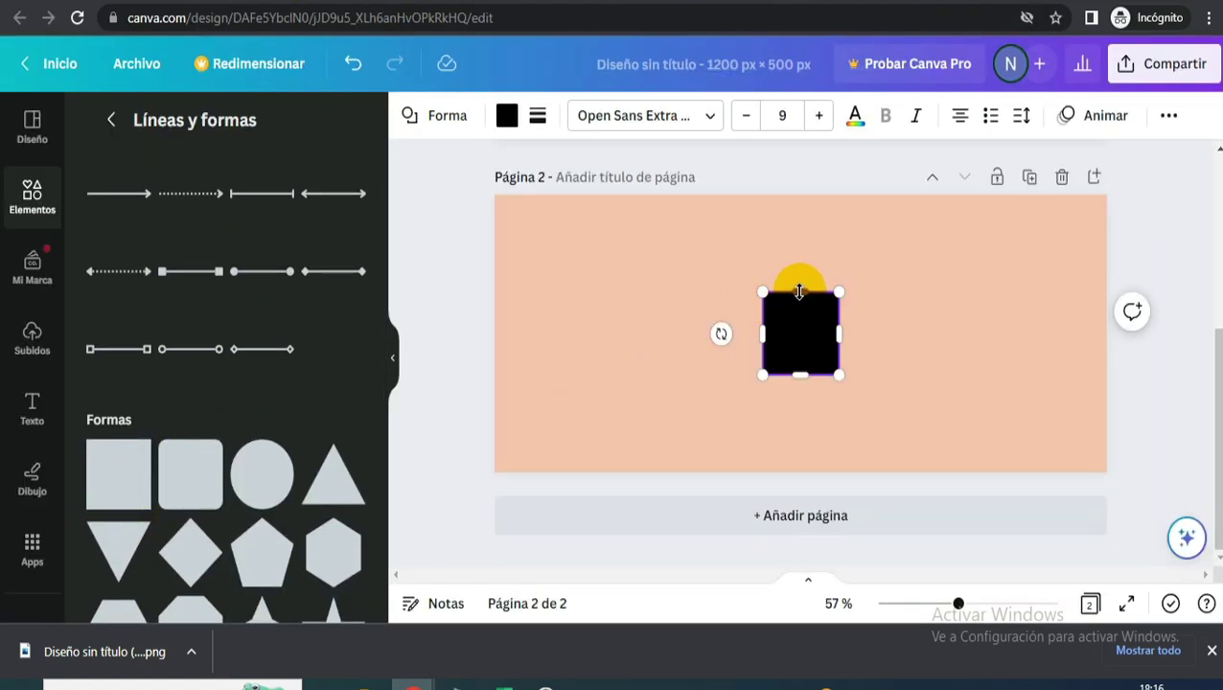
{"action": "left_click_drag", "start_coordinate": [763, 336], "coordinate": [532, 335]}
{"action": "left_click_drag", "start_coordinate": [841, 335], "coordinate": [1082, 335]}
{"action": "left_click_drag", "start_coordinate": [808, 302], "coordinate": [805, 230]}
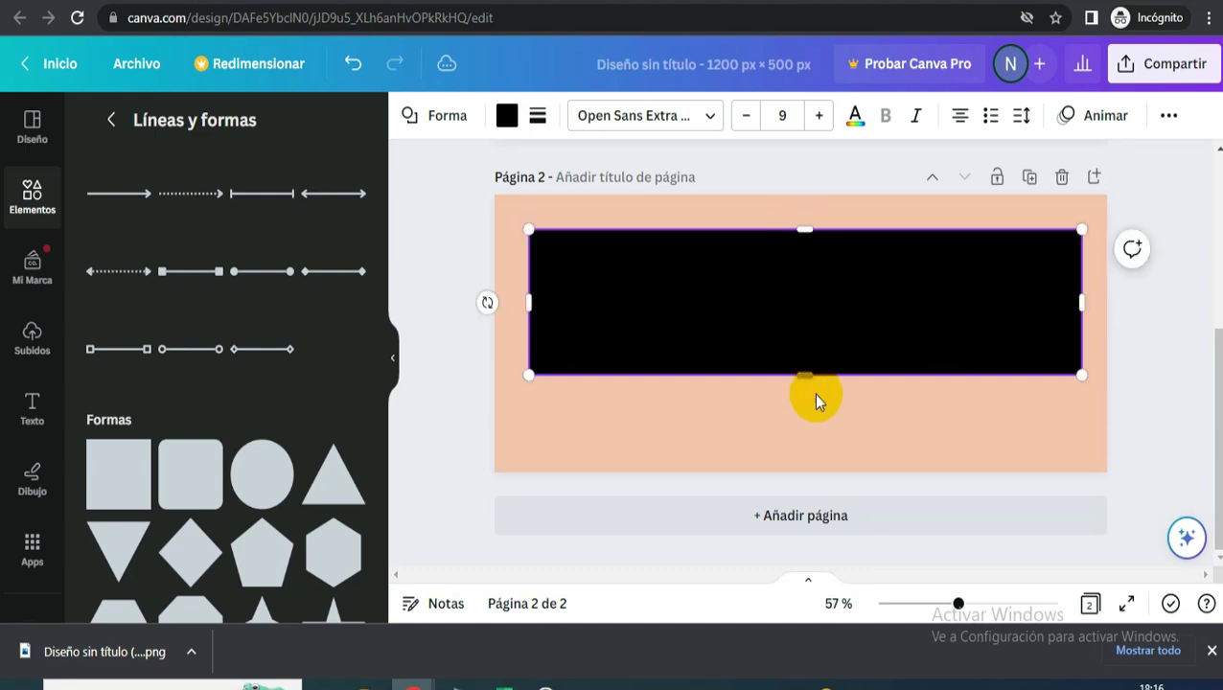
{"action": "left_click_drag", "start_coordinate": [821, 298], "coordinate": [816, 273]}
{"action": "left_click_drag", "start_coordinate": [802, 393], "coordinate": [803, 425]}
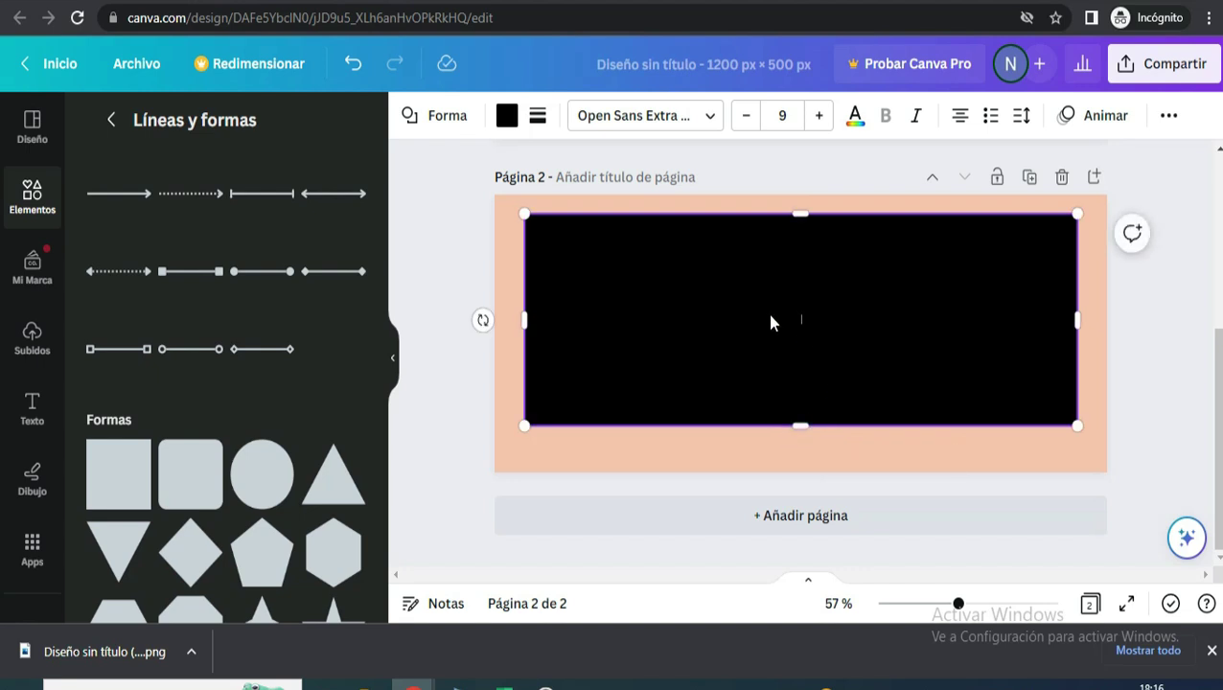
{"action": "left_click", "coordinate": [507, 115]}
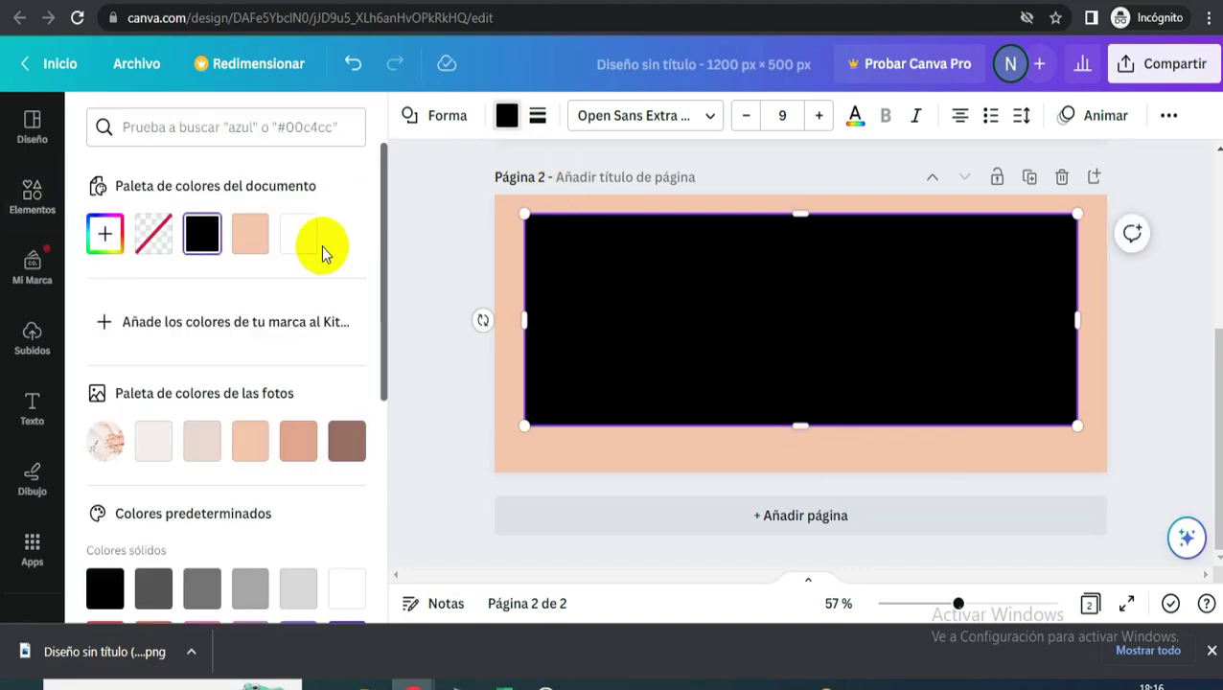
- Colour the rectangle white and recentre it on the page
{"action": "left_click", "coordinate": [290, 241]}
{"action": "mouse_move", "coordinate": [736, 304]}
{"action": "left_mouse_down"}
{"action": "mouse_move", "coordinate": [742, 288]}
{"action": "mouse_move", "coordinate": [739, 300]}
{"action": "left_mouse_up"}
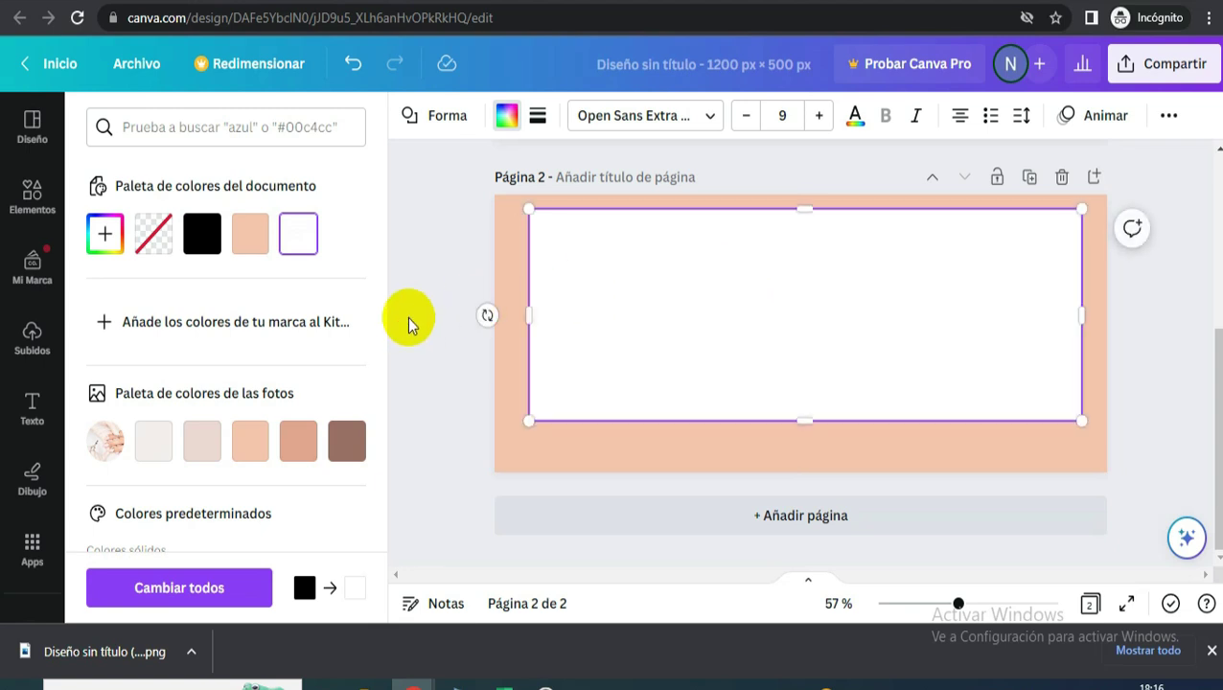
{"action": "key", "text": "Escape"}
{"action": "left_click", "coordinate": [106, 120]}
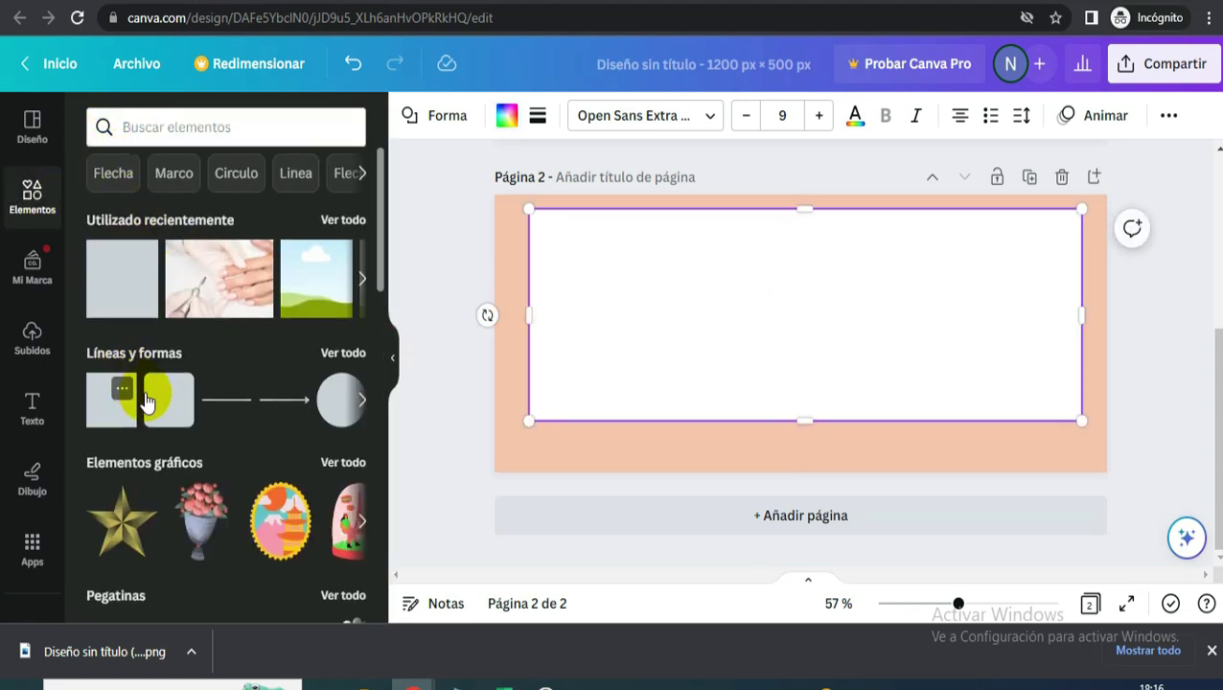
- Add a small circular frame and line up three copies along the white panel's bottom edge
{"action": "scroll", "coordinate": [154, 406], "scroll_direction": "down", "scroll_amount": 2}
{"action": "scroll", "coordinate": [171, 443], "scroll_direction": "down", "scroll_amount": 7}
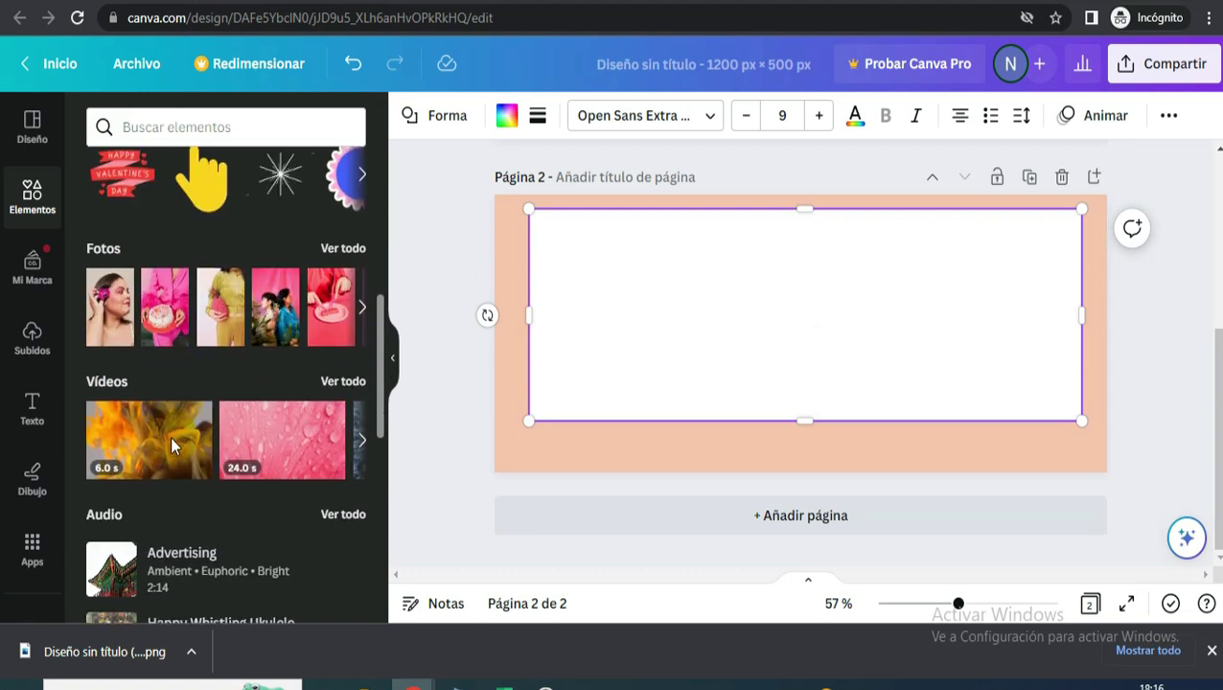
{"action": "scroll", "coordinate": [173, 444], "scroll_direction": "down", "scroll_amount": 2}
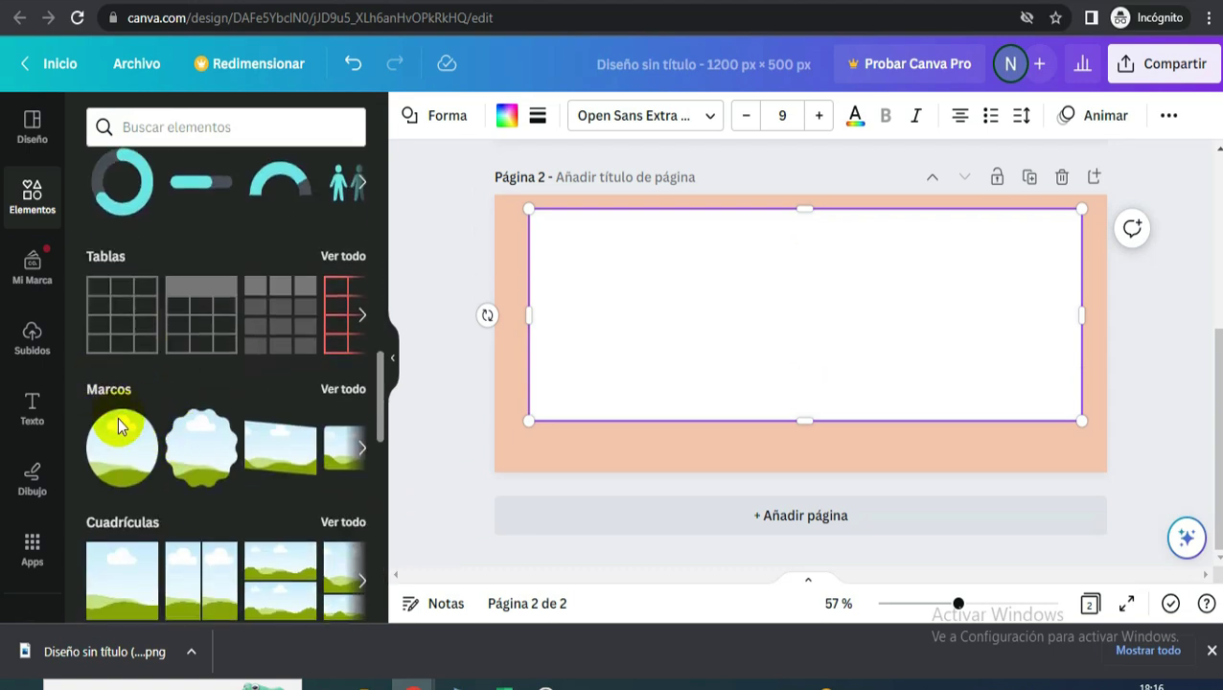
{"action": "left_click_drag", "start_coordinate": [168, 432], "coordinate": [775, 294]}
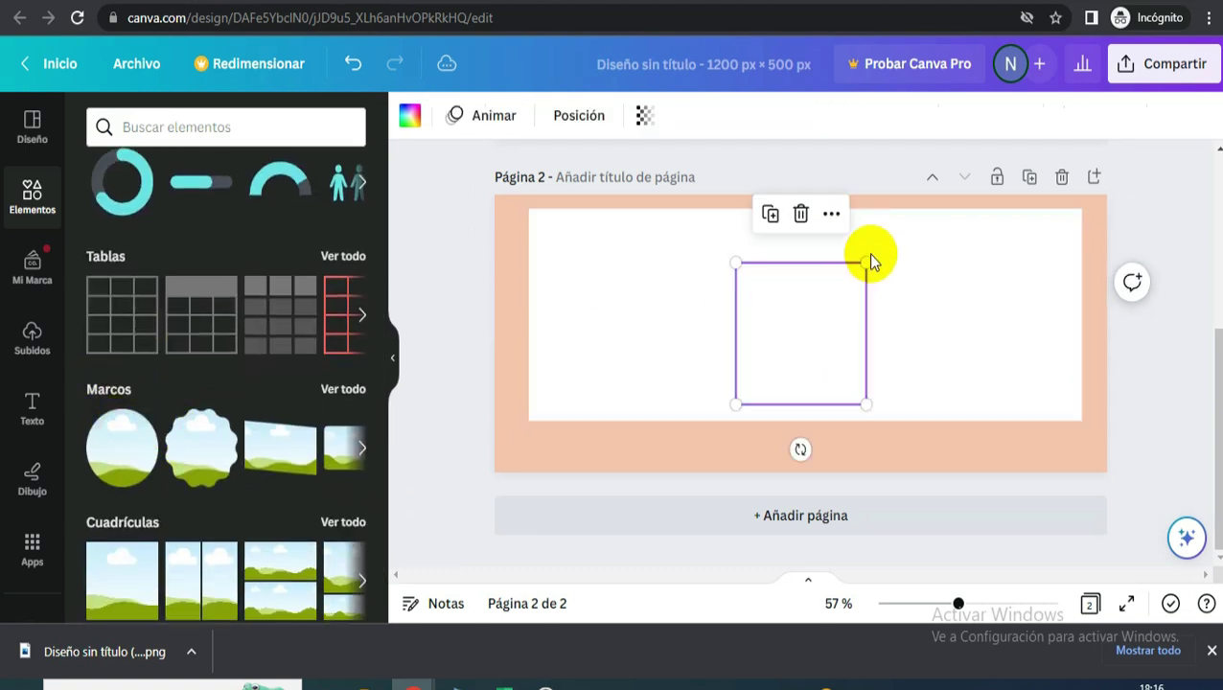
{"action": "left_click_drag", "start_coordinate": [865, 264], "coordinate": [791, 346]}
{"action": "left_click_drag", "start_coordinate": [752, 386], "coordinate": [744, 444]}
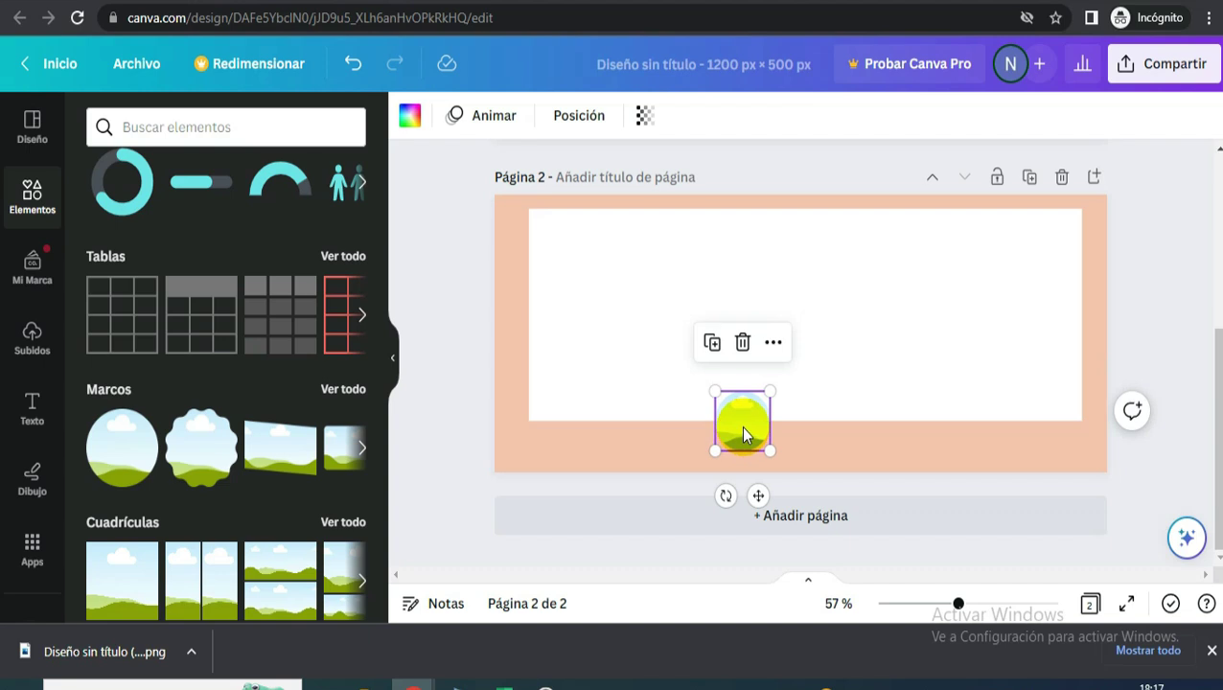
{"action": "left_click_drag", "start_coordinate": [734, 429], "coordinate": [888, 426]}
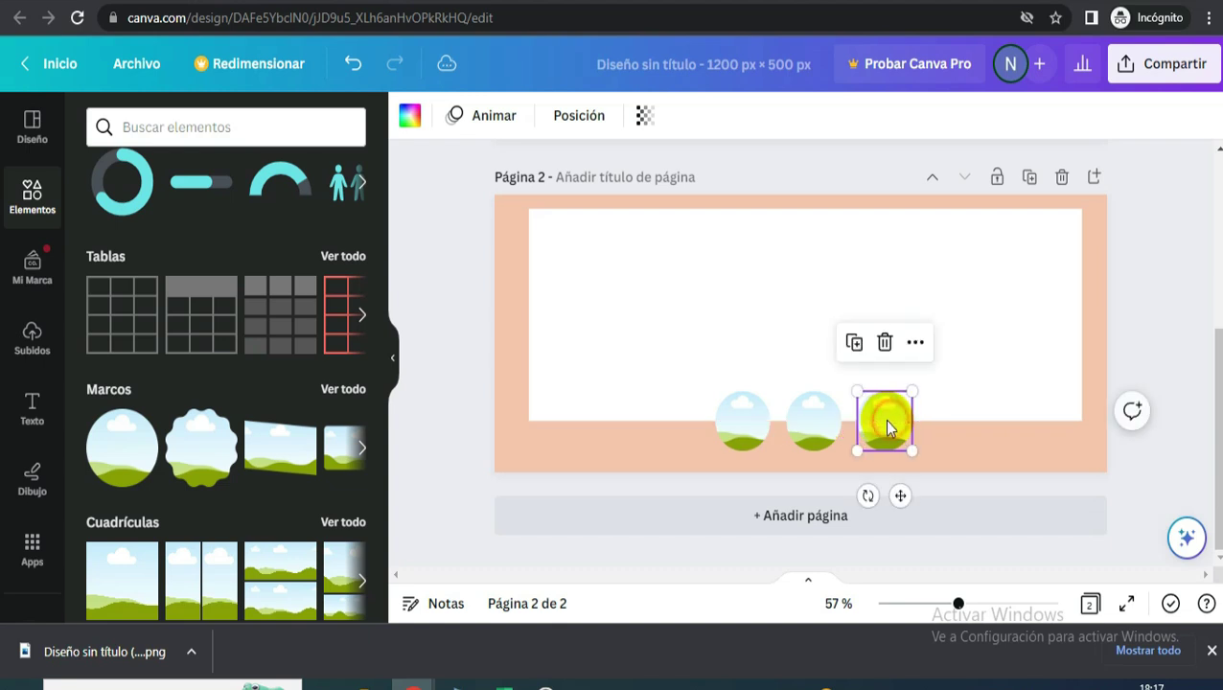
{"action": "left_click_drag", "start_coordinate": [805, 431], "coordinate": [748, 426]}
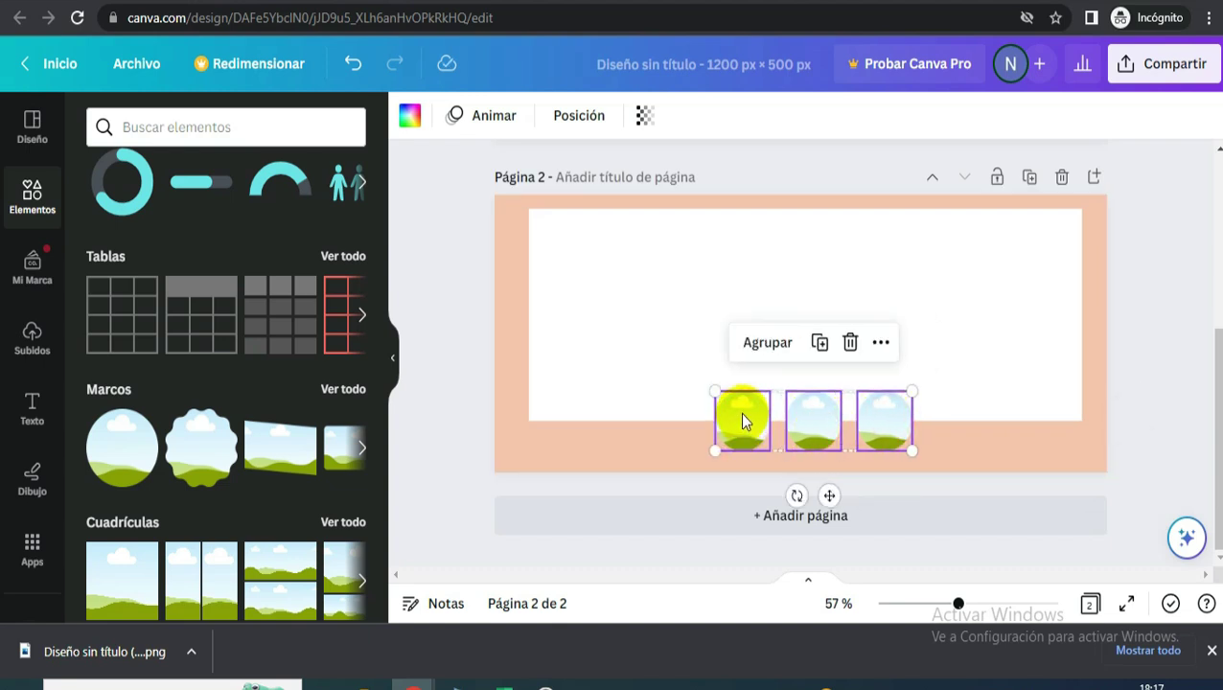
{"action": "left_click", "coordinate": [883, 421]}
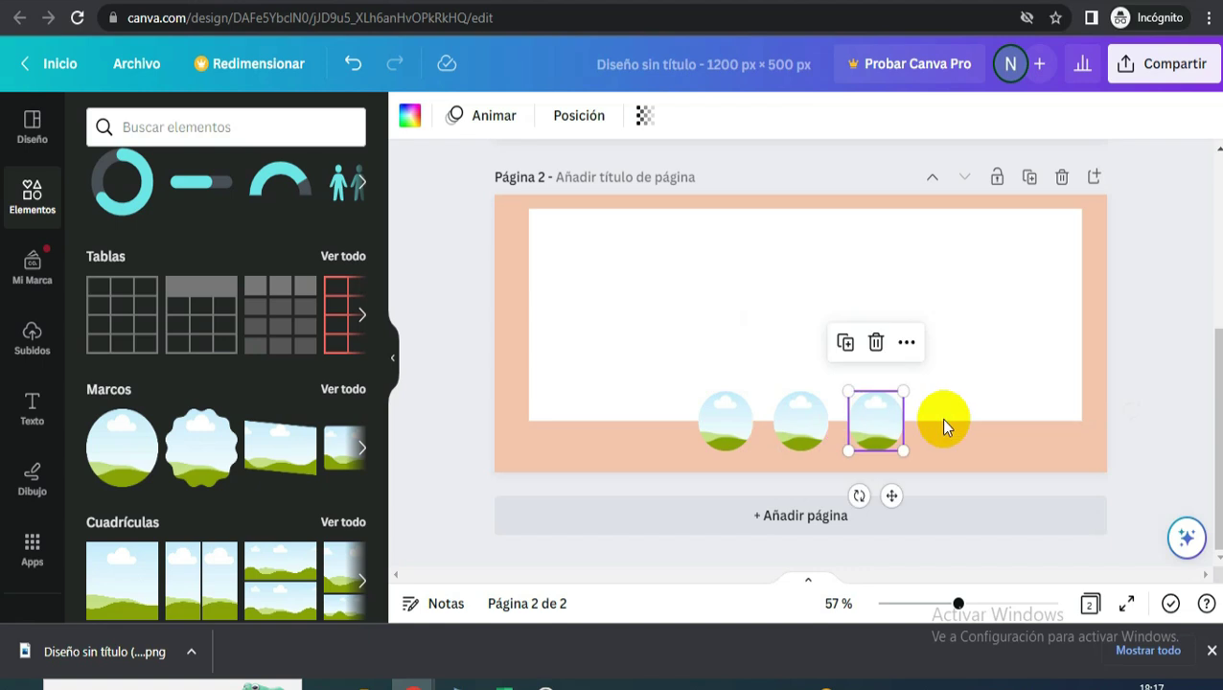
{"action": "left_click", "coordinate": [1171, 317]}
{"action": "left_click", "coordinate": [809, 340]}
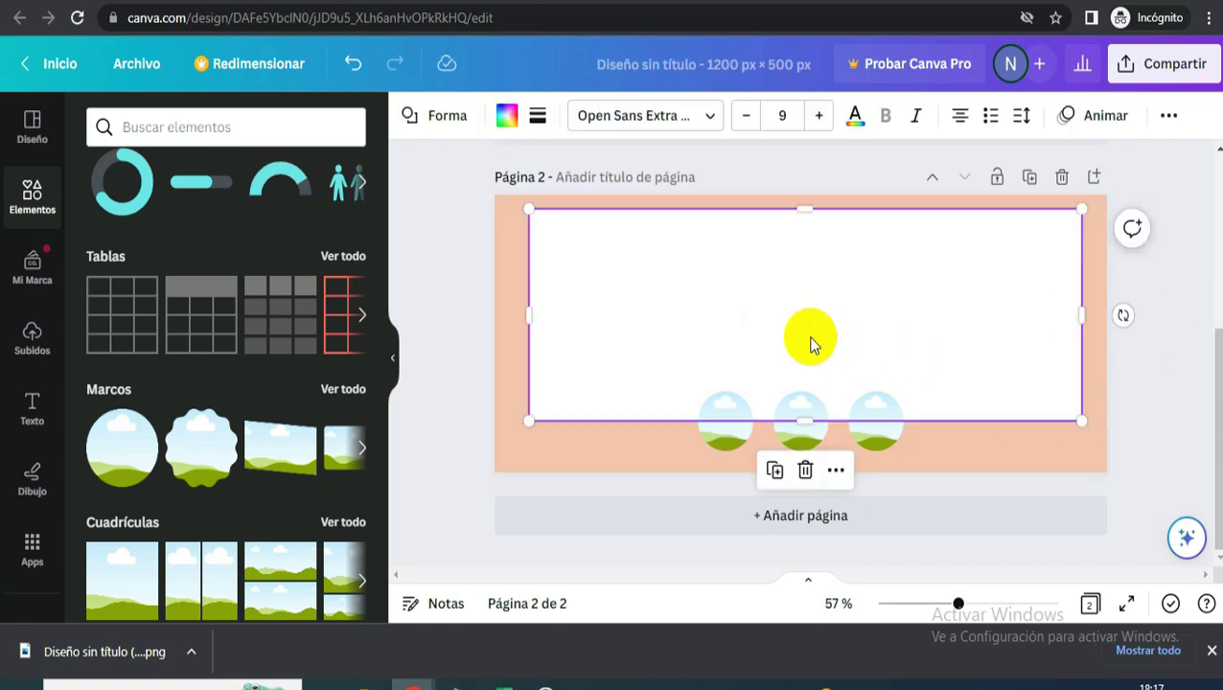
{"action": "left_click_drag", "start_coordinate": [811, 347], "coordinate": [811, 339]}
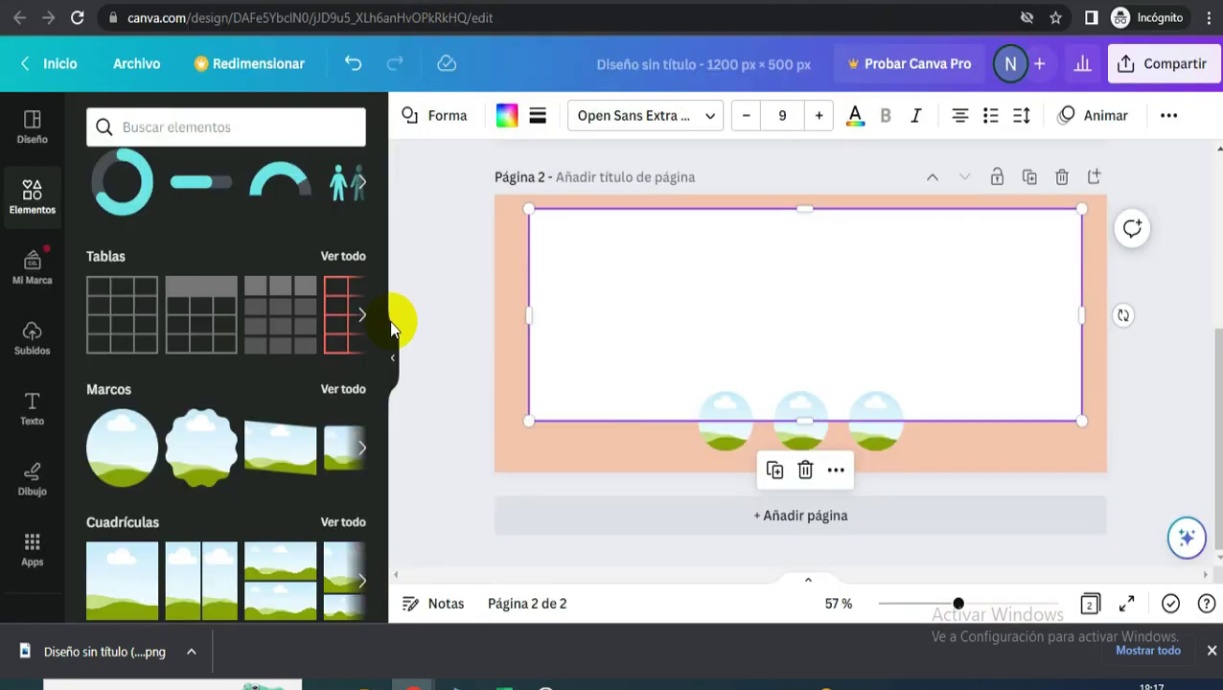
{"action": "left_click", "coordinate": [474, 383]}
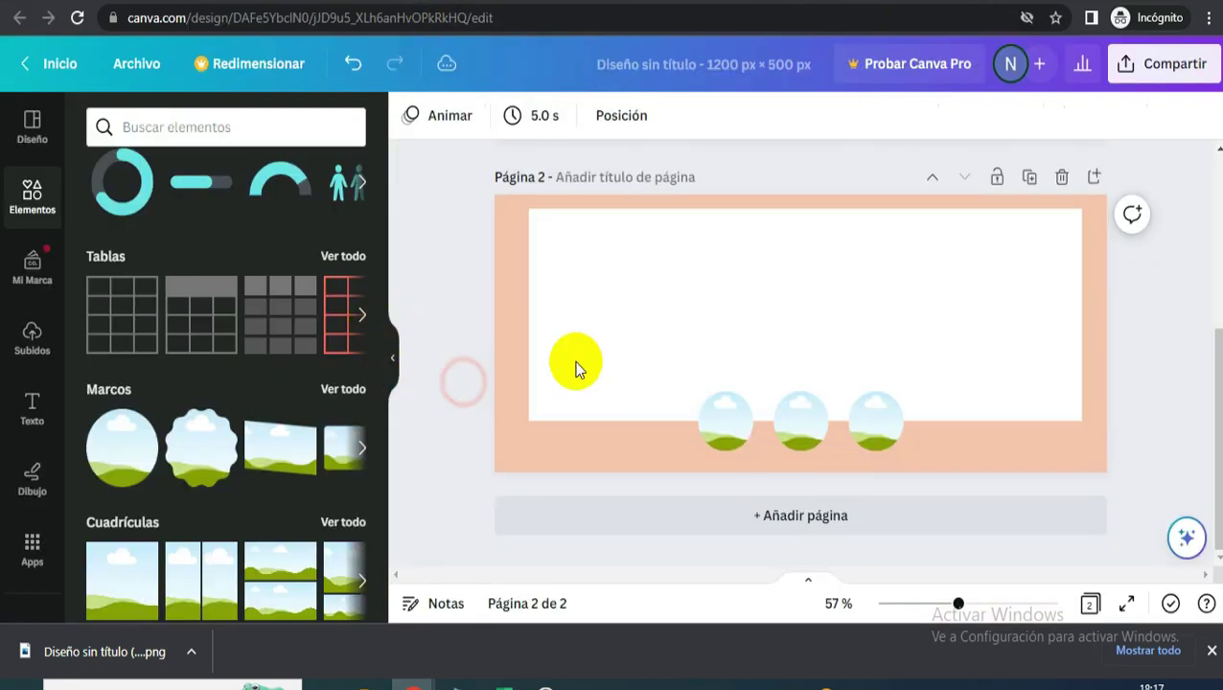
- Add a 'comillas' closing-quote graphic, shrink it under the first frame and colour it brown
{"action": "left_click", "coordinate": [207, 136]}
{"action": "type", "text": "c"}
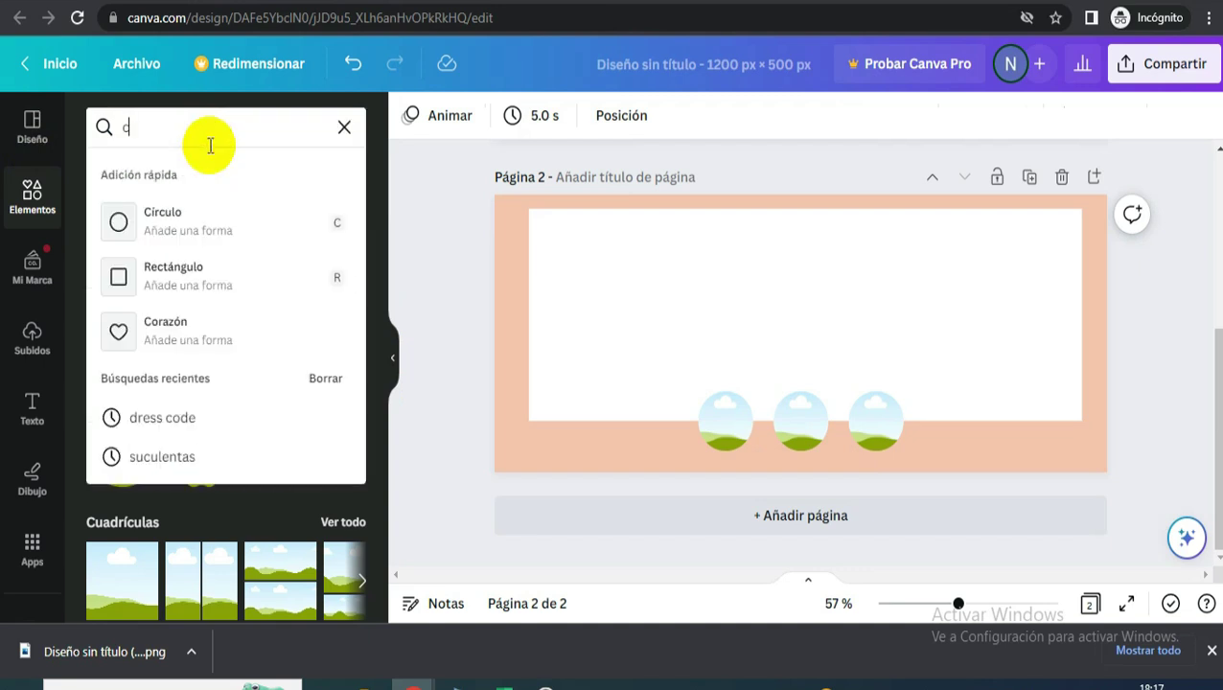
{"action": "type", "text": "omillas"}
{"action": "key", "text": "Return"}
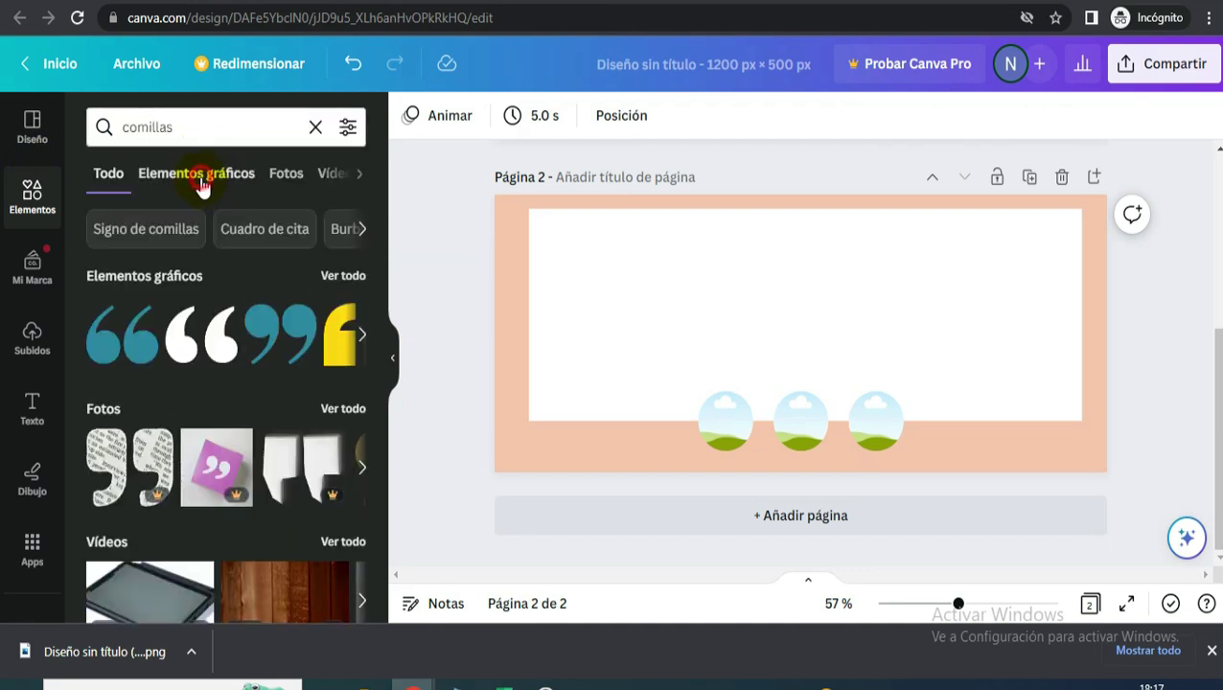
{"action": "left_click", "coordinate": [198, 180]}
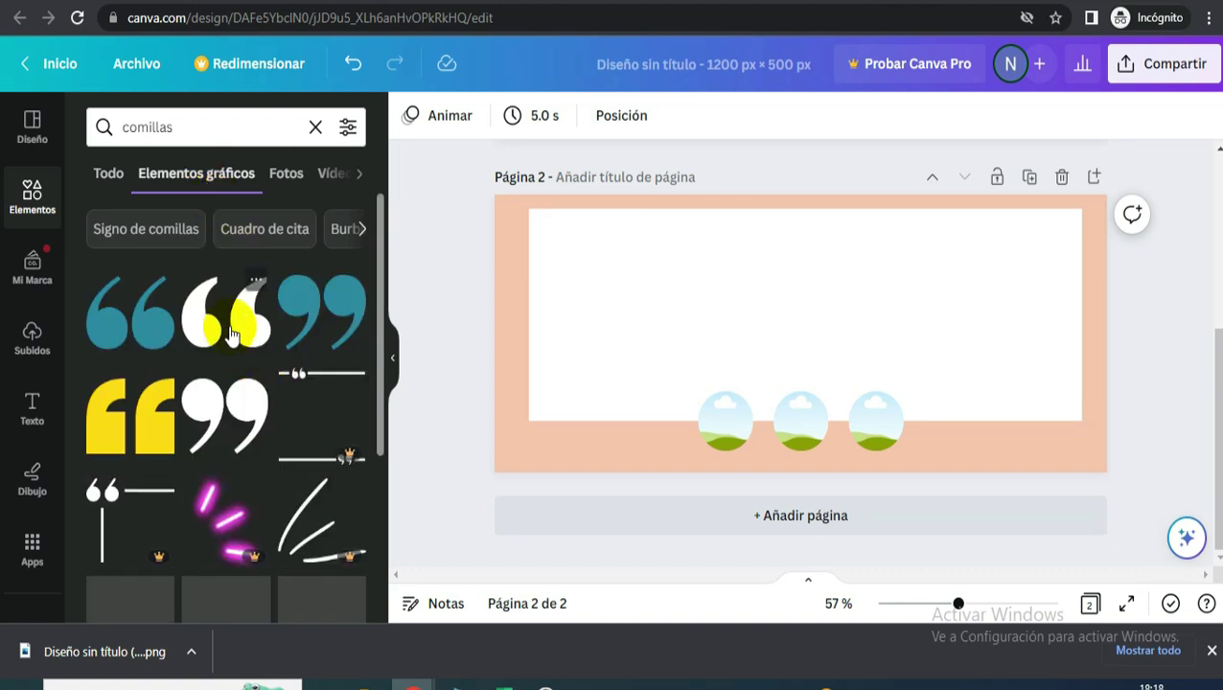
{"action": "left_click", "coordinate": [209, 404]}
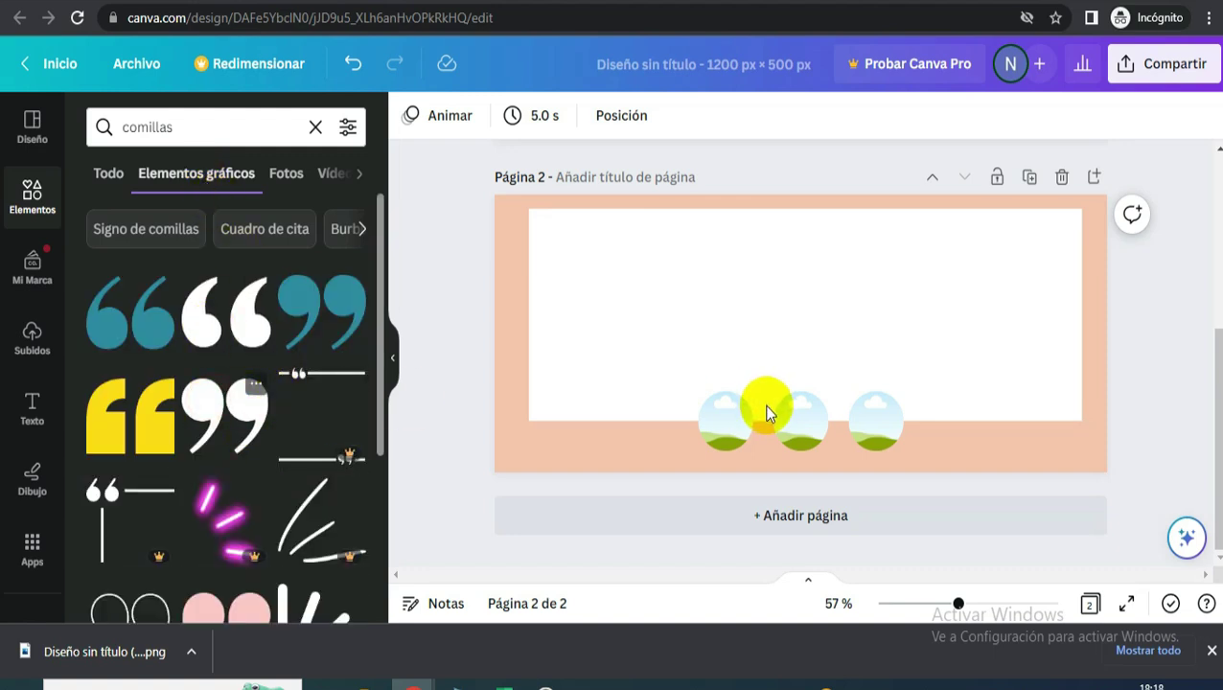
{"action": "left_click_drag", "start_coordinate": [866, 273], "coordinate": [755, 356]}
{"action": "left_click_drag", "start_coordinate": [764, 433], "coordinate": [743, 508]}
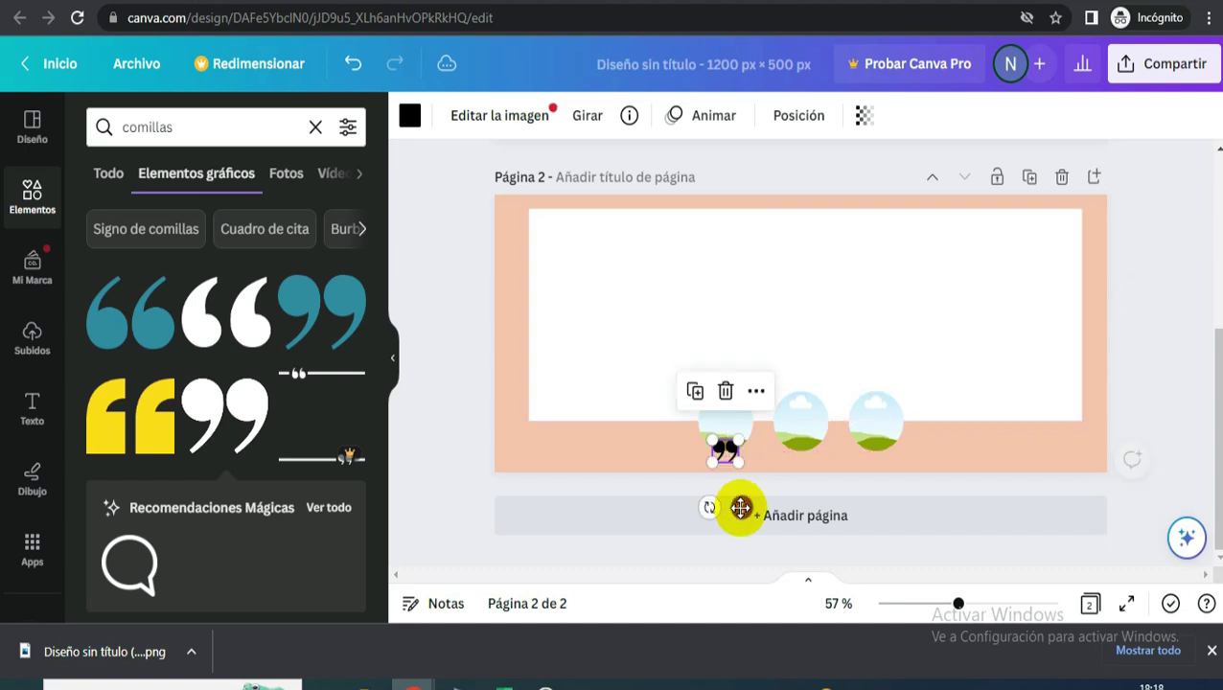
{"action": "left_click", "coordinate": [410, 119]}
{"action": "left_click", "coordinate": [347, 441]}
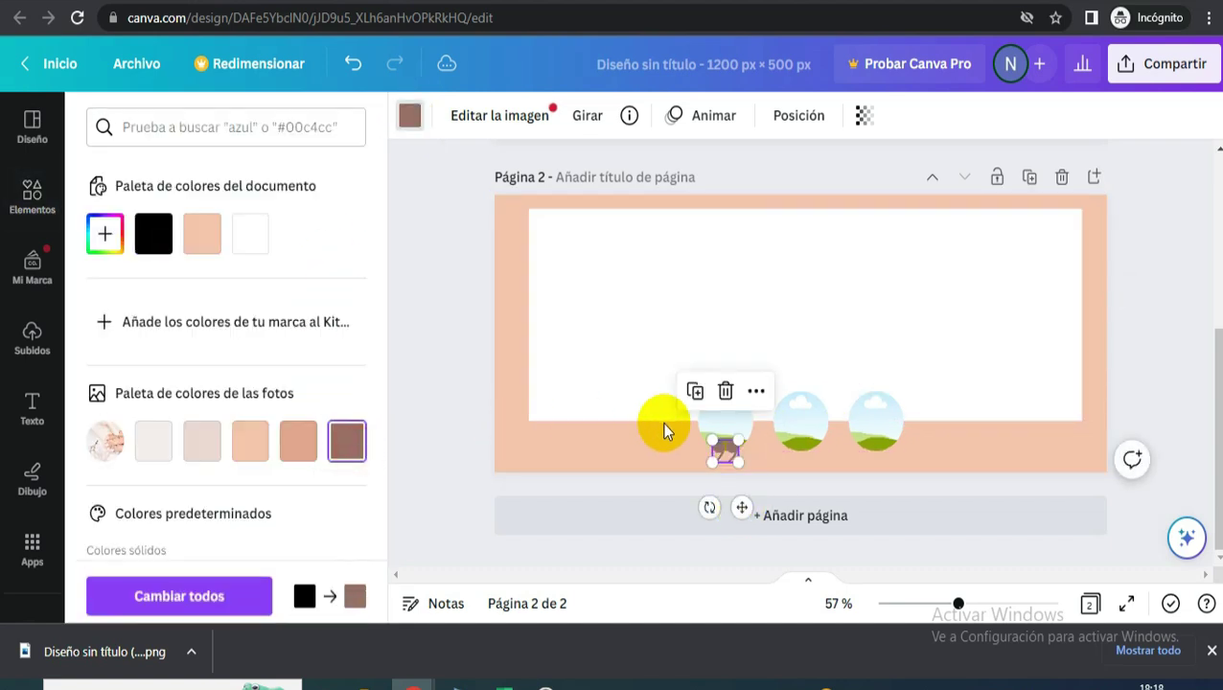
- Lower the white panel's top edge to shorten it to 1083 × 331
{"action": "left_click", "coordinate": [805, 211]}
{"action": "left_click_drag", "start_coordinate": [805, 211], "coordinate": [808, 238]}
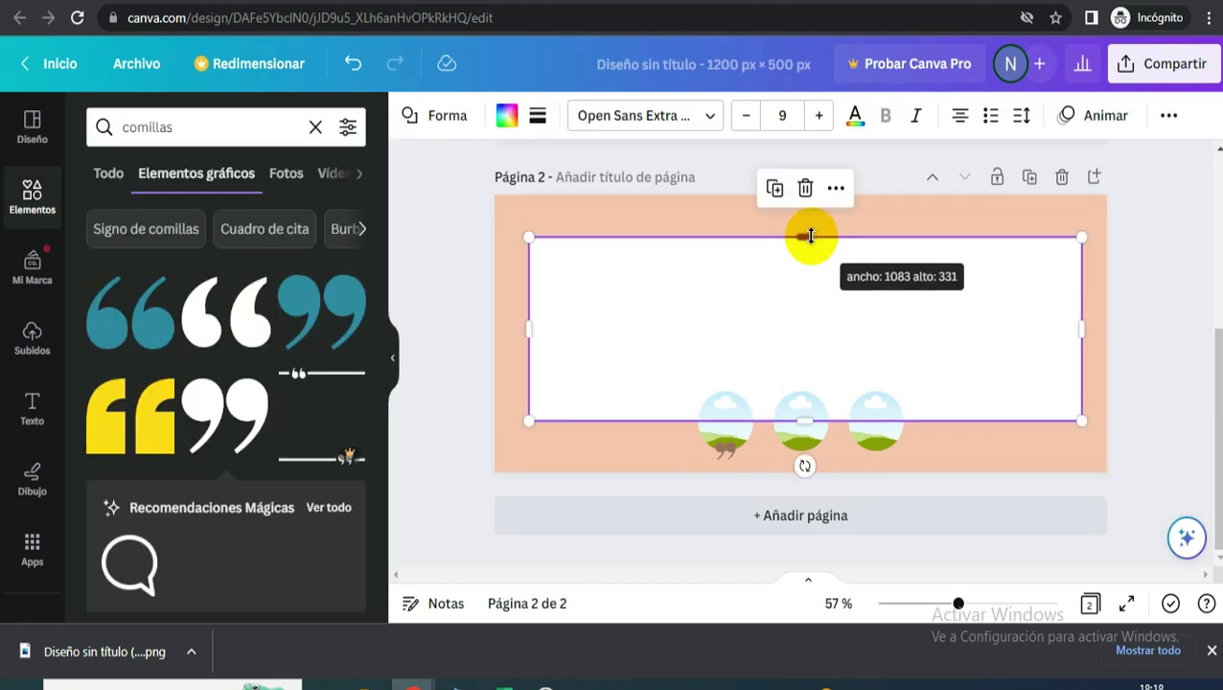
{"action": "left_click", "coordinate": [1087, 248]}
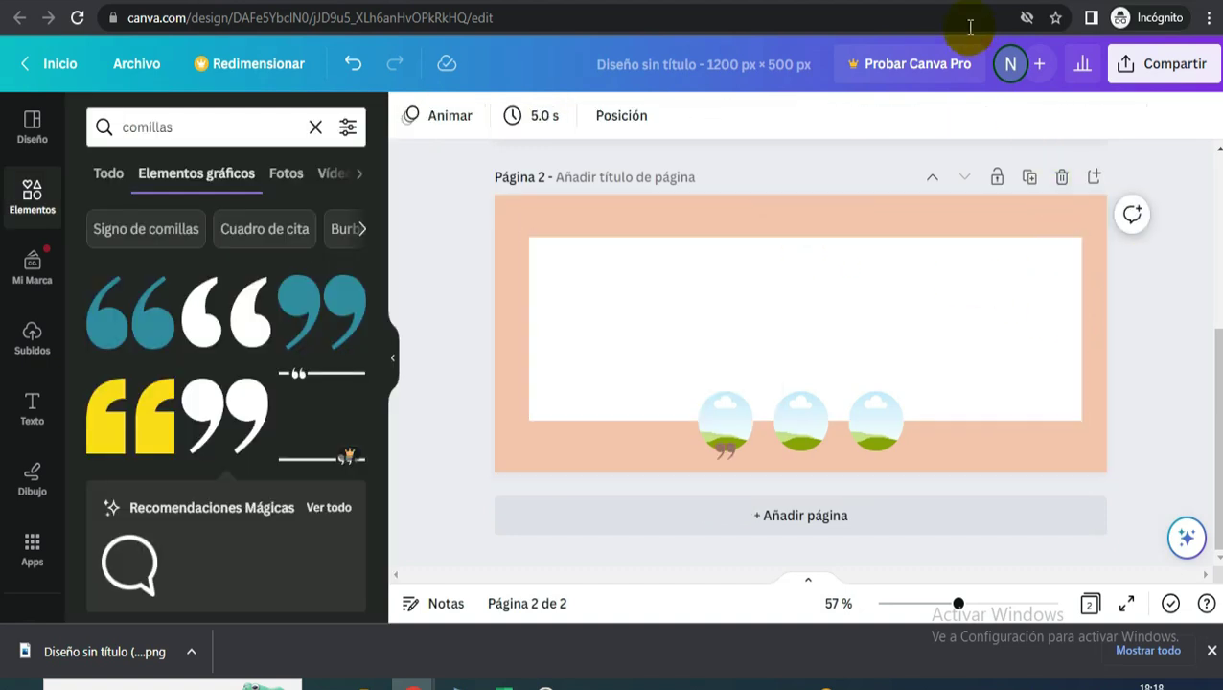
- Add an 'Añadir un poco de texto' box, enlarge it to size 26.7 and set it in Comfortaa Light
{"action": "left_click", "coordinate": [33, 411]}
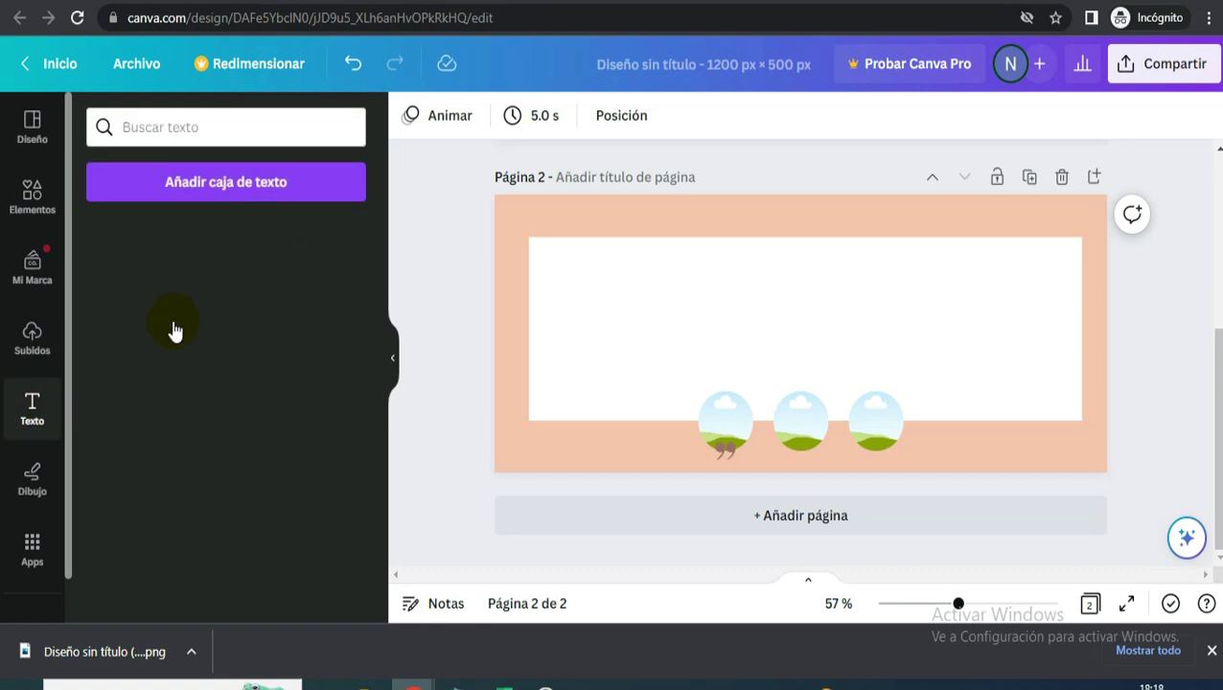
{"action": "scroll", "coordinate": [227, 439], "scroll_direction": "down", "scroll_amount": 3}
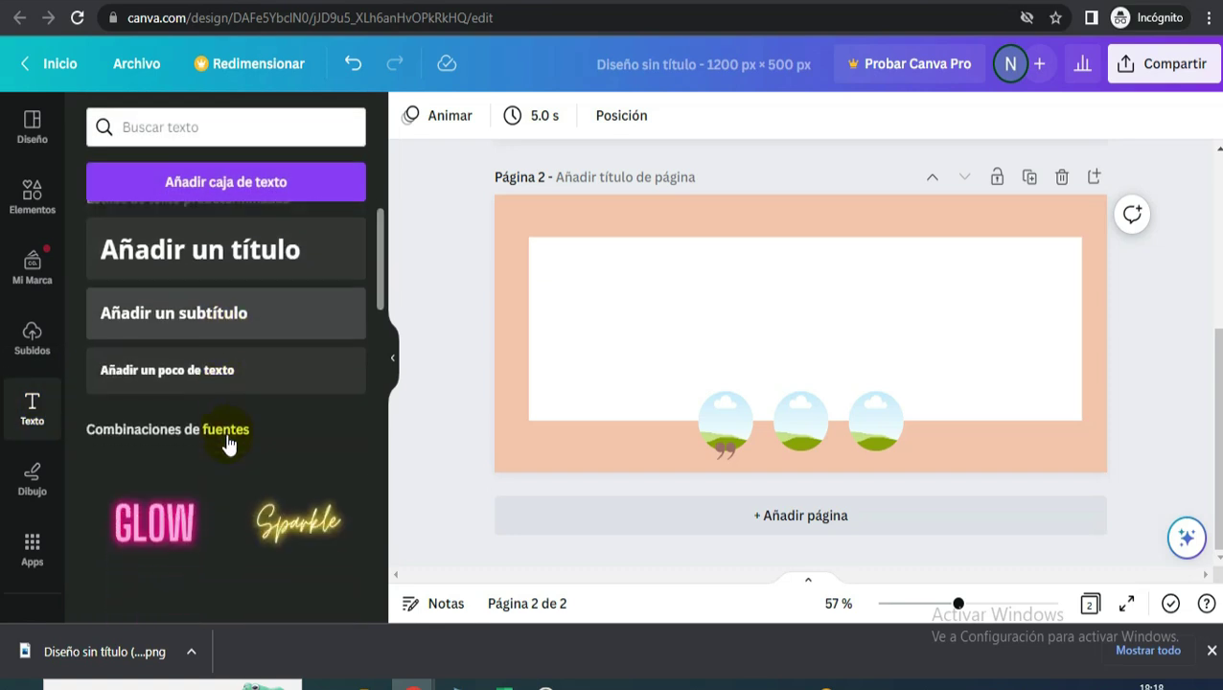
{"action": "left_click_drag", "start_coordinate": [867, 299], "coordinate": [864, 294]}
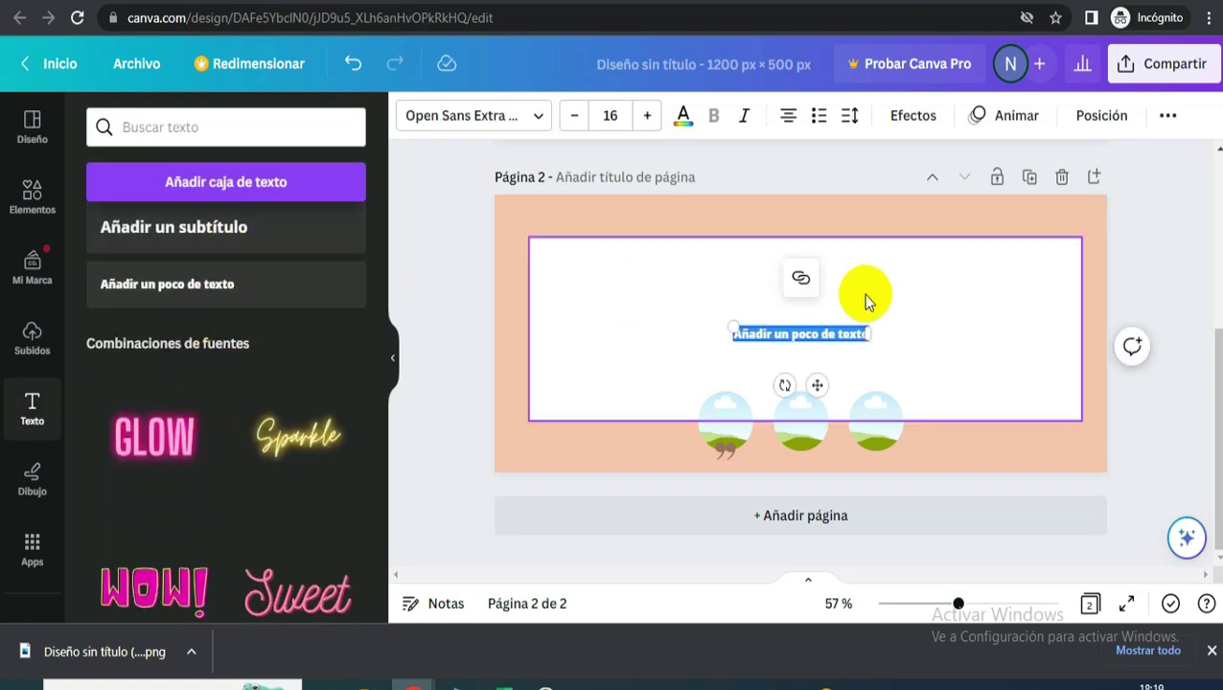
{"action": "left_click_drag", "start_coordinate": [728, 321], "coordinate": [562, 317]}
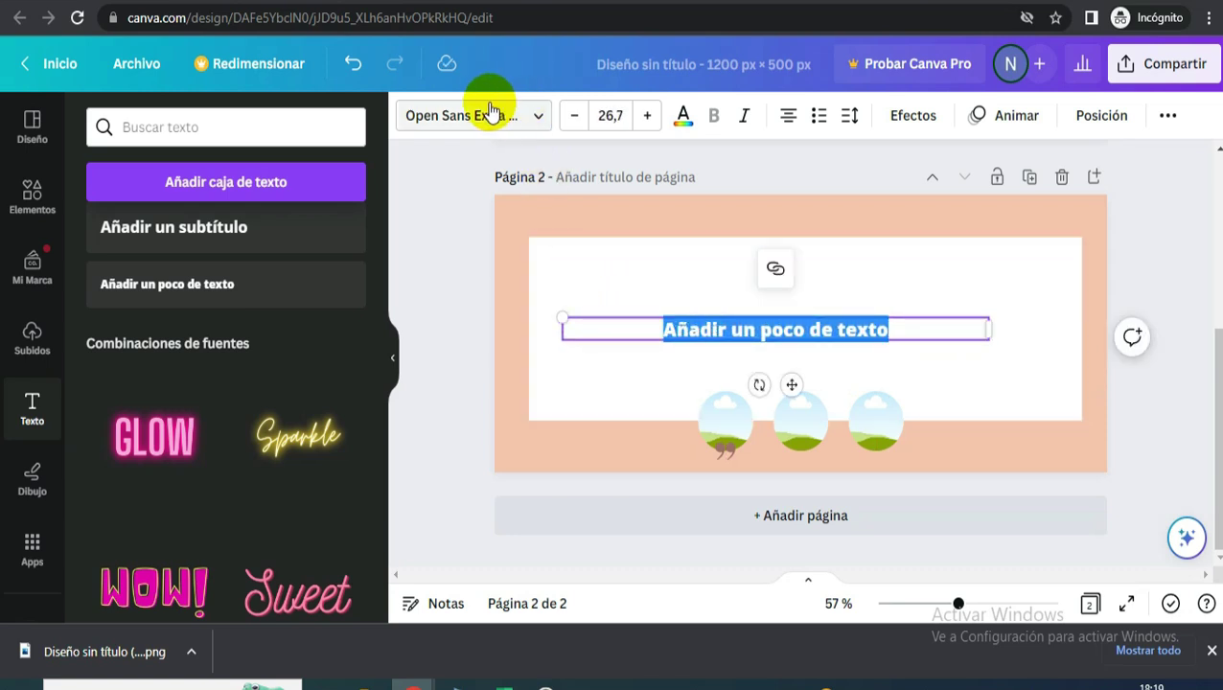
{"action": "left_click", "coordinate": [489, 119]}
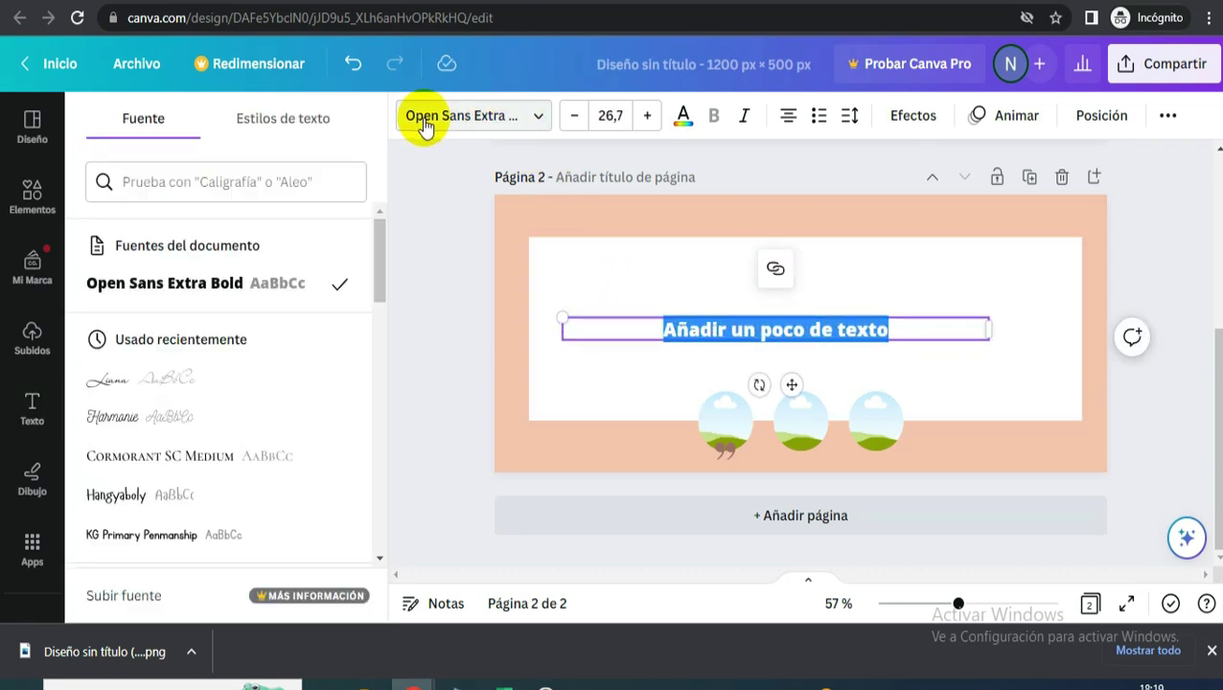
{"action": "left_click", "coordinate": [299, 182]}
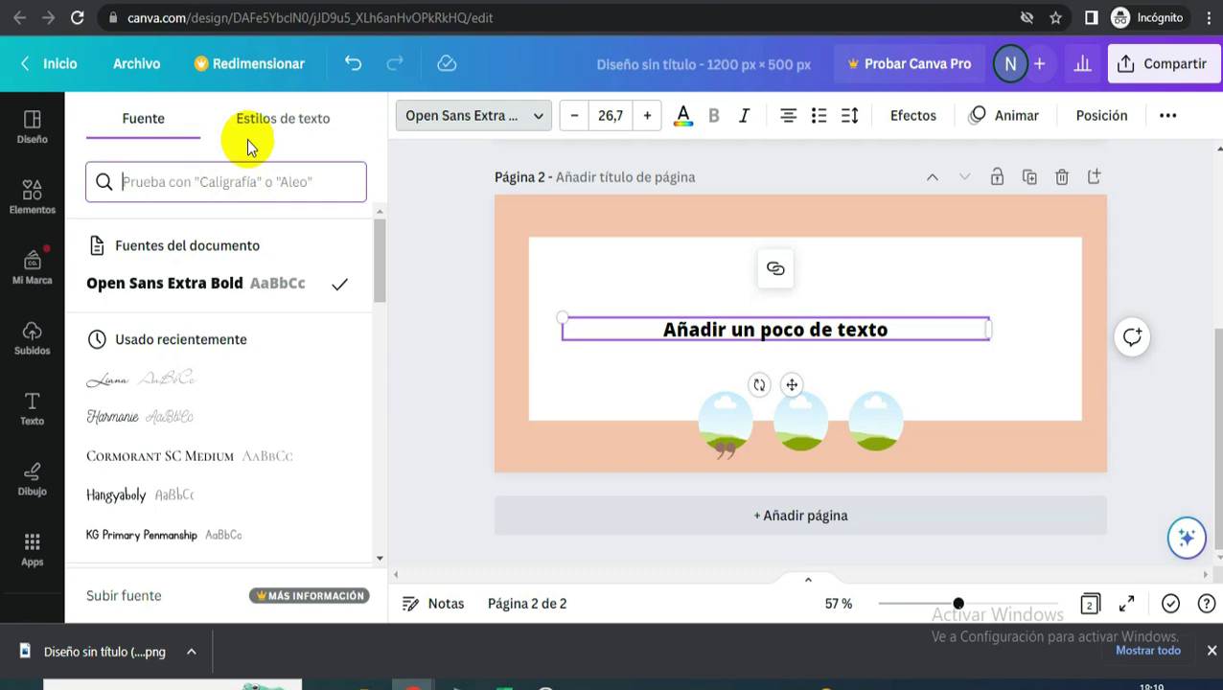
{"action": "type", "text": "conf"}
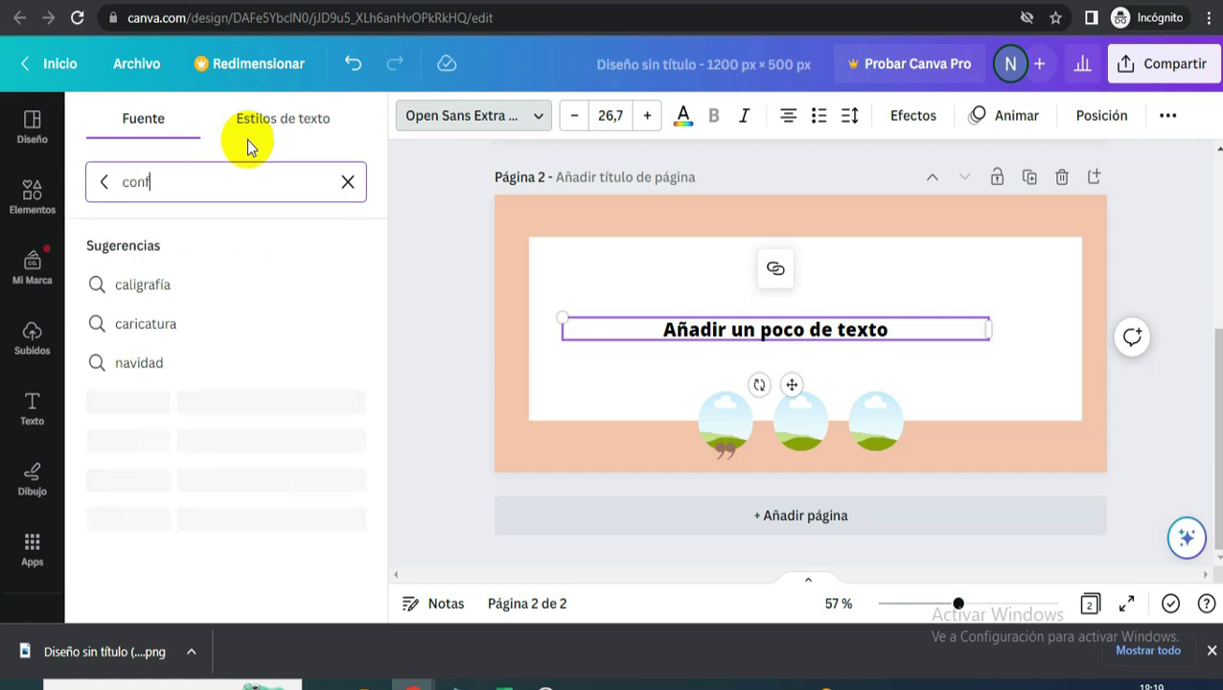
{"action": "type", "text": "o"}
{"action": "type", "text": "ar"}
{"action": "key", "text": "BackSpace"}
{"action": "key", "text": "BackSpace"}
{"action": "key", "text": "BackSpace"}
{"action": "key", "text": "BackSpace"}
{"action": "key", "text": "BackSpace"}
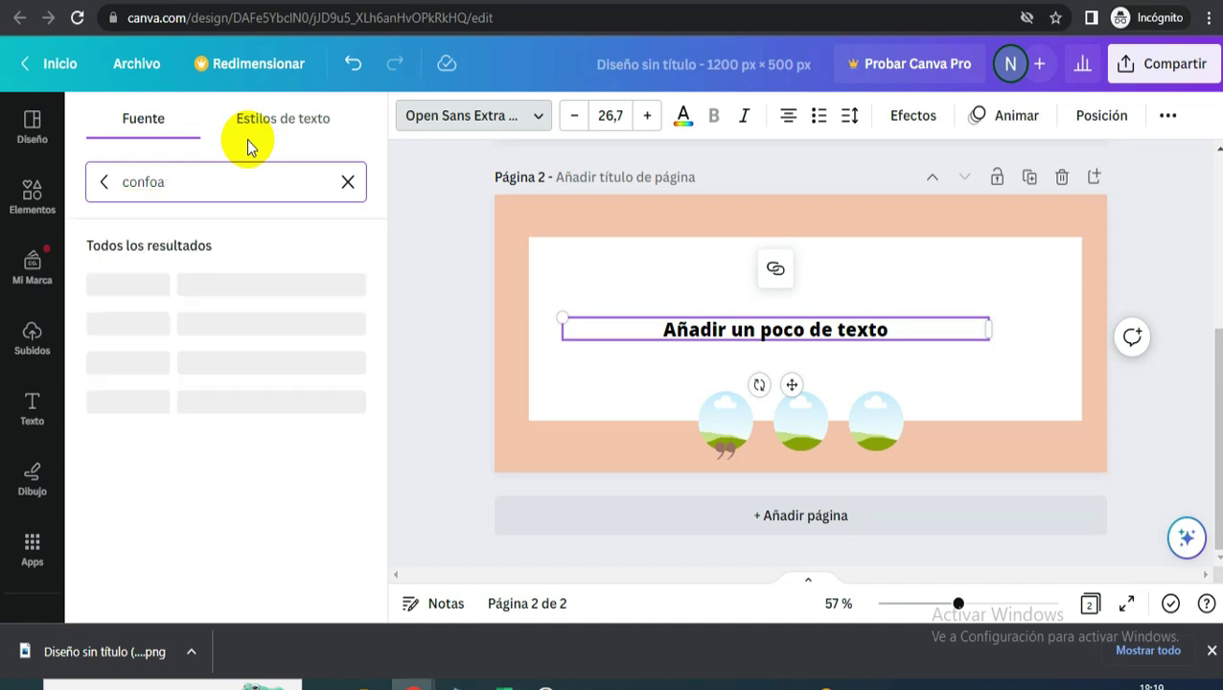
{"action": "type", "text": "mf"}
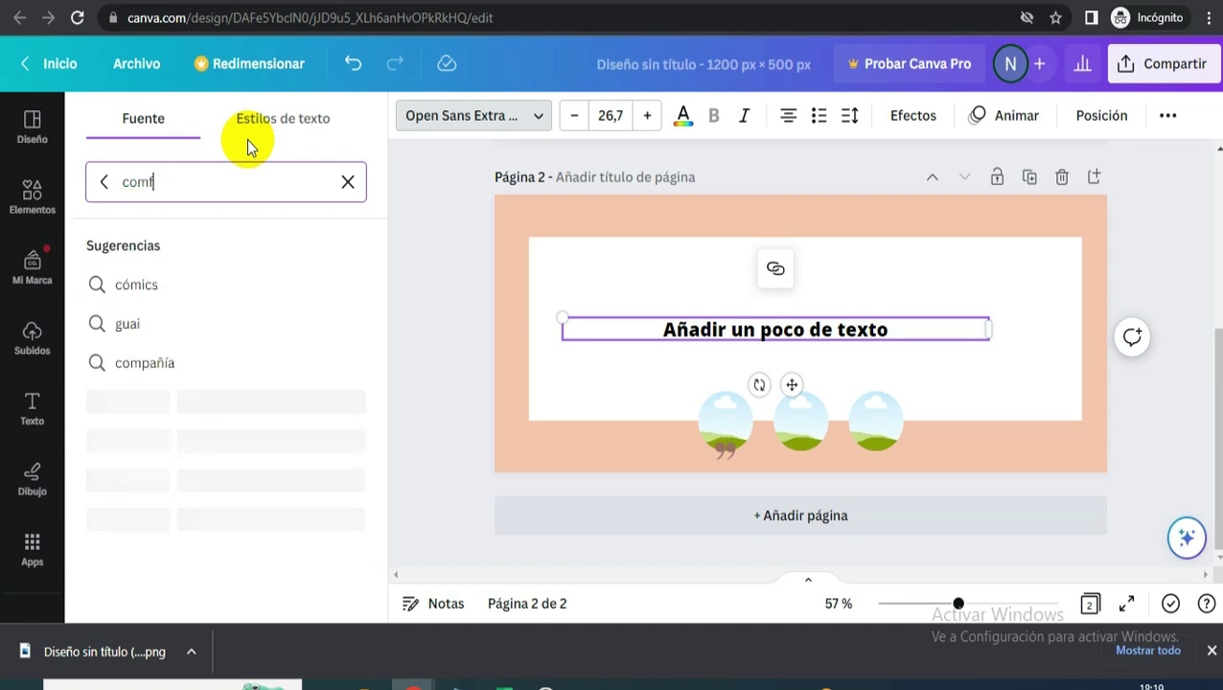
{"action": "left_click", "coordinate": [220, 326]}
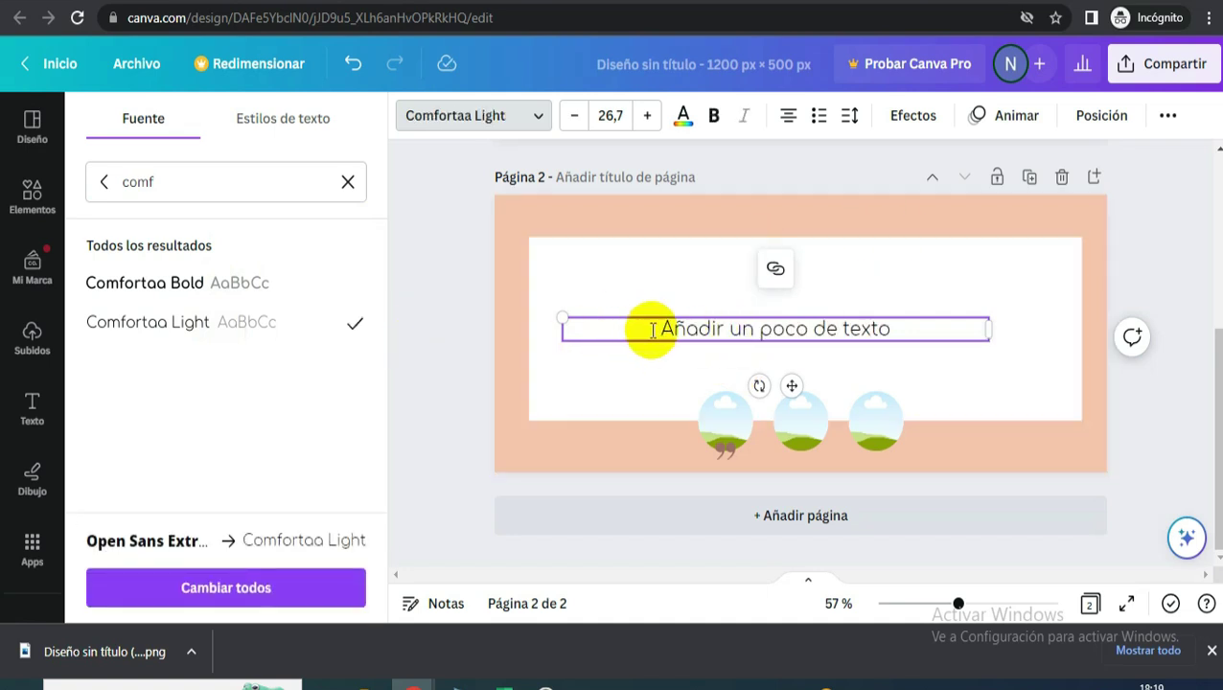
{"action": "type", "text": "amirez"}
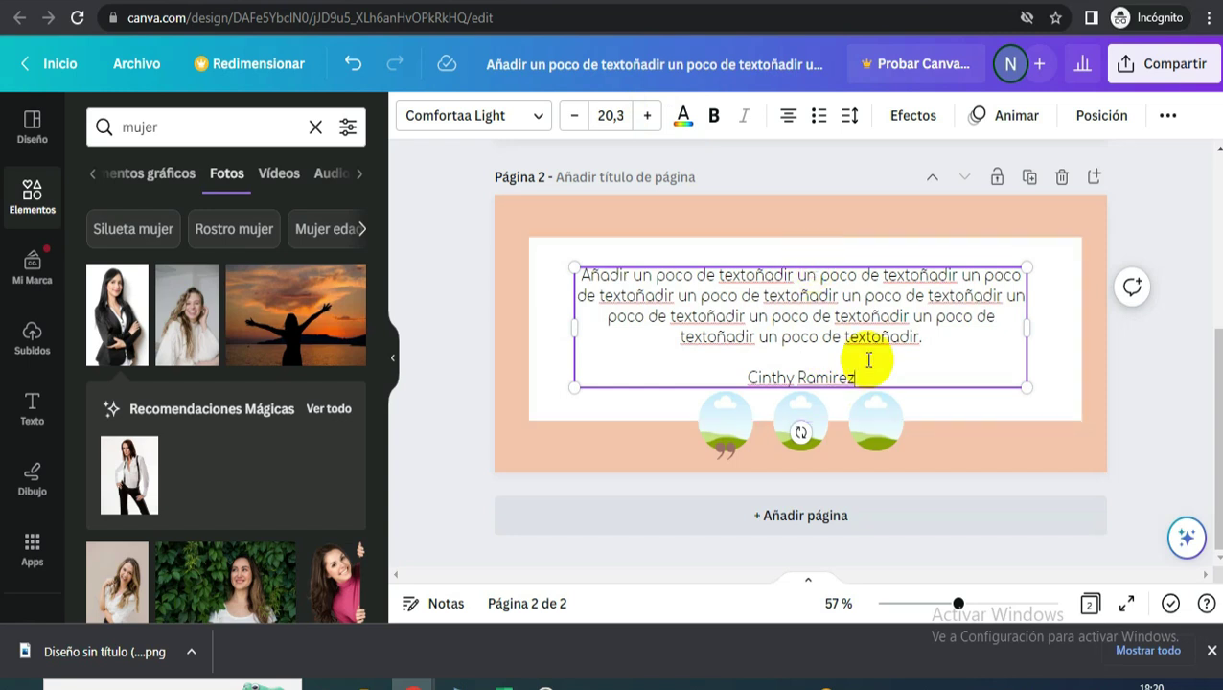
- Colour the customer's name brown
{"action": "left_click_drag", "start_coordinate": [859, 366], "coordinate": [737, 358]}
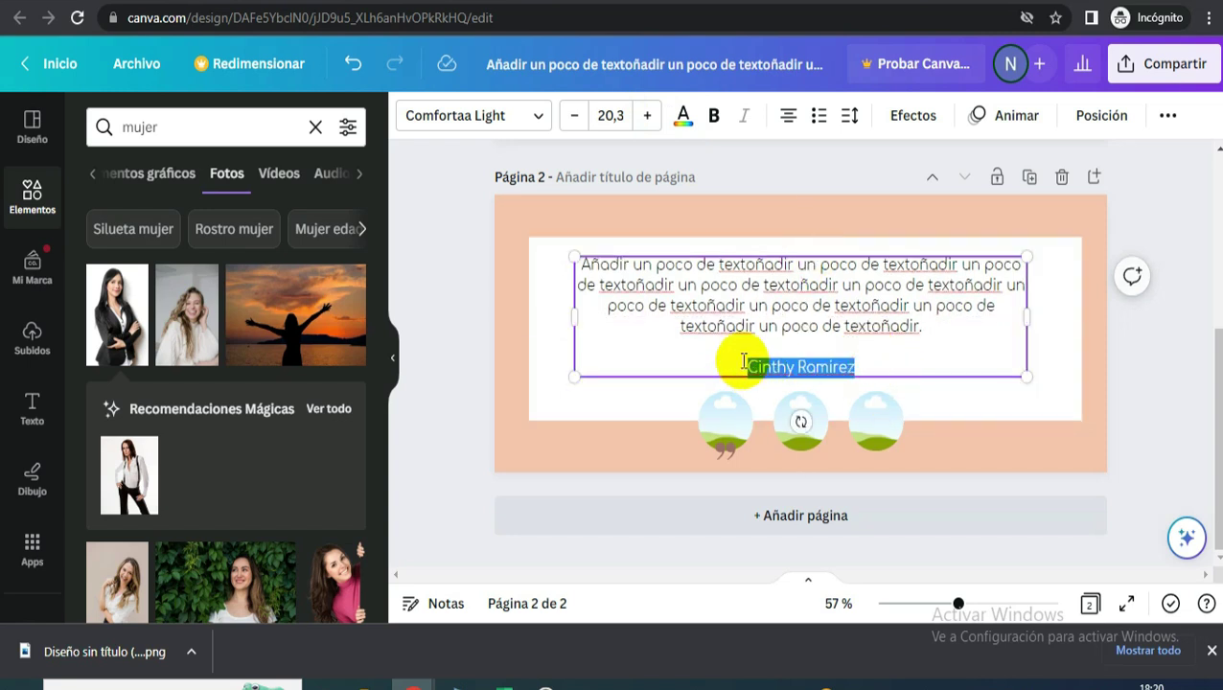
{"action": "left_click", "coordinate": [682, 117]}
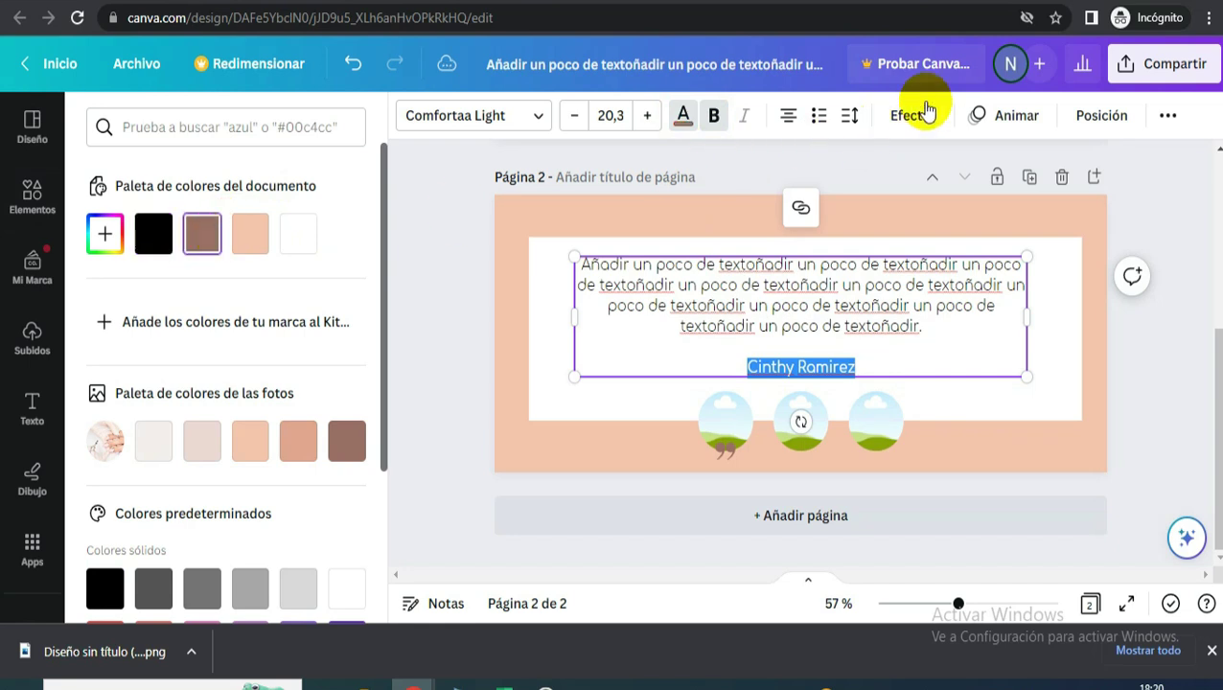
{"action": "left_click", "coordinate": [1146, 349]}
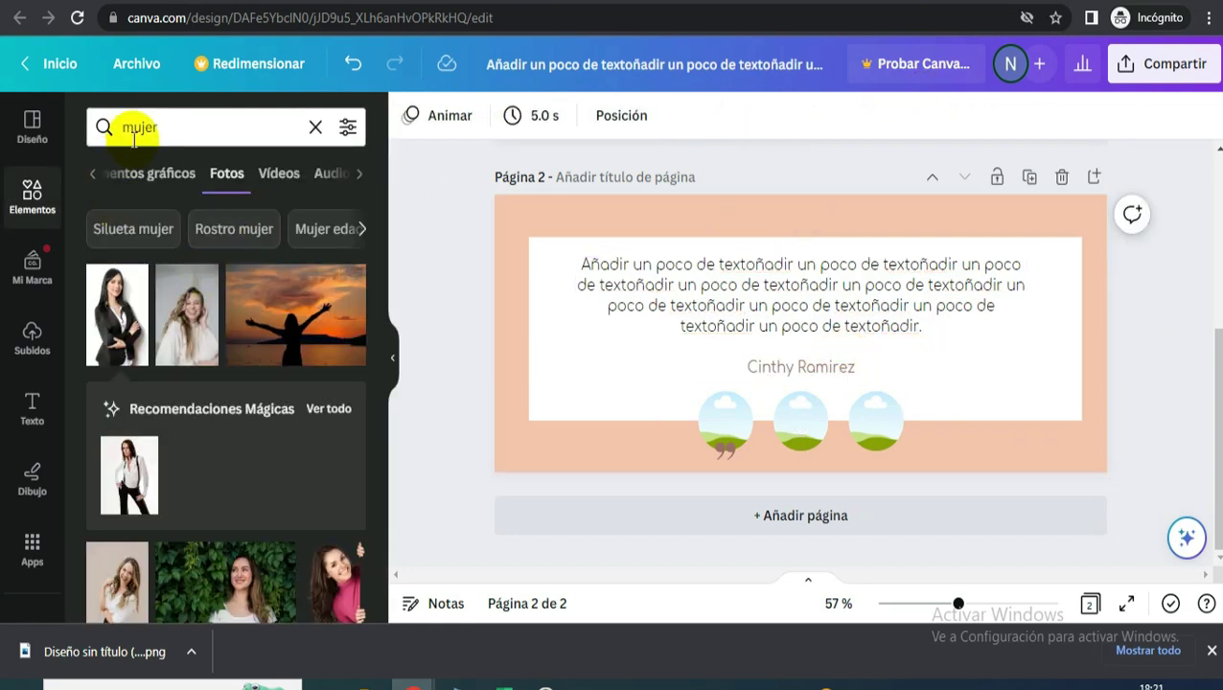
- Fill the three circle frames with portrait photos of three different women
{"action": "left_click_drag", "start_coordinate": [119, 319], "coordinate": [479, 518]}
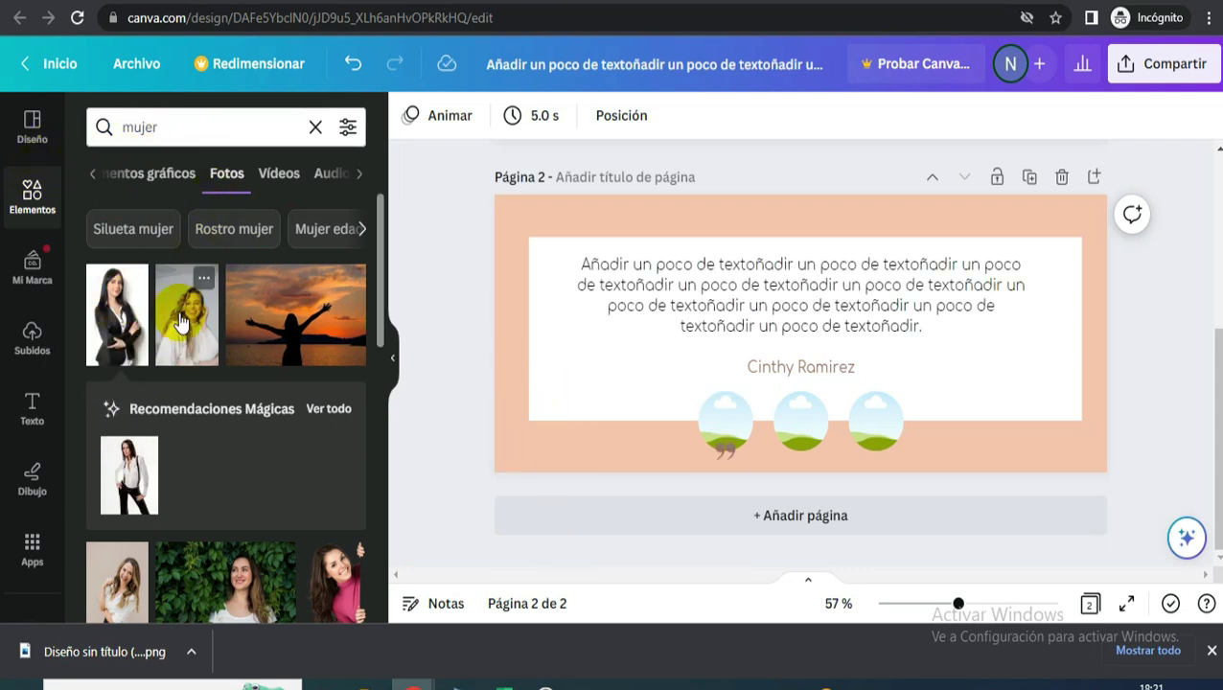
{"action": "left_click_drag", "start_coordinate": [197, 339], "coordinate": [719, 436]}
{"action": "scroll", "coordinate": [134, 517], "scroll_direction": "down", "scroll_amount": 2}
{"action": "scroll", "coordinate": [135, 517], "scroll_direction": "down", "scroll_amount": 5}
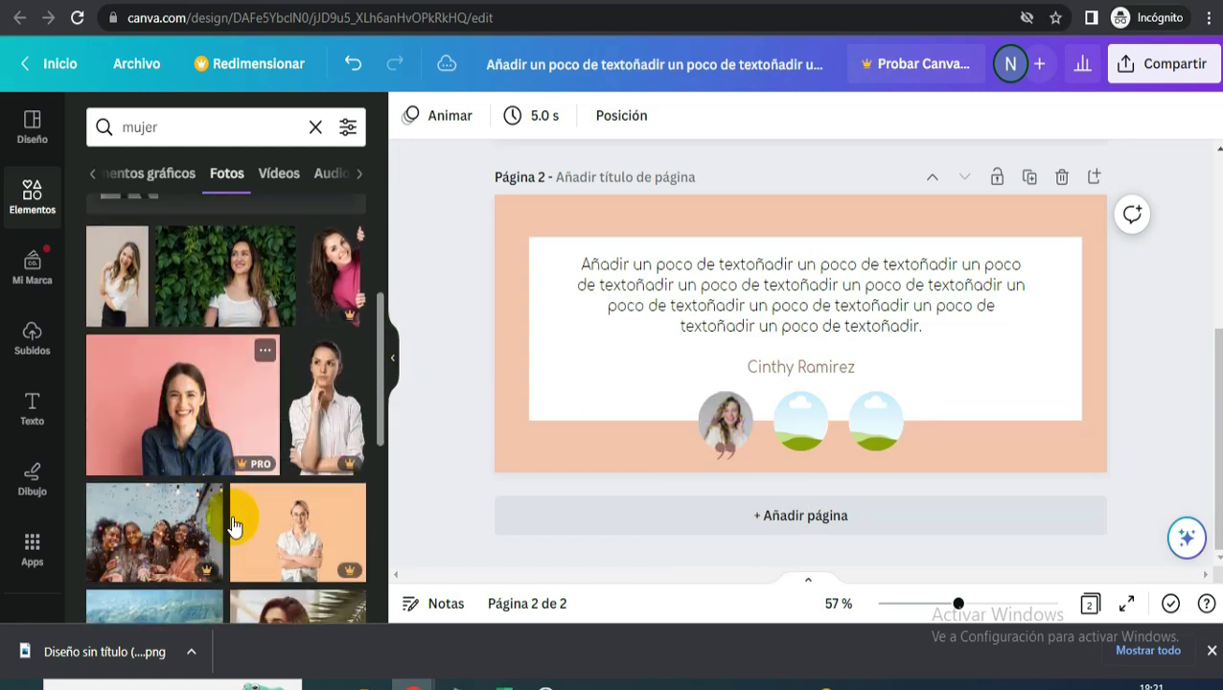
{"action": "scroll", "coordinate": [247, 524], "scroll_direction": "down", "scroll_amount": 3}
{"action": "left_click_drag", "start_coordinate": [153, 254], "coordinate": [800, 421]}
{"action": "left_click_drag", "start_coordinate": [127, 558], "coordinate": [872, 421]}
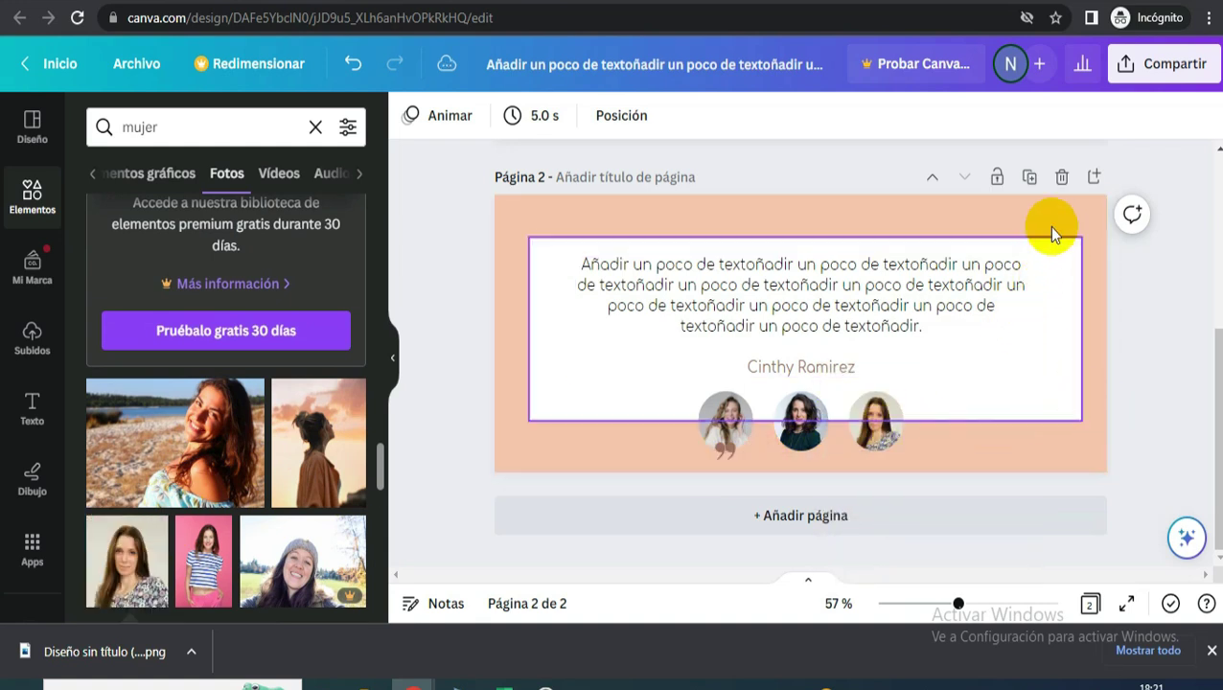
- Duplicate the slide as page 3, move the quote mark mid-row, start the quote 'Hello', change the name
{"action": "left_click", "coordinate": [1030, 178]}
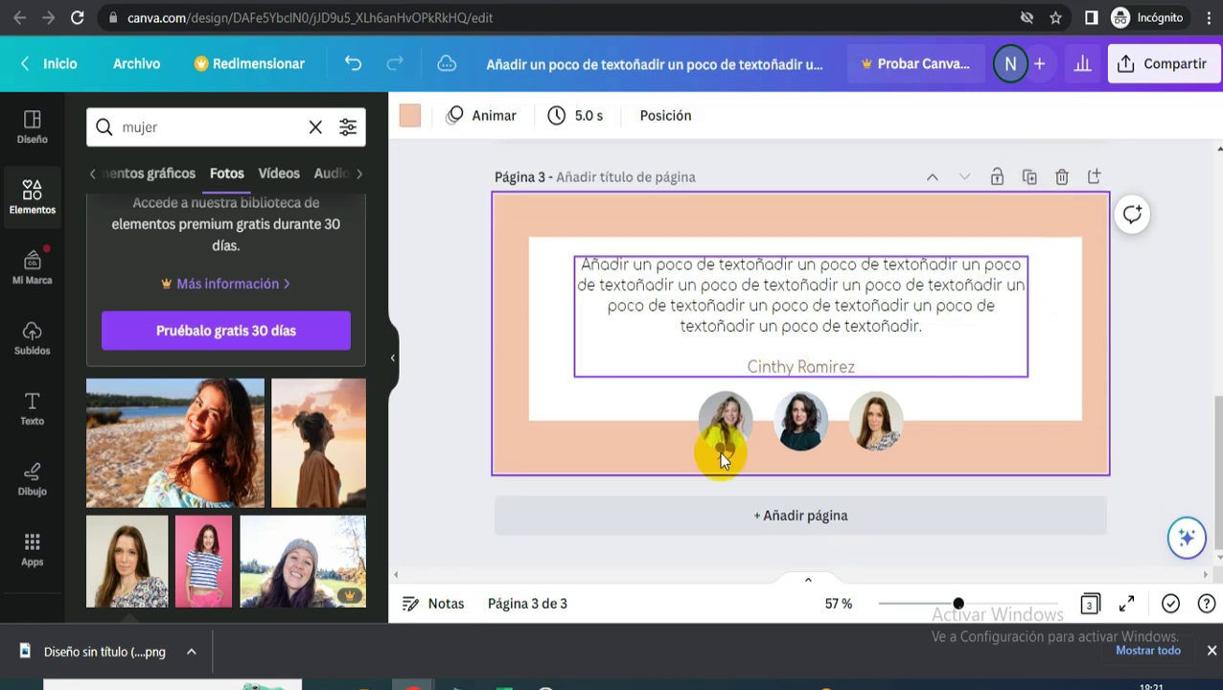
{"action": "left_click", "coordinate": [724, 447]}
{"action": "left_click_drag", "start_coordinate": [724, 446], "coordinate": [800, 452]}
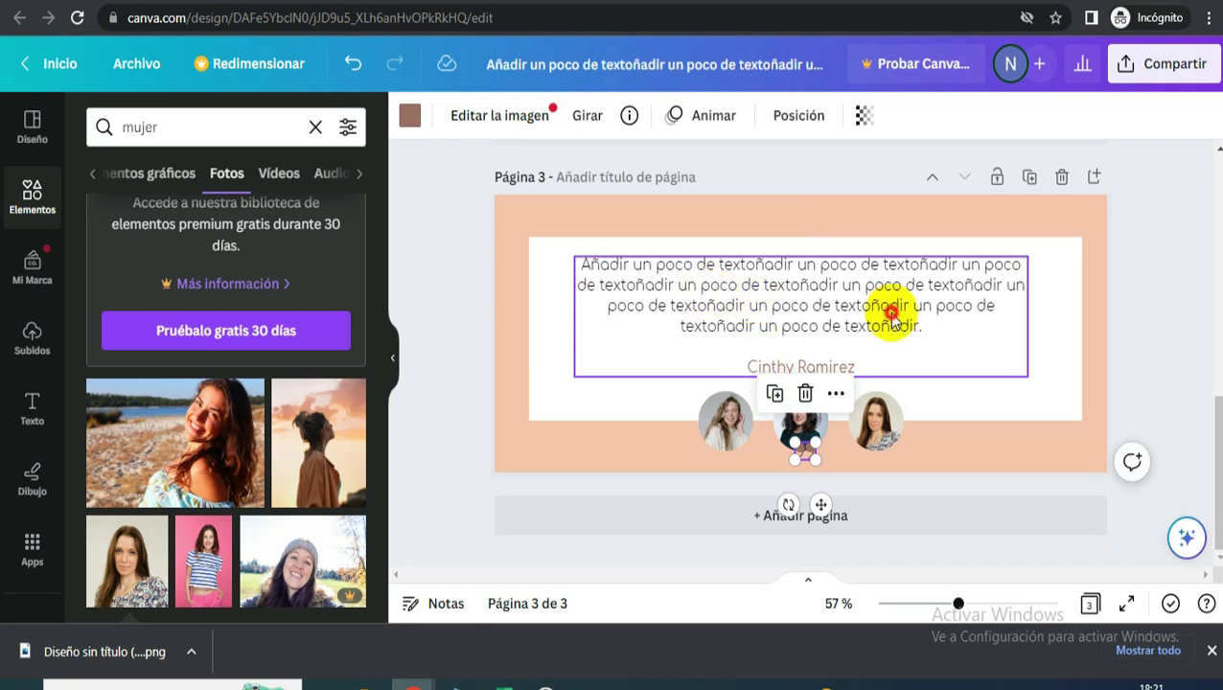
{"action": "left_click", "coordinate": [939, 325]}
{"action": "left_click", "coordinate": [940, 326]}
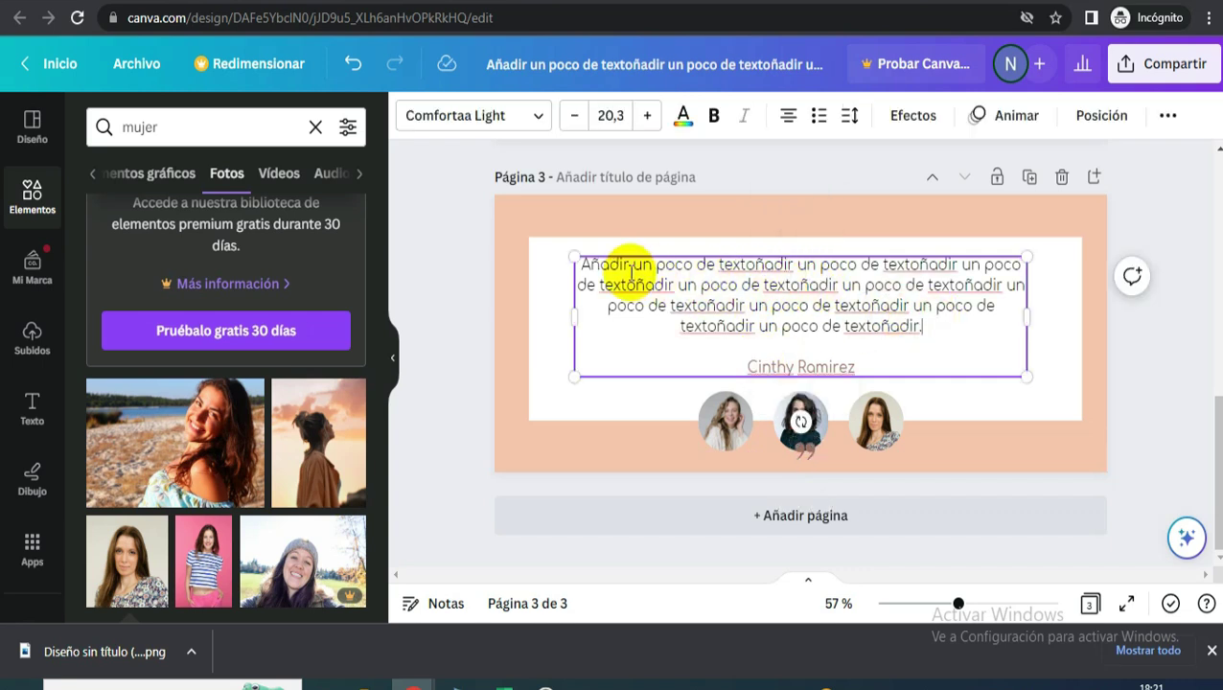
{"action": "left_click_drag", "start_coordinate": [583, 266], "coordinate": [699, 265]}
{"action": "type", "text": "He"}
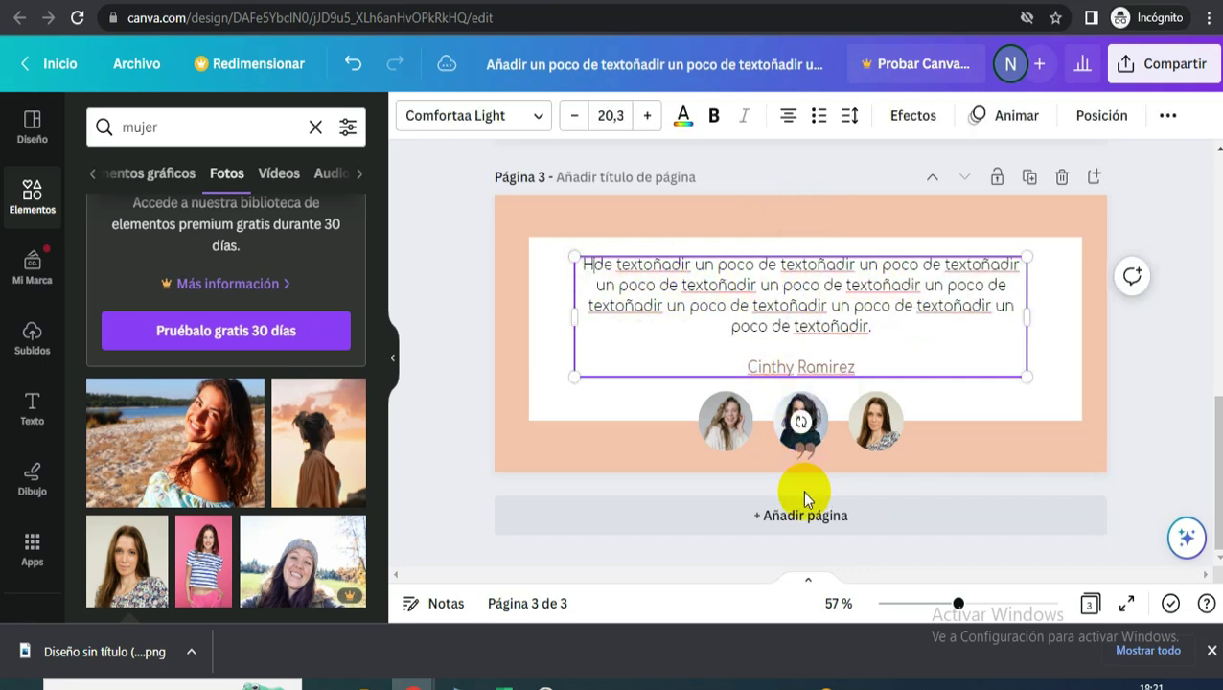
{"action": "type", "text": "llo"}
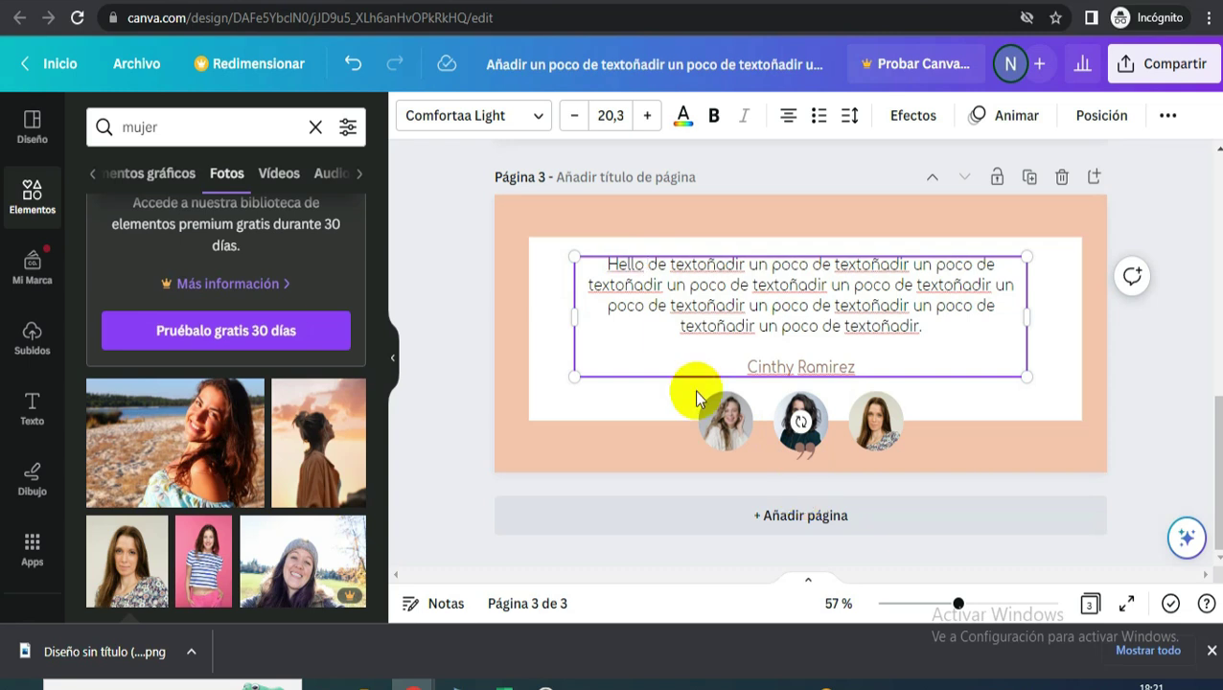
{"action": "left_click_drag", "start_coordinate": [822, 327], "coordinate": [917, 327]}
{"action": "key", "text": "BackSpace"}
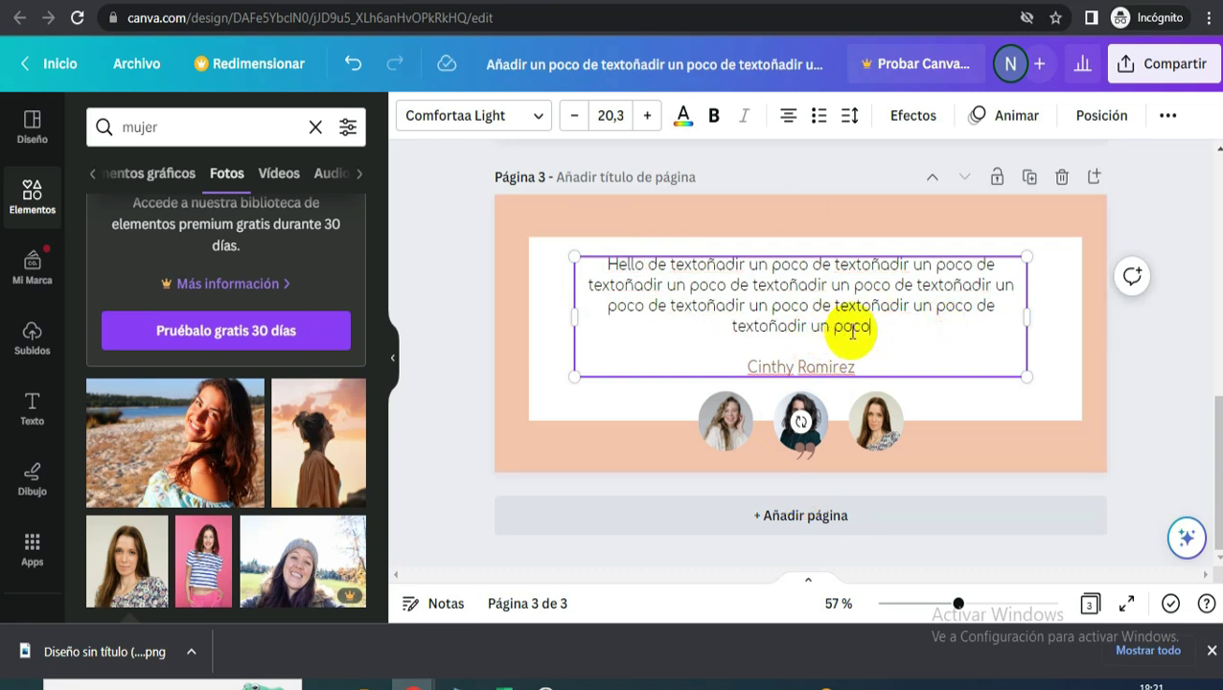
{"action": "type", "text": "."}
{"action": "left_click_drag", "start_coordinate": [737, 366], "coordinate": [863, 369]}
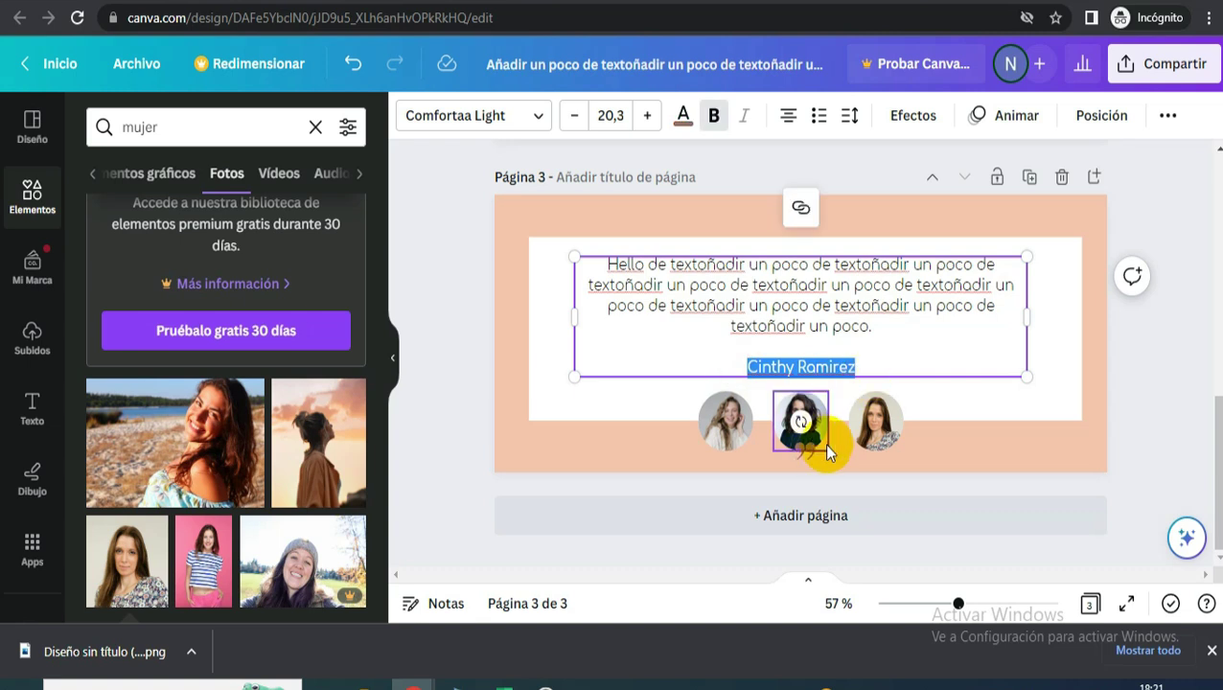
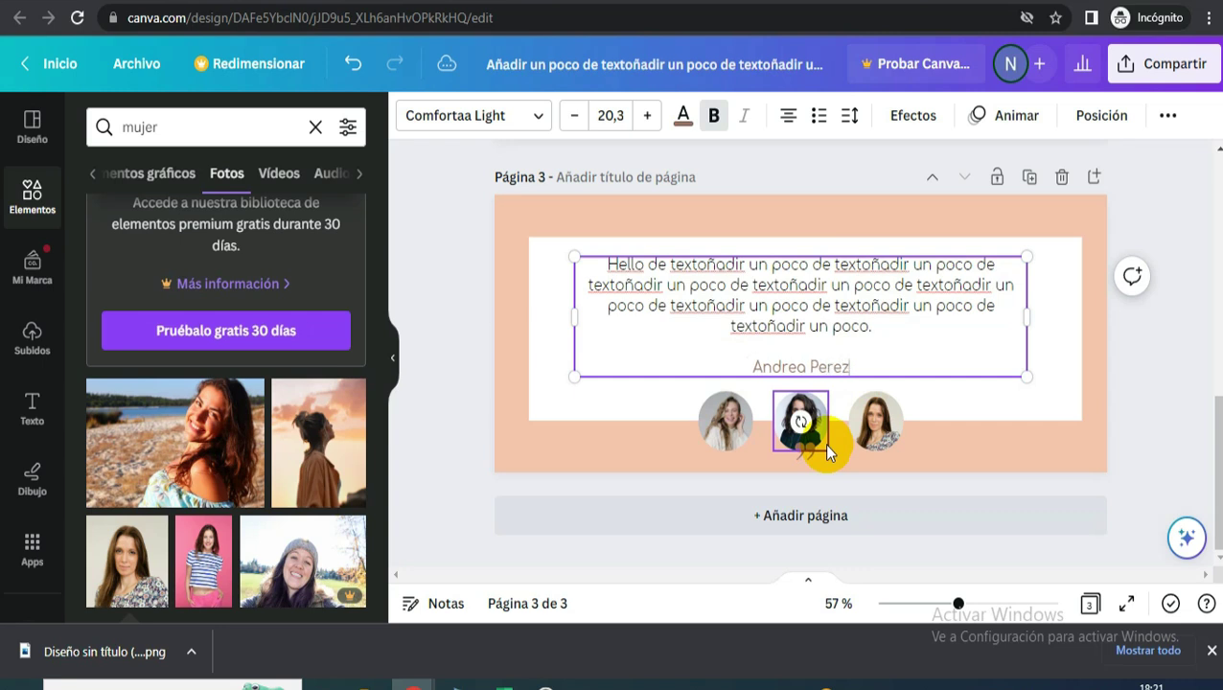
- Duplicate page 3 as page 4 for the next testimonial
{"action": "left_click", "coordinate": [1057, 204]}
{"action": "left_click", "coordinate": [1029, 178]}
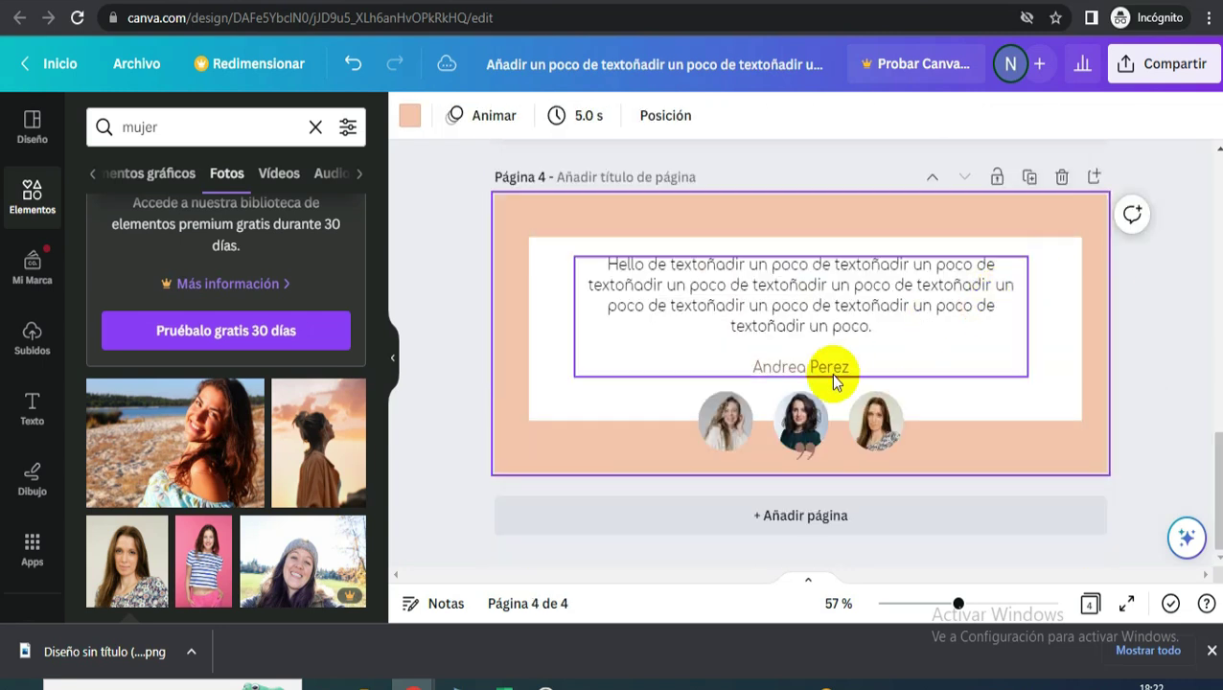
{"action": "left_click", "coordinate": [802, 452]}
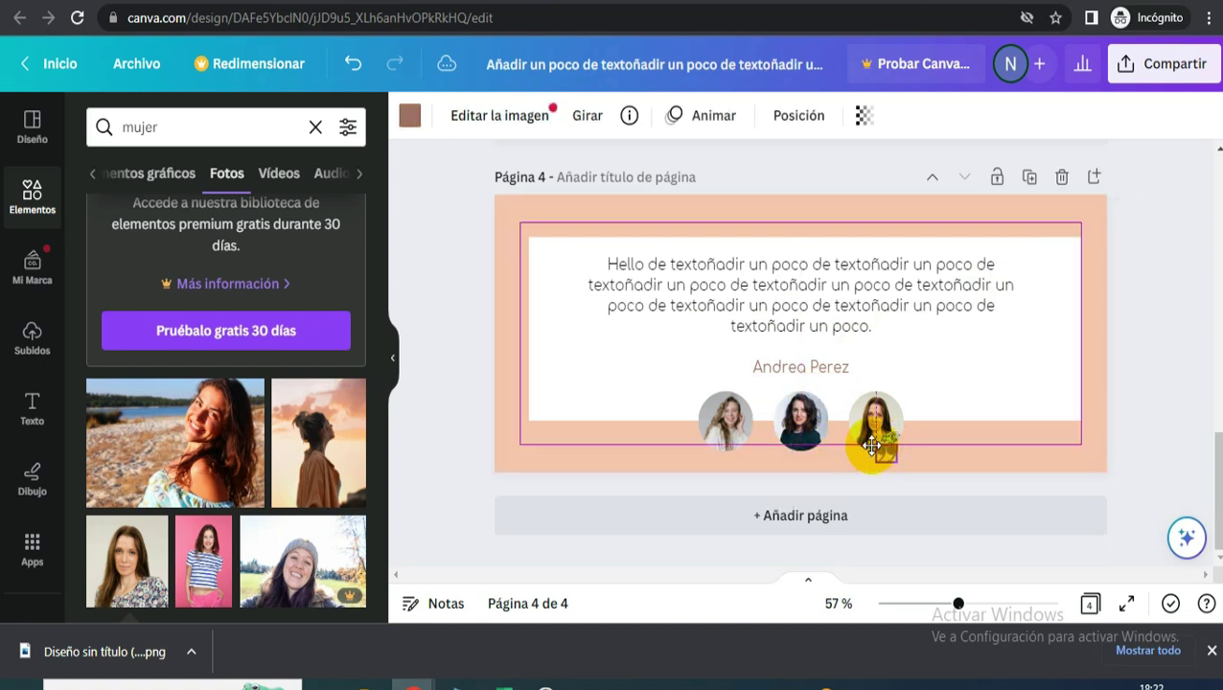
{"action": "key", "text": "ctrl+z"}
{"action": "left_click", "coordinate": [1165, 379]}
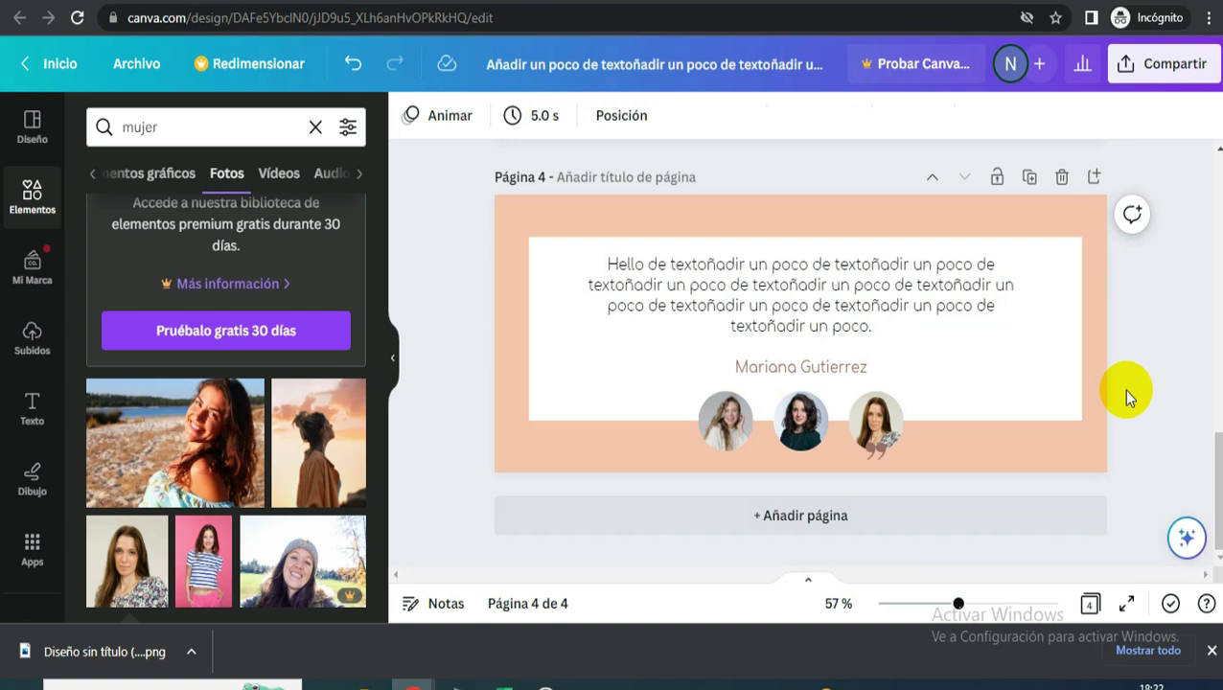
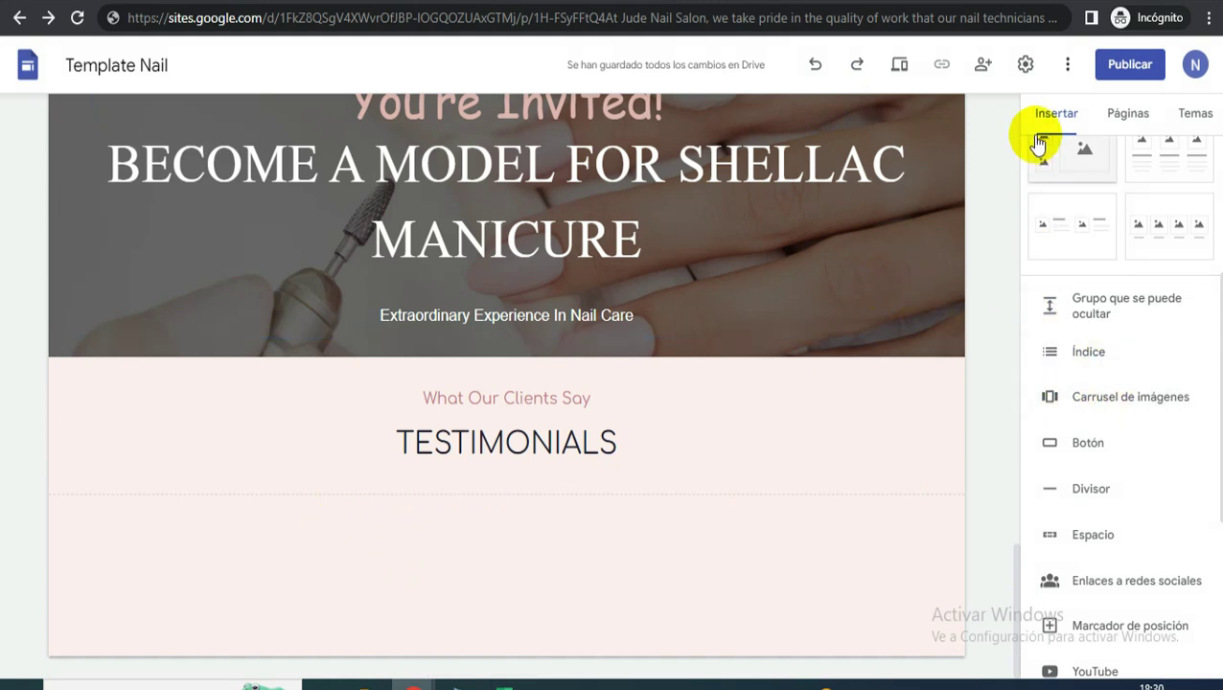
- Insert a carousel of the three uploaded testimonial designs (59, 60, 61) under TESTIMONIALS
{"action": "left_click", "coordinate": [1119, 402]}
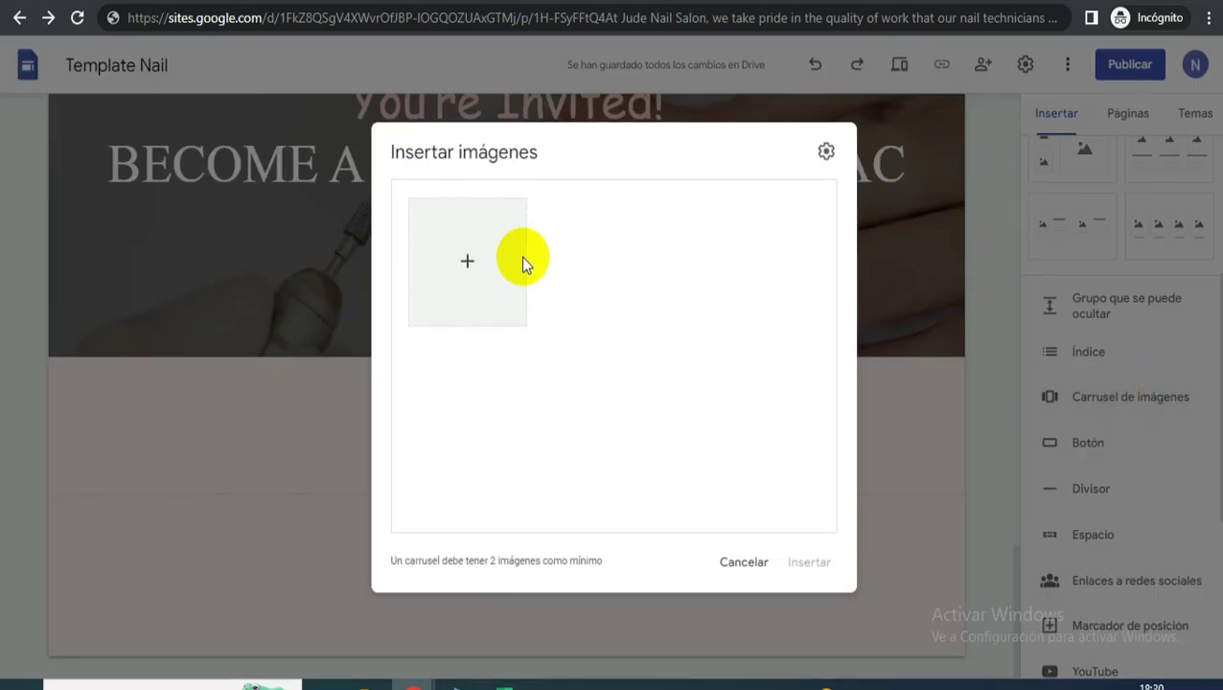
{"action": "left_click", "coordinate": [468, 263]}
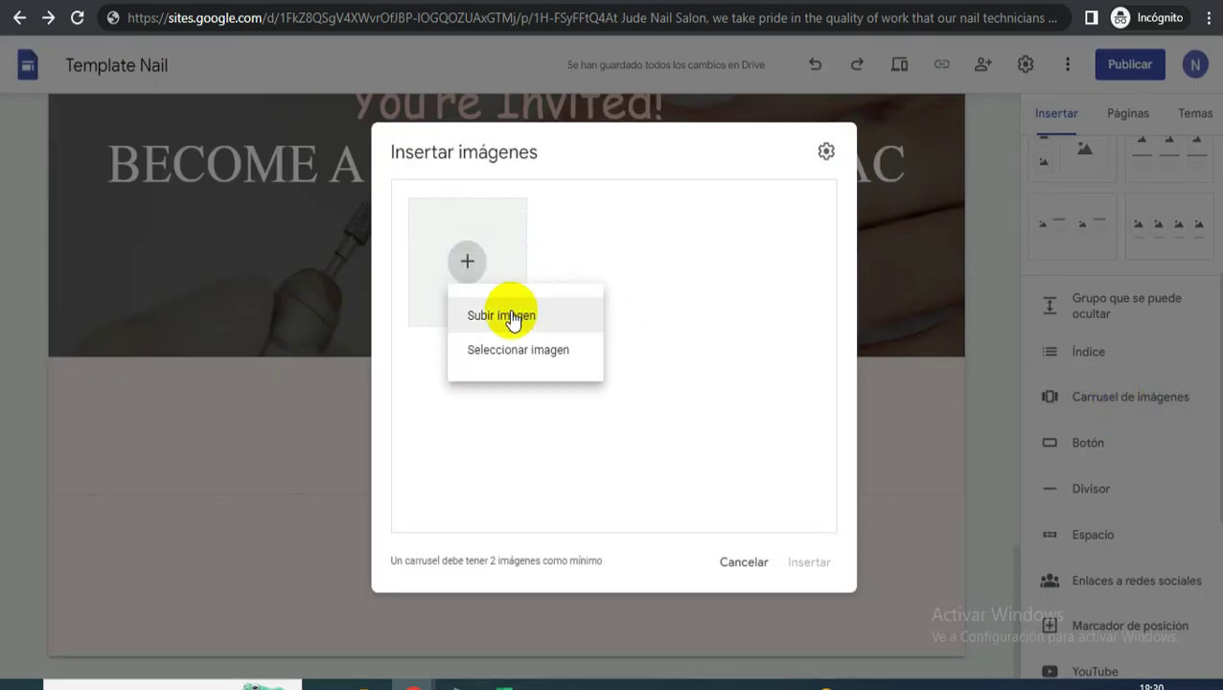
{"action": "left_click", "coordinate": [511, 317]}
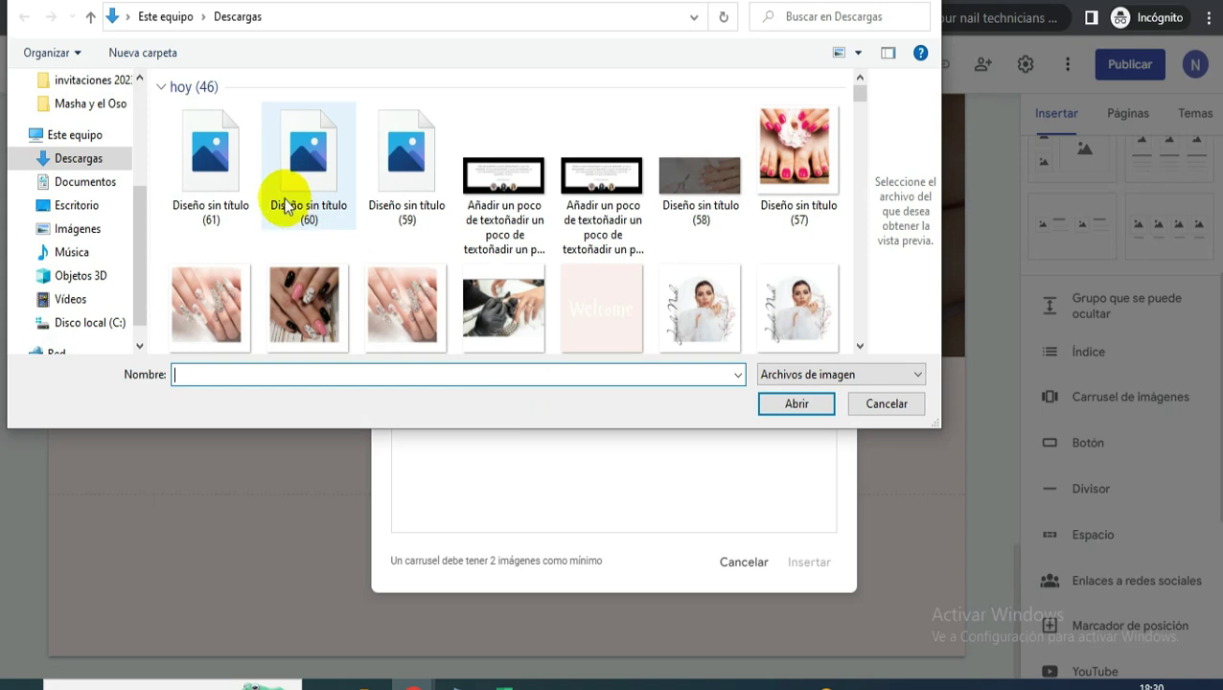
{"action": "left_click", "coordinate": [235, 177]}
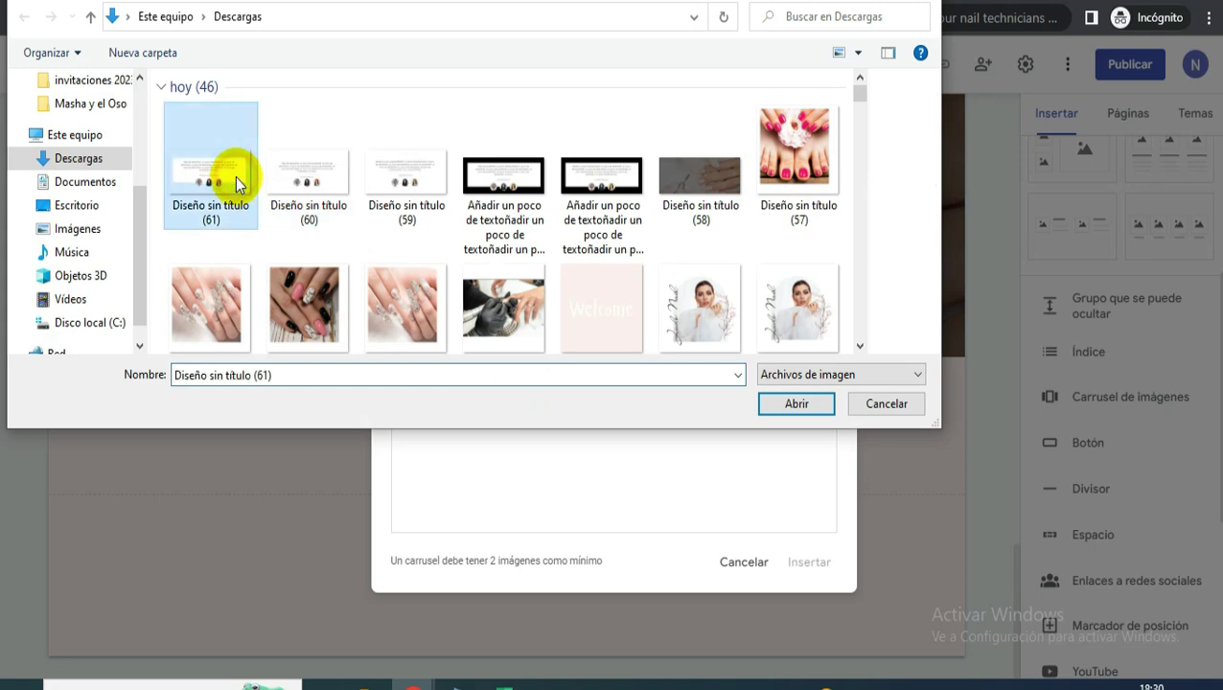
{"action": "left_click", "coordinate": [316, 178], "text": "ctrl"}
{"action": "left_click", "coordinate": [403, 184], "text": "ctrl"}
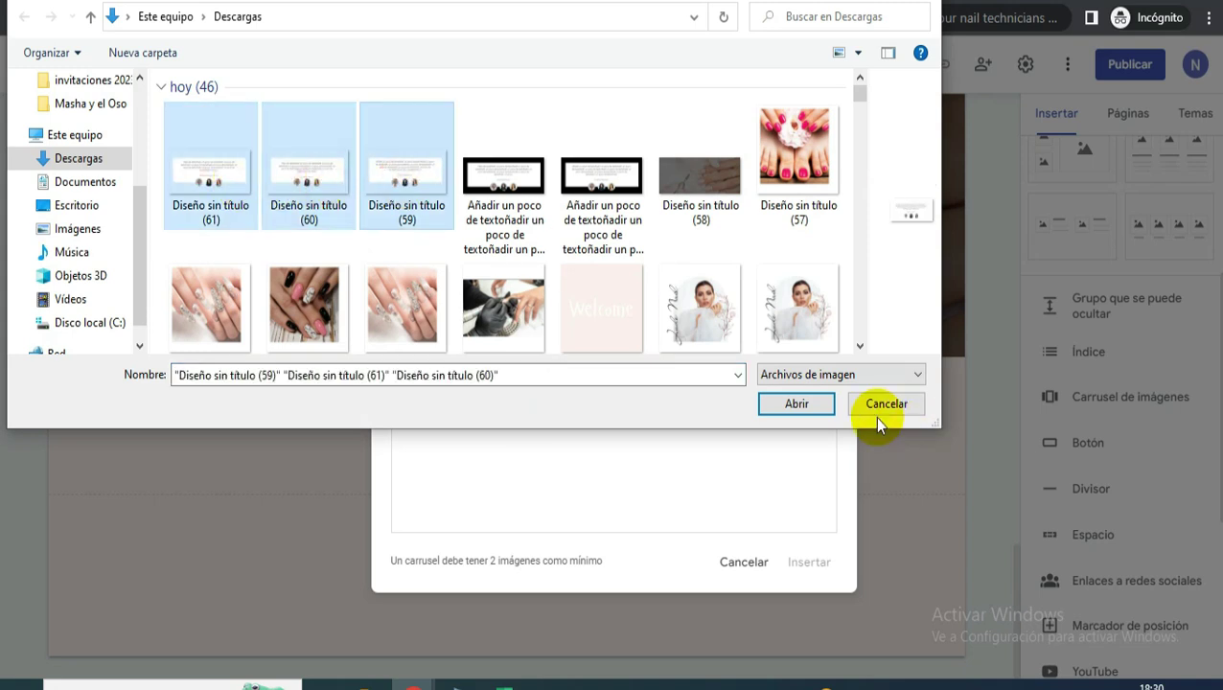
{"action": "left_click", "coordinate": [788, 411]}
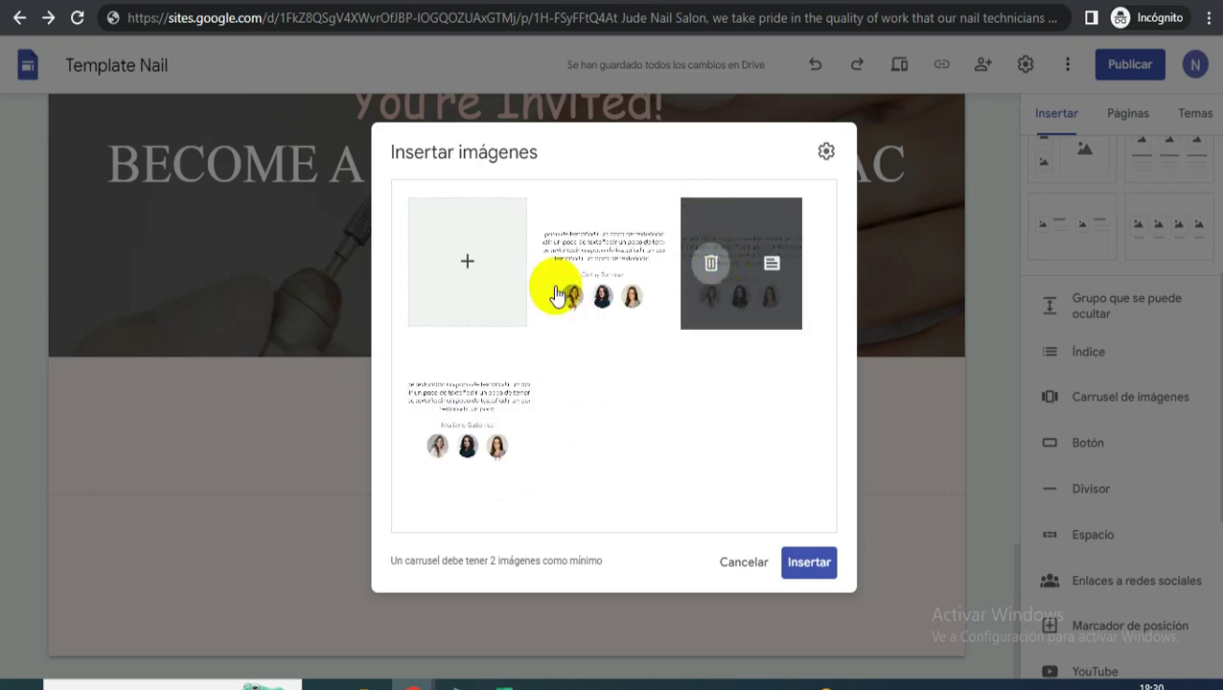
{"action": "left_click", "coordinate": [826, 154]}
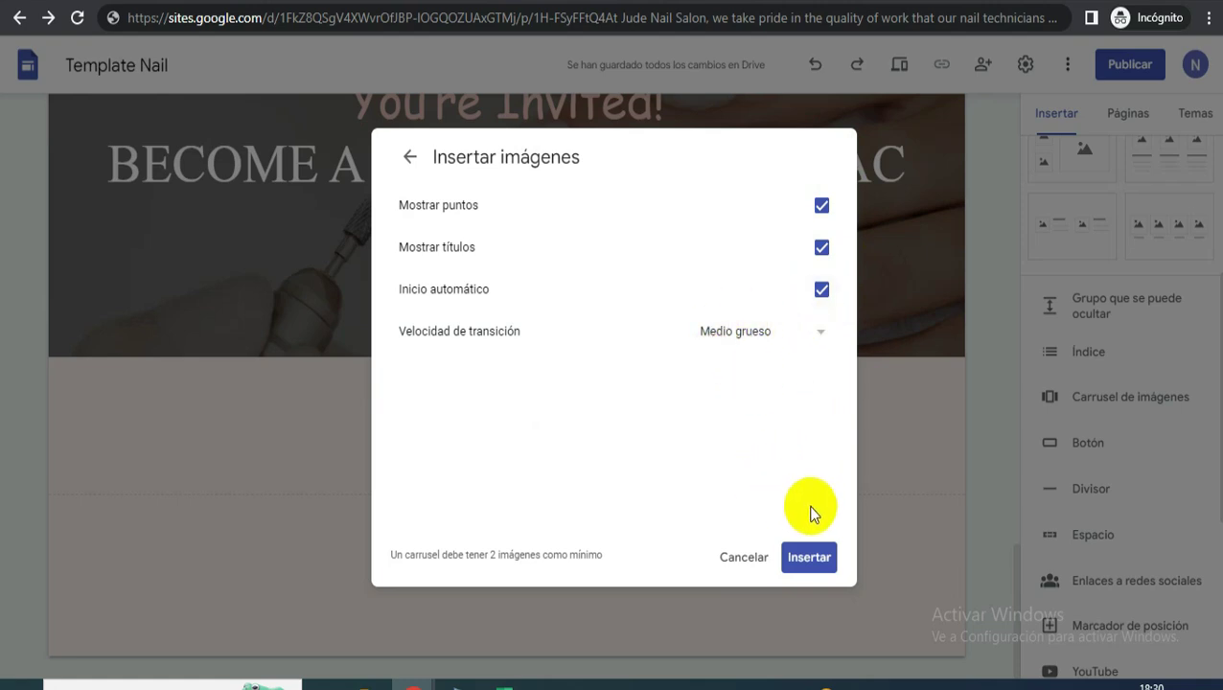
{"action": "left_click", "coordinate": [805, 557]}
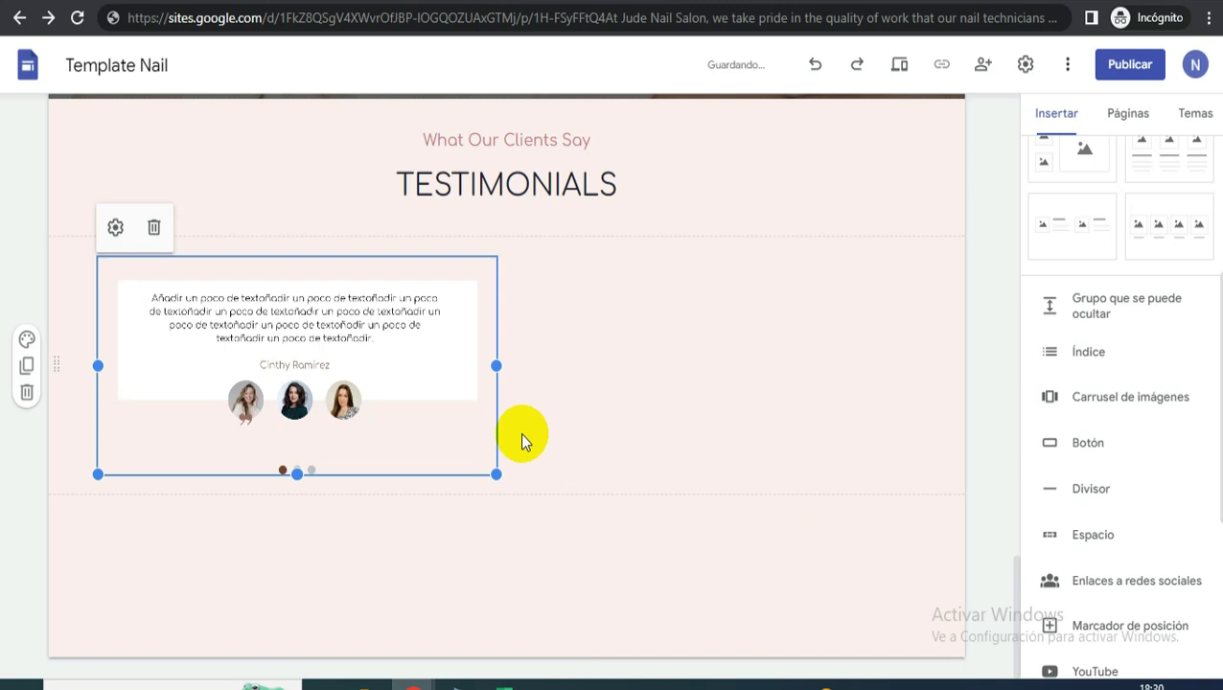
- Enlarge the testimonial carousel, then browse the Jude template website's photo gallery
{"action": "left_click_drag", "start_coordinate": [515, 482], "coordinate": [921, 570]}
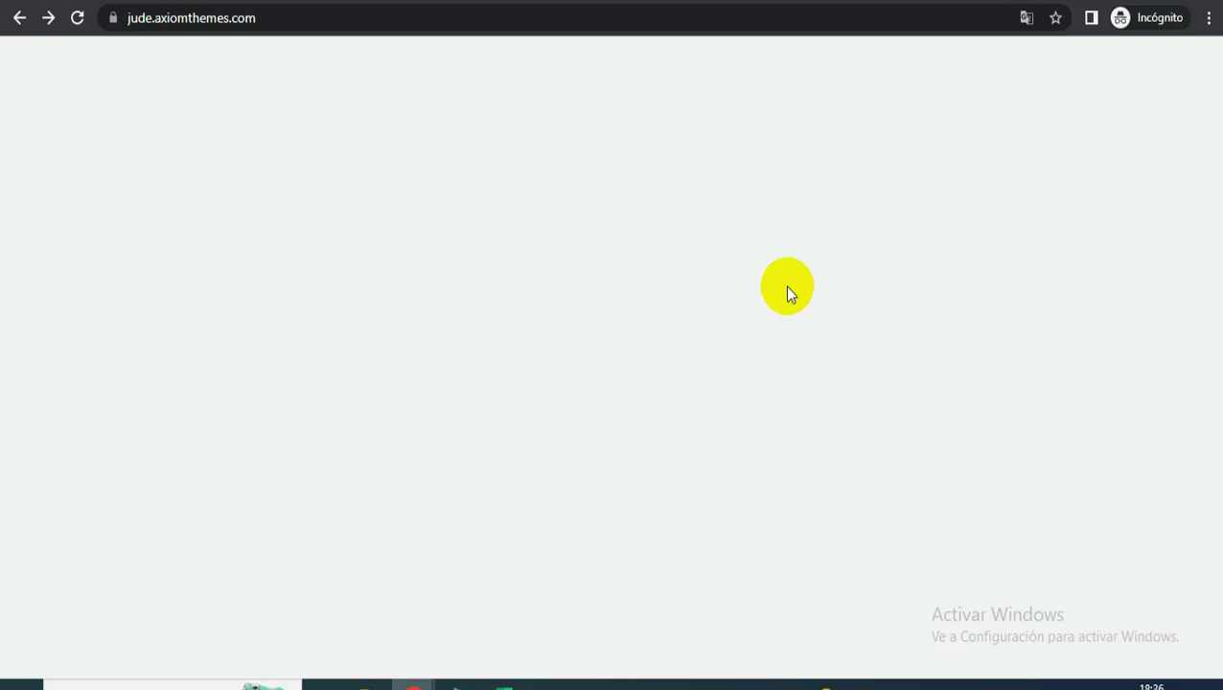
{"action": "scroll", "coordinate": [688, 338], "scroll_direction": "down", "scroll_amount": 3}
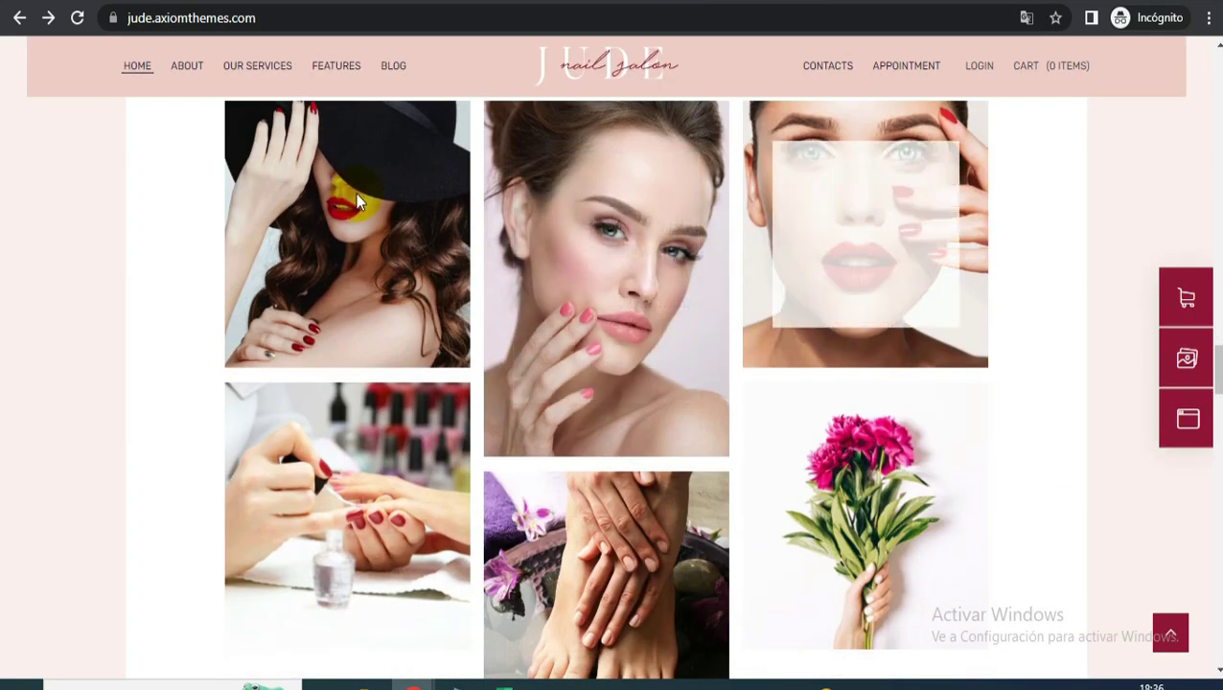
{"action": "scroll", "coordinate": [459, 382], "scroll_direction": "down", "scroll_amount": 2}
{"action": "scroll", "coordinate": [462, 374], "scroll_direction": "up", "scroll_amount": 1}
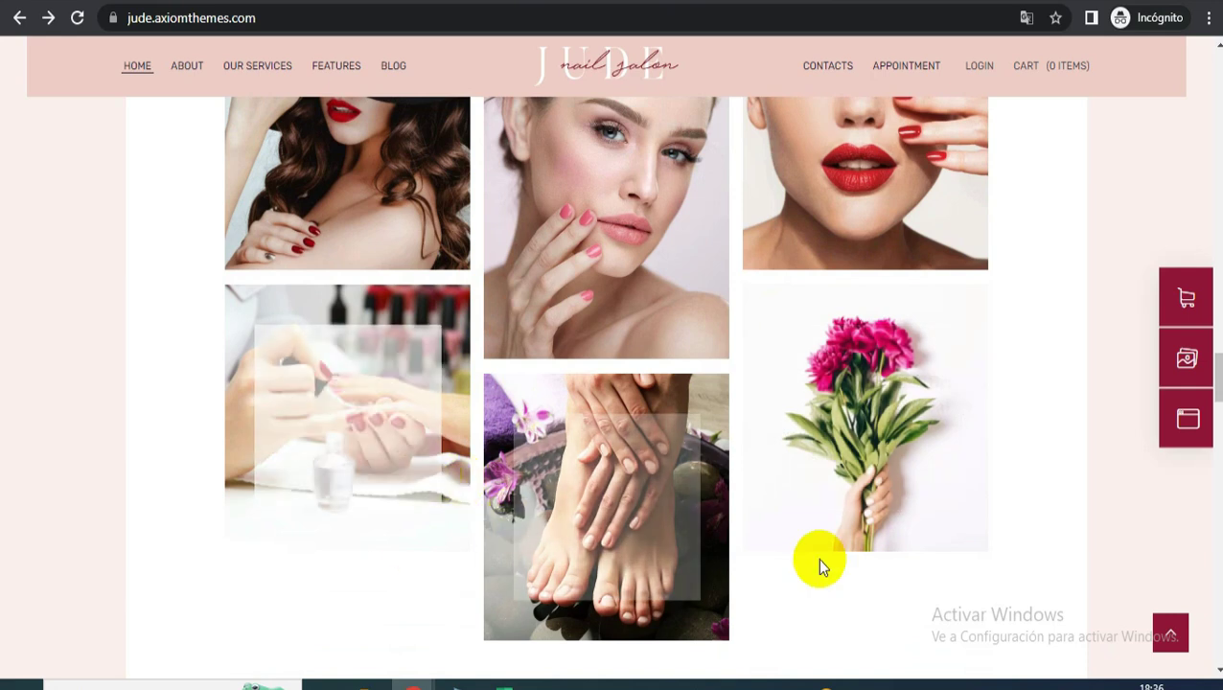
{"action": "scroll", "coordinate": [819, 565], "scroll_direction": "down", "scroll_amount": 2}
{"action": "scroll", "coordinate": [792, 486], "scroll_direction": "up", "scroll_amount": 3}
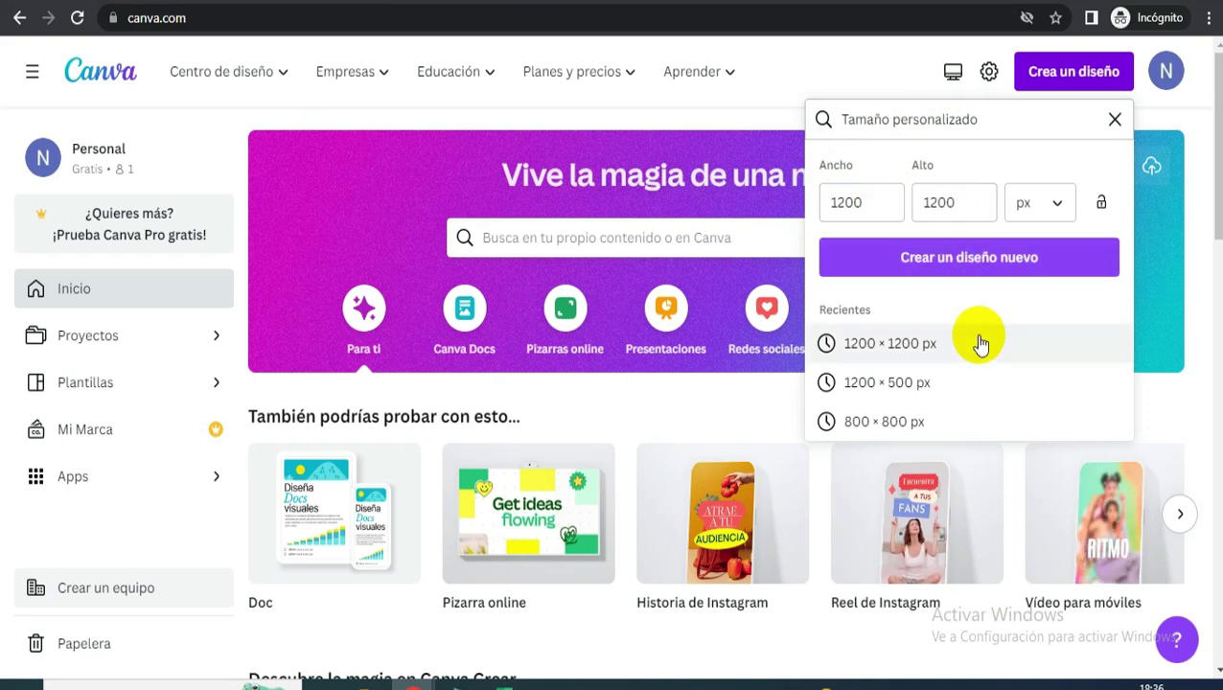
- Create a blank 1200 × 1200 px design and show all grid layouts
{"action": "left_click", "coordinate": [949, 266]}
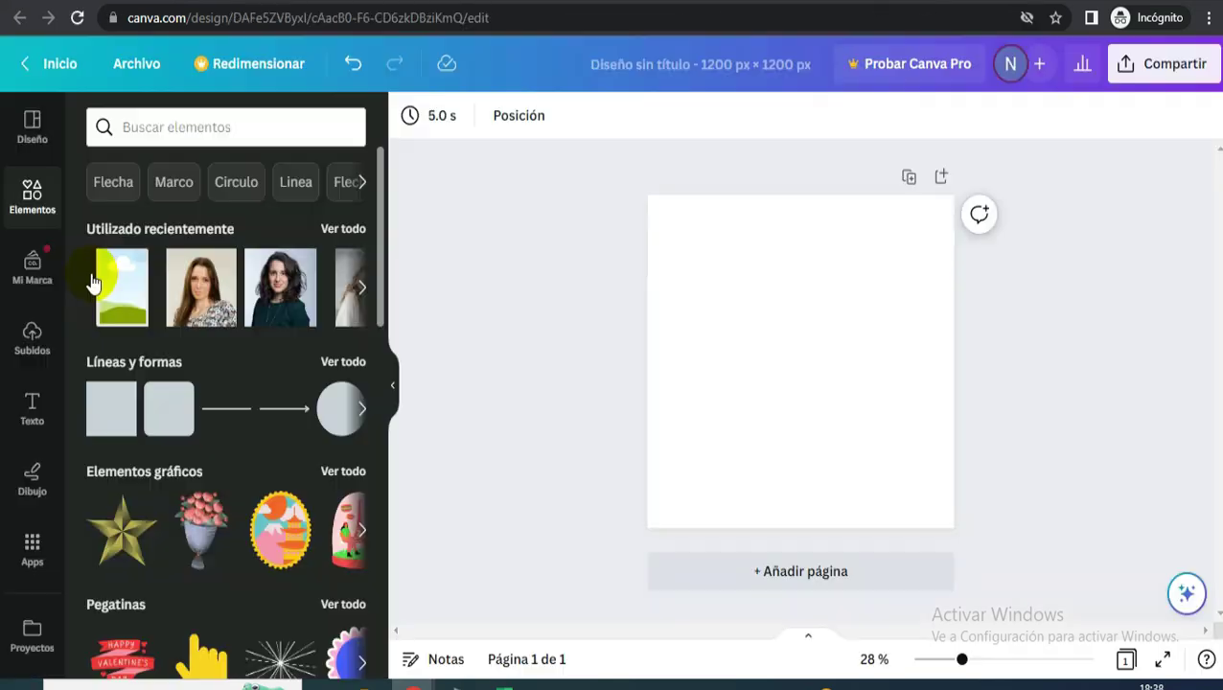
{"action": "scroll", "coordinate": [202, 472], "scroll_direction": "down", "scroll_amount": 2}
{"action": "scroll", "coordinate": [202, 472], "scroll_direction": "down", "scroll_amount": 8}
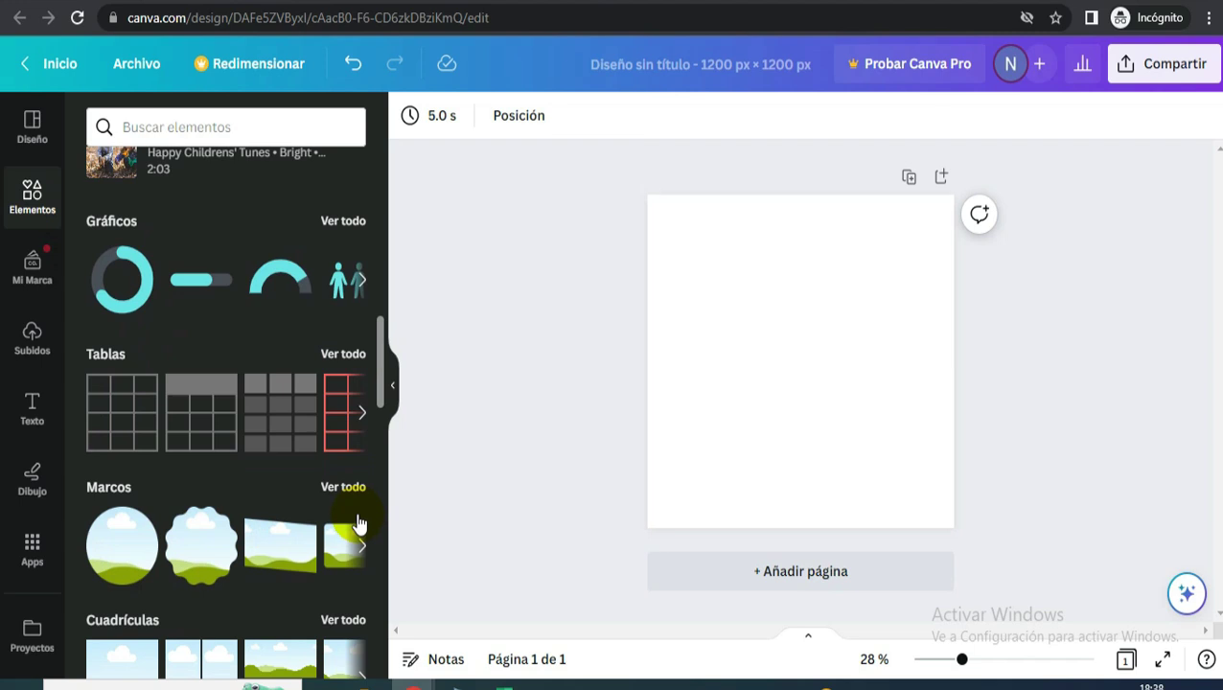
{"action": "scroll", "coordinate": [277, 594], "scroll_direction": "down", "scroll_amount": 2}
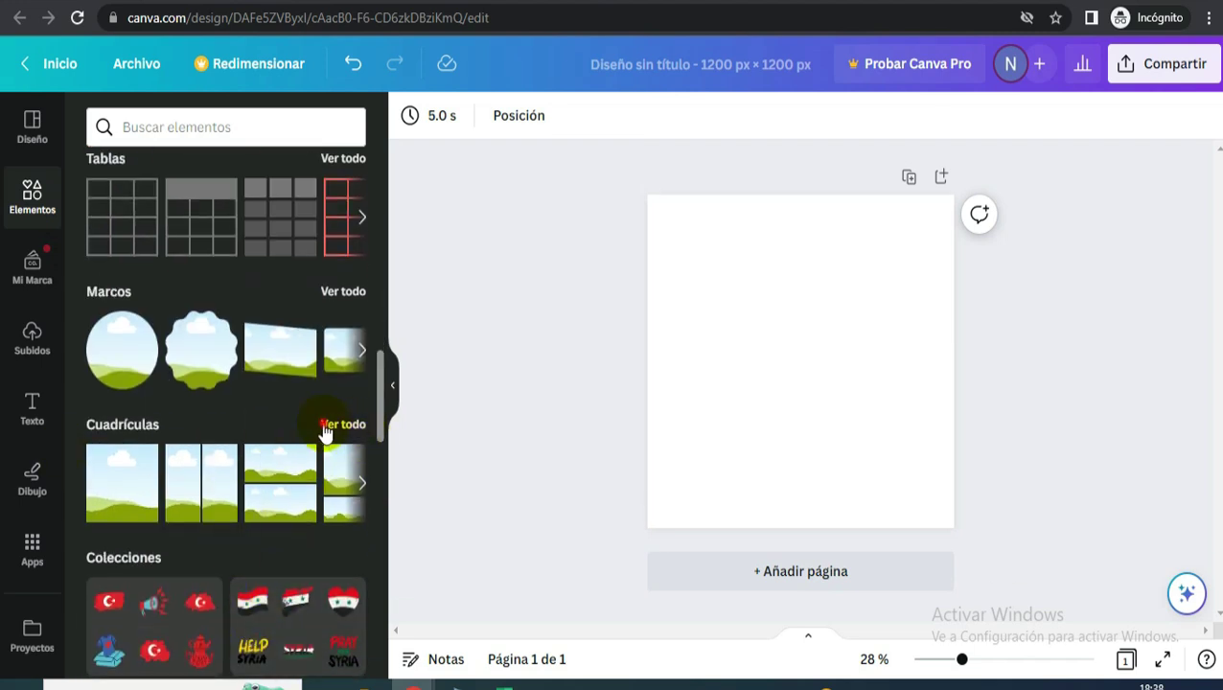
{"action": "left_click", "coordinate": [326, 428]}
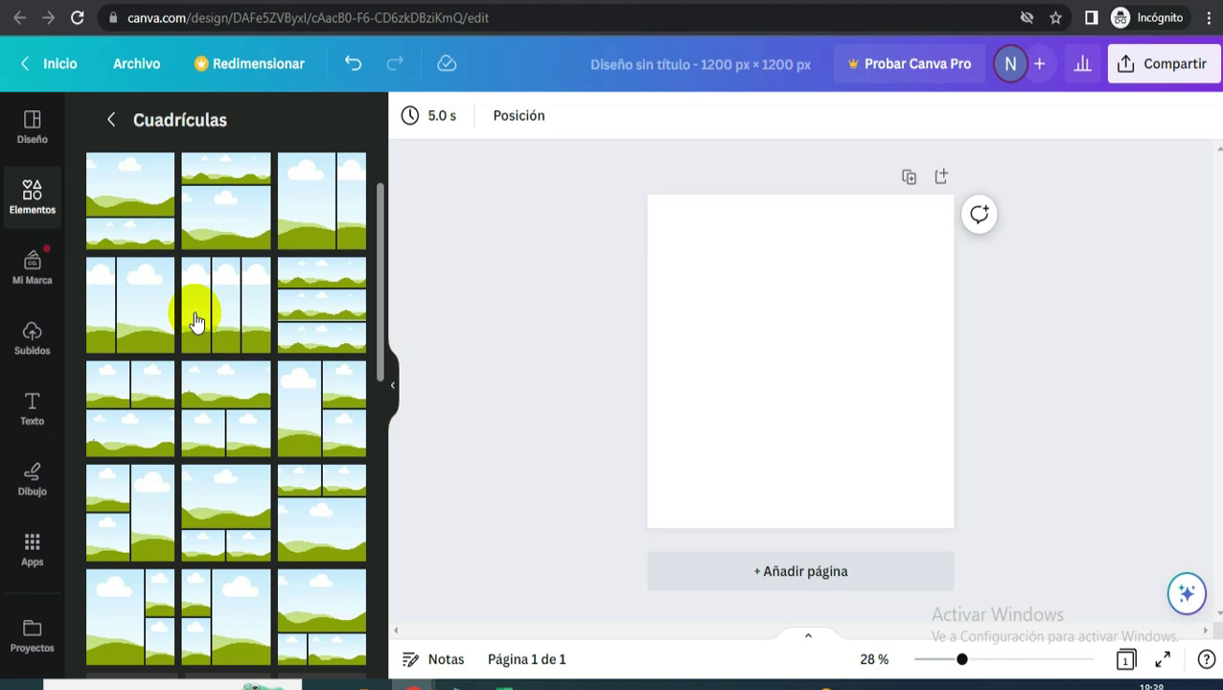
- Add the grid with a tall centre cell and three small cells per side
{"action": "scroll", "coordinate": [194, 321], "scroll_direction": "down", "scroll_amount": 5}
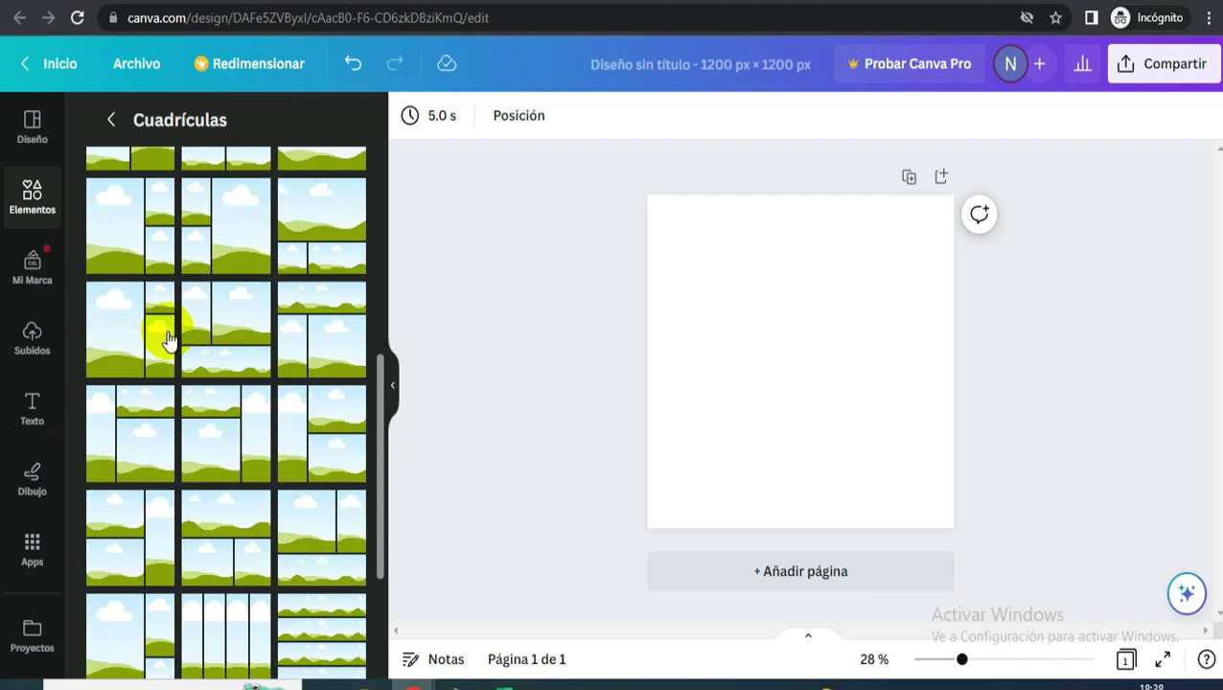
{"action": "scroll", "coordinate": [191, 326], "scroll_direction": "down", "scroll_amount": 5}
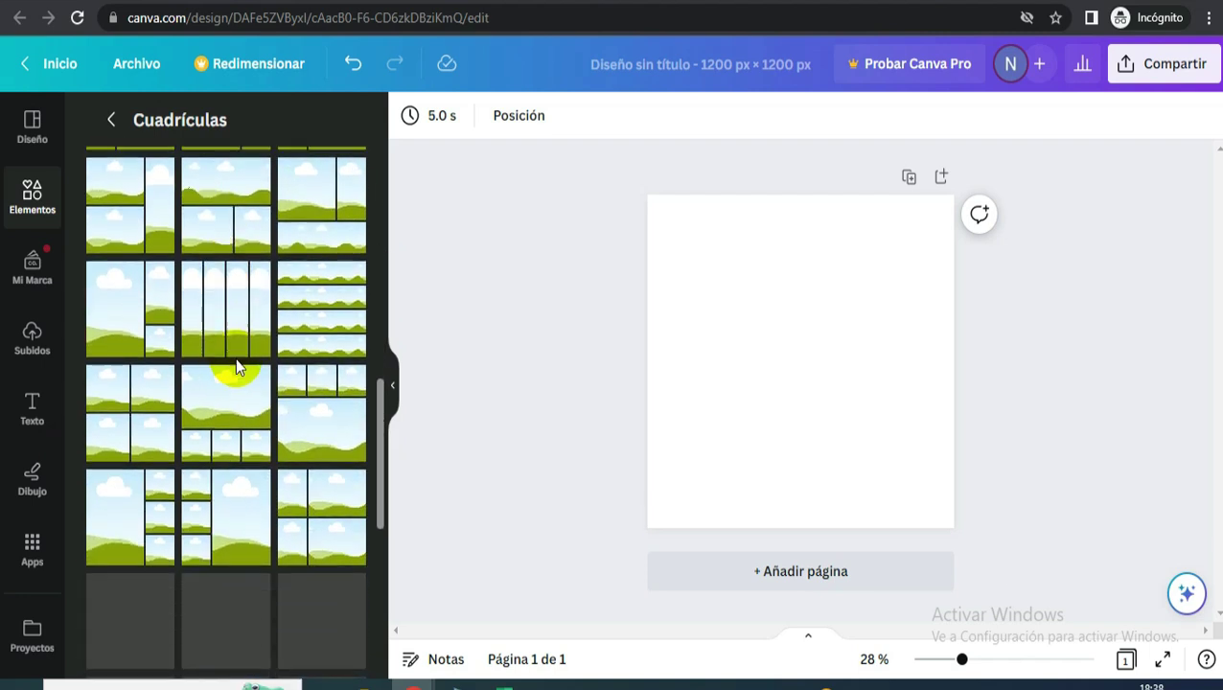
{"action": "scroll", "coordinate": [287, 360], "scroll_direction": "down", "scroll_amount": 3}
{"action": "scroll", "coordinate": [286, 362], "scroll_direction": "down", "scroll_amount": 5}
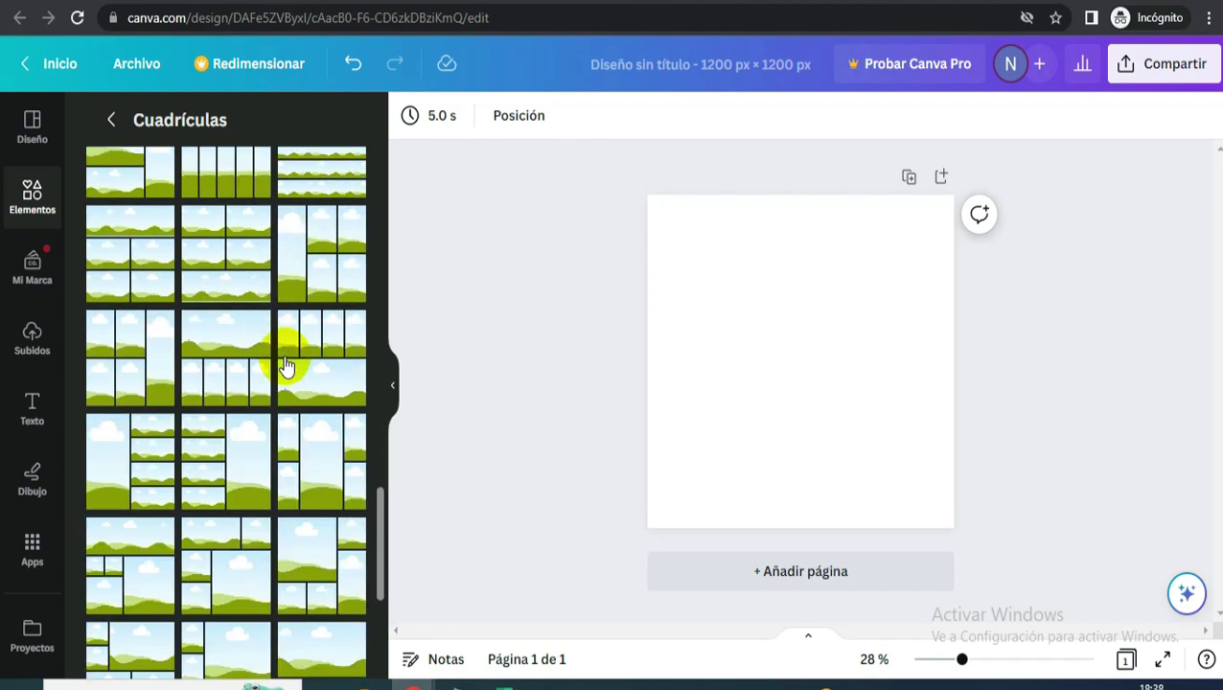
{"action": "scroll", "coordinate": [286, 366], "scroll_direction": "down", "scroll_amount": 3}
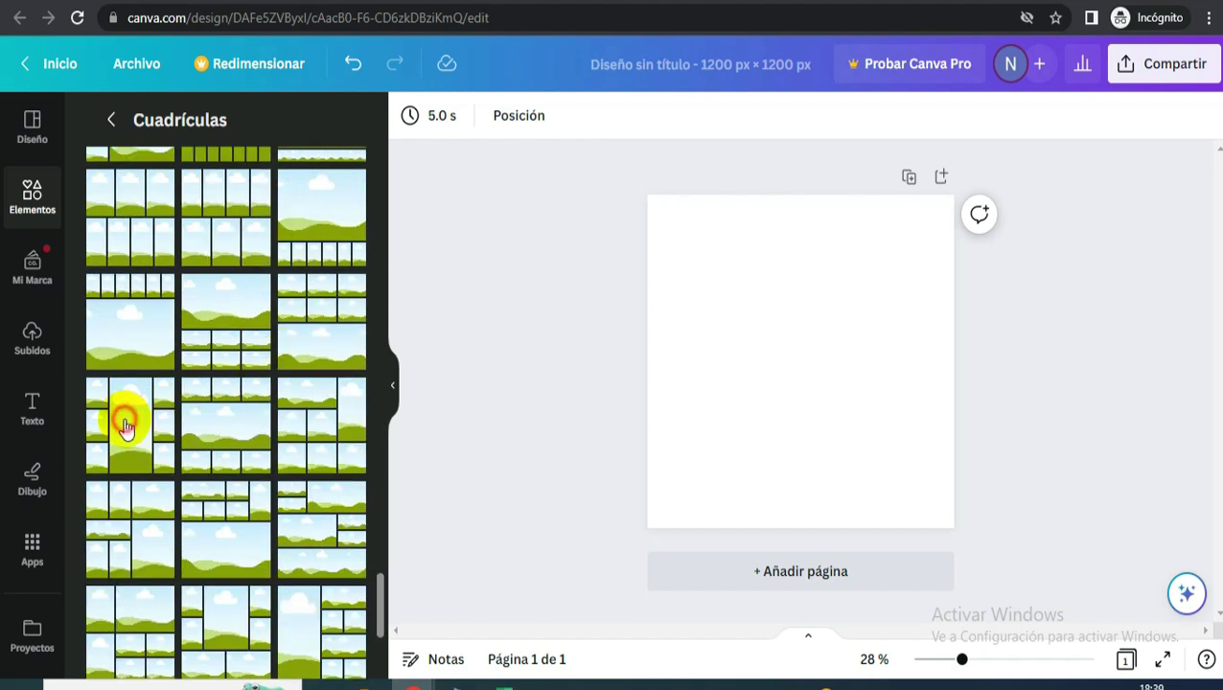
{"action": "left_click", "coordinate": [126, 426]}
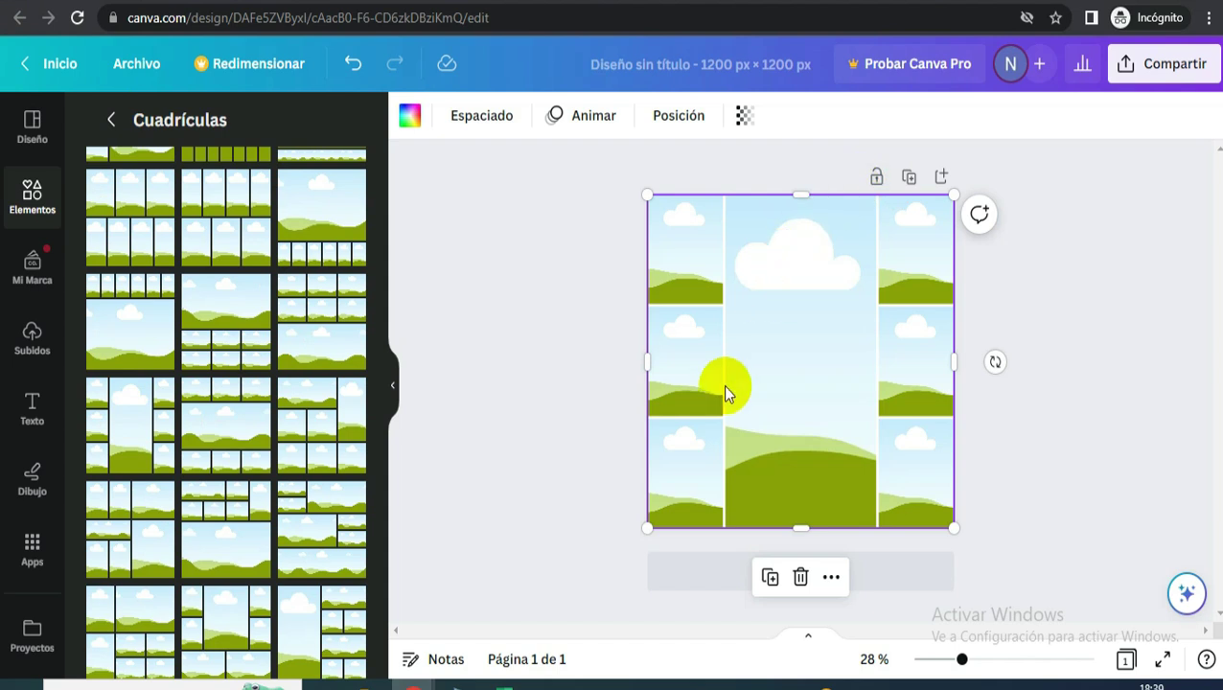
- Make the grid's left-middle and right-middle cells white
{"action": "left_click", "coordinate": [704, 366]}
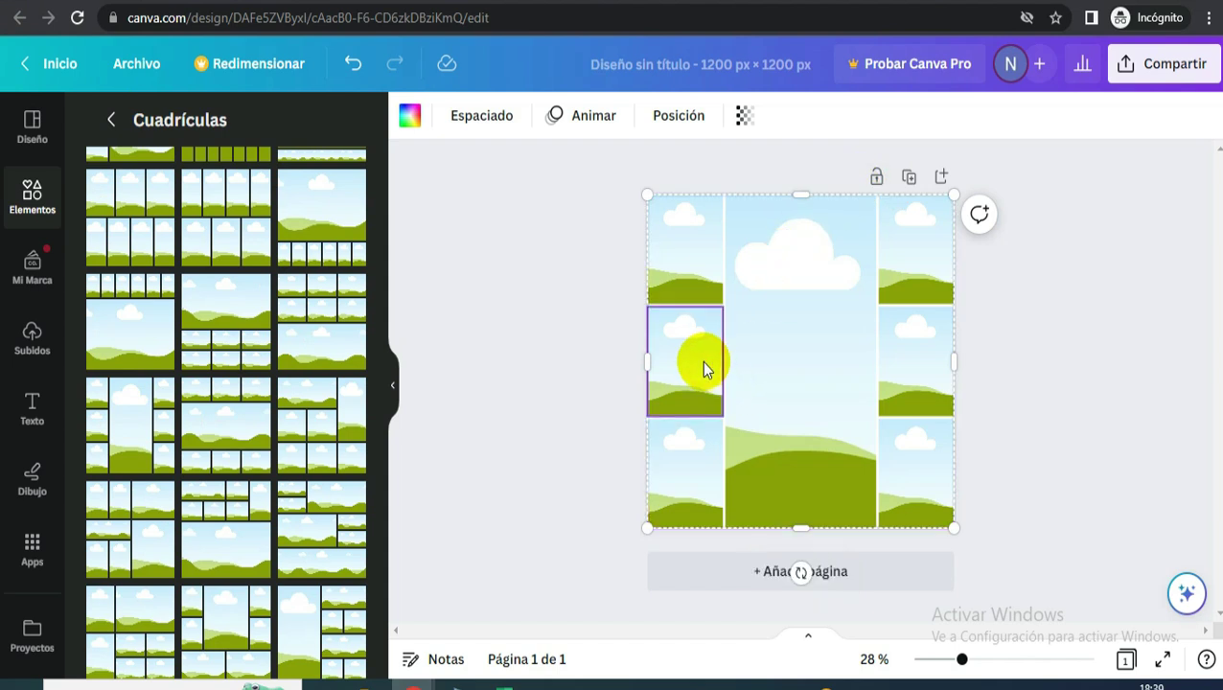
{"action": "left_click", "coordinate": [407, 125]}
{"action": "left_click", "coordinate": [153, 234]}
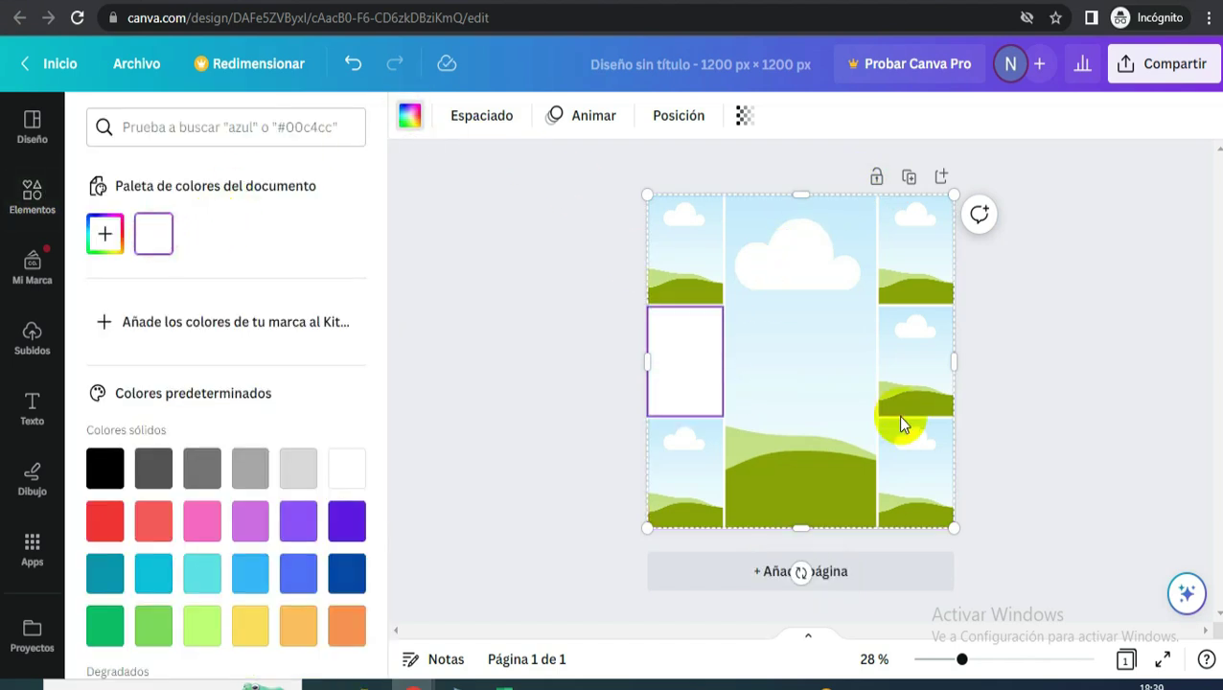
{"action": "left_click", "coordinate": [917, 364]}
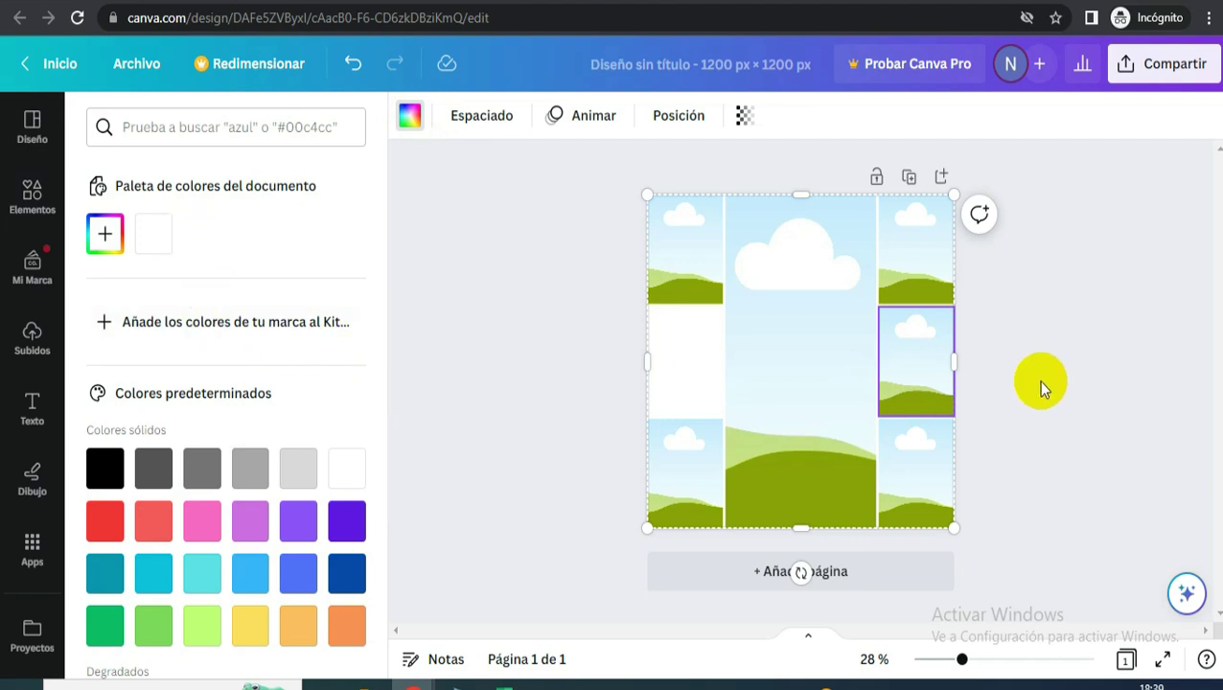
{"action": "left_click", "coordinate": [153, 234]}
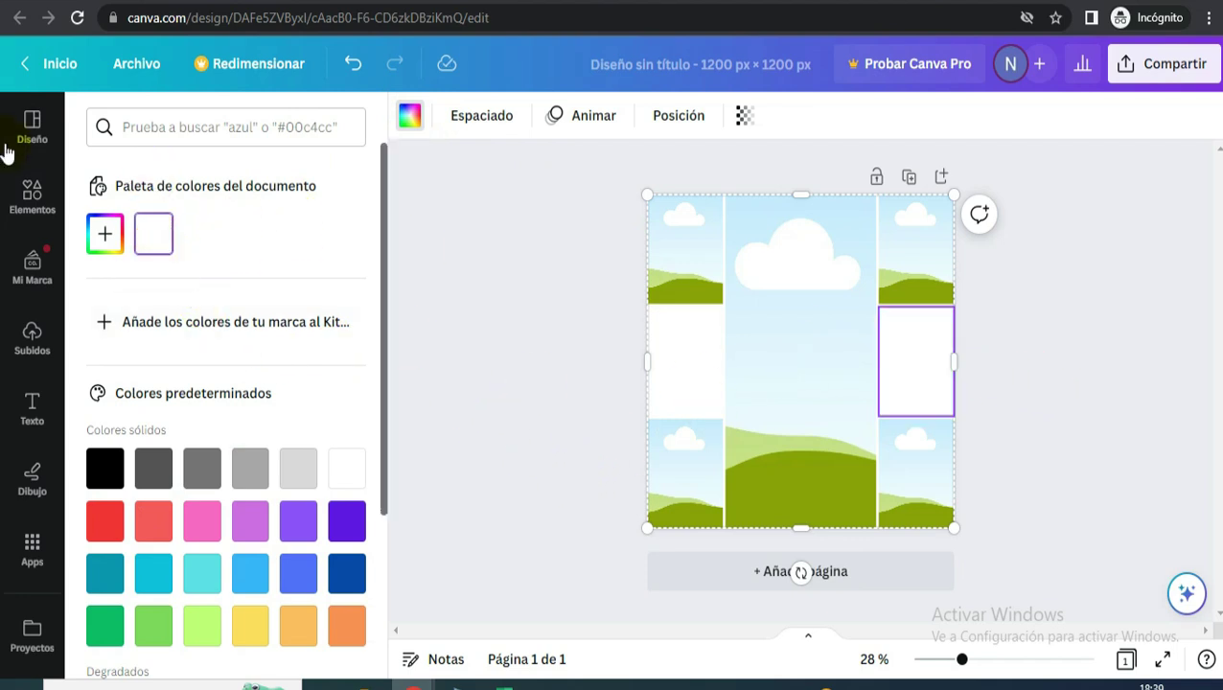
- Search the elements library for 'nails' and filter the results to photos
{"action": "left_click", "coordinate": [30, 199]}
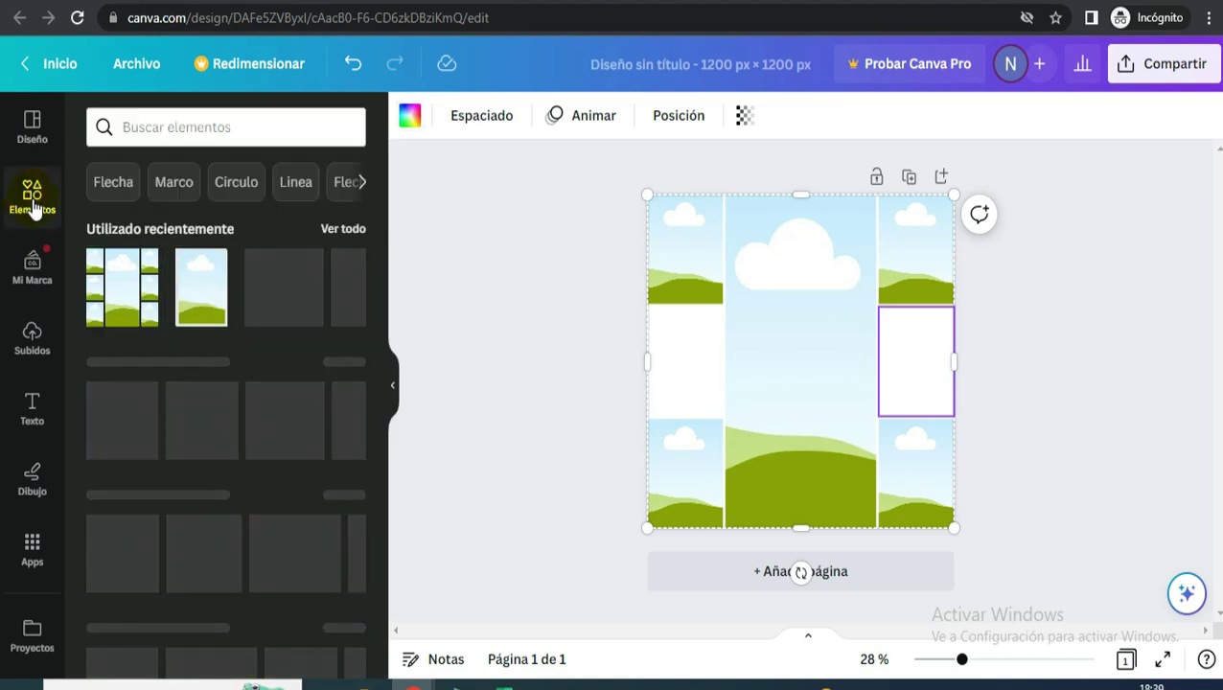
{"action": "left_click", "coordinate": [207, 128]}
{"action": "type", "text": "nai"}
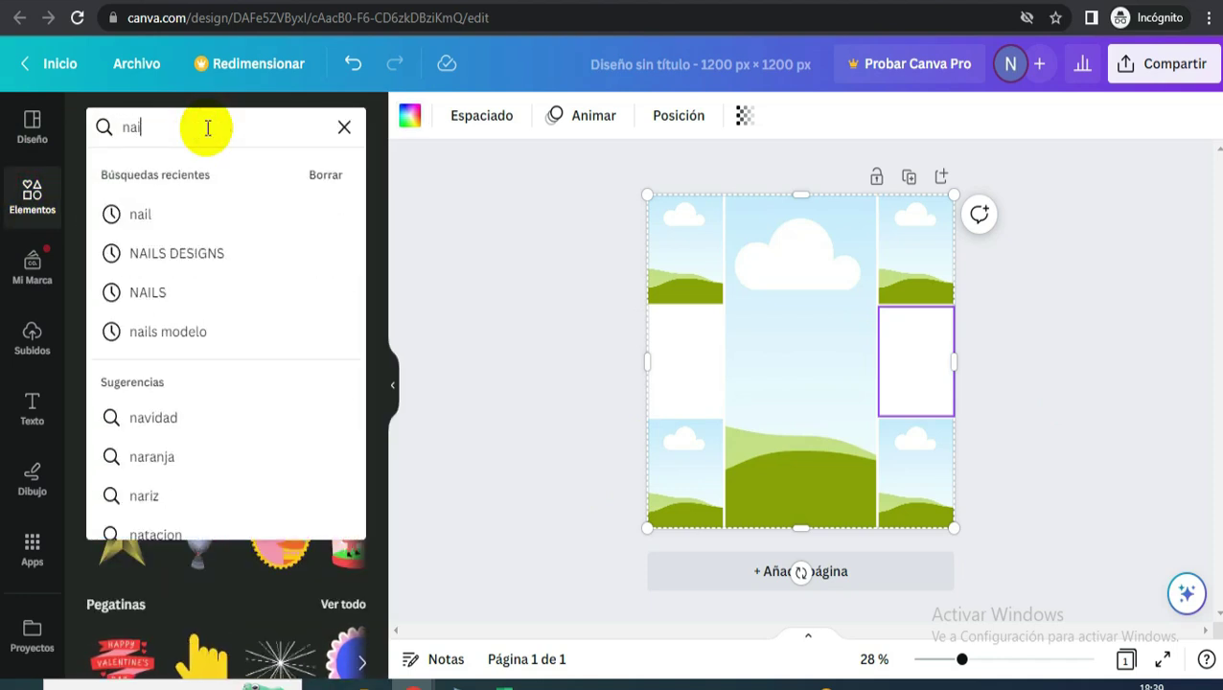
{"action": "type", "text": "ls"}
{"action": "key", "text": "Return"}
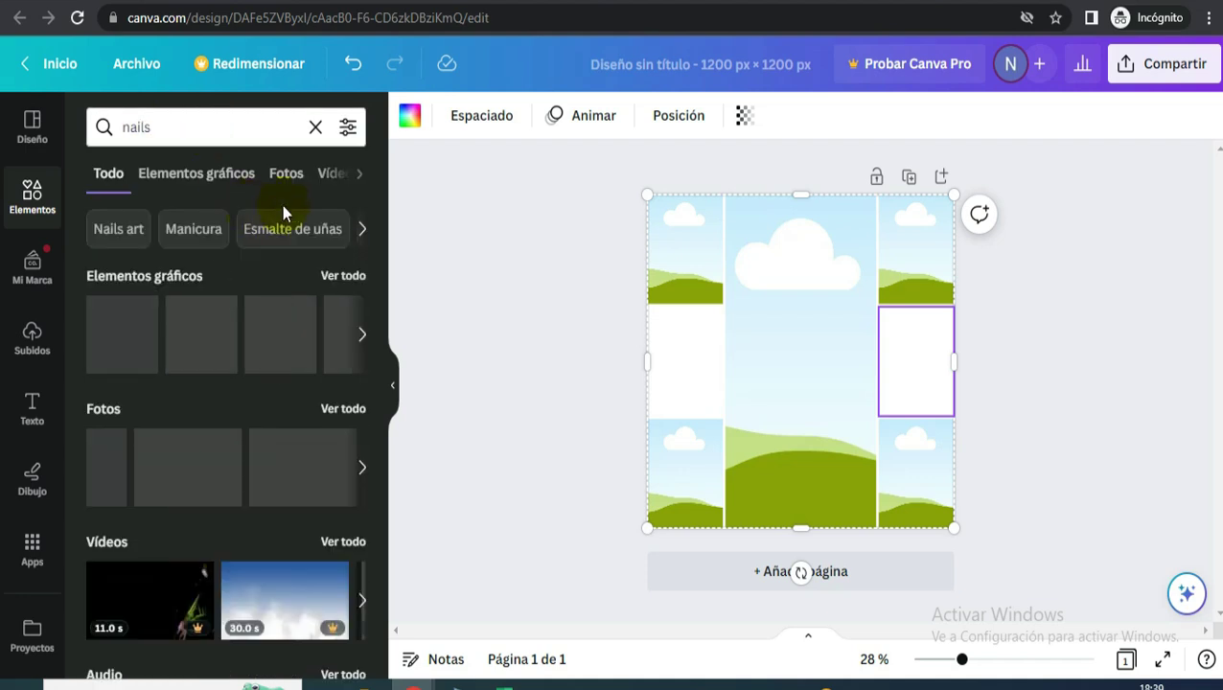
{"action": "left_click", "coordinate": [290, 173]}
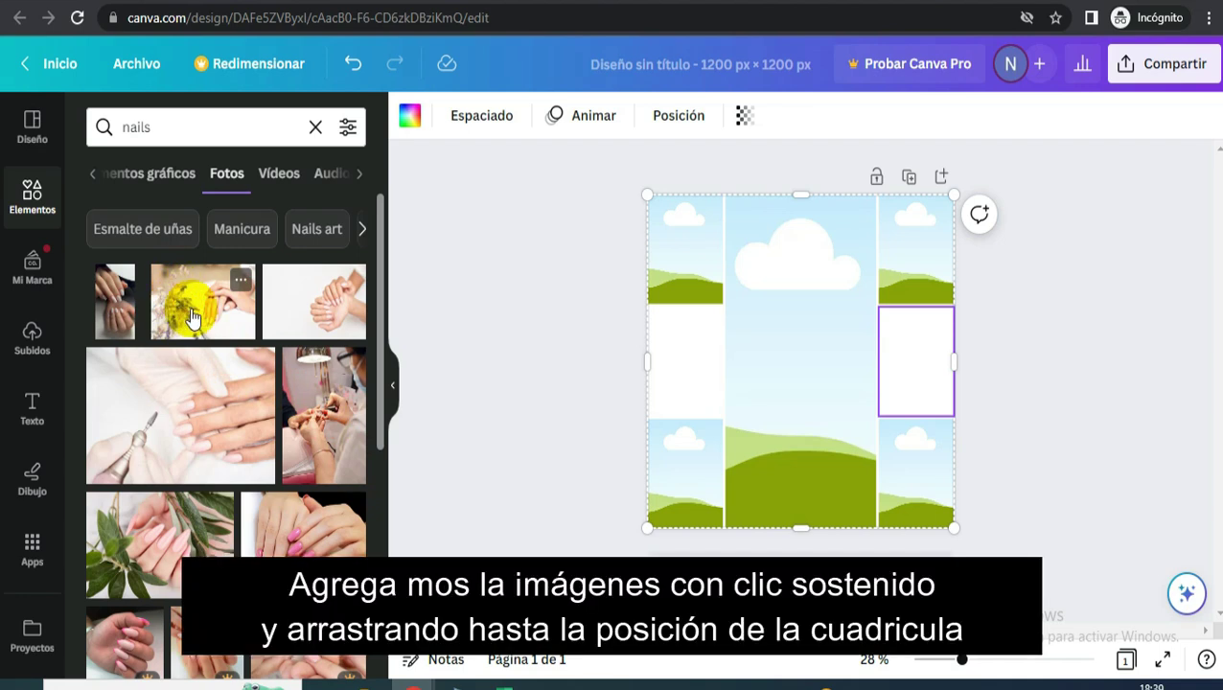
- Fill the centre, top-left, bottom-left and bottom-right cells with nail photos
{"action": "left_click_drag", "start_coordinate": [322, 381], "coordinate": [684, 360]}
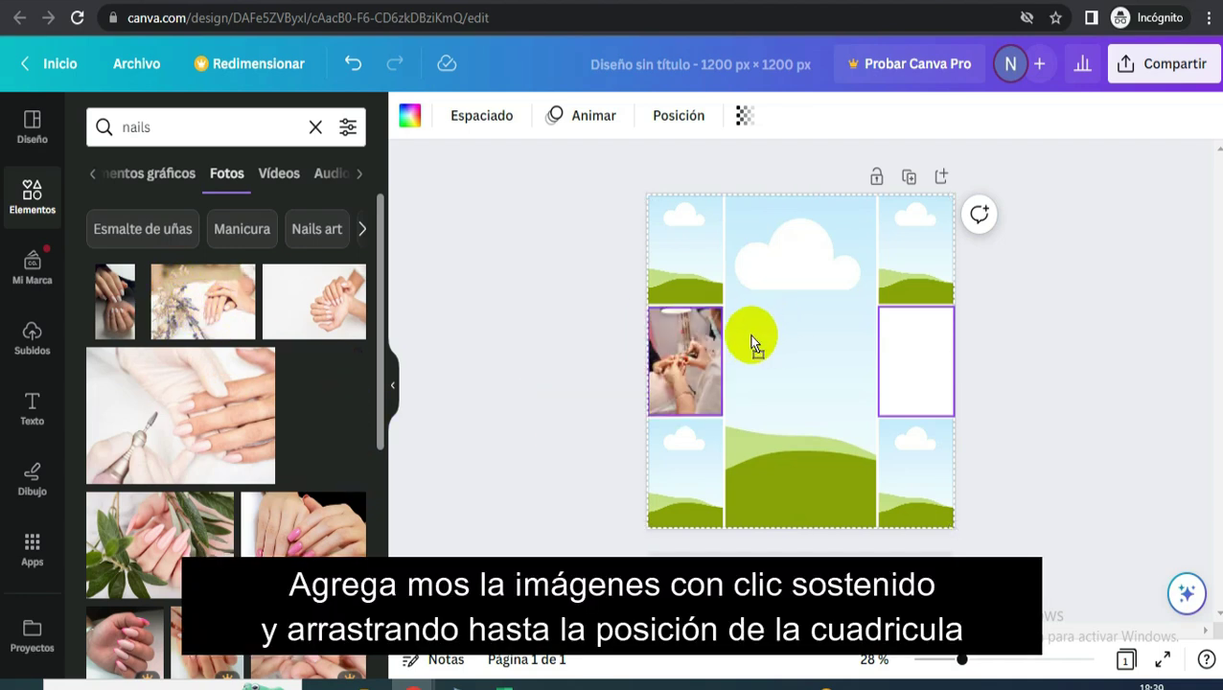
{"action": "left_click_drag", "start_coordinate": [673, 307], "coordinate": [765, 294]}
{"action": "scroll", "coordinate": [309, 356], "scroll_direction": "down", "scroll_amount": 2}
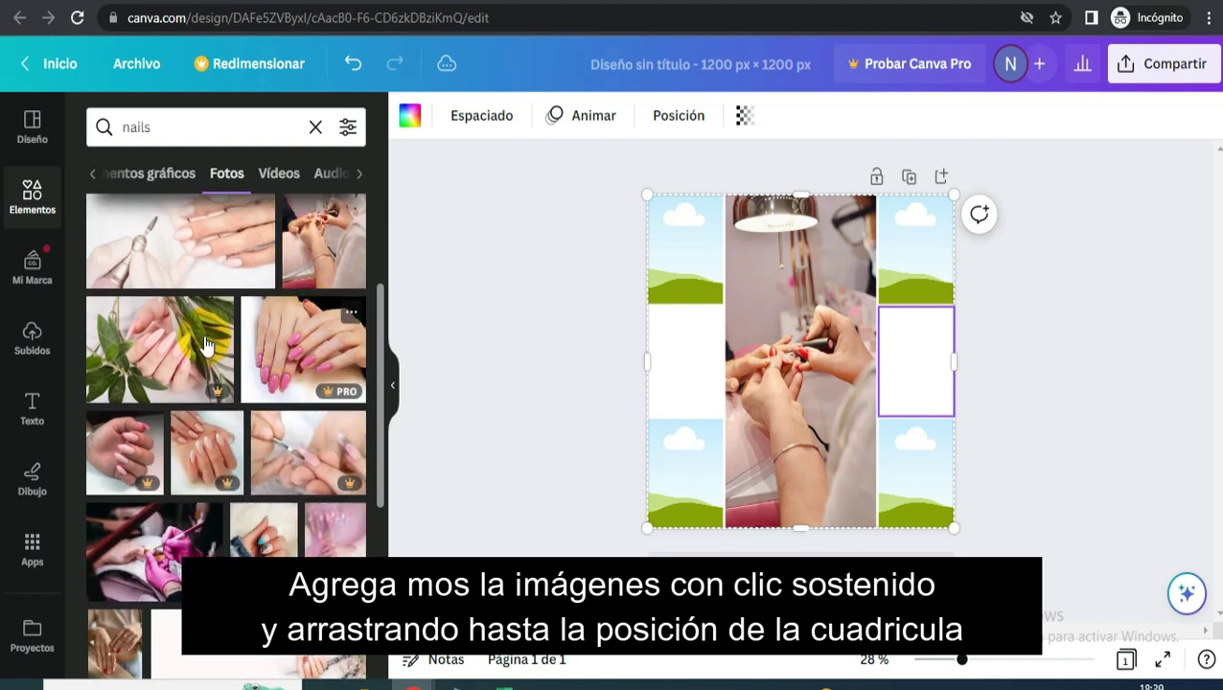
{"action": "scroll", "coordinate": [287, 383], "scroll_direction": "down", "scroll_amount": 2}
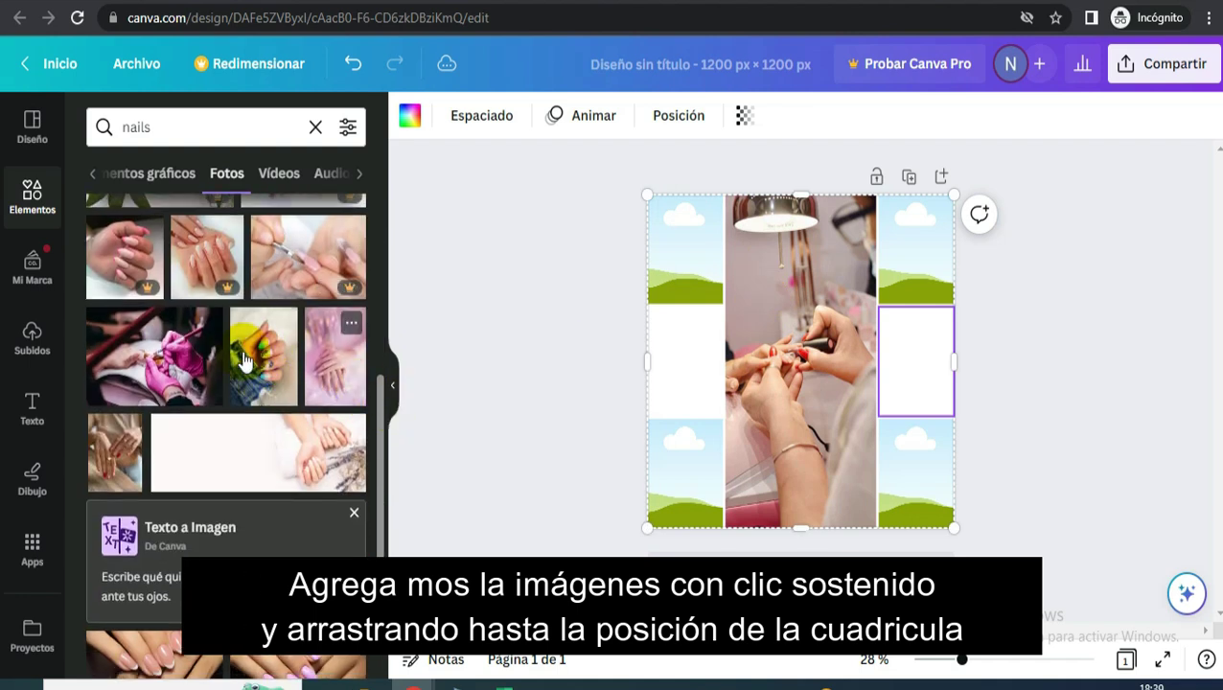
{"action": "left_click_drag", "start_coordinate": [431, 338], "coordinate": [644, 277]}
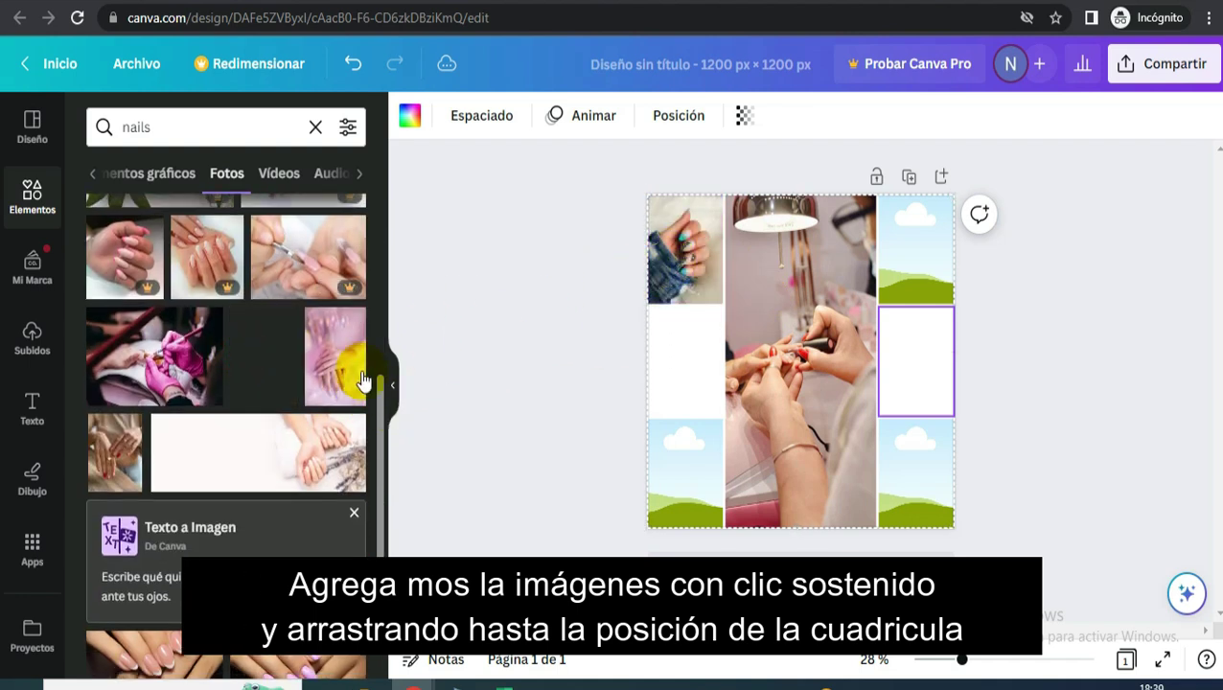
{"action": "left_click_drag", "start_coordinate": [330, 374], "coordinate": [661, 479]}
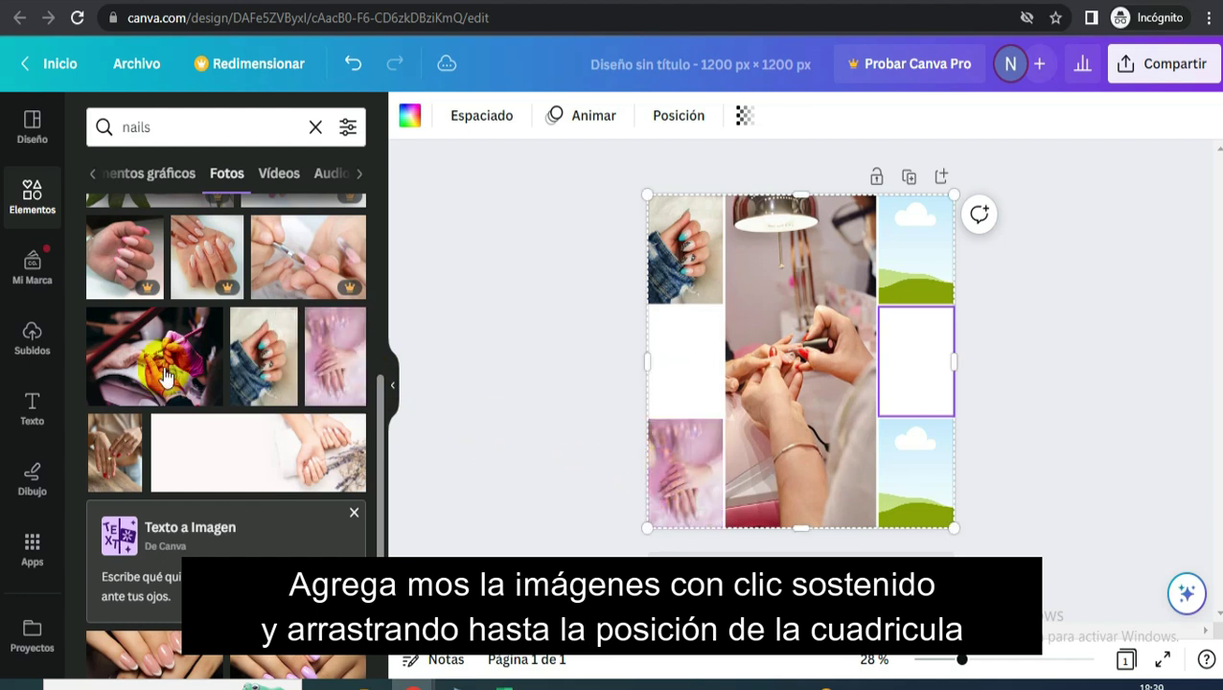
{"action": "left_click_drag", "start_coordinate": [113, 530], "coordinate": [883, 496]}
- Put a pink-nails photo in the top-right cell and deselect the grid
{"action": "scroll", "coordinate": [283, 403], "scroll_direction": "down", "scroll_amount": 5}
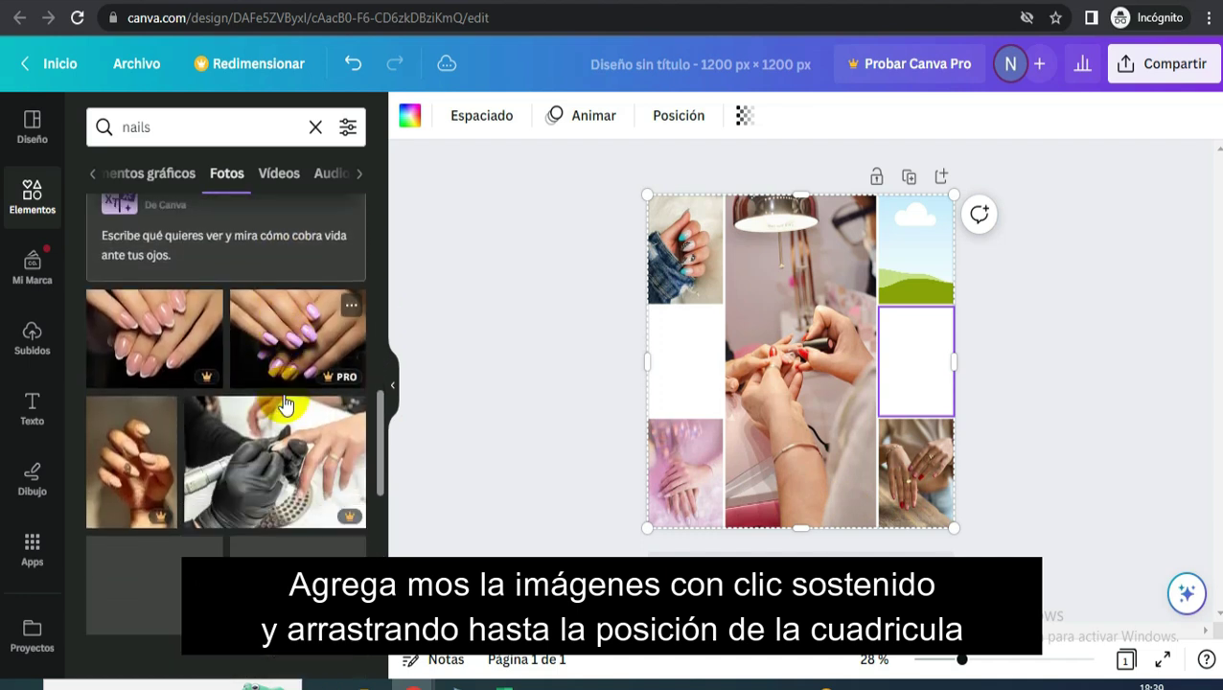
{"action": "scroll", "coordinate": [285, 404], "scroll_direction": "down", "scroll_amount": 3}
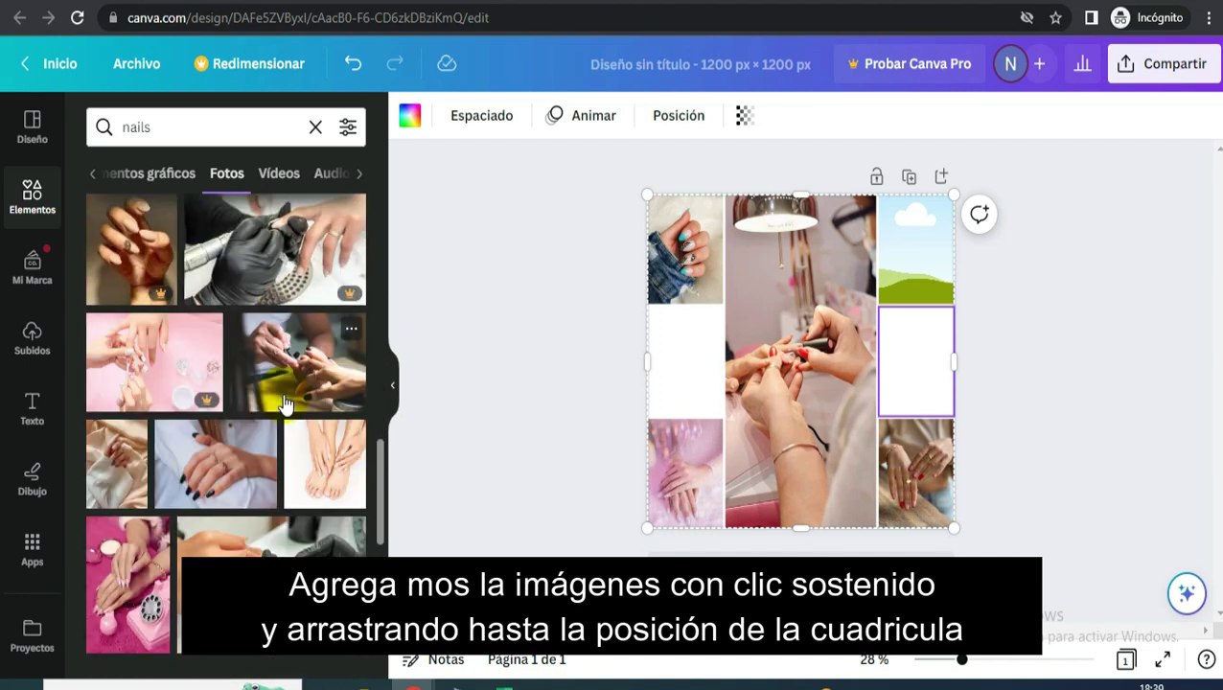
{"action": "left_click_drag", "start_coordinate": [265, 457], "coordinate": [144, 479]}
{"action": "left_click_drag", "start_coordinate": [124, 585], "coordinate": [926, 260]}
{"action": "left_click", "coordinate": [1037, 281]}
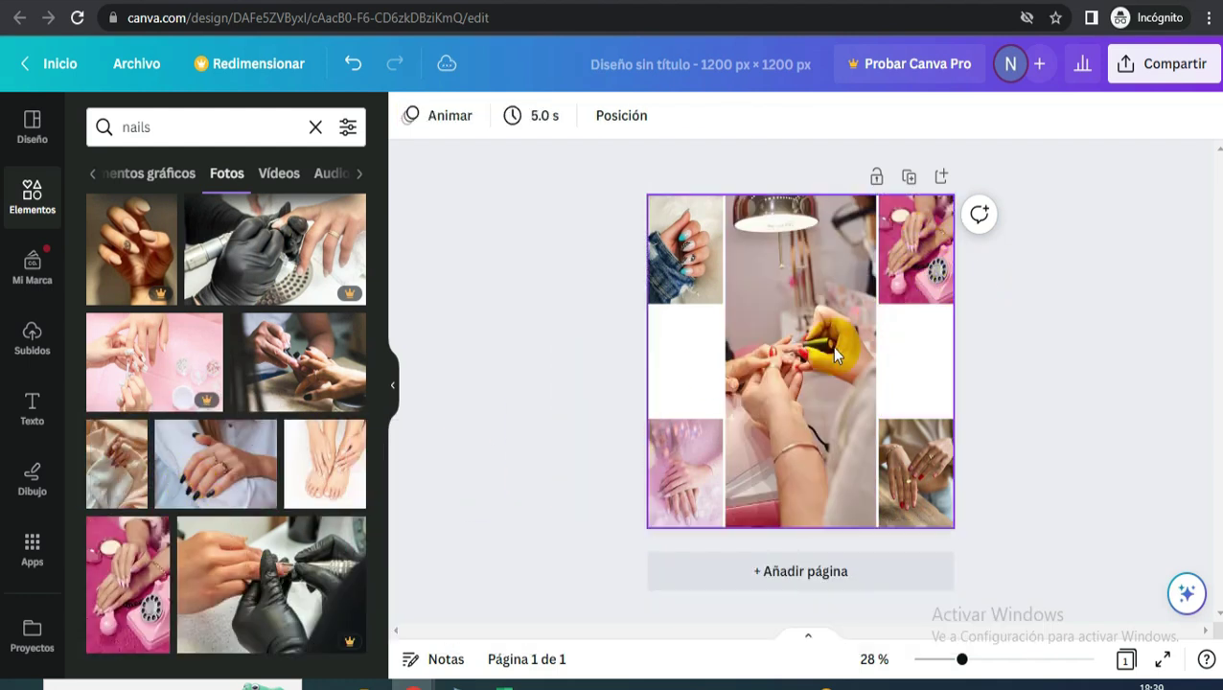
- Download the nail collage as a 1200 × 1200 px PNG from the Share menu
{"action": "left_click", "coordinate": [1171, 64]}
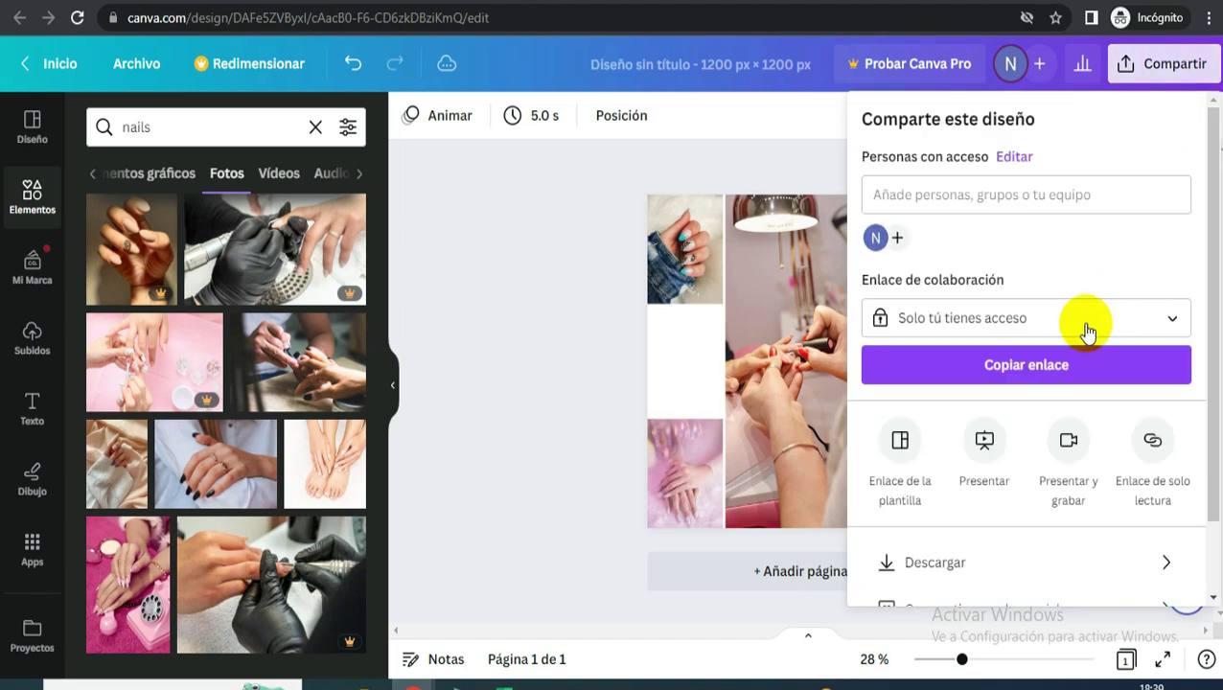
{"action": "scroll", "coordinate": [934, 458], "scroll_direction": "down", "scroll_amount": 2}
{"action": "left_click", "coordinate": [949, 475]}
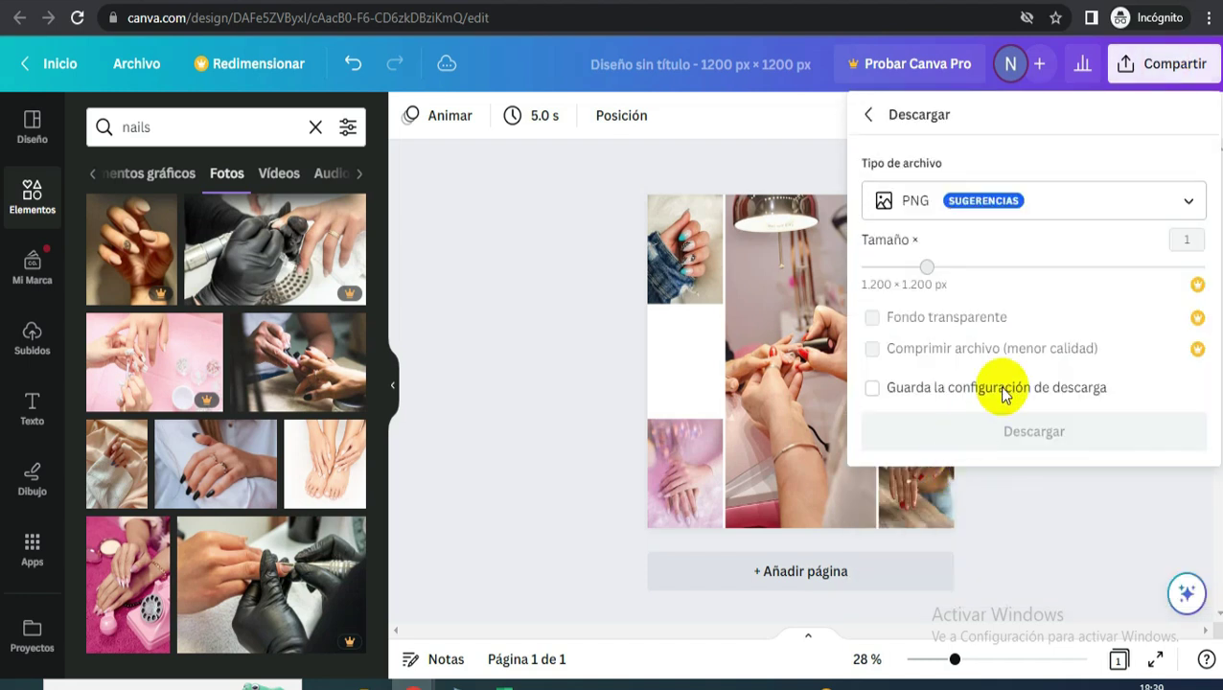
{"action": "left_click", "coordinate": [980, 448]}
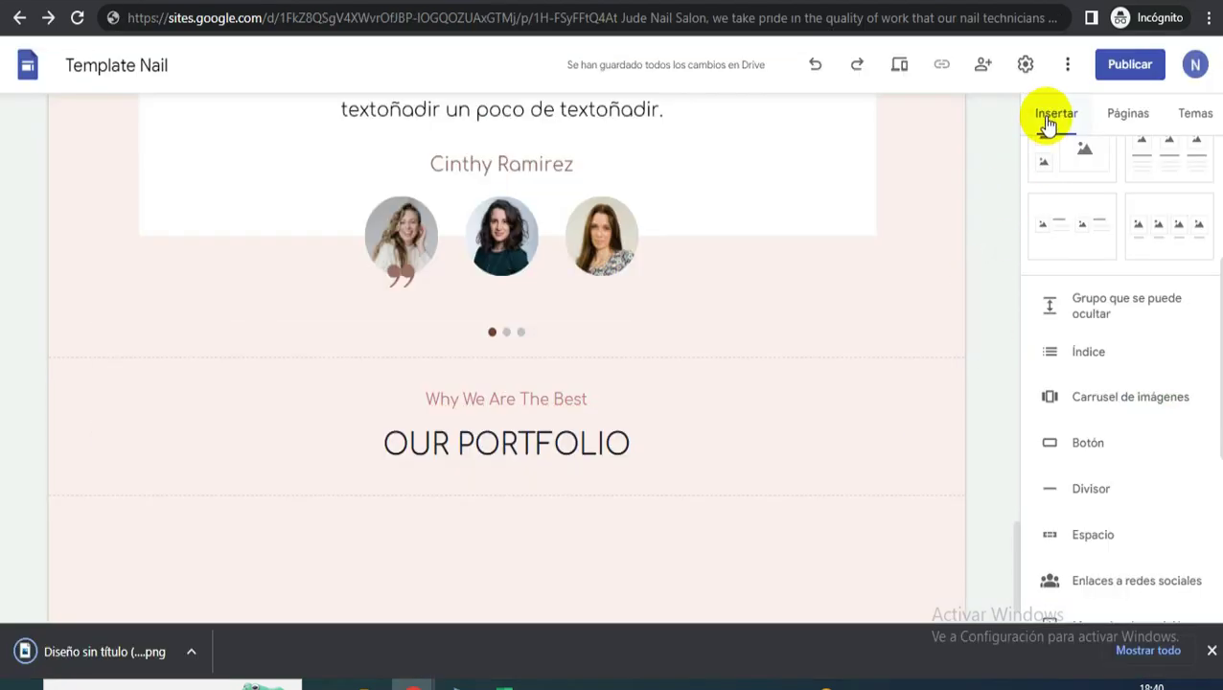
- Upload the downloaded collage PNG as an image on the site
{"action": "scroll", "coordinate": [1081, 201], "scroll_direction": "up", "scroll_amount": 5}
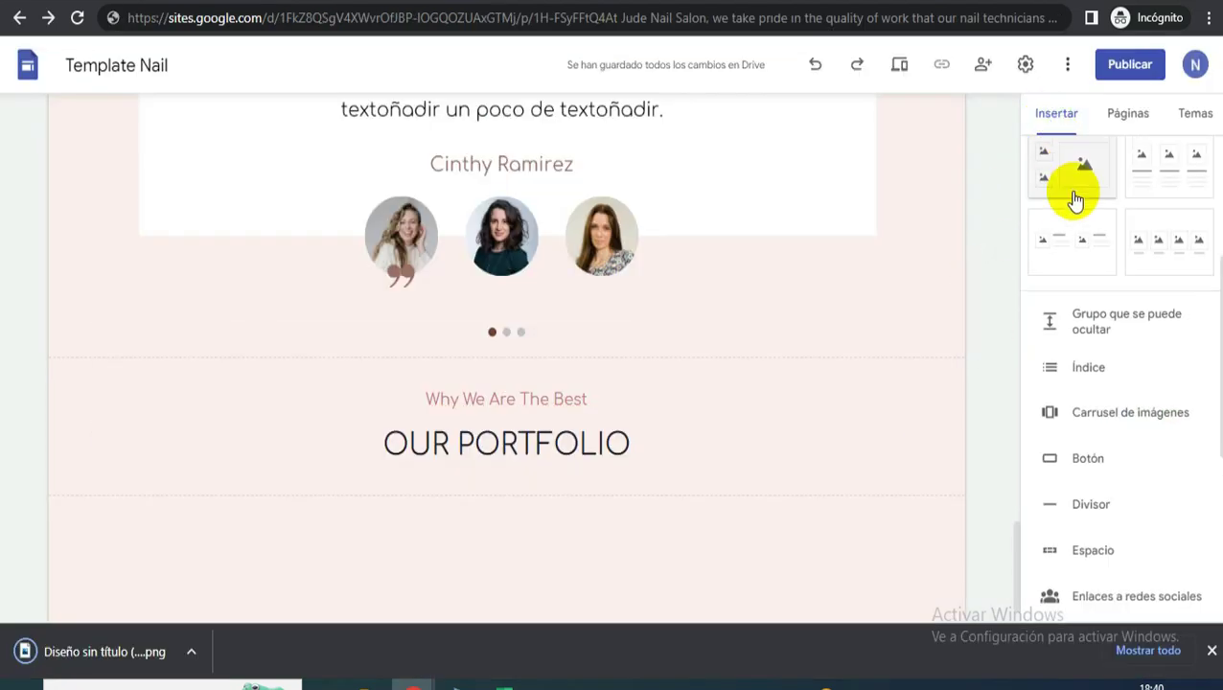
{"action": "left_click", "coordinate": [1186, 183]}
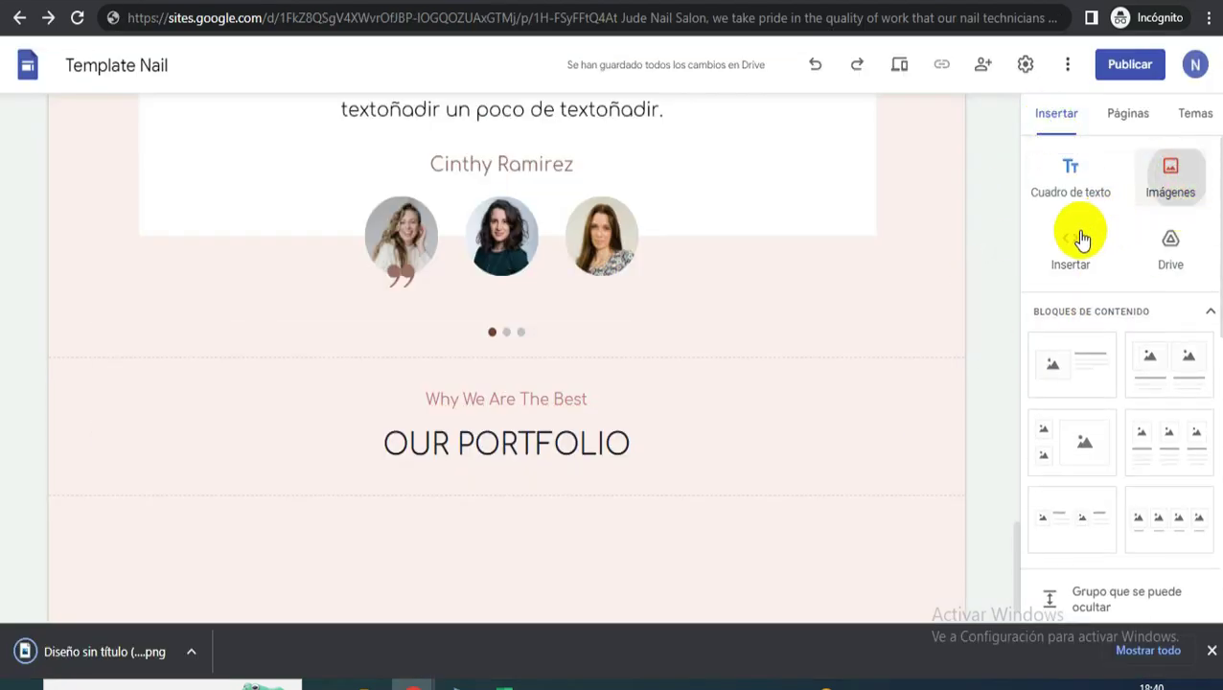
{"action": "left_click", "coordinate": [1144, 230]}
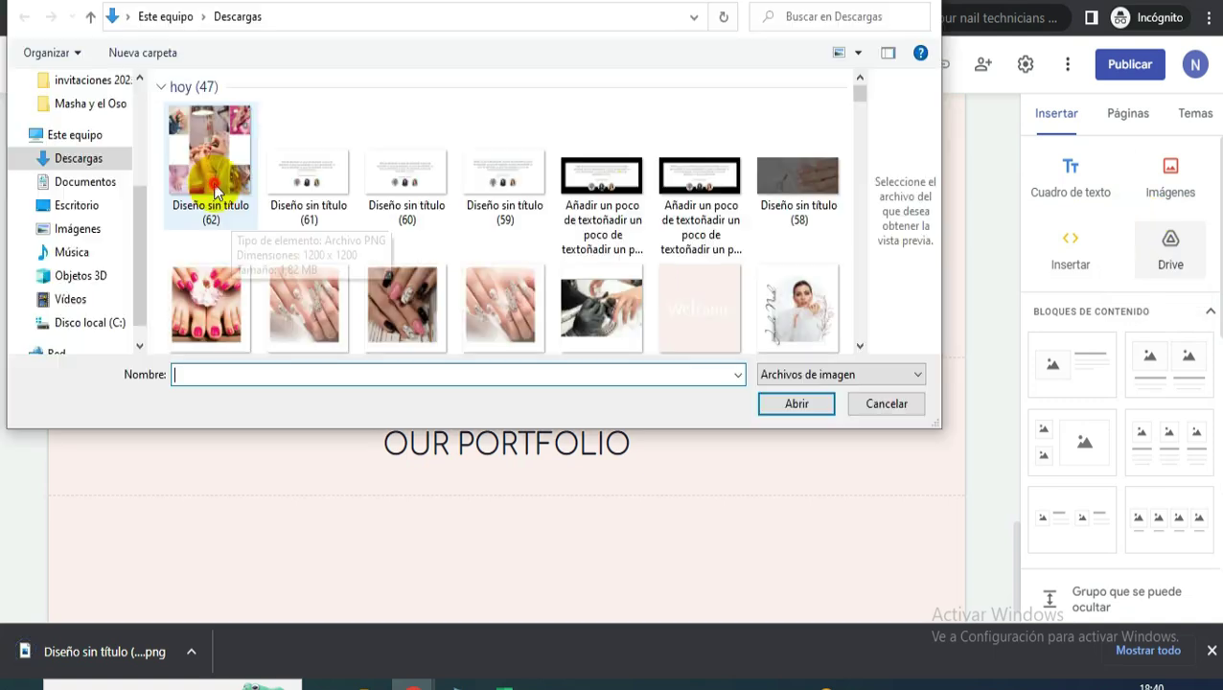
{"action": "double_click", "coordinate": [219, 190]}
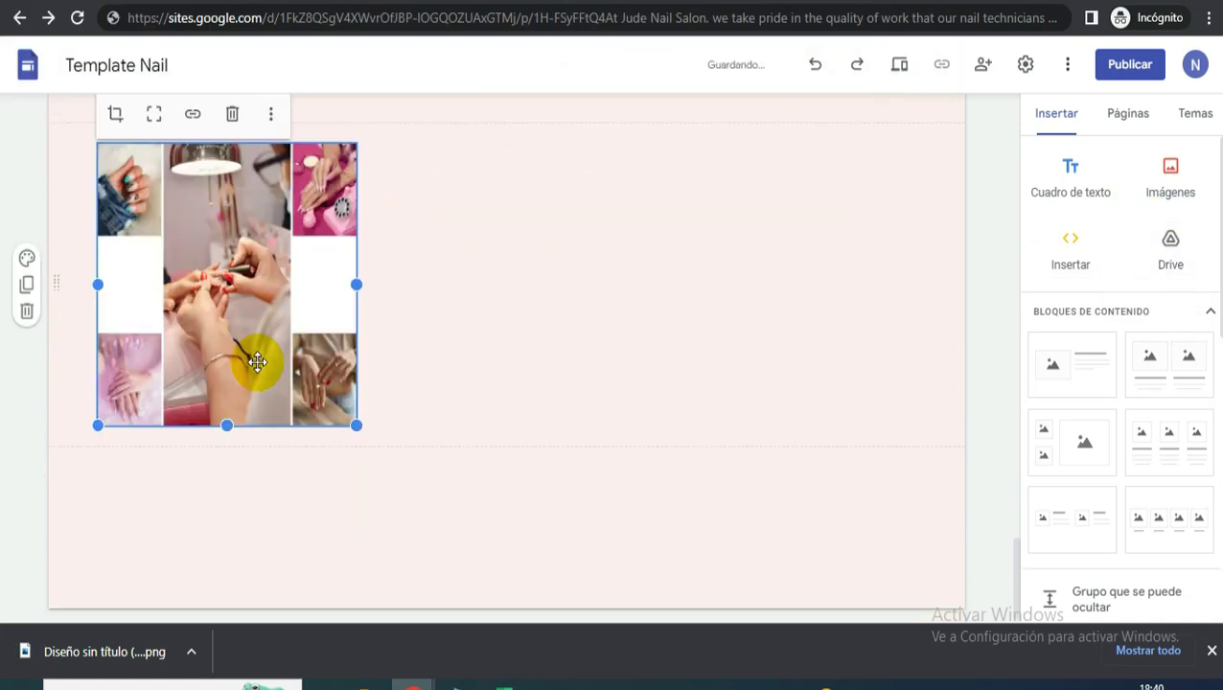
- Move the collage beneath the OUR PORTFOLIO heading at full width
{"action": "scroll", "coordinate": [261, 360], "scroll_direction": "up", "scroll_amount": 2}
{"action": "left_click_drag", "start_coordinate": [220, 465], "coordinate": [492, 273]}
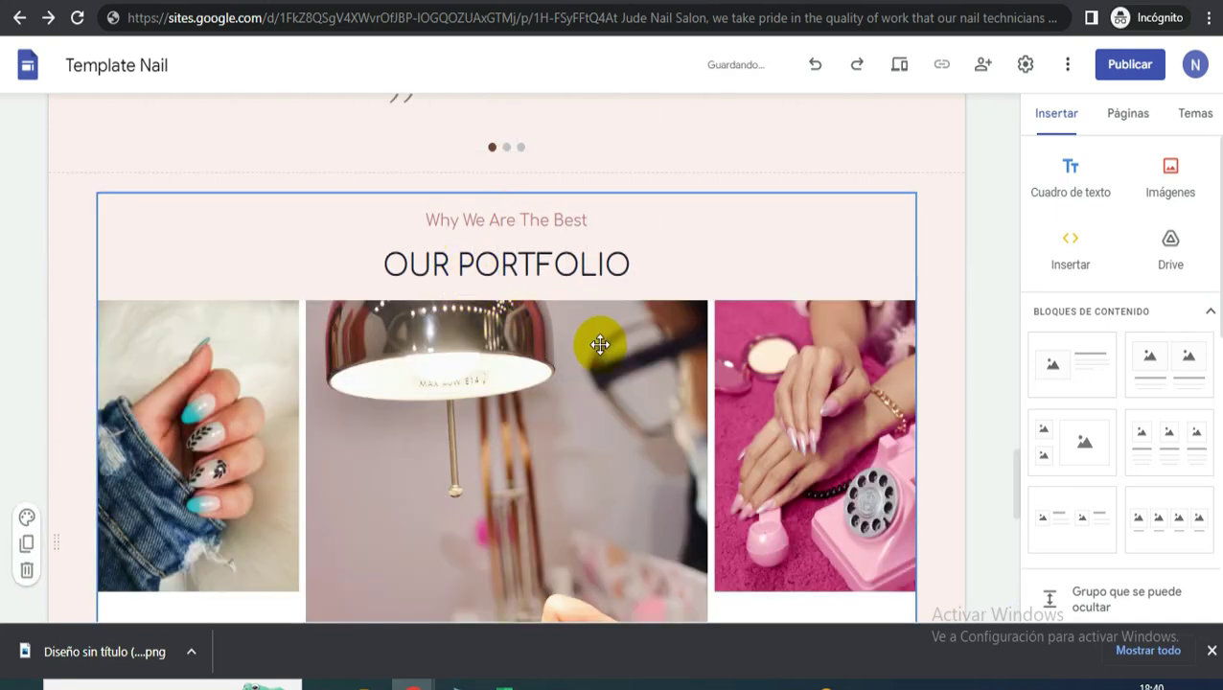
{"action": "scroll", "coordinate": [617, 382], "scroll_direction": "down", "scroll_amount": 5}
{"action": "scroll", "coordinate": [710, 363], "scroll_direction": "down", "scroll_amount": 3}
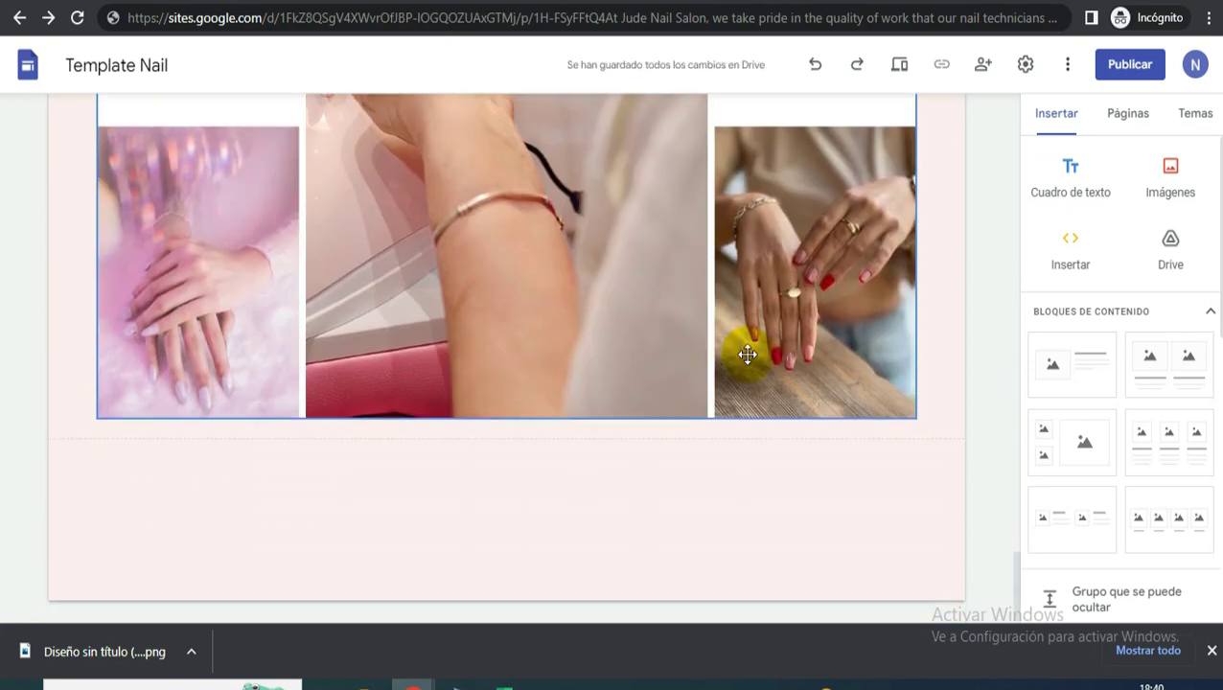
{"action": "scroll", "coordinate": [746, 350], "scroll_direction": "up", "scroll_amount": 3}
{"action": "scroll", "coordinate": [748, 354], "scroll_direction": "up", "scroll_amount": 3}
{"action": "scroll", "coordinate": [748, 354], "scroll_direction": "up", "scroll_amount": 3}
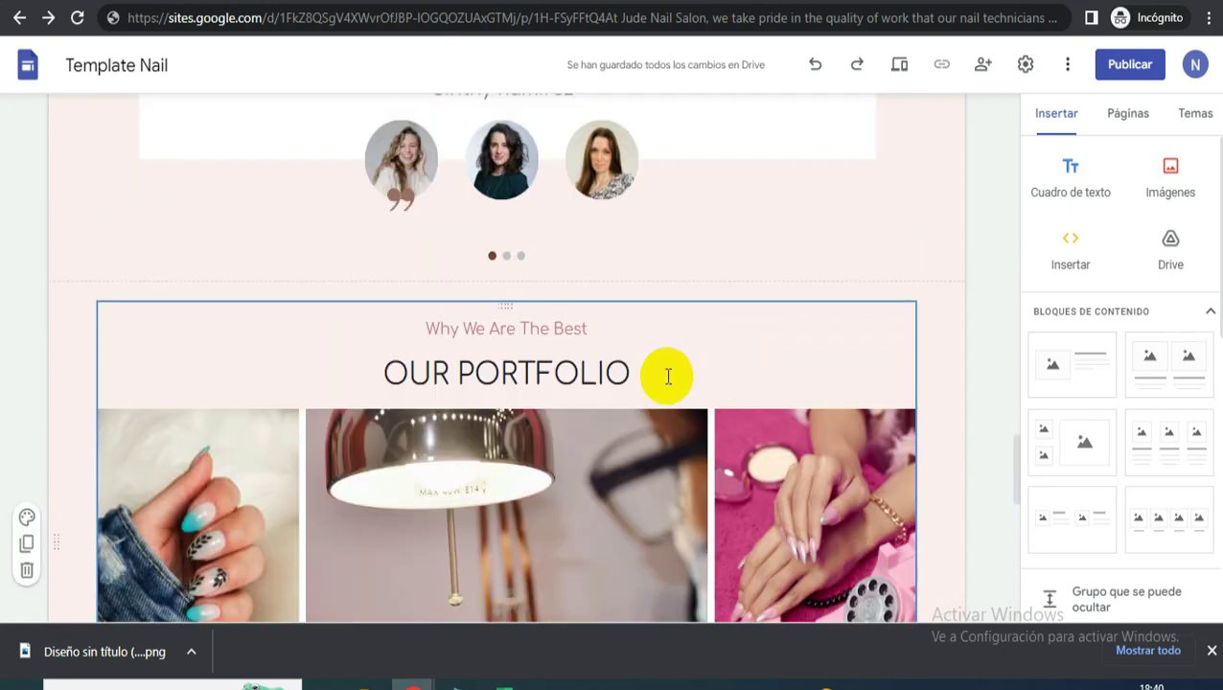
{"action": "scroll", "coordinate": [617, 242], "scroll_direction": "down", "scroll_amount": 5}
{"action": "scroll", "coordinate": [618, 353], "scroll_direction": "down", "scroll_amount": 1}
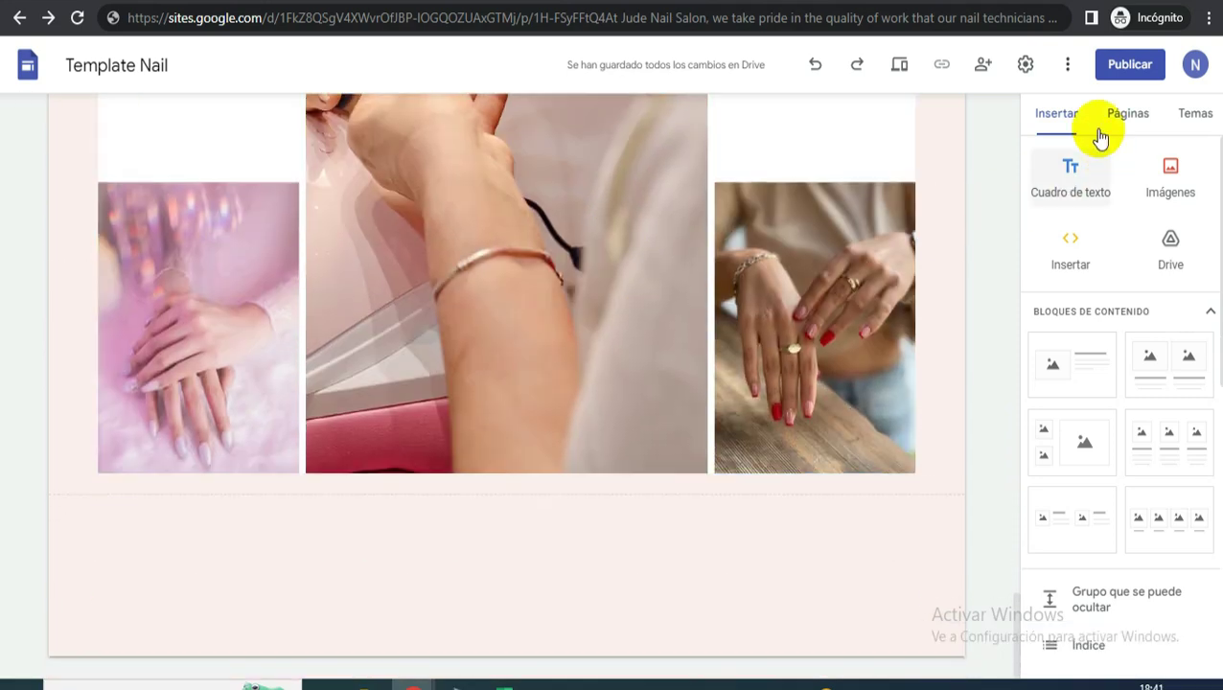
- Add a text box reading 'Our Staff' / 'OUR PROFESSIONALS' in Comfortaa Normal below the grid
{"action": "left_click", "coordinate": [1067, 199]}
{"action": "scroll", "coordinate": [319, 502], "scroll_direction": "down", "scroll_amount": 1}
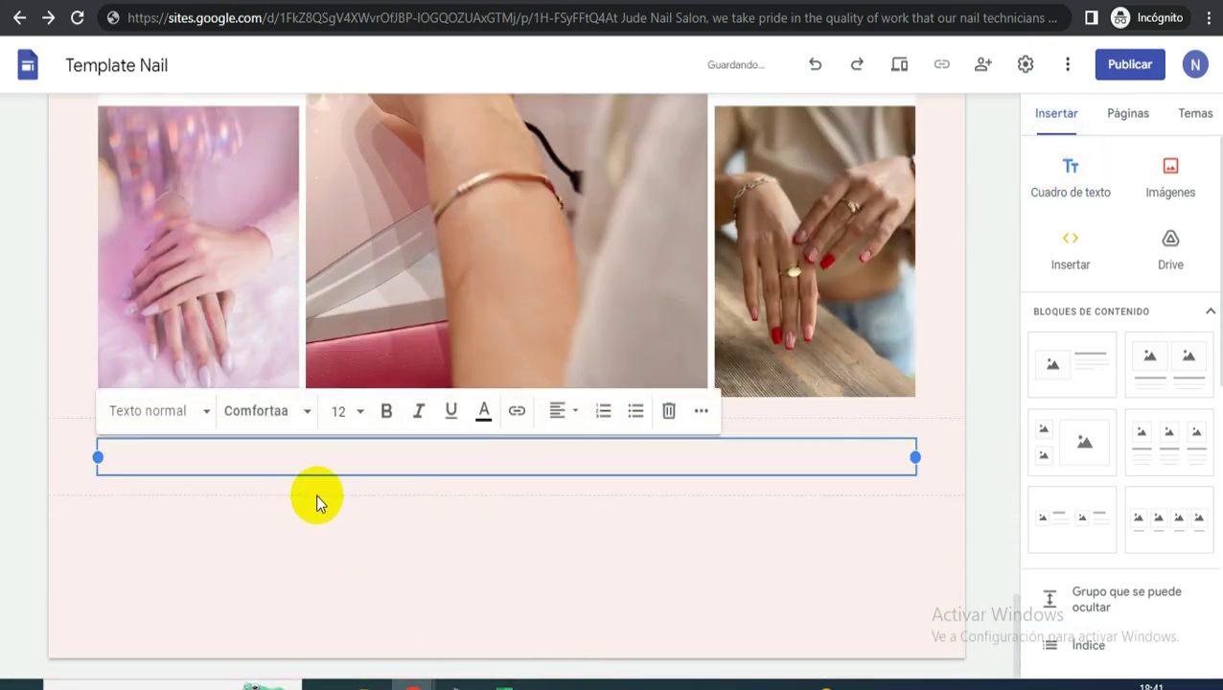
{"action": "type", "text": "Our Staff OUR PROFESSIONALS"}
{"action": "key", "text": "BackSpace"}
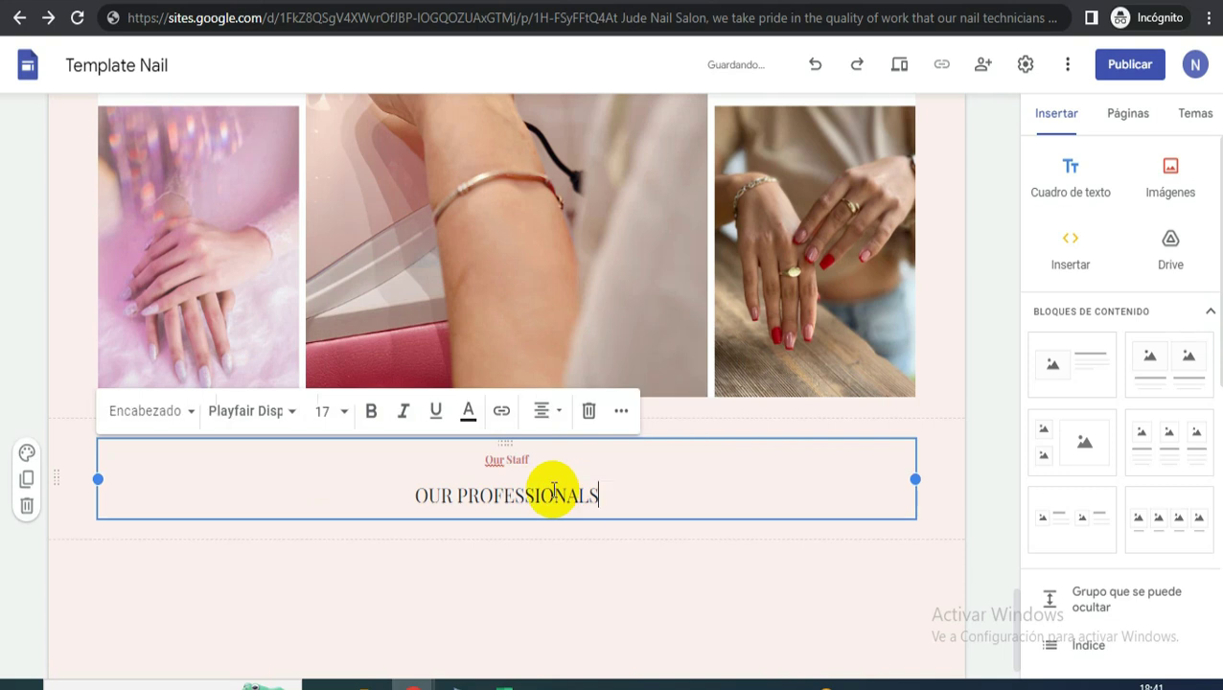
{"action": "left_click_drag", "start_coordinate": [618, 498], "coordinate": [431, 464]}
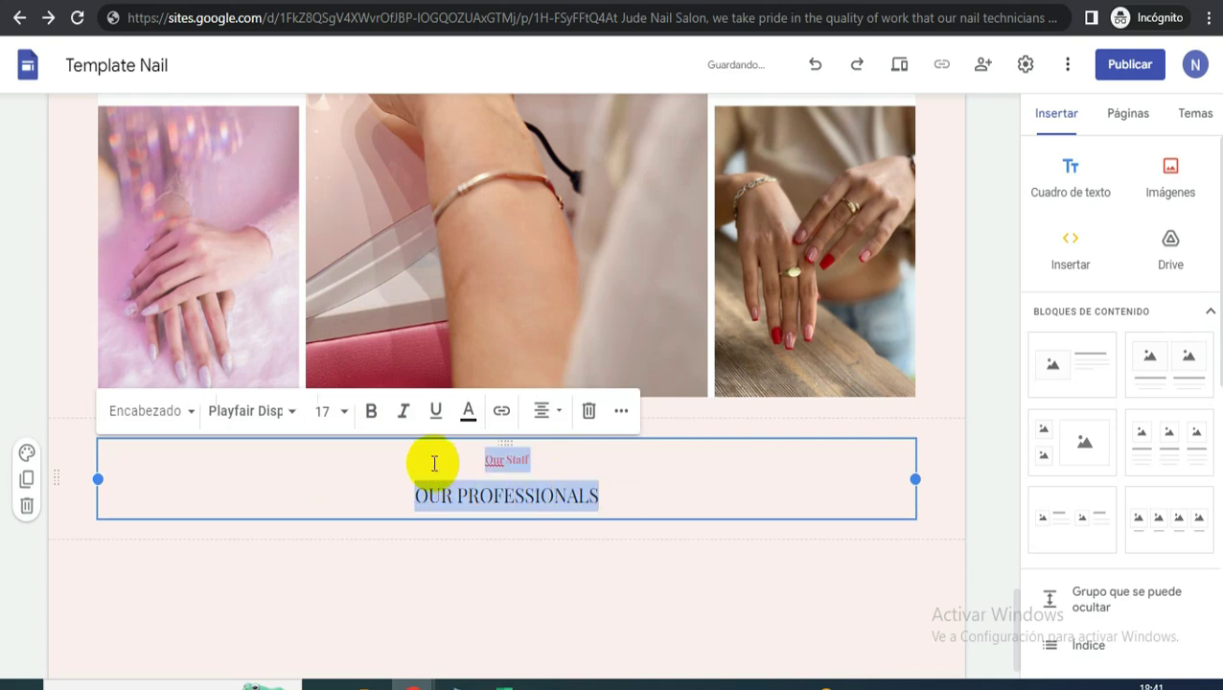
{"action": "left_click", "coordinate": [264, 413]}
{"action": "mouse_move", "coordinate": [280, 532]}
{"action": "left_click", "coordinate": [431, 544]}
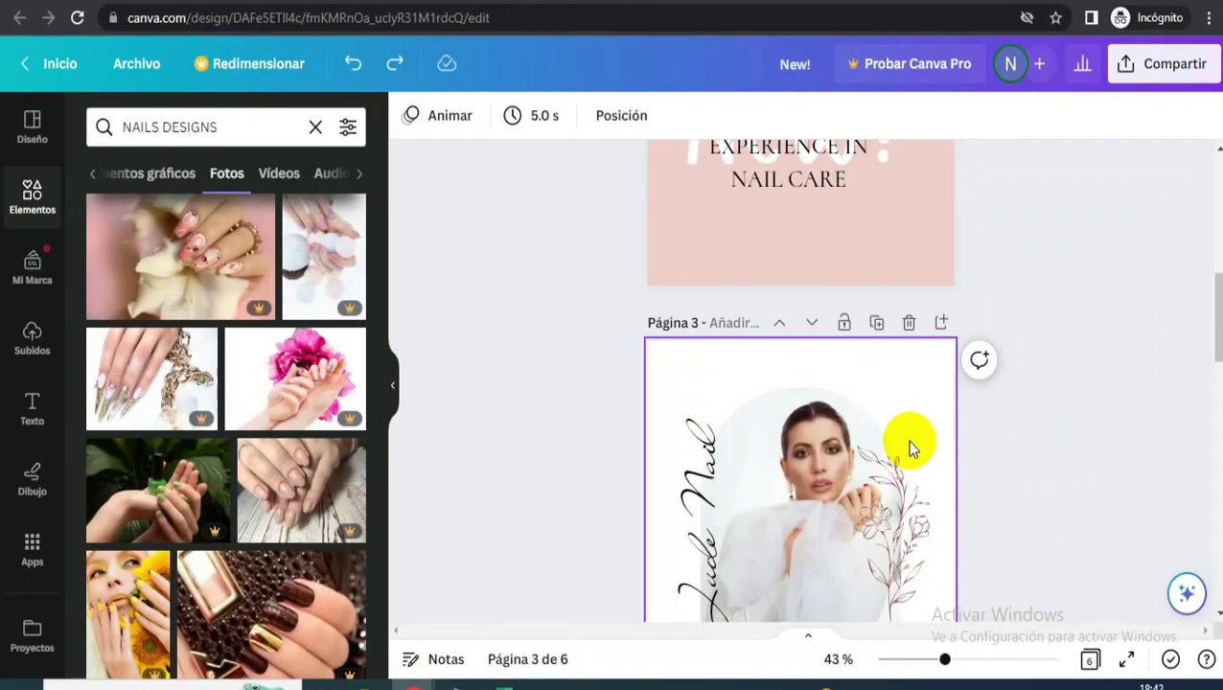
- Duplicate page 3 and replace page 4's framed photo with the smiling woman's photo
{"action": "left_click", "coordinate": [876, 324]}
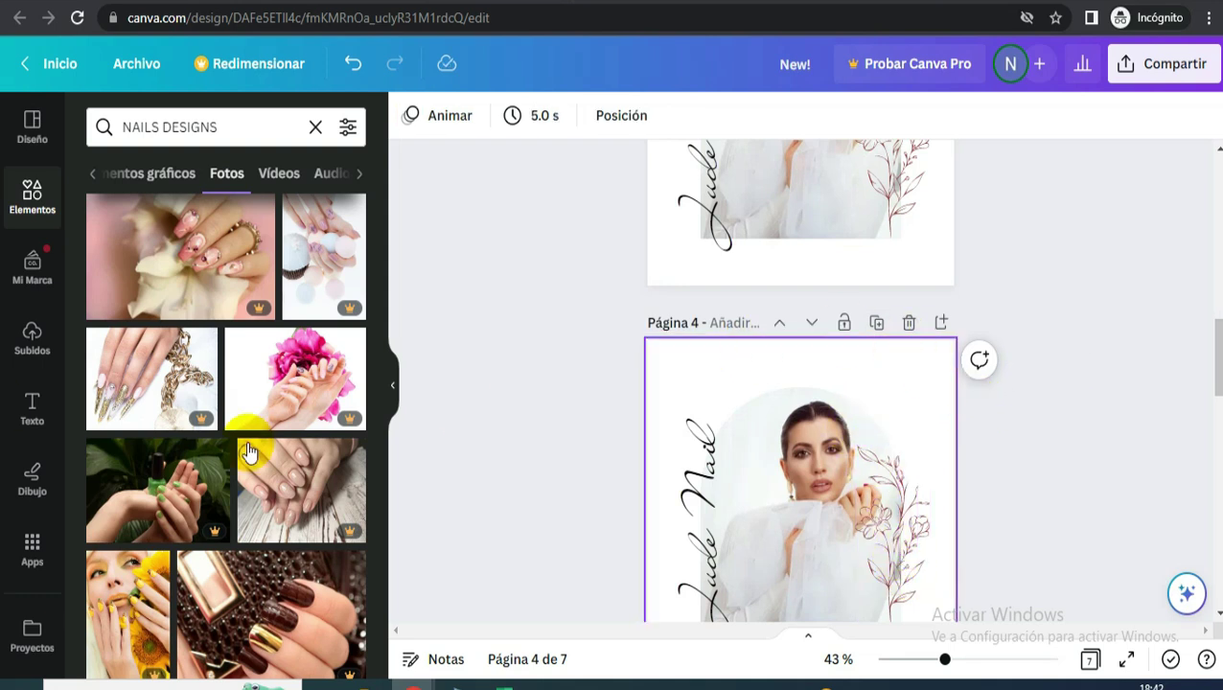
{"action": "left_click", "coordinate": [846, 491]}
{"action": "scroll", "coordinate": [843, 489], "scroll_direction": "down", "scroll_amount": 2}
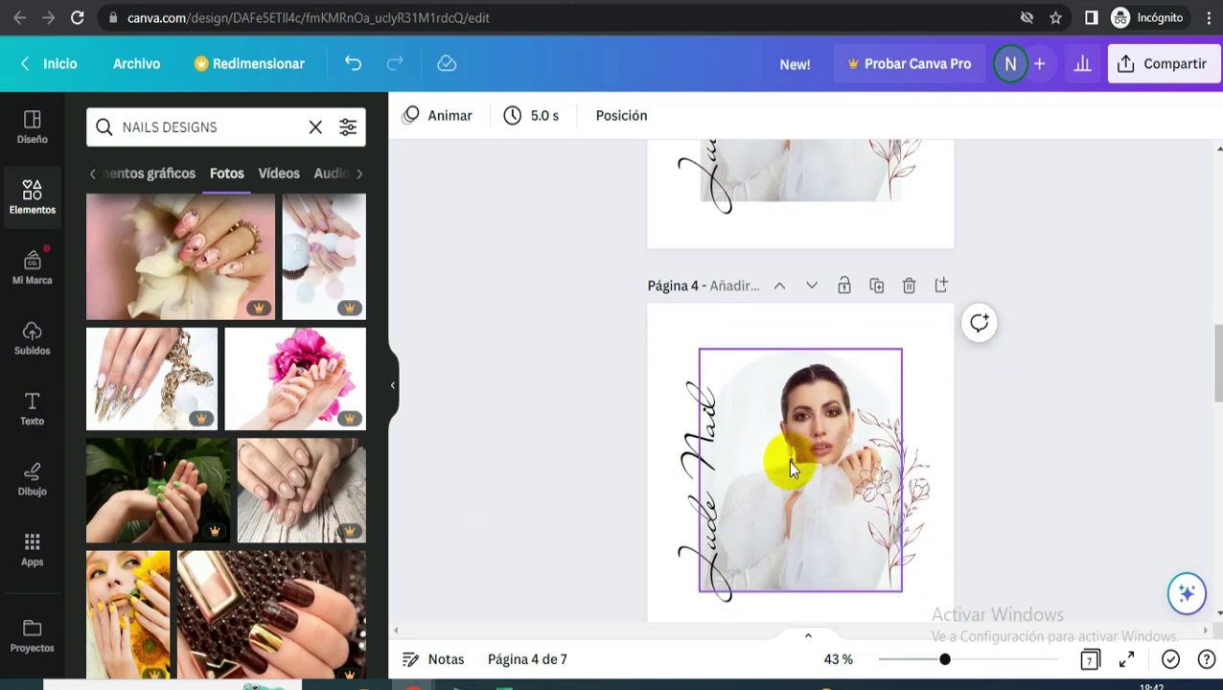
{"action": "left_click", "coordinate": [709, 479]}
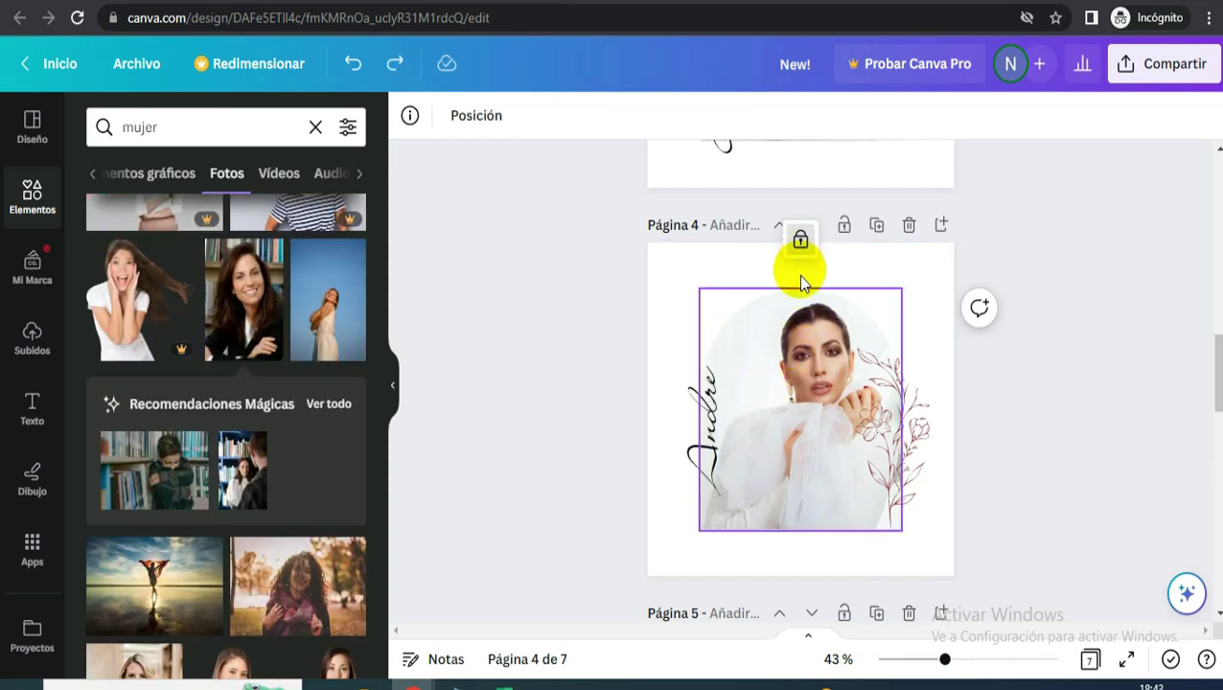
{"action": "left_click", "coordinate": [830, 304]}
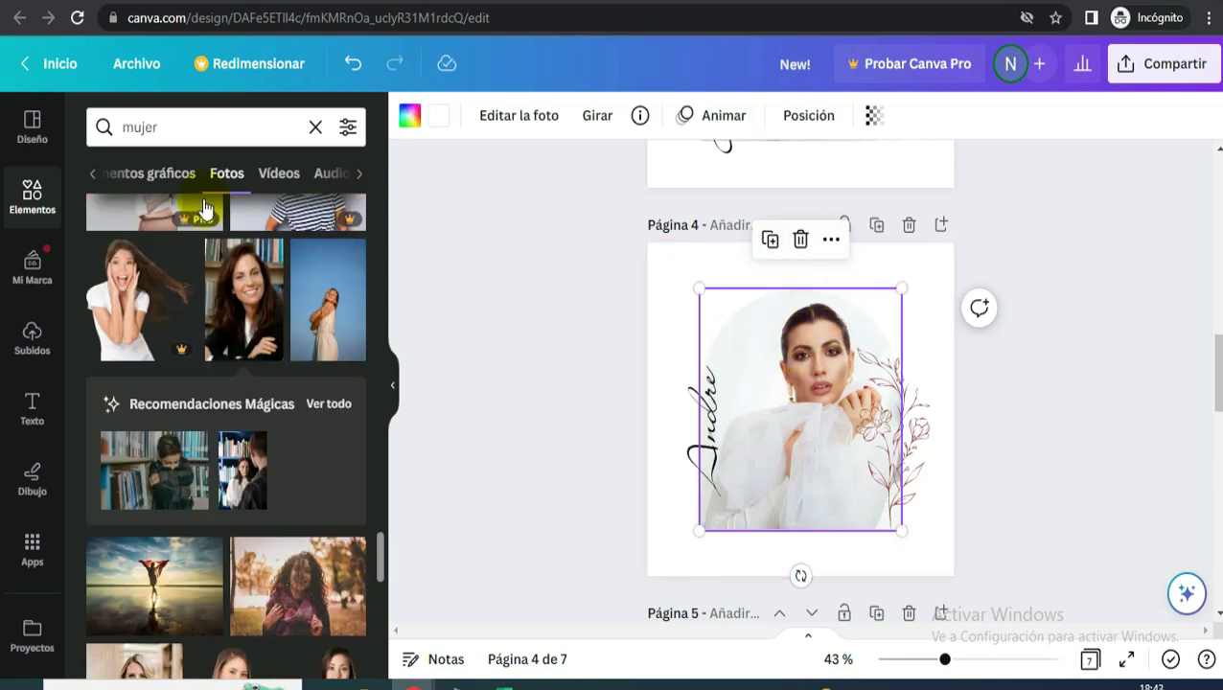
{"action": "left_click_drag", "start_coordinate": [453, 305], "coordinate": [799, 377]}
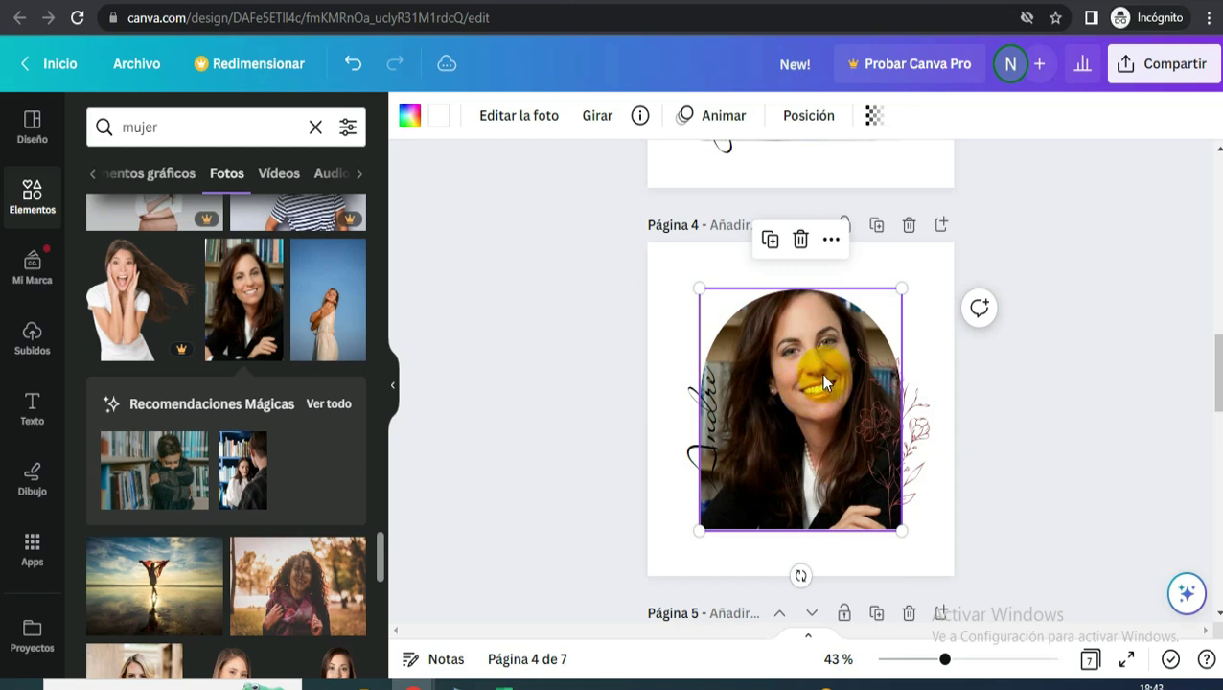
- Shift the woman's photo down inside its arched frame
{"action": "double_click", "coordinate": [824, 383]}
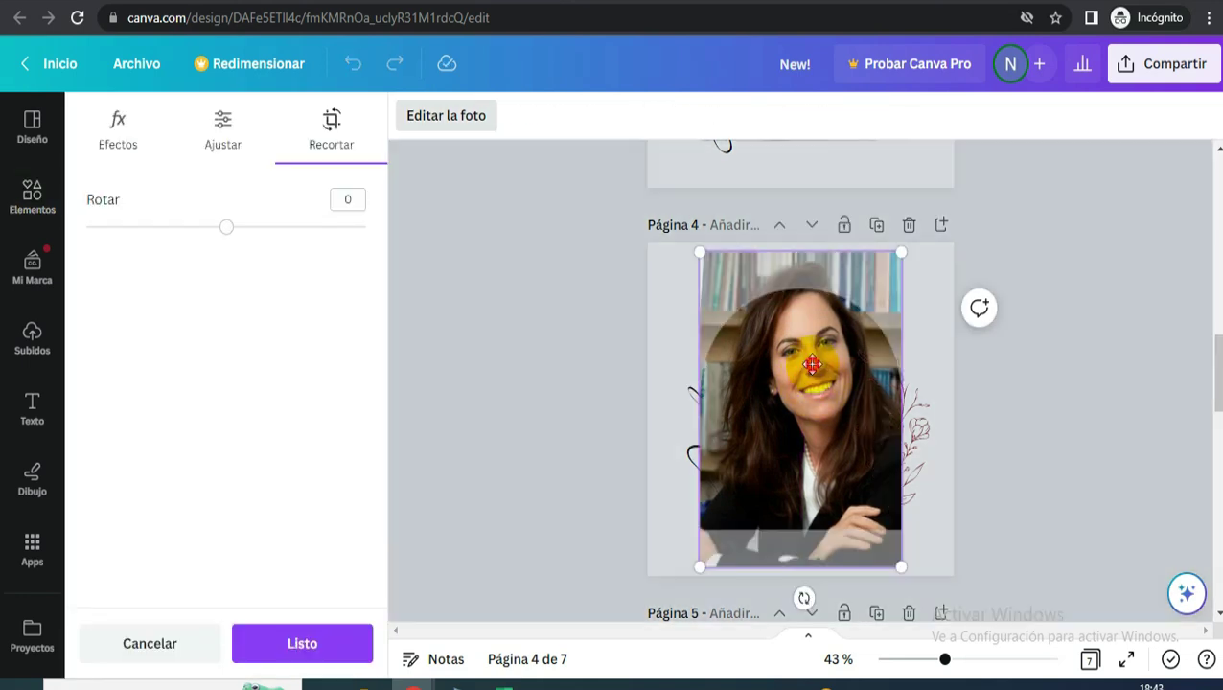
{"action": "left_click_drag", "start_coordinate": [816, 419], "coordinate": [816, 457]}
{"action": "left_click", "coordinate": [1026, 388]}
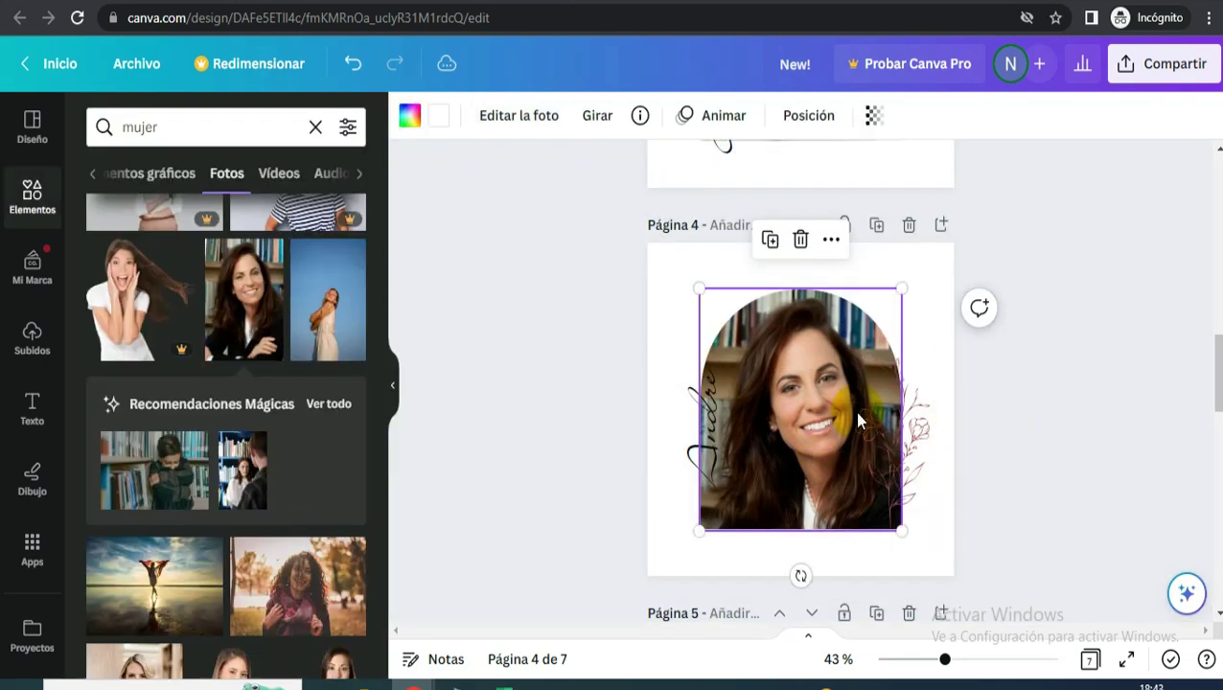
{"action": "left_click_drag", "start_coordinate": [701, 464], "coordinate": [719, 460]}
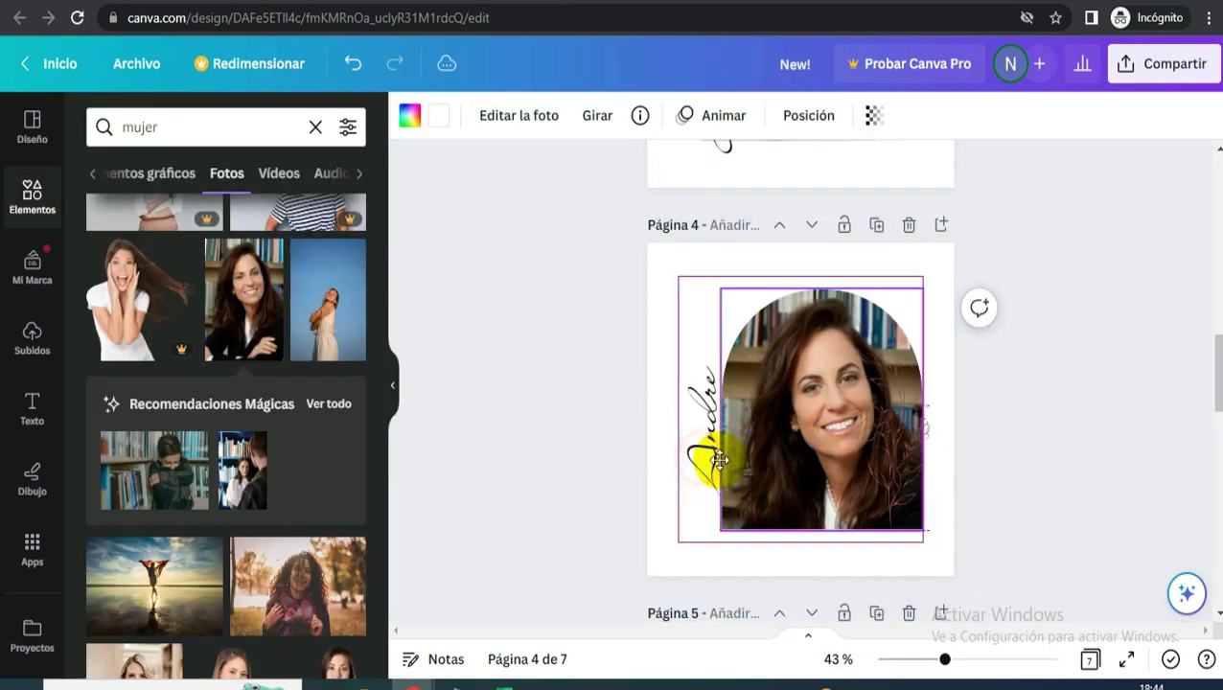
{"action": "left_click", "coordinate": [352, 63]}
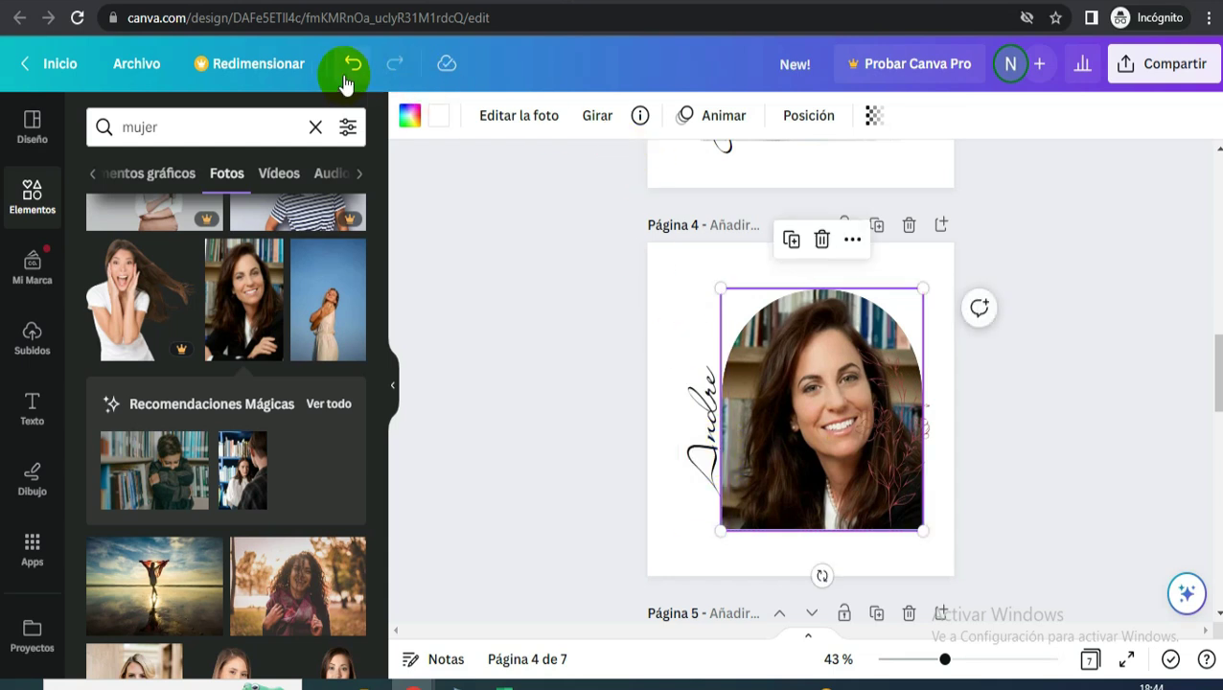
- Move the vertical script name to the left edge and nudge the floral graphic right
{"action": "left_click", "coordinate": [693, 433]}
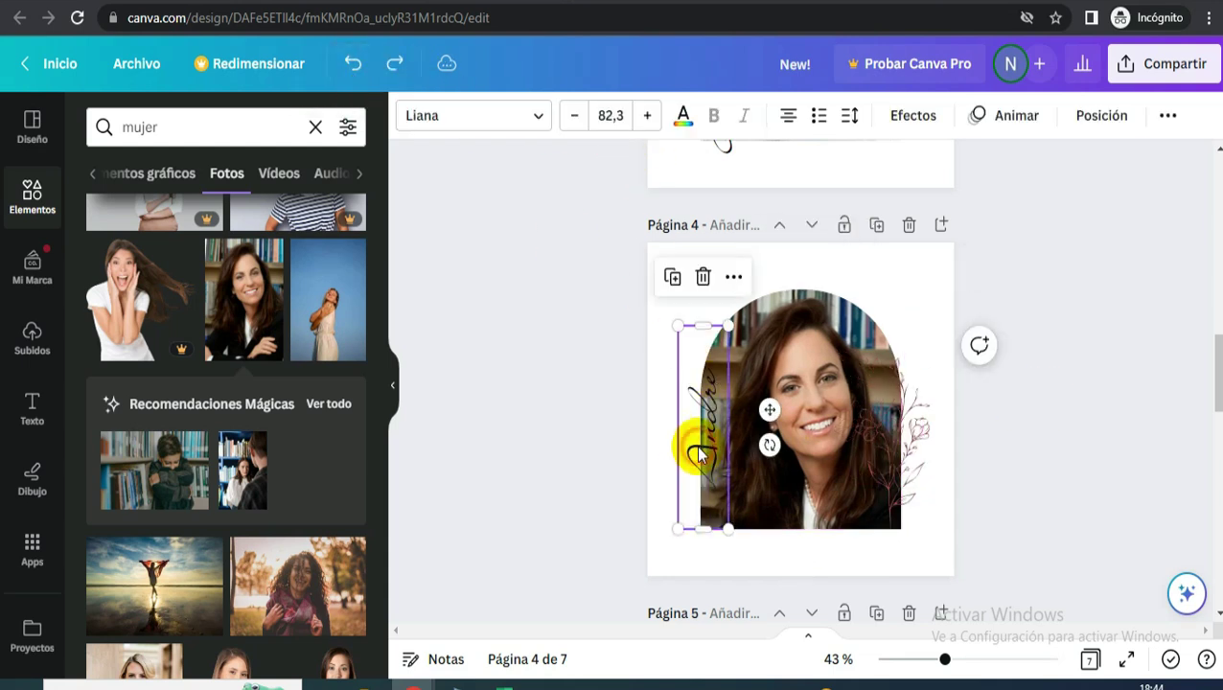
{"action": "left_click_drag", "start_coordinate": [738, 415], "coordinate": [732, 415]}
{"action": "left_click_drag", "start_coordinate": [888, 461], "coordinate": [898, 450]}
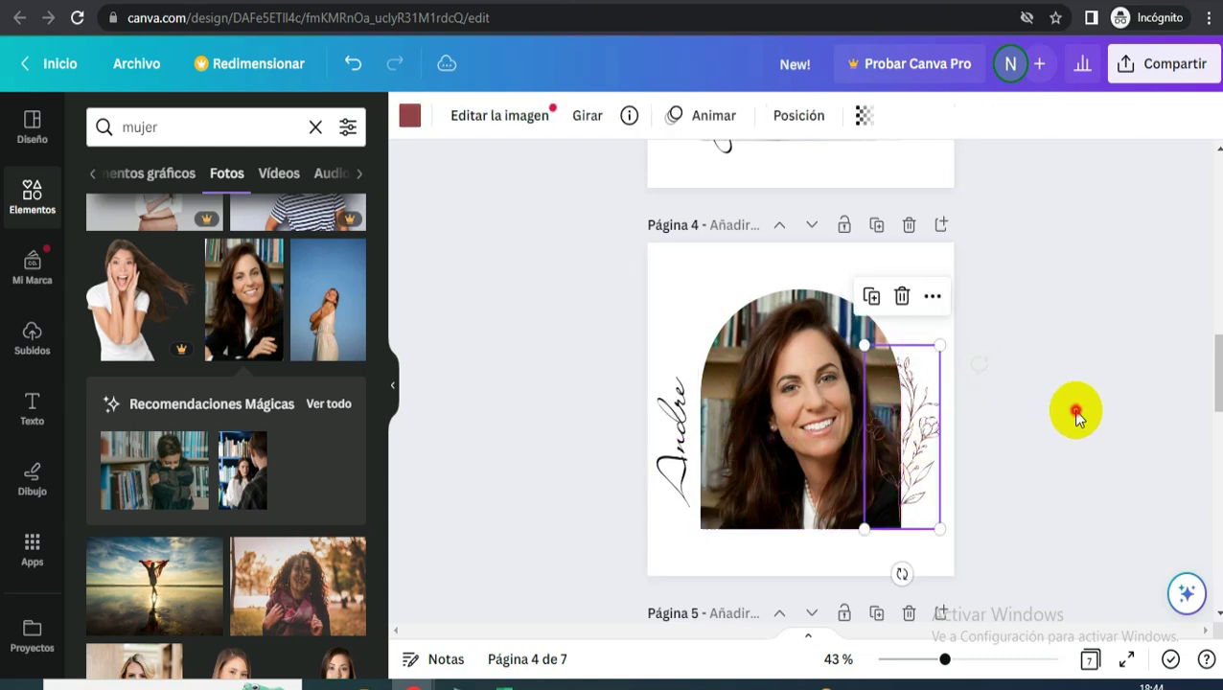
{"action": "left_click", "coordinate": [1075, 409]}
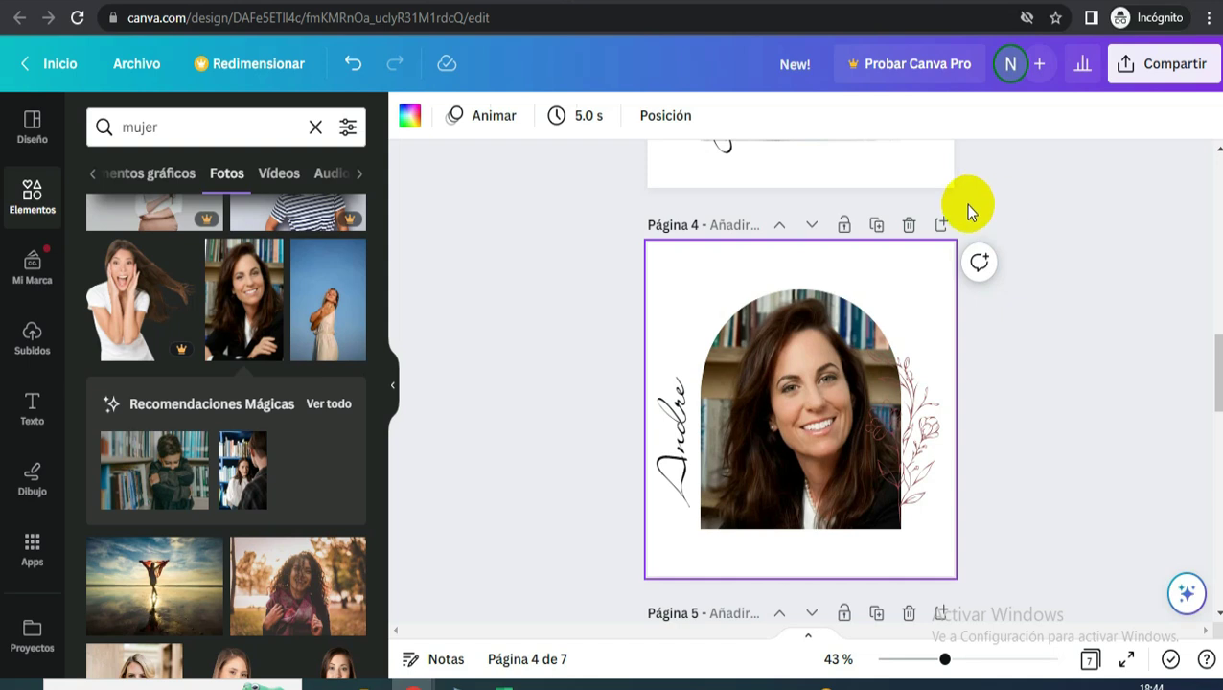
{"action": "left_click", "coordinate": [1157, 67]}
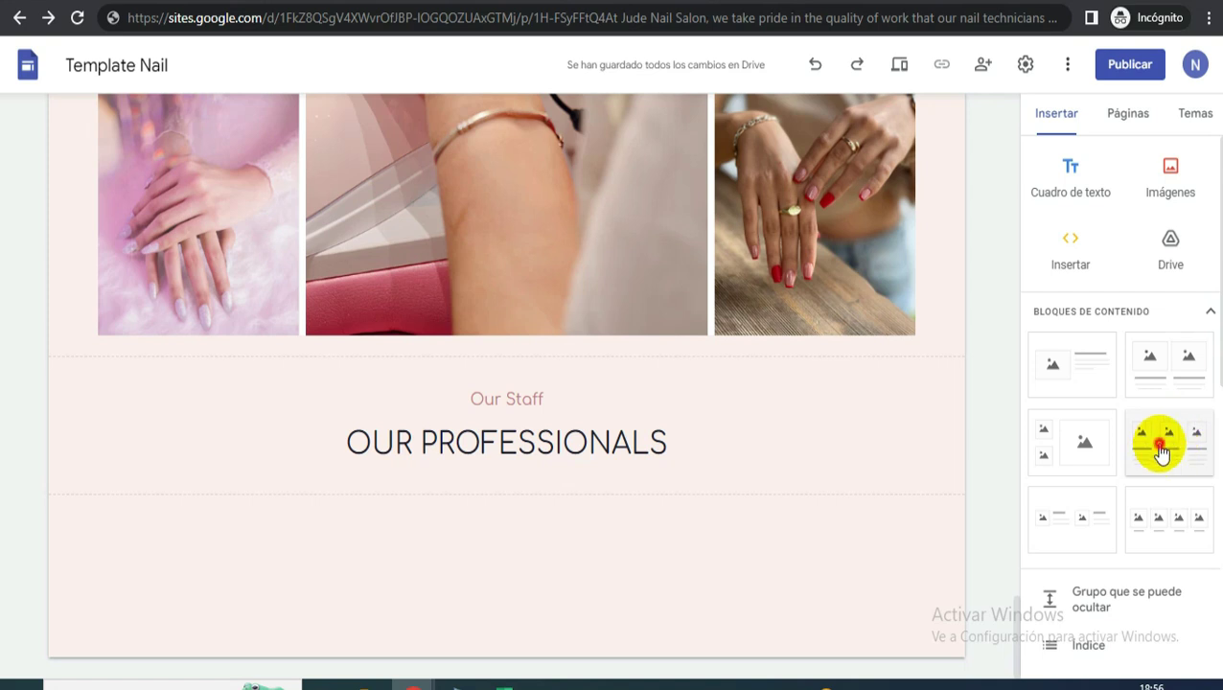
- Insert a three-image block under OUR PROFESSIONALS and delete the first column's heading and subtitle
{"action": "left_click", "coordinate": [1160, 449]}
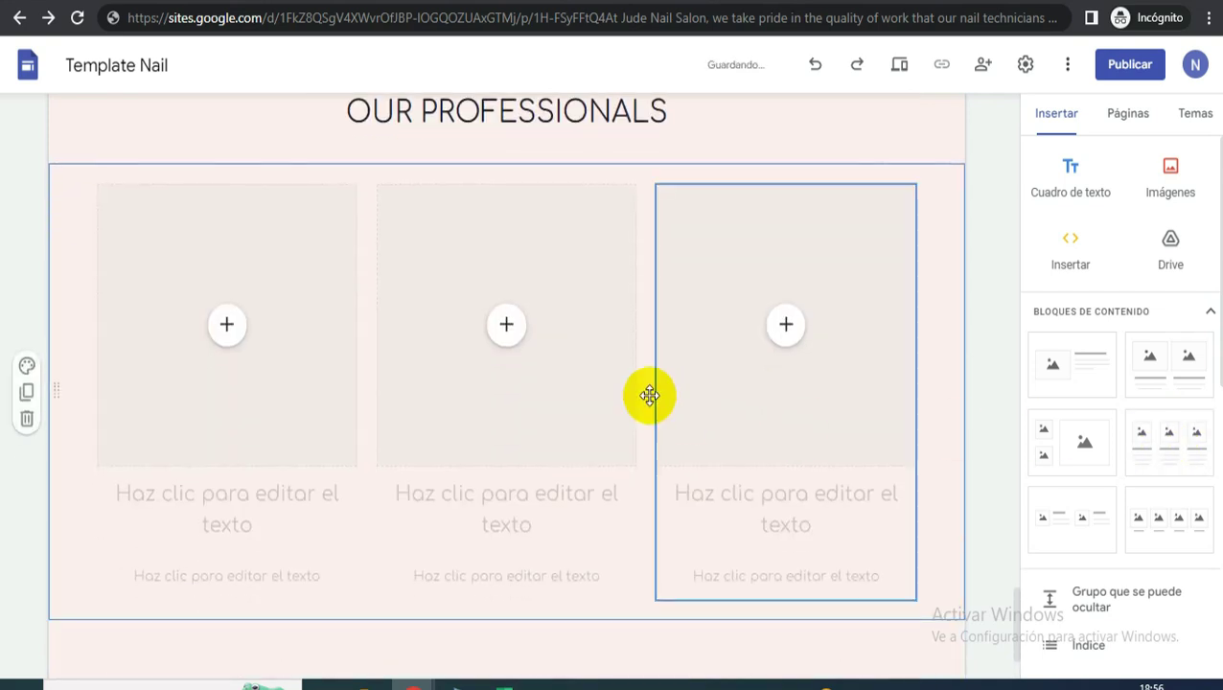
{"action": "left_click", "coordinate": [296, 508]}
{"action": "left_click", "coordinate": [225, 505]}
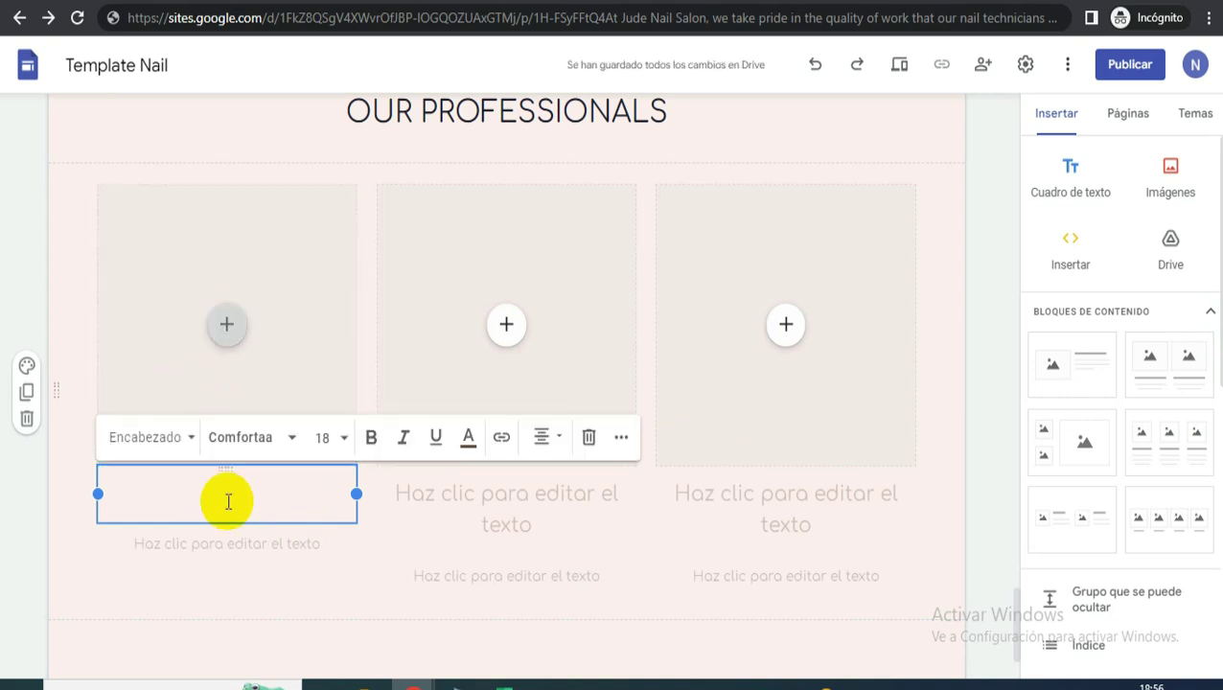
{"action": "left_click", "coordinate": [299, 493]}
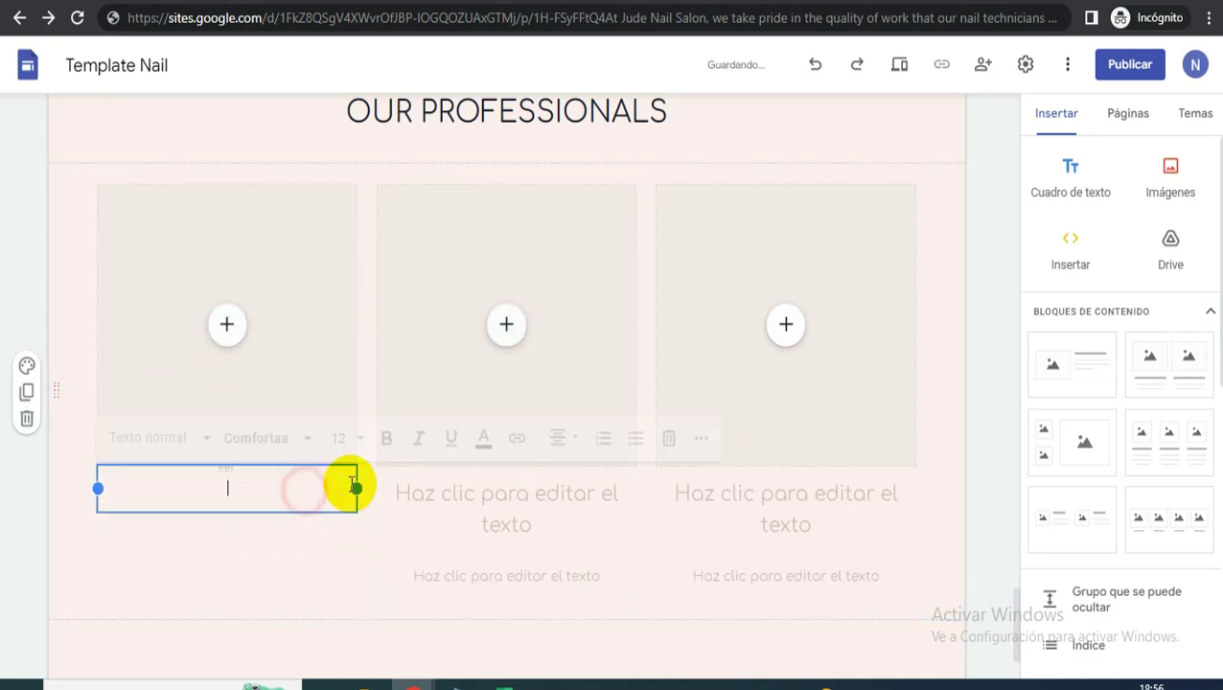
{"action": "left_click", "coordinate": [670, 437]}
- Delete the headings and subtitles of the middle and third columns
{"action": "left_click", "coordinate": [532, 493]}
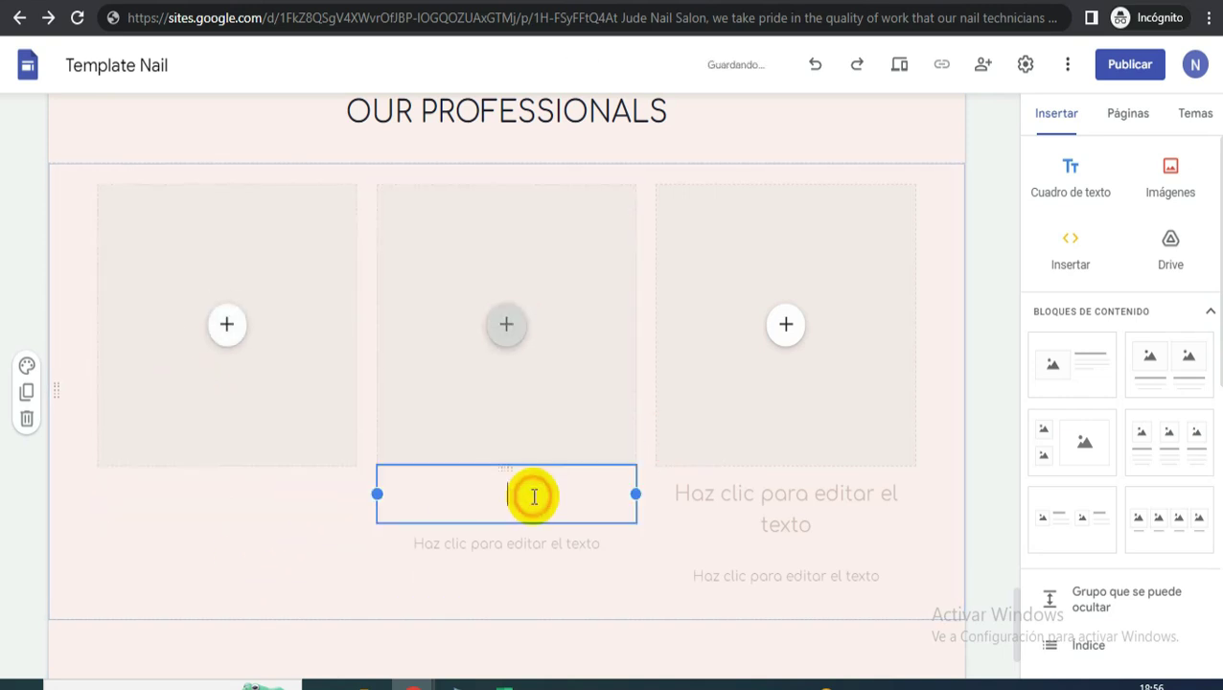
{"action": "left_click", "coordinate": [869, 436]}
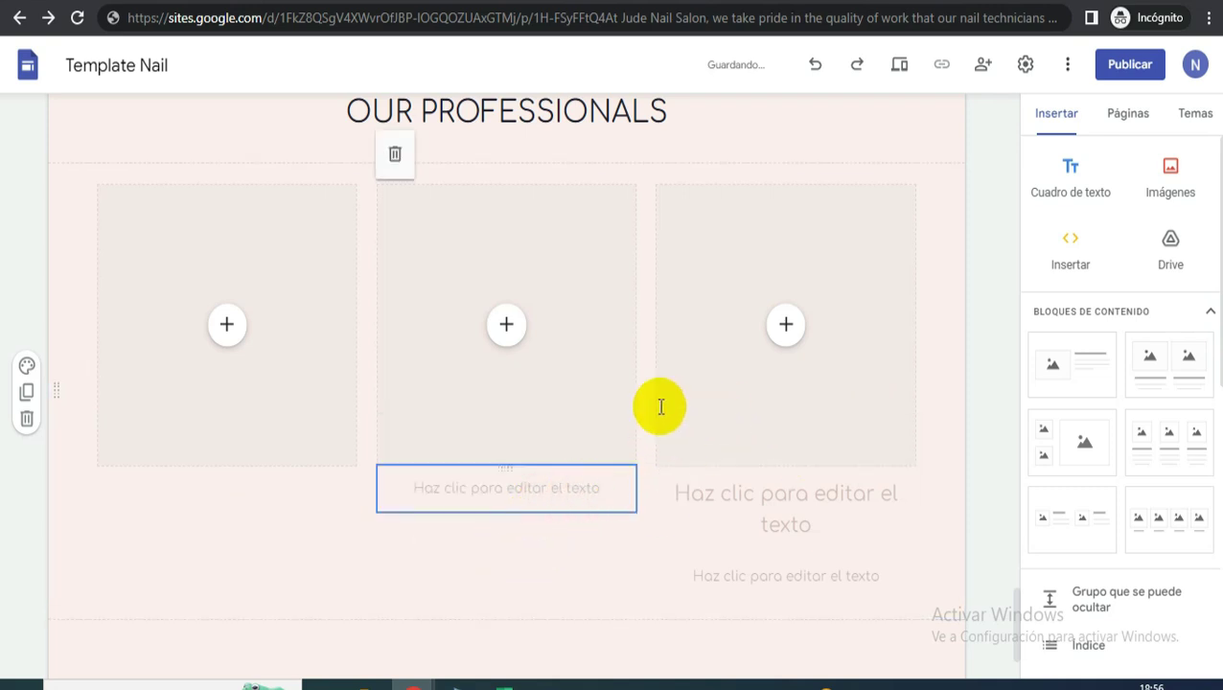
{"action": "left_click", "coordinate": [575, 491]}
{"action": "left_click", "coordinate": [950, 439]}
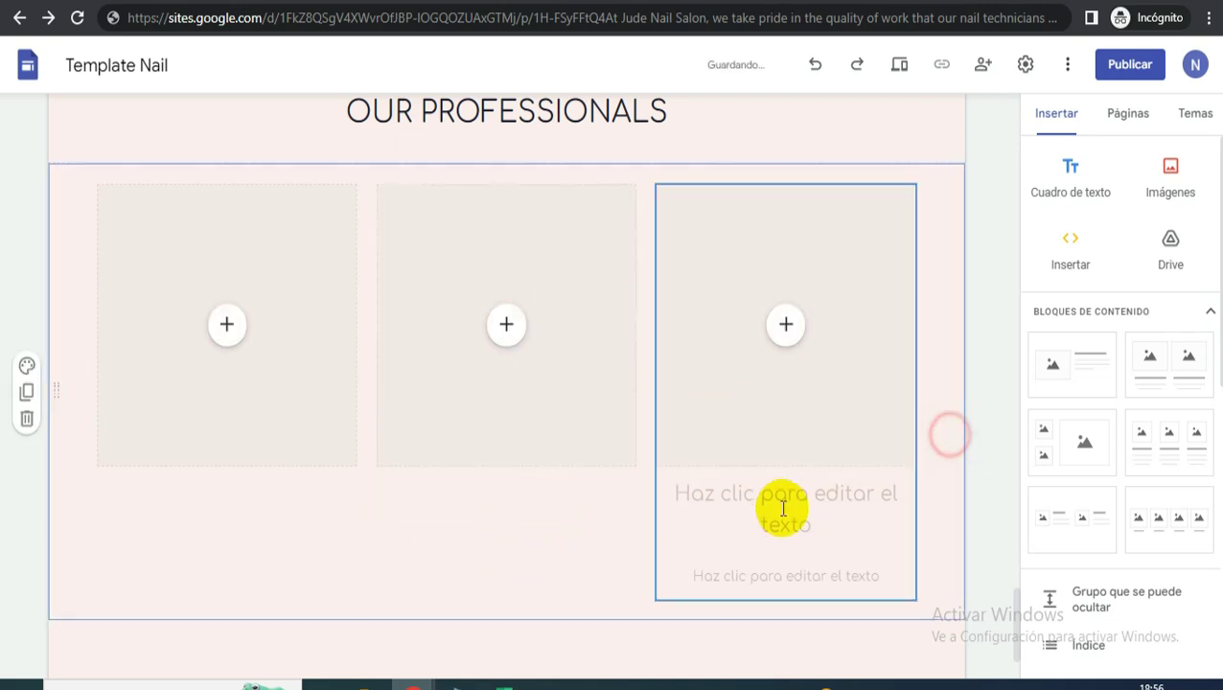
{"action": "left_click", "coordinate": [783, 504]}
{"action": "left_click", "coordinate": [881, 439]}
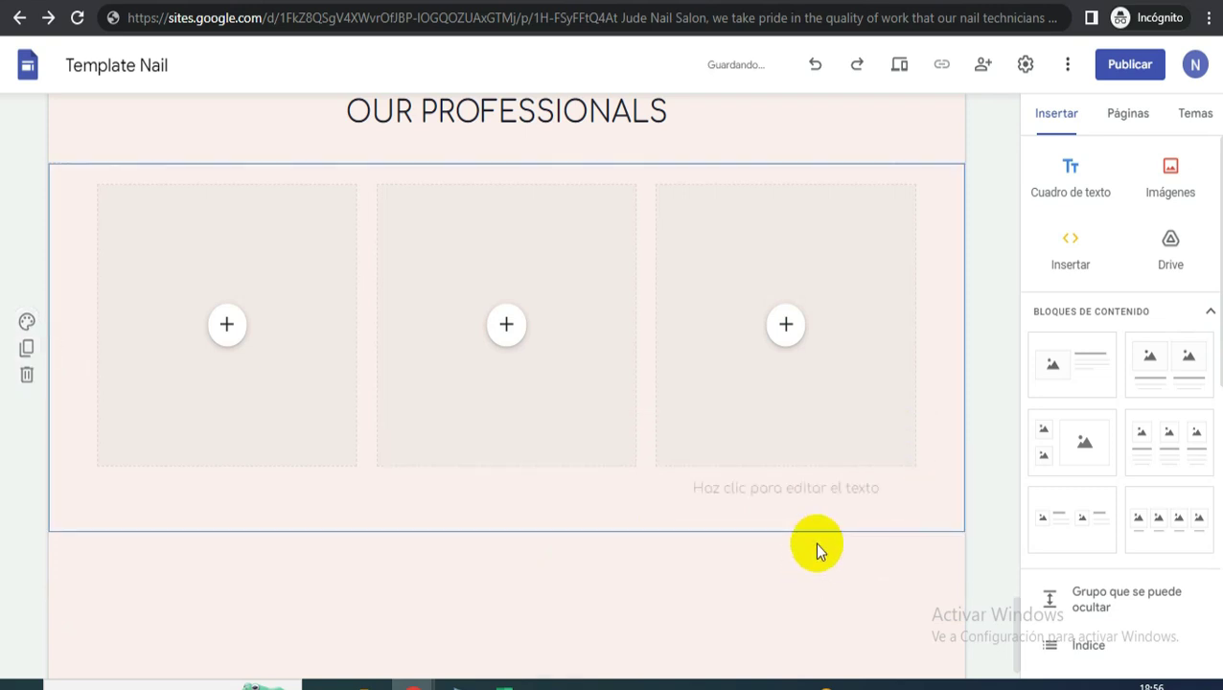
{"action": "left_click", "coordinate": [837, 489]}
{"action": "left_click", "coordinate": [956, 439]}
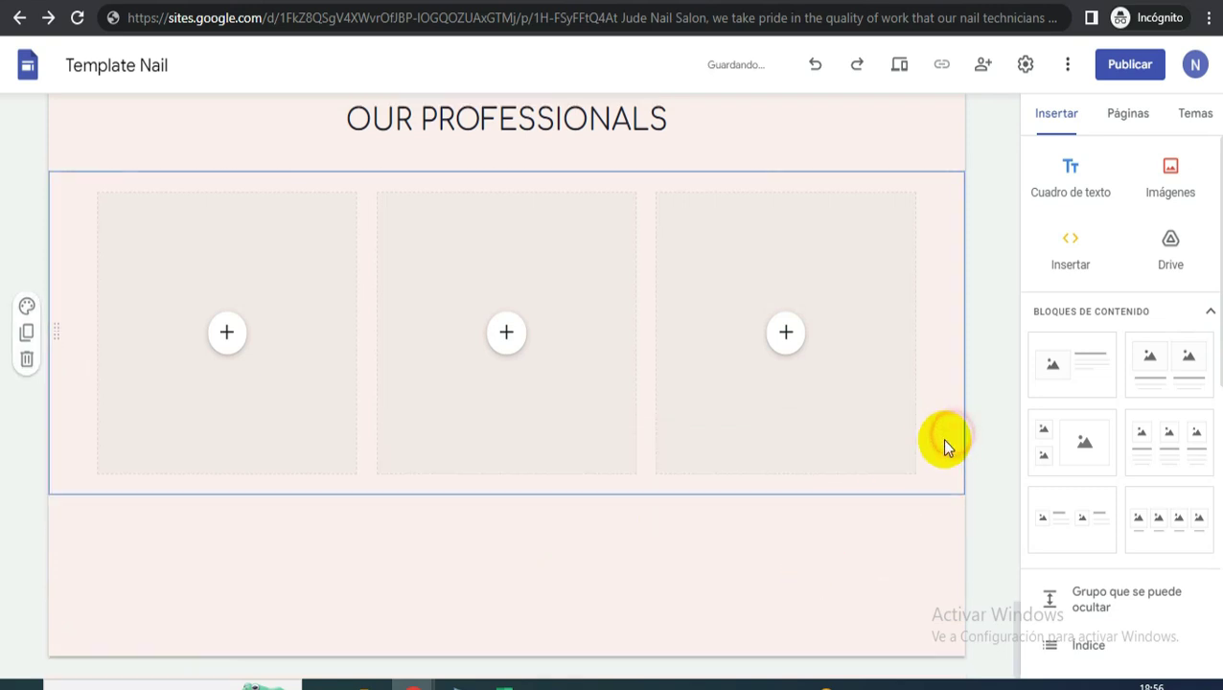
{"action": "left_click", "coordinate": [230, 335]}
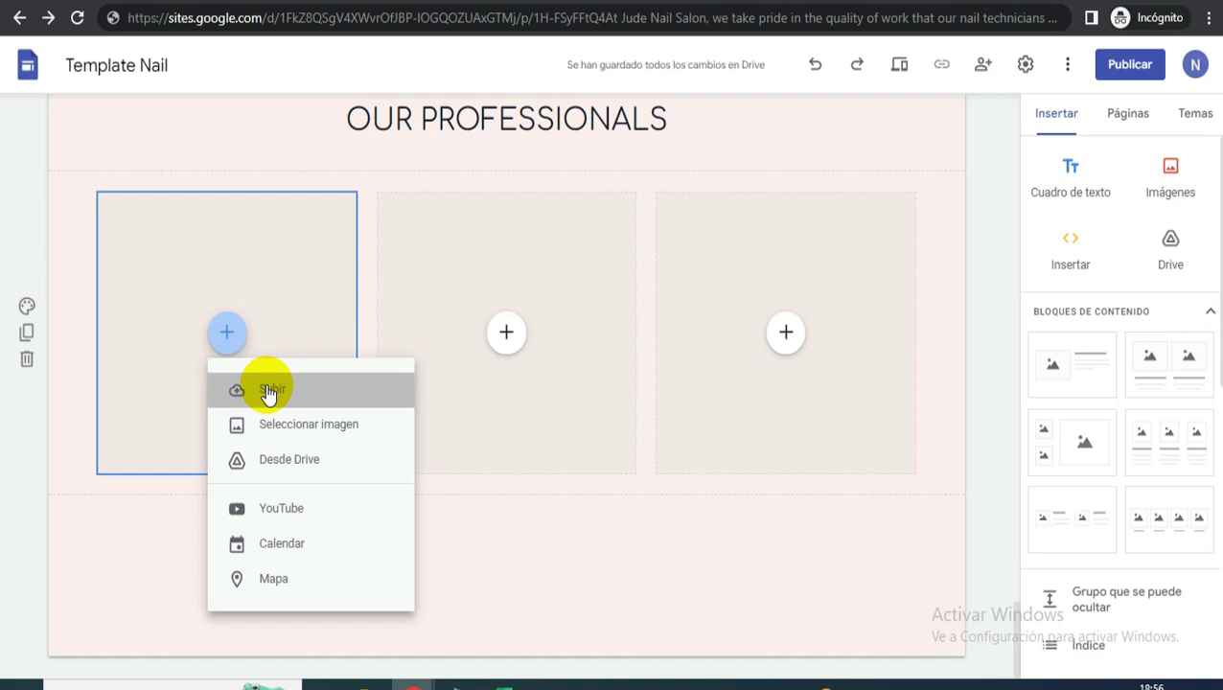
- Upload the three staff card images from Downloads into the three placeholders
{"action": "left_click", "coordinate": [268, 391]}
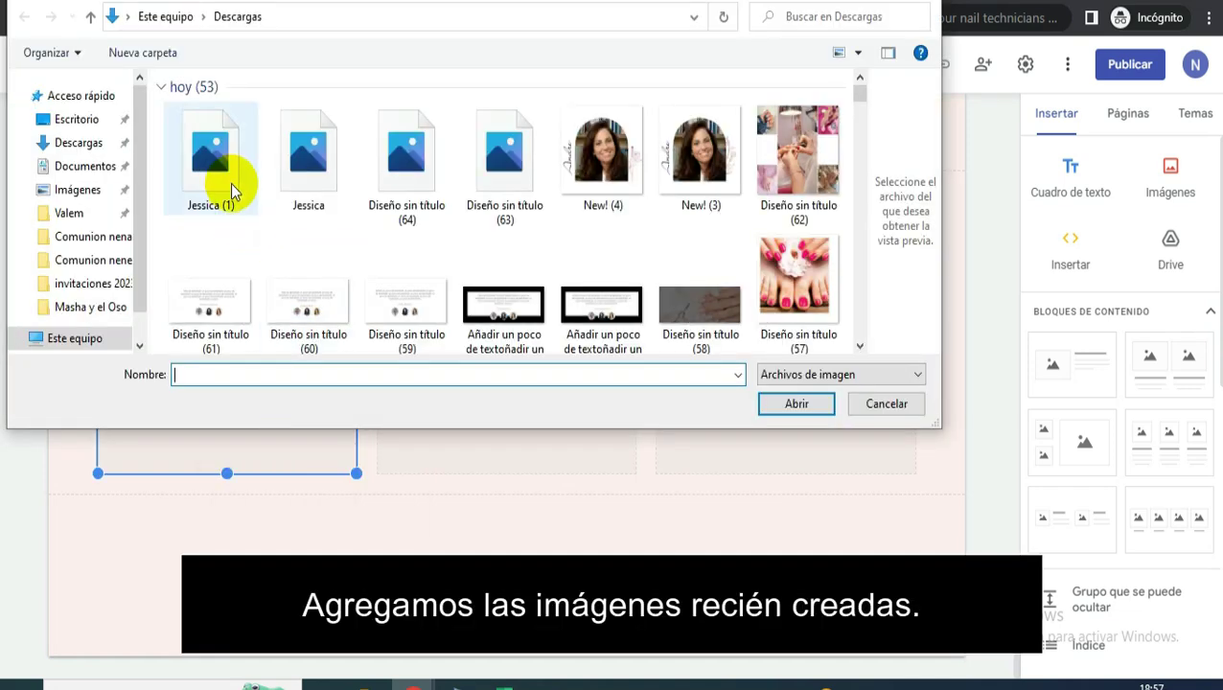
{"action": "left_click", "coordinate": [226, 179]}
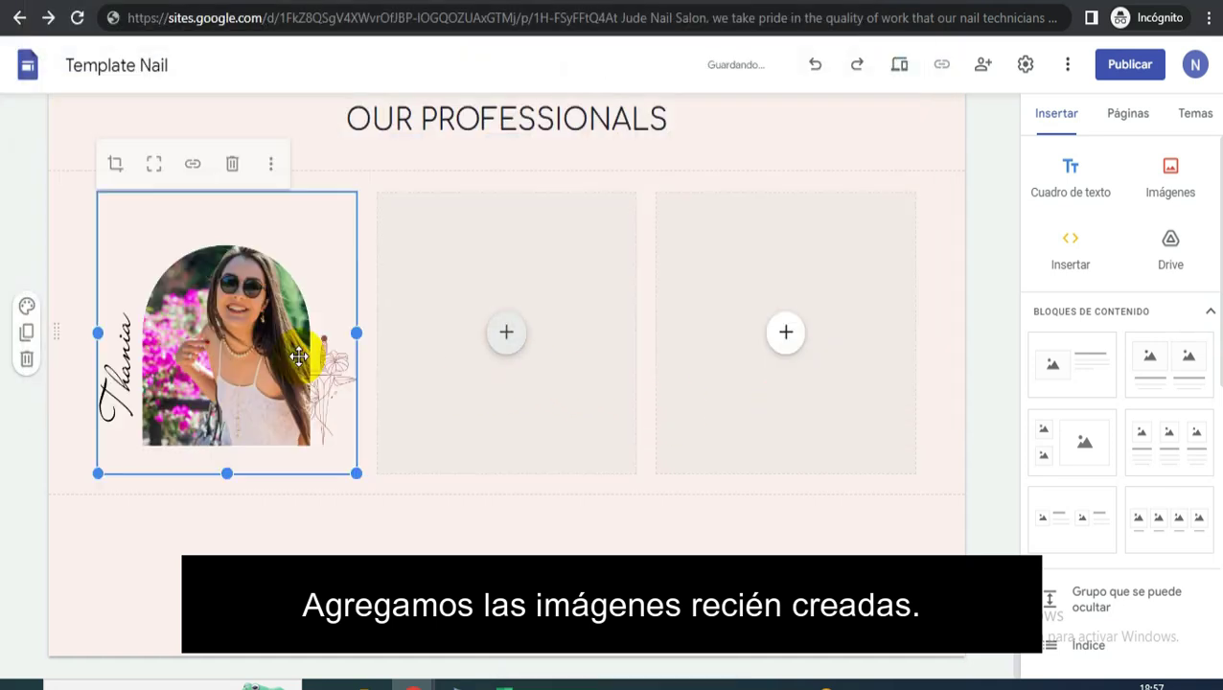
{"action": "left_click", "coordinate": [506, 332]}
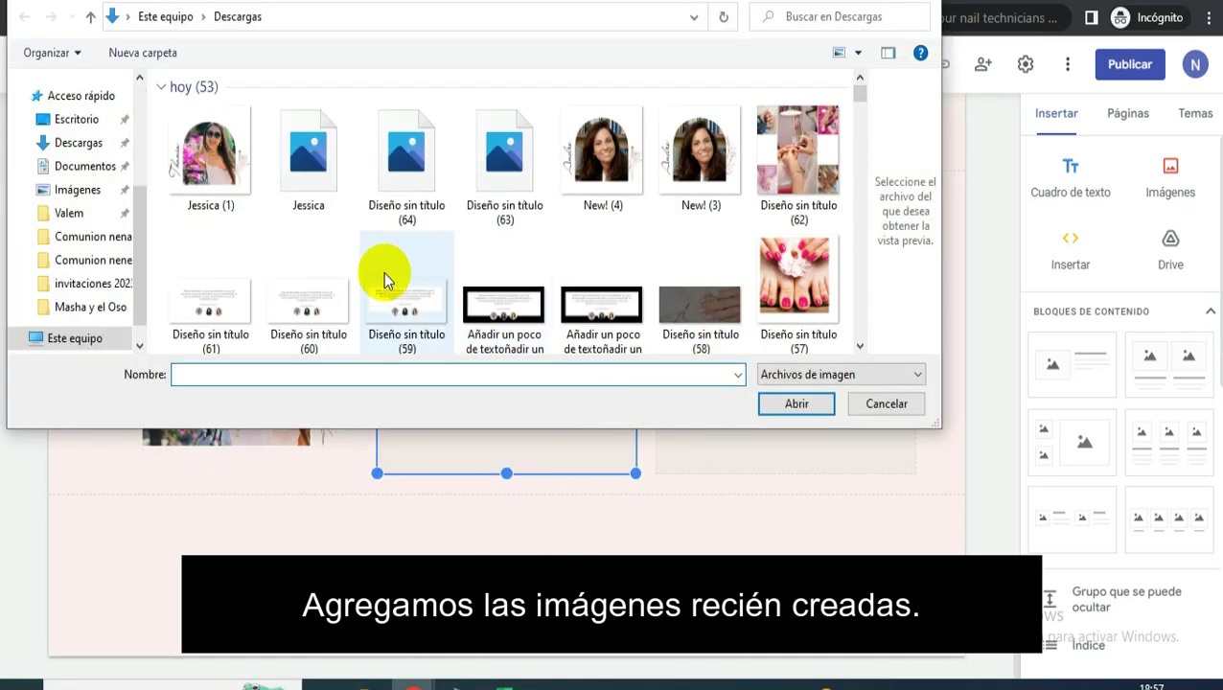
{"action": "left_click", "coordinate": [314, 154]}
{"action": "left_click", "coordinate": [787, 397]}
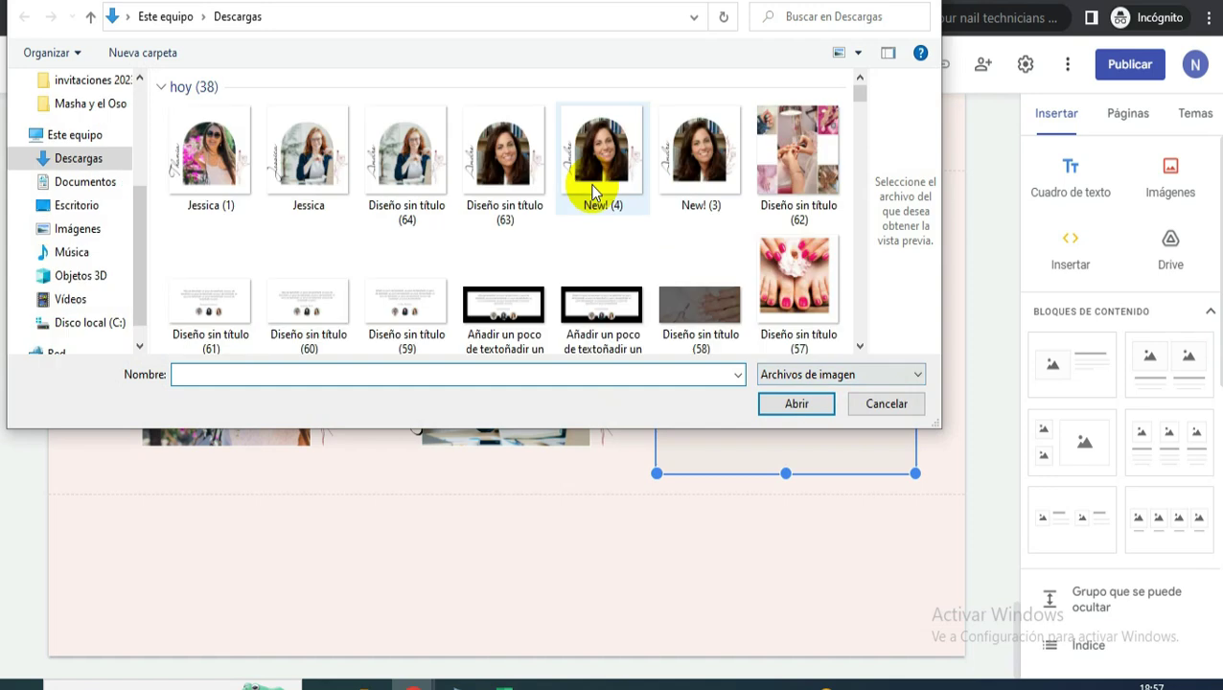
{"action": "double_click", "coordinate": [532, 177]}
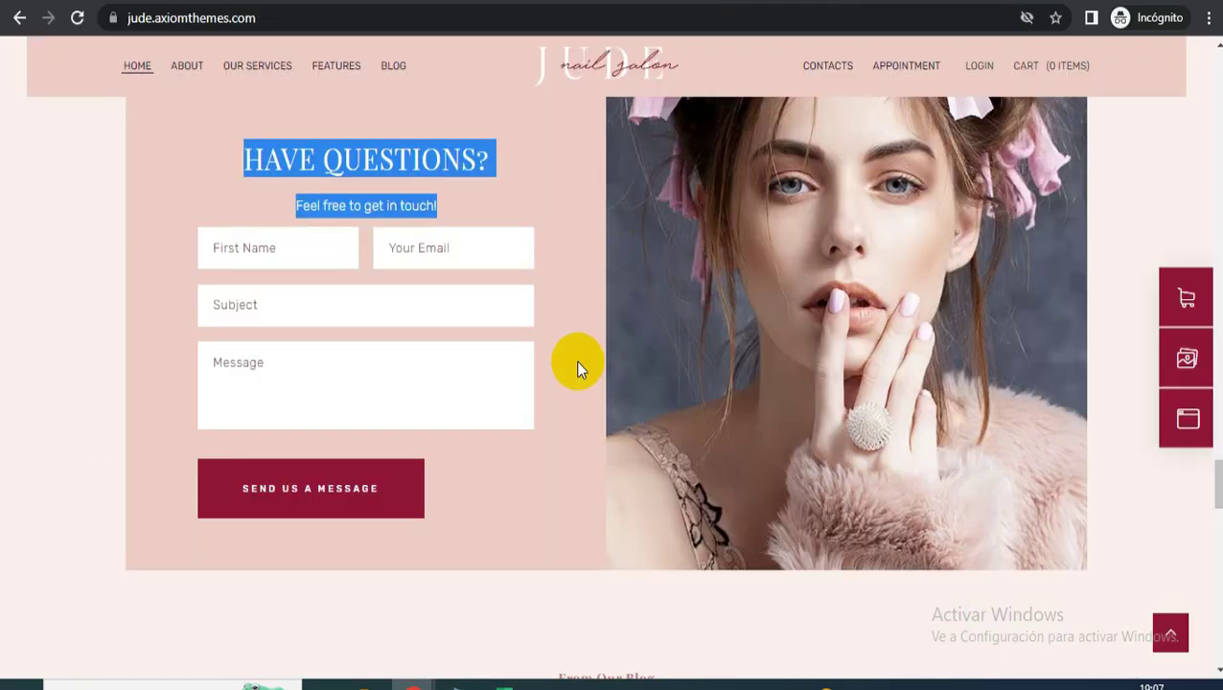
- Review the Jude template's HAVE QUESTIONS? contact section, then return to the Google Sites editor
{"action": "scroll", "coordinate": [536, 343], "scroll_direction": "up", "scroll_amount": 1}
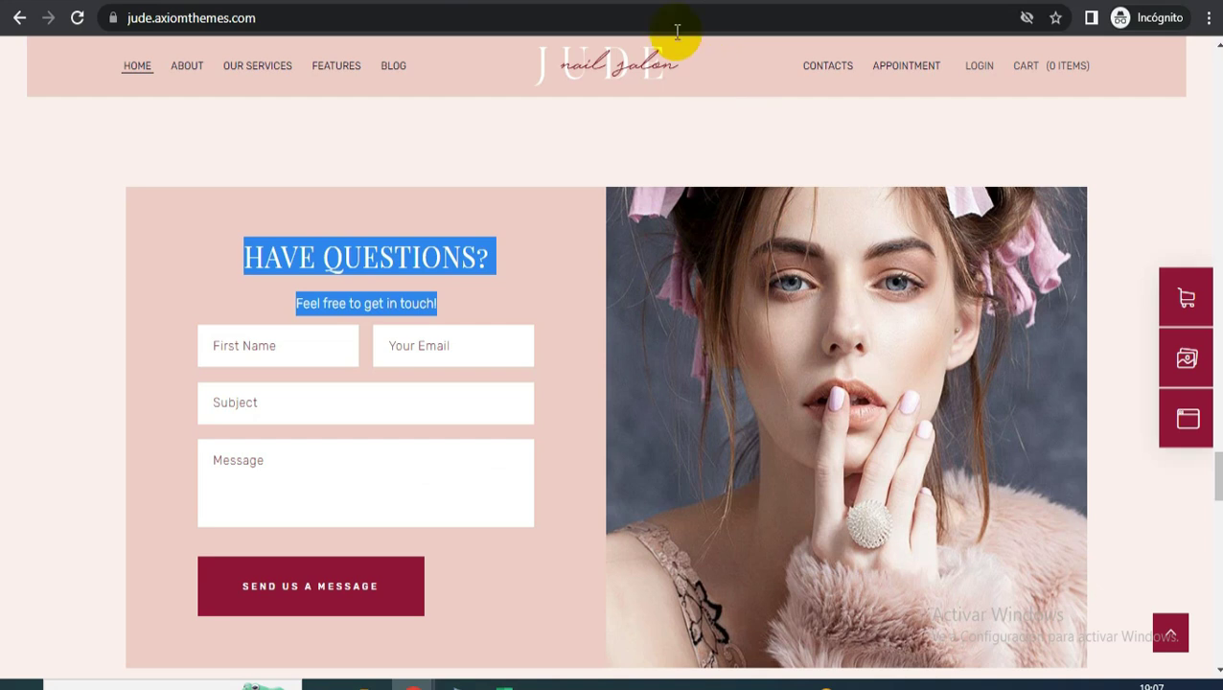
{"action": "key", "text": "alt+Tab"}
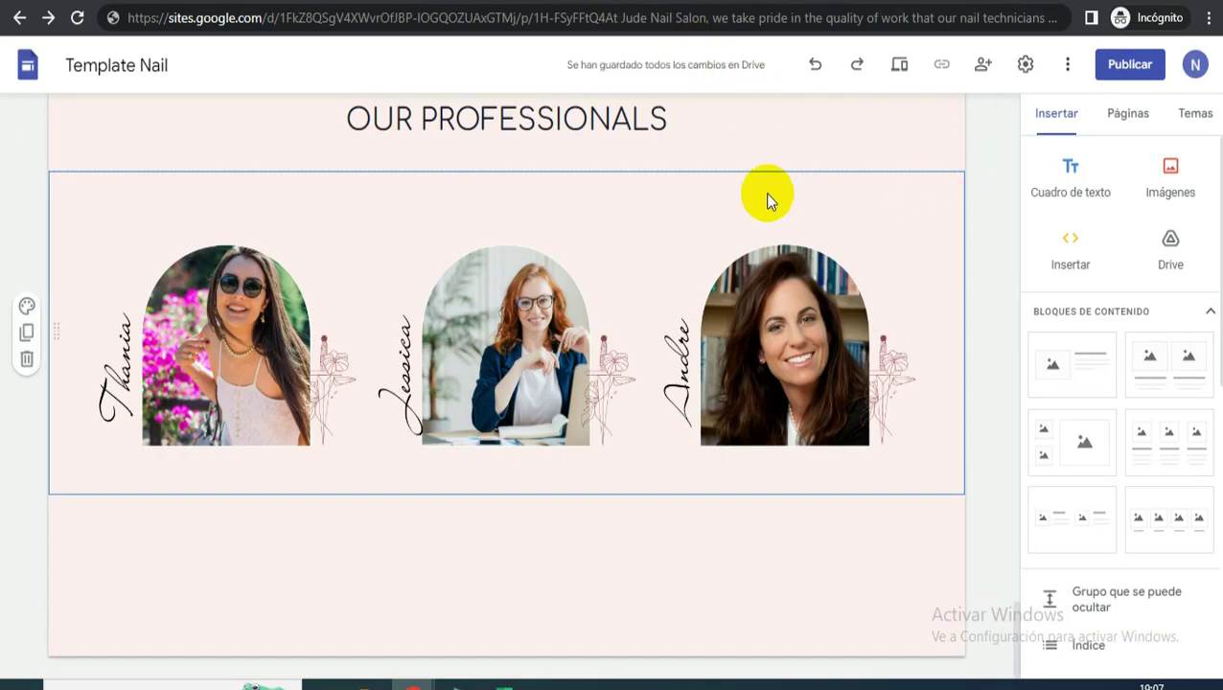
- Add an empty image-and-text block below the row of three staff photos
{"action": "scroll", "coordinate": [862, 335], "scroll_direction": "up", "scroll_amount": 1}
{"action": "left_click", "coordinate": [988, 387]}
{"action": "scroll", "coordinate": [1064, 379], "scroll_direction": "up", "scroll_amount": 1}
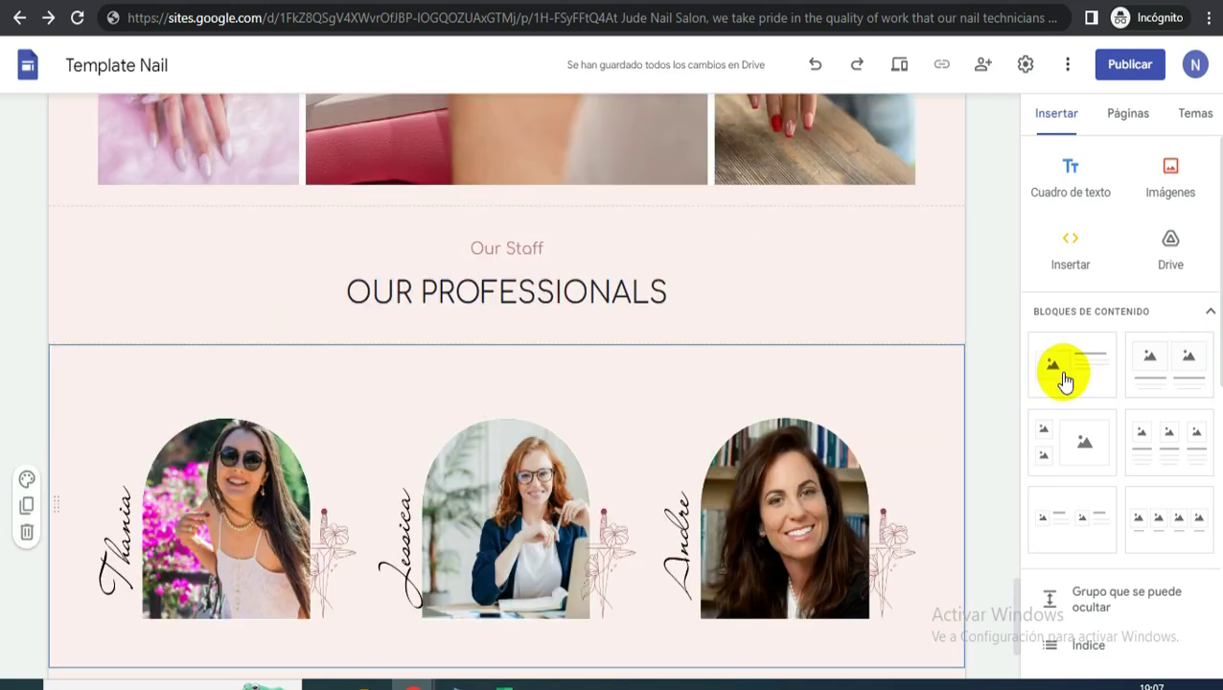
{"action": "left_click", "coordinate": [1063, 379]}
{"action": "left_click", "coordinate": [1073, 382]}
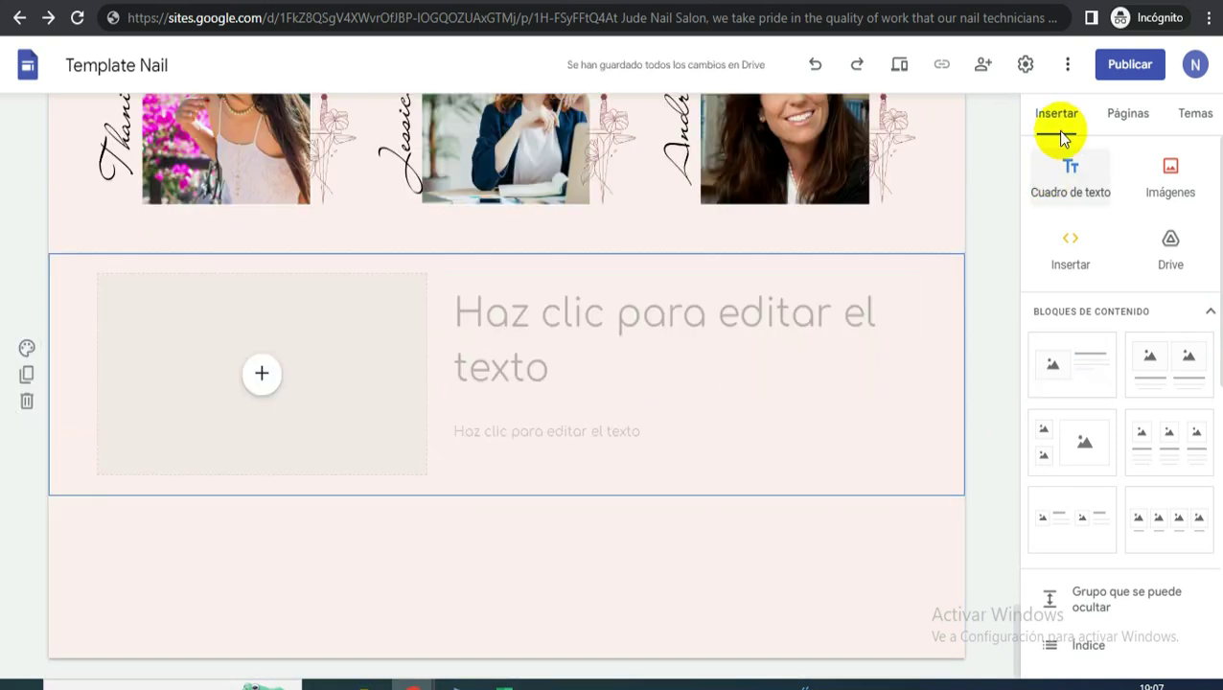
{"action": "left_click", "coordinate": [1070, 251]}
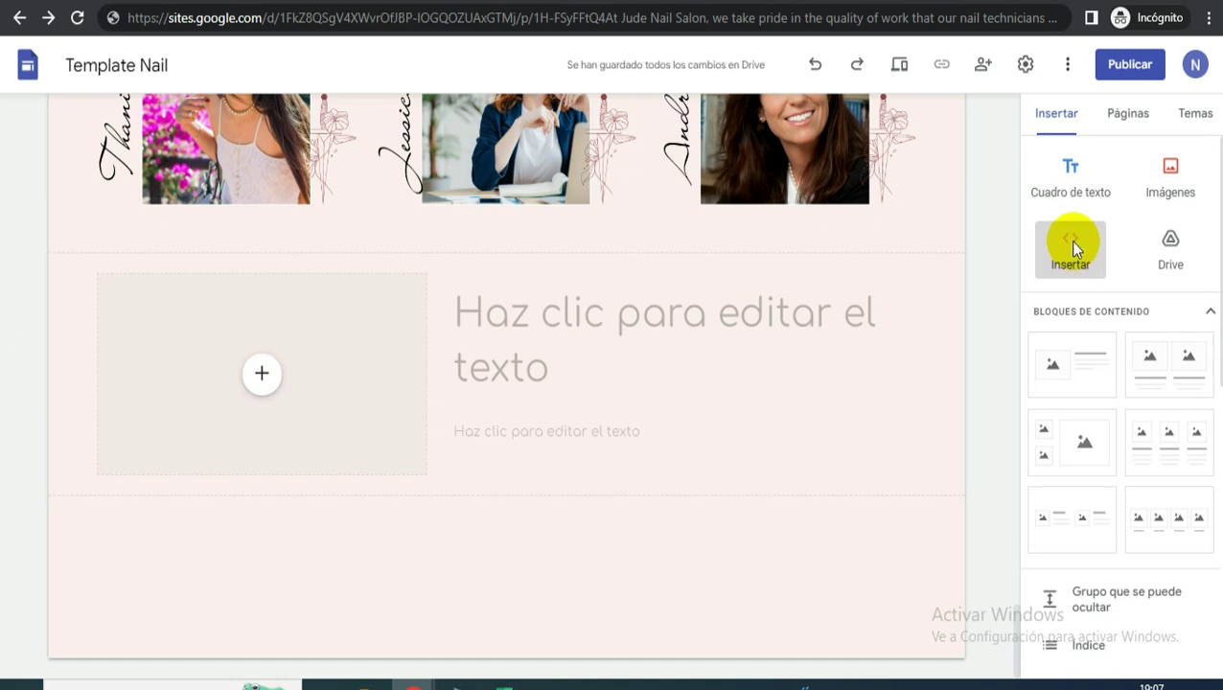
- Embed the pasted WhatsApp contact button HTML code, selecting its placeholder phone number
{"action": "left_click", "coordinate": [1072, 248]}
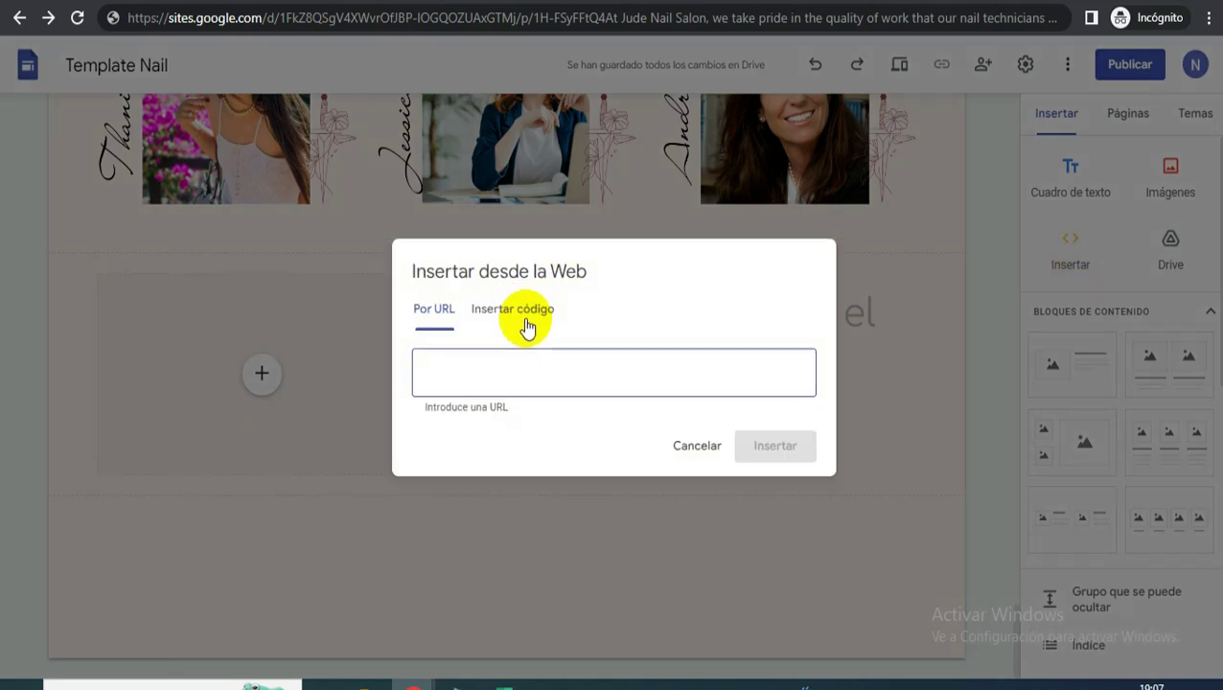
{"action": "left_click", "coordinate": [518, 315]}
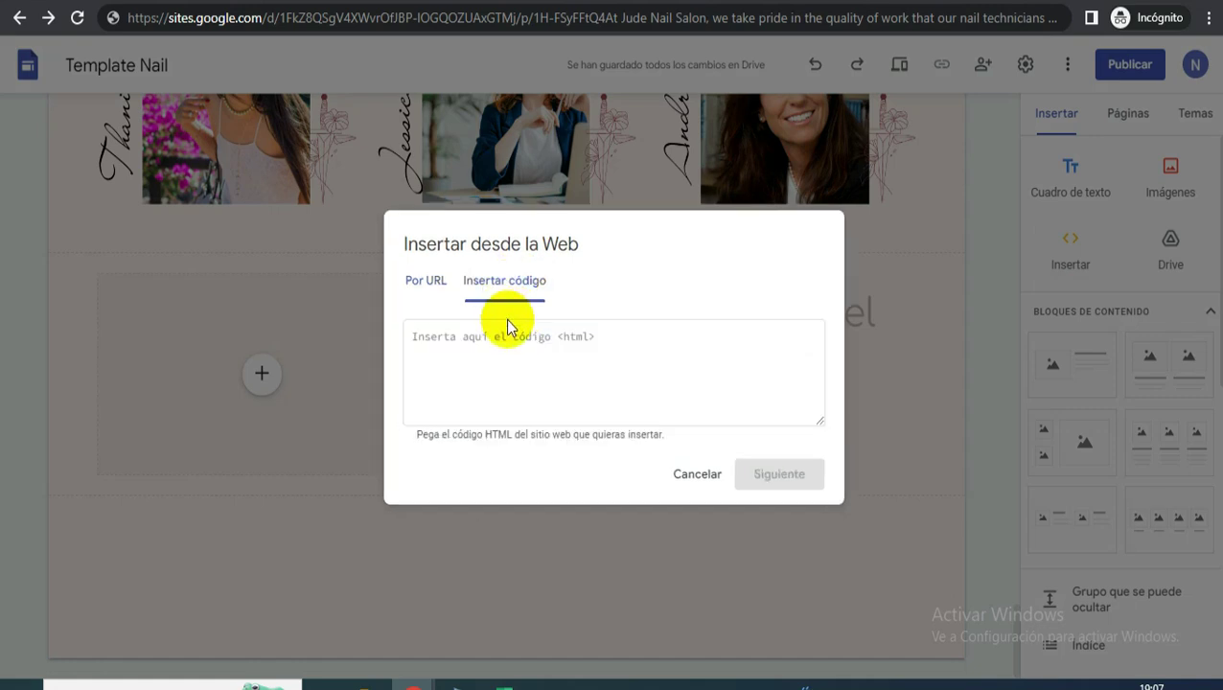
{"action": "left_click", "coordinate": [504, 347]}
{"action": "key", "text": "ctrl+v"}
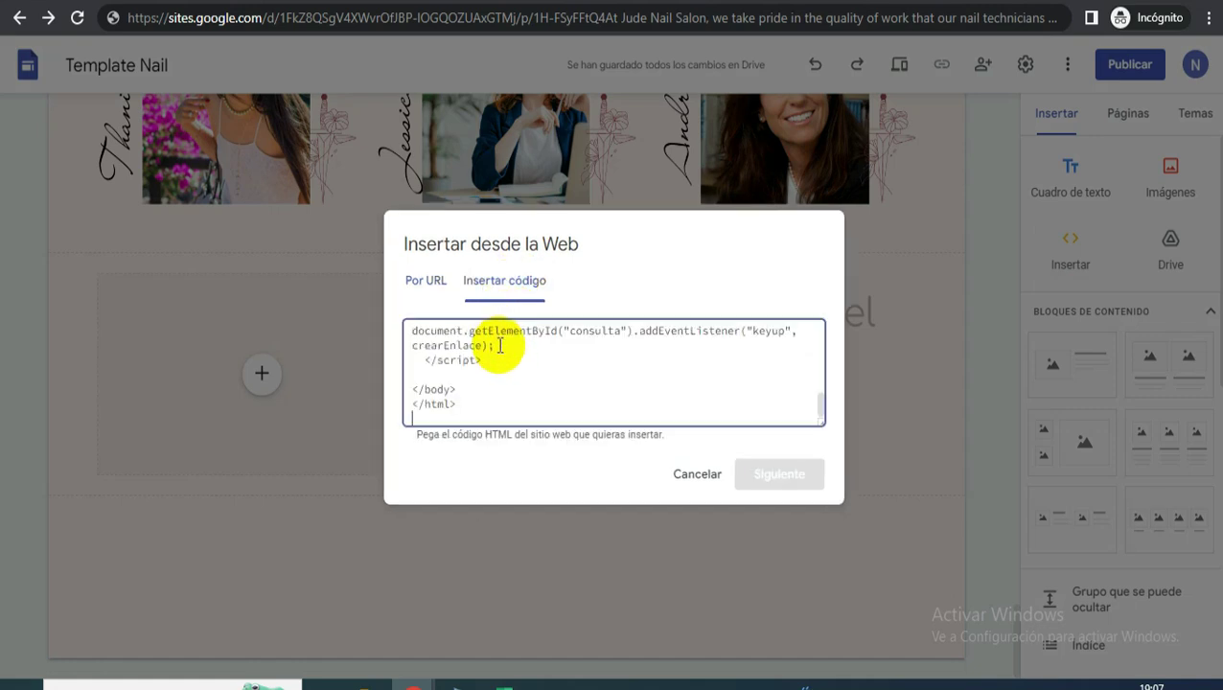
{"action": "scroll", "coordinate": [565, 370], "scroll_direction": "up", "scroll_amount": 3}
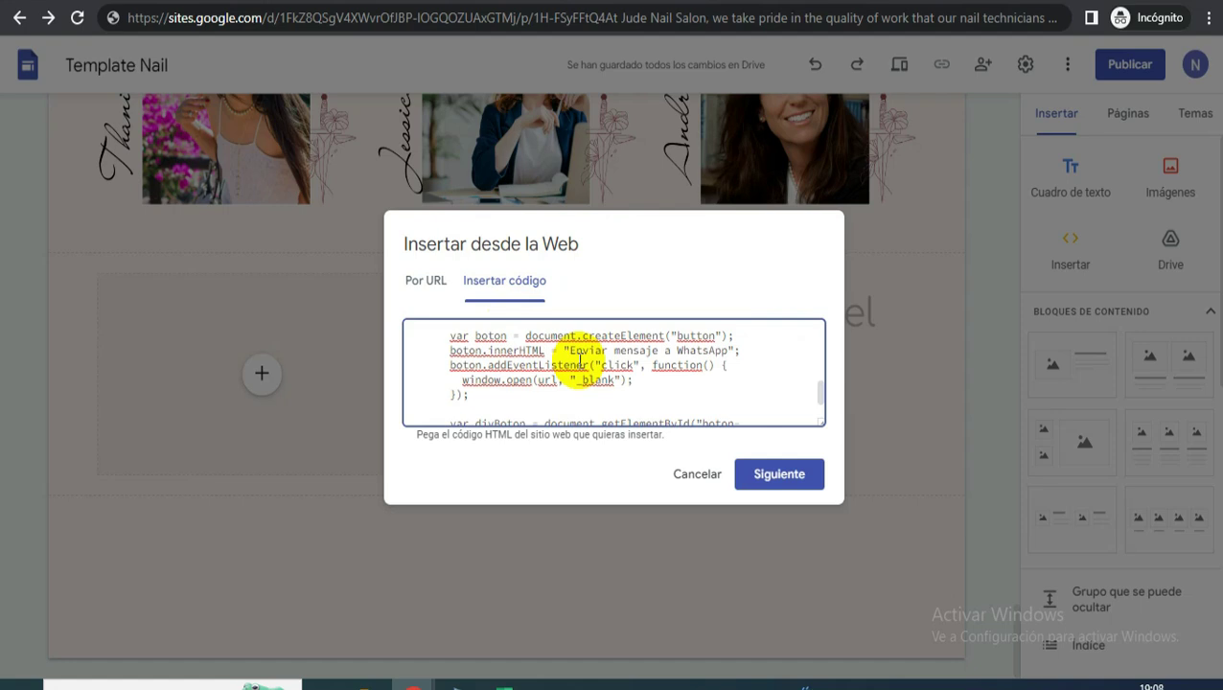
{"action": "scroll", "coordinate": [631, 390], "scroll_direction": "up", "scroll_amount": 3}
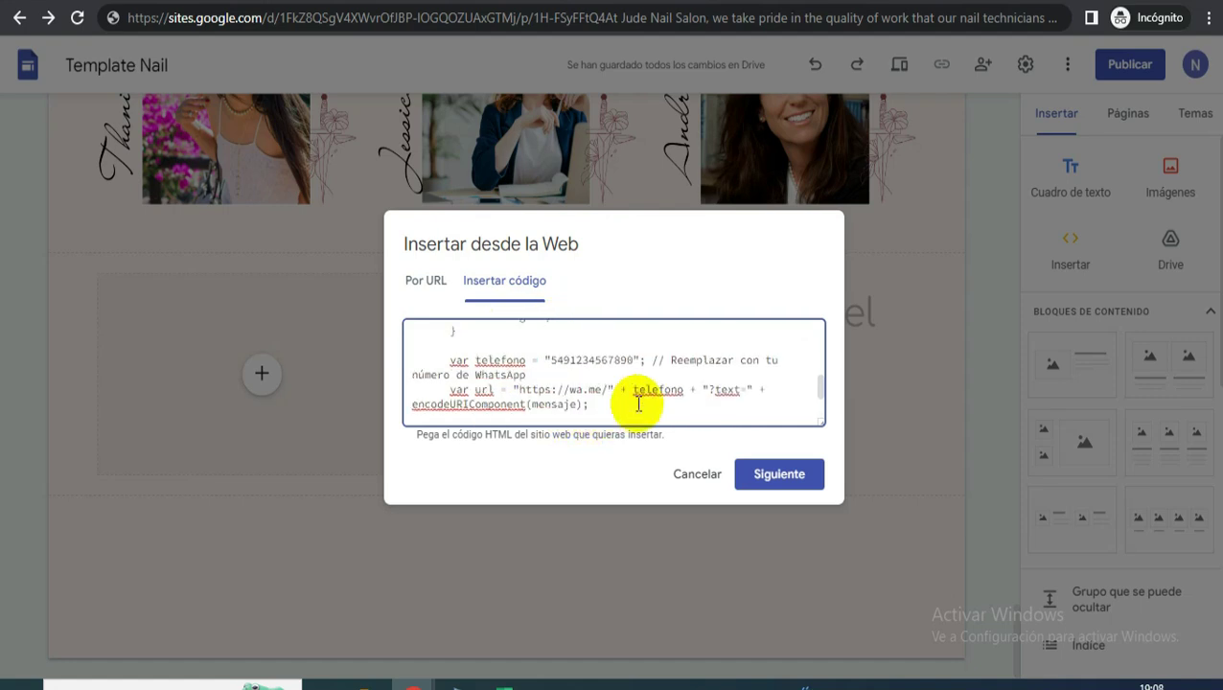
{"action": "scroll", "coordinate": [655, 384], "scroll_direction": "down", "scroll_amount": 1}
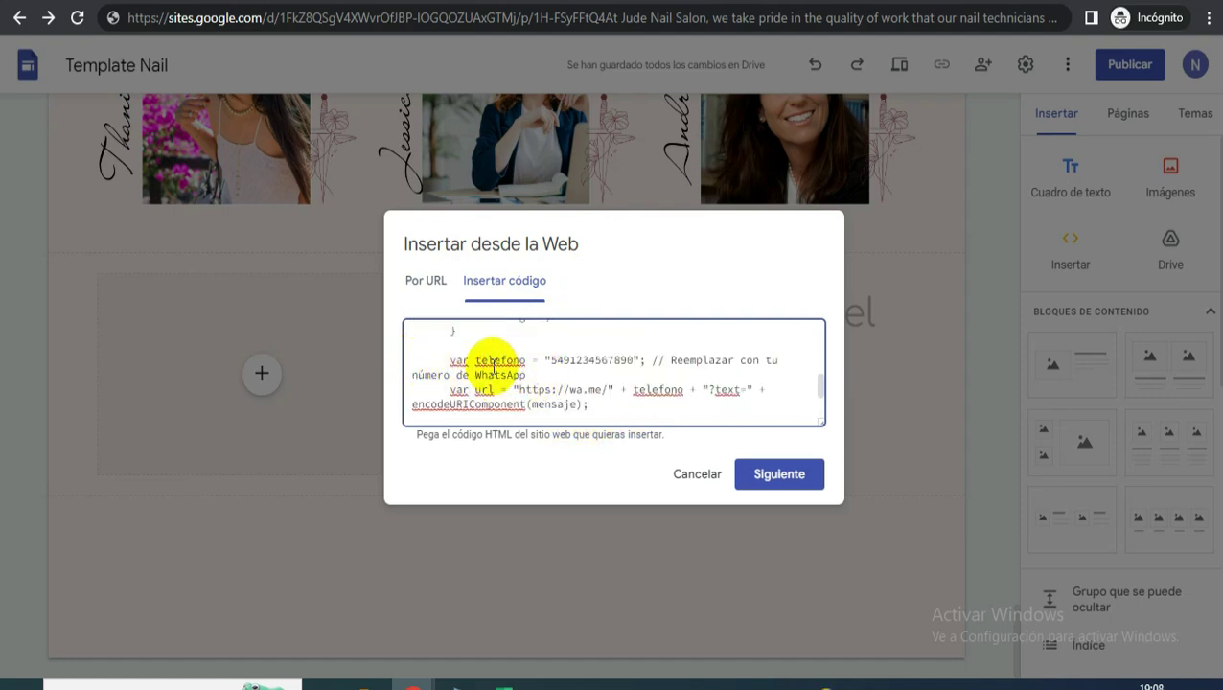
{"action": "left_click", "coordinate": [552, 359]}
{"action": "left_click_drag", "start_coordinate": [552, 360], "coordinate": [634, 362]}
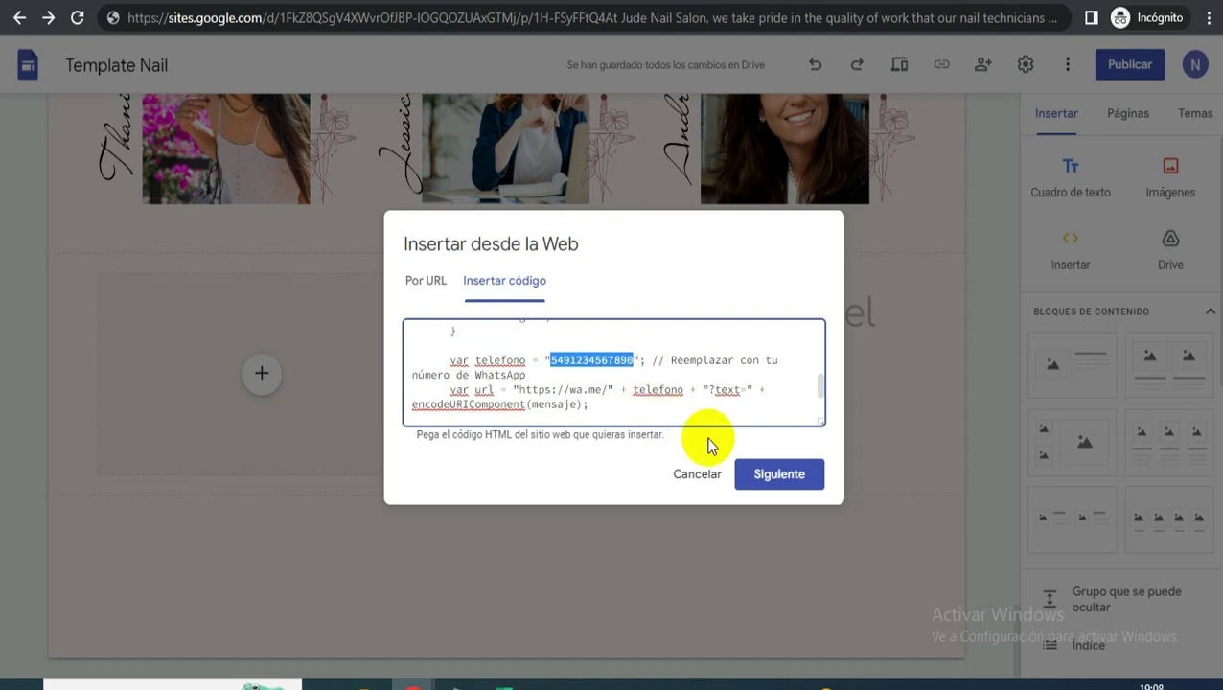
{"action": "left_click", "coordinate": [788, 475]}
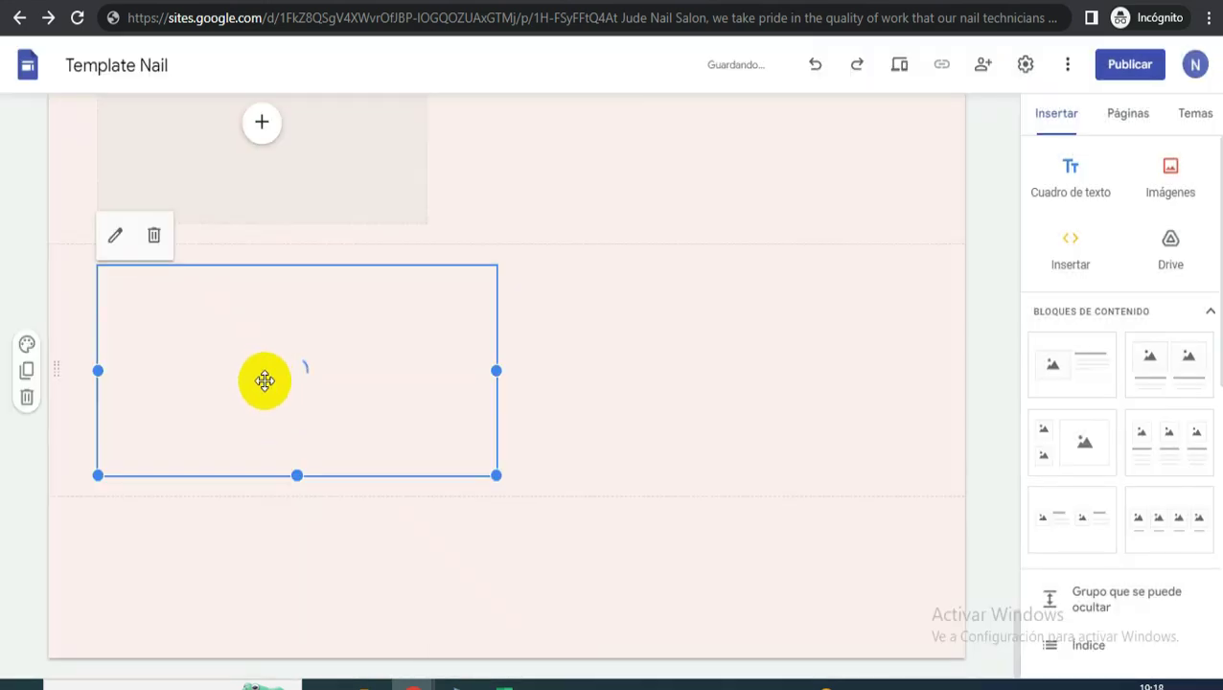
- Move the embed to the section's right half and upload the exported Canva nail-care image
{"action": "left_click_drag", "start_coordinate": [265, 378], "coordinate": [258, 355]}
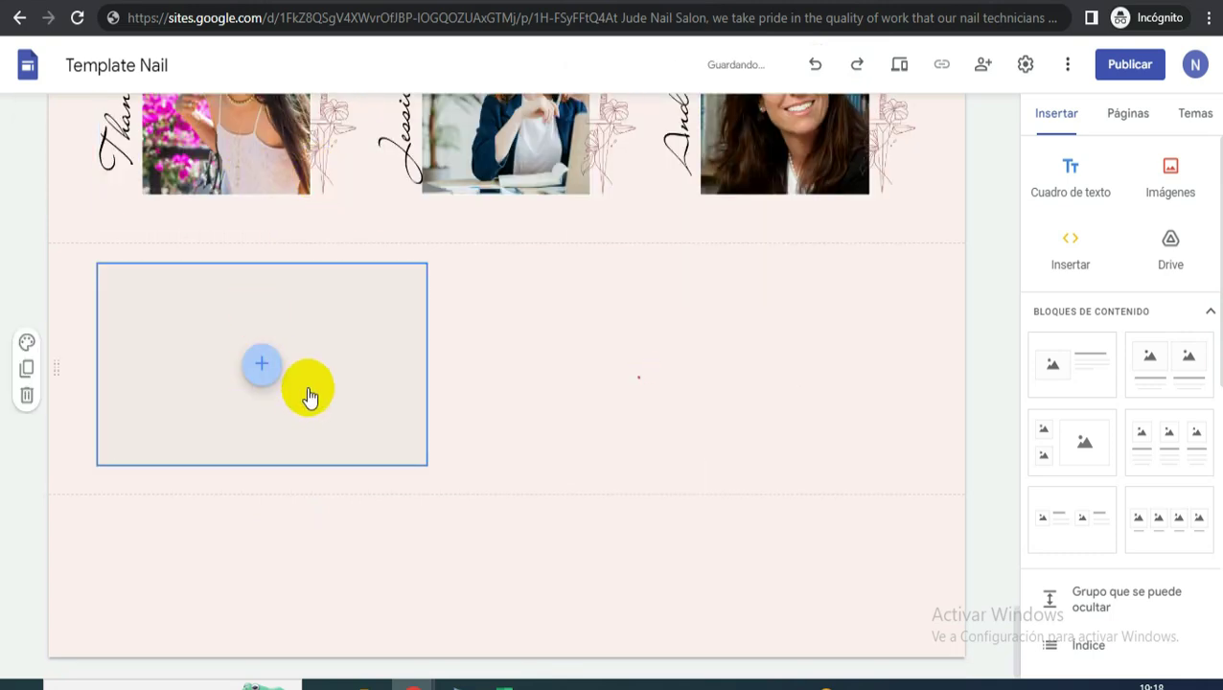
{"action": "left_click", "coordinate": [261, 364]}
{"action": "left_click", "coordinate": [325, 460]}
{"action": "left_click", "coordinate": [503, 278]}
{"action": "left_click", "coordinate": [786, 403]}
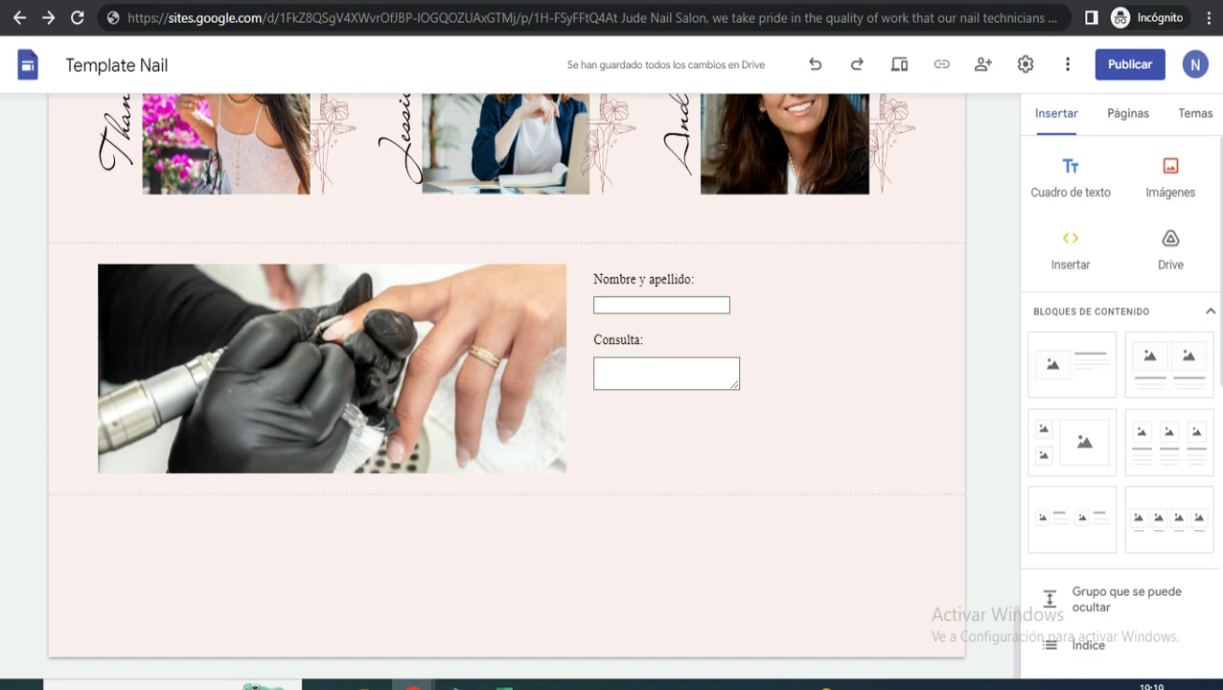
{"action": "key", "text": "alt+Tab"}
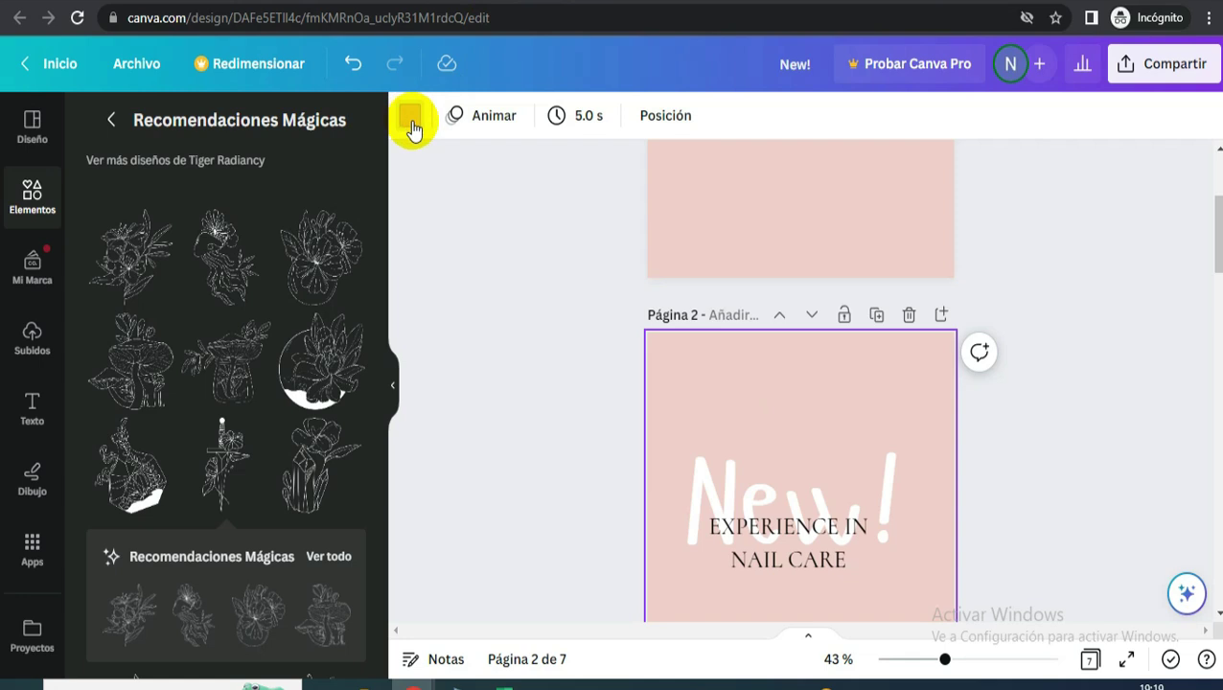
- Copy the Canva page background's hex colour code #EFCEC9 for use in Google Sites
{"action": "left_click", "coordinate": [410, 119]}
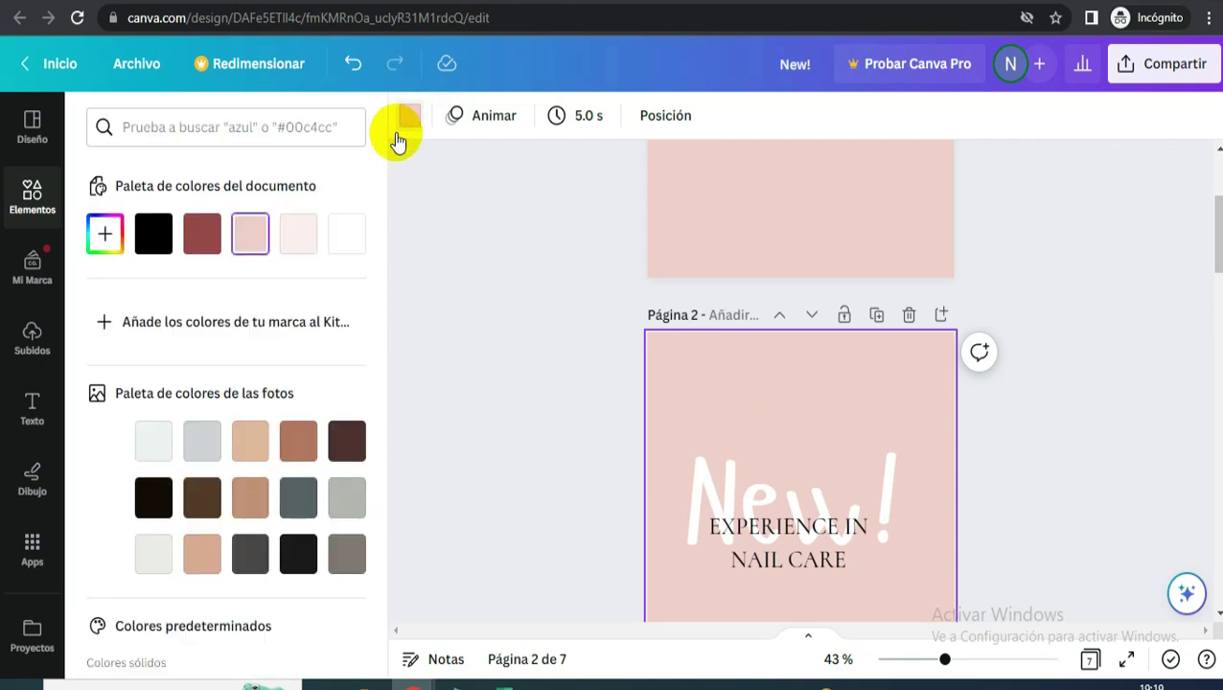
{"action": "left_click", "coordinate": [106, 238]}
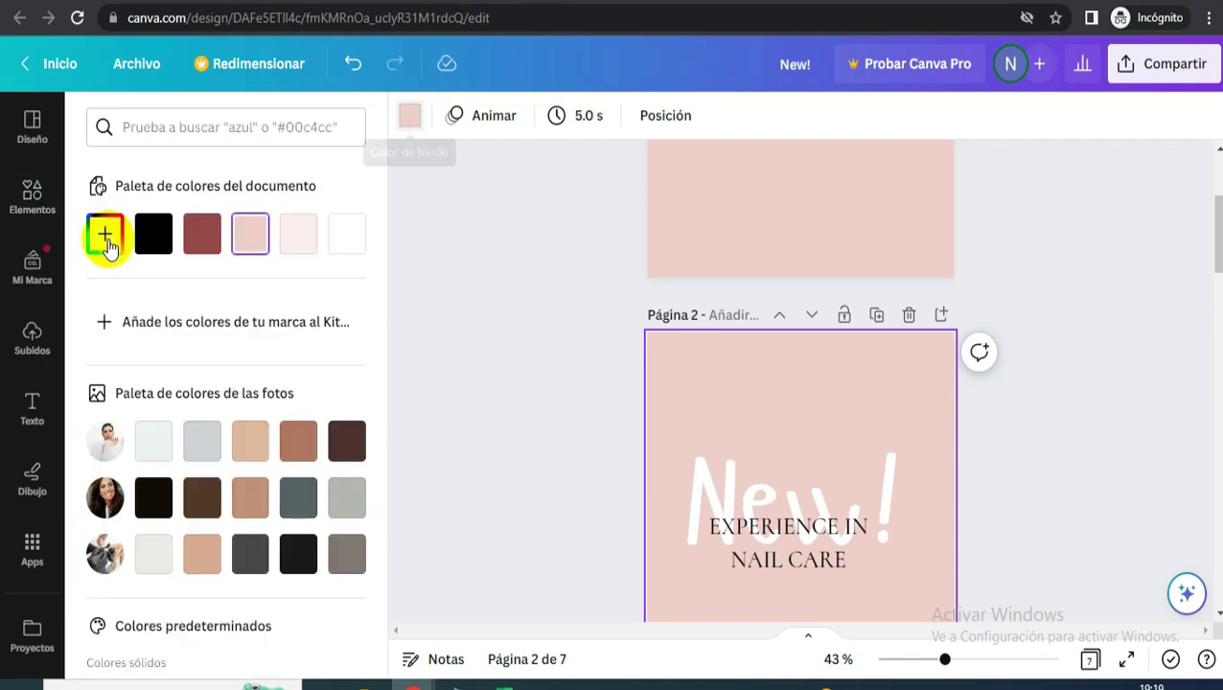
{"action": "left_click", "coordinate": [217, 481]}
{"action": "right_click", "coordinate": [214, 481]}
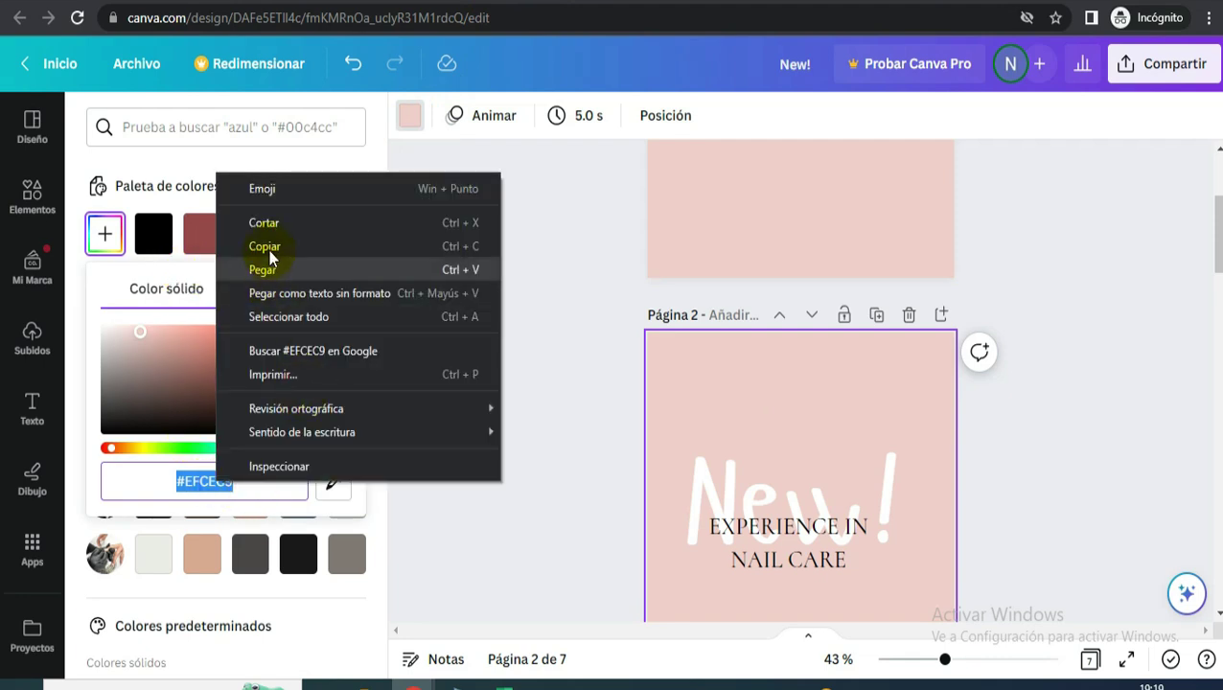
{"action": "left_click", "coordinate": [272, 243]}
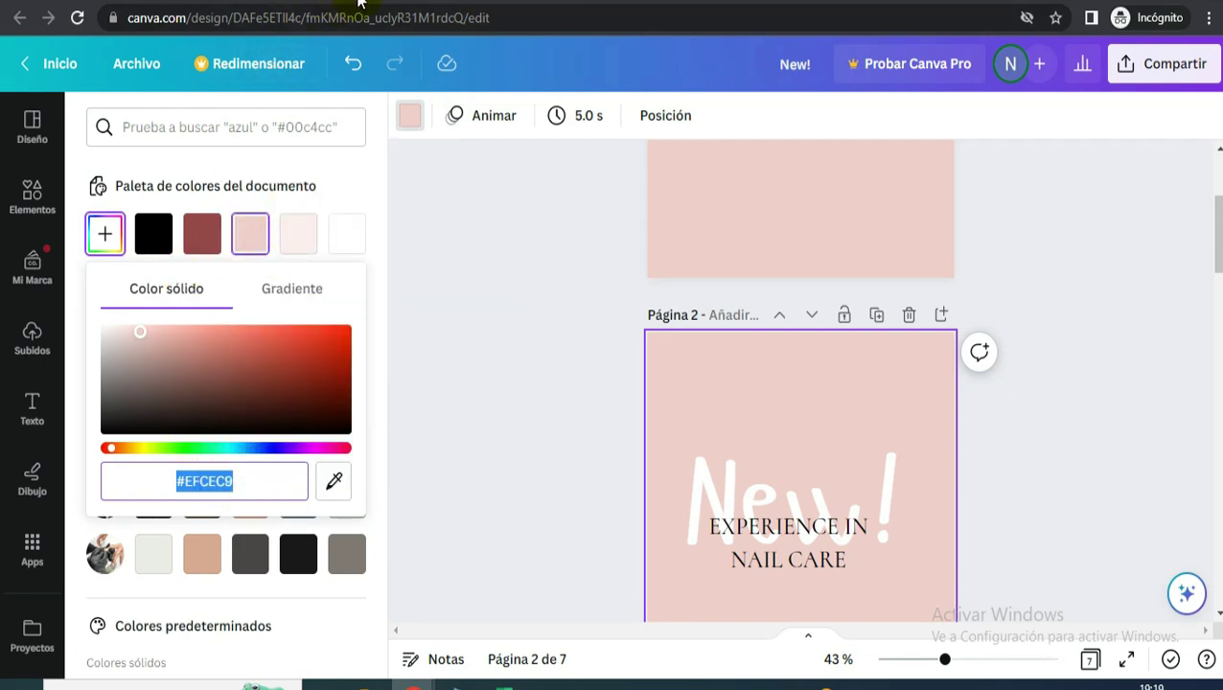
{"action": "key", "text": "alt+Tab"}
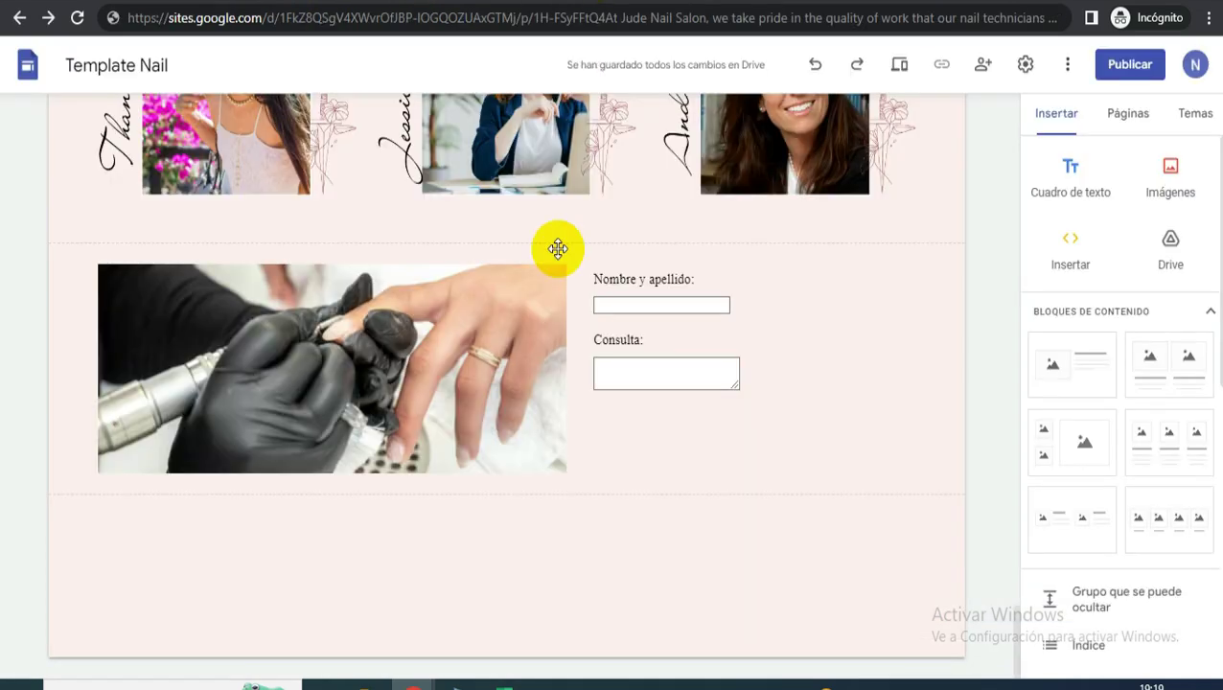
- Set the site theme background to the custom colour #EFCEC9
{"action": "left_click", "coordinate": [1127, 115]}
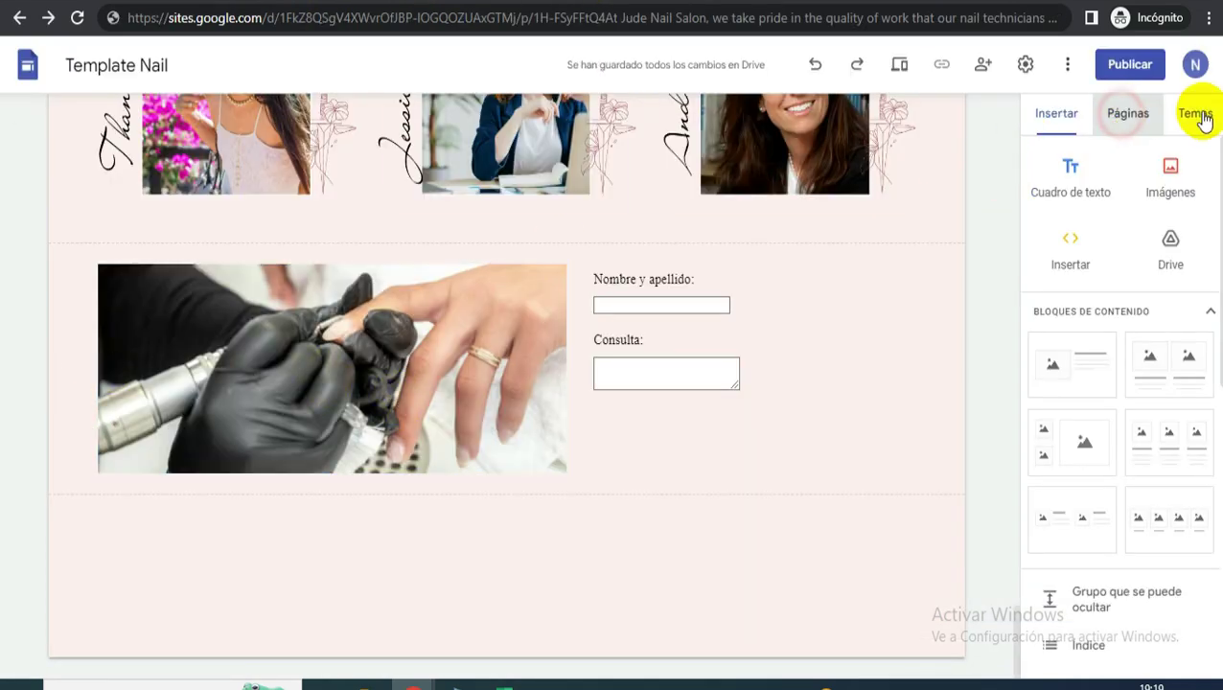
{"action": "left_click", "coordinate": [1198, 115]}
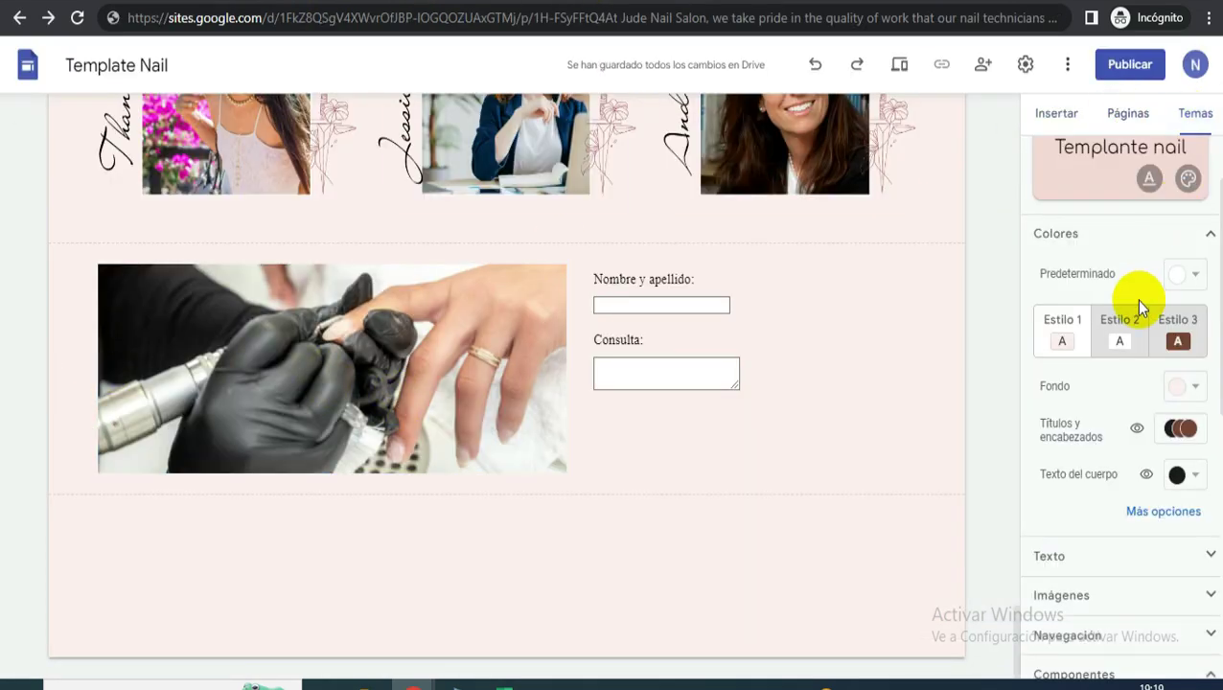
{"action": "left_click", "coordinate": [1186, 387]}
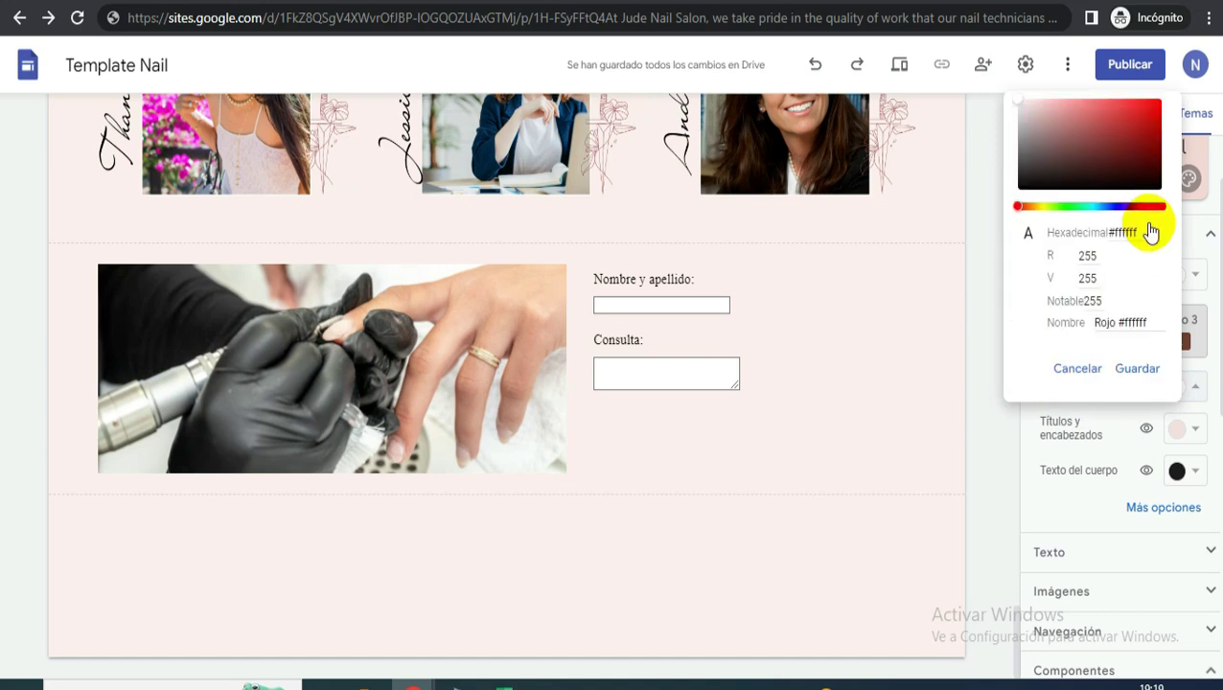
{"action": "left_click", "coordinate": [1147, 231]}
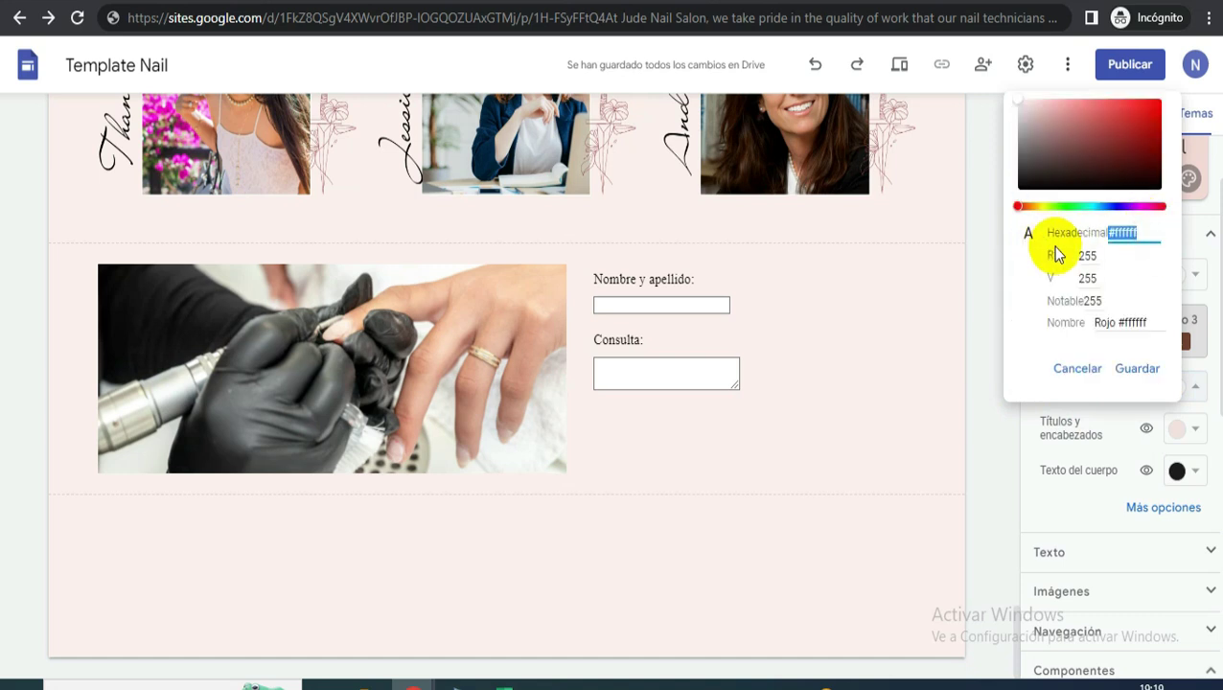
{"action": "type", "text": "#EFCEC9"}
{"action": "left_click", "coordinate": [1127, 374]}
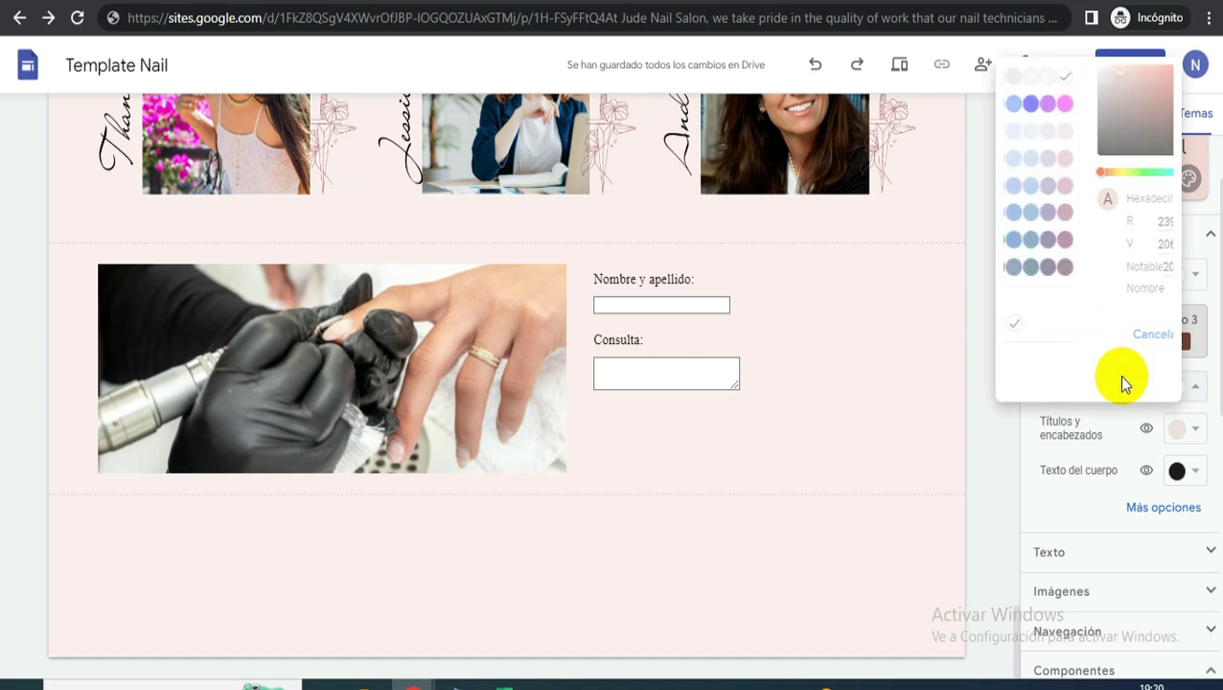
{"action": "left_click", "coordinate": [477, 374]}
- Give the photo-and-form section the pink Estilo 2 style and make the form box taller
{"action": "left_click", "coordinate": [27, 342]}
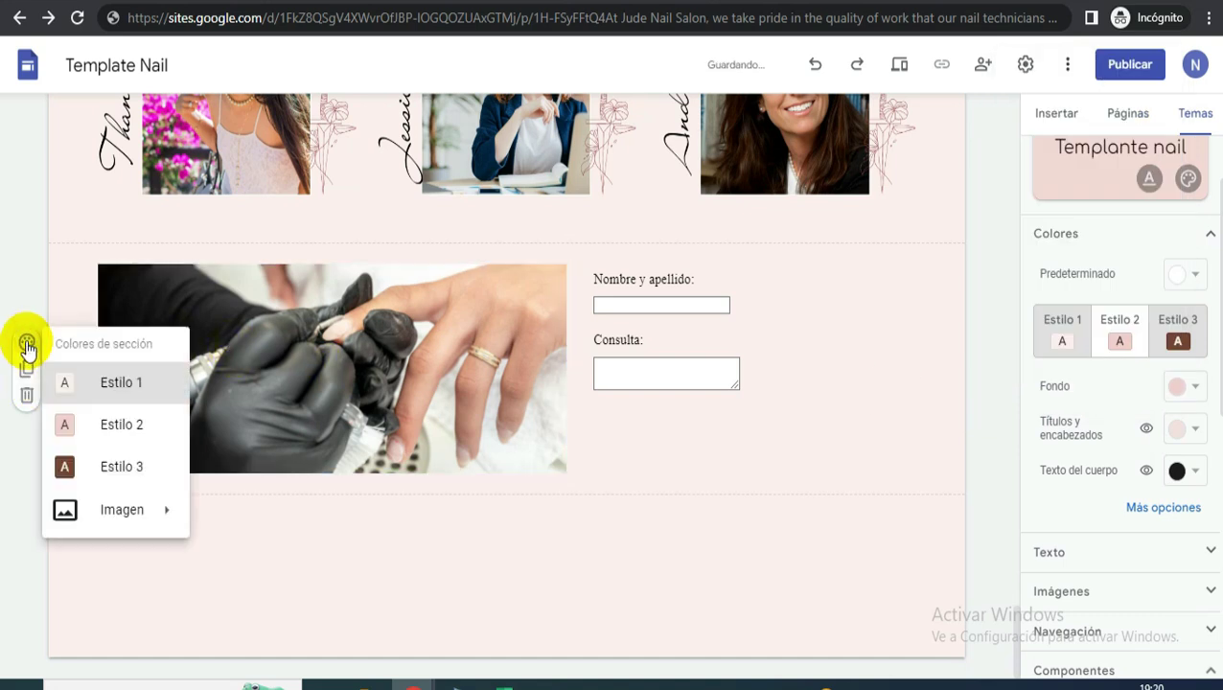
{"action": "left_click", "coordinate": [108, 425]}
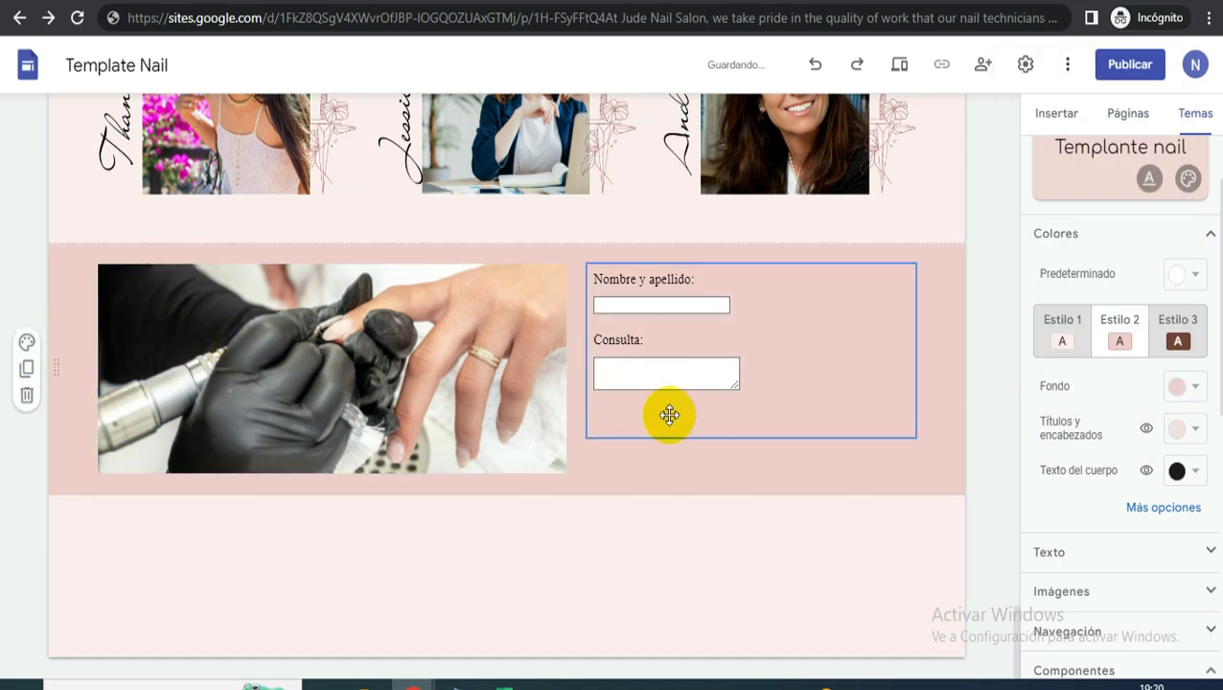
{"action": "left_click", "coordinate": [729, 384]}
{"action": "left_click_drag", "start_coordinate": [747, 436], "coordinate": [747, 473]}
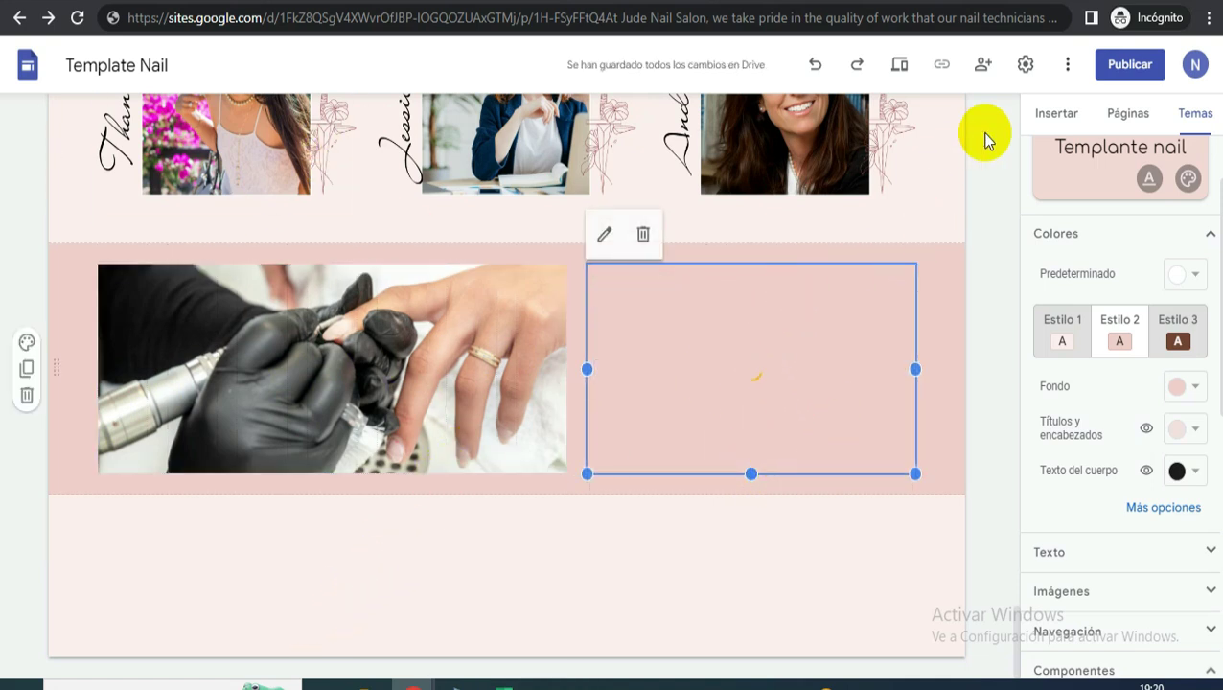
- Add a page footer and style it dark brown with Estilo 3
{"action": "left_click", "coordinate": [517, 656]}
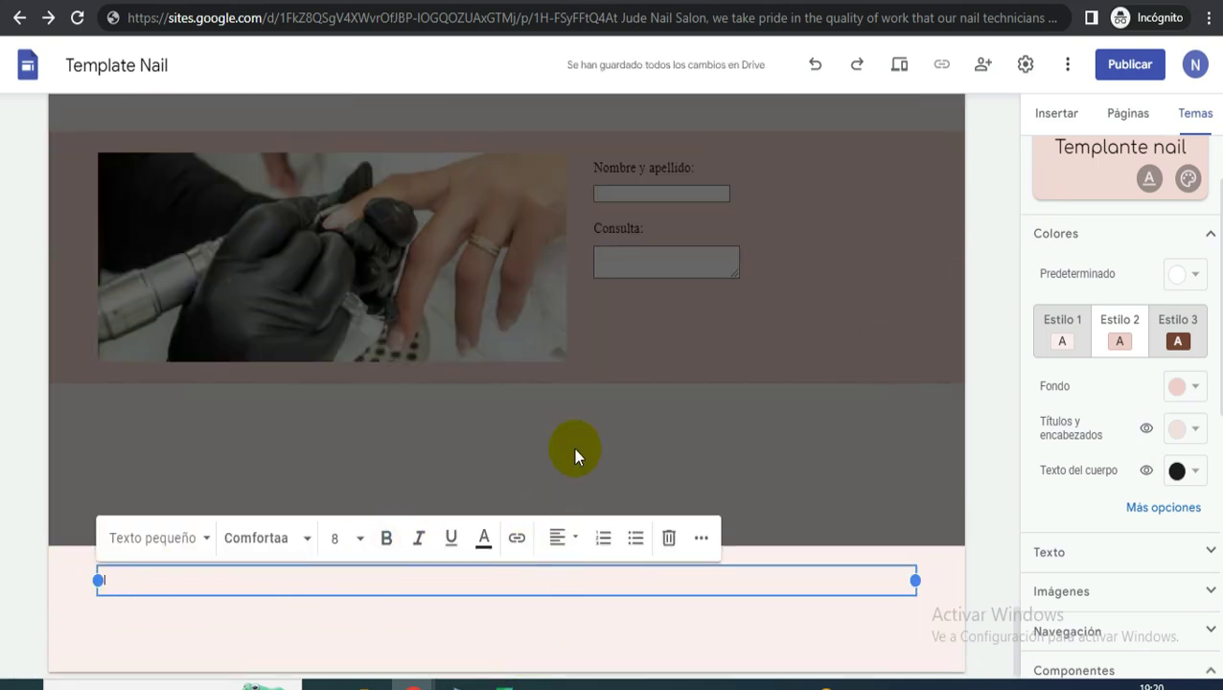
{"action": "left_click", "coordinate": [28, 554]}
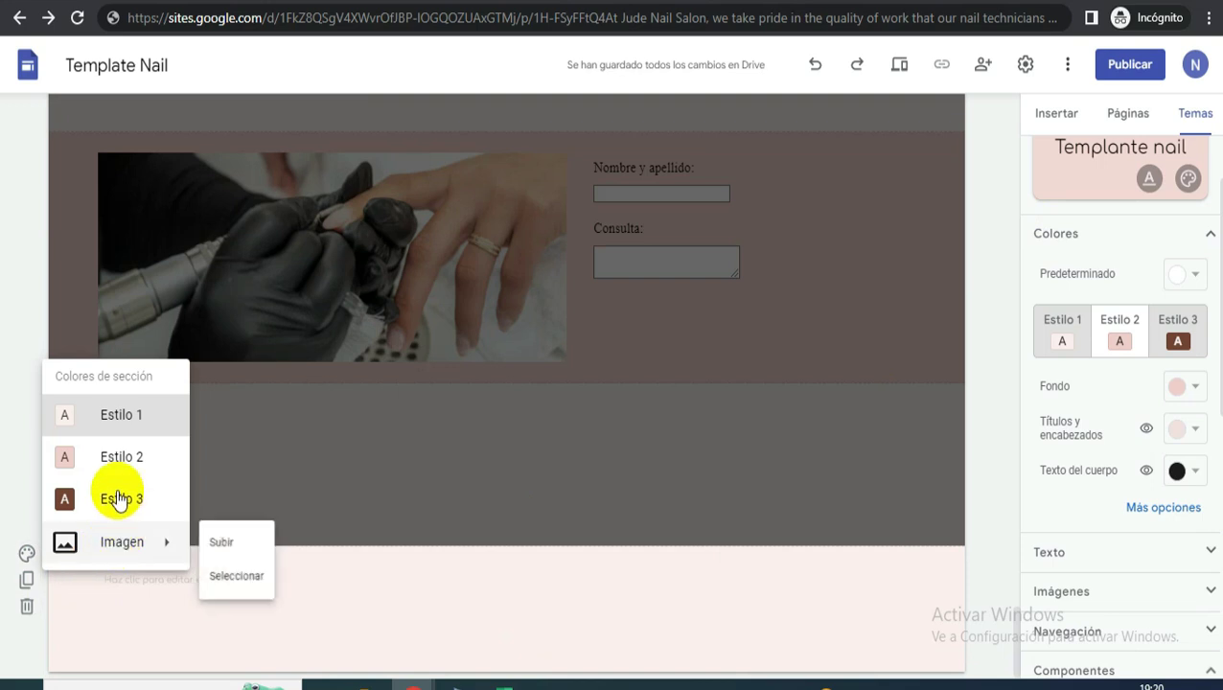
{"action": "left_click", "coordinate": [121, 499]}
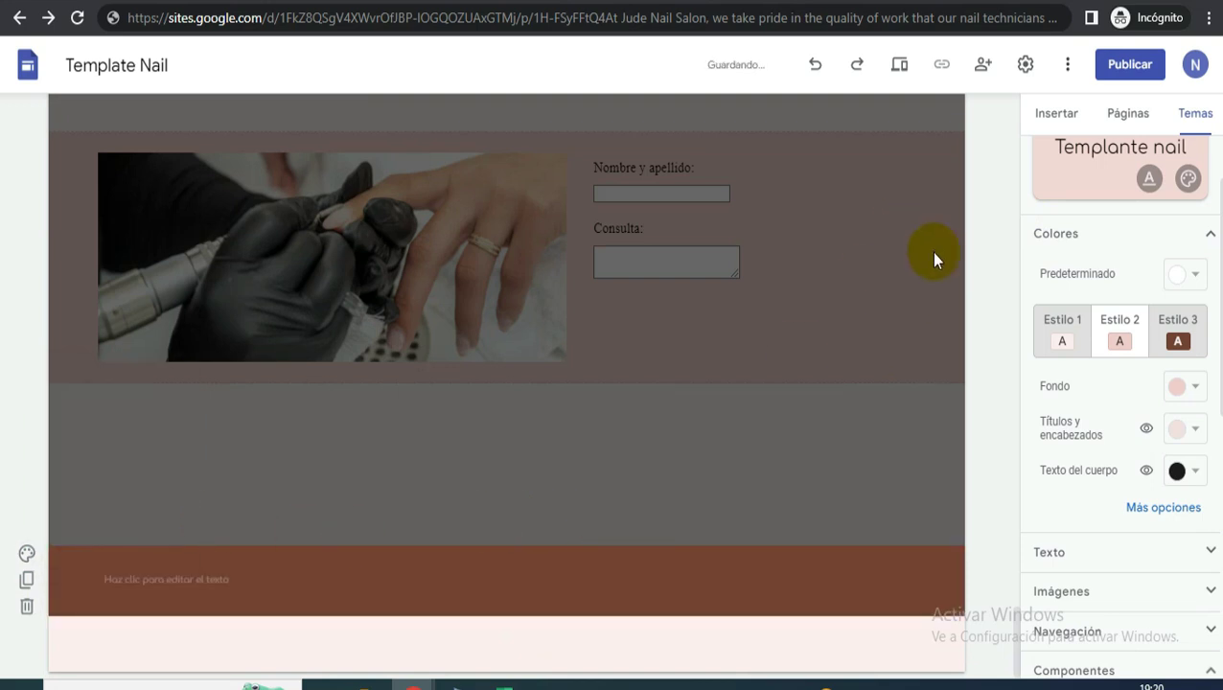
- Insert Instagram, Facebook and YouTube profile links and drag the icons into the footer
{"action": "left_click", "coordinate": [1065, 113]}
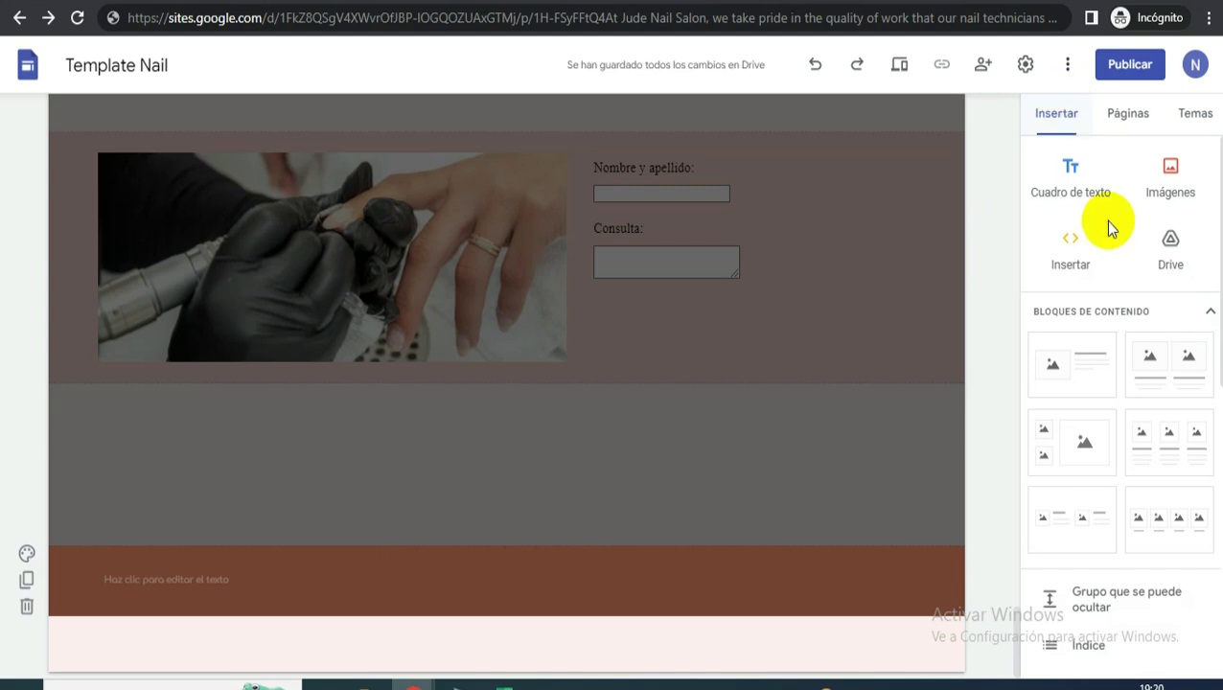
{"action": "scroll", "coordinate": [1127, 453], "scroll_direction": "down", "scroll_amount": 2}
{"action": "scroll", "coordinate": [1094, 527], "scroll_direction": "down", "scroll_amount": 2}
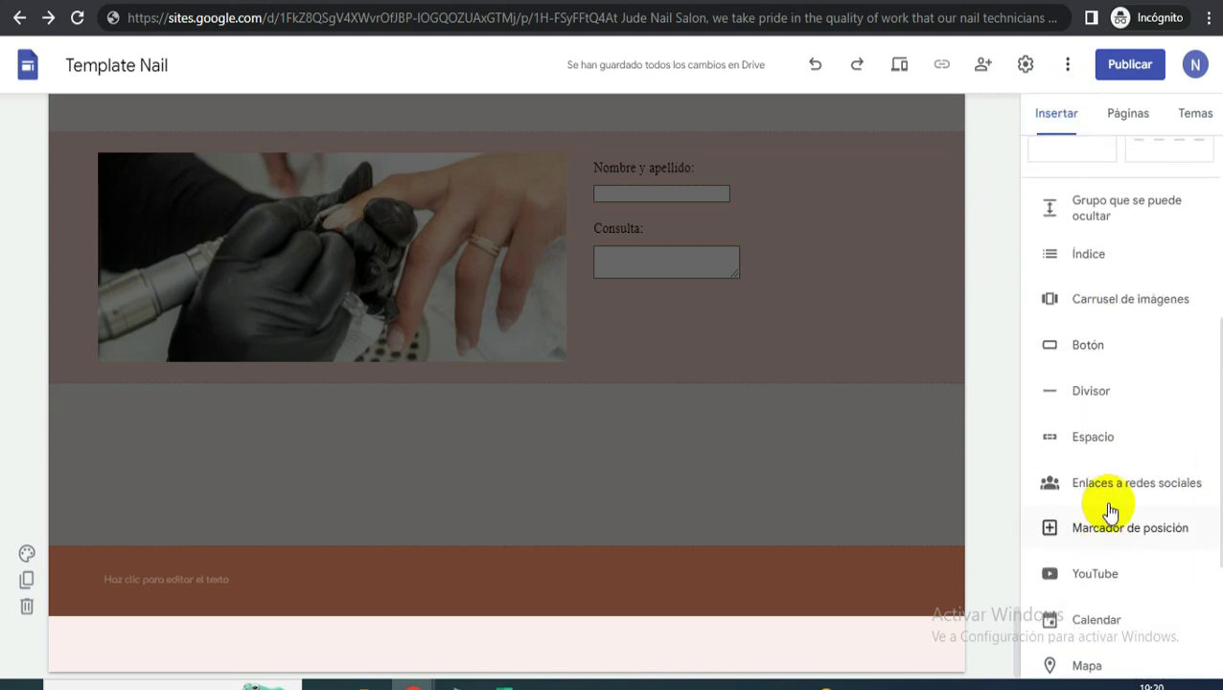
{"action": "left_click", "coordinate": [1110, 497]}
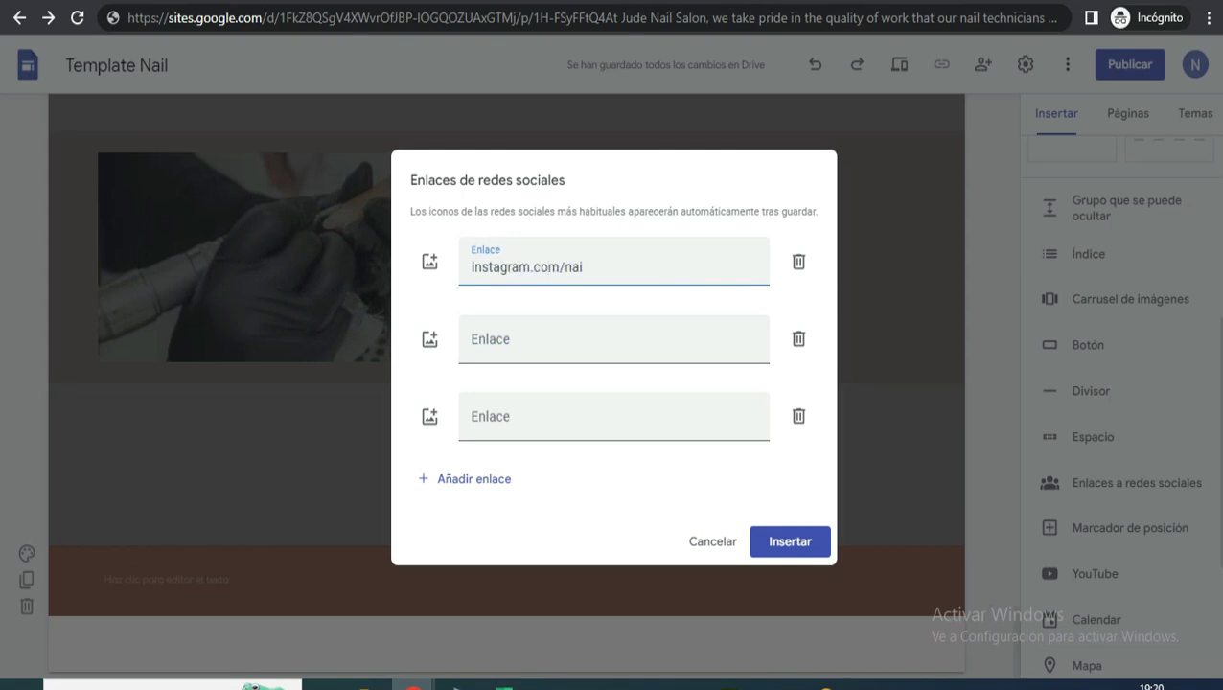
{"action": "type", "text": "hpinto_"}
{"action": "left_click", "coordinate": [613, 346]}
{"action": "type", "text": "facebo"}
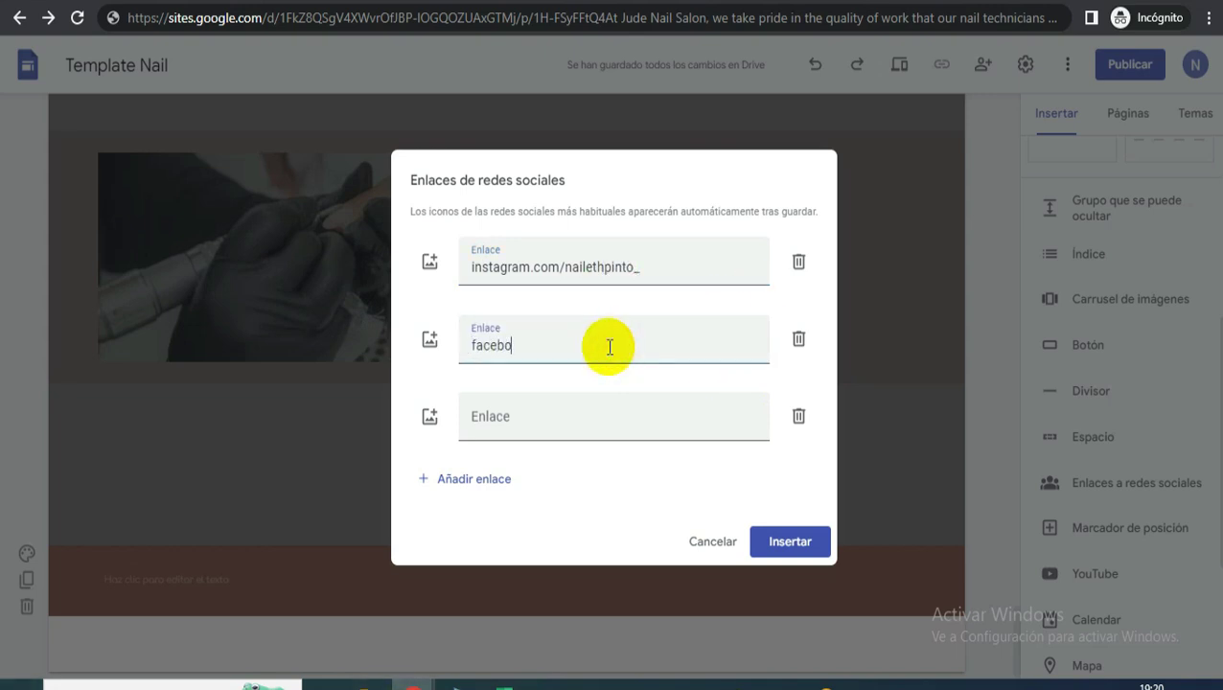
{"action": "type", "text": "ok/"}
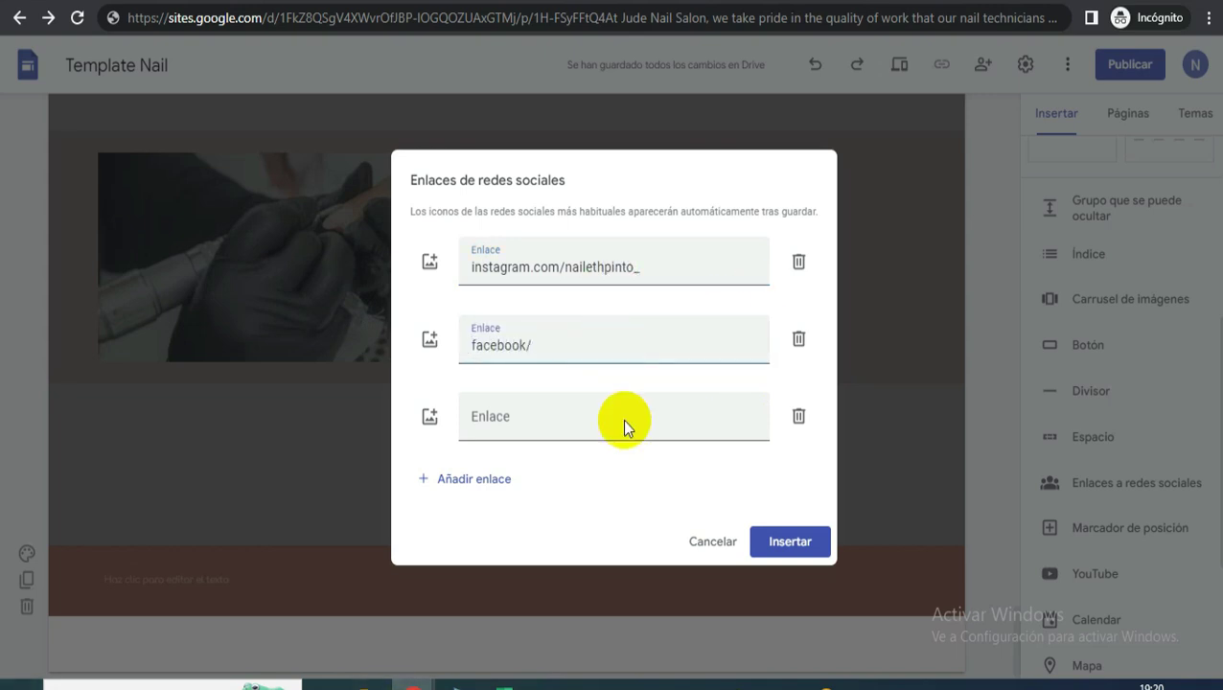
{"action": "left_click", "coordinate": [543, 433]}
{"action": "type", "text": "yout"}
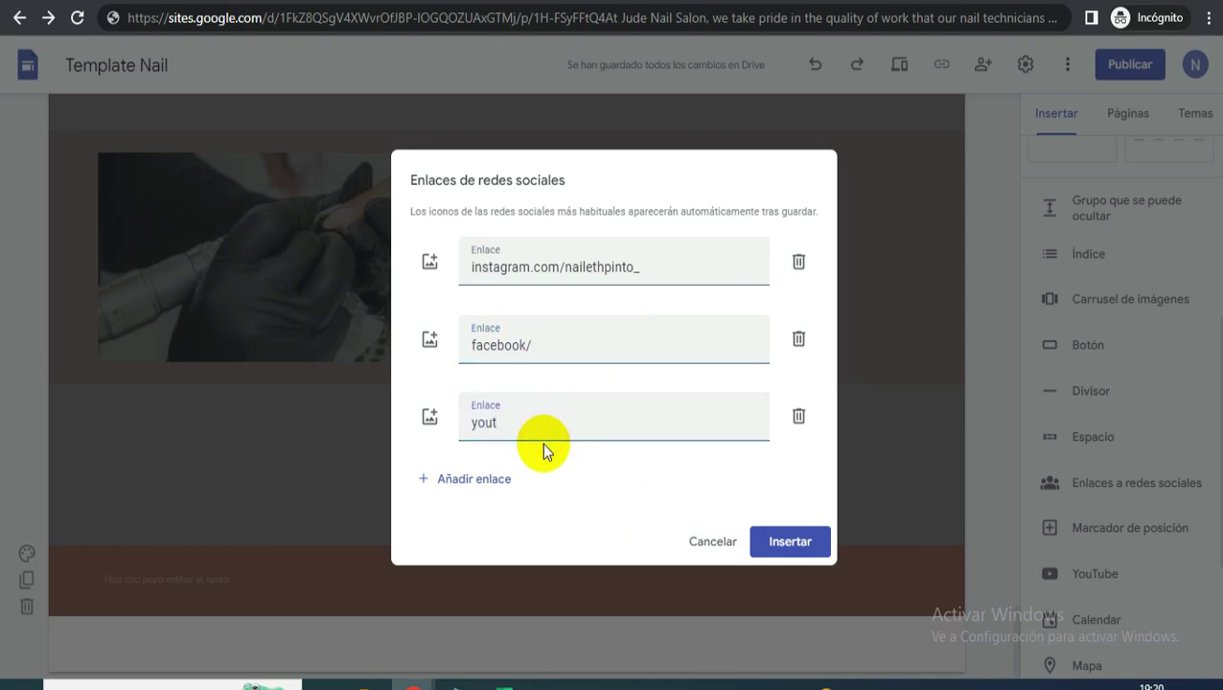
{"action": "type", "text": "ube.com/nailethpinto"}
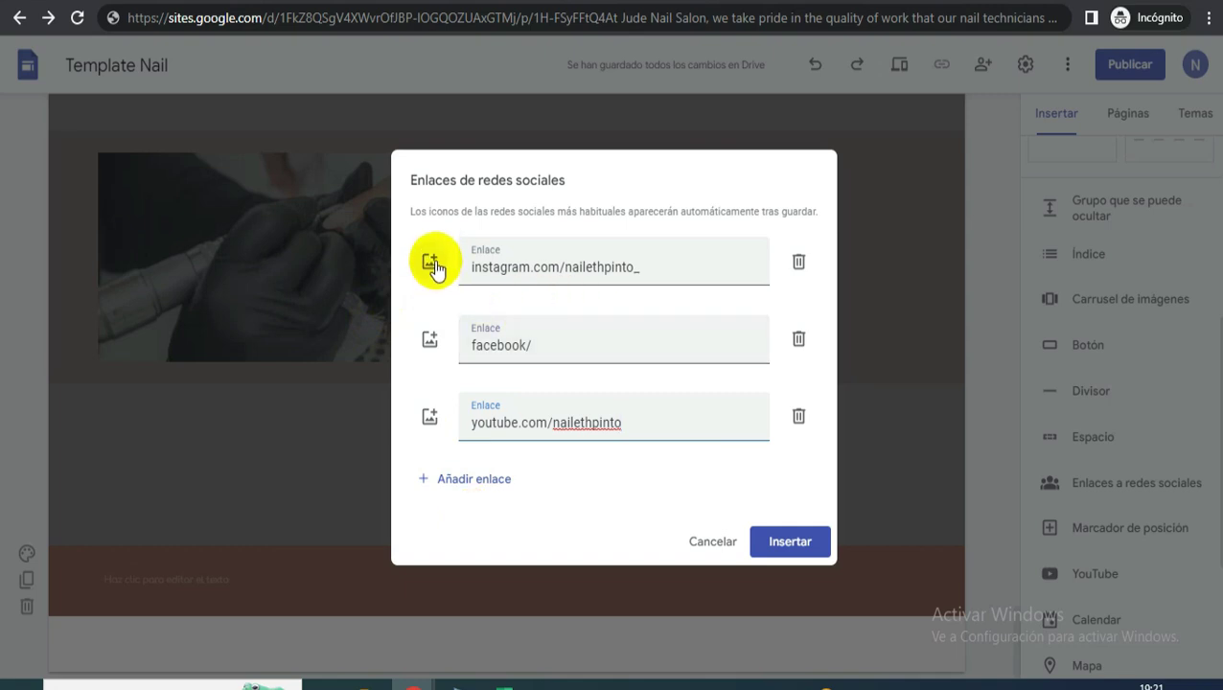
{"action": "left_click", "coordinate": [790, 548]}
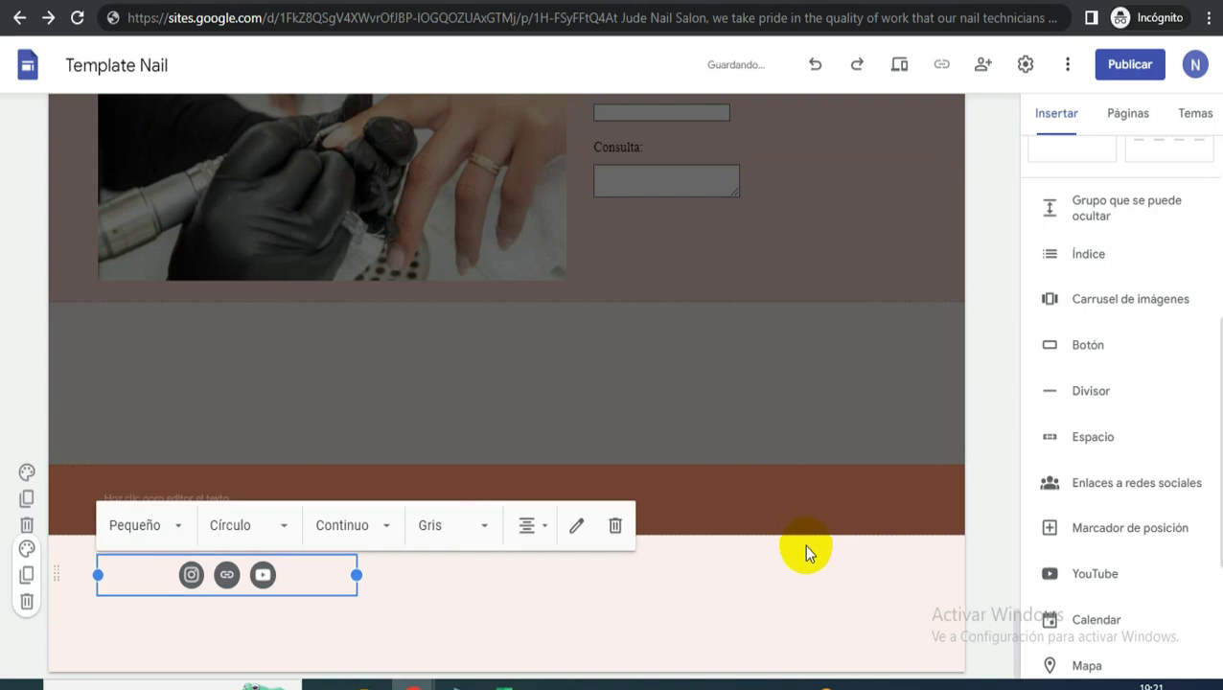
{"action": "left_click_drag", "start_coordinate": [537, 508], "coordinate": [695, 544]}
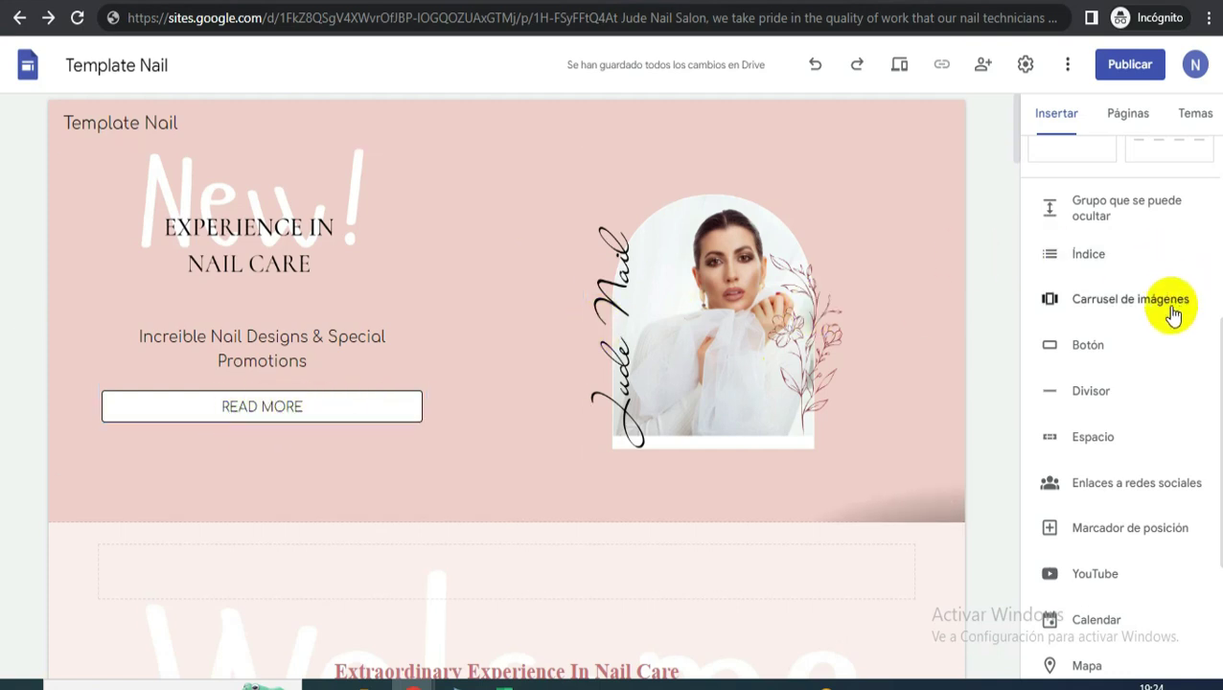
- Create a new Our Services page with the standard Encabezado header
{"action": "scroll", "coordinate": [1181, 315], "scroll_direction": "up", "scroll_amount": 3}
{"action": "scroll", "coordinate": [1133, 159], "scroll_direction": "up", "scroll_amount": 2}
{"action": "left_click", "coordinate": [1126, 114]}
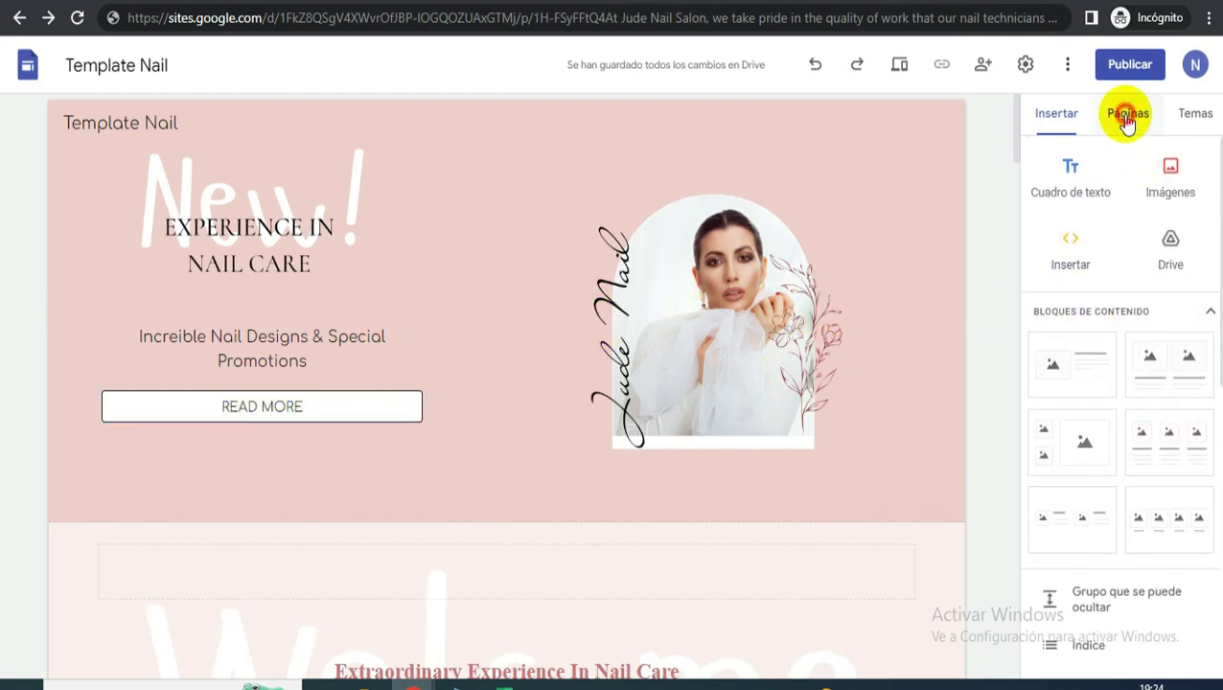
{"action": "left_click", "coordinate": [1111, 618]}
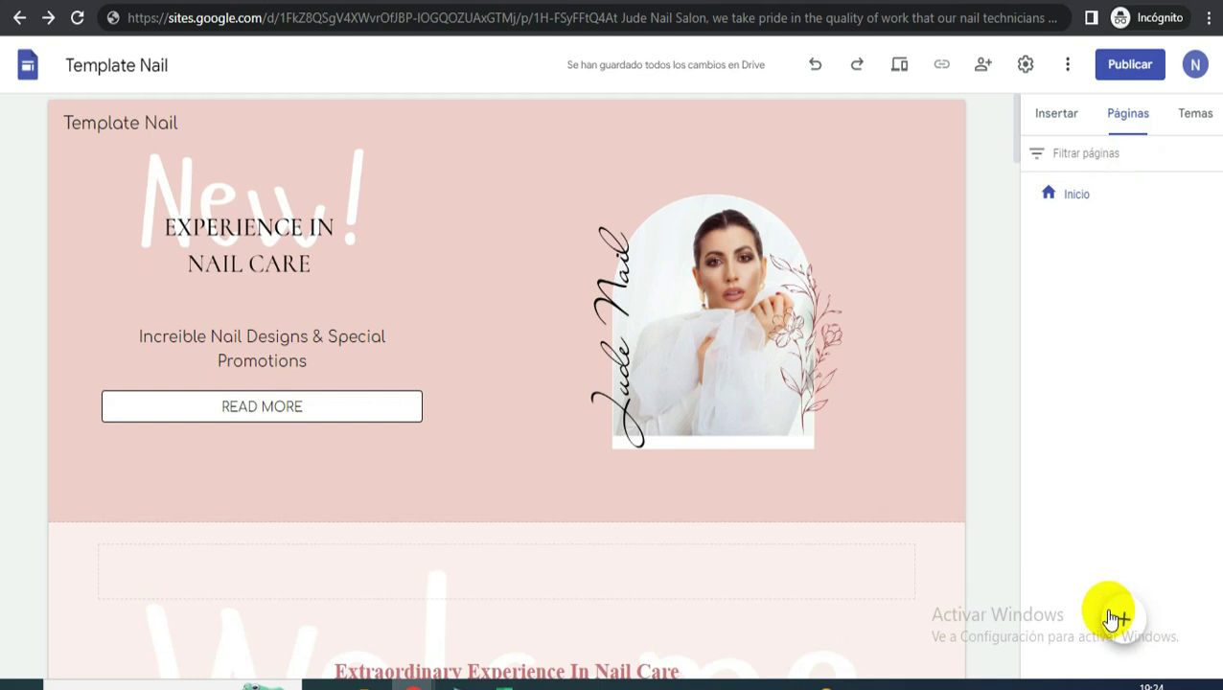
{"action": "left_click", "coordinate": [1053, 617]}
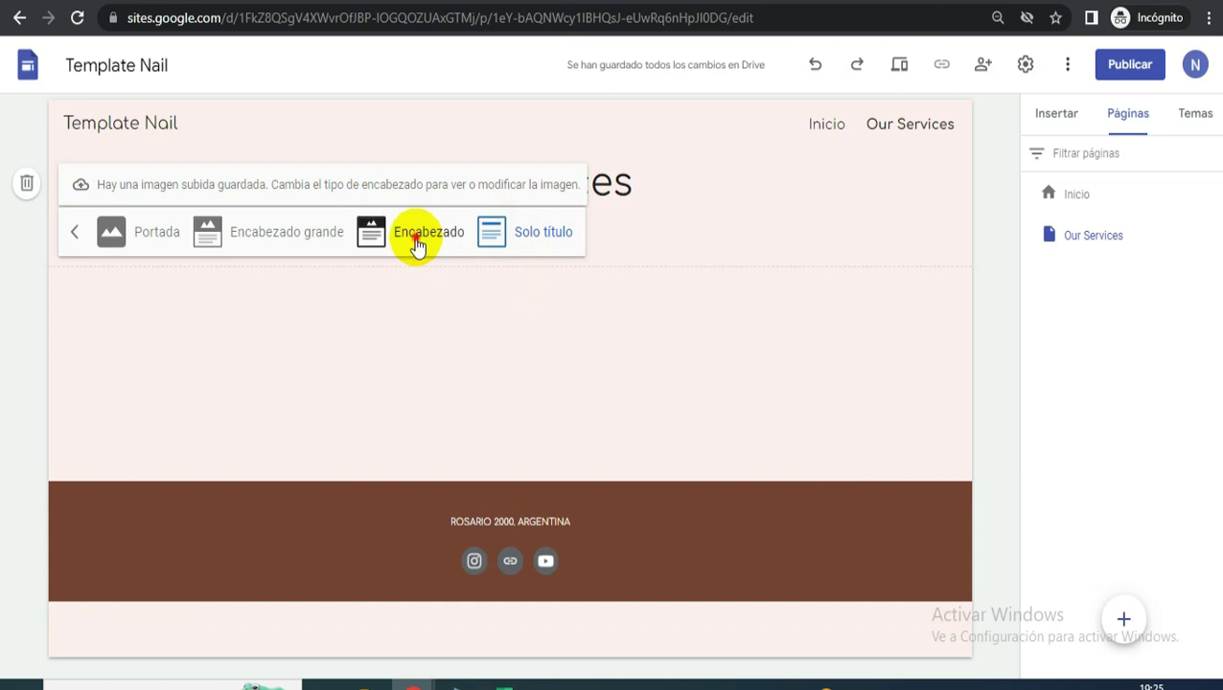
{"action": "left_click", "coordinate": [415, 238]}
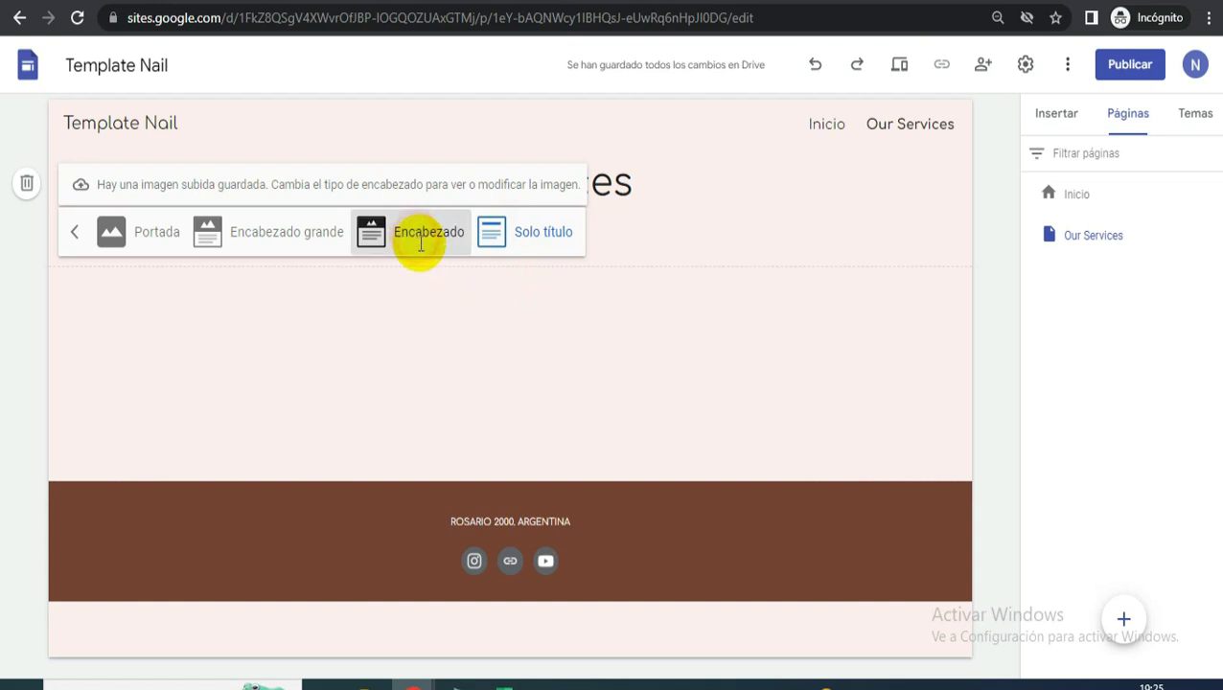
{"action": "left_click", "coordinate": [633, 426]}
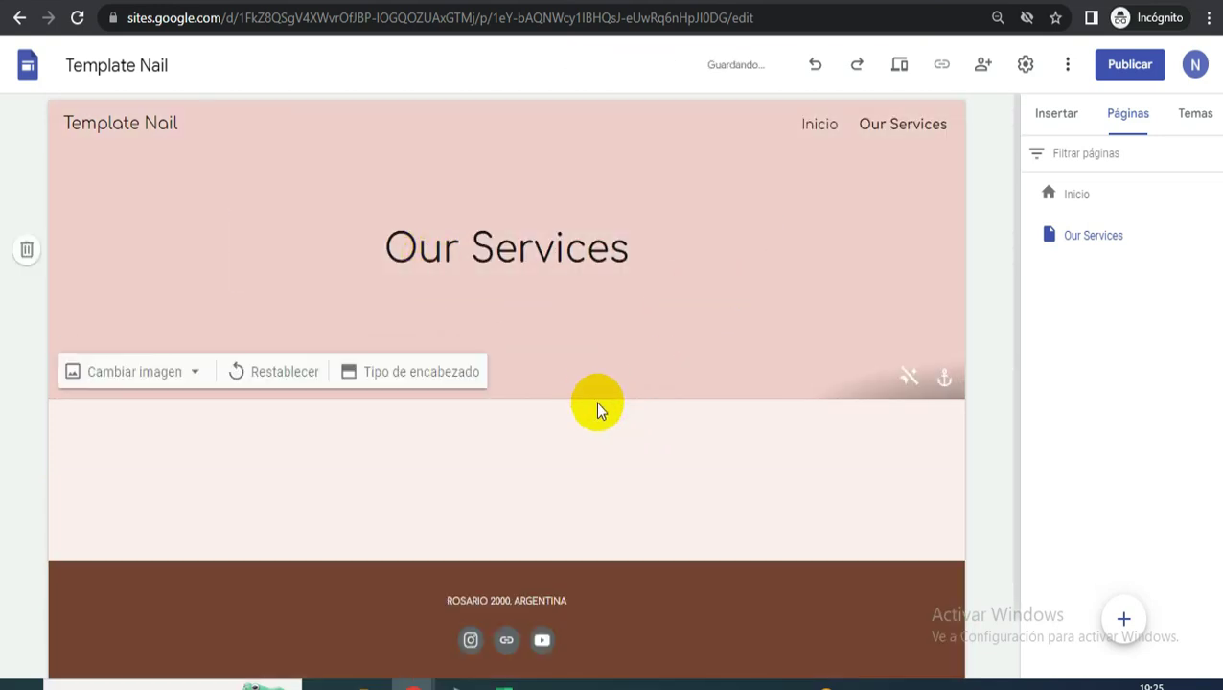
- Add a text box with the pasted WHAT WE OFFER heading at font size 26
{"action": "scroll", "coordinate": [991, 157], "scroll_direction": "down", "scroll_amount": 1}
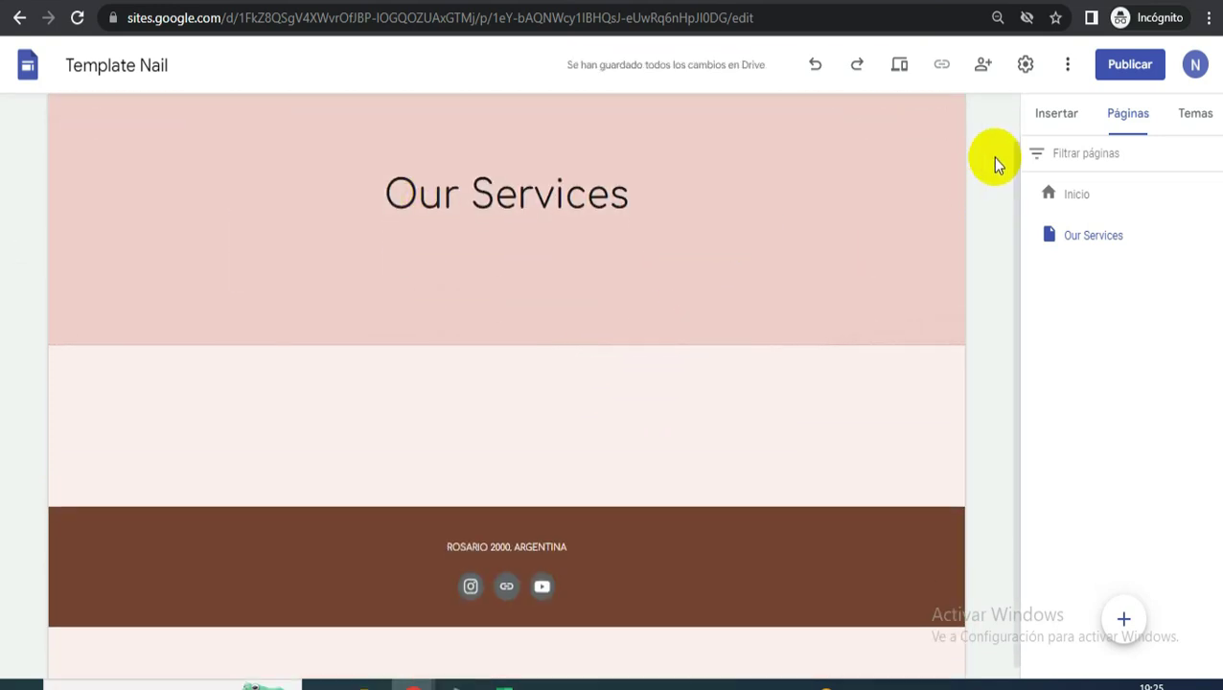
{"action": "left_click", "coordinate": [1054, 119]}
{"action": "left_click", "coordinate": [1060, 171]}
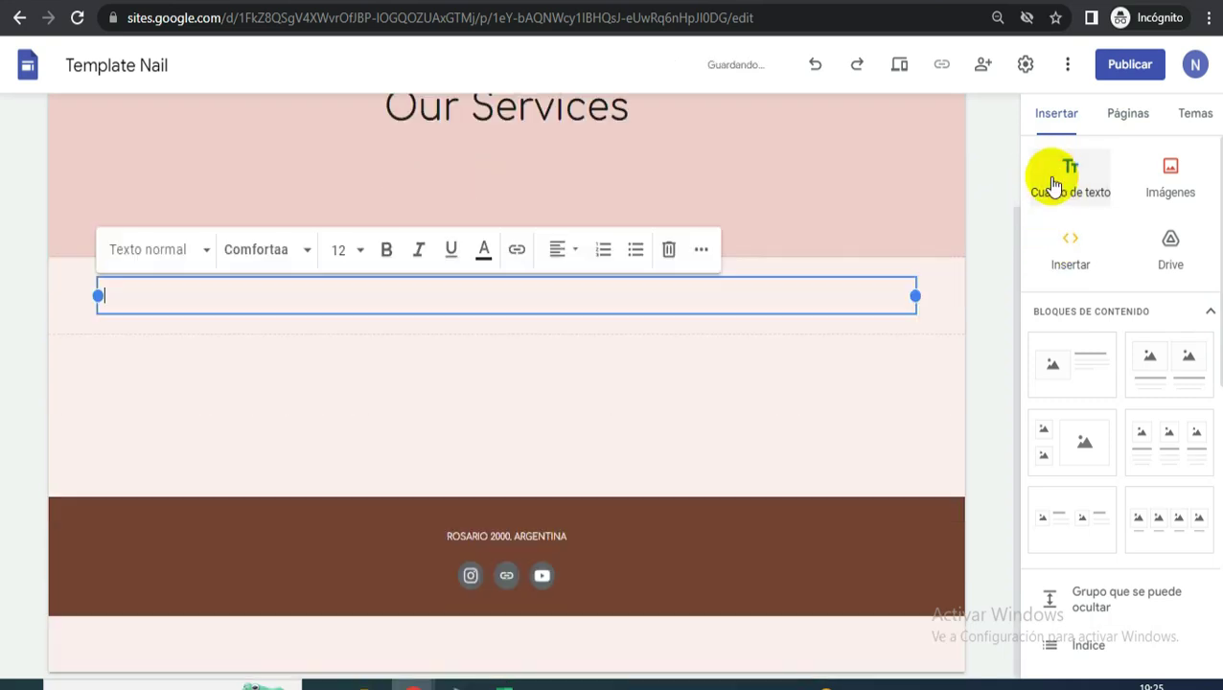
{"action": "type", "text": "Our Services WHAT WE OFFER"}
{"action": "left_click", "coordinate": [625, 322]}
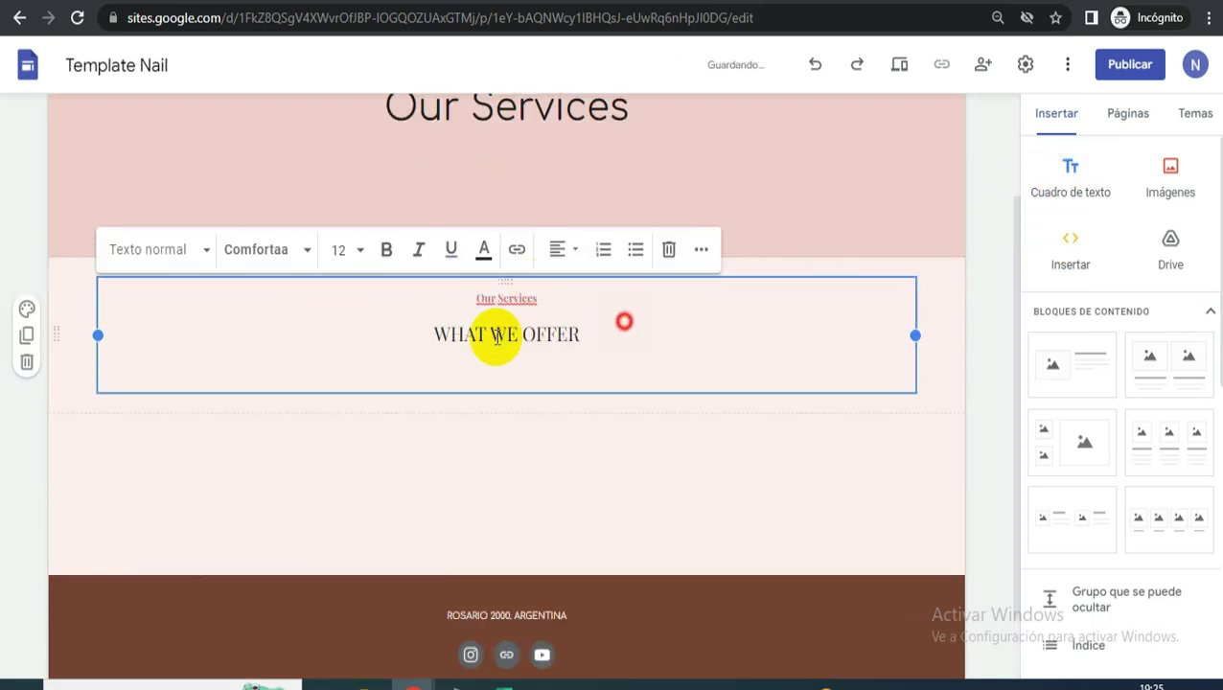
{"action": "left_click", "coordinate": [324, 249]}
{"action": "type", "text": "26"}
{"action": "key", "text": "Return"}
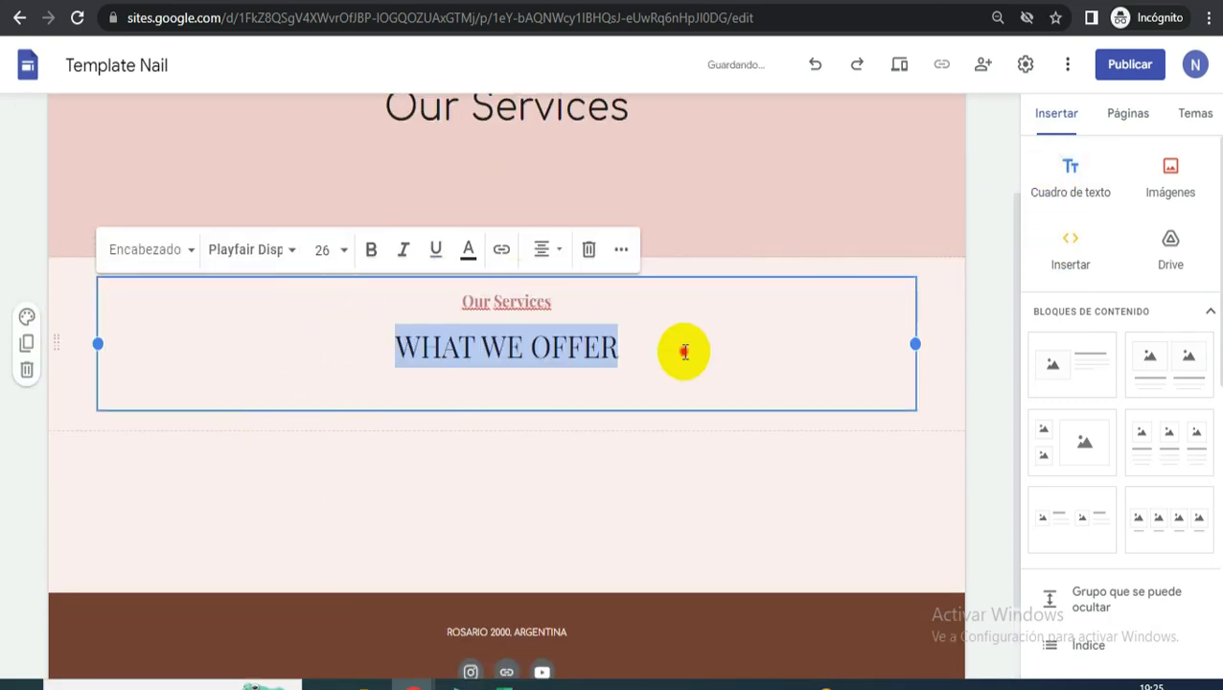
{"action": "left_click", "coordinate": [684, 352]}
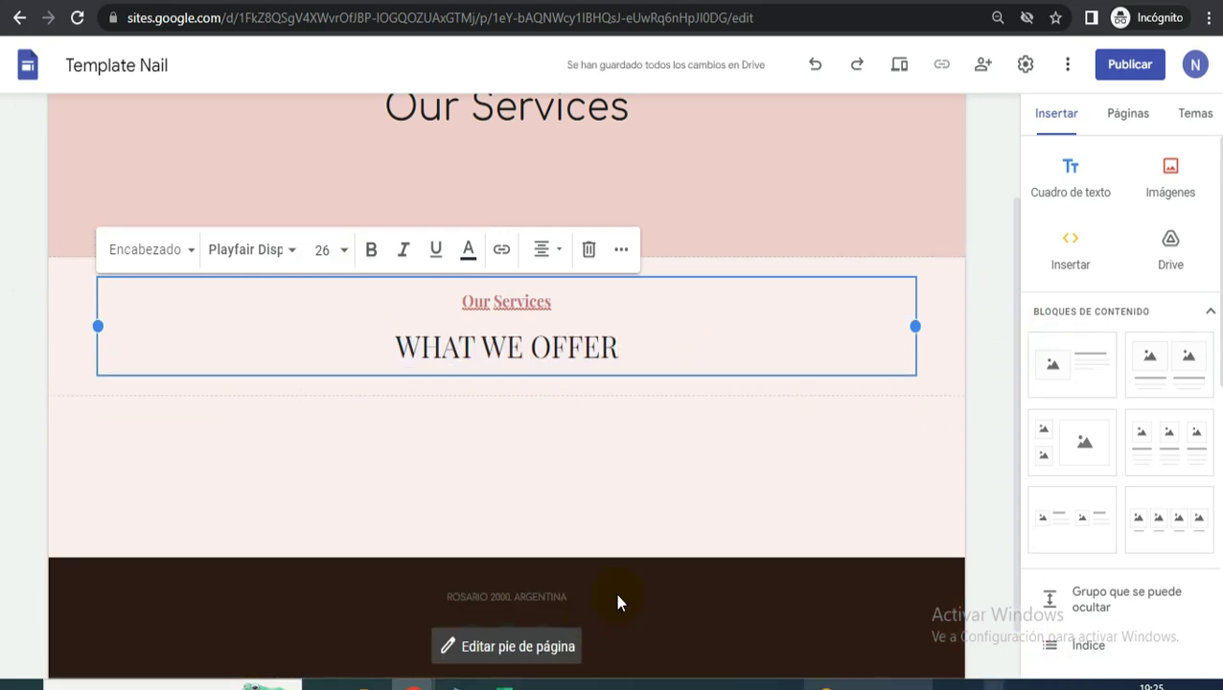
- Add an image-and-text block under the heading and choose to upload its image
{"action": "scroll", "coordinate": [1083, 422], "scroll_direction": "down", "scroll_amount": 1}
{"action": "scroll", "coordinate": [1083, 422], "scroll_direction": "down", "scroll_amount": 1}
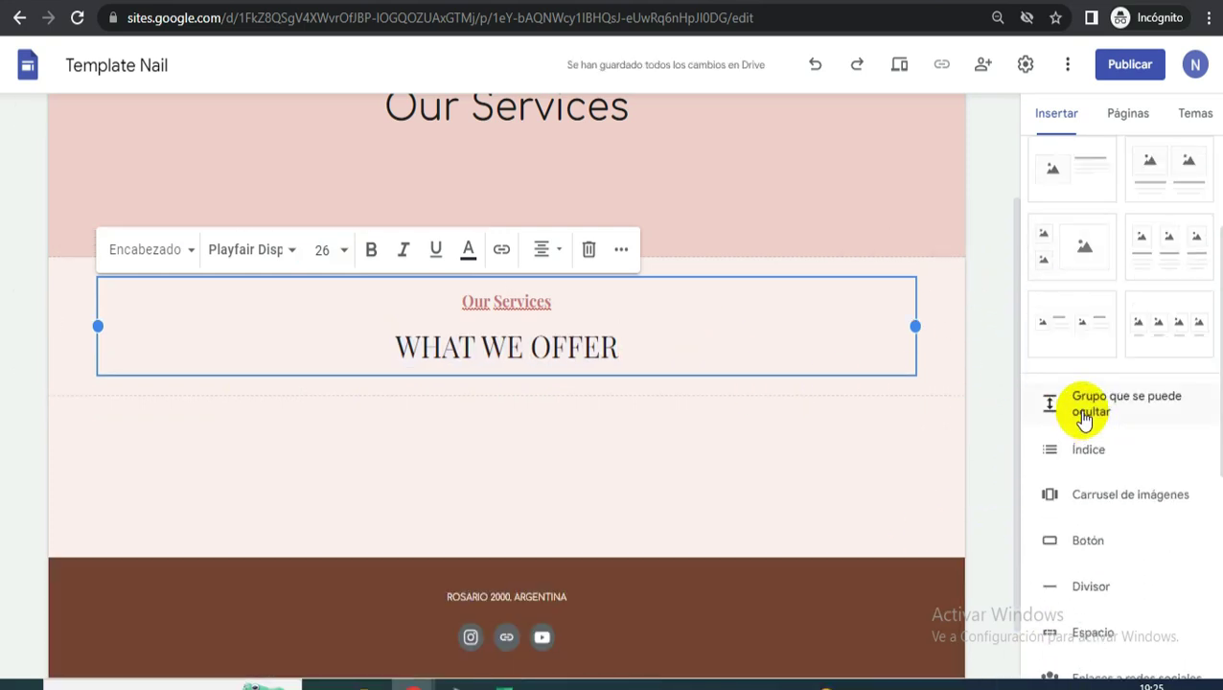
{"action": "scroll", "coordinate": [1084, 415], "scroll_direction": "up", "scroll_amount": 3}
{"action": "left_click", "coordinate": [1057, 367]}
{"action": "scroll", "coordinate": [399, 363], "scroll_direction": "down", "scroll_amount": 2}
{"action": "left_click", "coordinate": [262, 283]}
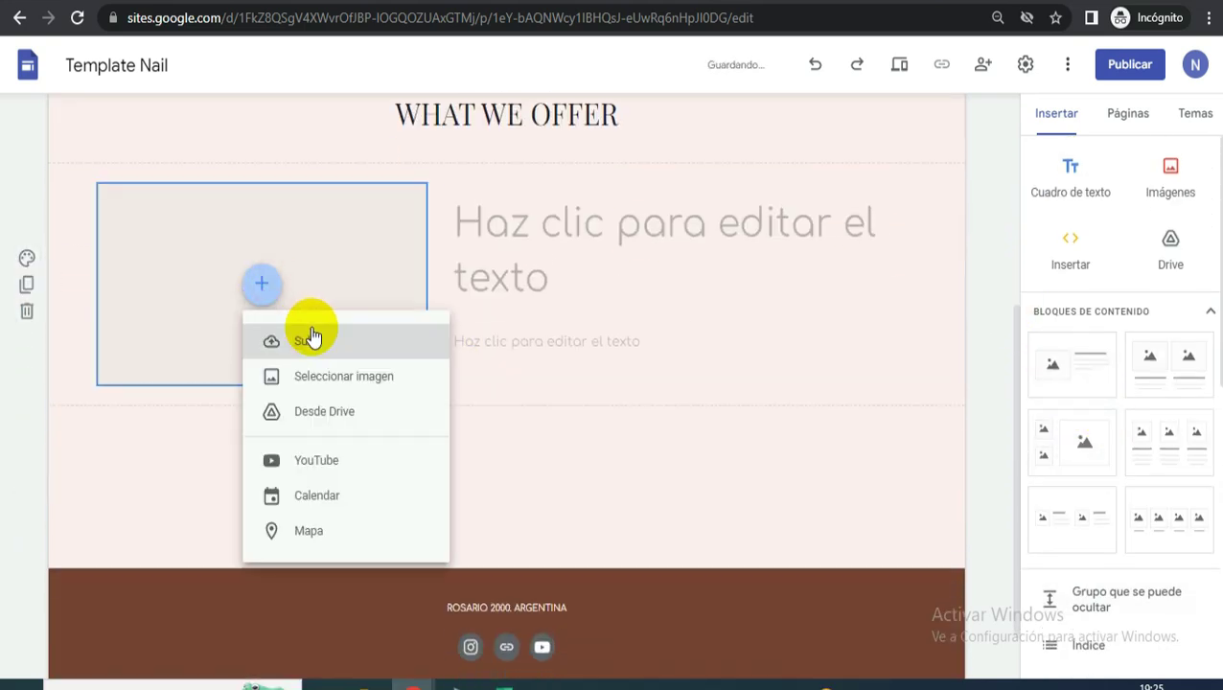
{"action": "left_click", "coordinate": [313, 343]}
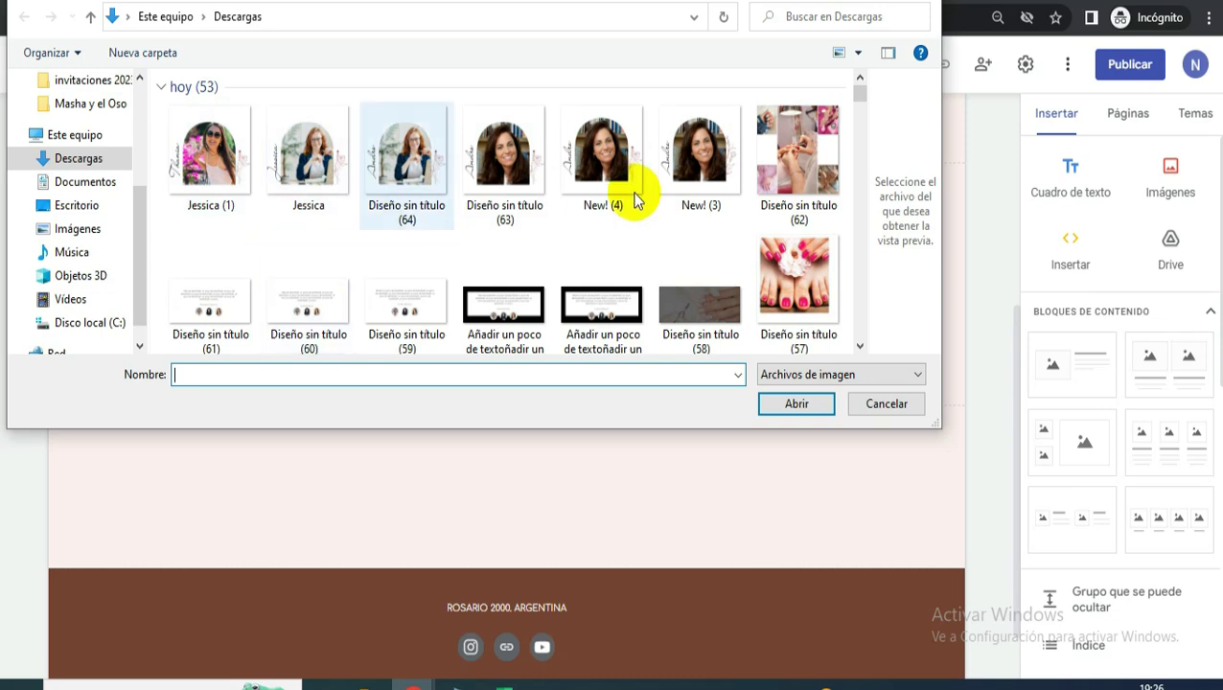
- Scroll the home page down to the OUR SERVICES carousel and You're Invited banner
{"action": "scroll", "coordinate": [671, 203], "scroll_direction": "down", "scroll_amount": 1}
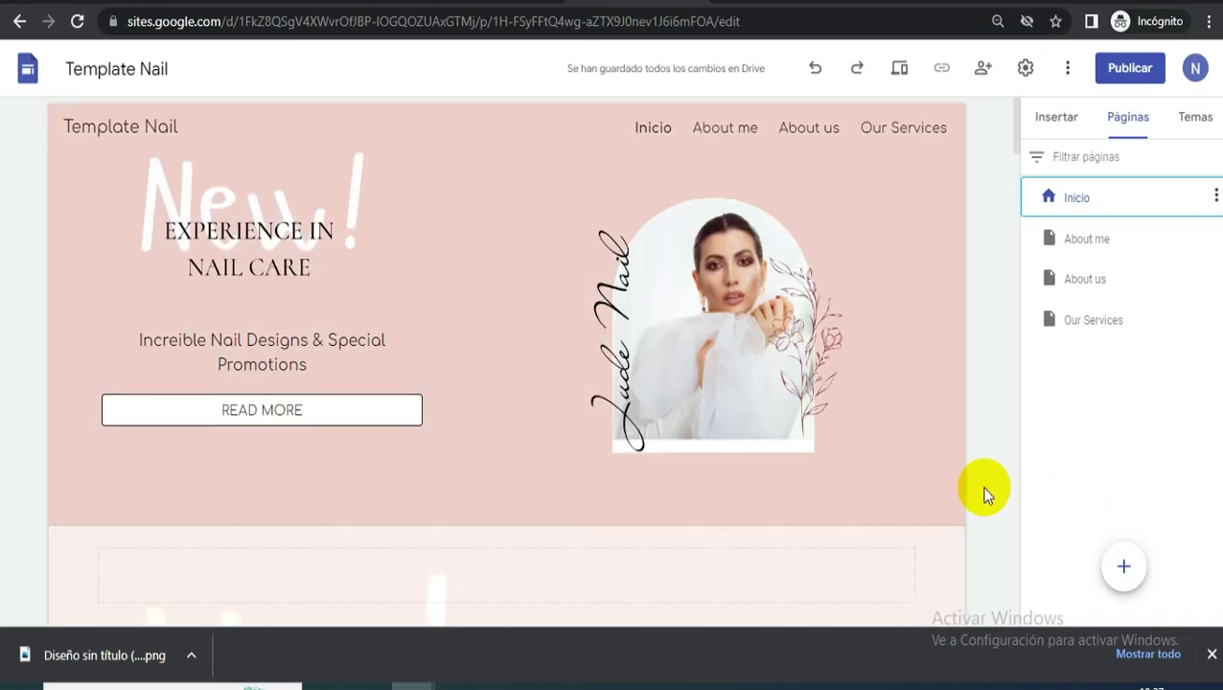
{"action": "scroll", "coordinate": [904, 409], "scroll_direction": "down", "scroll_amount": 6}
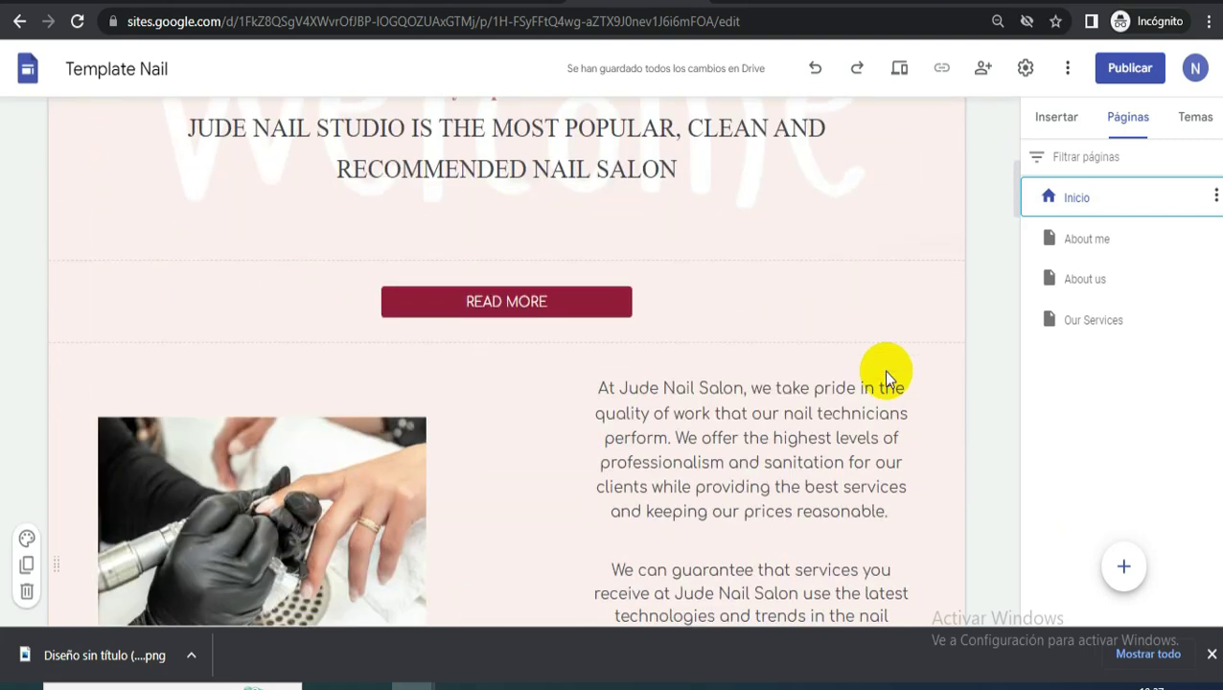
{"action": "scroll", "coordinate": [879, 316], "scroll_direction": "down", "scroll_amount": 2}
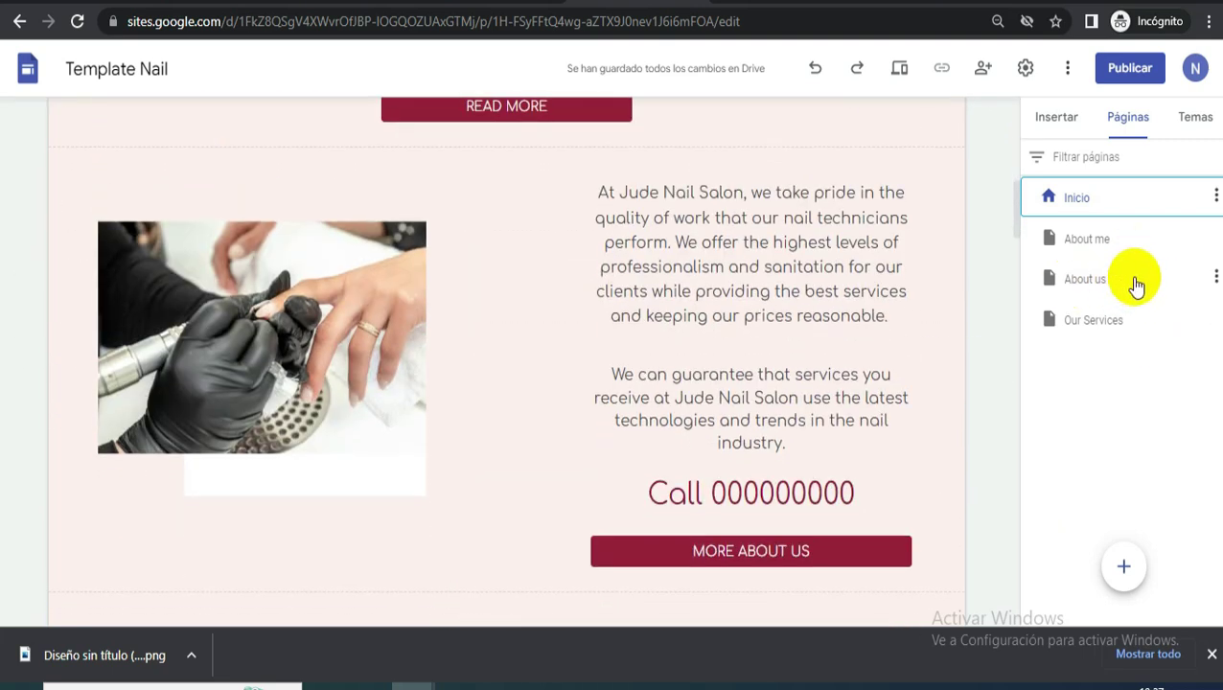
{"action": "scroll", "coordinate": [888, 291], "scroll_direction": "down", "scroll_amount": 1}
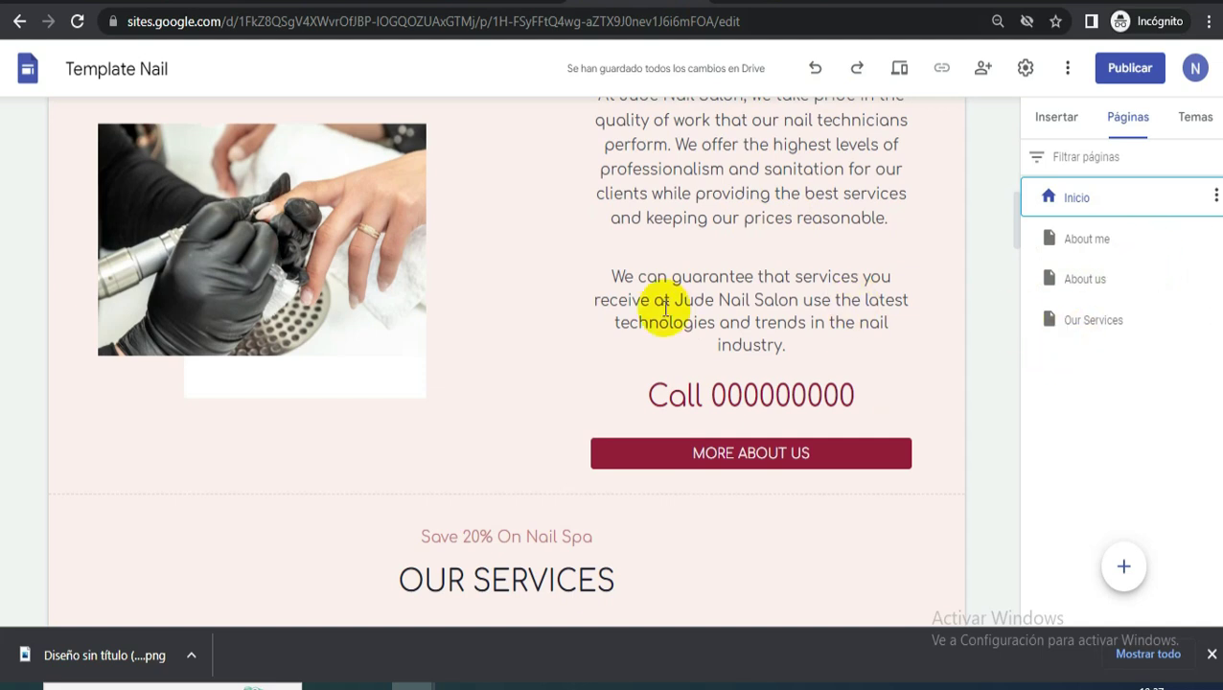
{"action": "scroll", "coordinate": [663, 313], "scroll_direction": "down", "scroll_amount": 6}
{"action": "scroll", "coordinate": [824, 290], "scroll_direction": "down", "scroll_amount": 9}
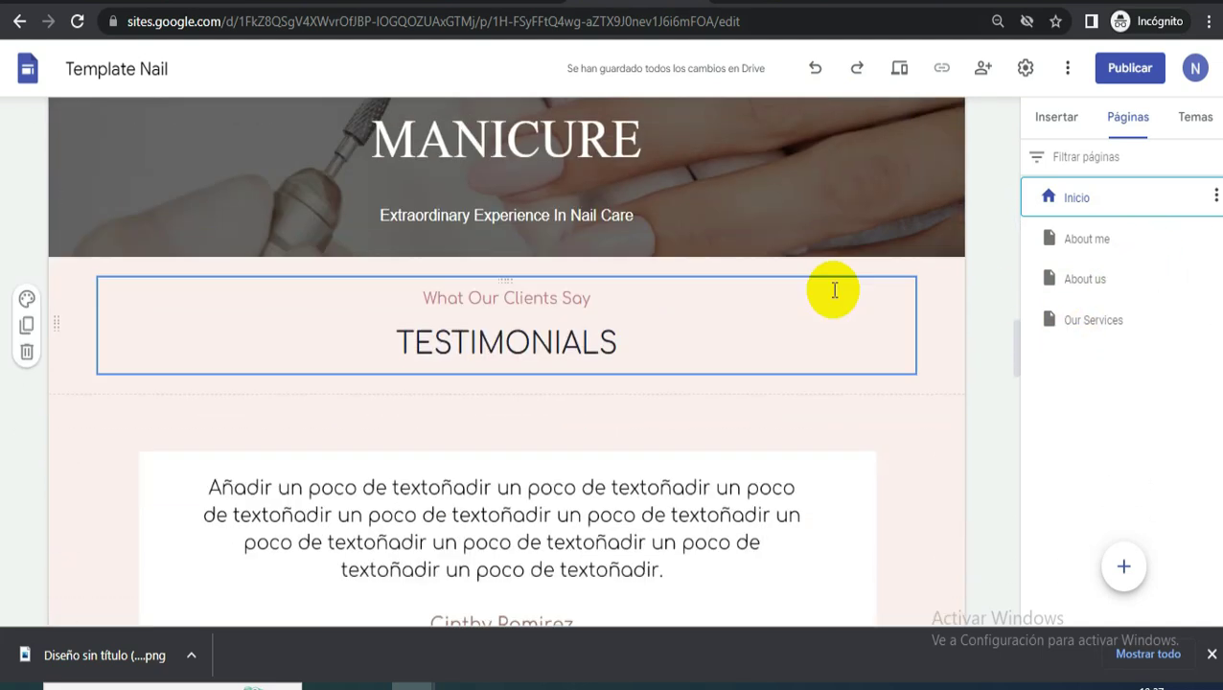
{"action": "scroll", "coordinate": [833, 284], "scroll_direction": "up", "scroll_amount": 5}
{"action": "scroll", "coordinate": [832, 285], "scroll_direction": "up", "scroll_amount": 2}
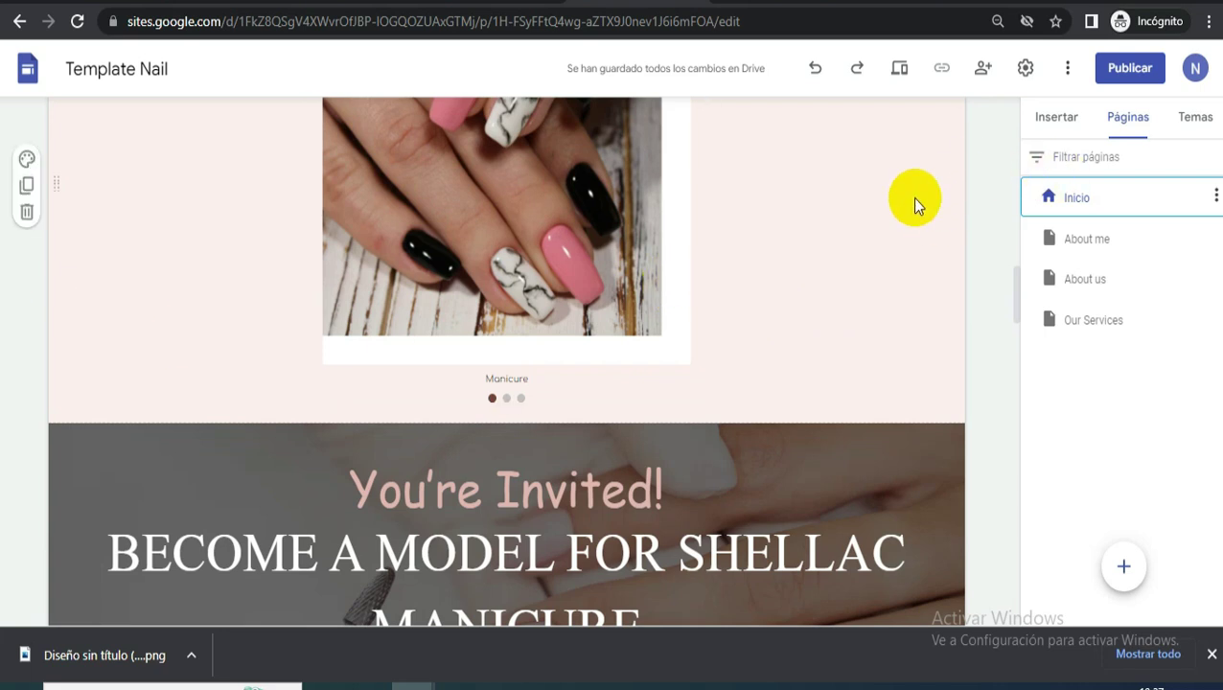
{"action": "scroll", "coordinate": [915, 199], "scroll_direction": "up", "scroll_amount": 7}
{"action": "scroll", "coordinate": [970, 278], "scroll_direction": "down", "scroll_amount": 10}
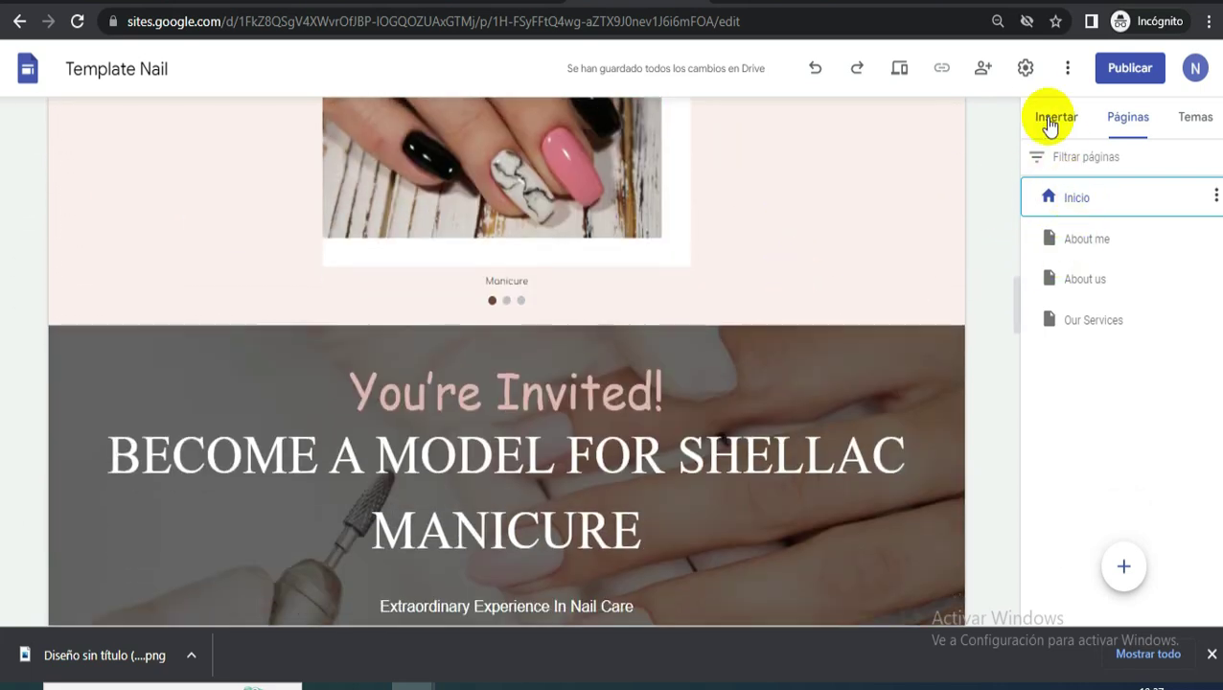
- Place a CALL ME button on the home page linking to a tel: phone number
{"action": "left_click", "coordinate": [1058, 117]}
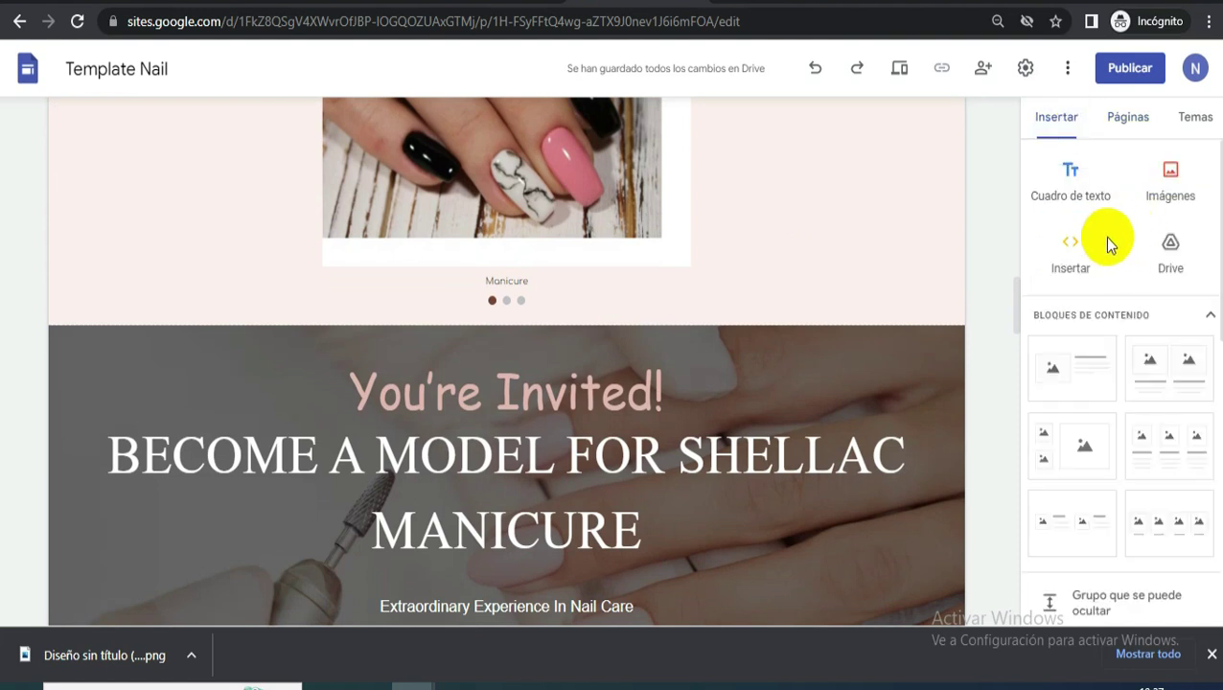
{"action": "scroll", "coordinate": [993, 211], "scroll_direction": "up", "scroll_amount": 2}
{"action": "scroll", "coordinate": [1095, 273], "scroll_direction": "down", "scroll_amount": 4}
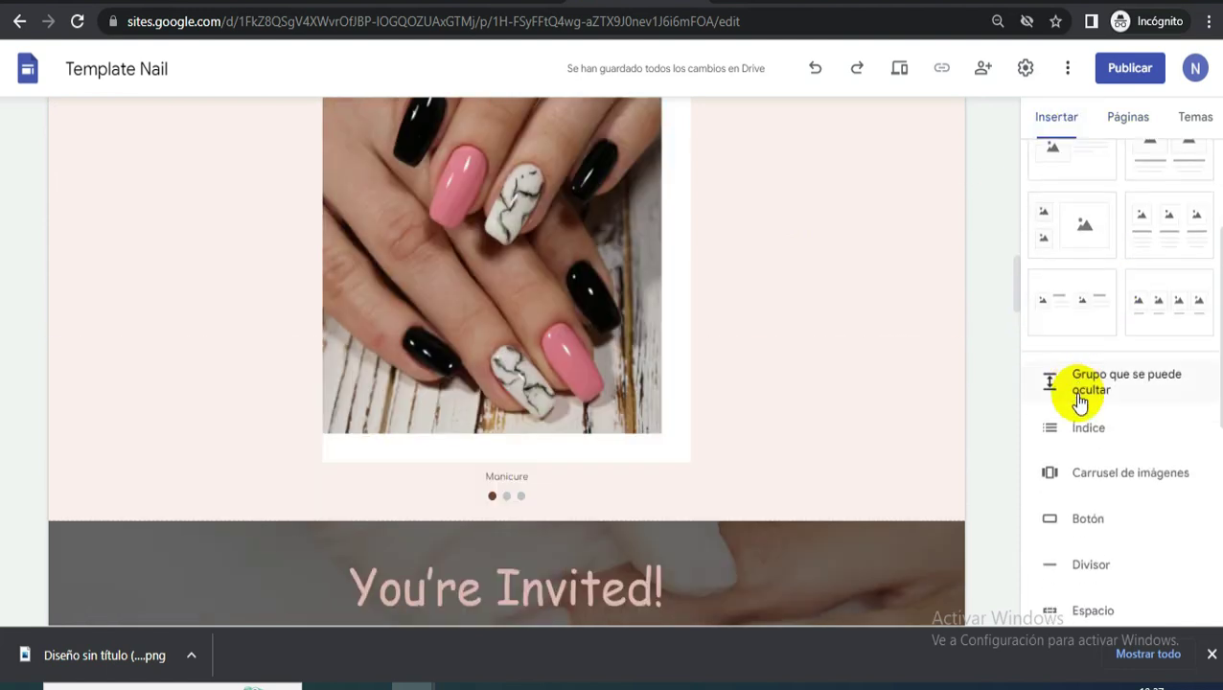
{"action": "left_click_drag", "start_coordinate": [1097, 370], "coordinate": [491, 179]}
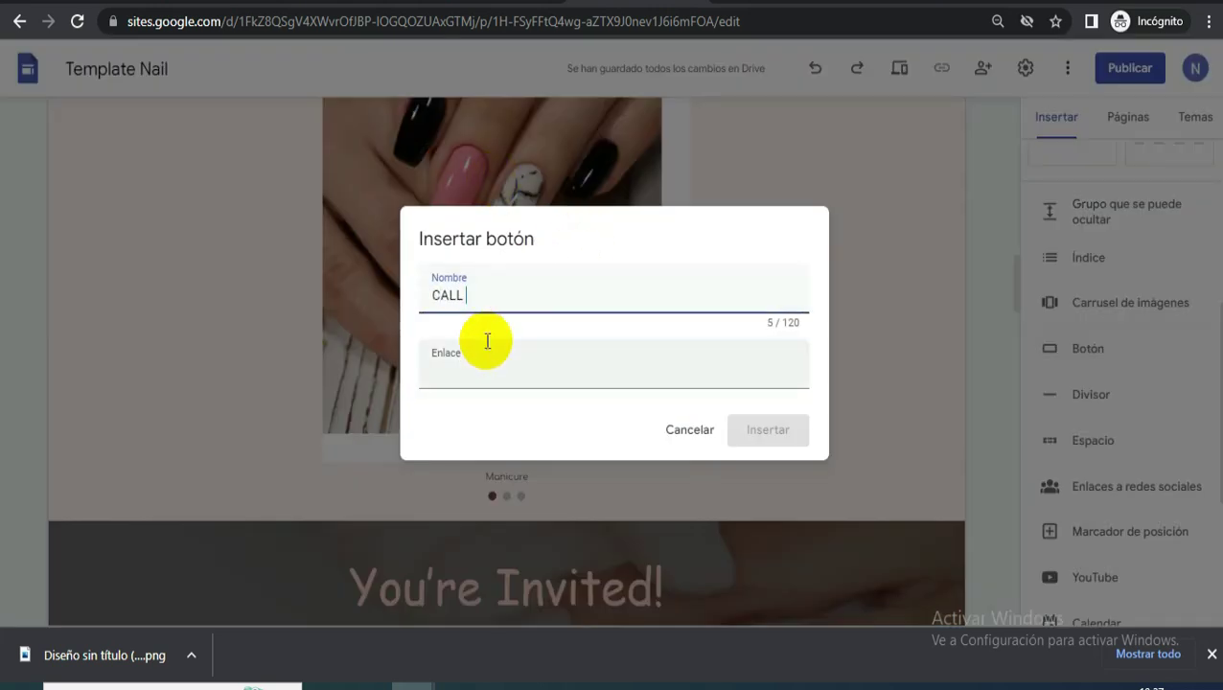
{"action": "left_click", "coordinate": [538, 378]}
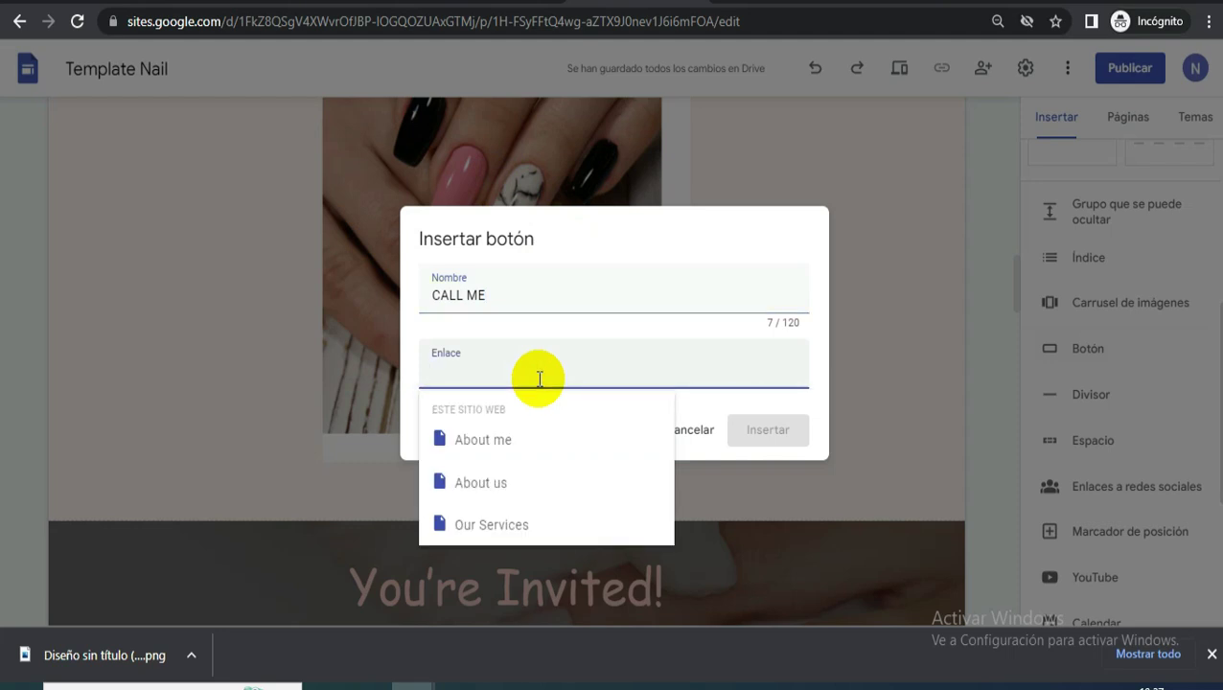
{"action": "type", "text": "tel"}
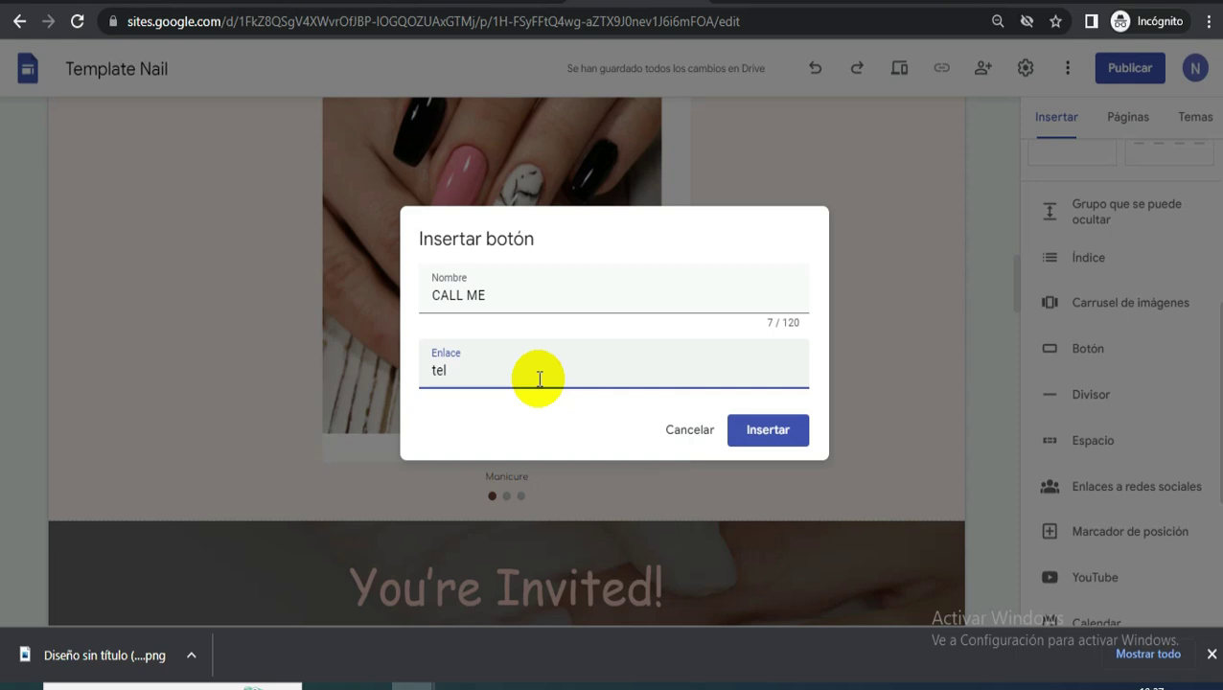
{"action": "type", "text": "://000000000"}
{"action": "left_click", "coordinate": [788, 430]}
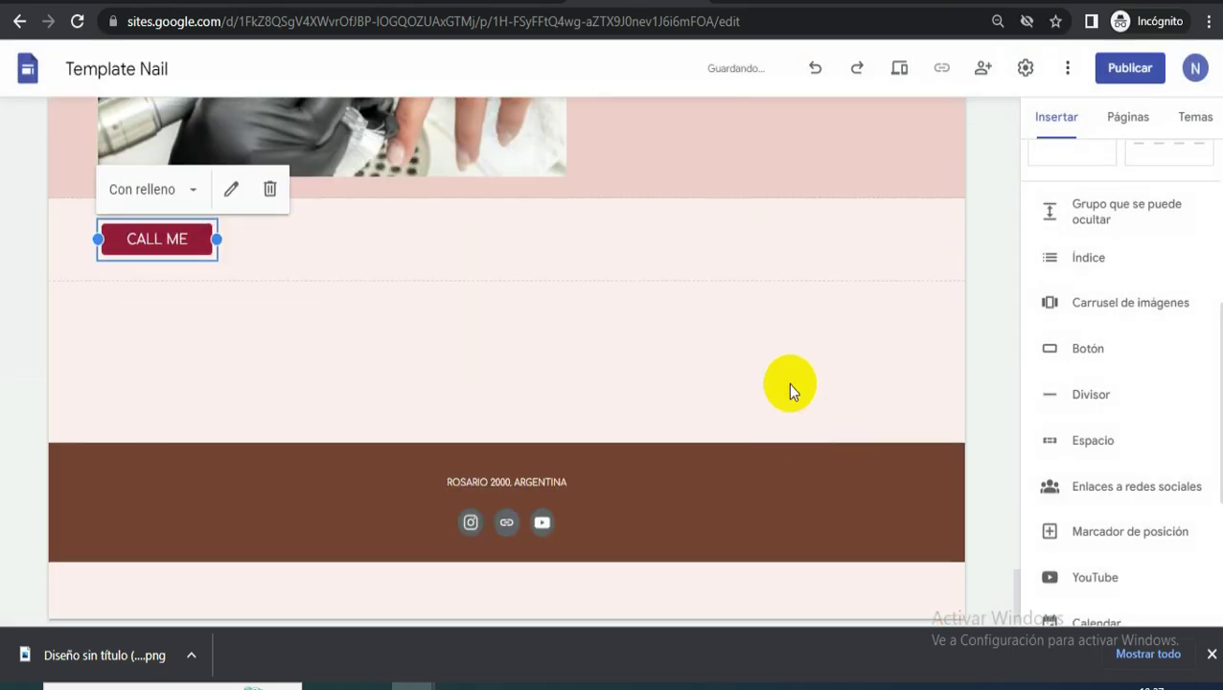
- Drag the CALL ME button down to its final position on the home page
{"action": "left_click_drag", "start_coordinate": [182, 238], "coordinate": [575, 498]}
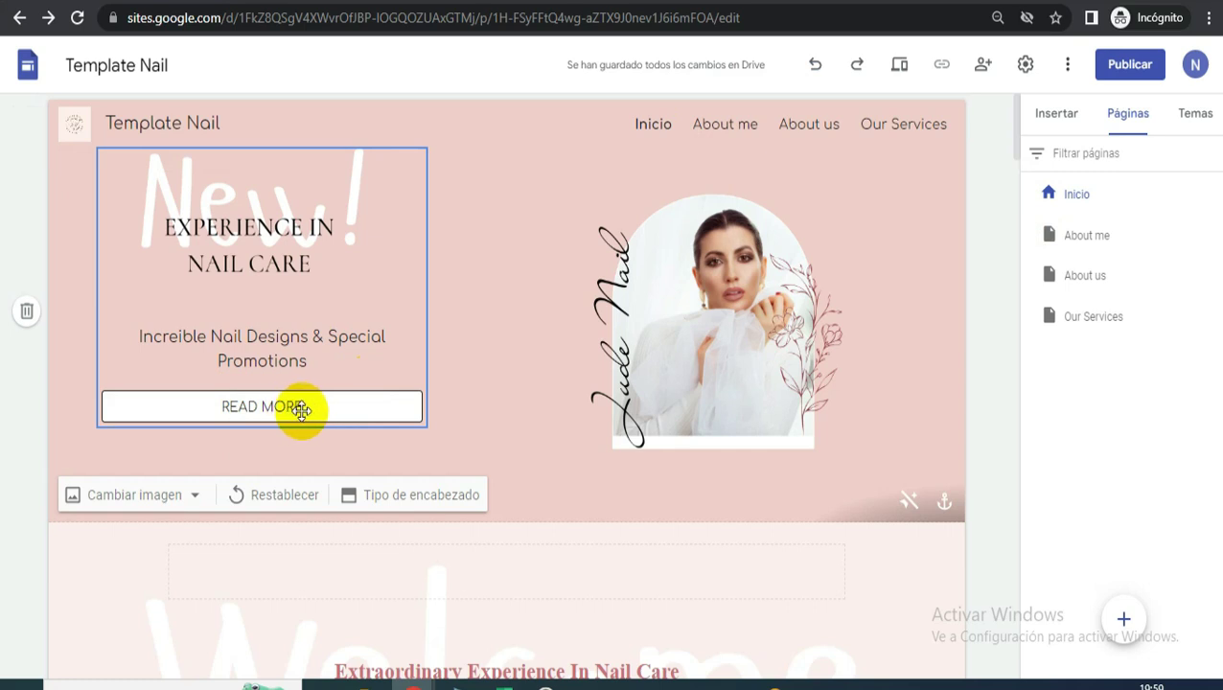
- Change the READ MORE button's link from Our Services to the About me page
{"action": "left_click_drag", "start_coordinate": [311, 407], "coordinate": [336, 406]}
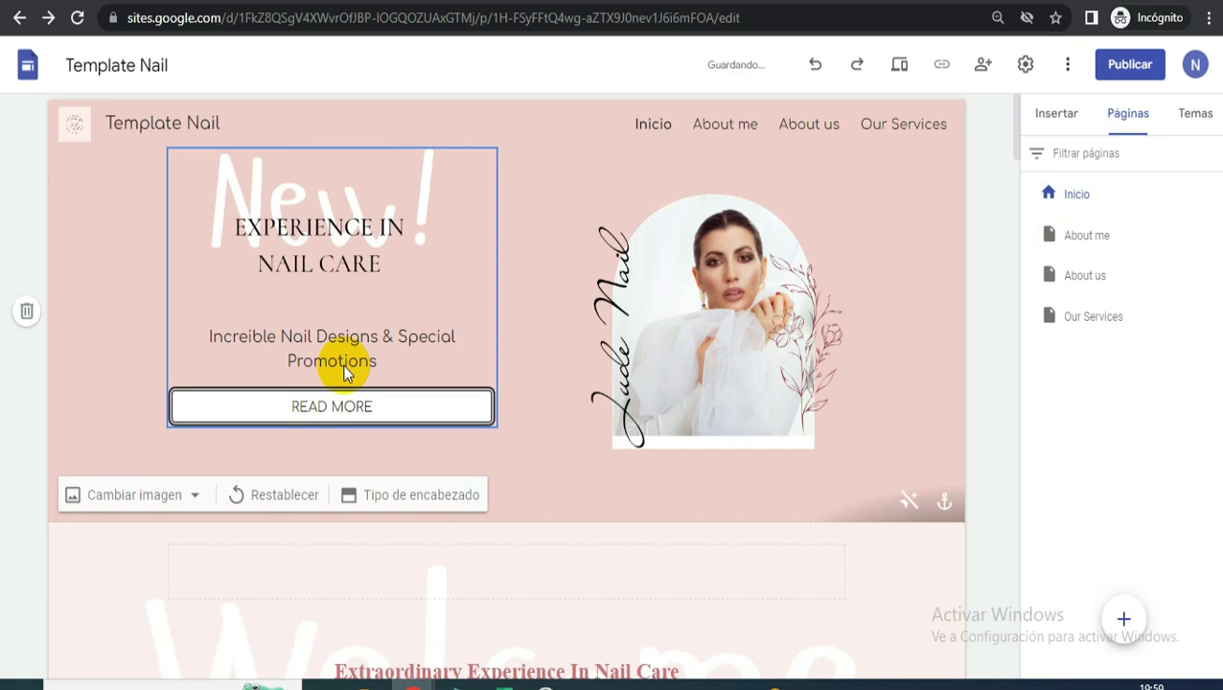
{"action": "double_click", "coordinate": [342, 364]}
{"action": "left_click", "coordinate": [400, 404]}
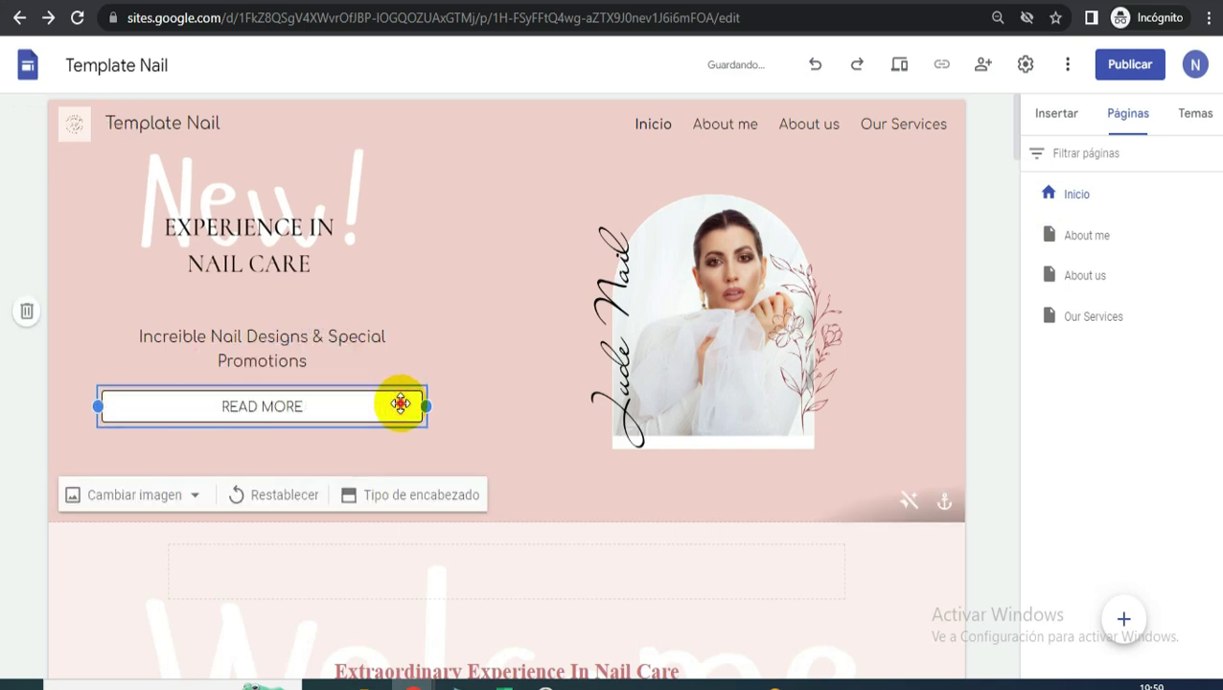
{"action": "double_click", "coordinate": [401, 403]}
{"action": "left_click", "coordinate": [556, 394]}
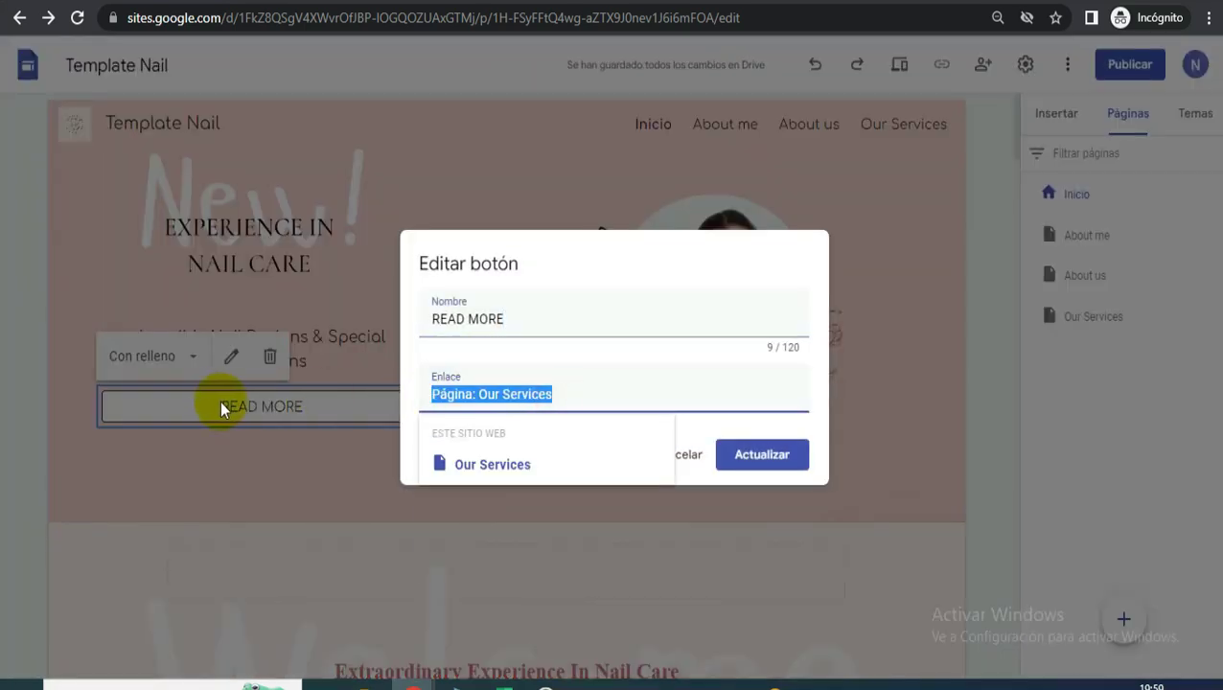
{"action": "key", "text": "BackSpace"}
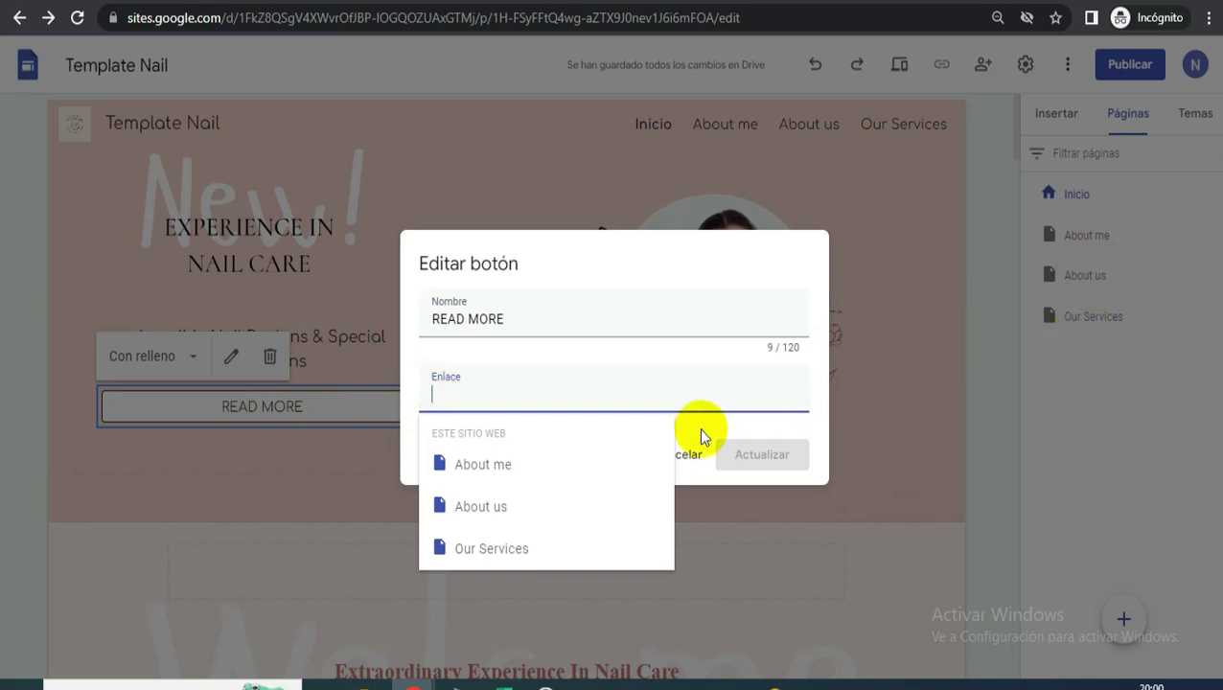
{"action": "left_click", "coordinate": [476, 479]}
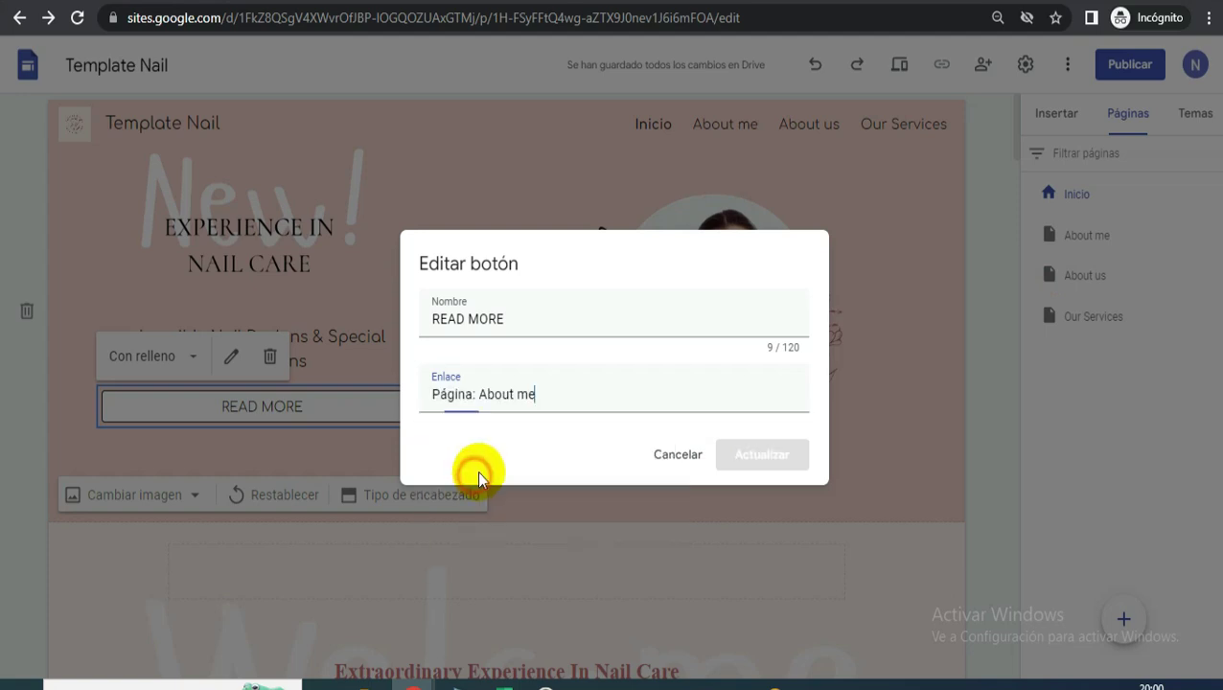
{"action": "left_click", "coordinate": [796, 461]}
- Scroll through the page to review the updated hero section
{"action": "scroll", "coordinate": [547, 336], "scroll_direction": "down", "scroll_amount": 10}
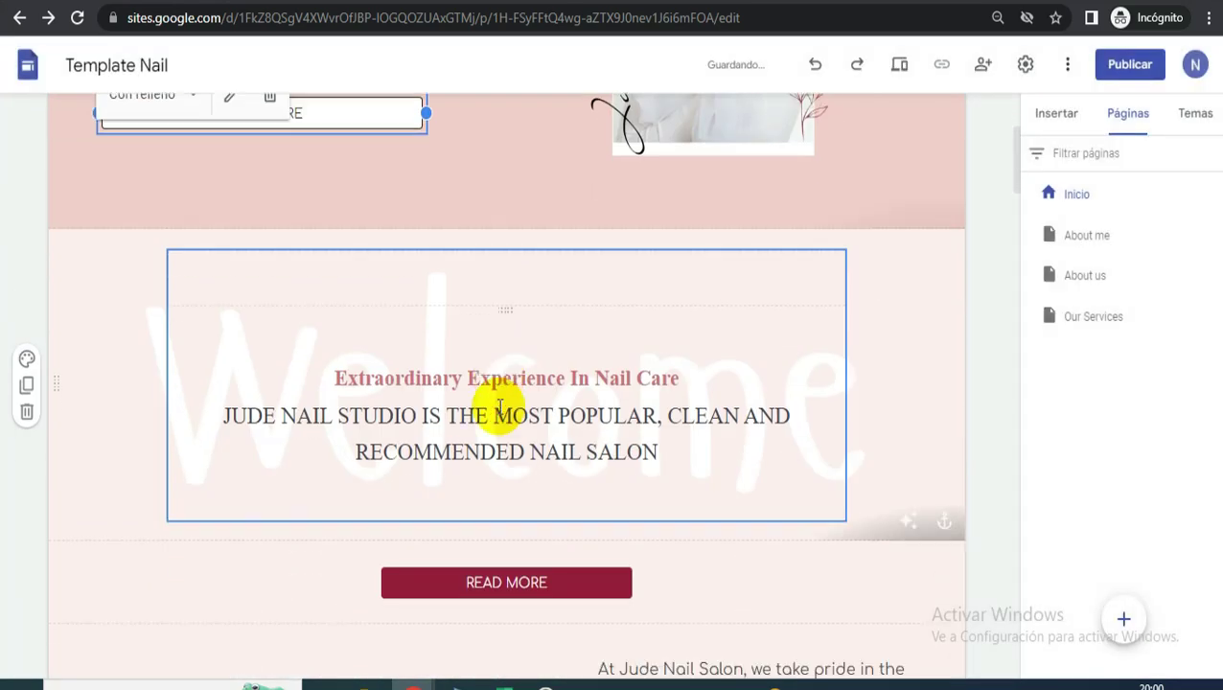
{"action": "scroll", "coordinate": [508, 365], "scroll_direction": "down", "scroll_amount": 10}
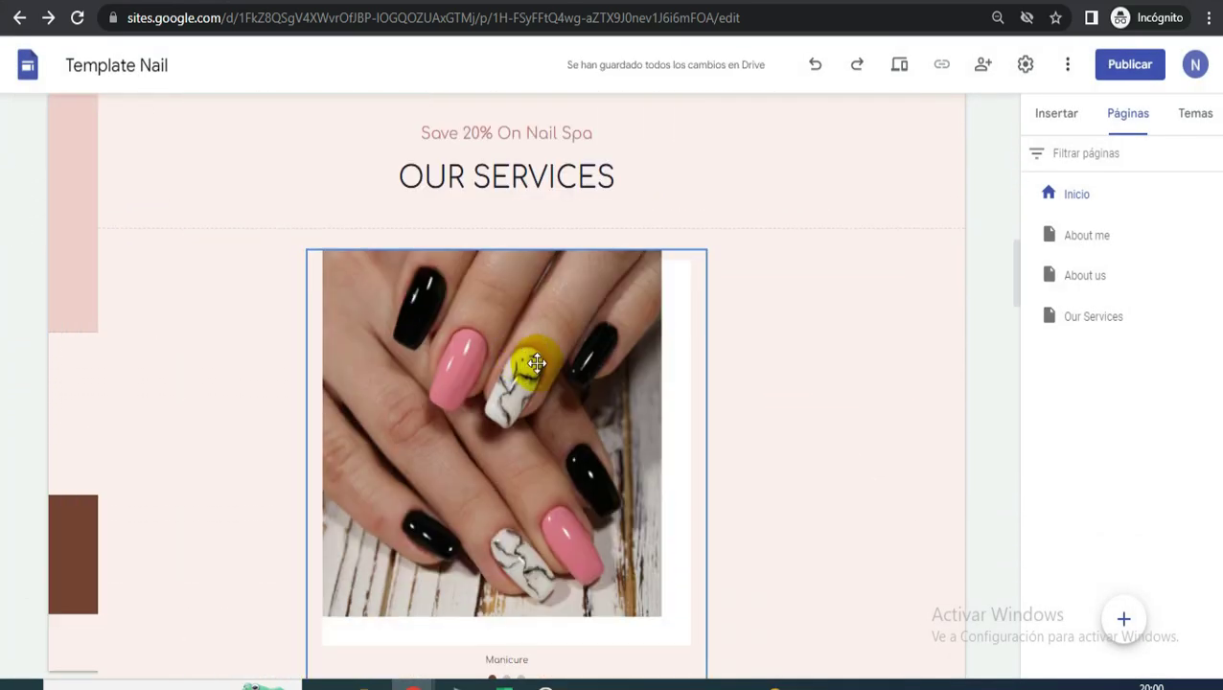
{"action": "scroll", "coordinate": [737, 259], "scroll_direction": "up", "scroll_amount": 6}
{"action": "scroll", "coordinate": [612, 204], "scroll_direction": "down", "scroll_amount": 10}
{"action": "scroll", "coordinate": [547, 231], "scroll_direction": "up", "scroll_amount": 5}
{"action": "scroll", "coordinate": [909, 246], "scroll_direction": "up", "scroll_amount": 20}
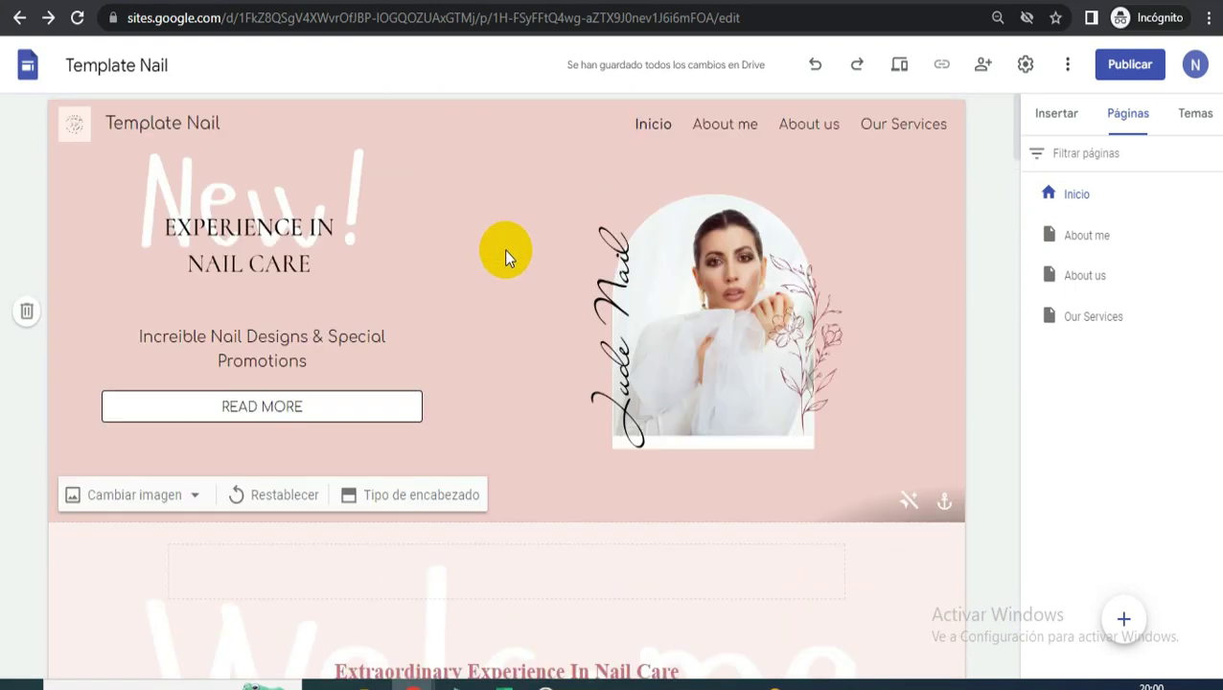
{"action": "mouse_move", "coordinate": [84, 142]}
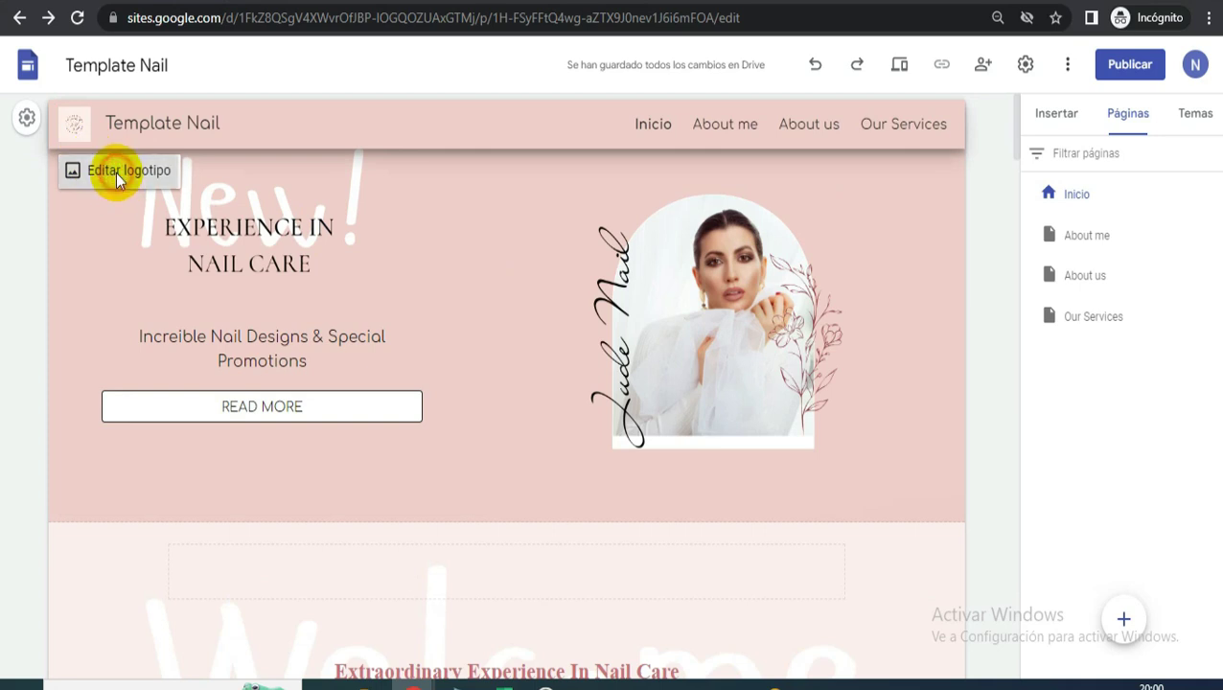
- Remove the old header logo and upload Diseño sin título (66) as the new logo
{"action": "left_click", "coordinate": [116, 171]}
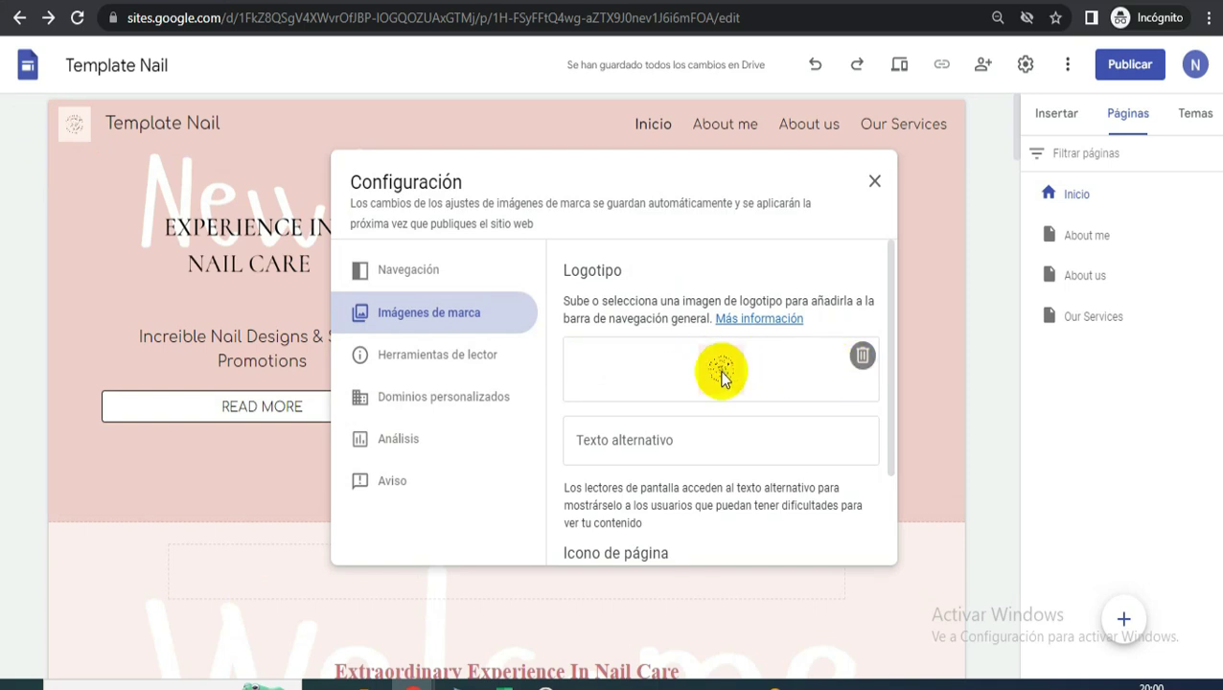
{"action": "left_click", "coordinate": [864, 357]}
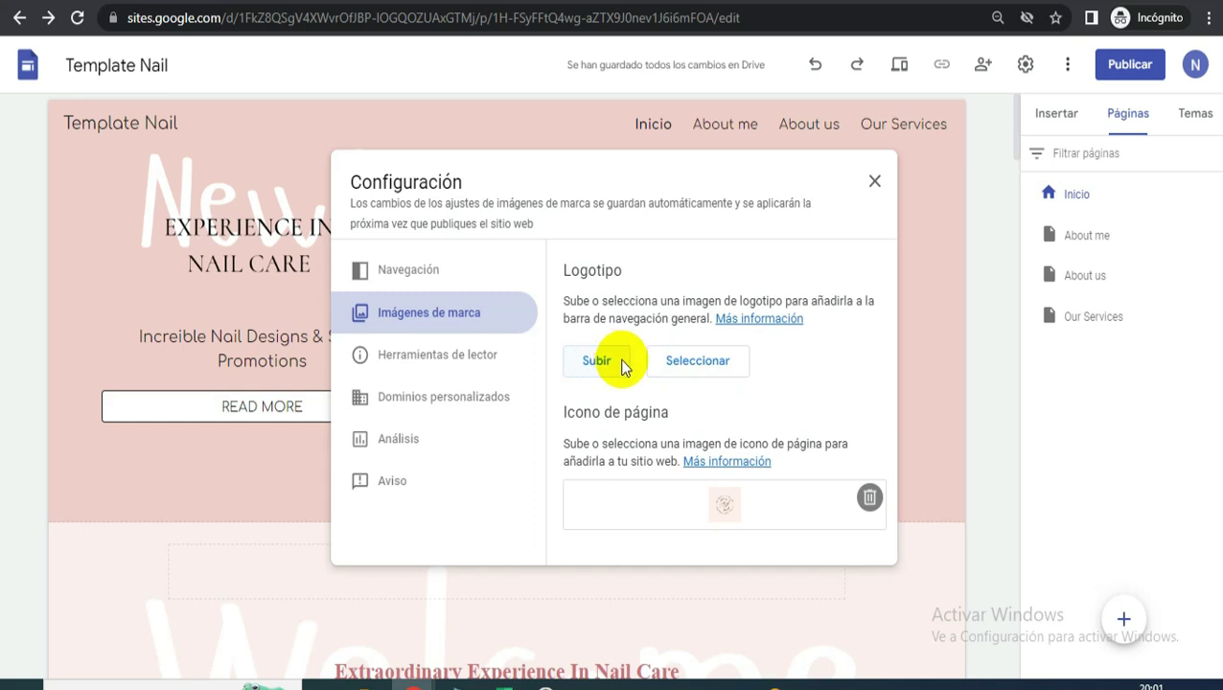
{"action": "left_click", "coordinate": [621, 363]}
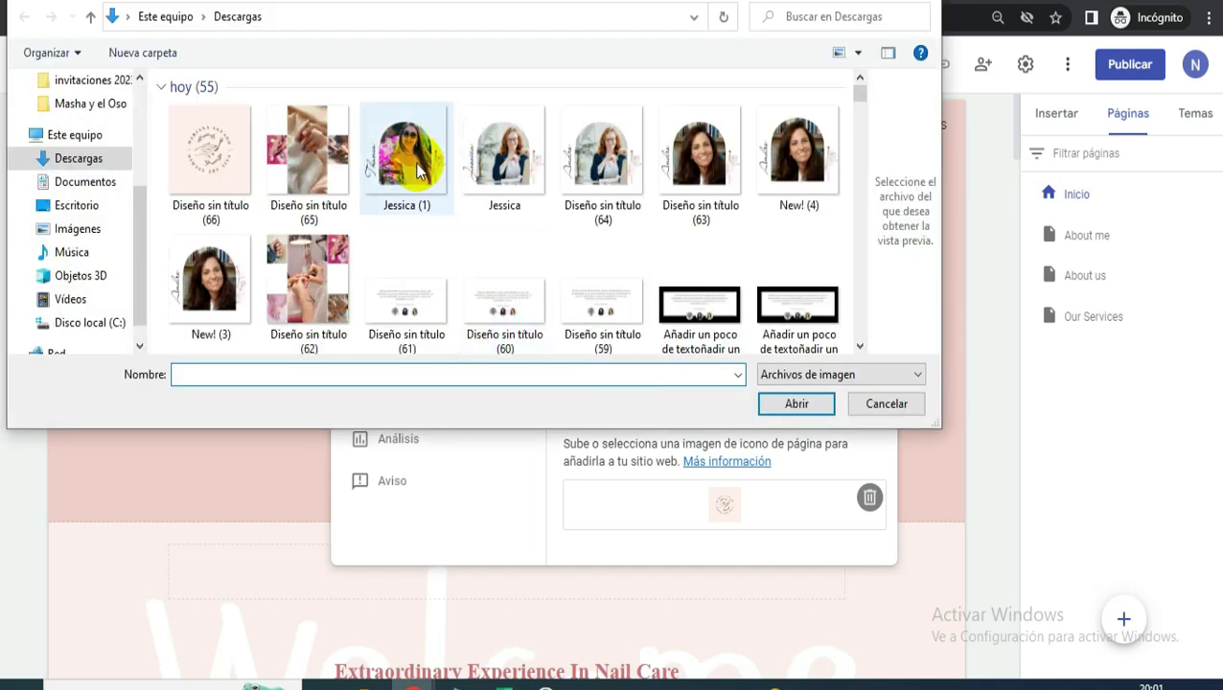
{"action": "left_click", "coordinate": [218, 151]}
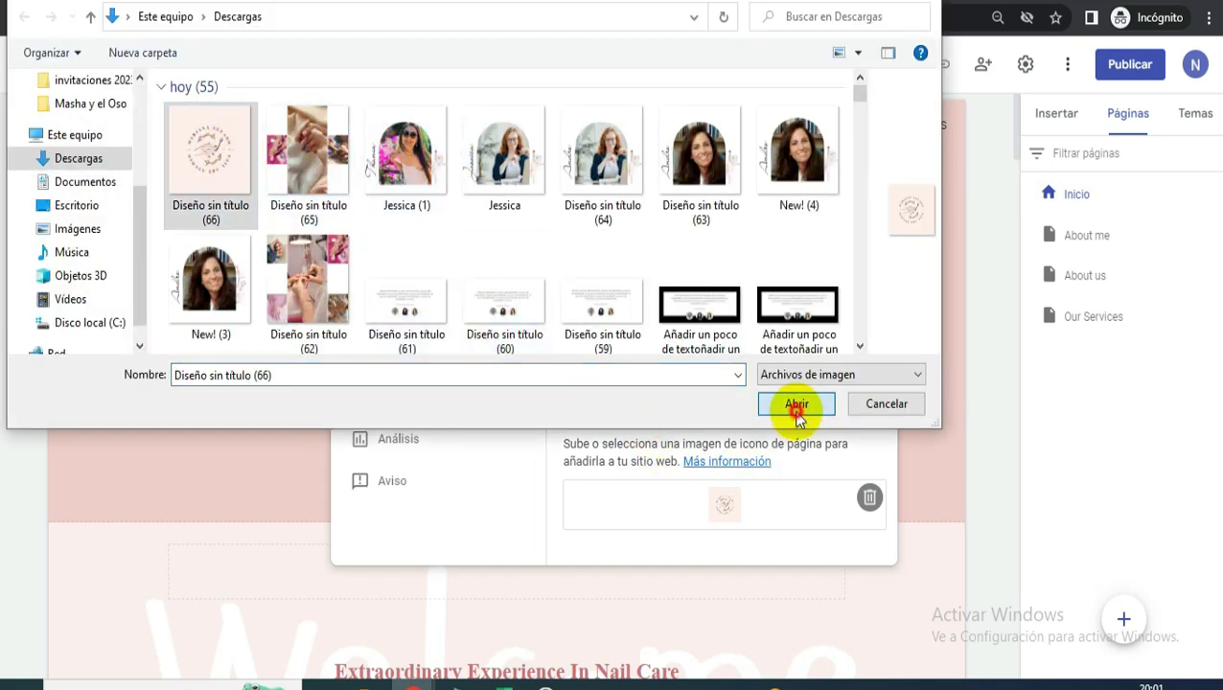
{"action": "left_click", "coordinate": [797, 405]}
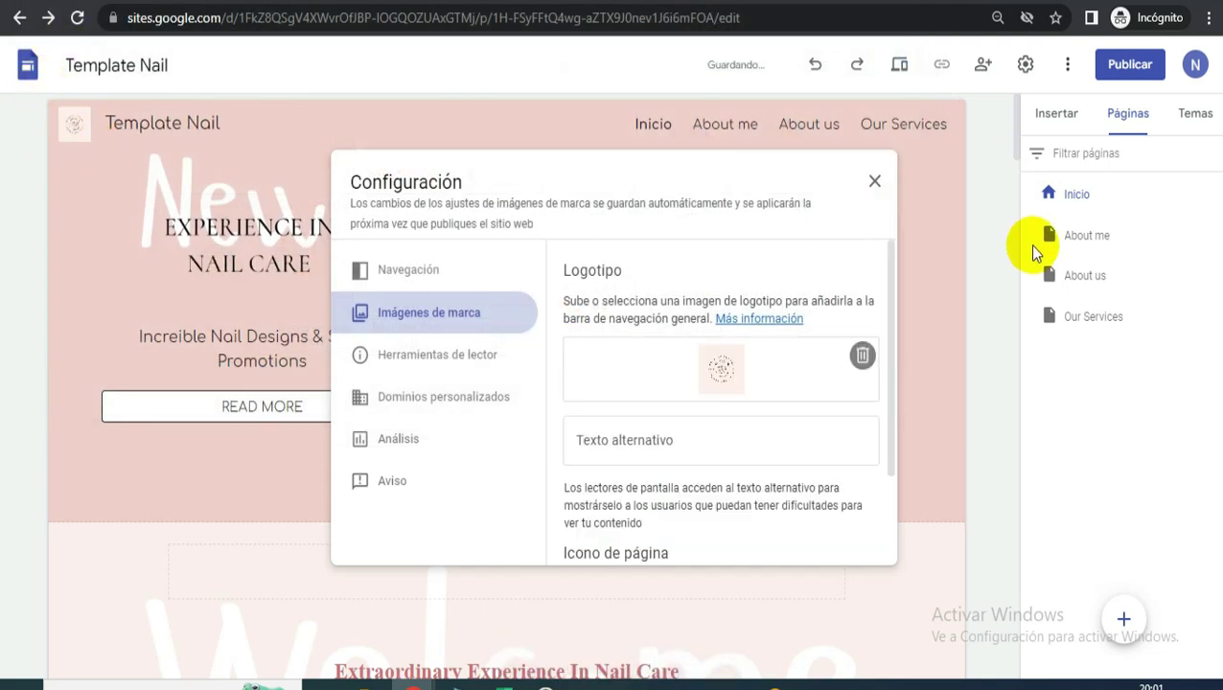
{"action": "left_click", "coordinate": [875, 184]}
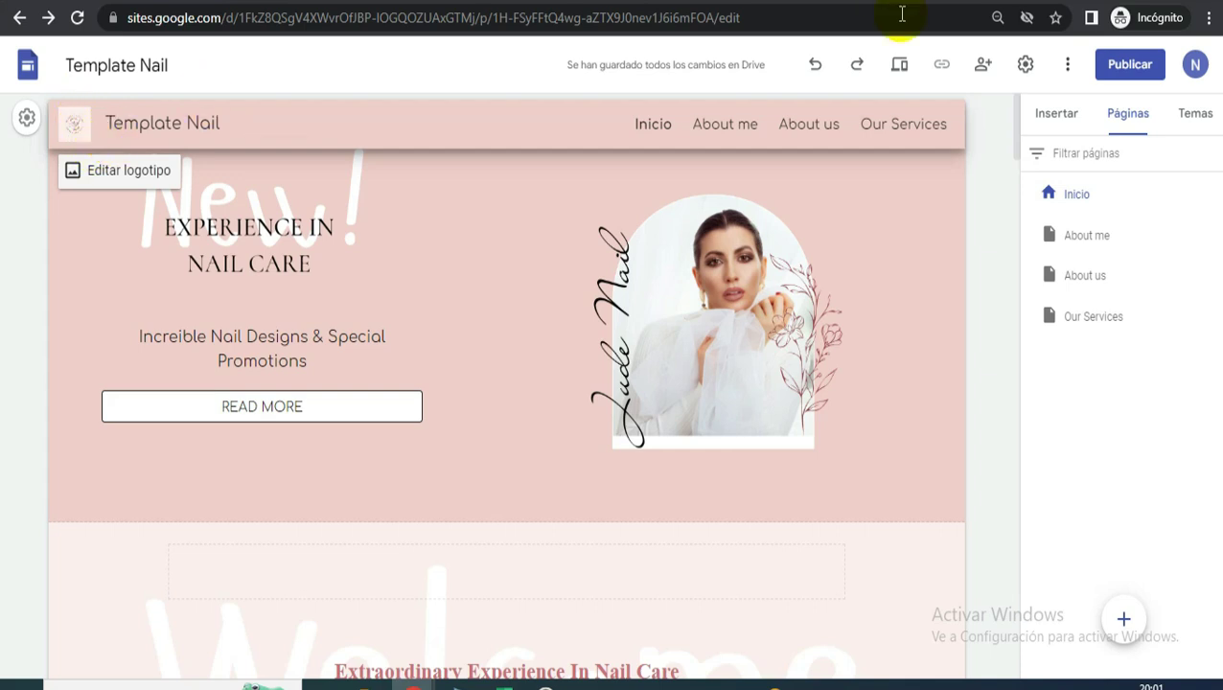
- Confirm the published site's sharing access is Público and begin publishing
{"action": "left_click", "coordinate": [986, 69]}
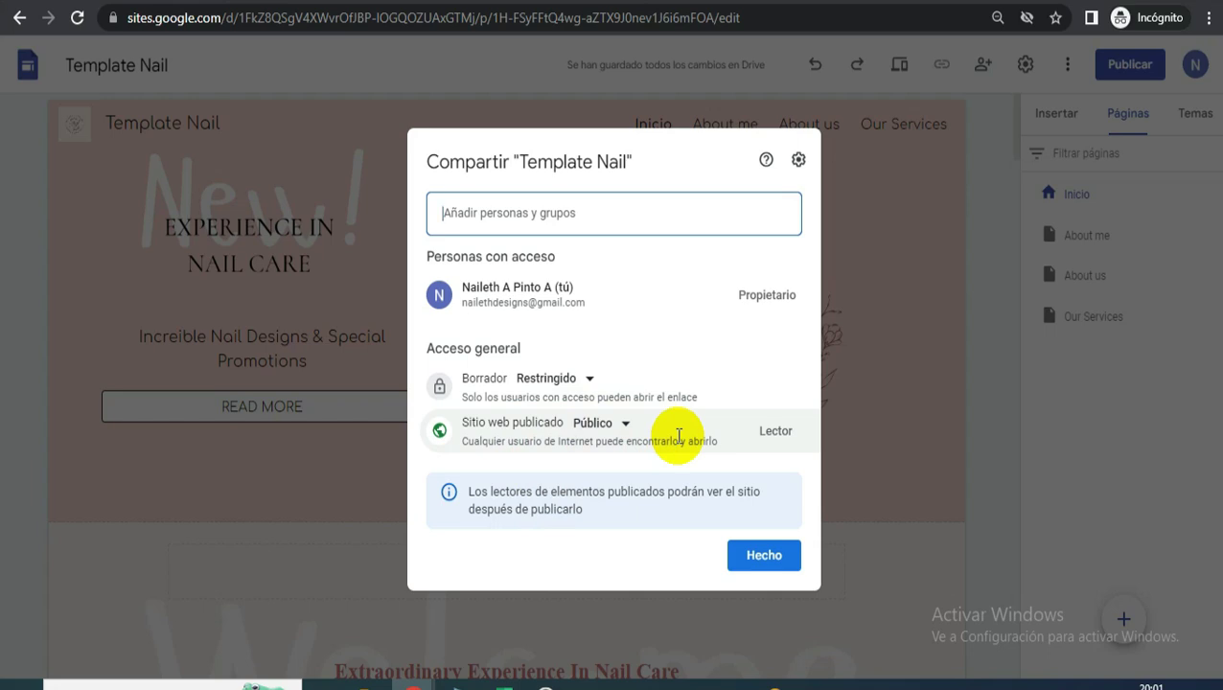
{"action": "left_click", "coordinate": [768, 562]}
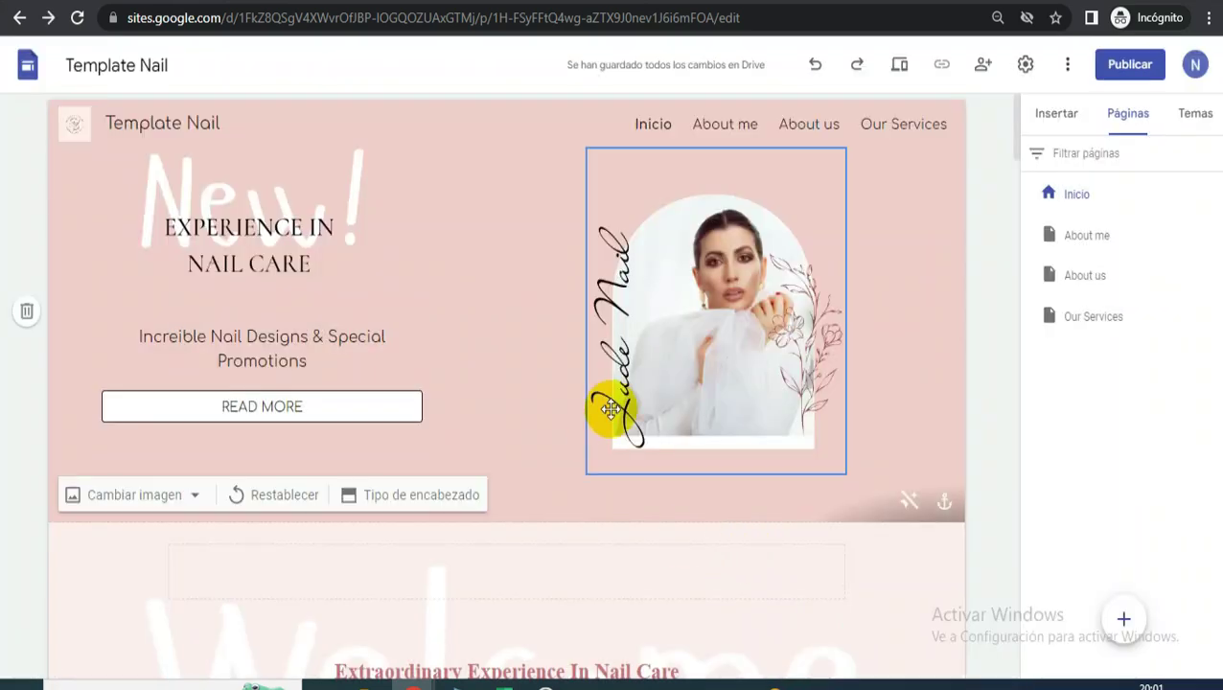
{"action": "left_click", "coordinate": [1131, 73]}
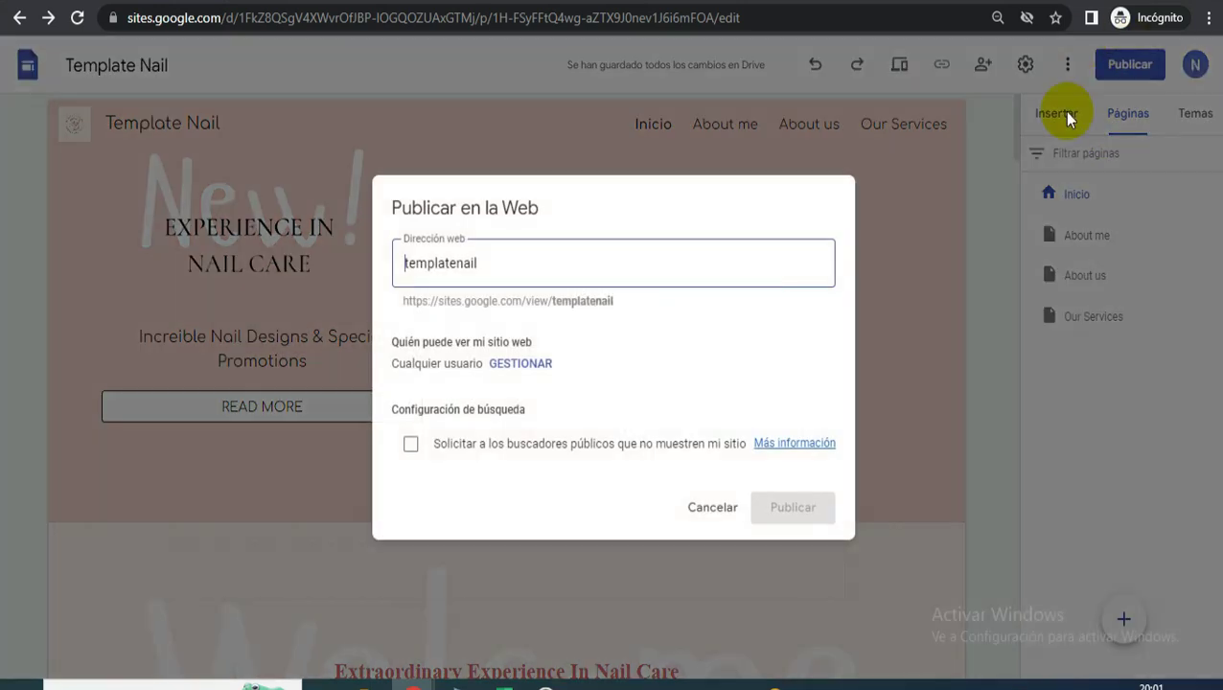
- Publish the site to the web at the address templatenail
{"action": "left_click", "coordinate": [434, 223]}
{"action": "left_click_drag", "start_coordinate": [434, 223], "coordinate": [332, 226]}
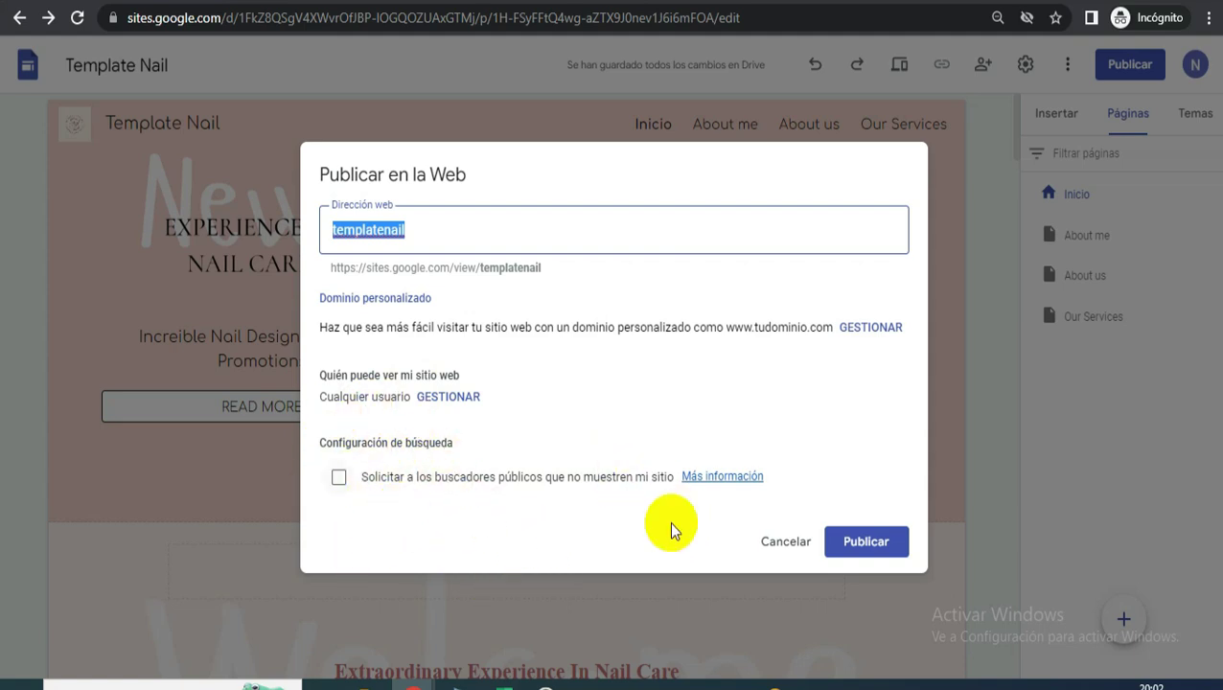
{"action": "left_click", "coordinate": [873, 542]}
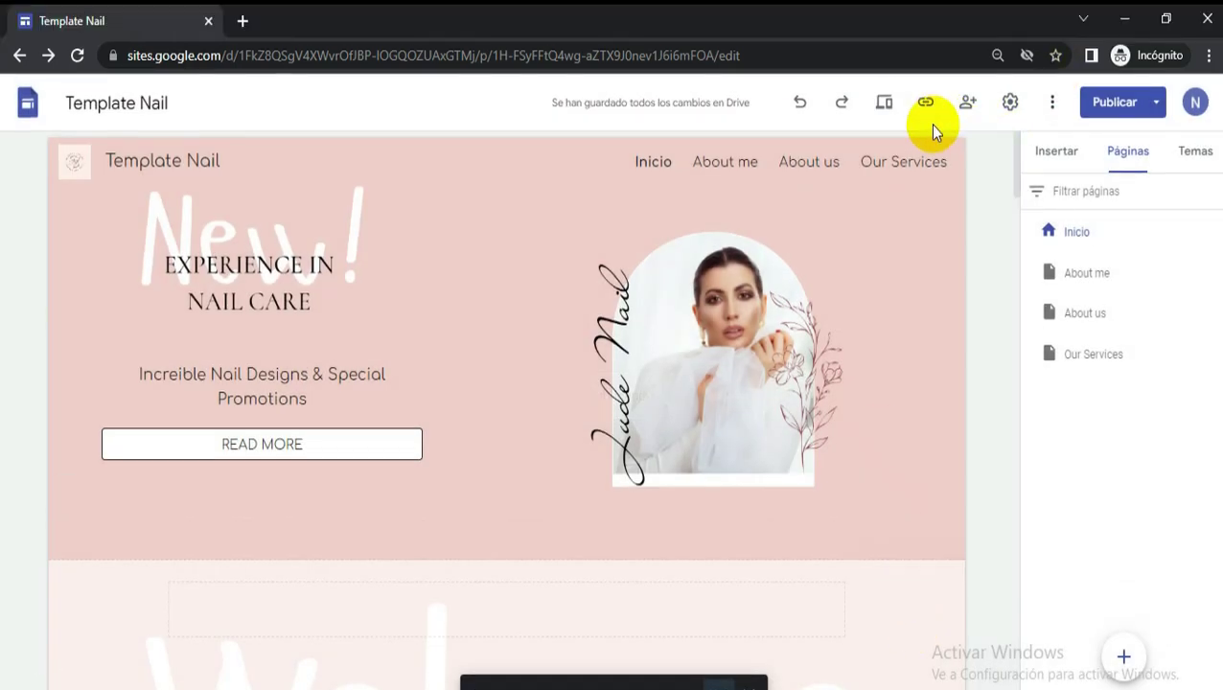
- Copy the published site's link and load it in a new incognito tab
{"action": "left_click", "coordinate": [927, 104]}
{"action": "left_click", "coordinate": [438, 462]}
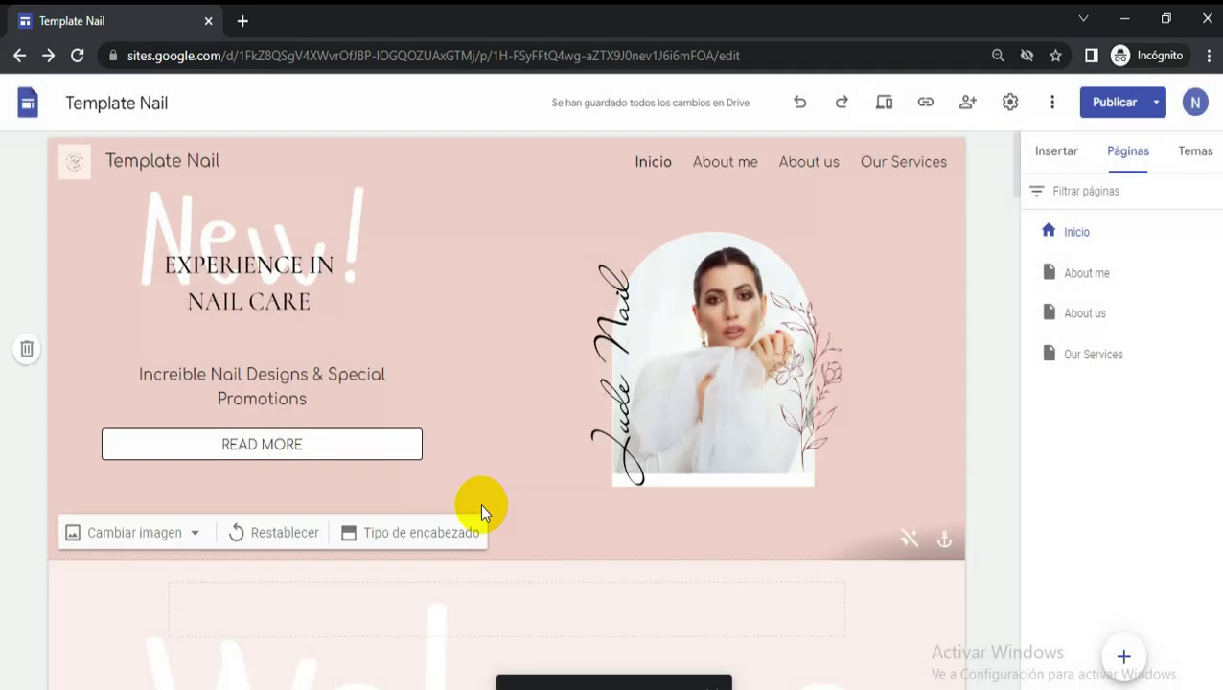
{"action": "left_click", "coordinate": [242, 21]}
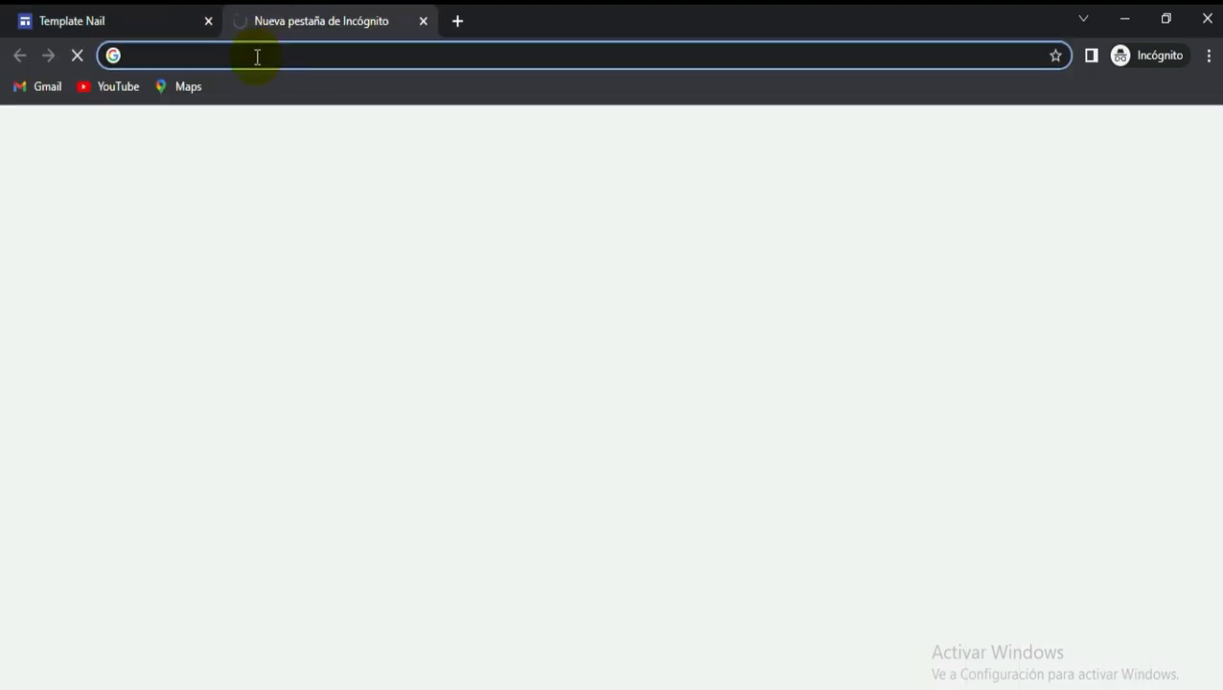
{"action": "key", "text": "ctrl+v"}
{"action": "key", "text": "Return"}
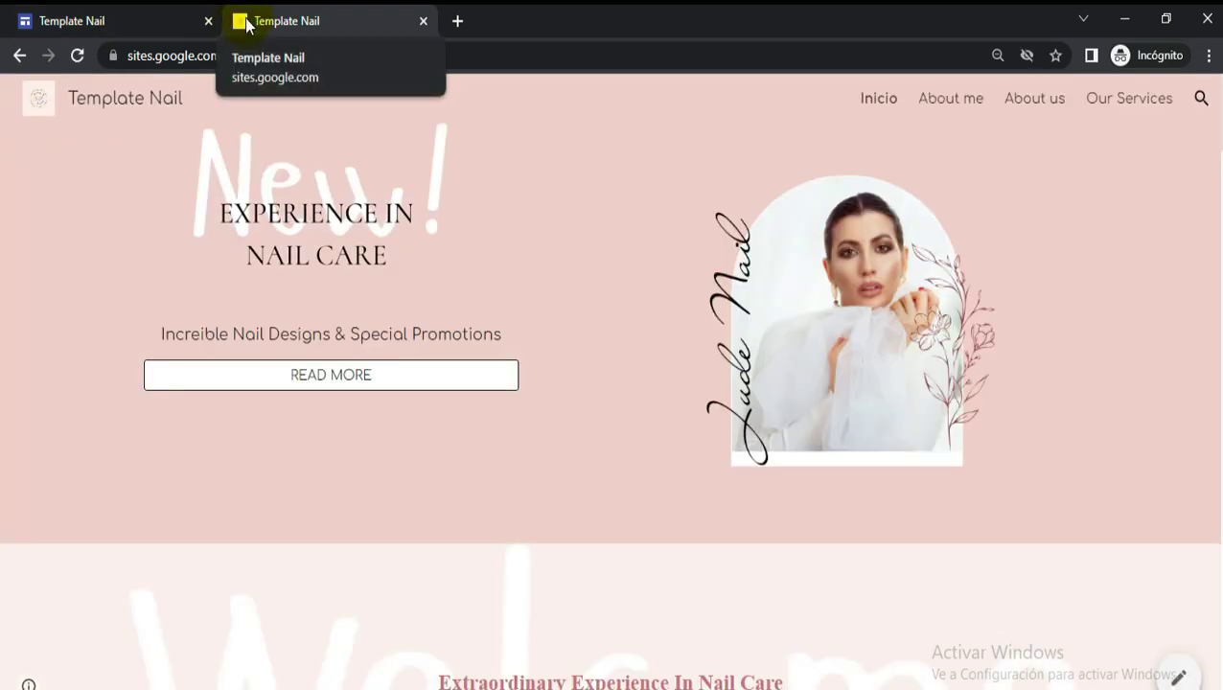
- Reload the live templatenail site and scroll down through its pages
{"action": "left_click", "coordinate": [77, 55]}
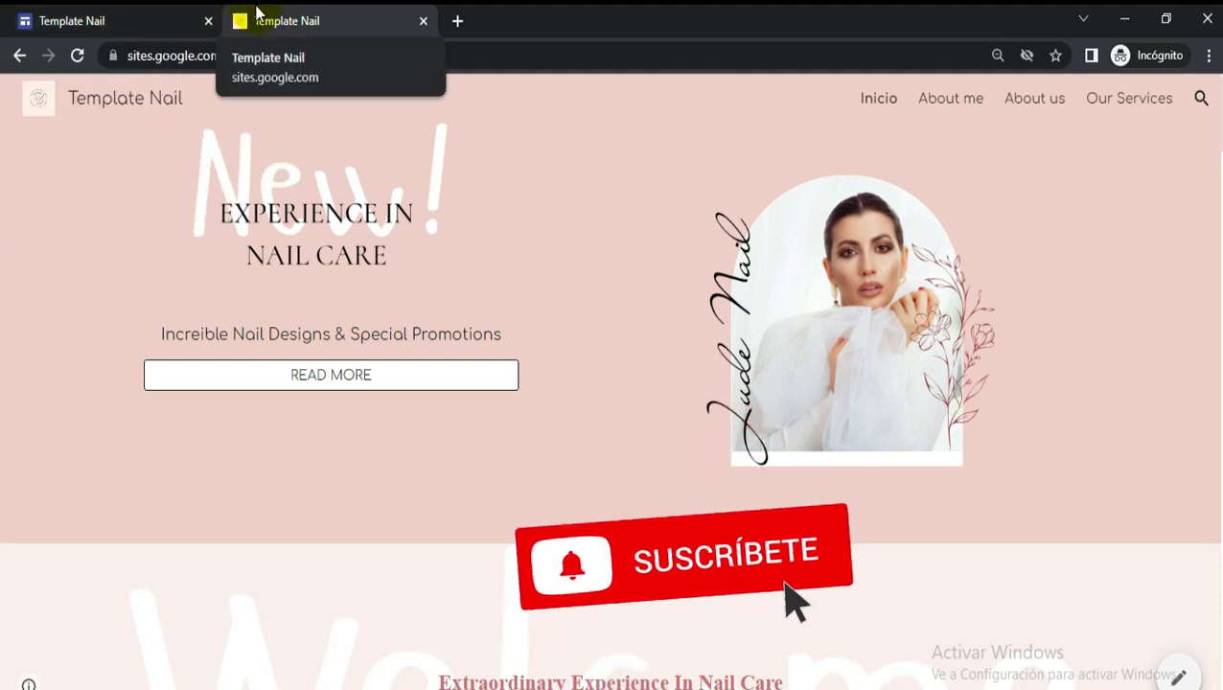
{"action": "scroll", "coordinate": [644, 430], "scroll_direction": "down", "scroll_amount": 9}
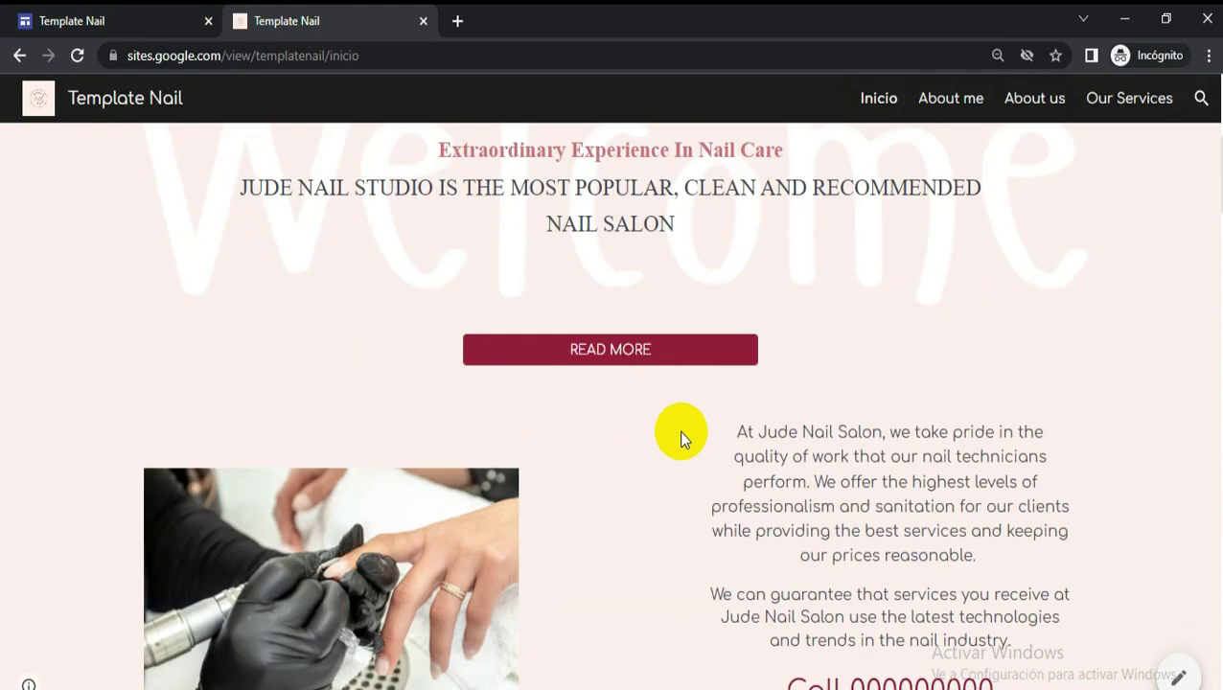
{"action": "scroll", "coordinate": [737, 431], "scroll_direction": "down", "scroll_amount": 15}
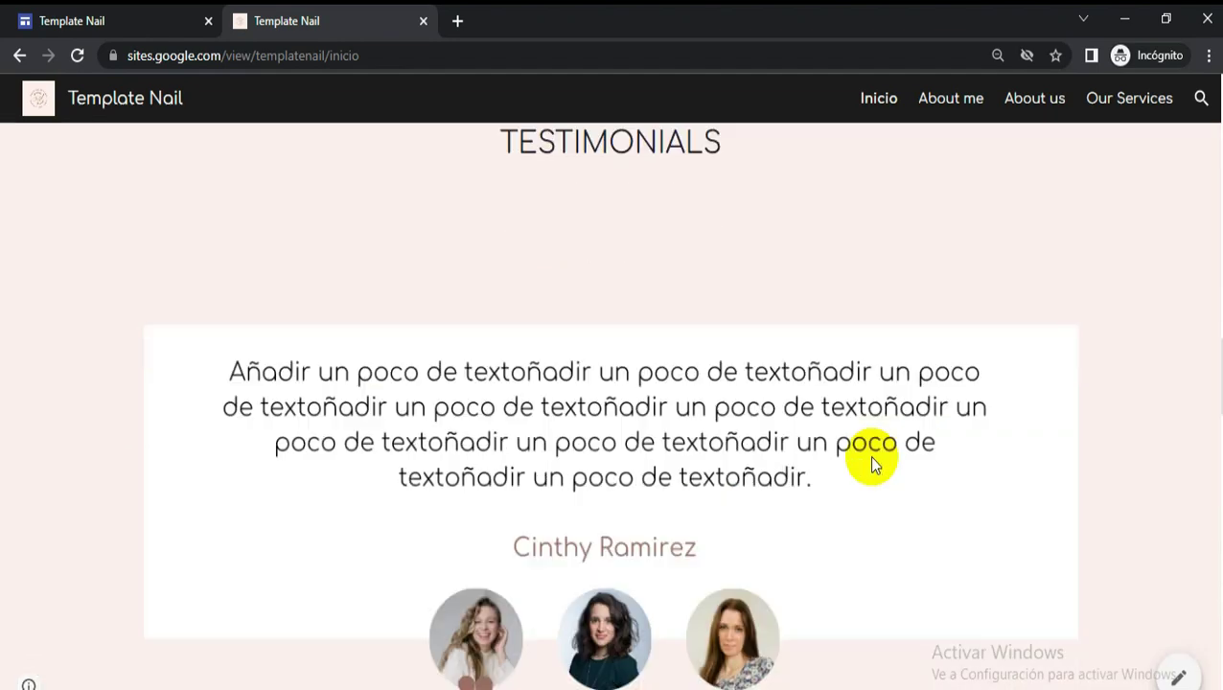
{"action": "scroll", "coordinate": [872, 465], "scroll_direction": "down", "scroll_amount": 15}
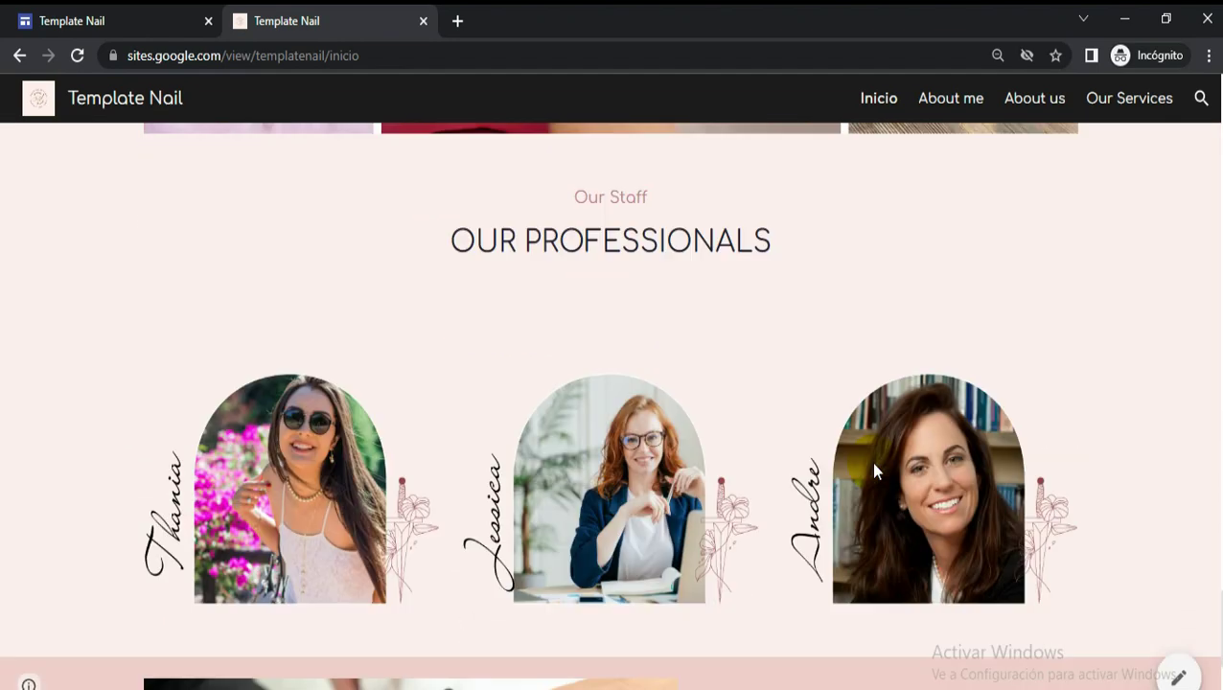
{"action": "scroll", "coordinate": [872, 470], "scroll_direction": "down", "scroll_amount": 1}
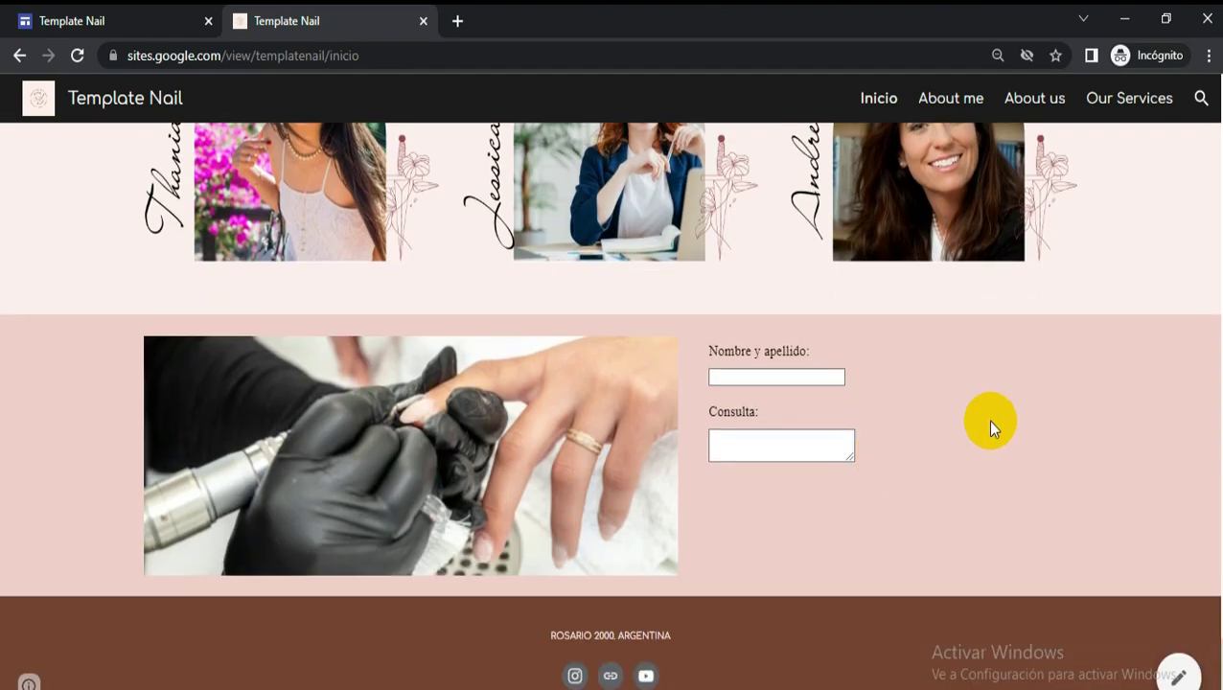